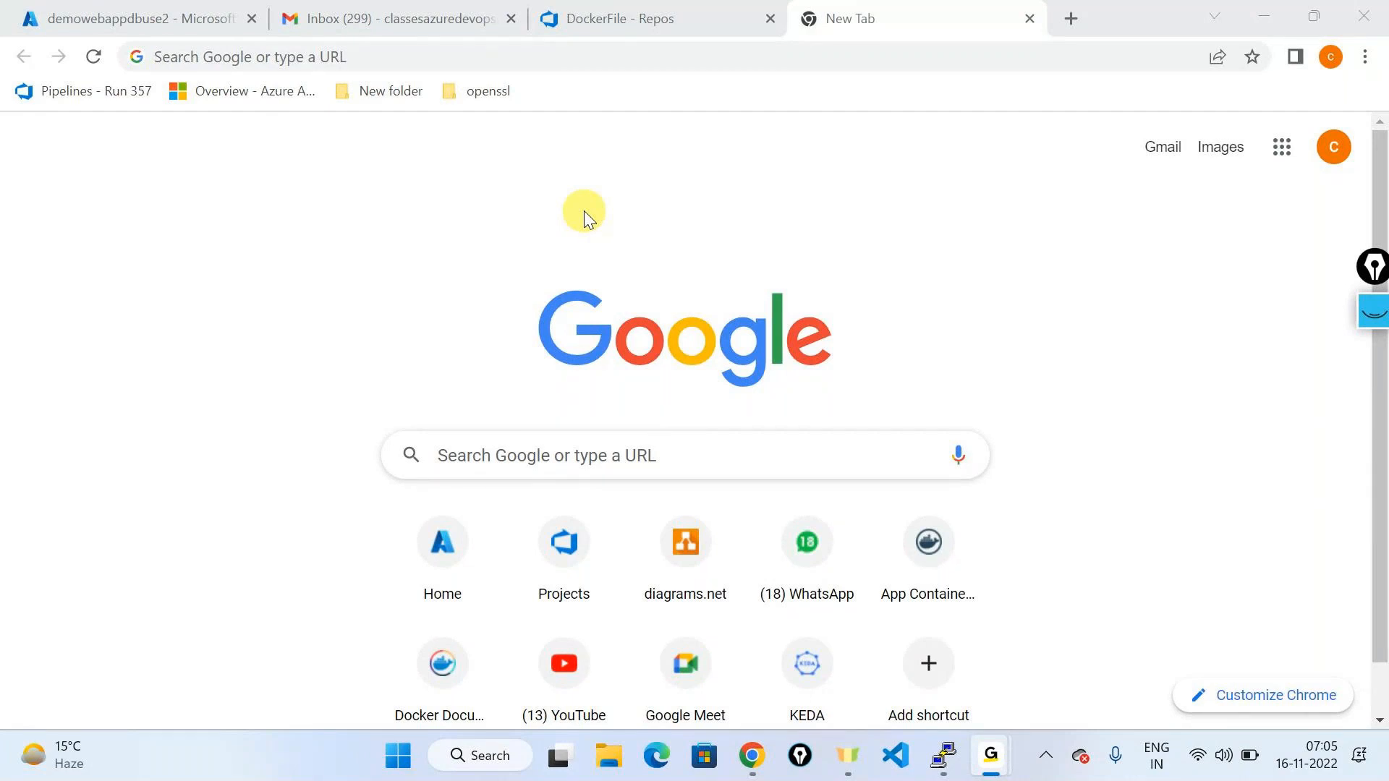
Step: List the Docker images on the VM with sudo docker images
left_click(885, 774)
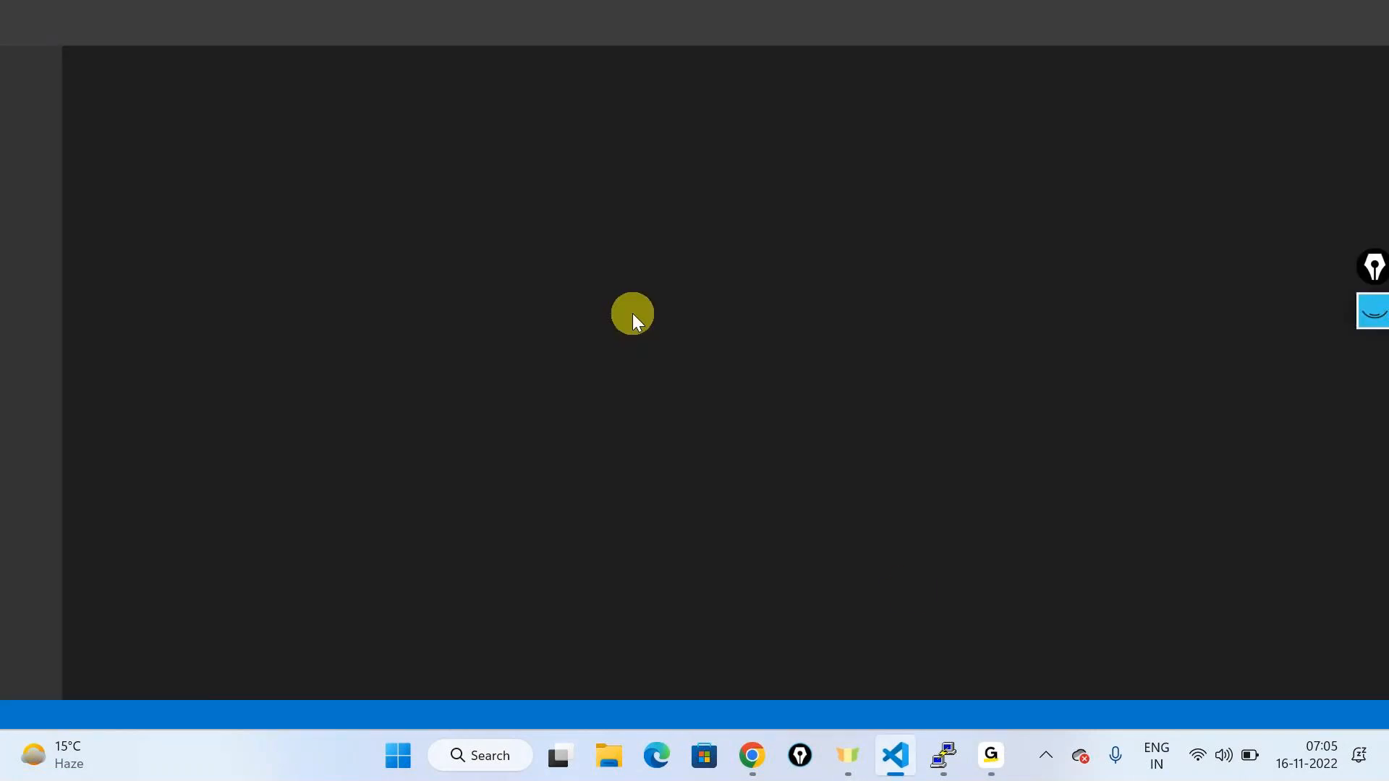
left_click(943, 755)
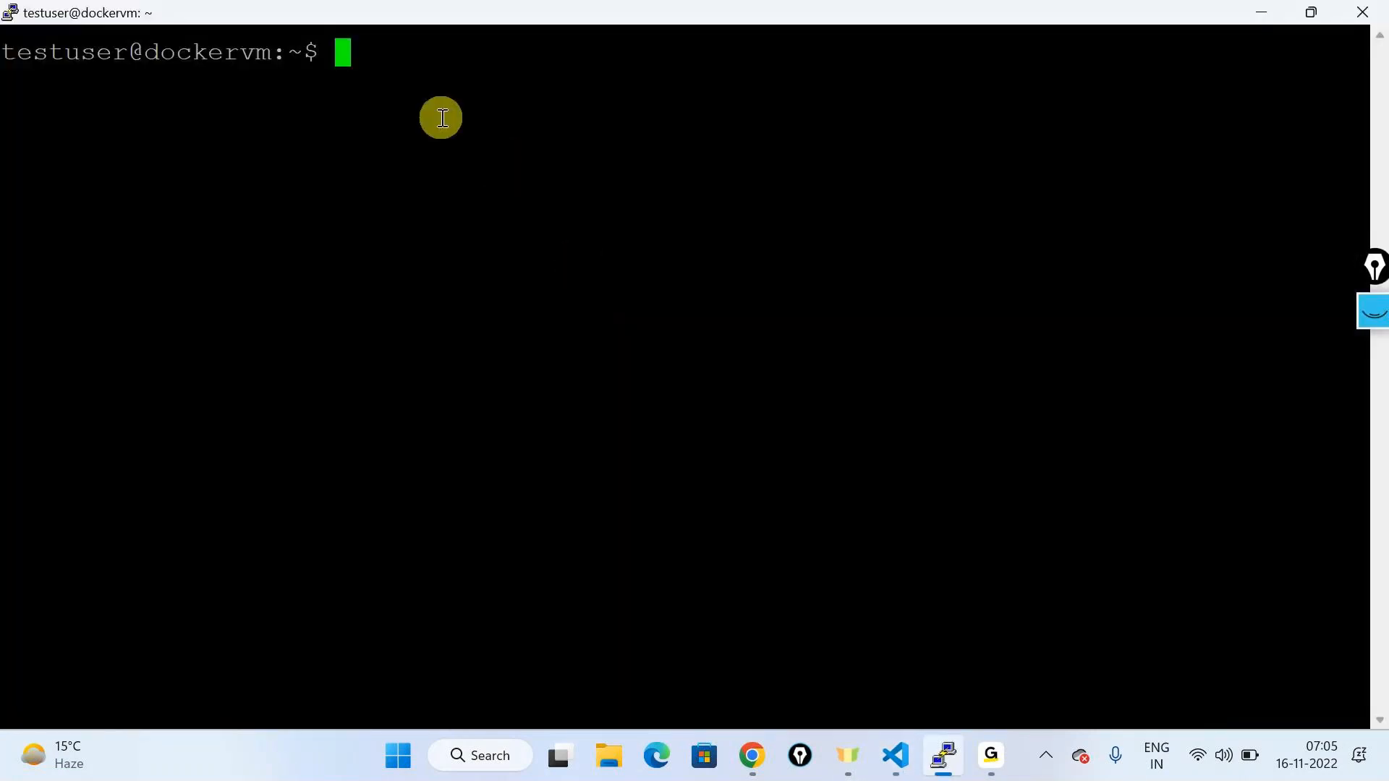
type("sudo docker images")
key("Return")
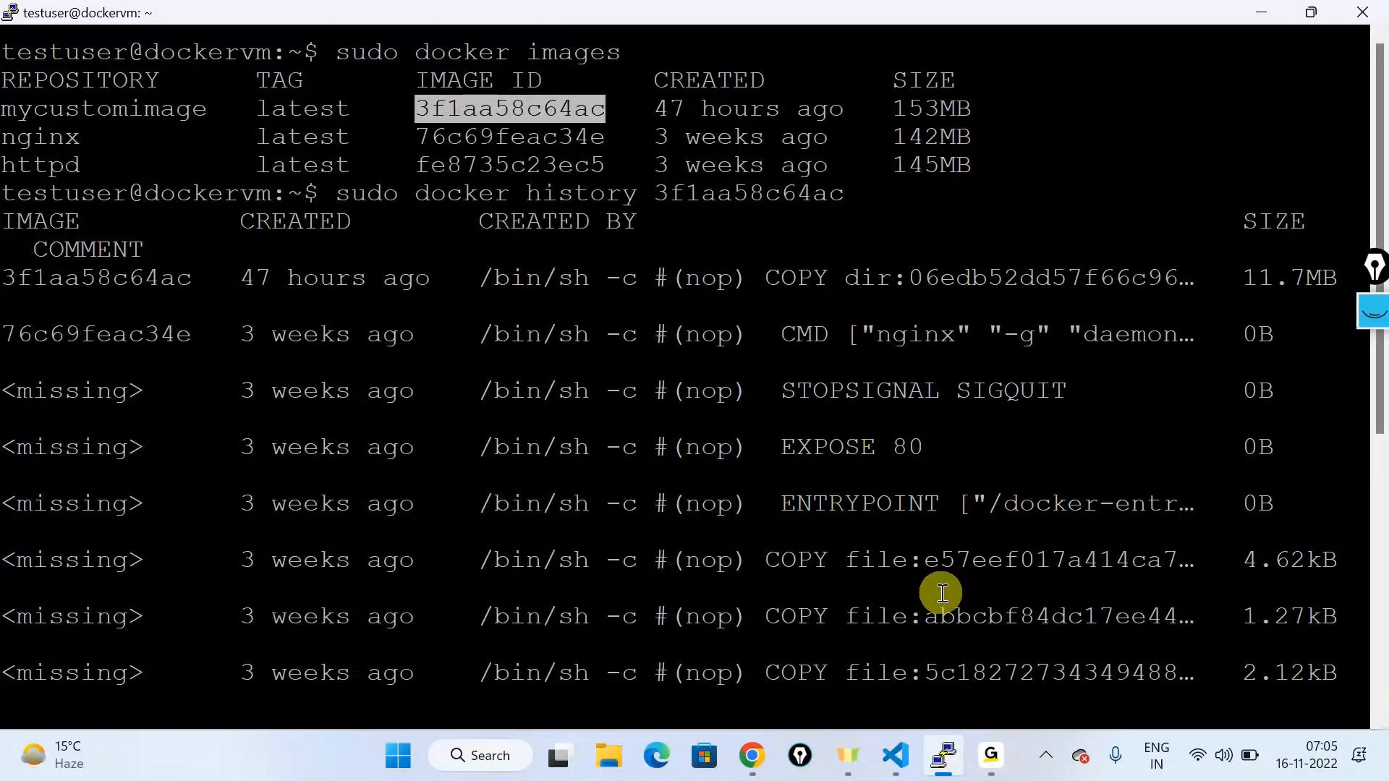
Step: Review mycustomimage's layers: the 11.7MB COPY layer from 47 hours ago over the nginx layers
scroll(939, 591, "down", 6)
left_click_drag(1114, 646, 210, 134)
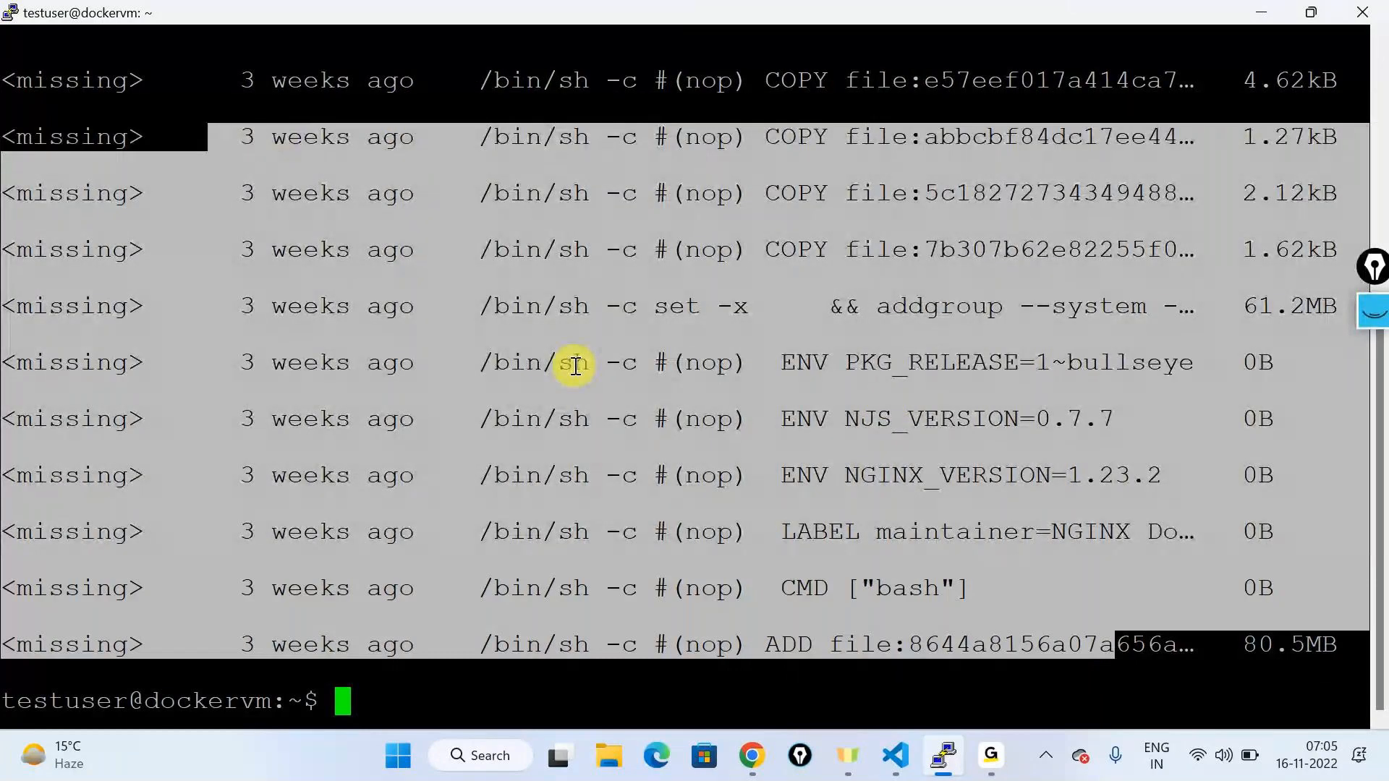
scroll(575, 365, "up", 6)
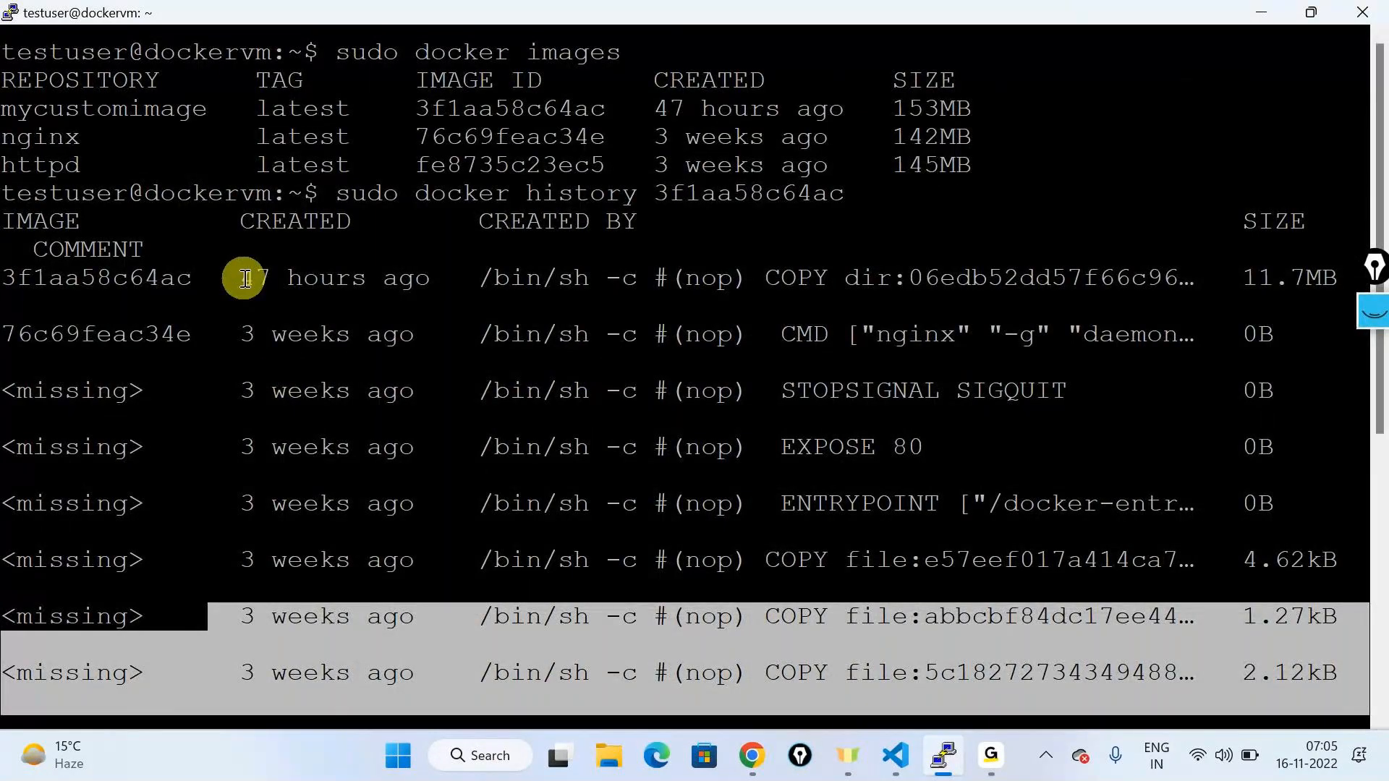
left_click_drag(243, 278, 432, 278)
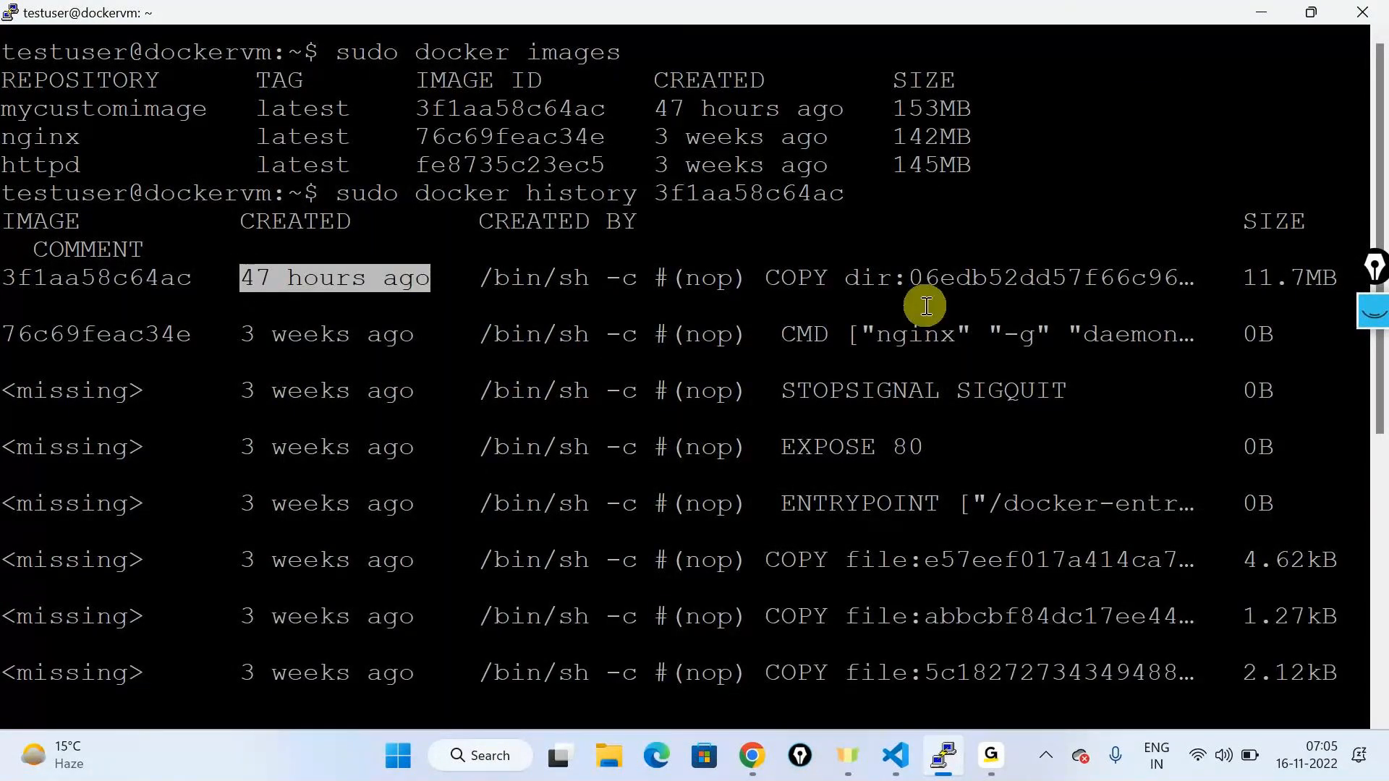
left_click(730, 279)
left_click_drag(730, 278, 1070, 293)
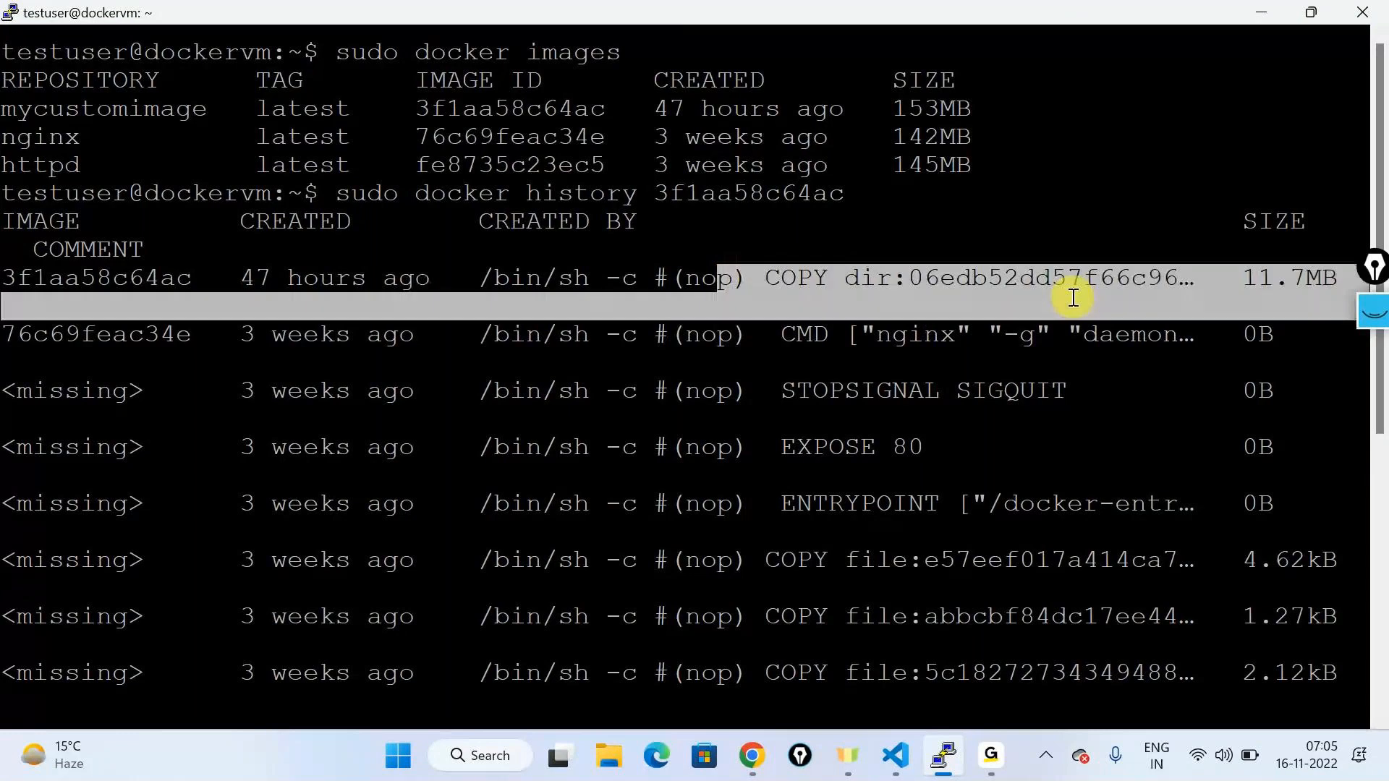
scroll(664, 421, "down", 3)
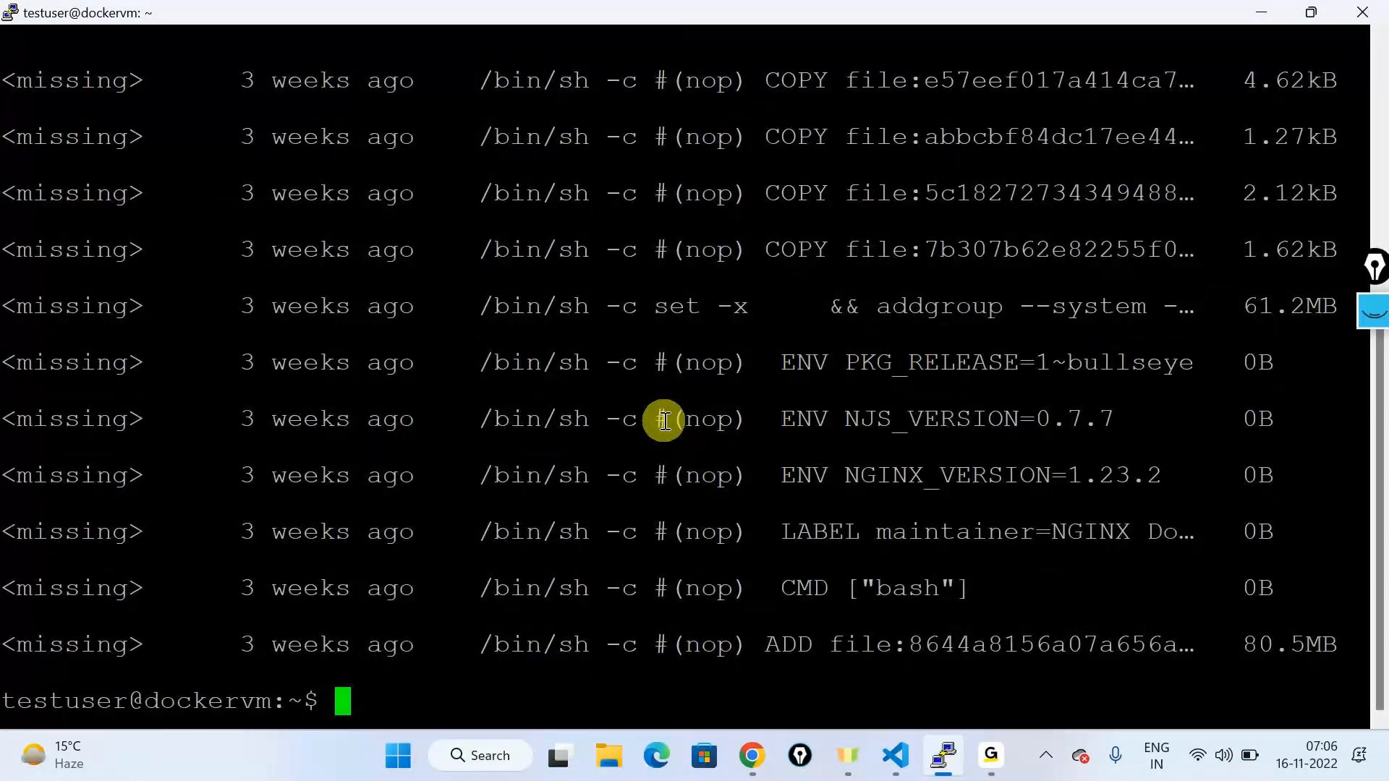
type("c")
type("lear")
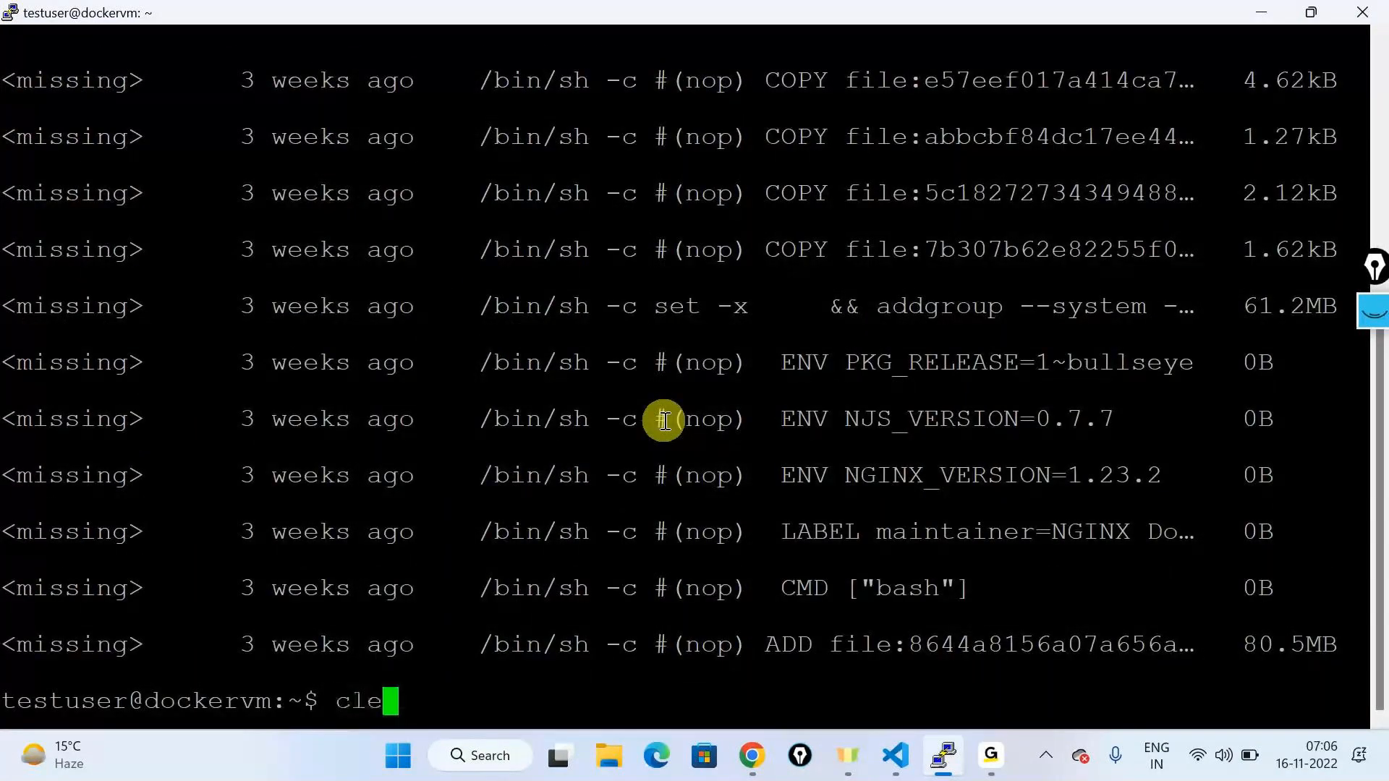
Step: Clear the screen, move into the dockercontents folder and list its files
key("Return")
type("ls")
key("Return")
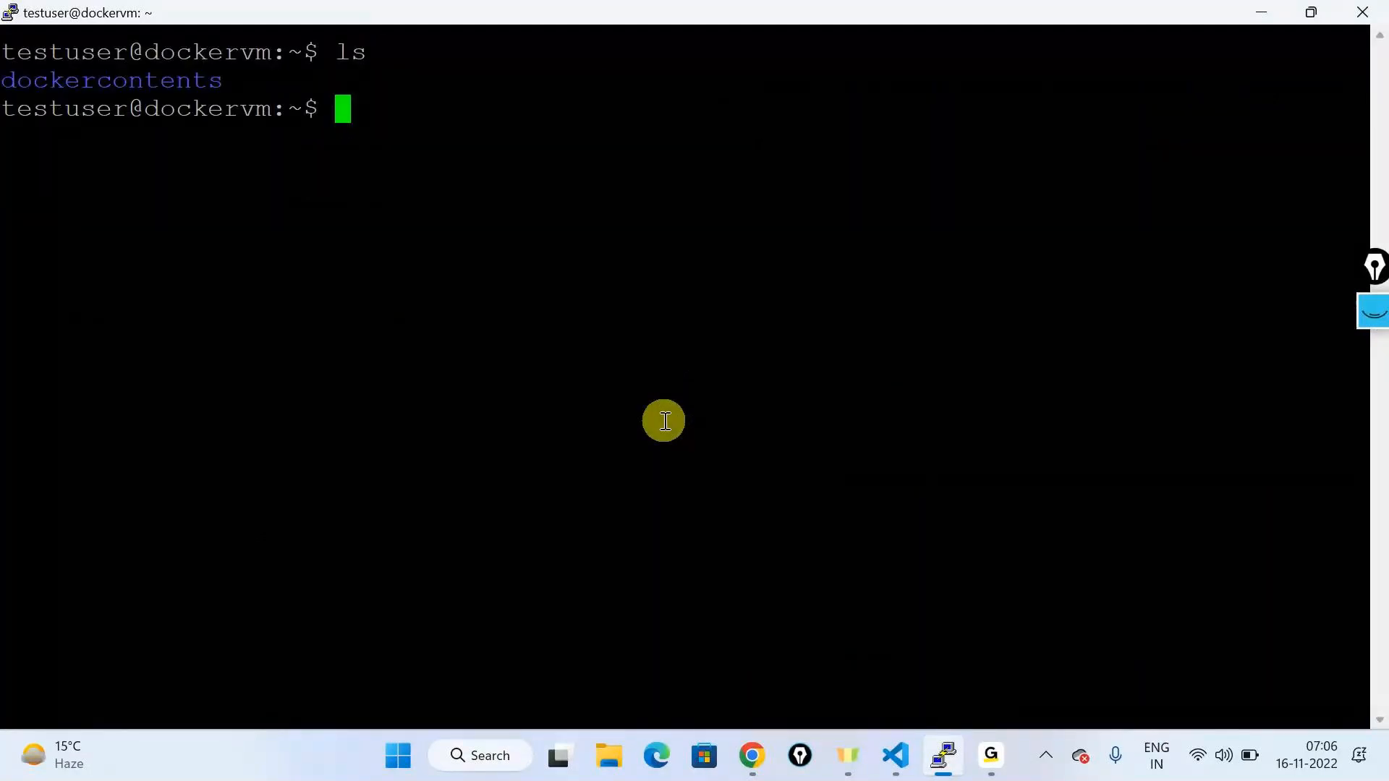
type("cd ")
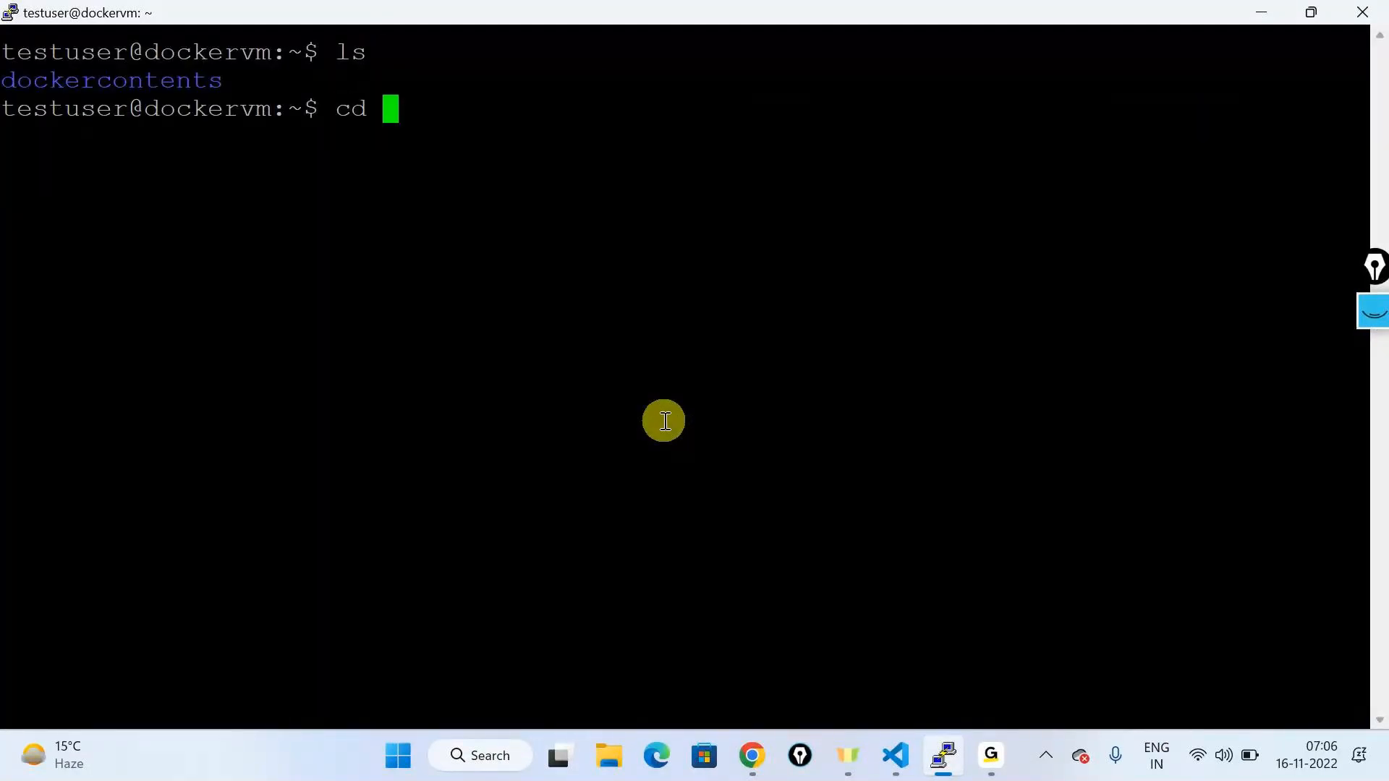
type("dockercontent")
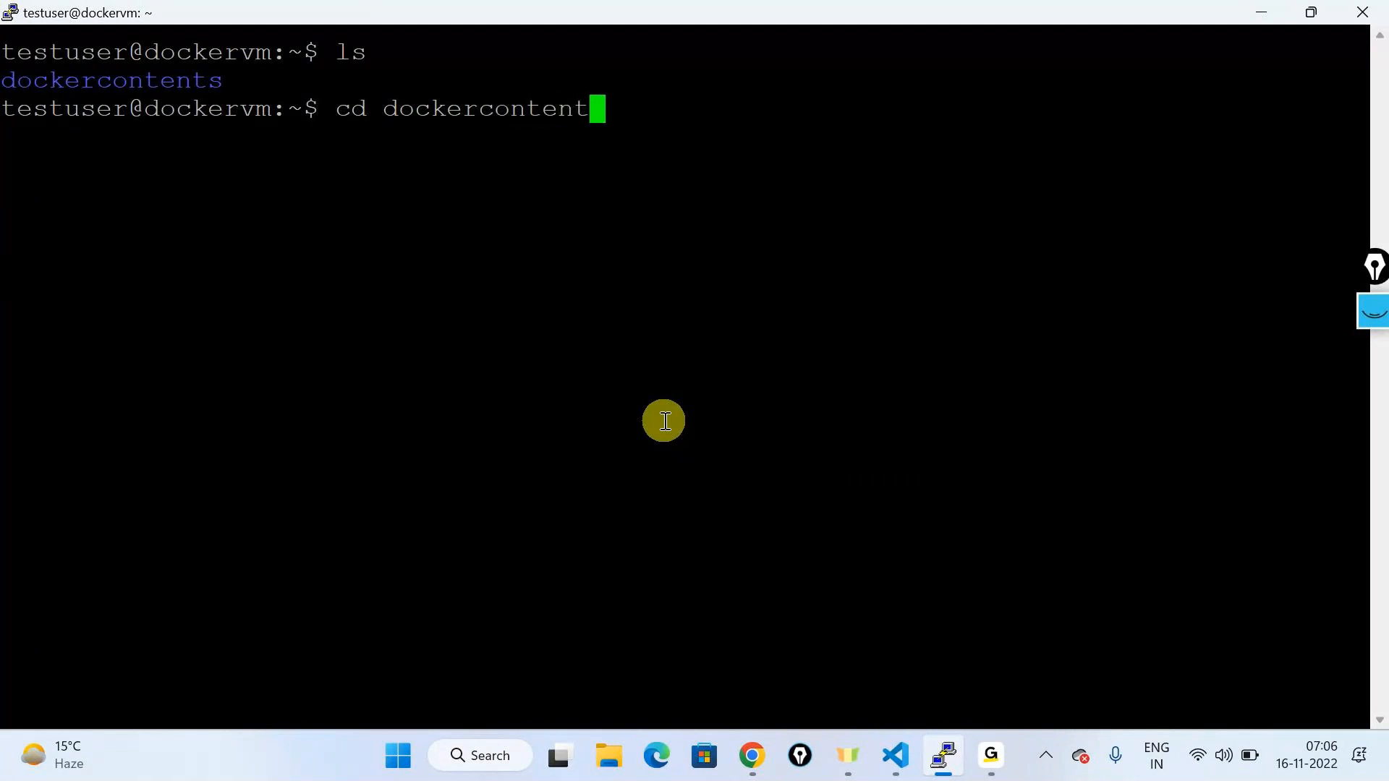
type("s")
key("Return")
type("ls")
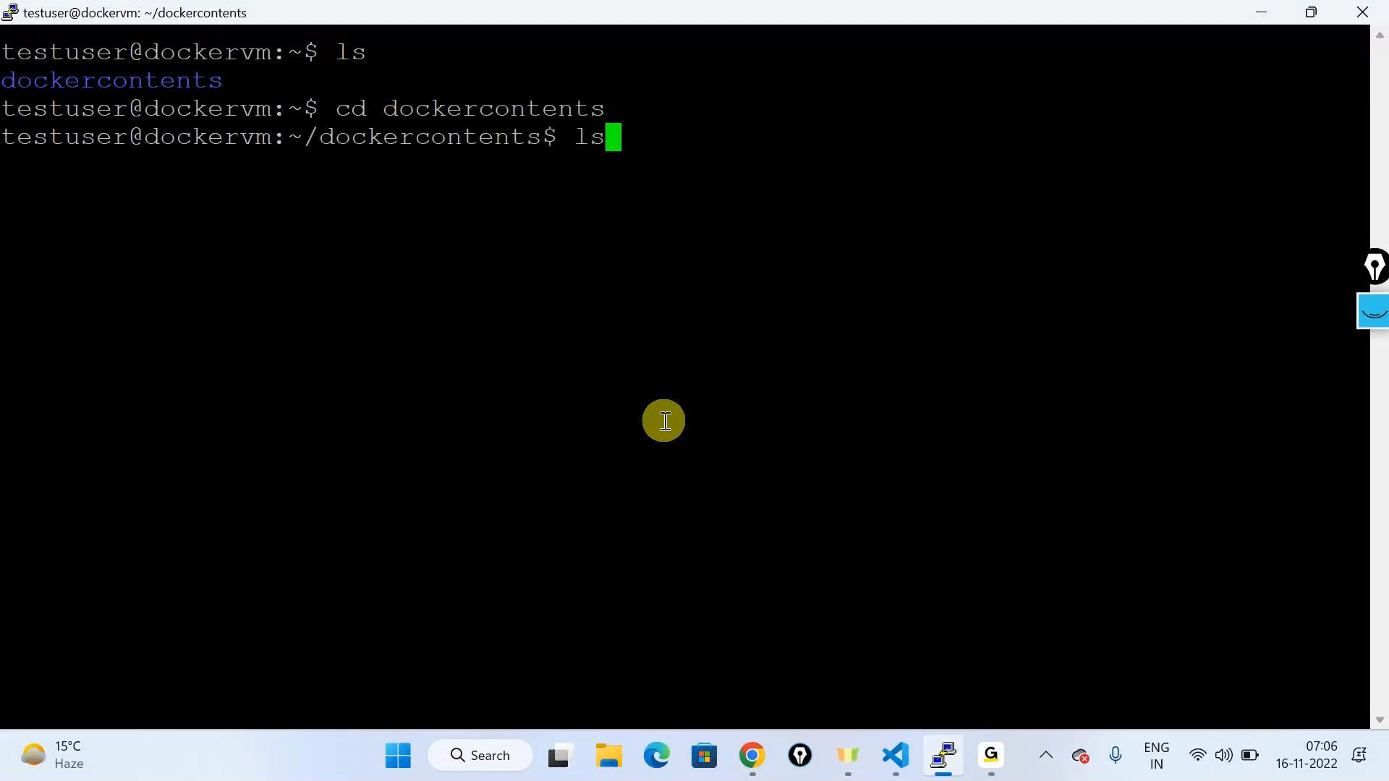
key("Return")
Step: Print the Dockerfile and highlight its FROM nginx:latest and COPY myfolder lines
type("cat Docker")
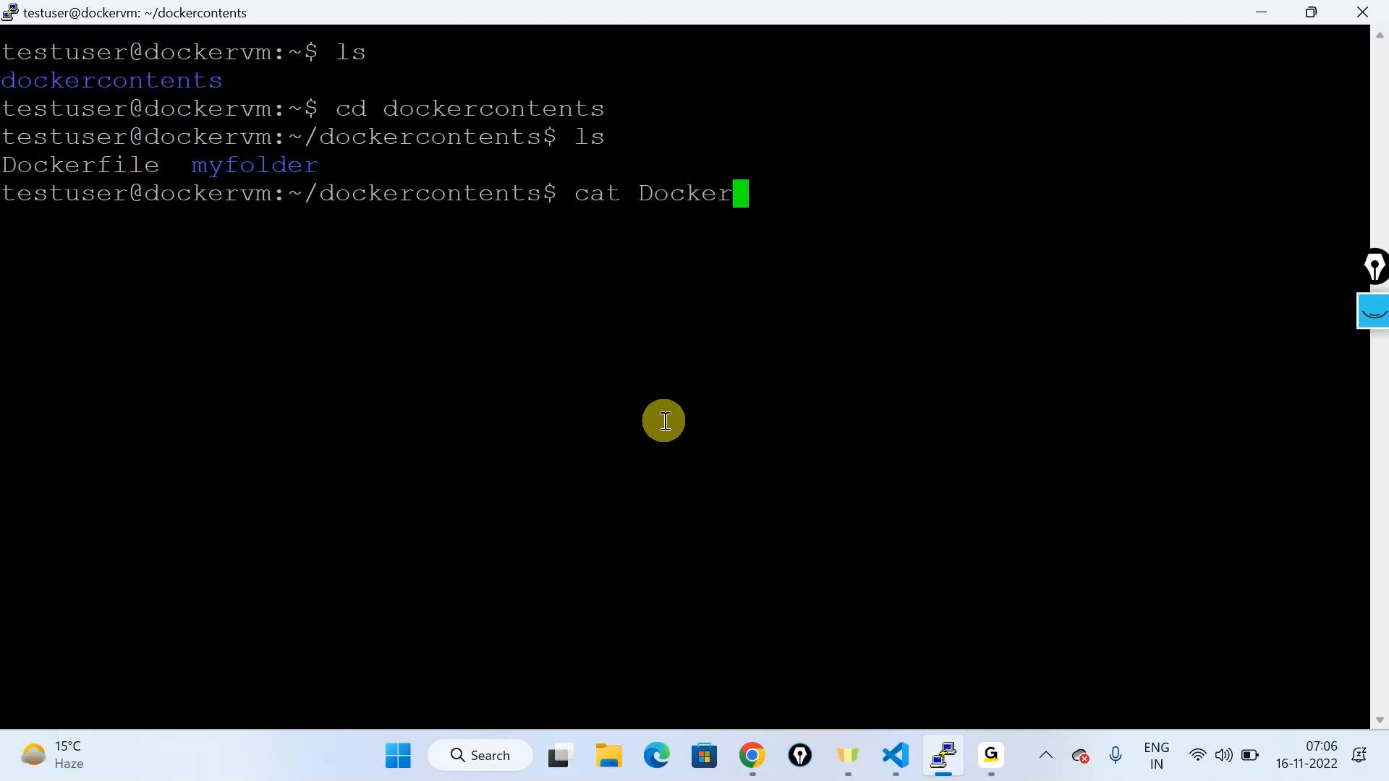
key("Tab")
key("Return")
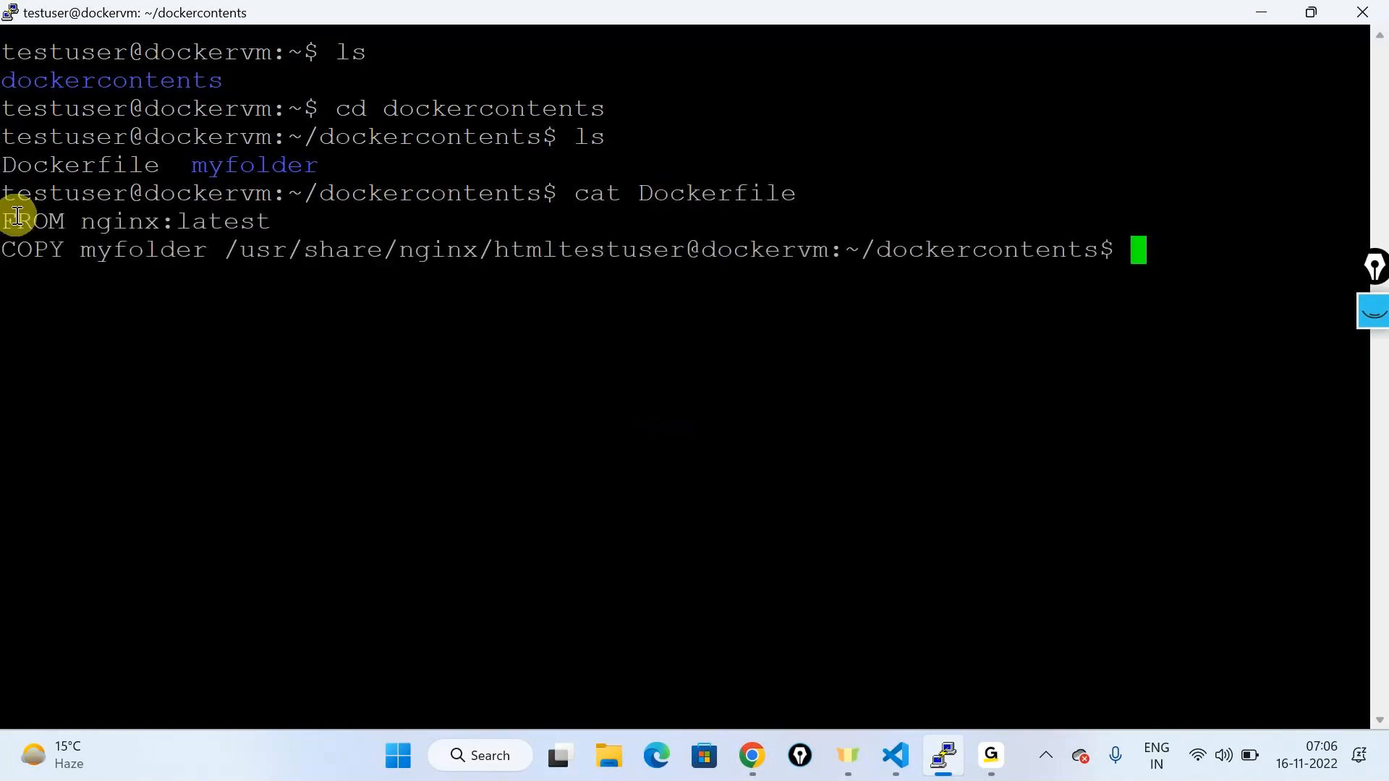
left_click_drag(4, 220, 266, 222)
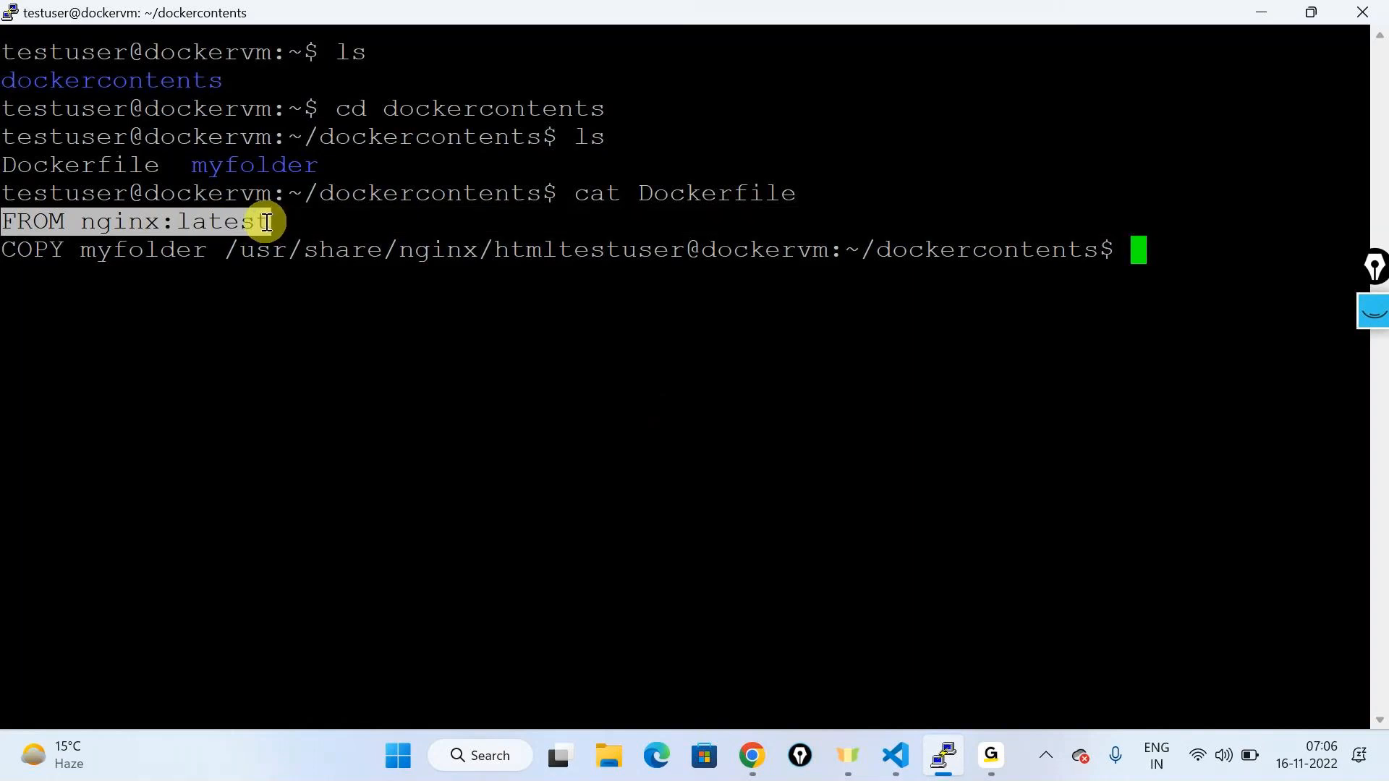
left_click_drag(8, 249, 690, 251)
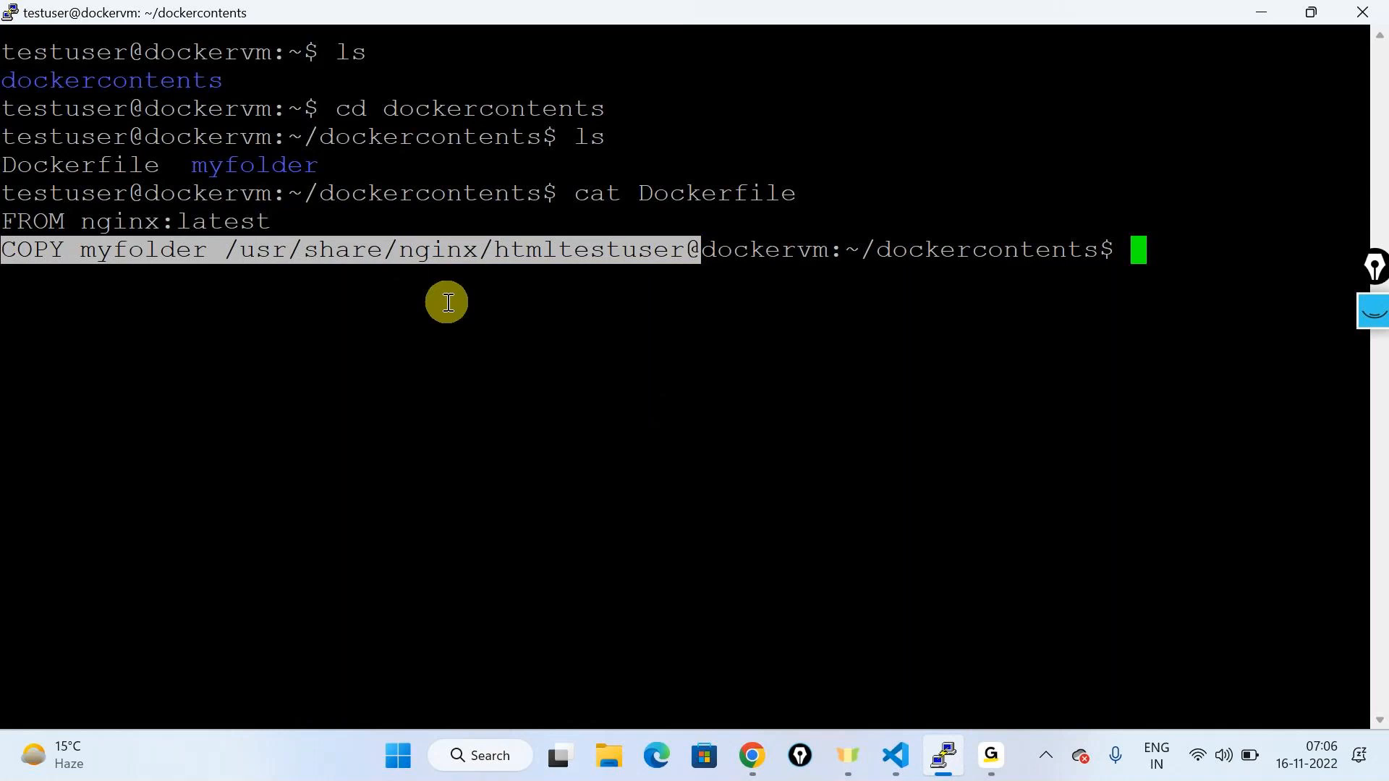
left_click(552, 246)
left_click_drag(553, 246, 4, 252)
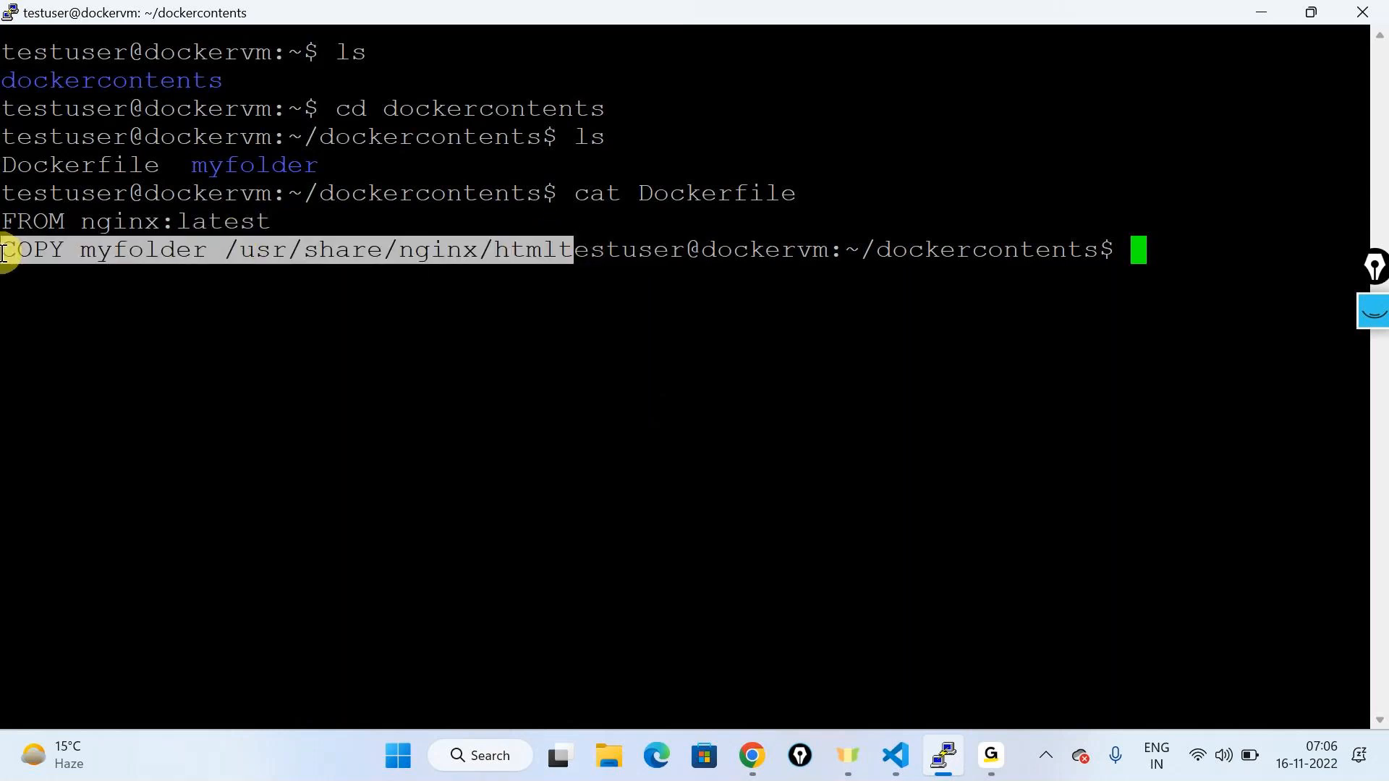
left_click(519, 603)
left_click(610, 758)
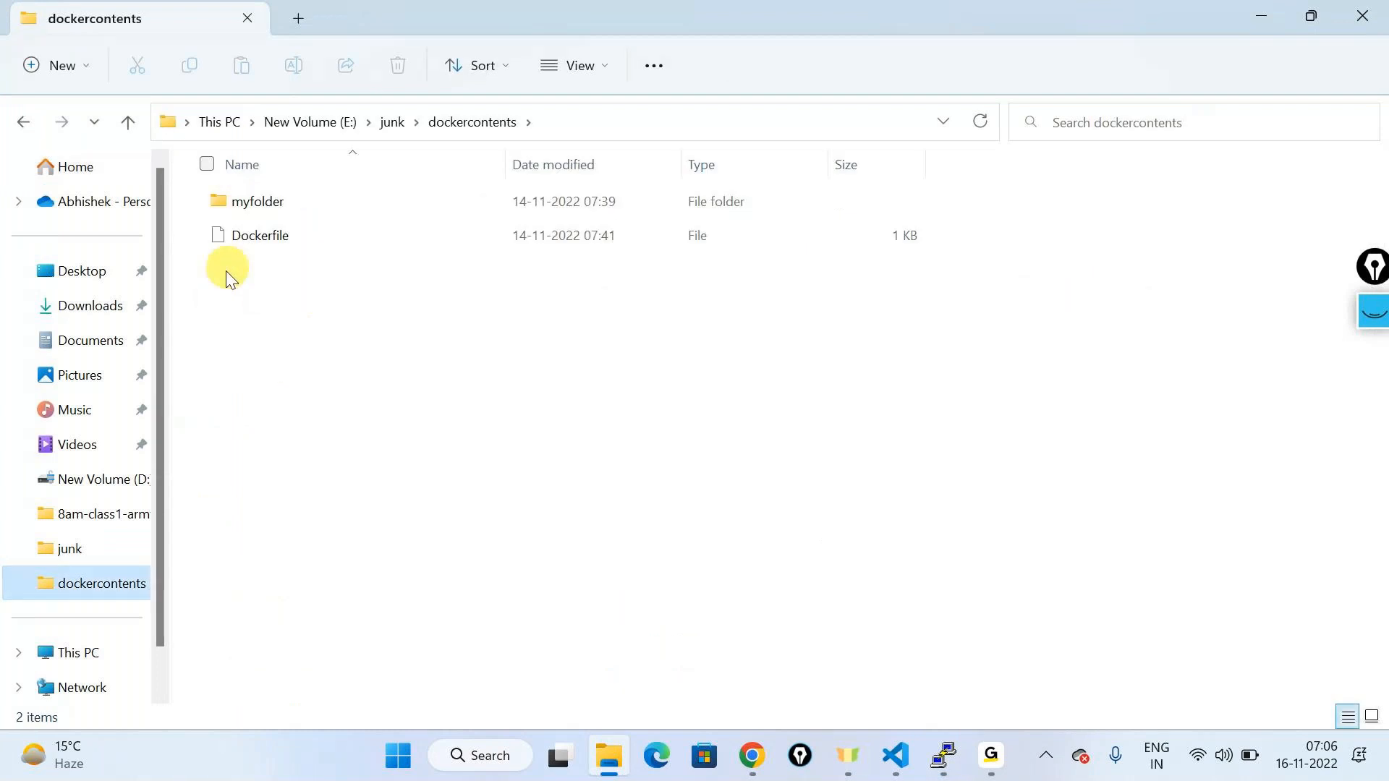
Step: Open the Dockerfile from E:\junk\dockercontents in Visual Studio Code just once
left_click(245, 242)
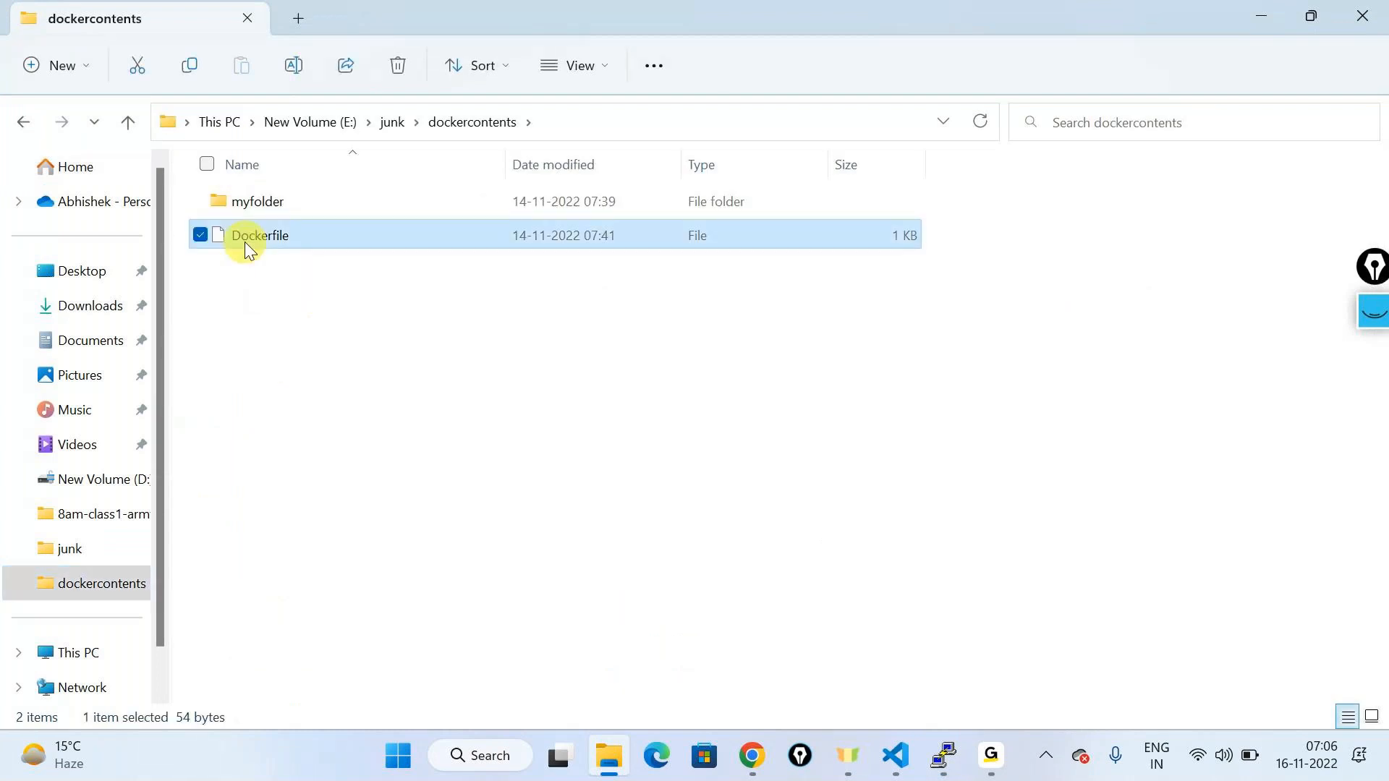
right_click(245, 241)
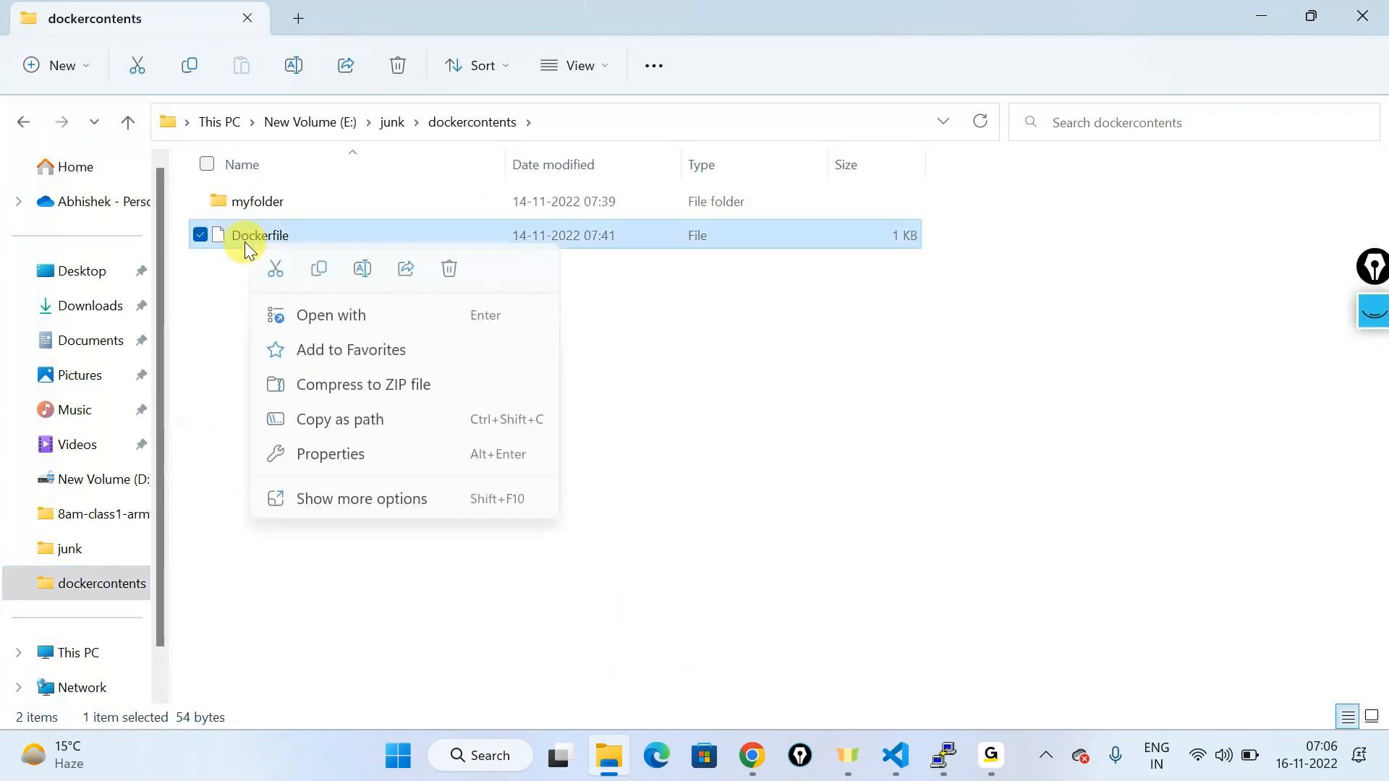
left_click(330, 319)
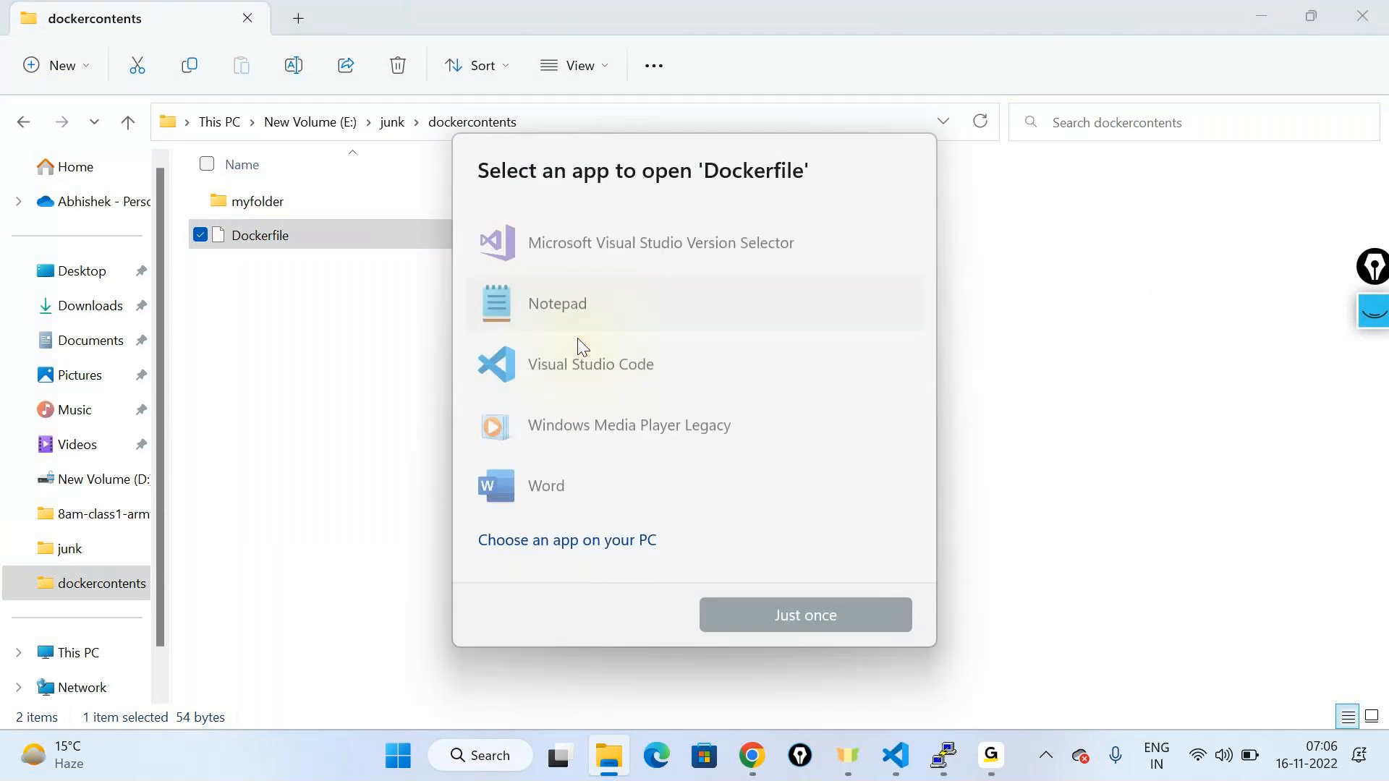
left_click(547, 356)
left_click(768, 612)
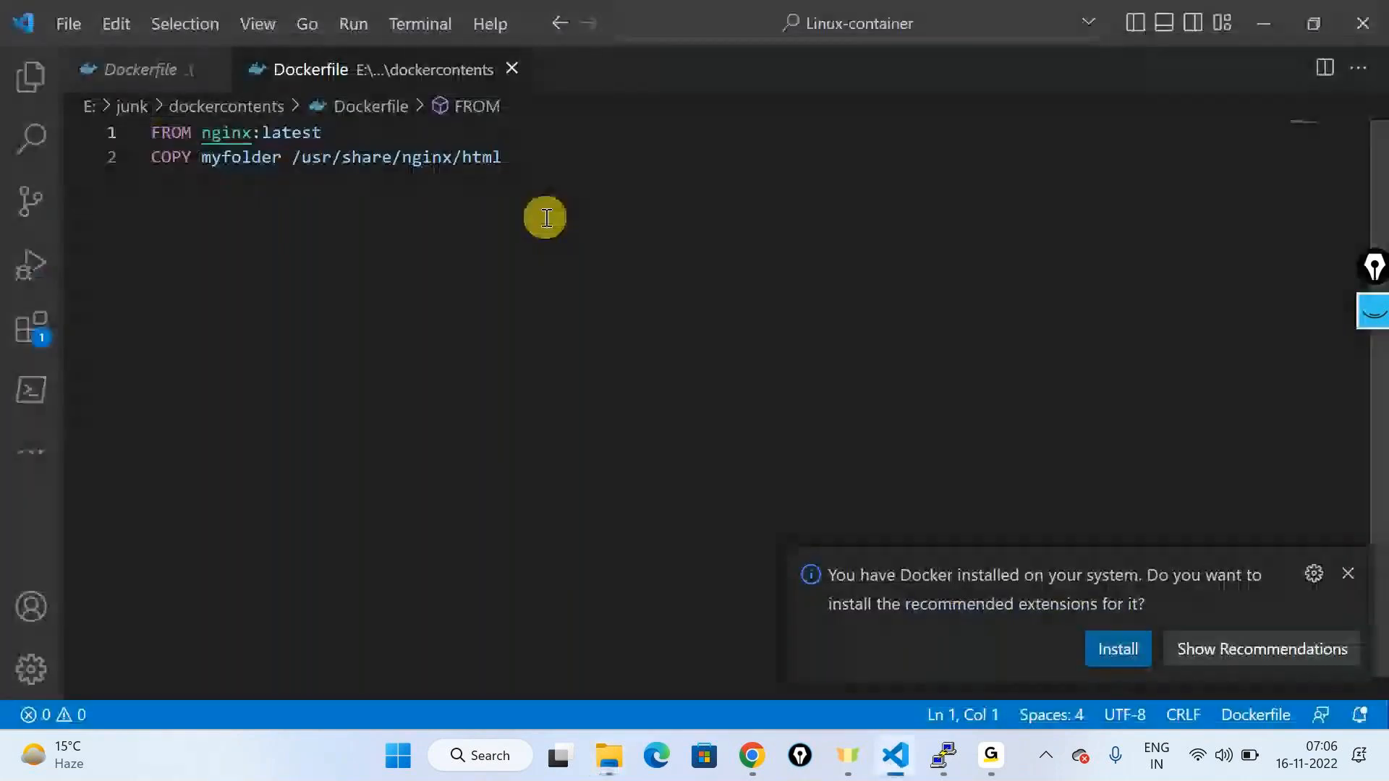
Step: Close the duplicate Dockerfile preview tab and dismiss the Docker extensions suggestion
left_click(191, 70)
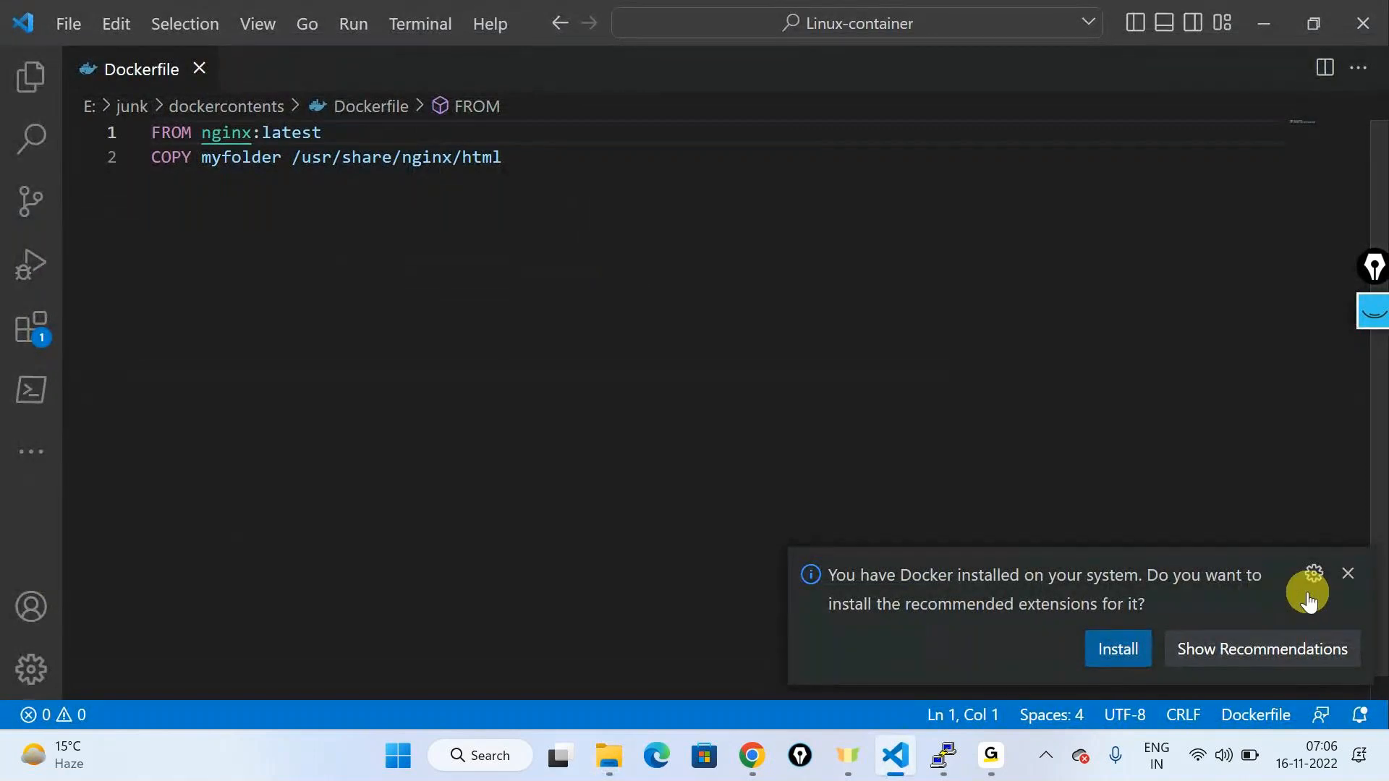
left_click(1348, 573)
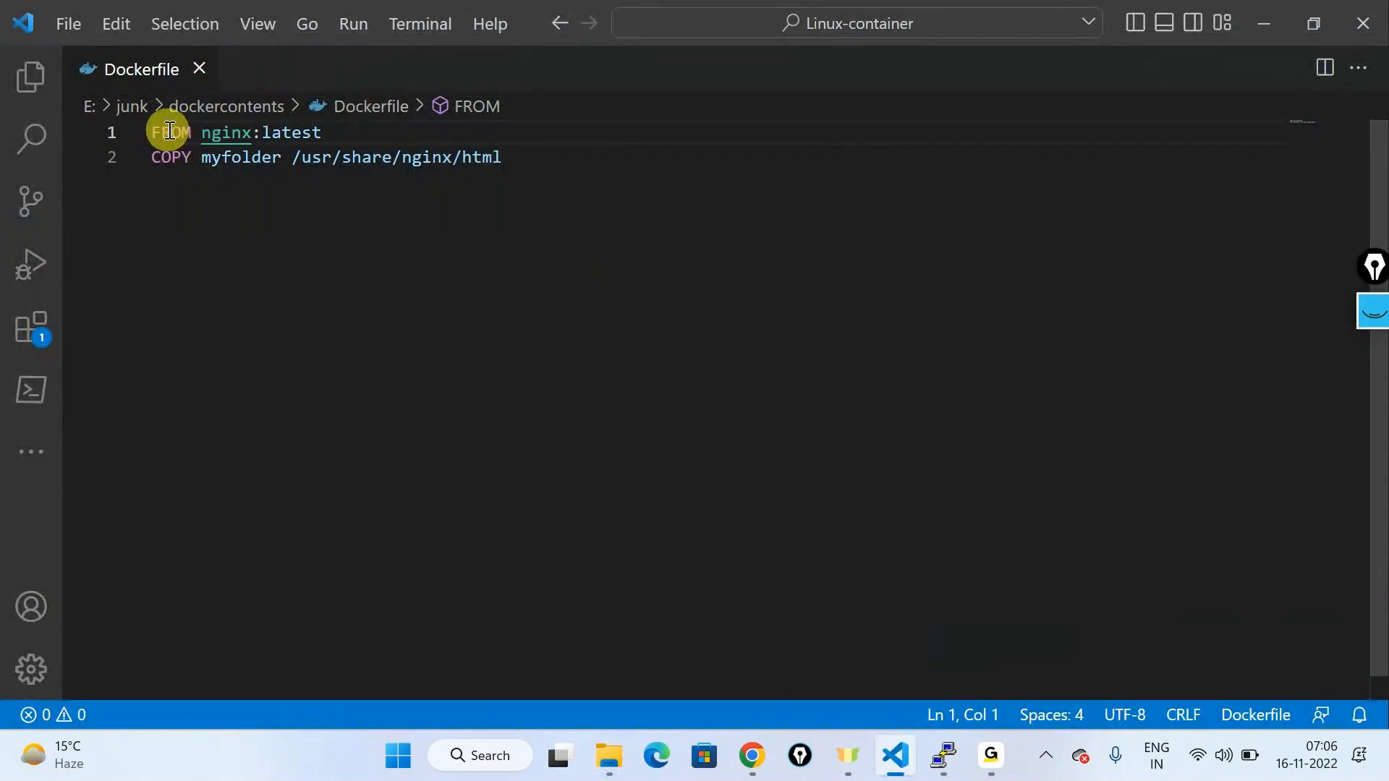
mouse_move(181, 136)
Step: Add the comment line '#sudo docker build -t .' below COPY and save the Dockerfile
left_click(653, 158)
key("Return")
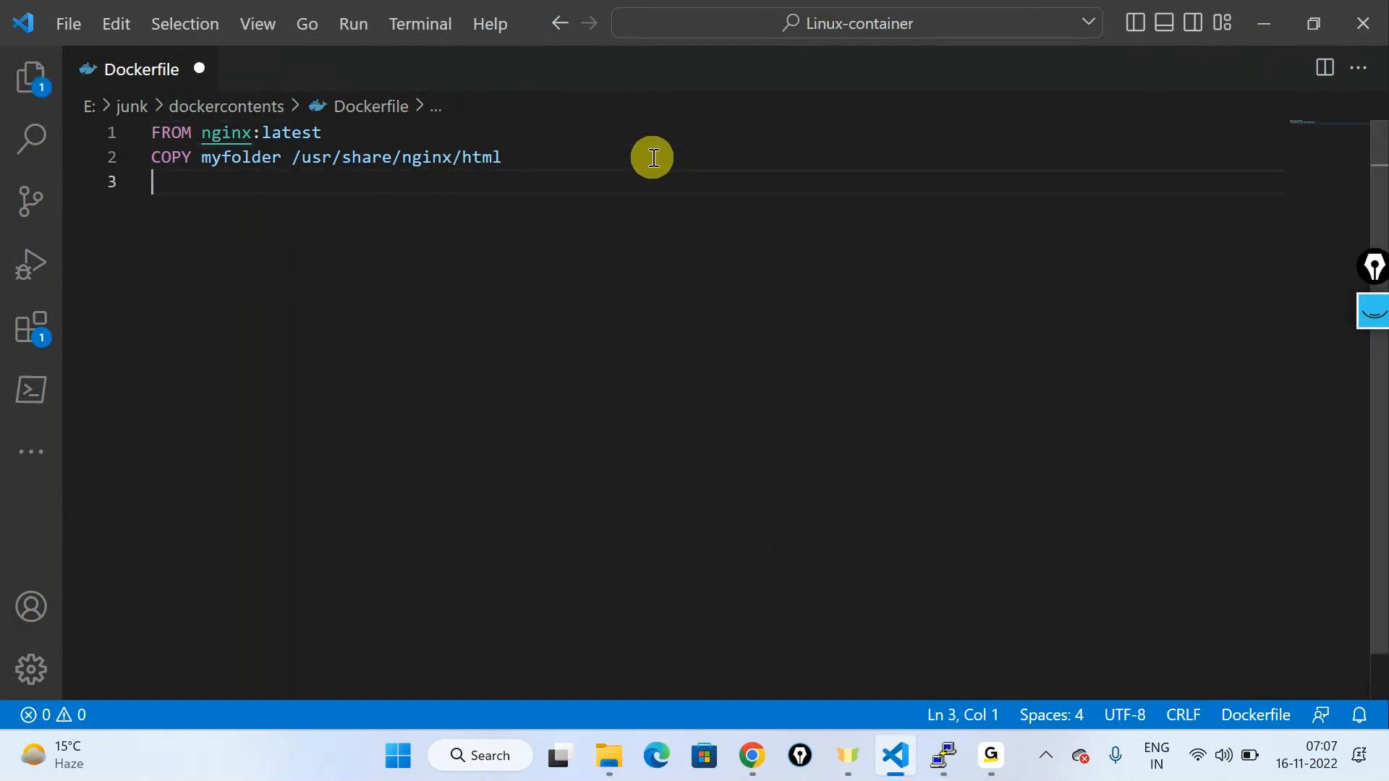
type("#sudo dock")
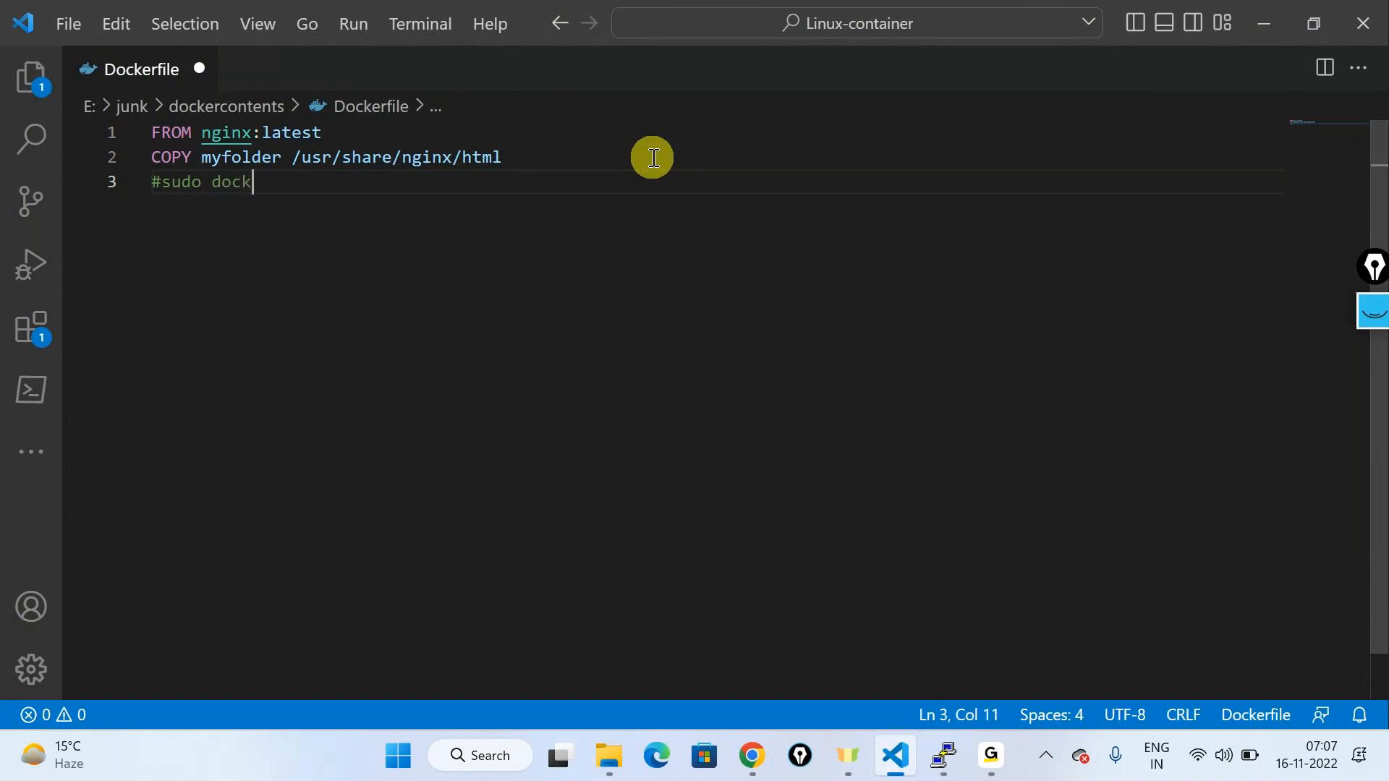
type("er build -t .")
key("ctrl+s")
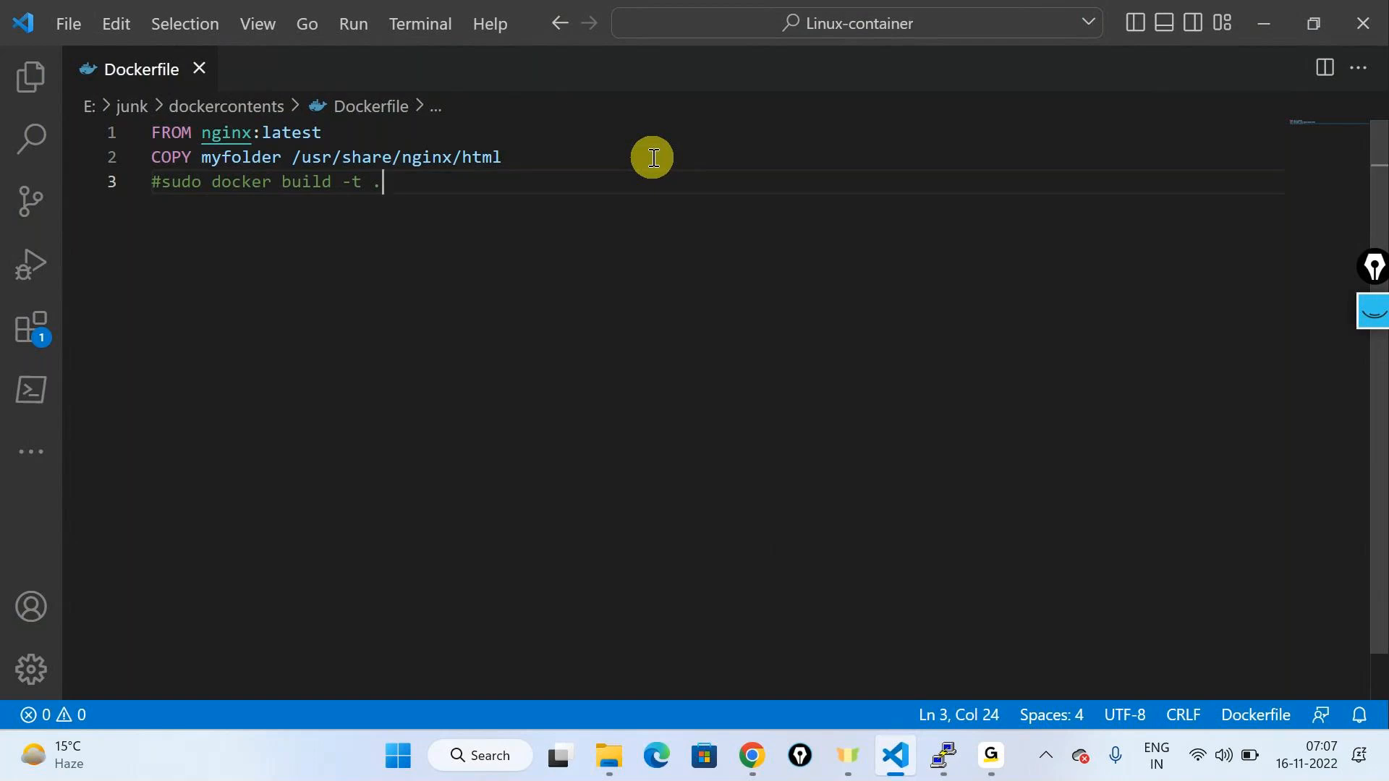
left_click(1271, 23)
Step: Clear the PuTTY terminal screen
left_click(1038, 379)
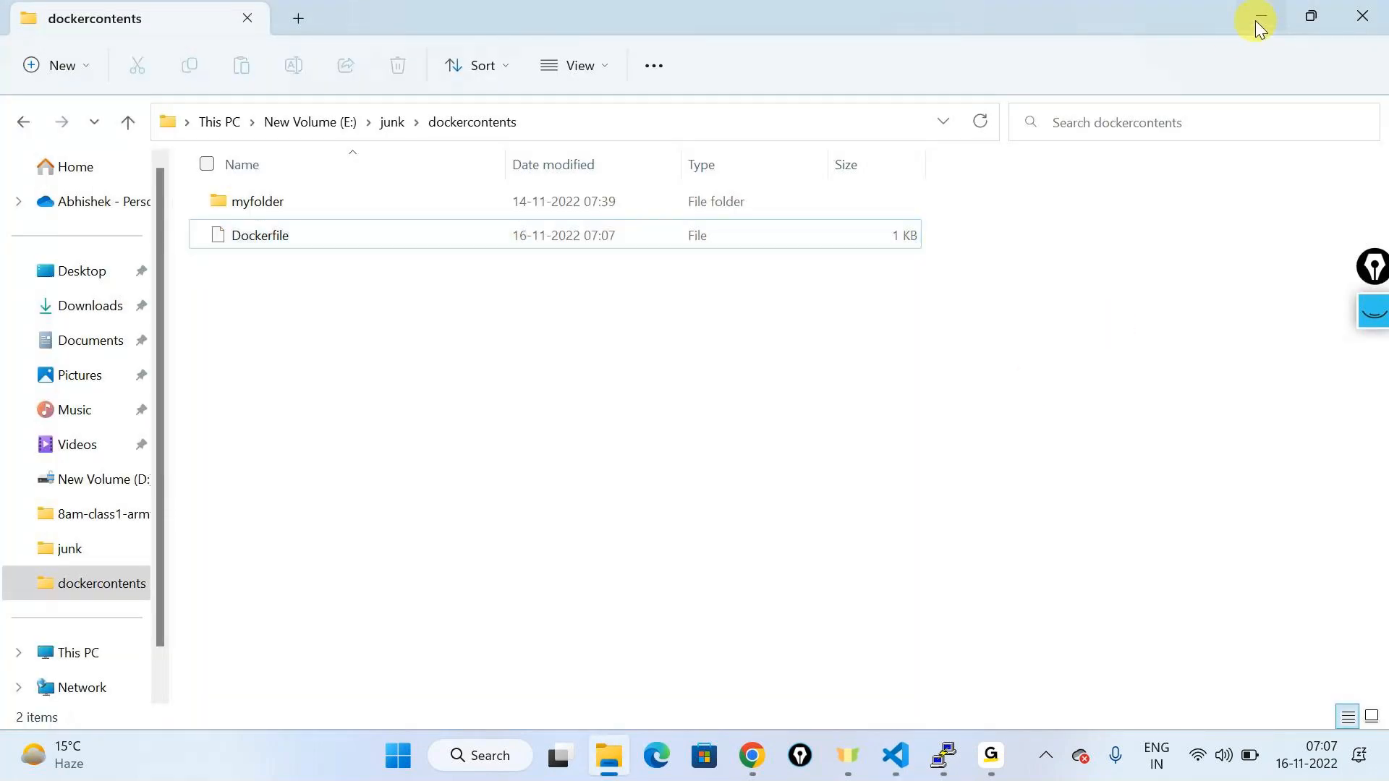
left_click(1256, 20)
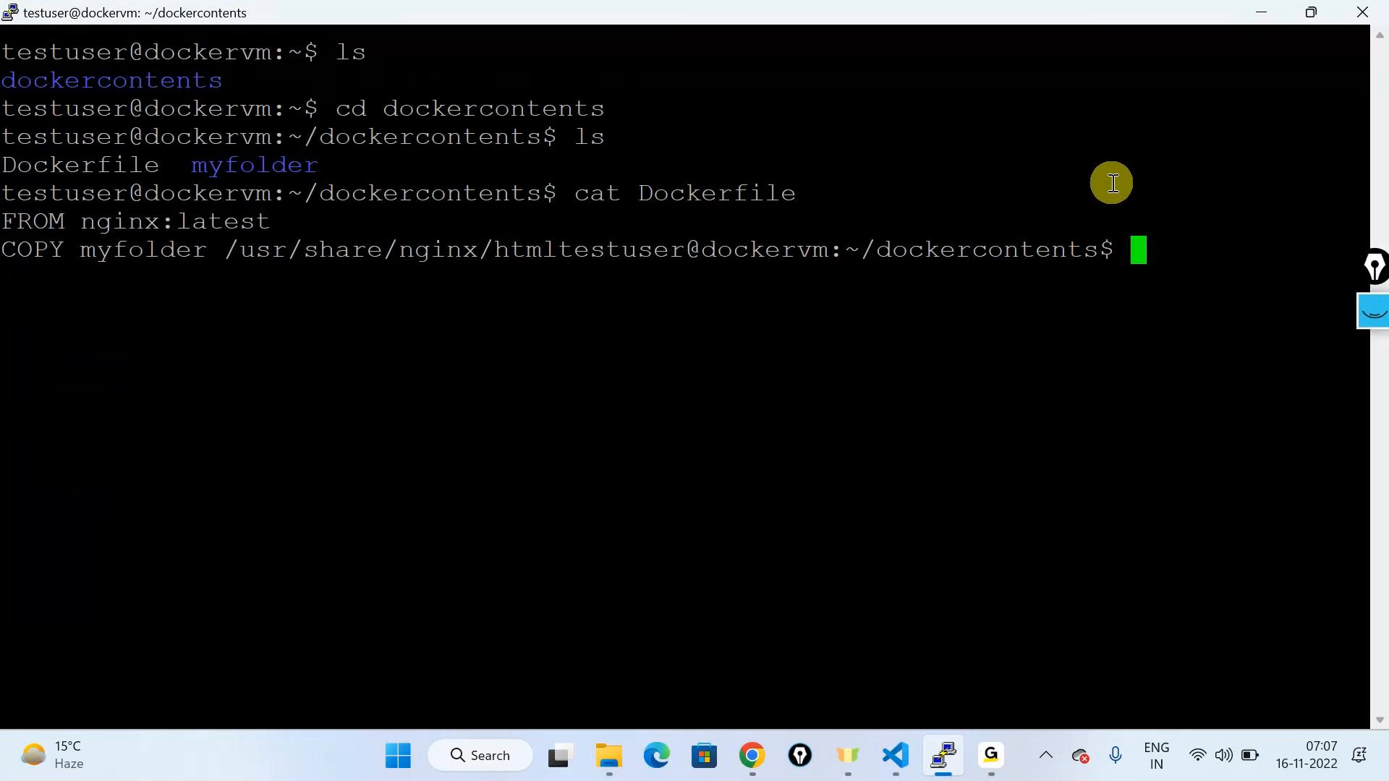
type("clear")
key("Return")
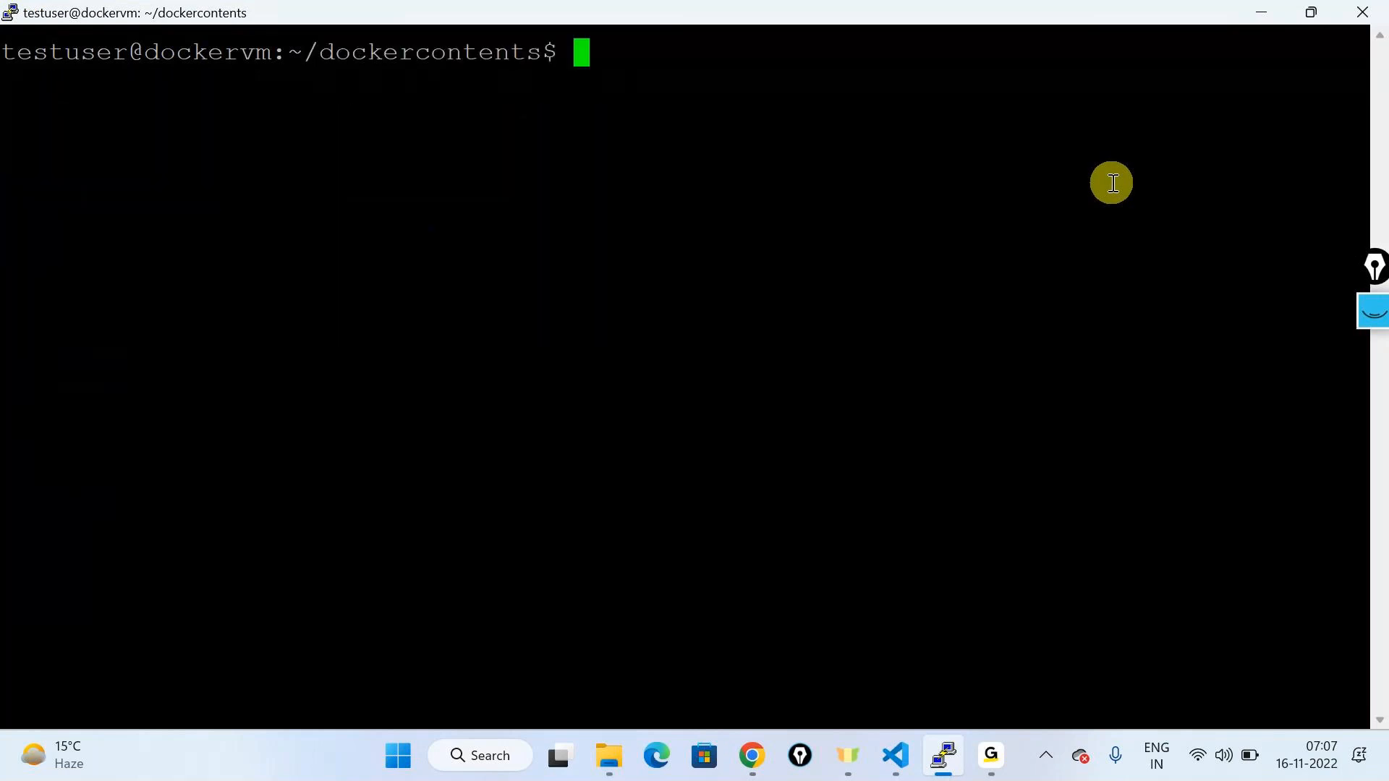
key("alt+Tab")
key("alt+Tab")
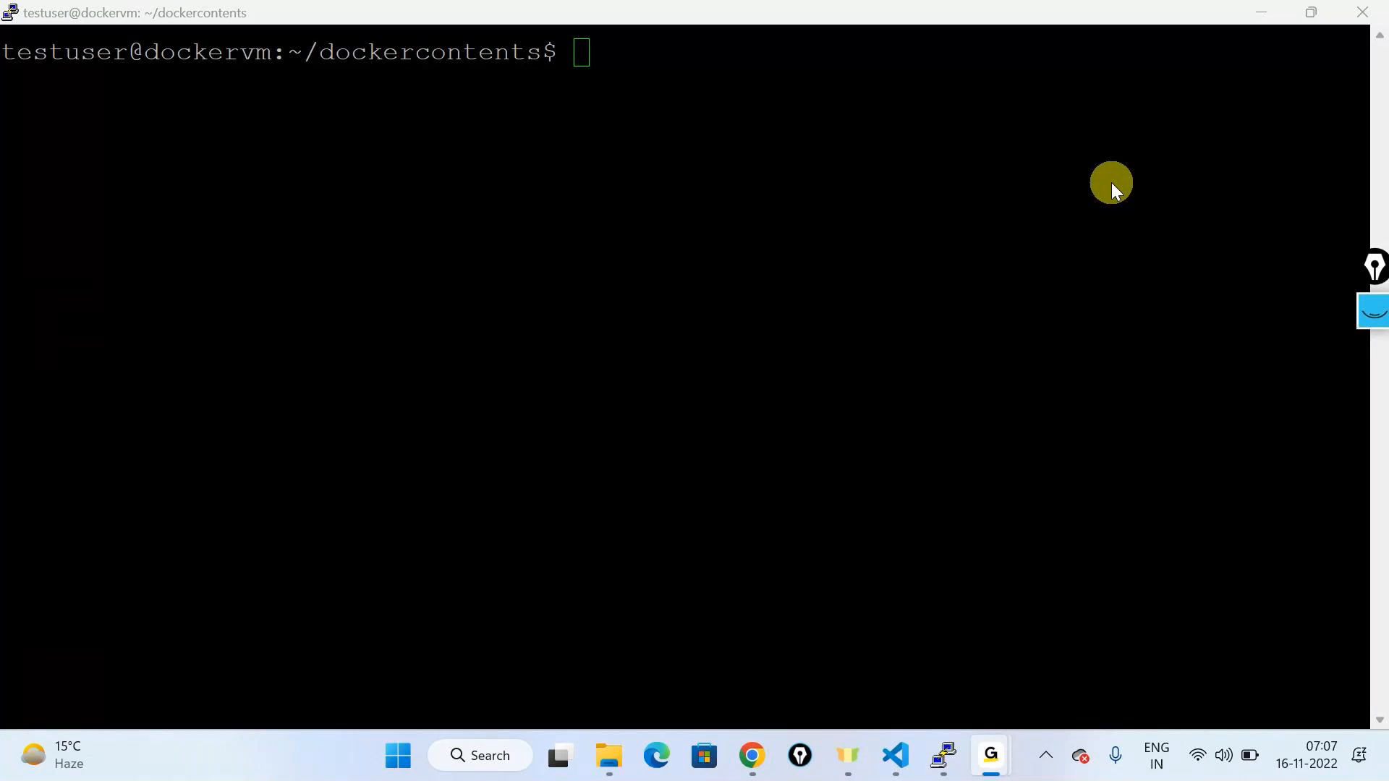
Step: End the SSH session on the docker VM with exit
left_click(1112, 183)
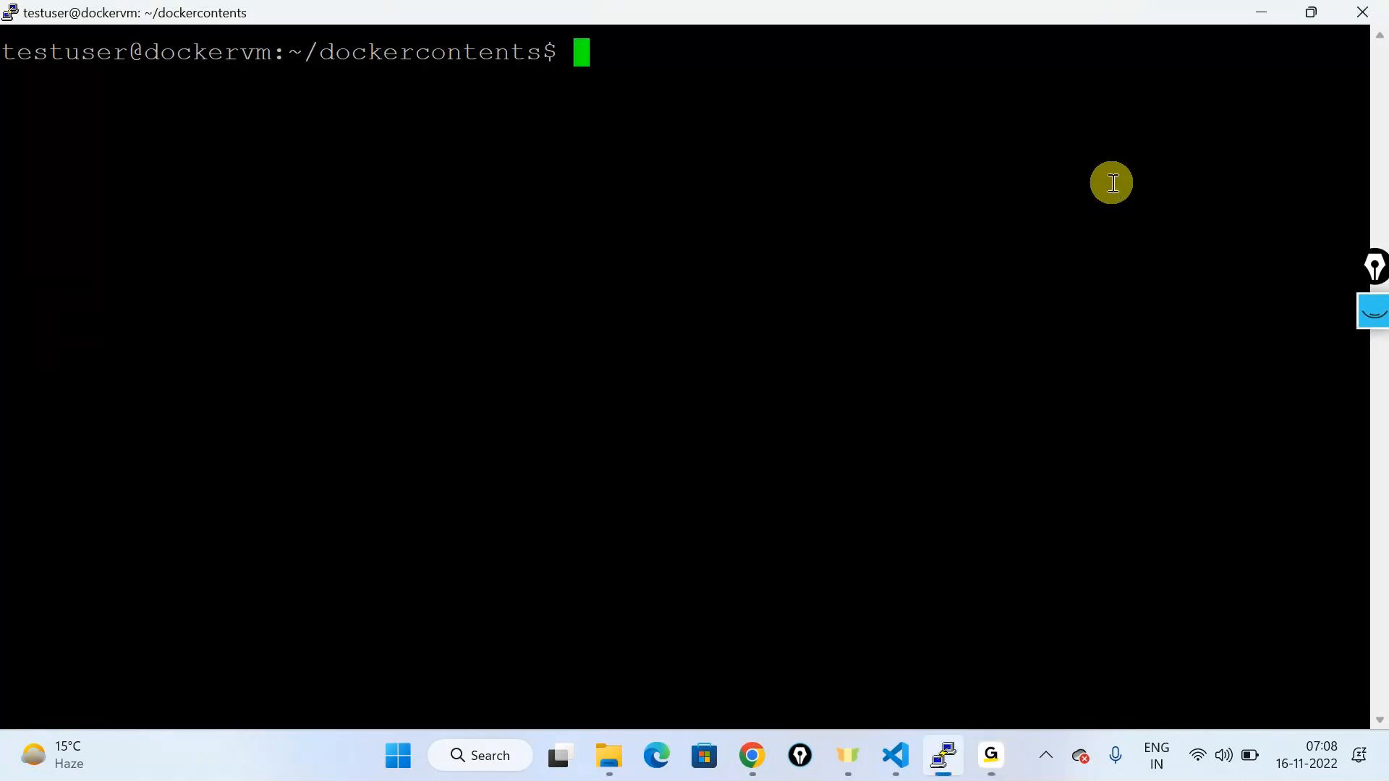
type("exit")
key("Return")
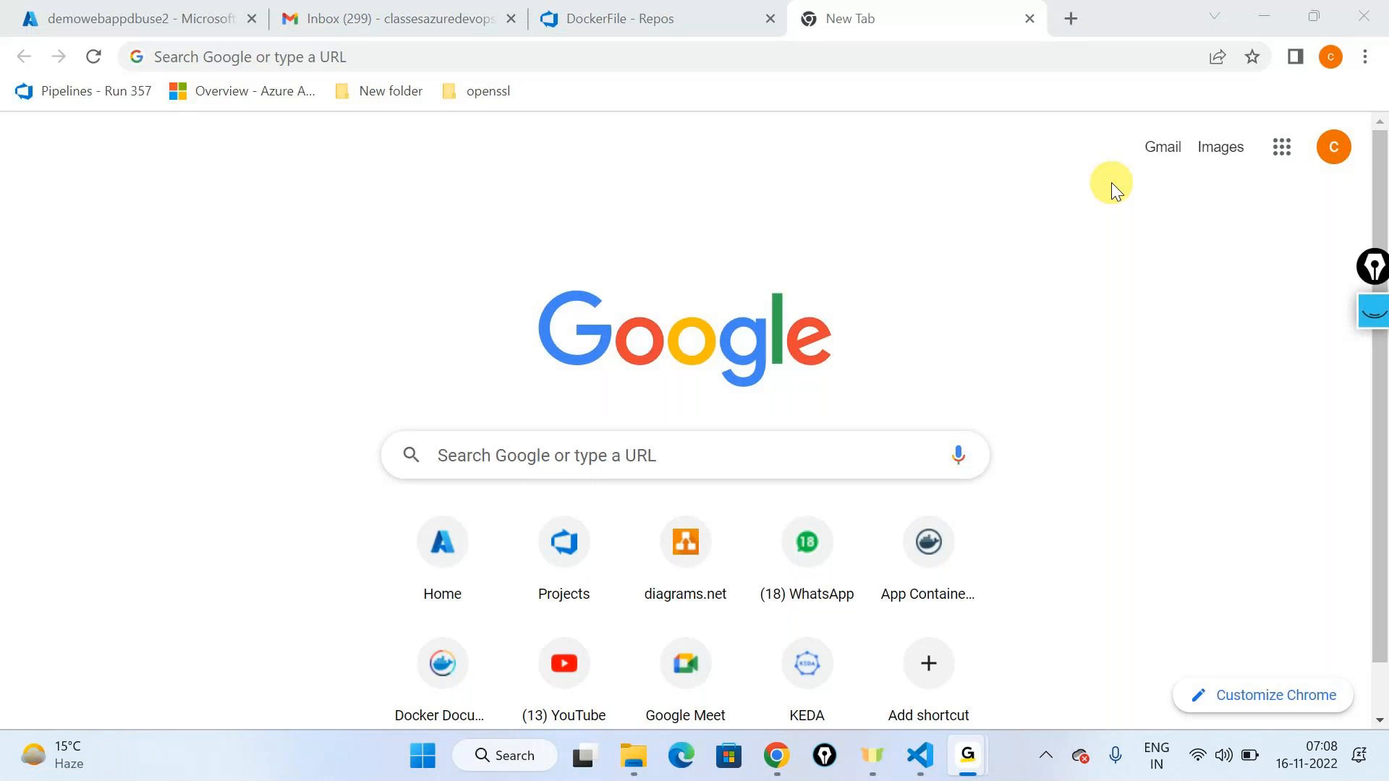
Step: Launch Remote Desktop Connection via mstsc, then cancel and close it
key("super+r")
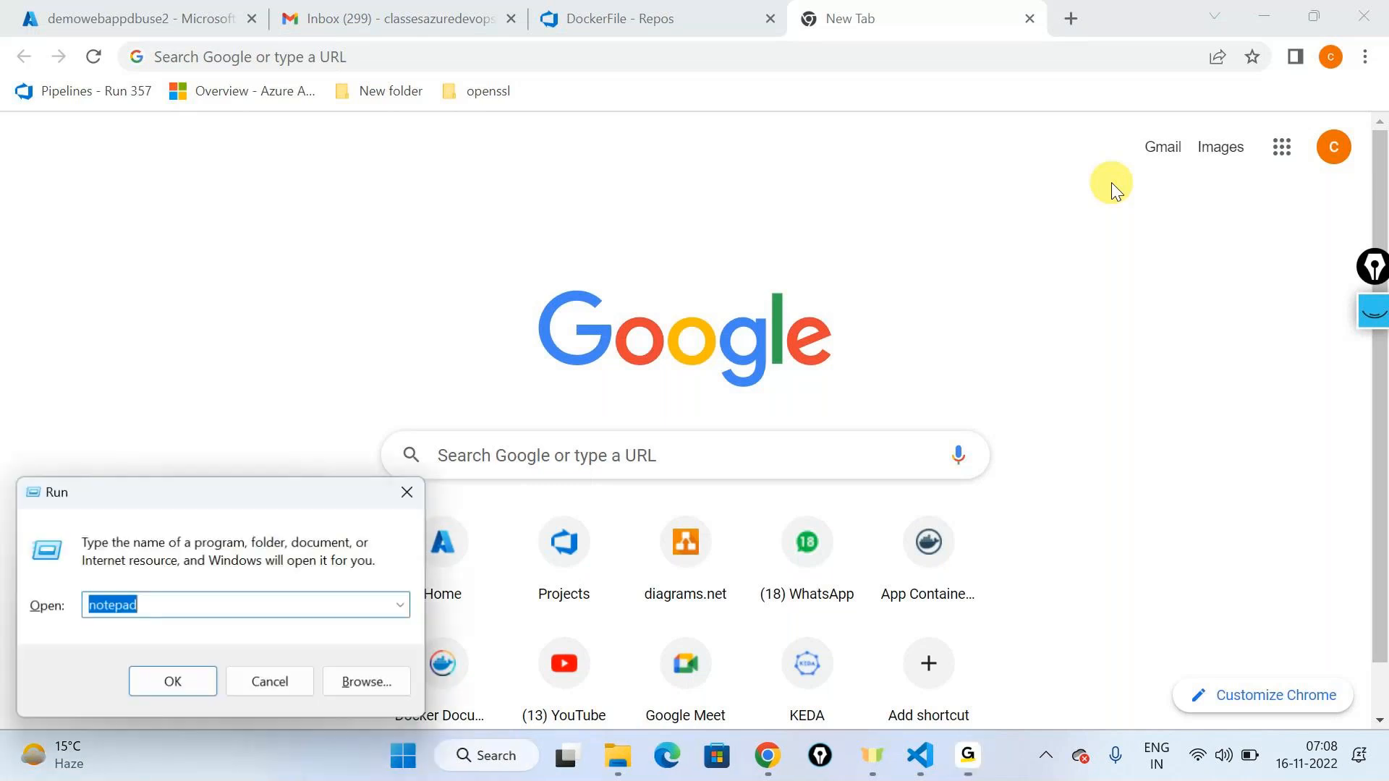
type("mstsc")
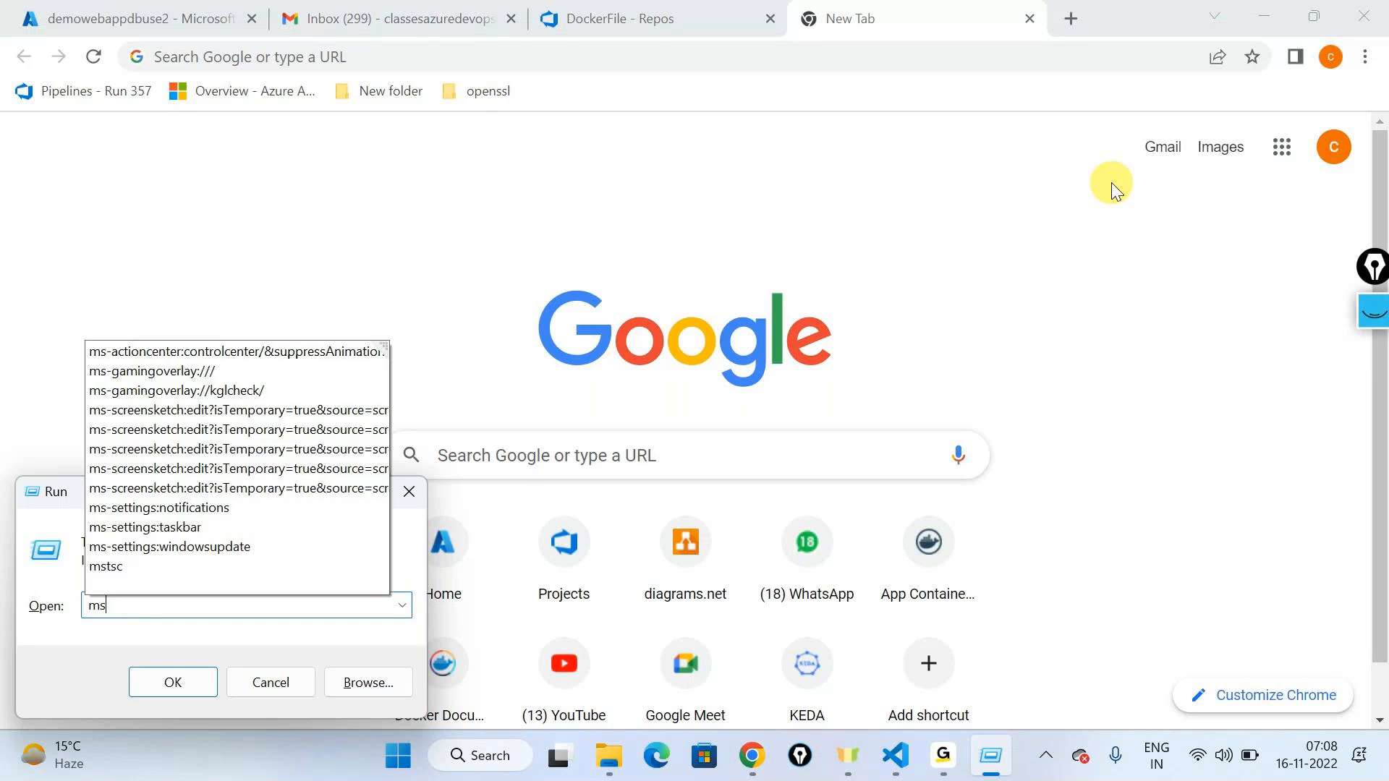
key("Return")
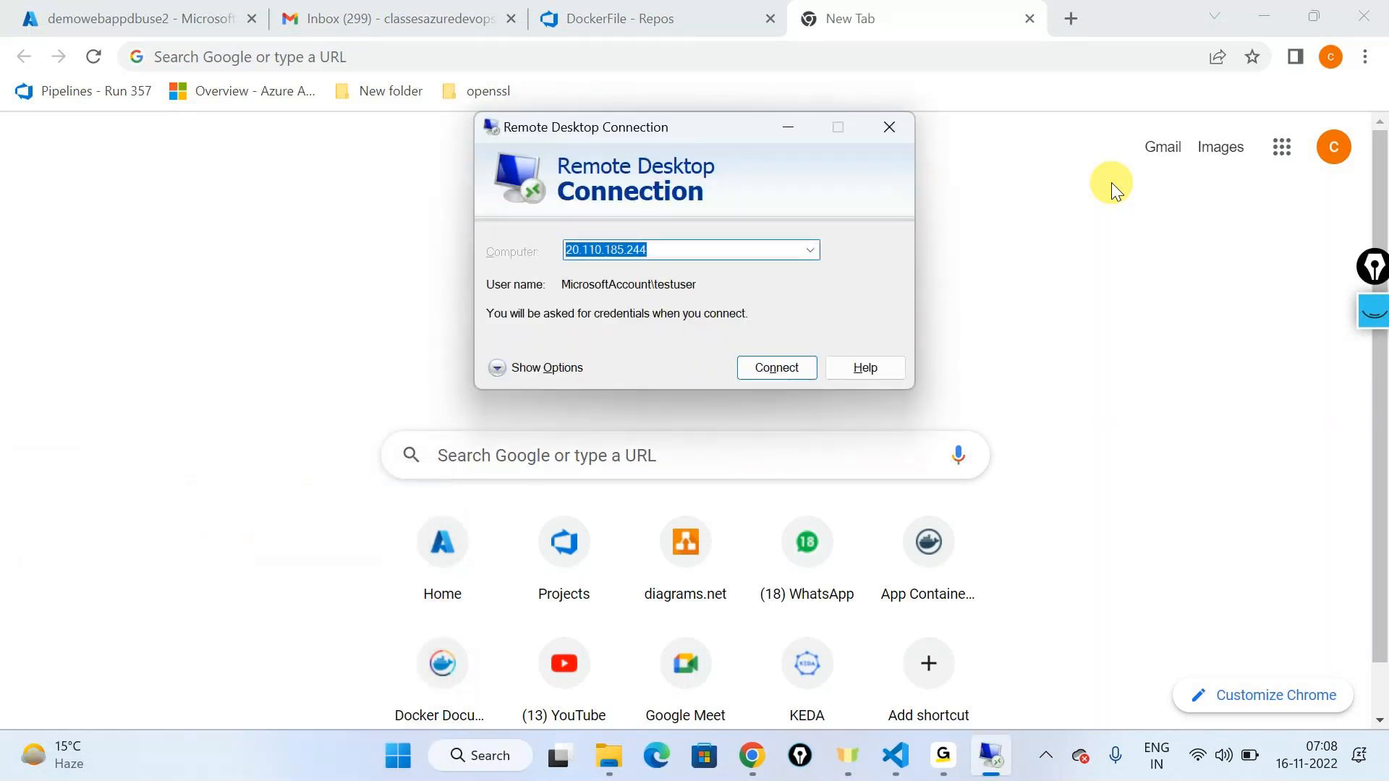
key("Return")
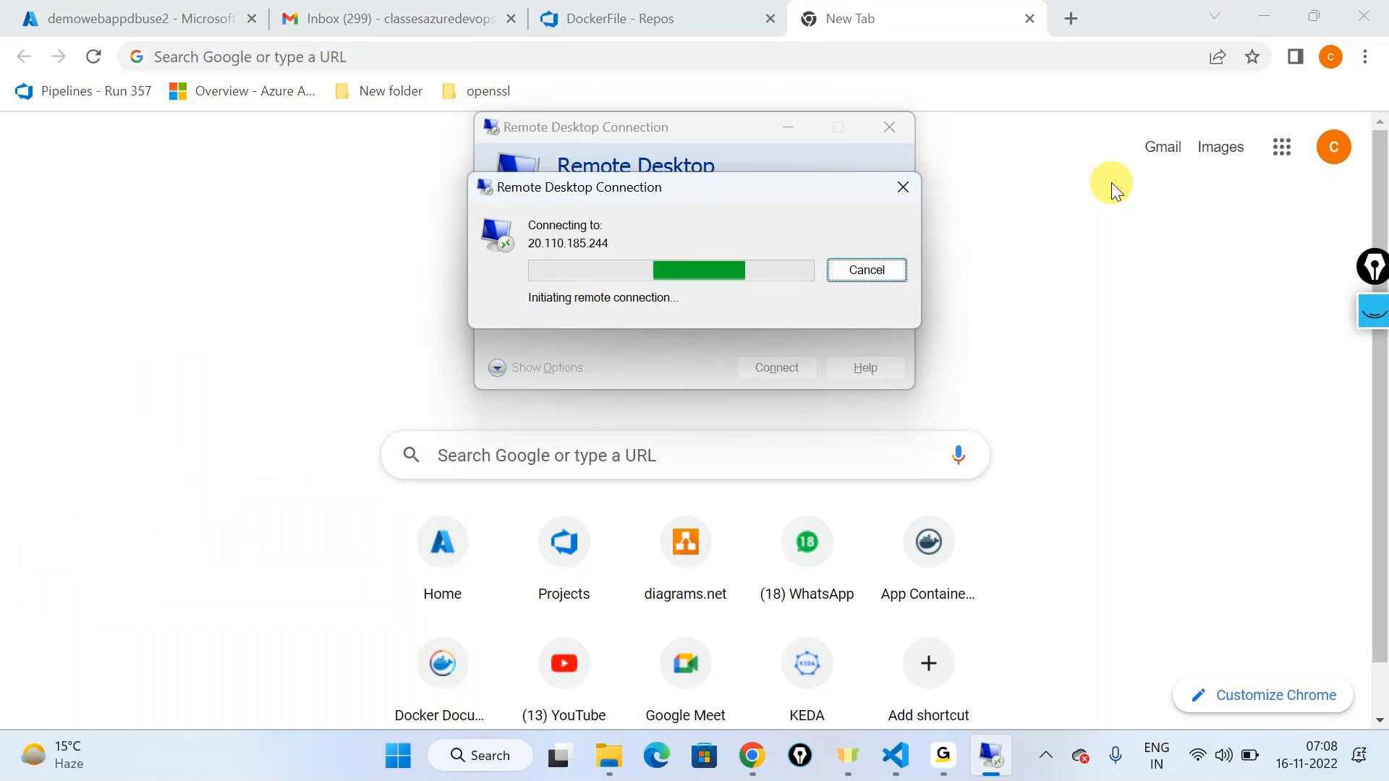
left_click(903, 186)
left_click(889, 127)
Step: Launch PuTTY and open an SSH connection to host 20.94.64.247
left_click(491, 773)
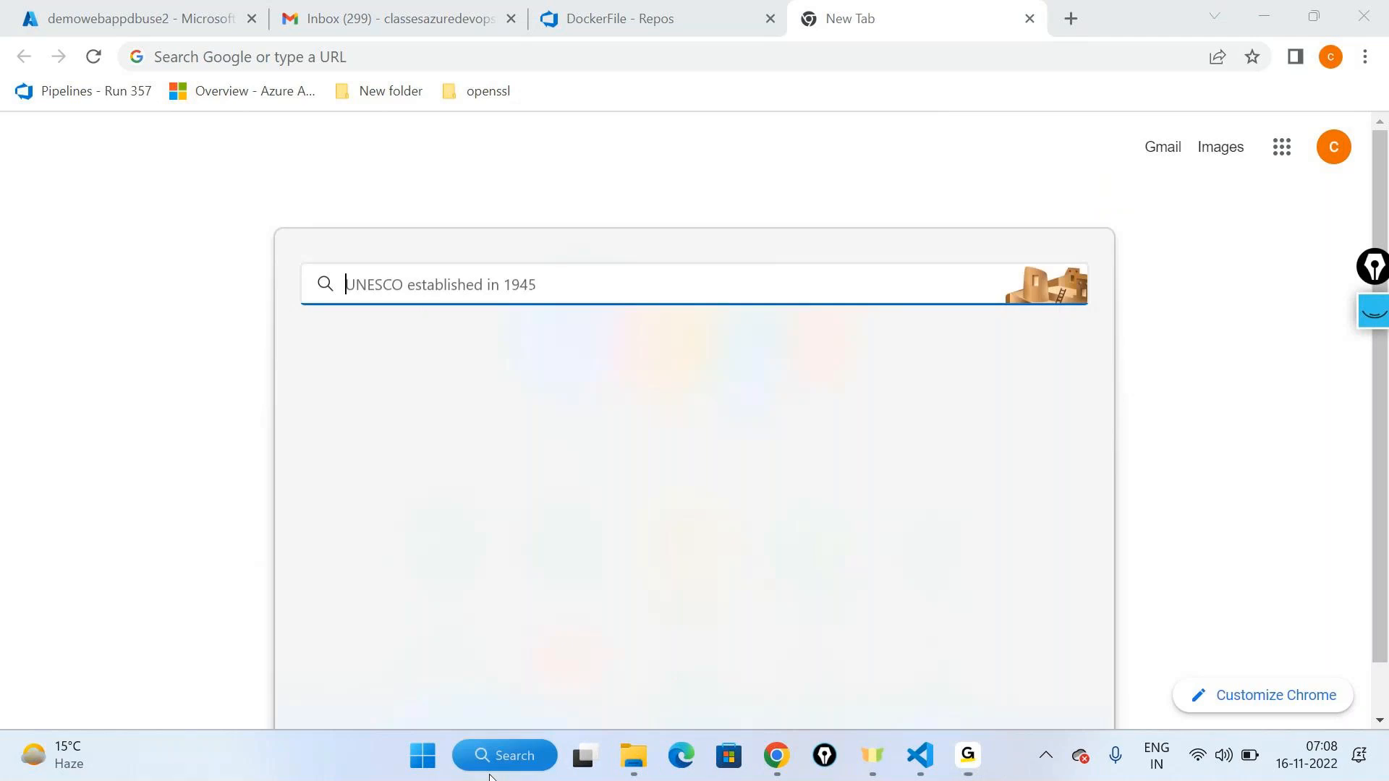
type("puut")
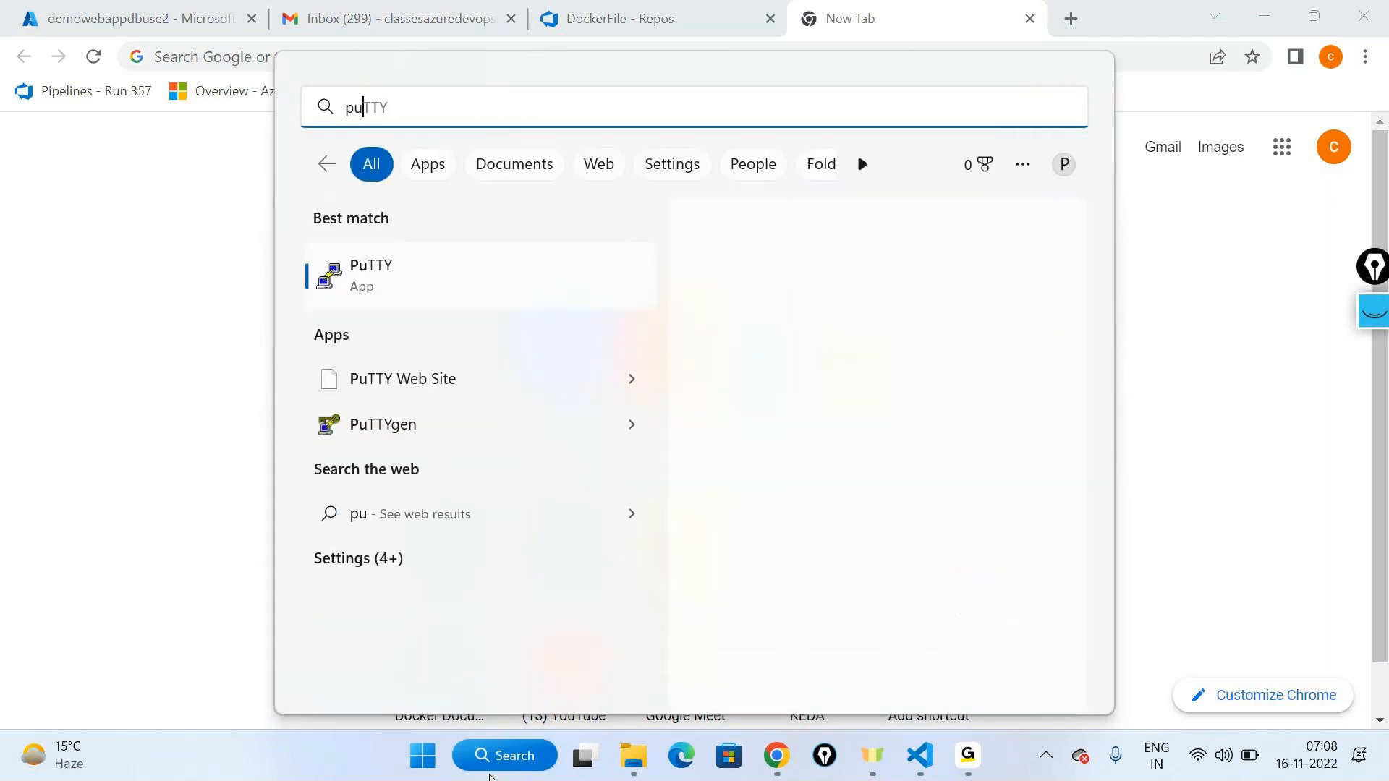
left_click(773, 433)
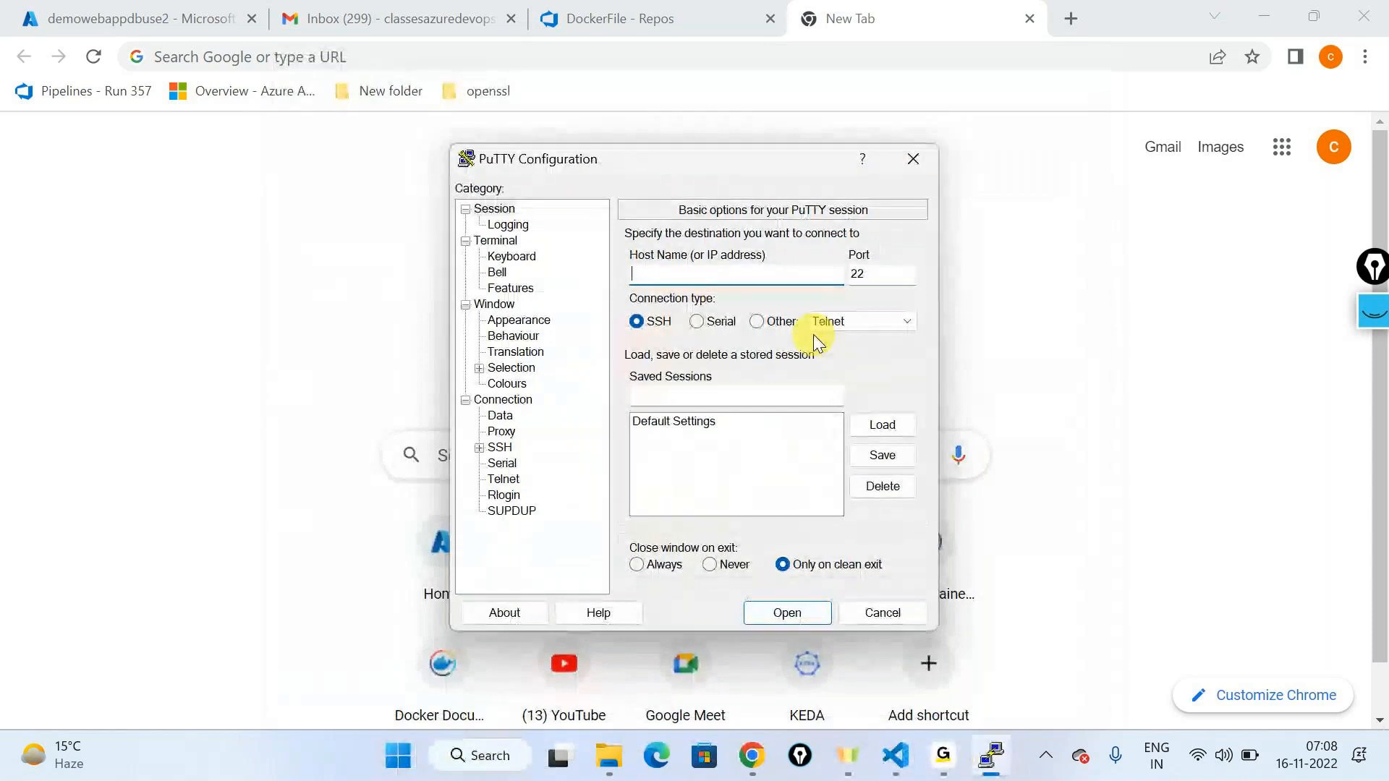
key("super+v")
scroll(727, 622, "down", 3)
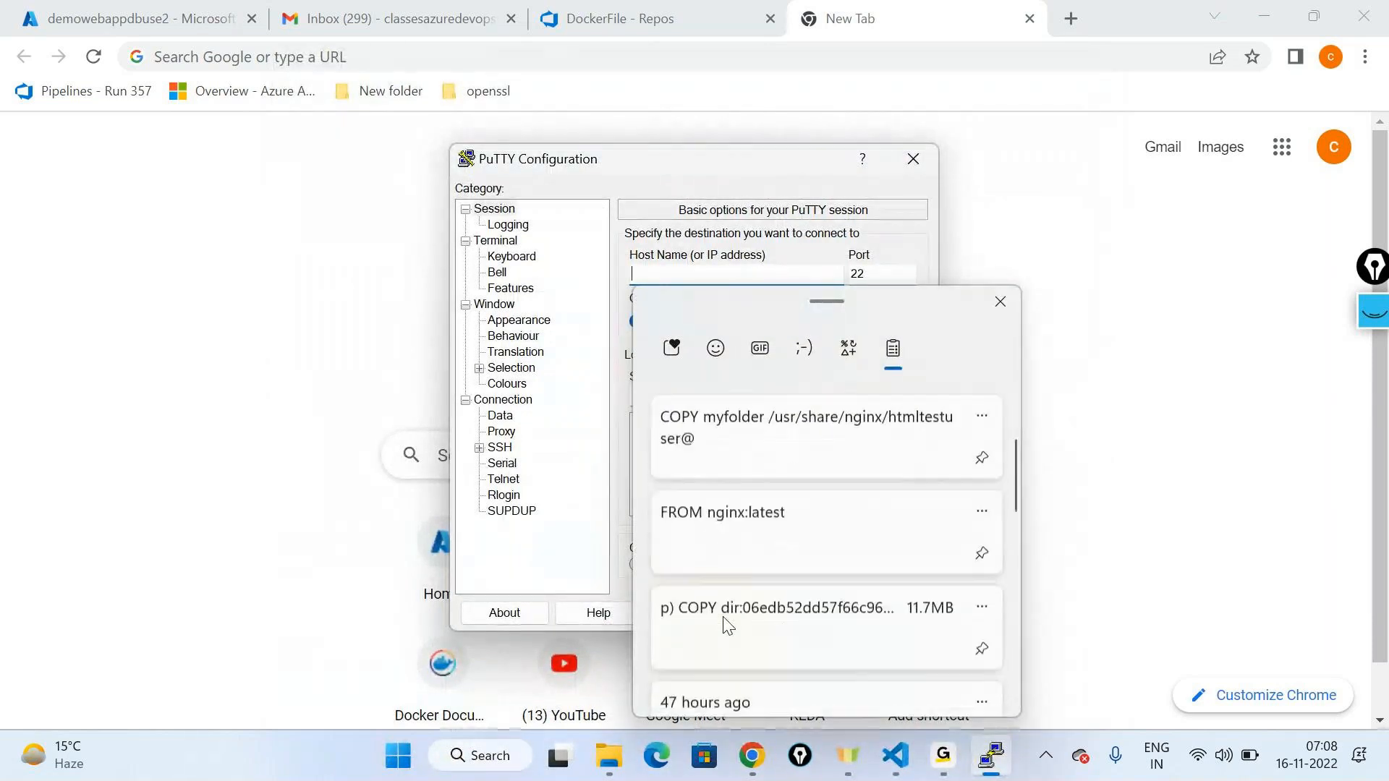
scroll(724, 623, "down", 3)
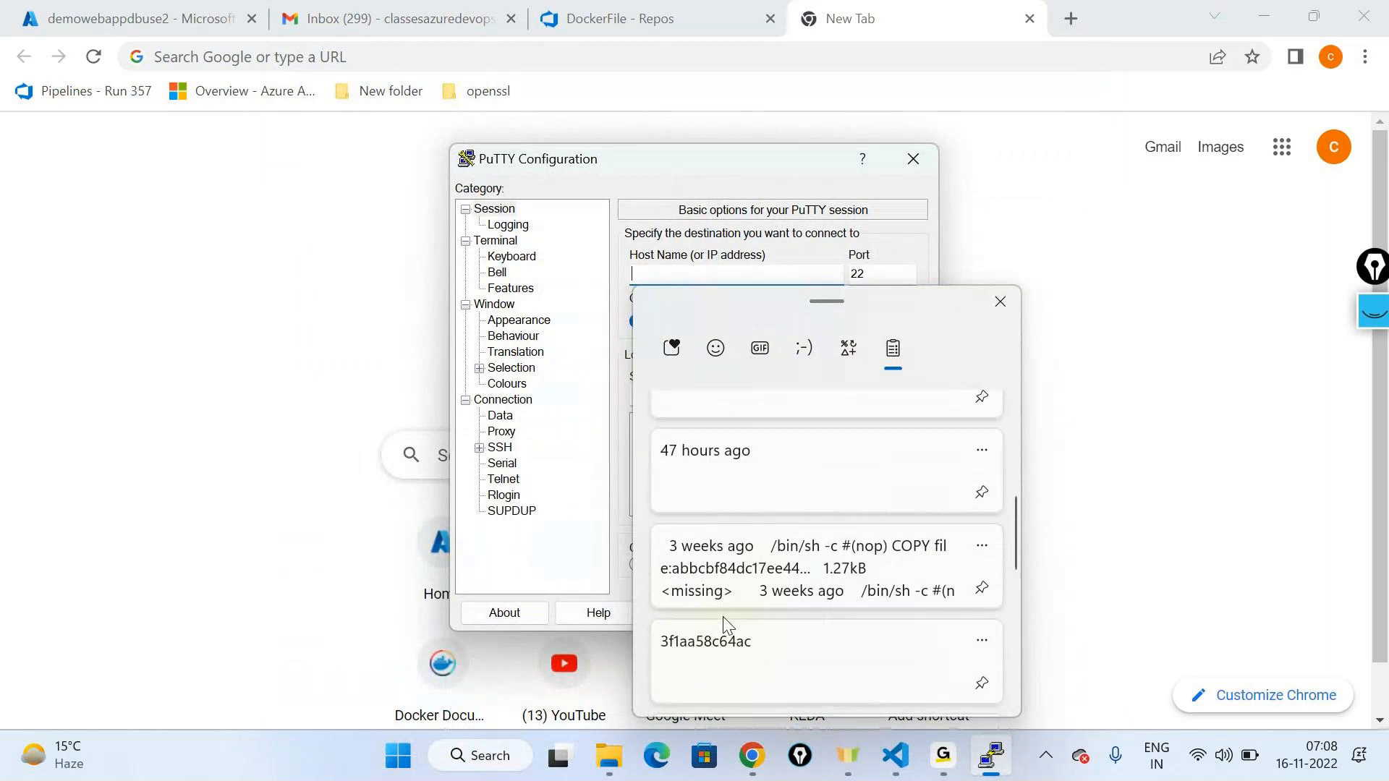
scroll(764, 640, "down", 6)
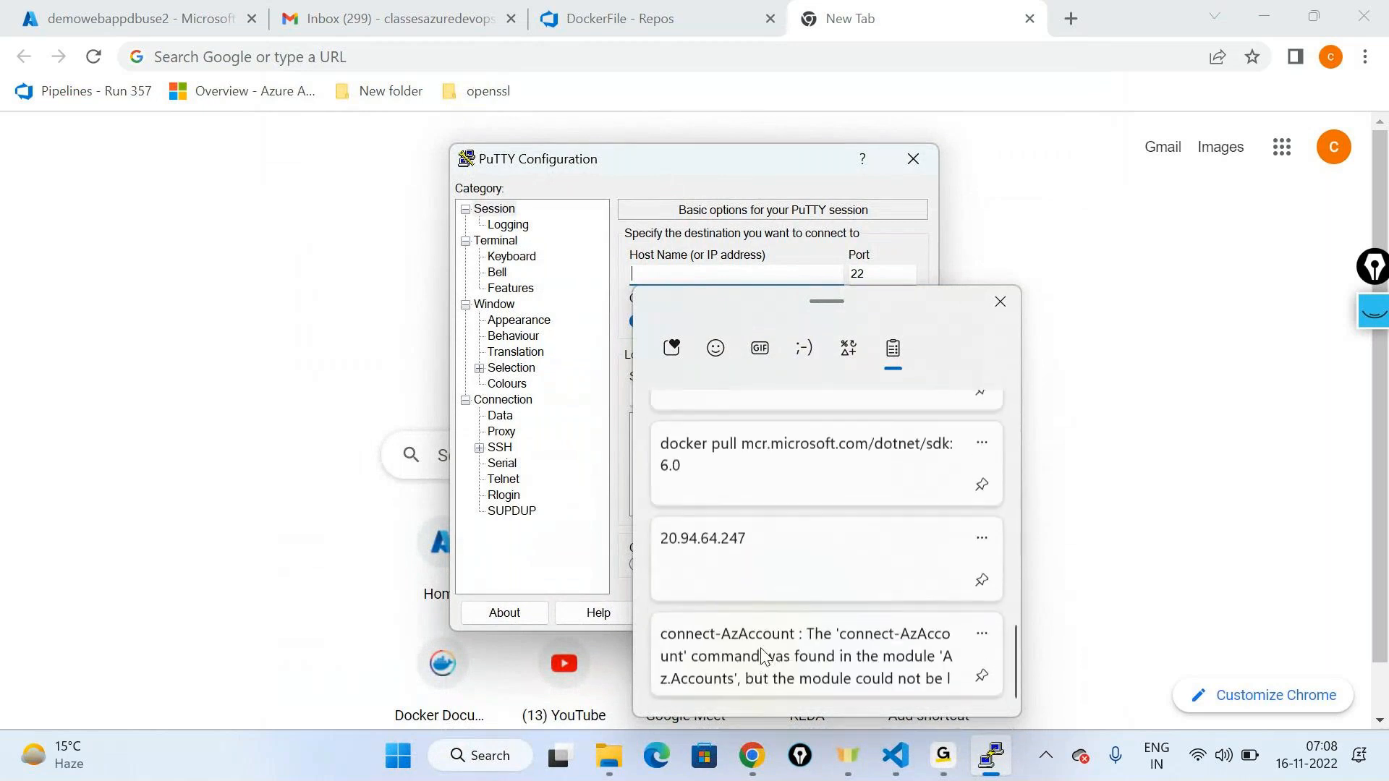
left_click(749, 587)
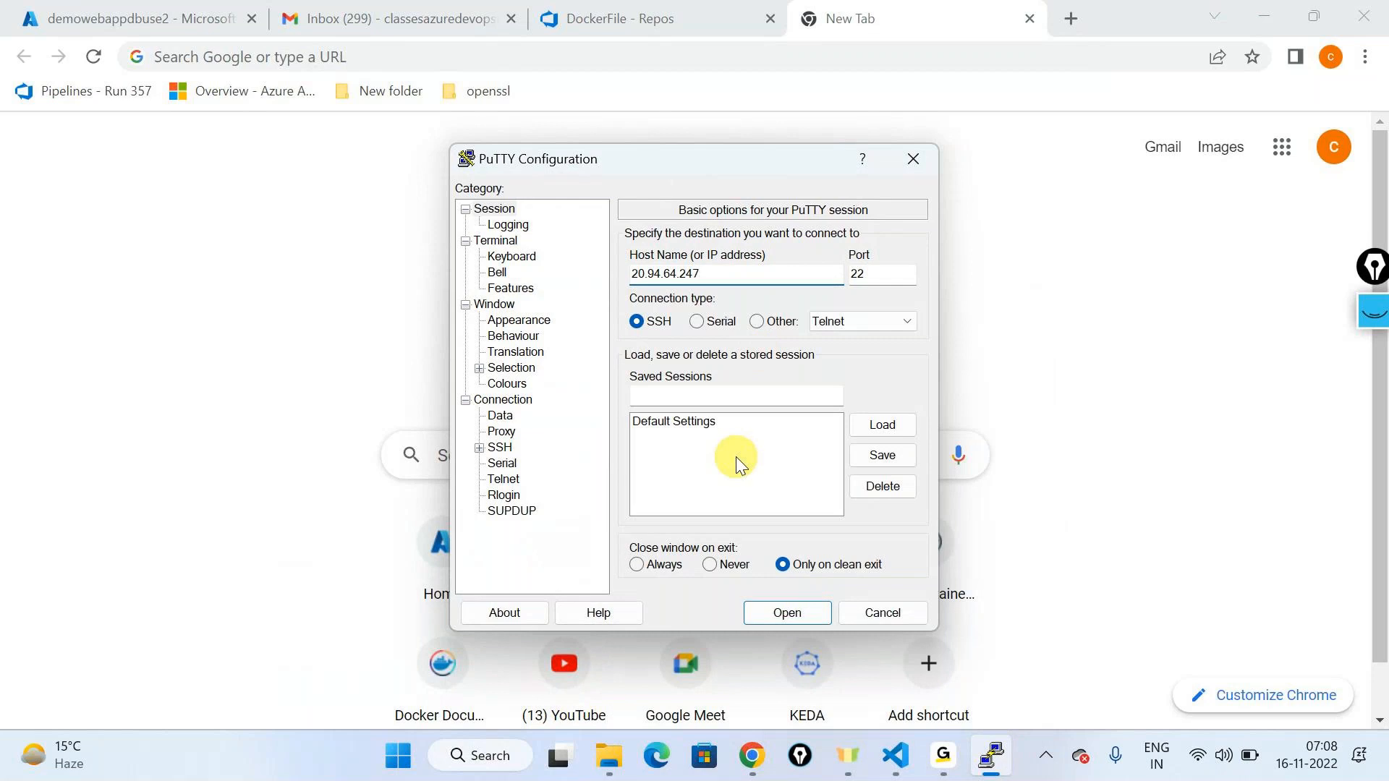
left_click(780, 614)
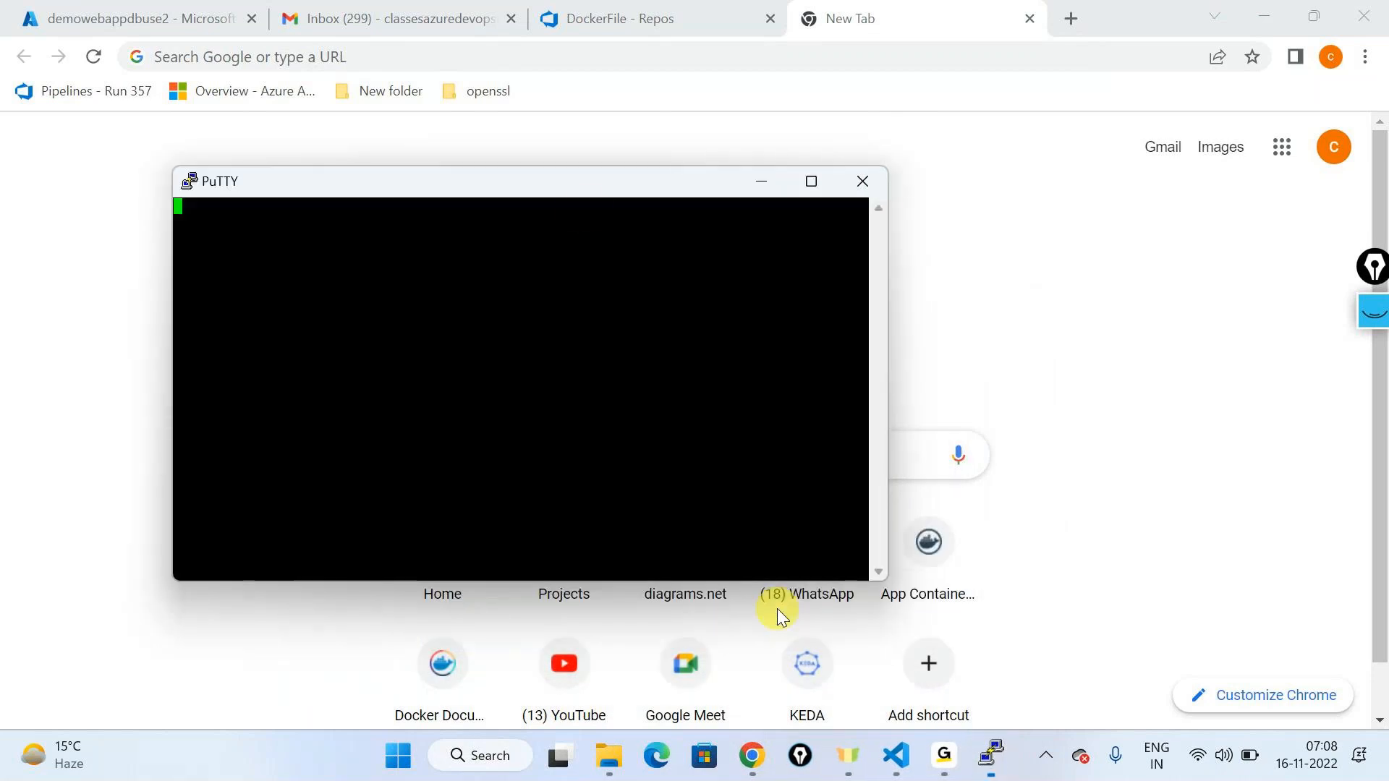
left_click(811, 181)
Step: Log in to the docker VM with the username and password, then clear the screen
type("testuser")
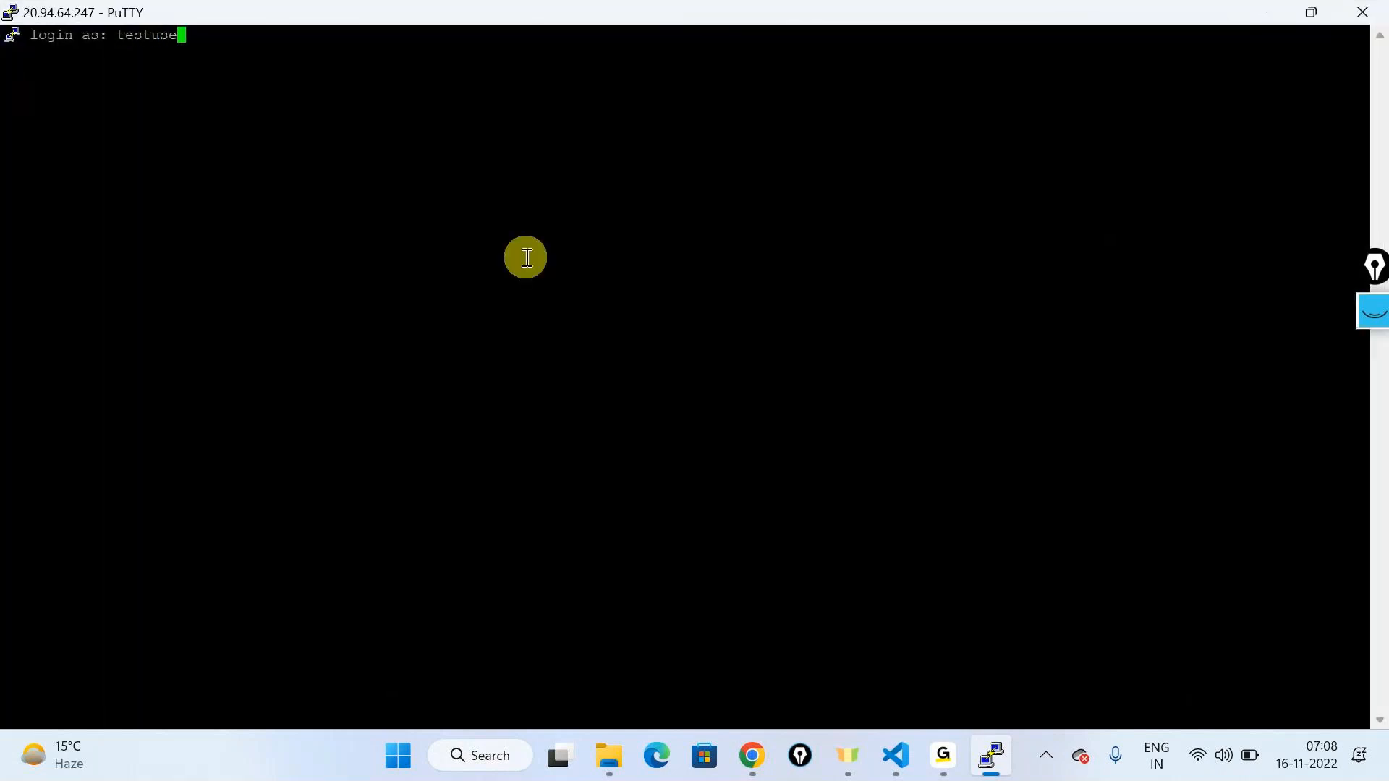
key("Return")
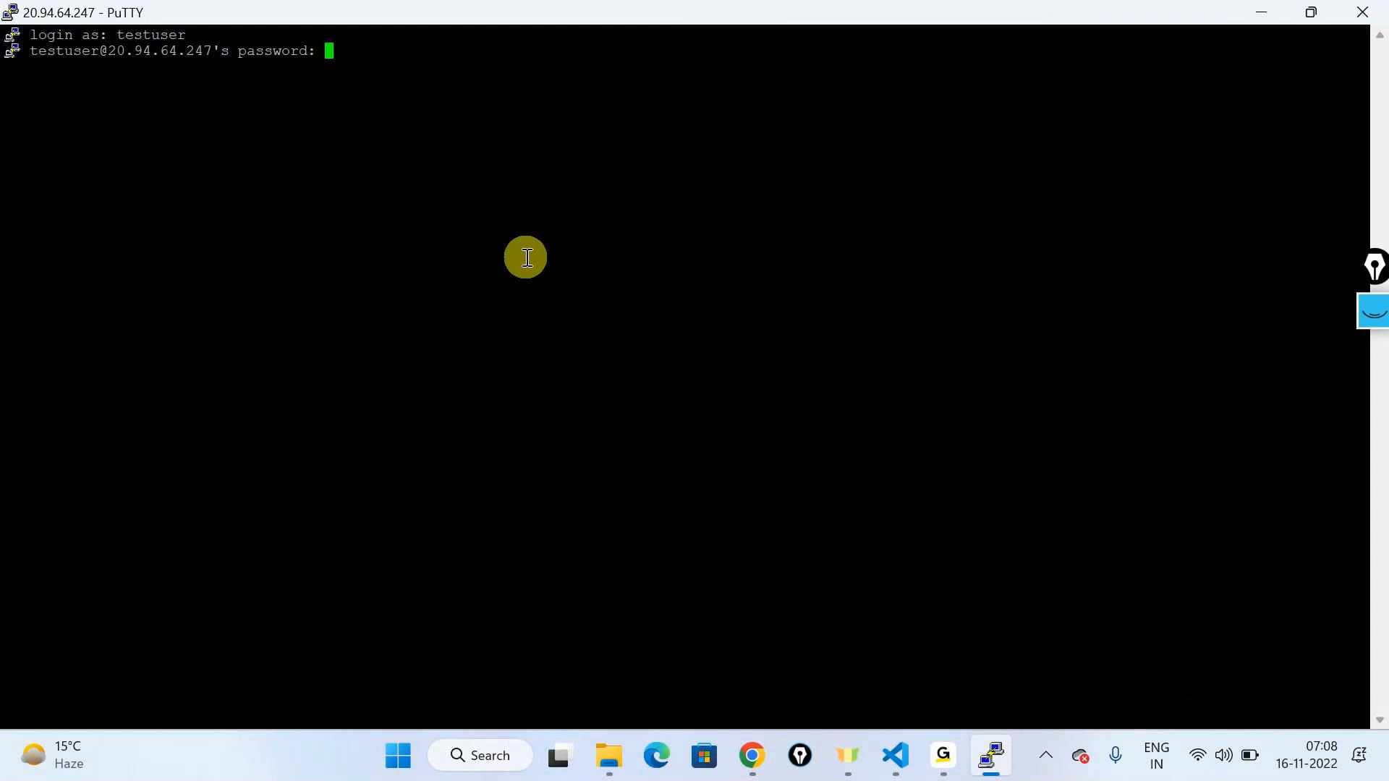
key("Return")
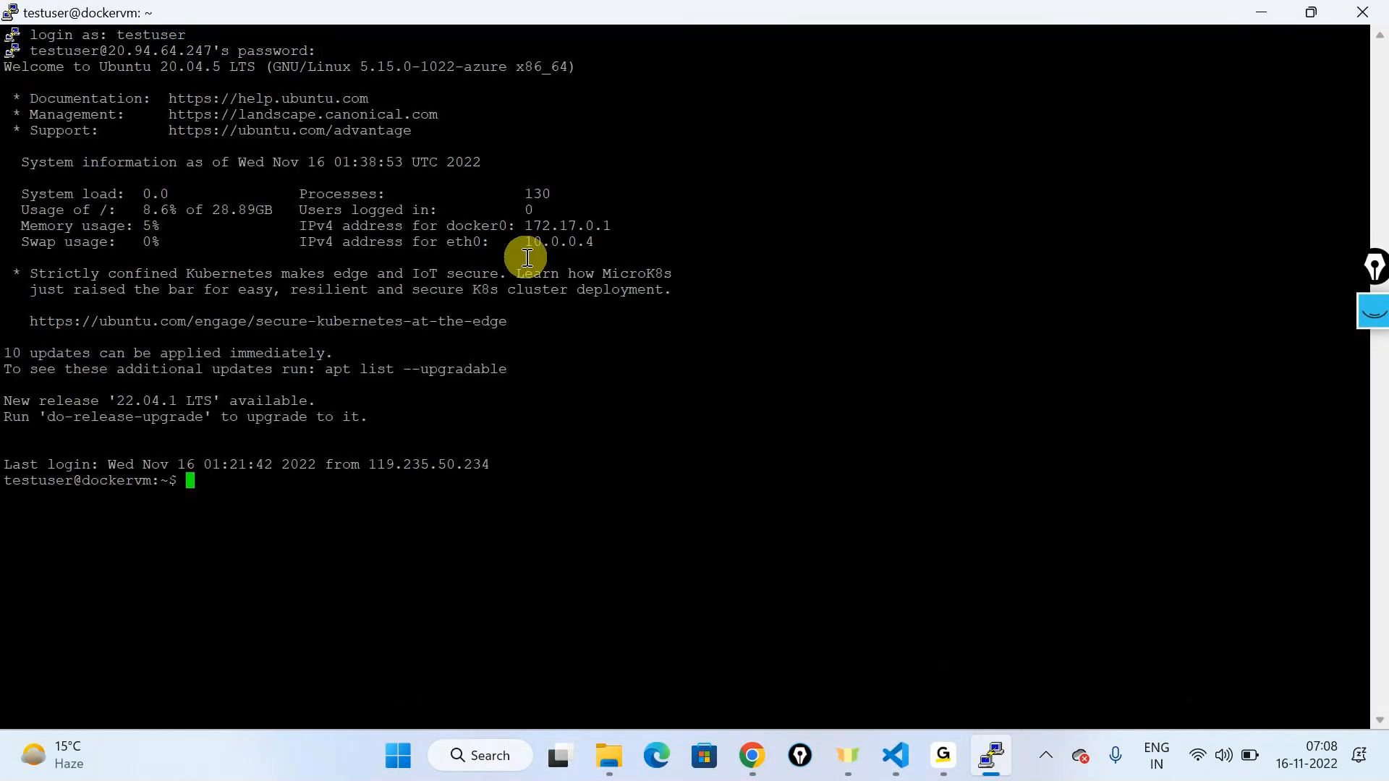
key("ctrl+l")
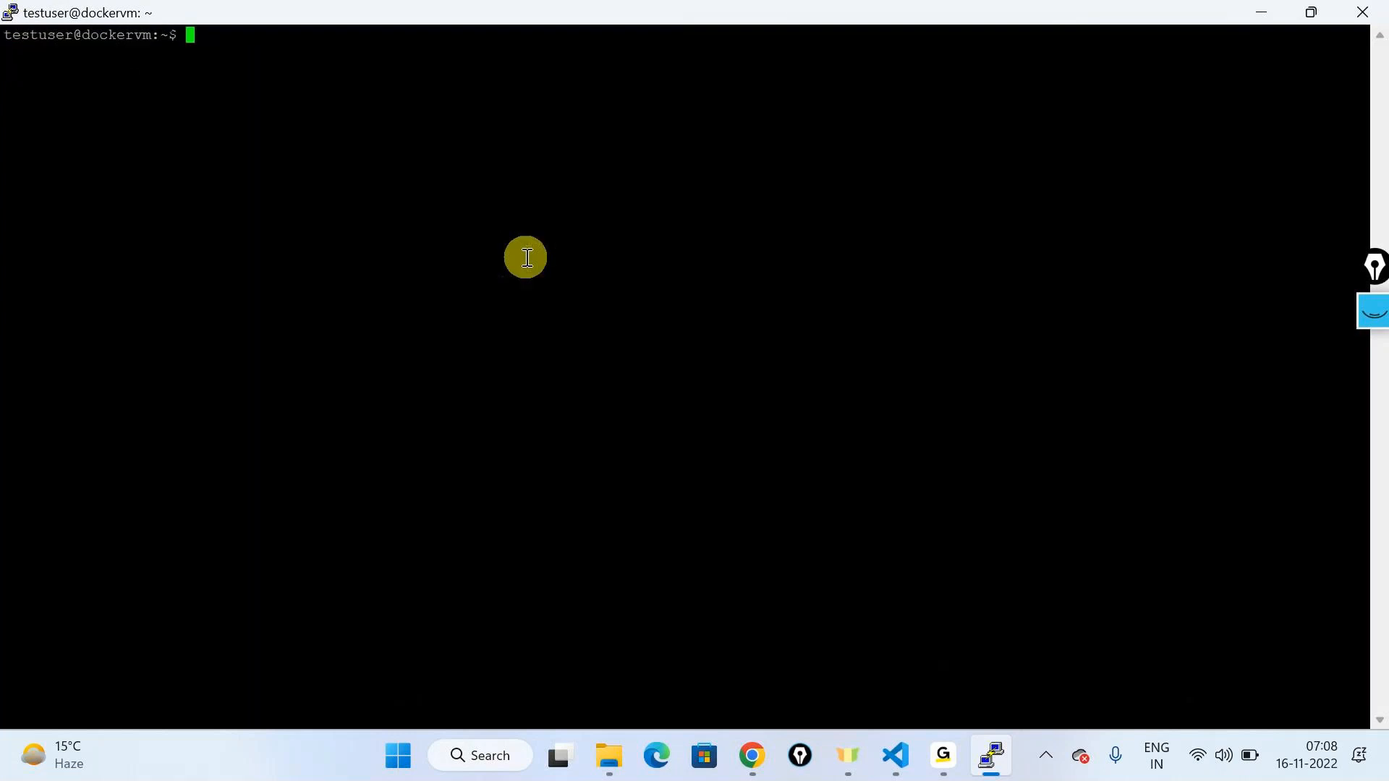
Step: Change PuTTY's terminal font to 16-point Courier New
right_click(572, 17)
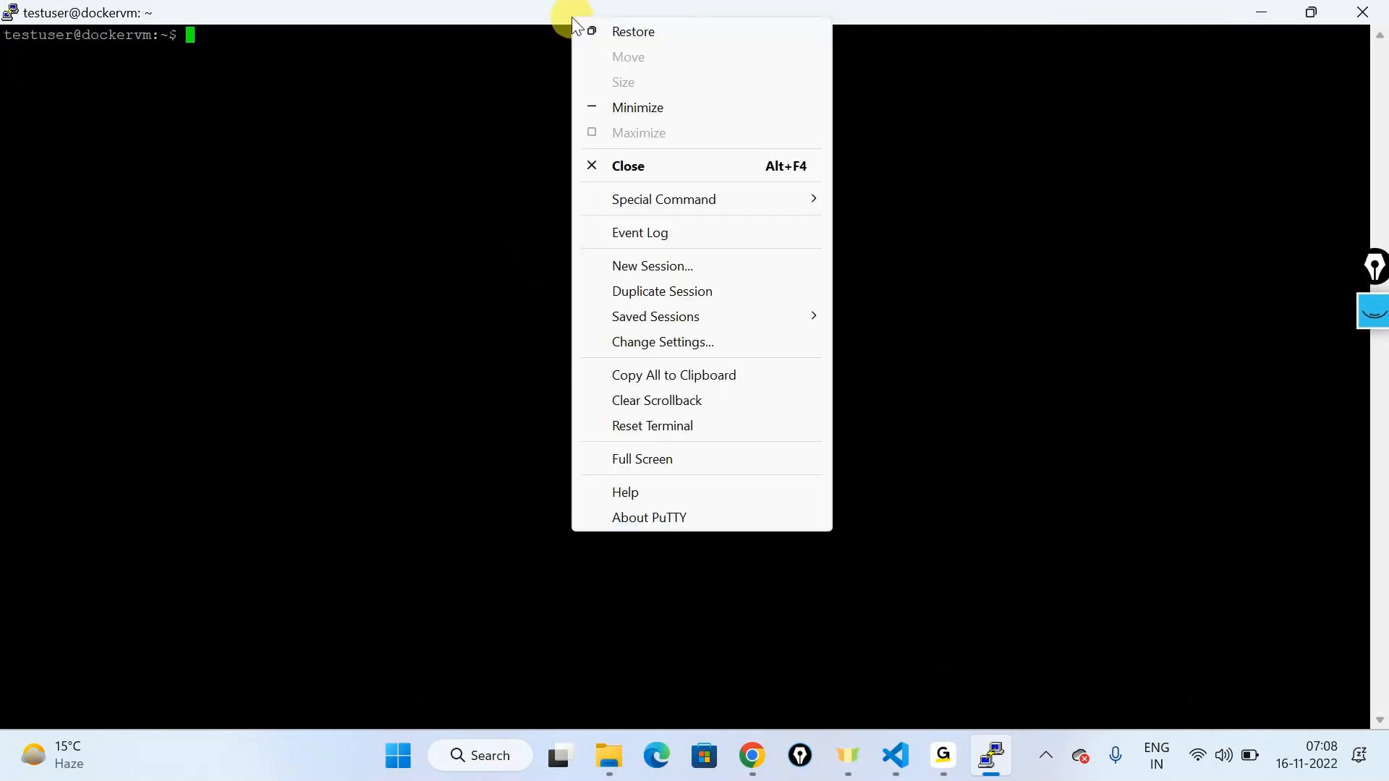
left_click(686, 341)
left_click(523, 320)
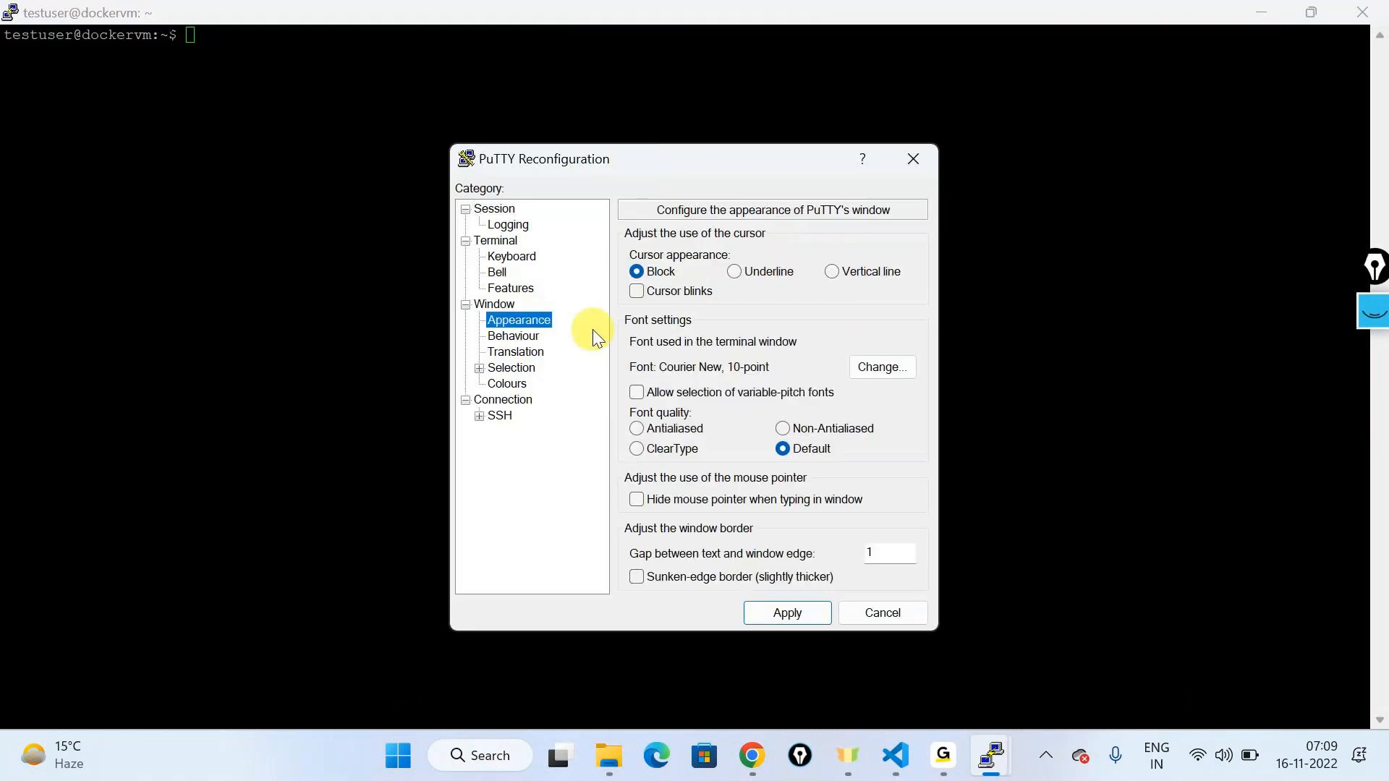
left_click(895, 369)
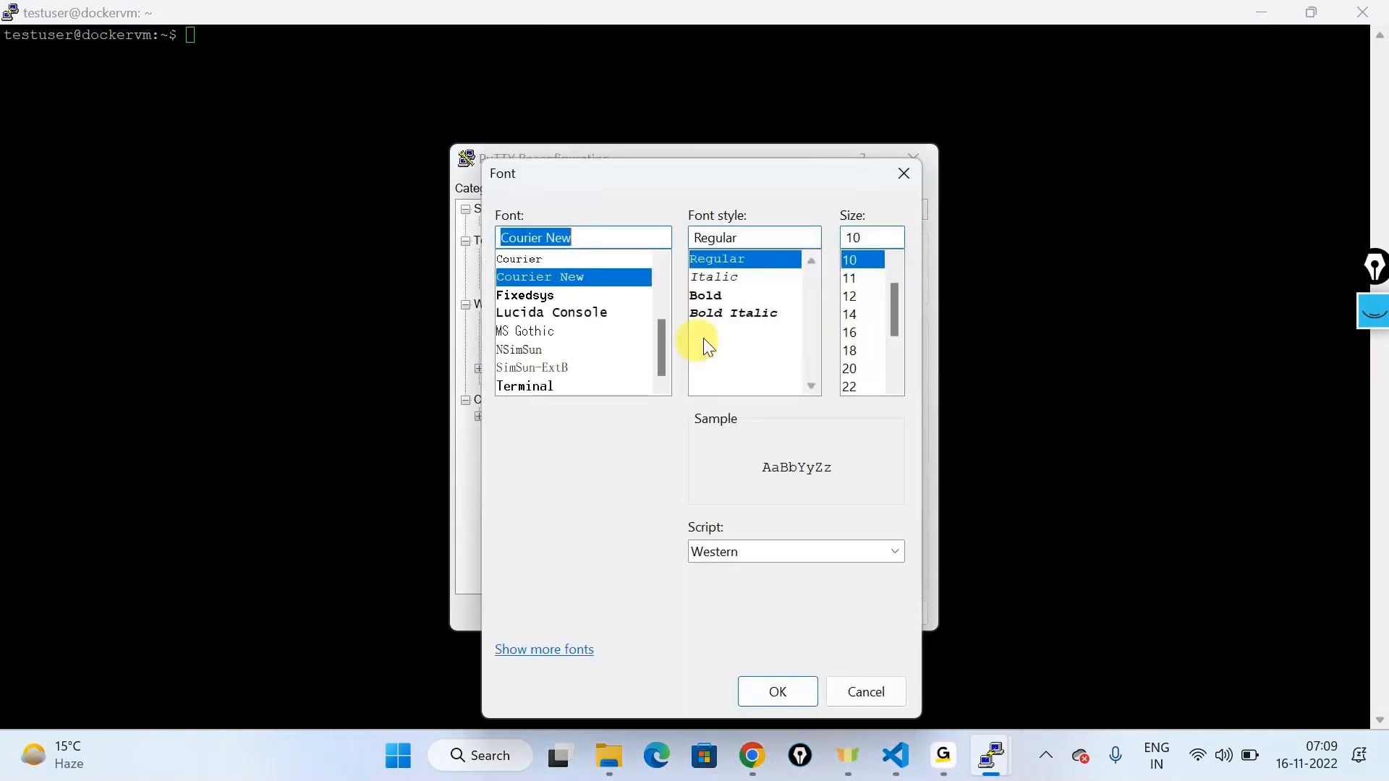
left_click(853, 332)
left_click(778, 692)
Step: Apply the larger font and list all containers with sudo docker ps -a
key("Return")
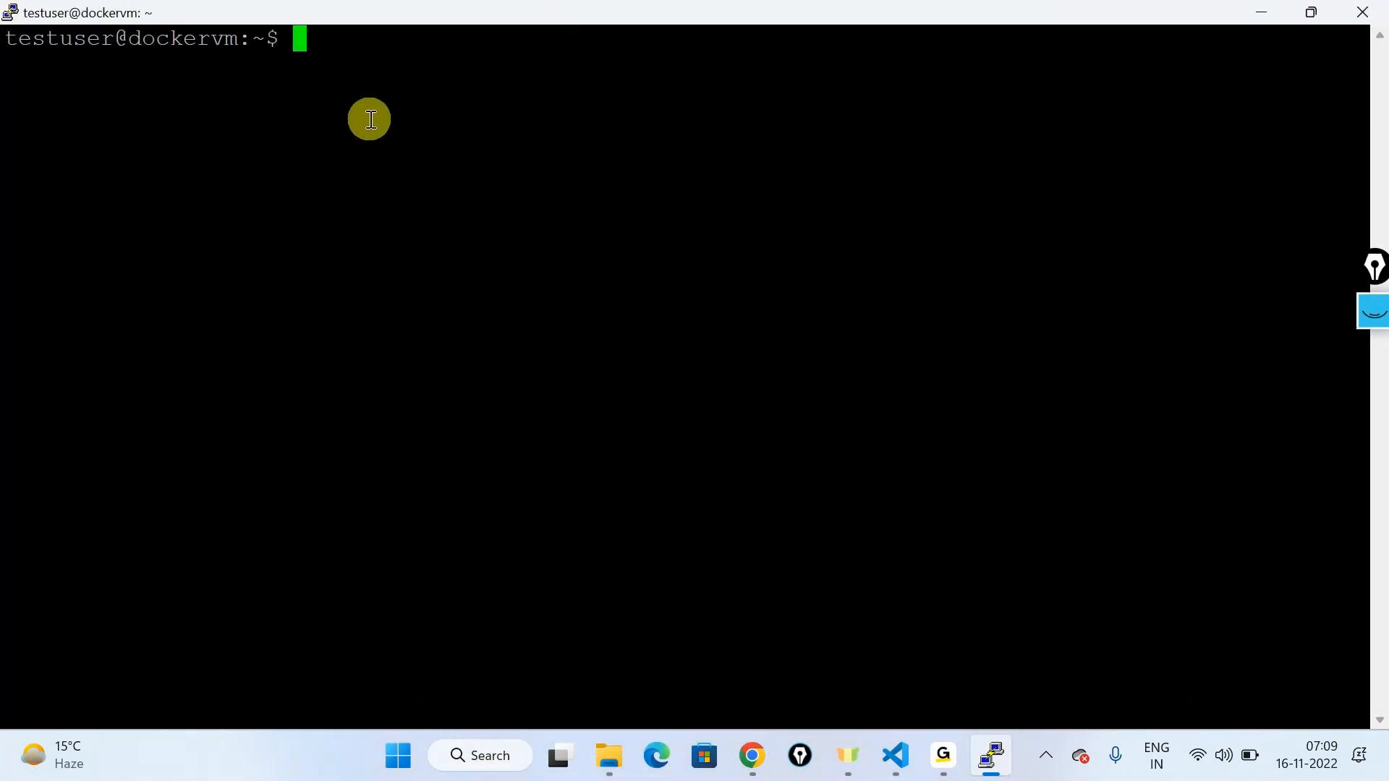
type("sudo docke")
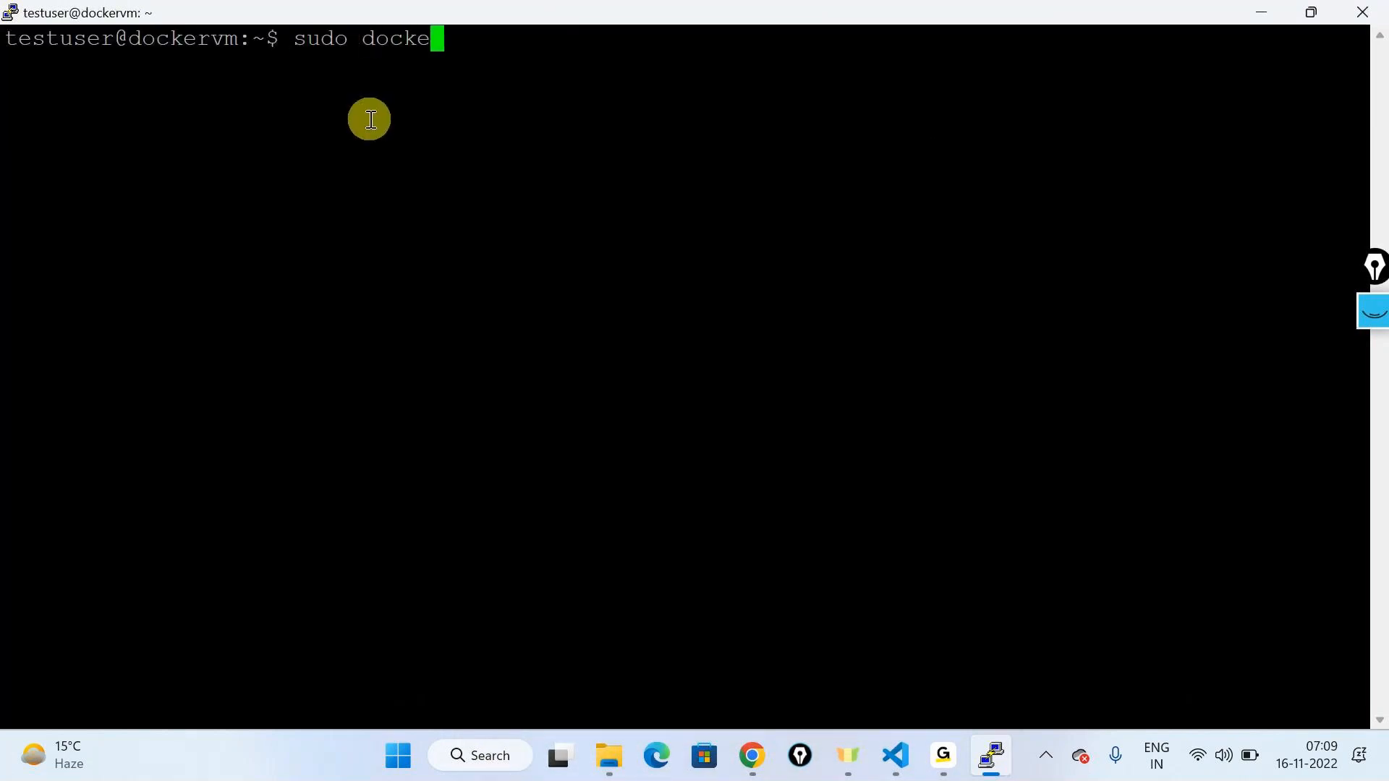
type("r ps -q")
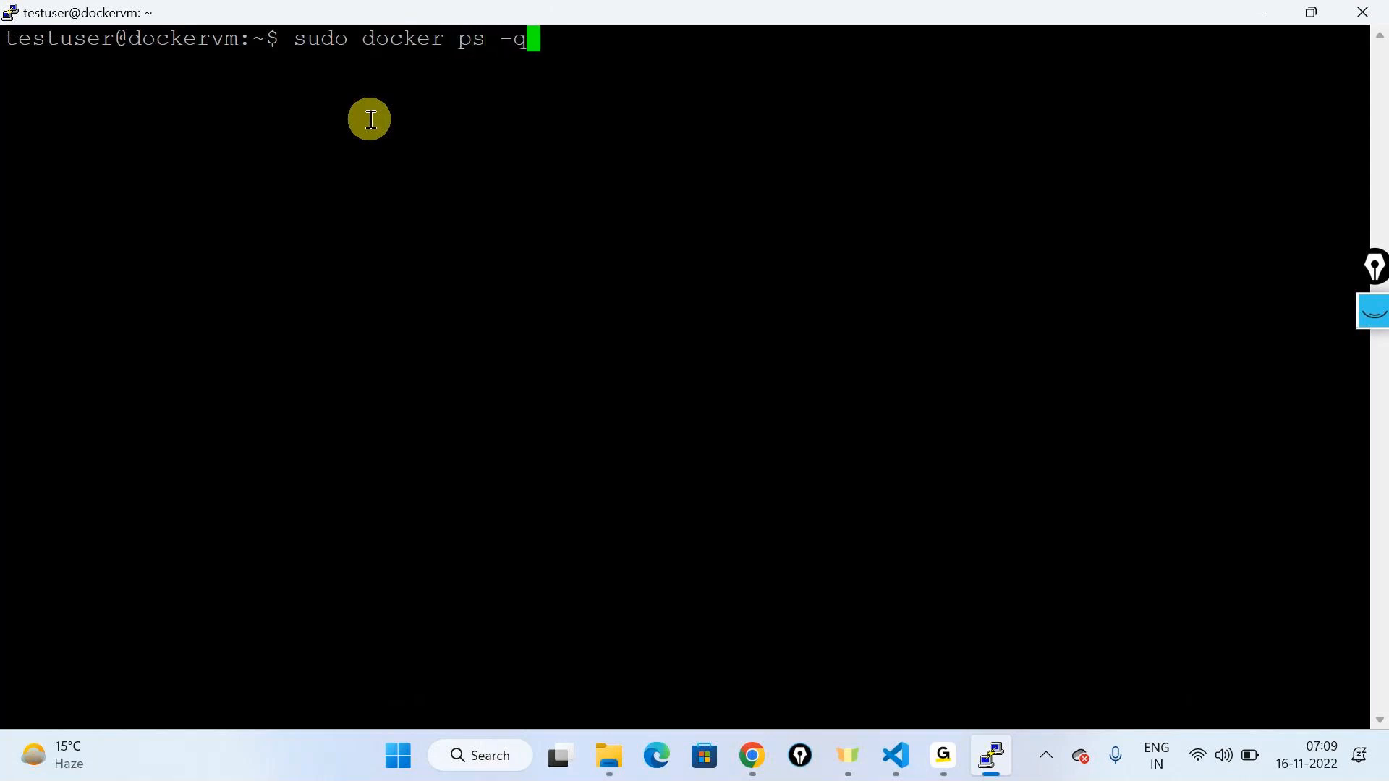
key("BackSpace")
type("a")
key("Return")
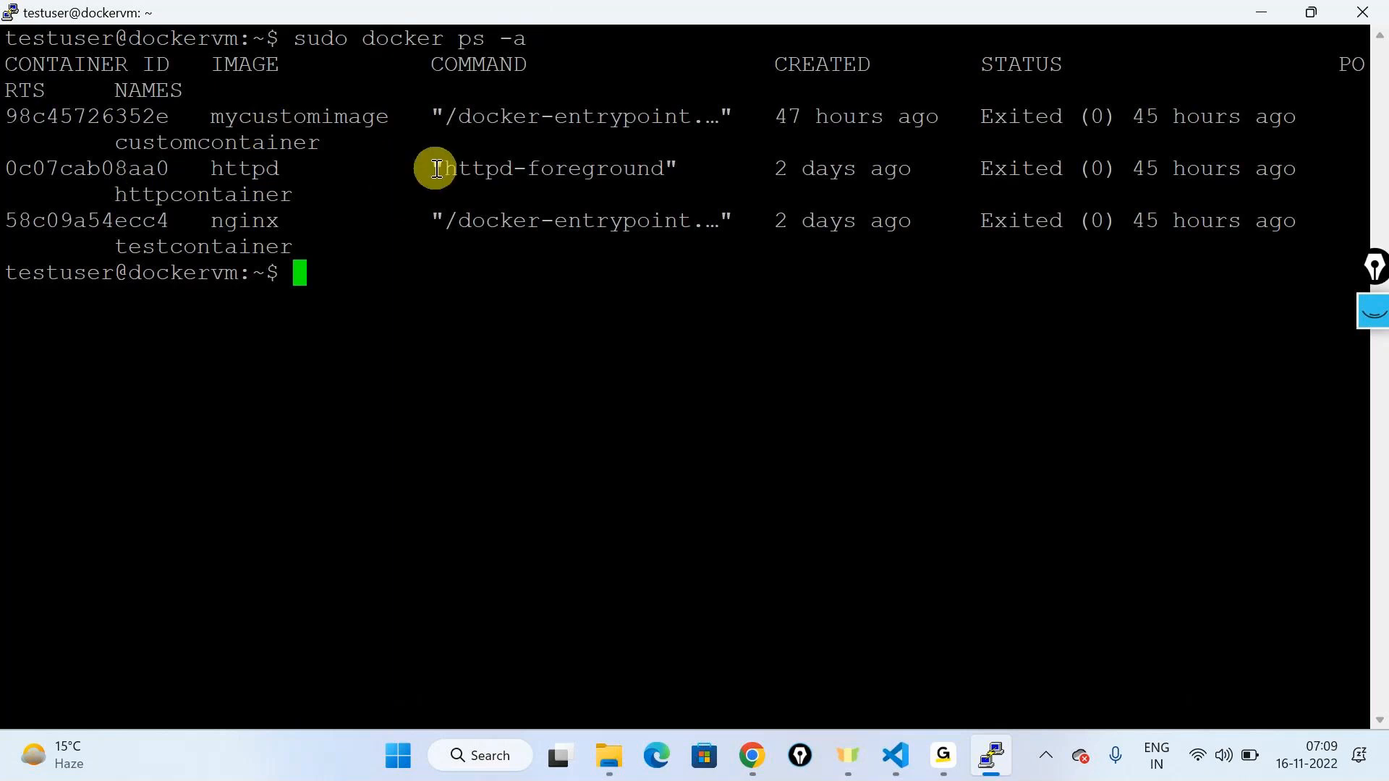
Step: Start customcontainer (98c45726352e) and confirm it is up with port 9090 mapped to 80
type("sudo do")
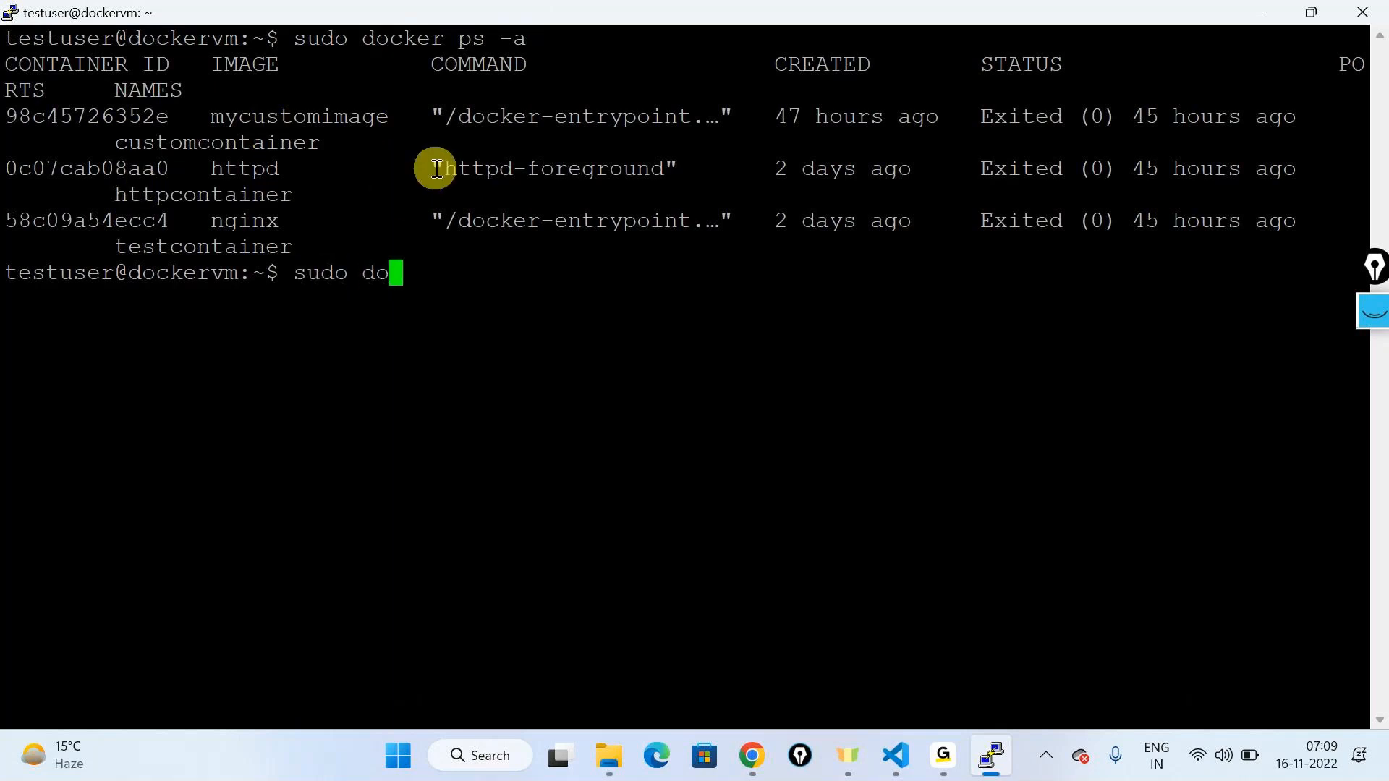
type("cker ")
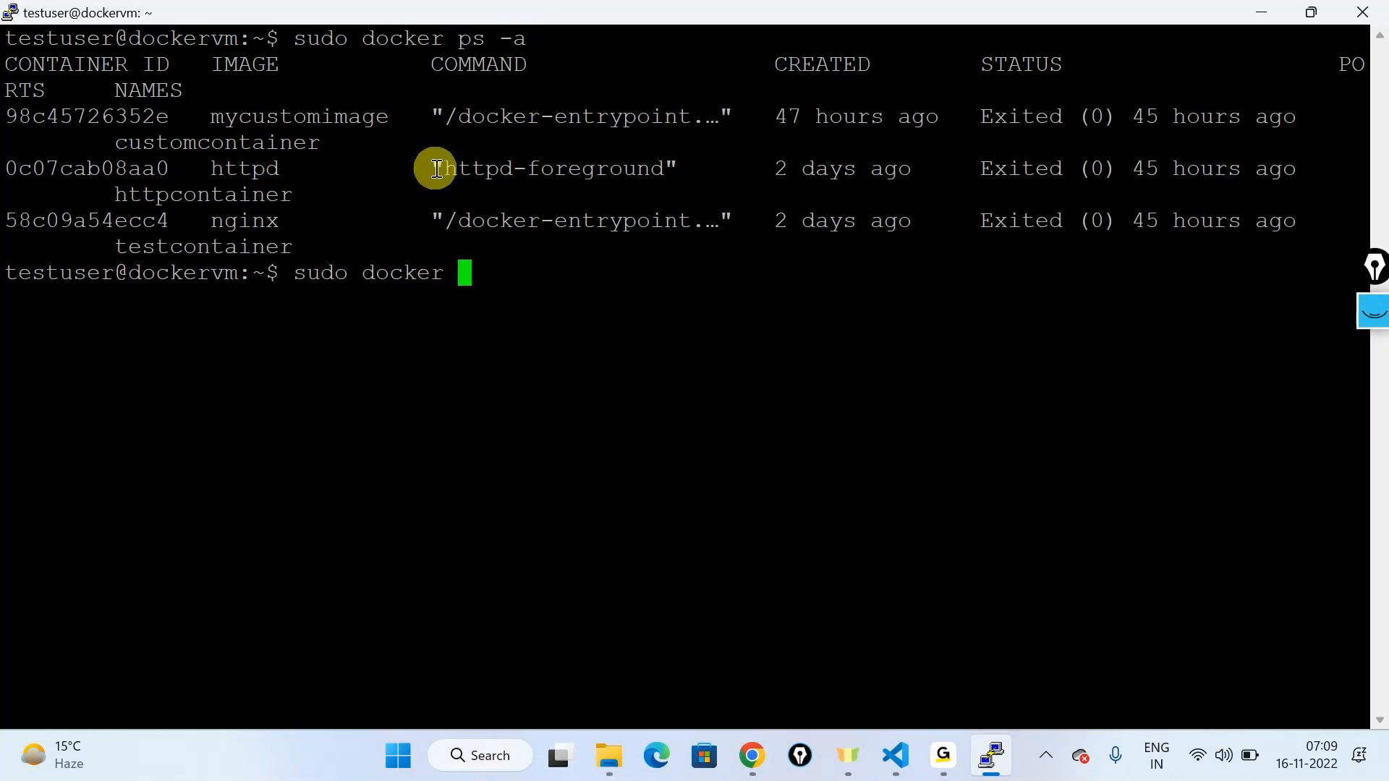
type("start")
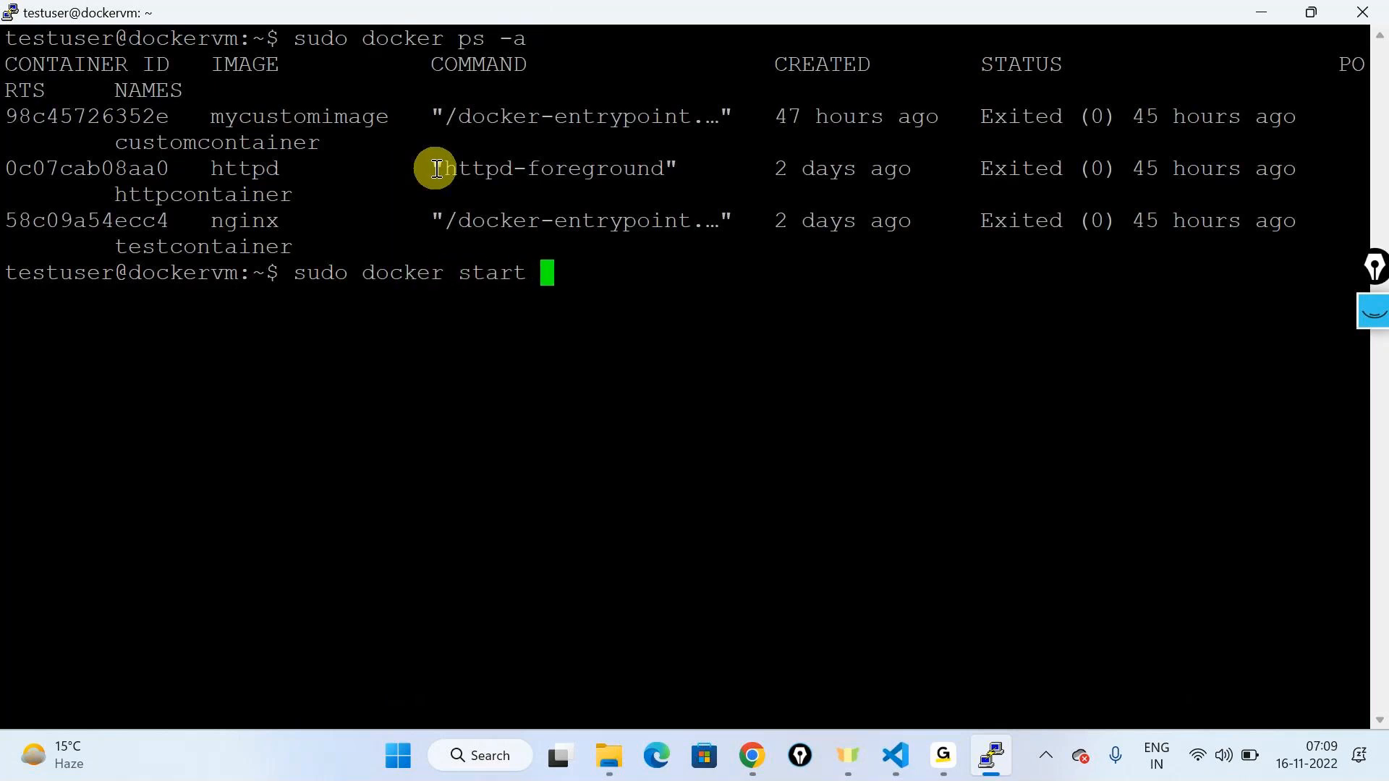
double_click(90, 116)
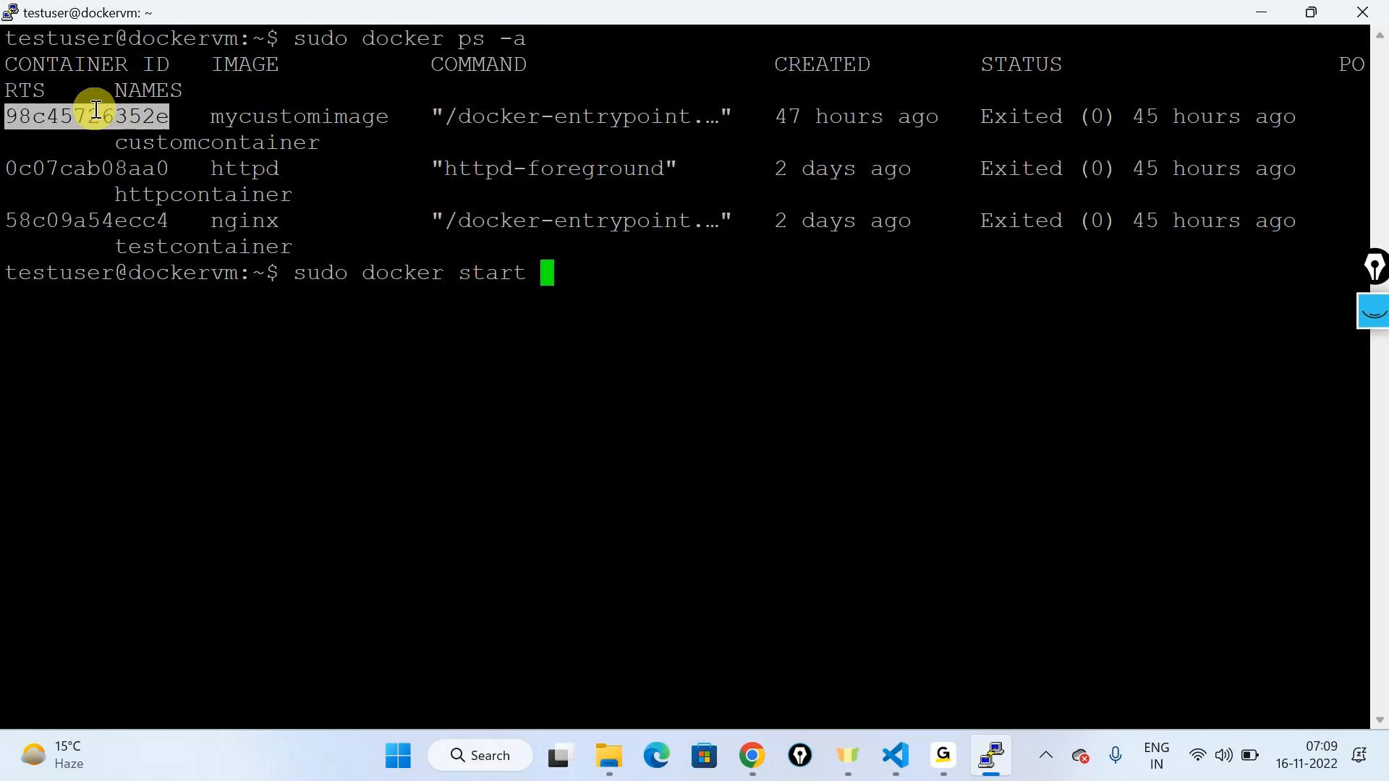
right_click(500, 460)
key("Return")
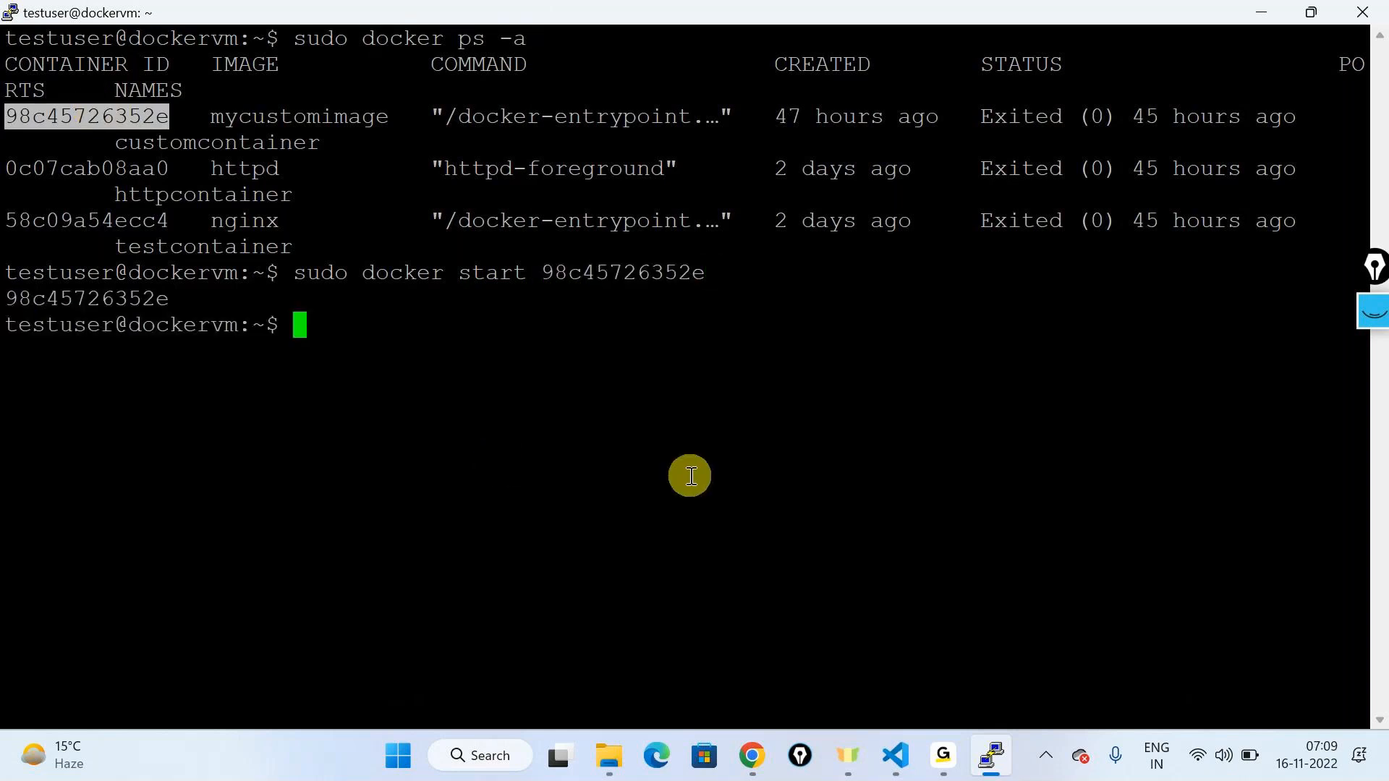
type("sudo do")
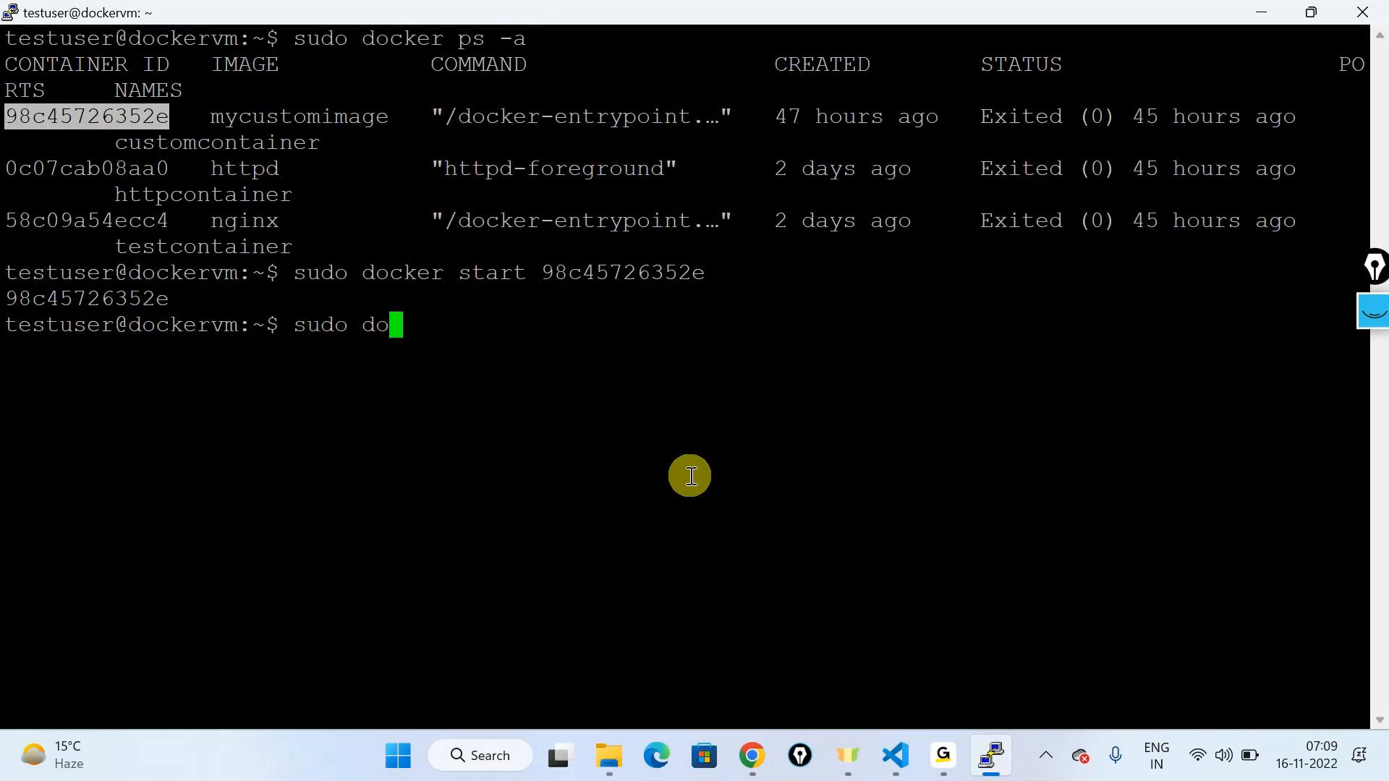
type("cker ps")
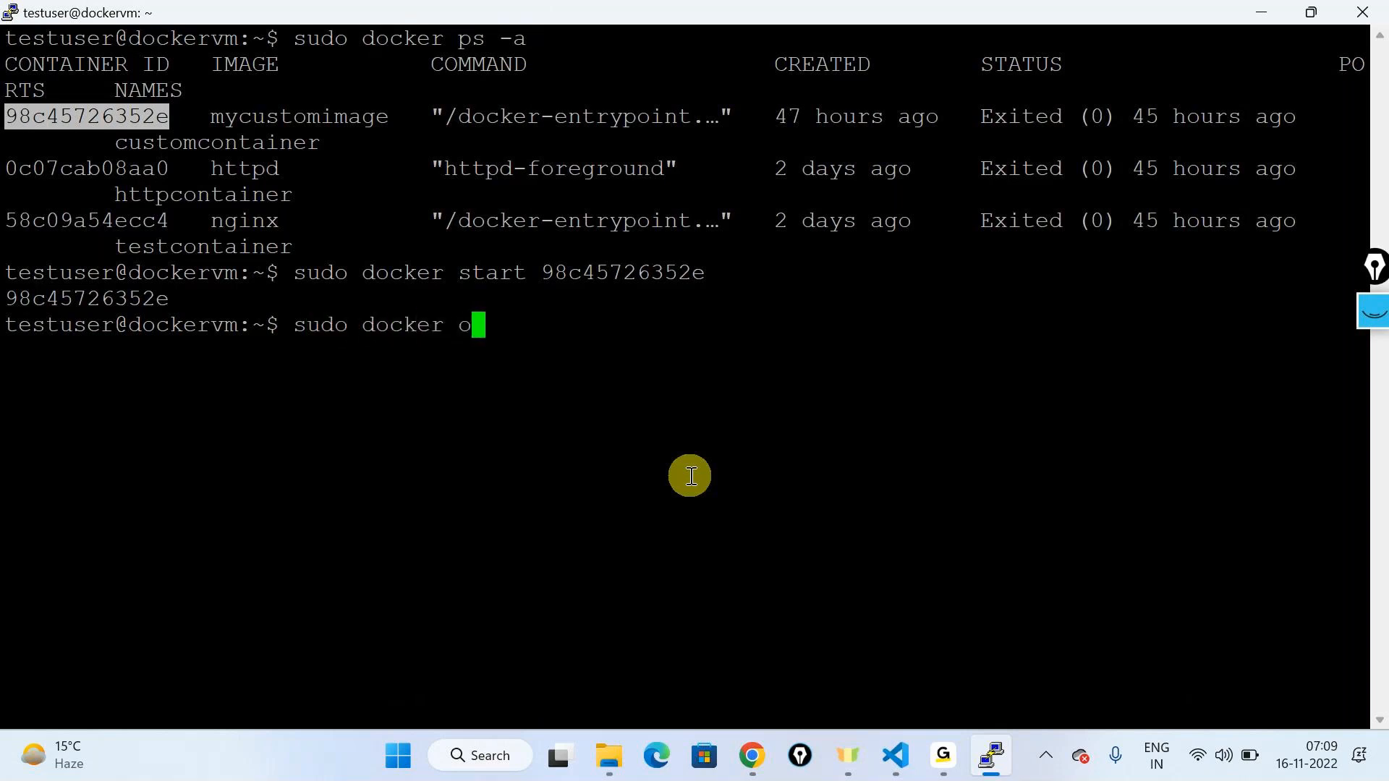
key("BackSpace")
key("BackSpace")
type("ps")
key("Return")
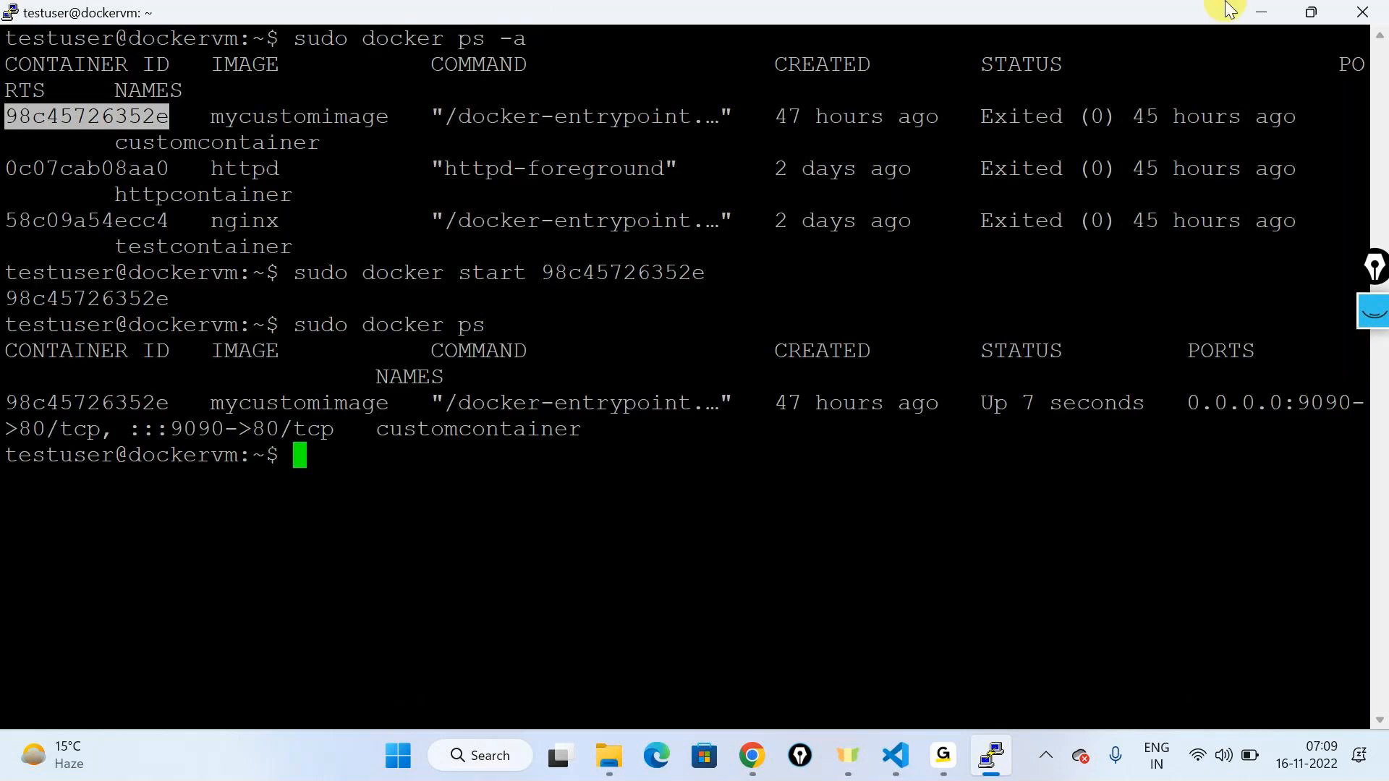
left_click(1265, 16)
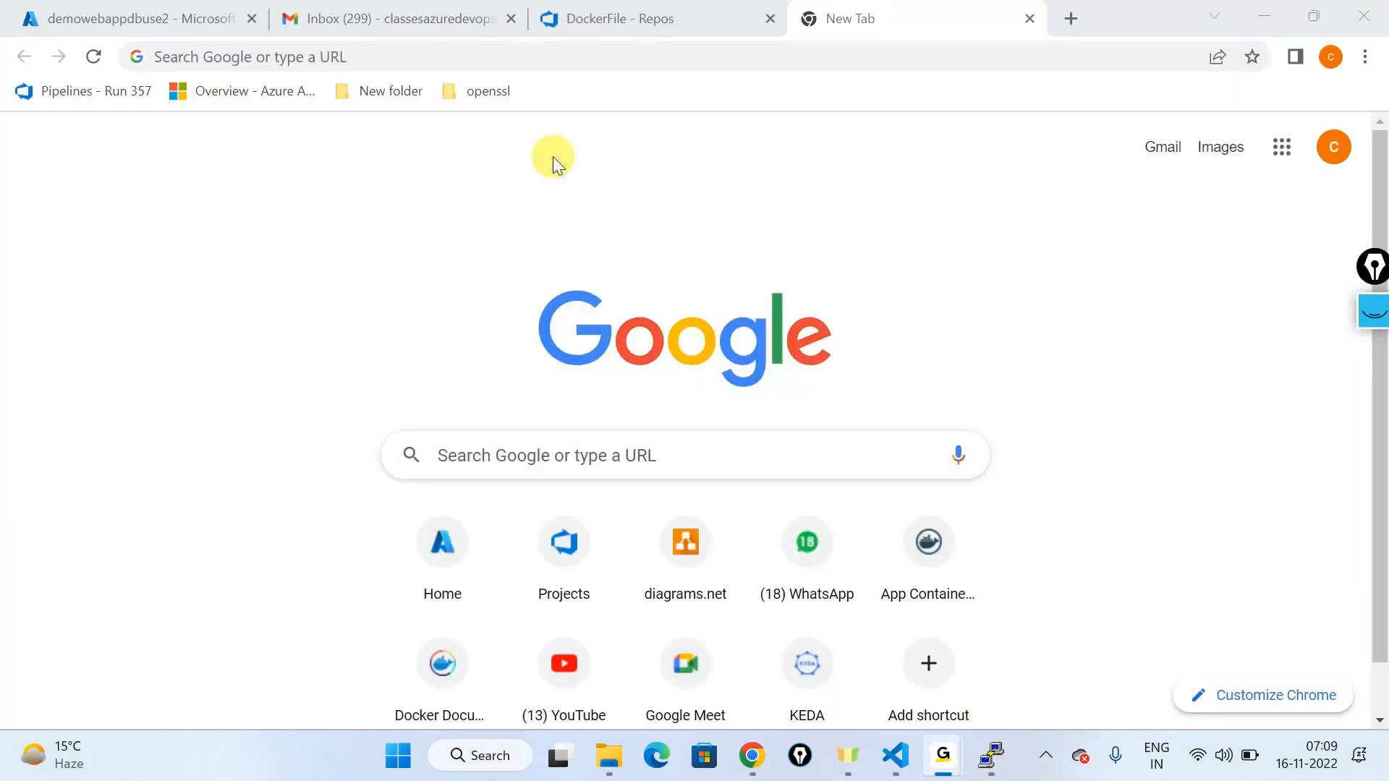
Step: Copy dockervm's public IP address from the Azure portal's Virtual machines page
key("alt+Tab")
key("alt+Tab")
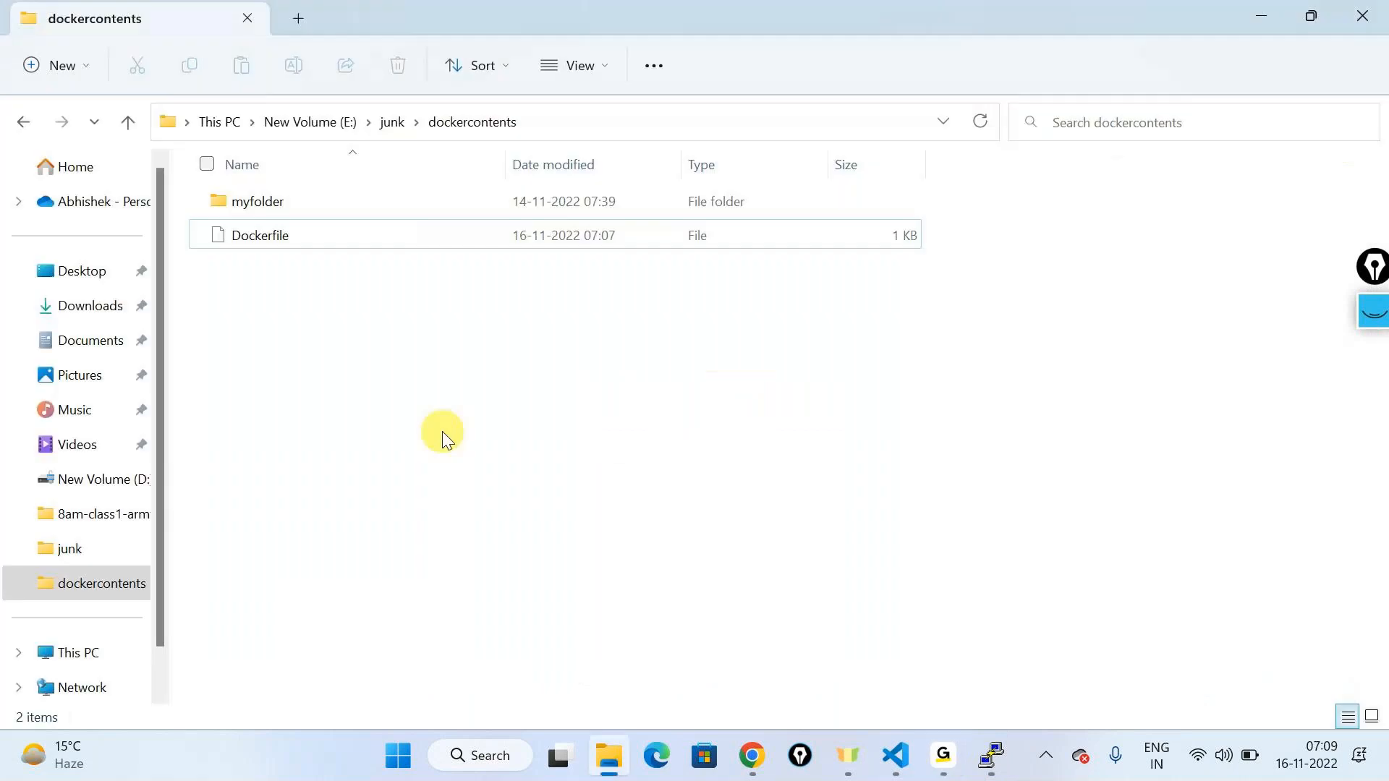
left_click(746, 774)
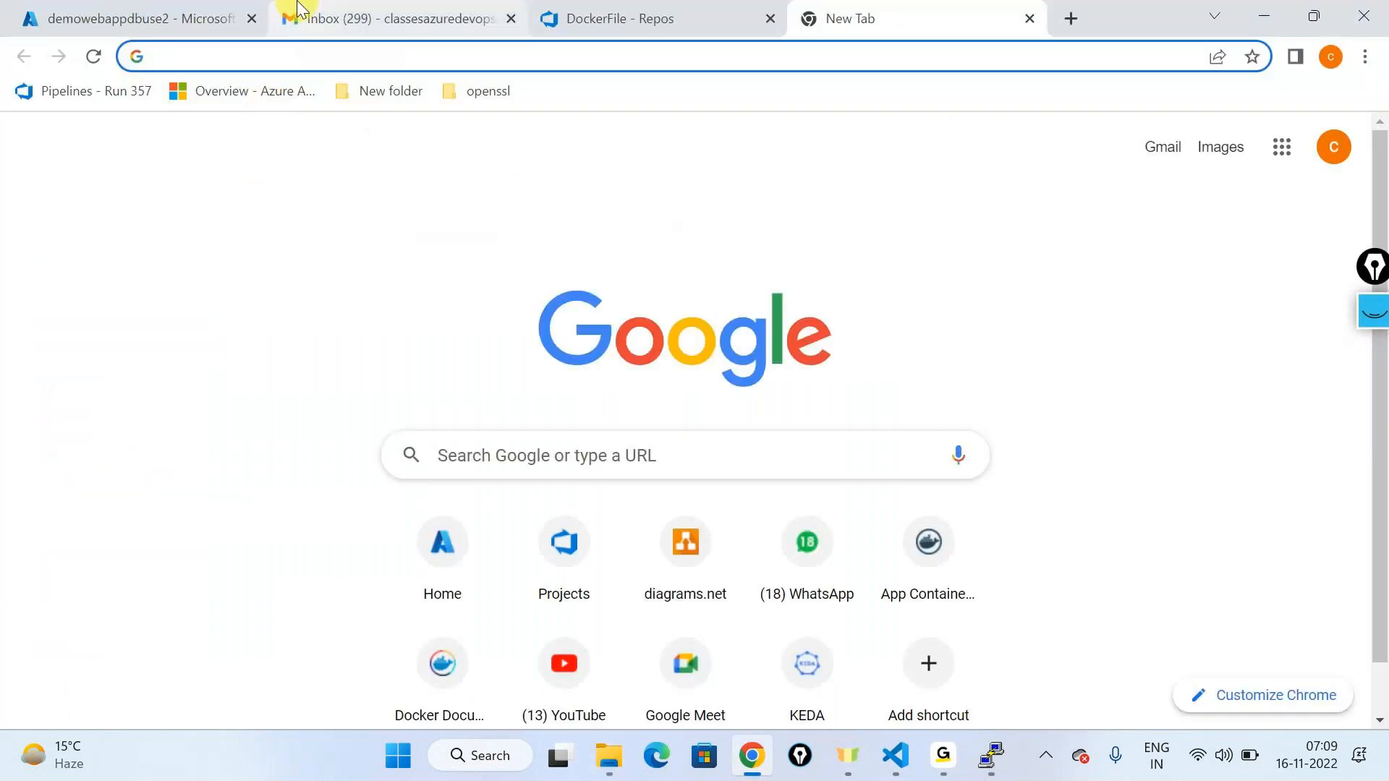
left_click(264, 28)
left_click(304, 20)
left_click(202, 18)
left_click(40, 146)
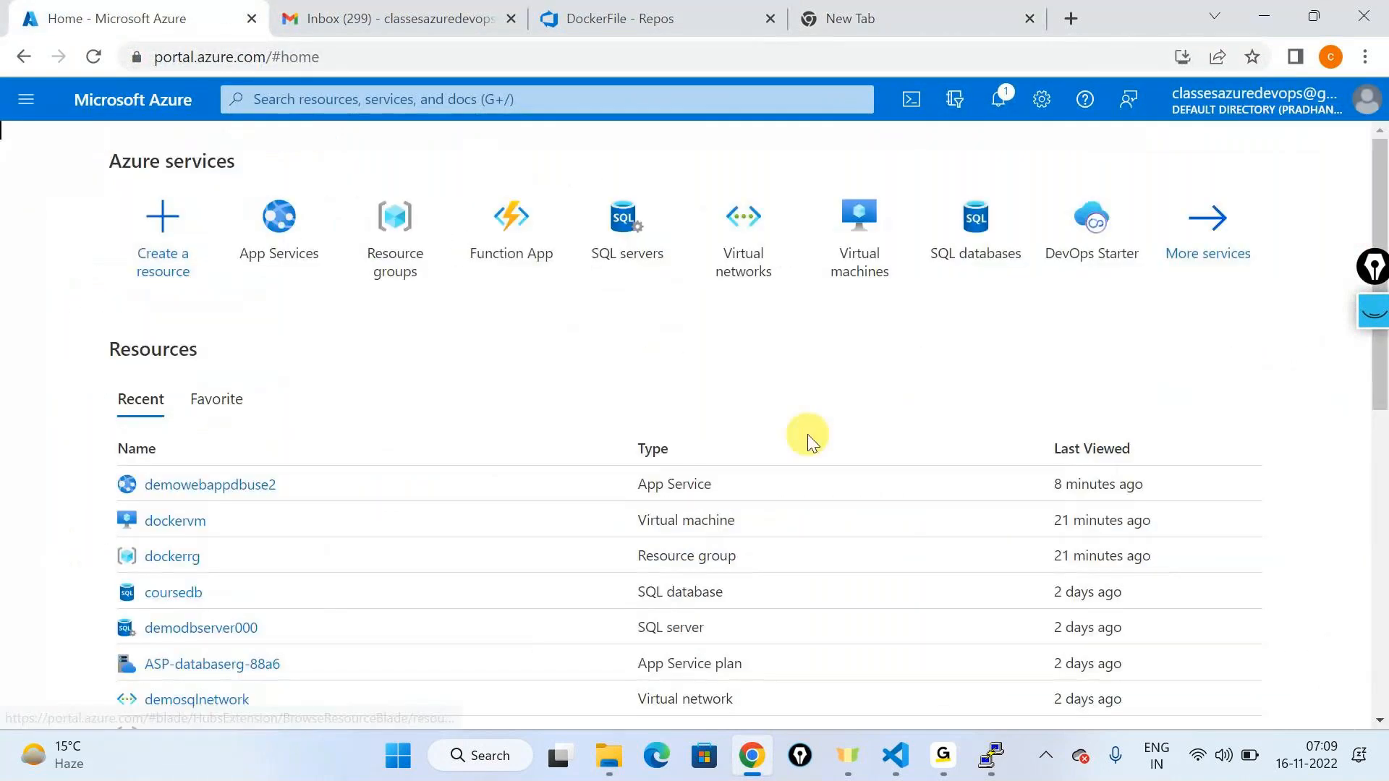
left_click(835, 262)
left_click(108, 412)
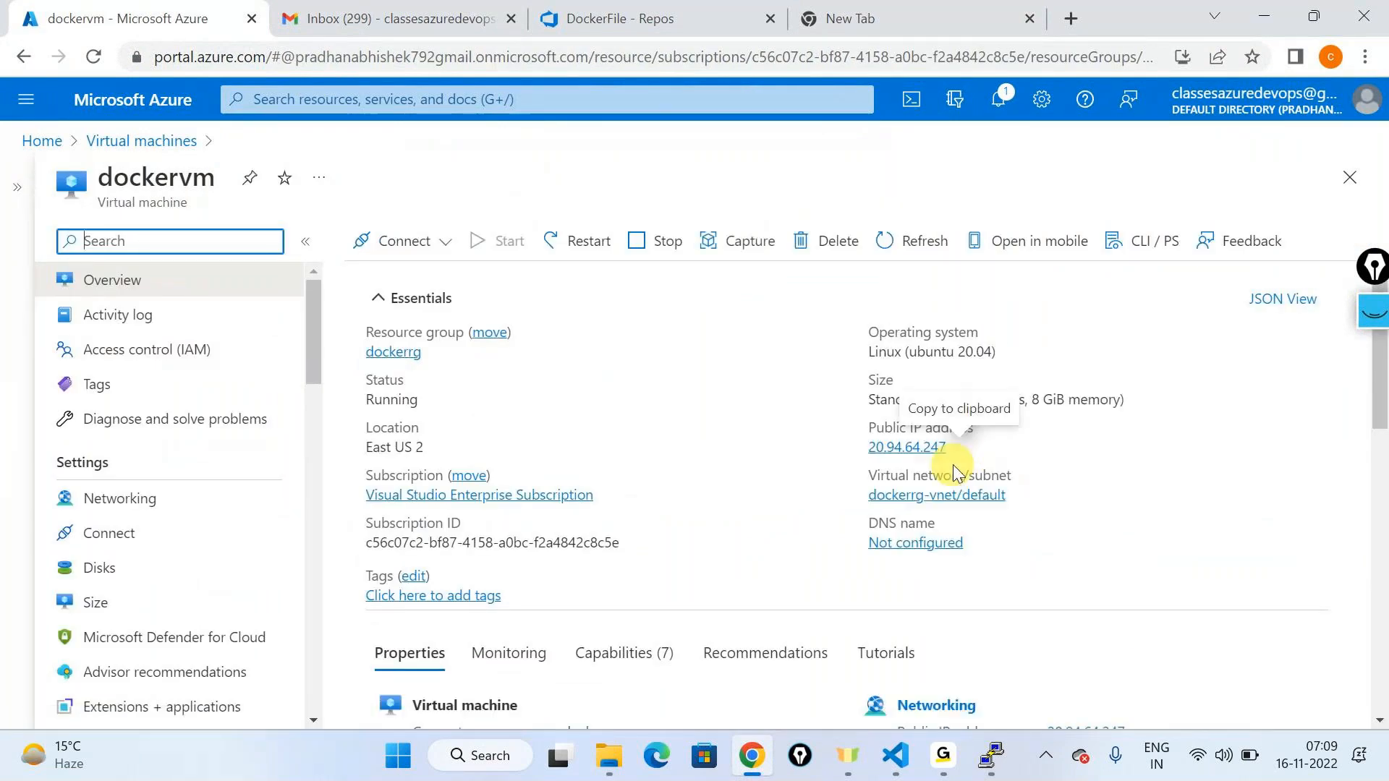
left_click(960, 447)
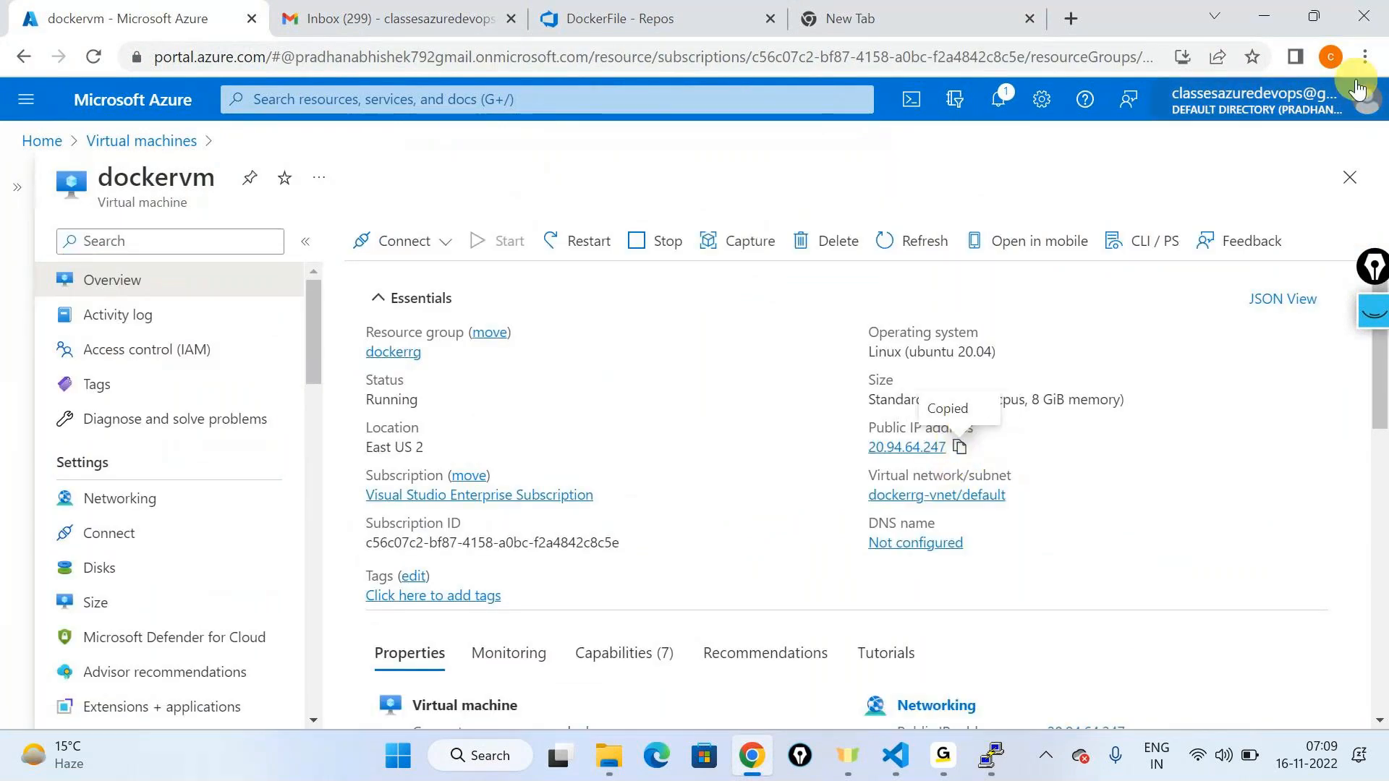
Step: Load the BBB gym site at 20.94.64.247:9090 in a new Incognito window
left_click(1365, 56)
left_click(1122, 138)
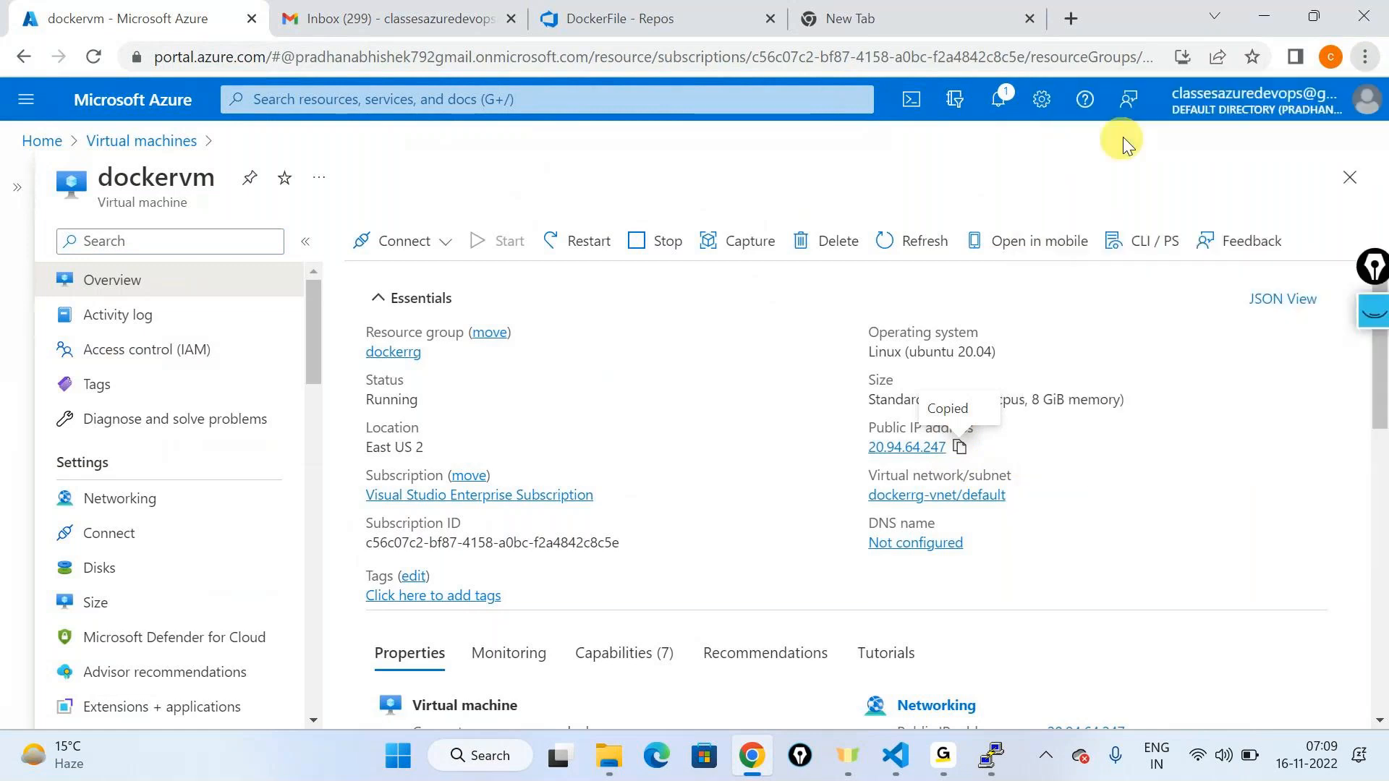
key("ctrl+v")
type(":9090")
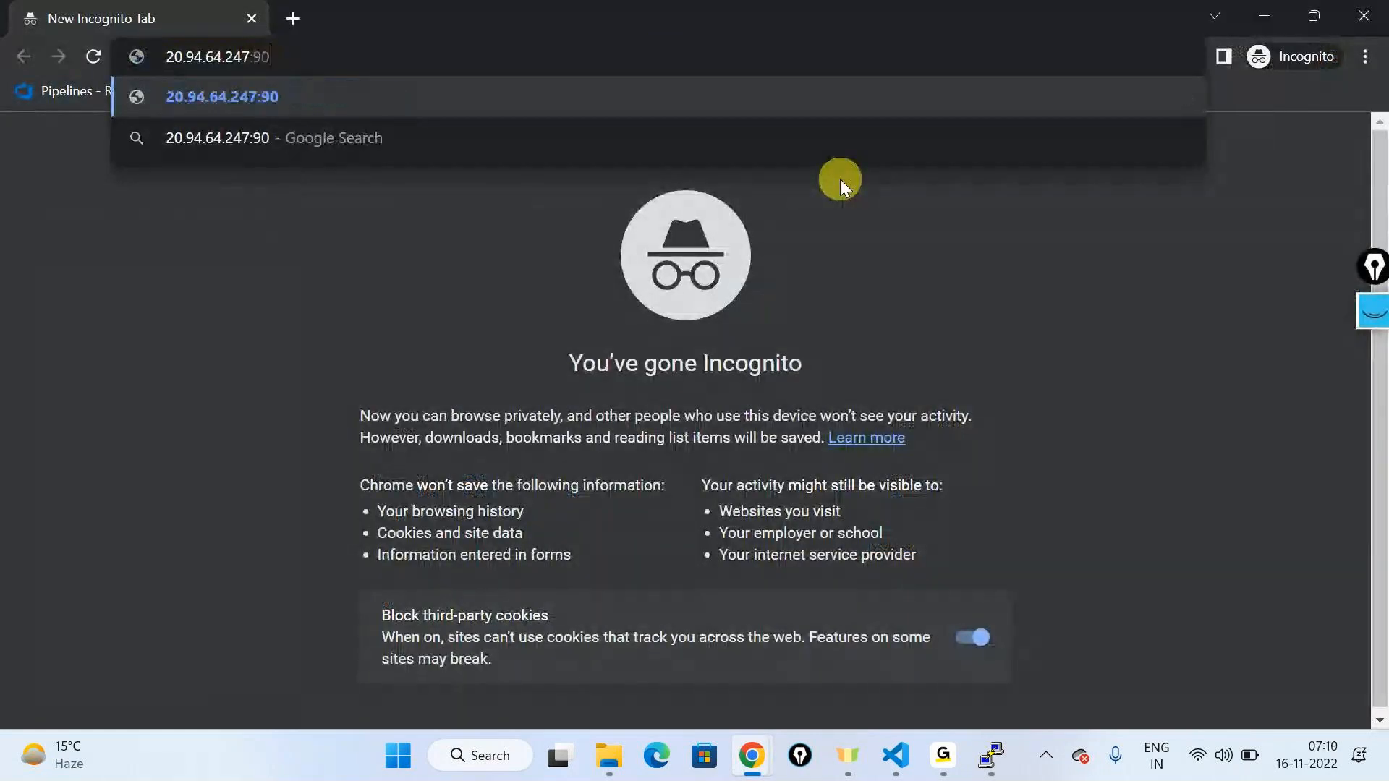
key("Return")
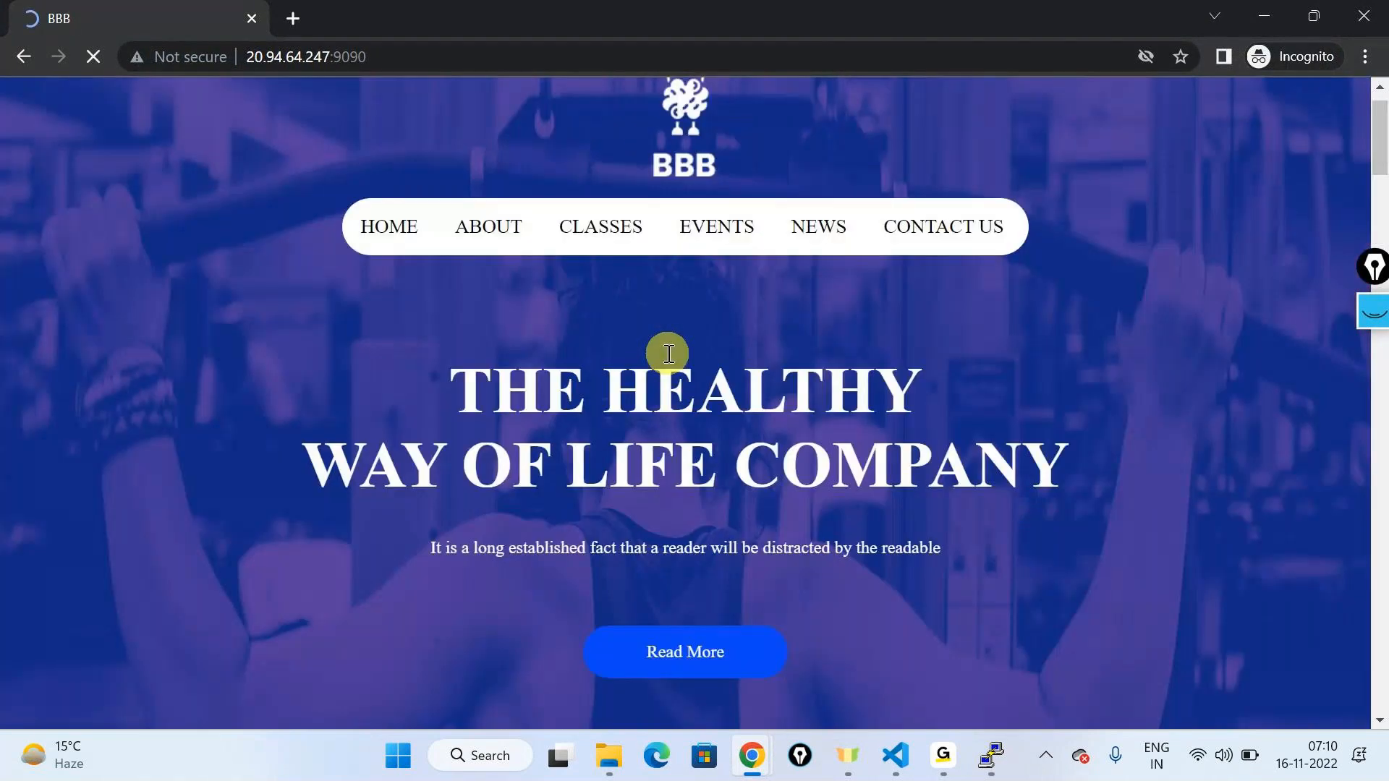
Step: End the VM session in PuTTY with exit
key("alt+Tab")
mouse_move(991, 755)
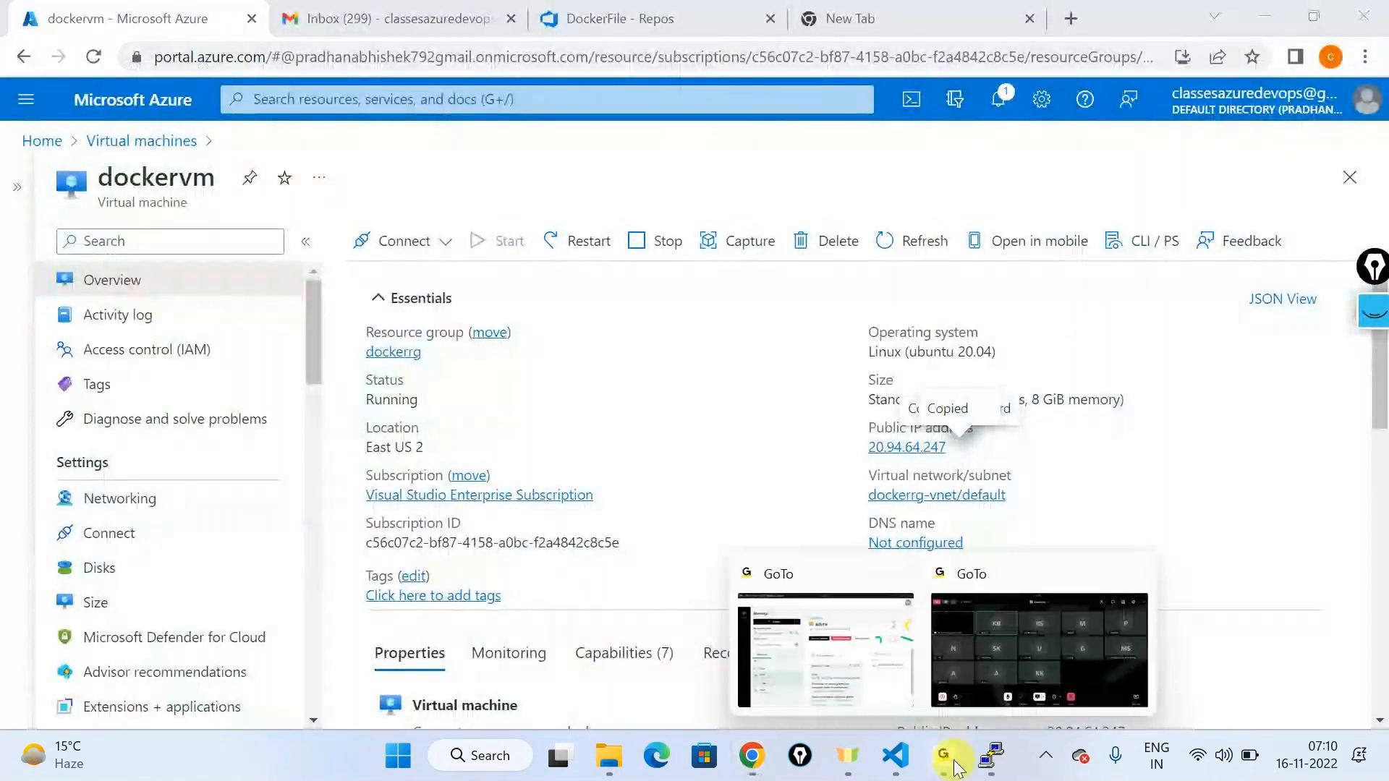
left_click(991, 755)
type("exit")
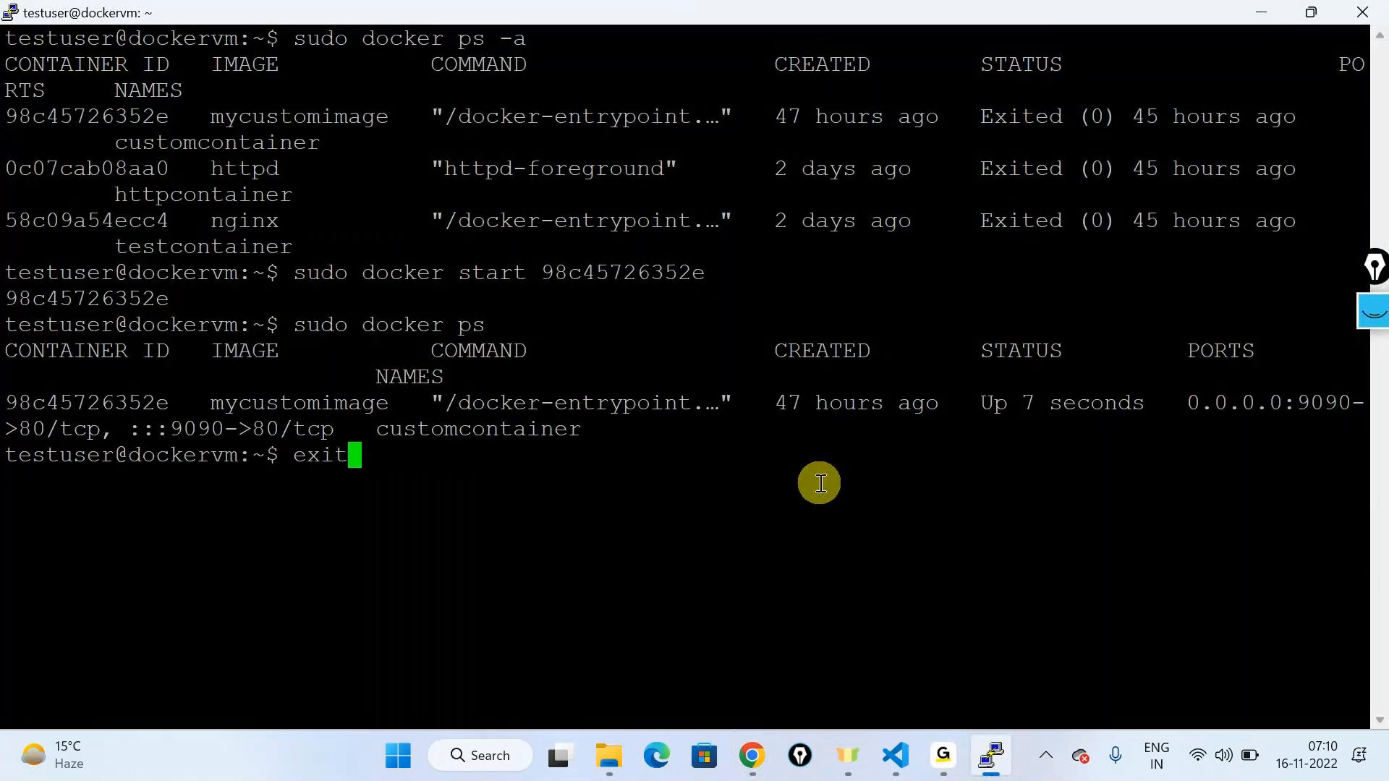
key("Return")
key("alt+Tab")
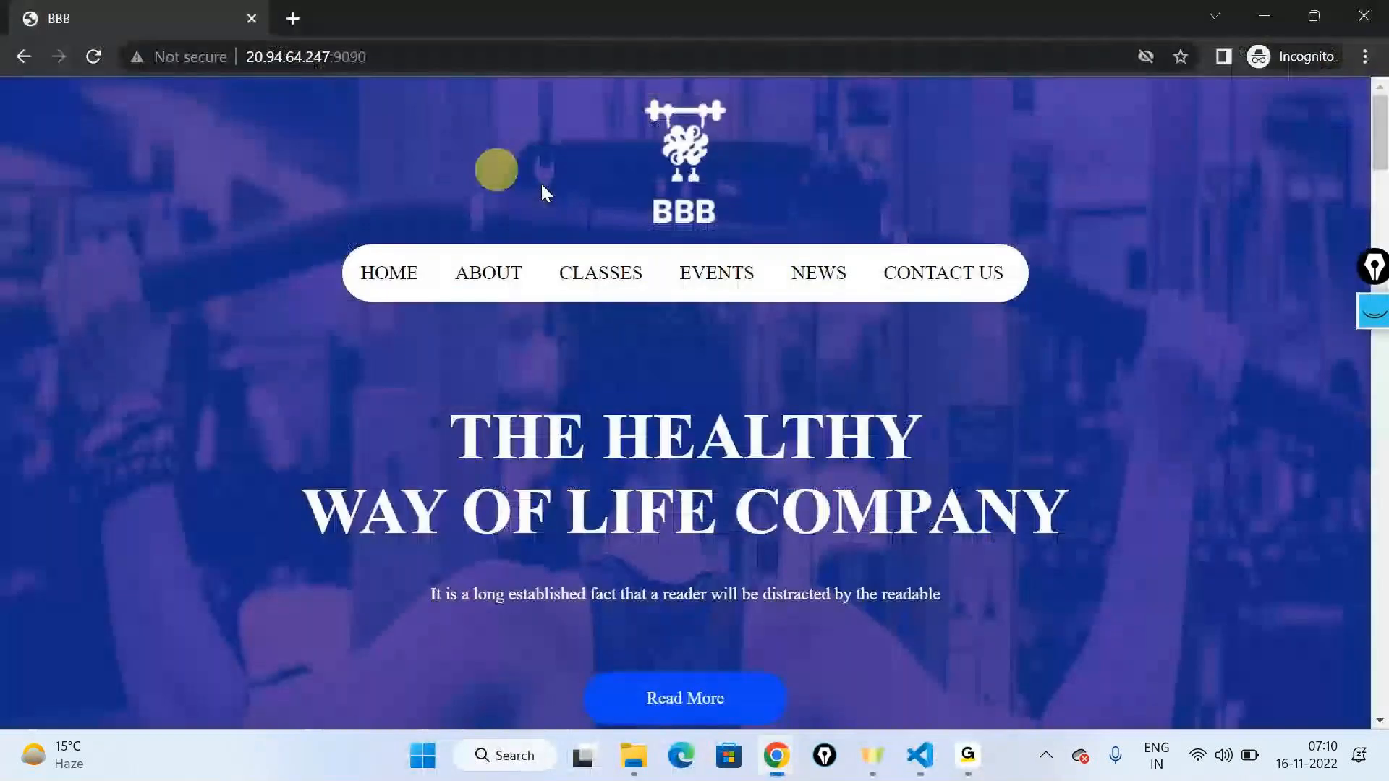
Step: Reload the BBB gym site at 20.94.64.247:9090 twice, then open Windows search
left_click(92, 57)
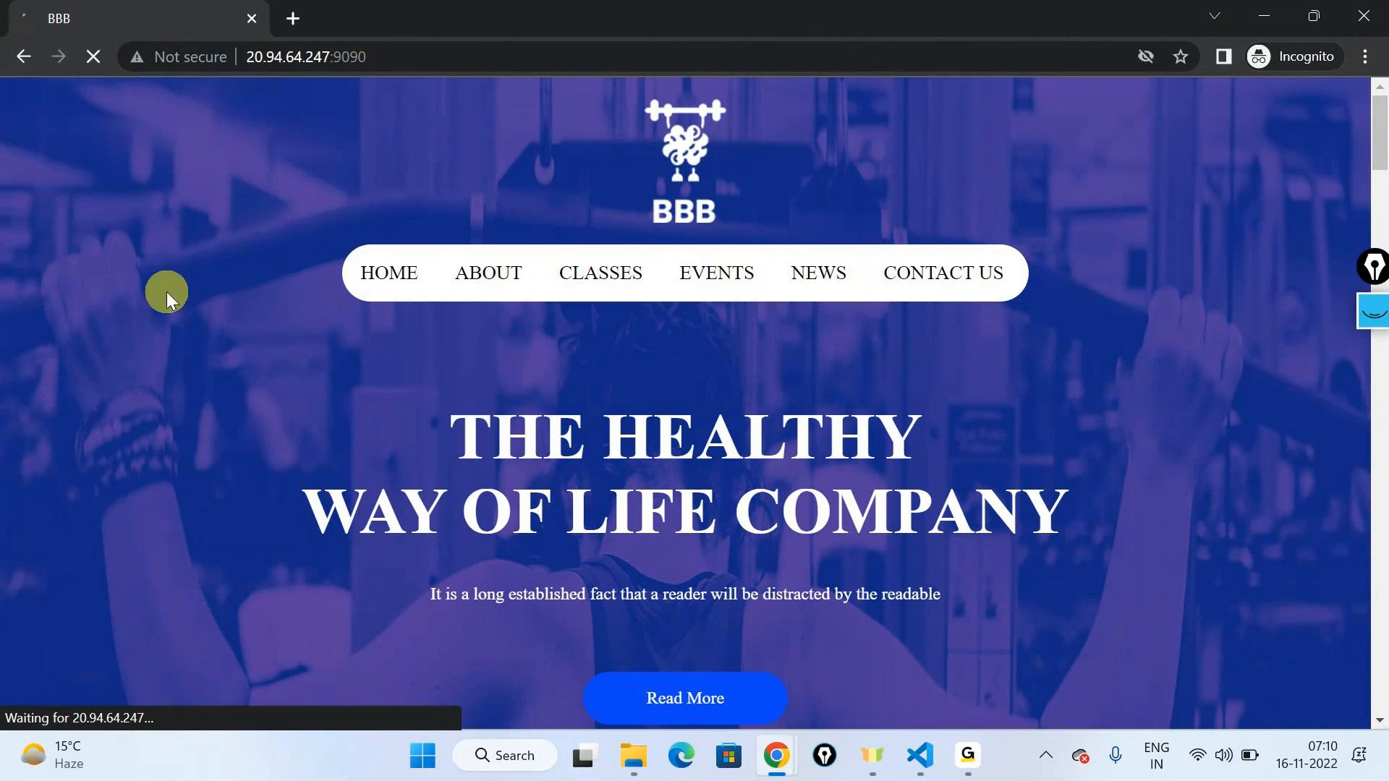
left_click(107, 58)
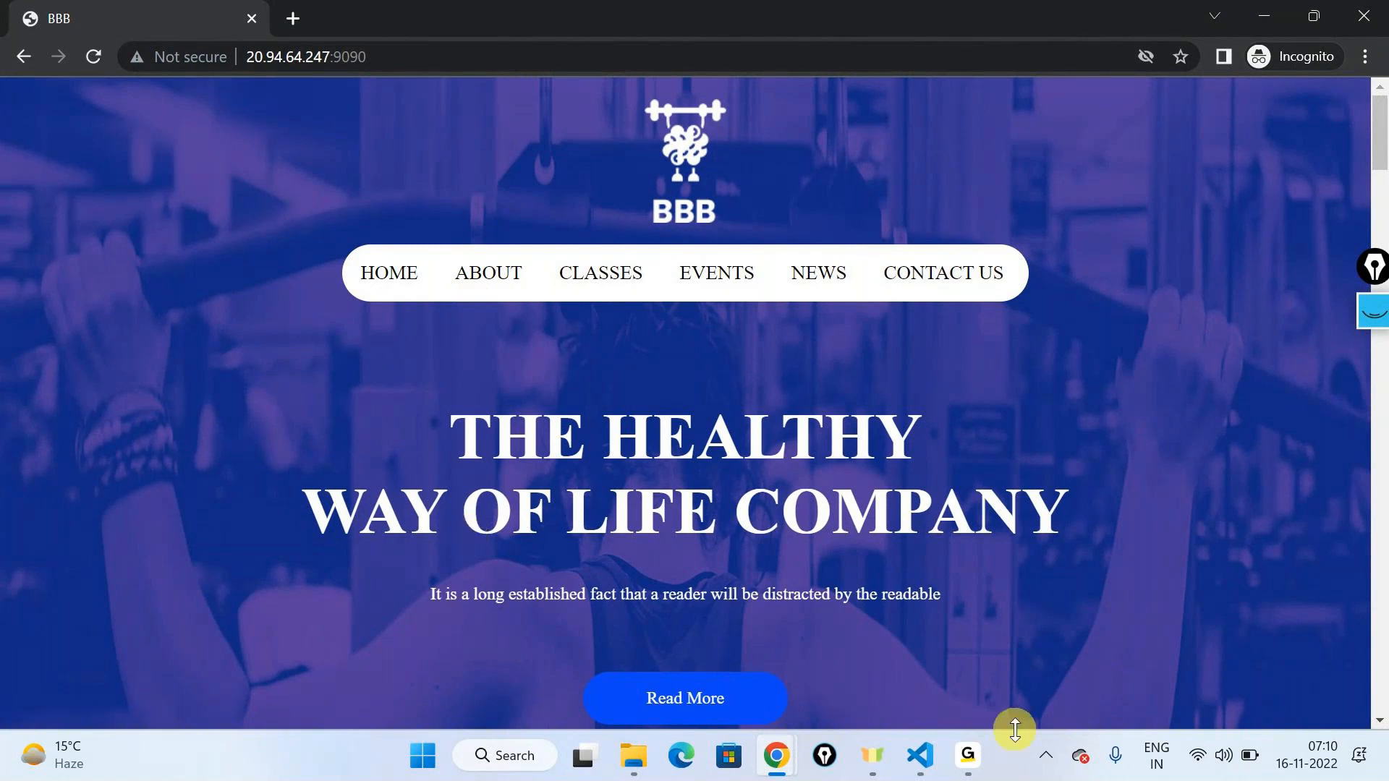
left_click(523, 759)
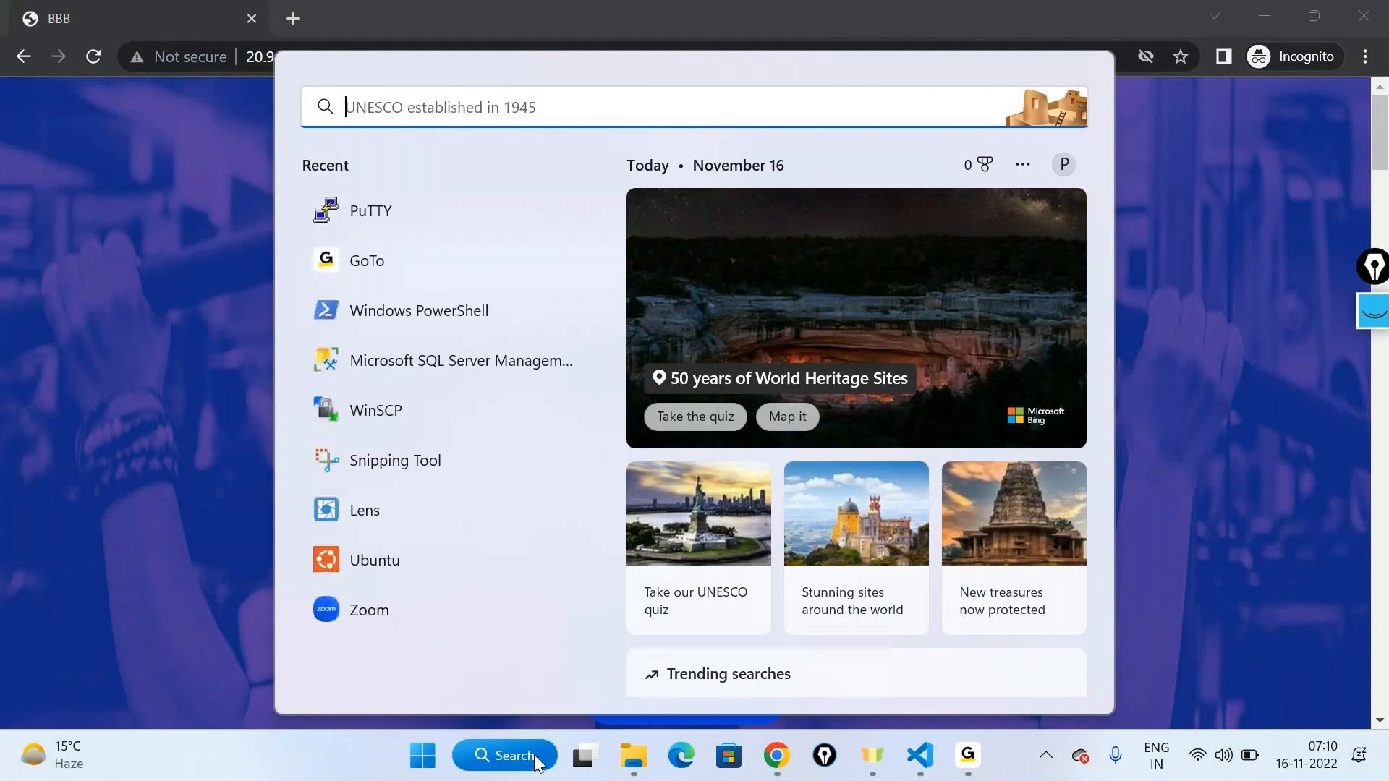
Step: Launch PuTTY and open an SSH connection to the VM's public IP, copied from Azure portal
type("put")
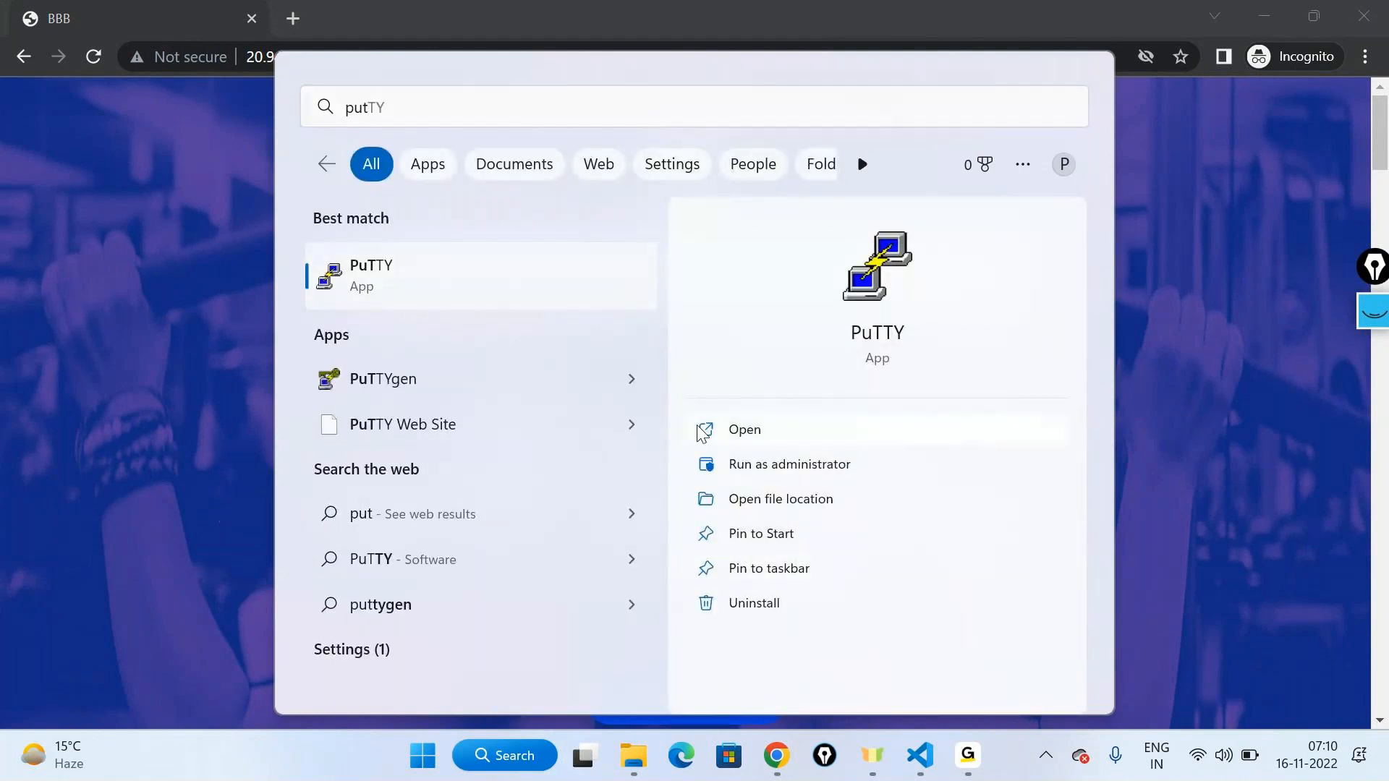
left_click(745, 430)
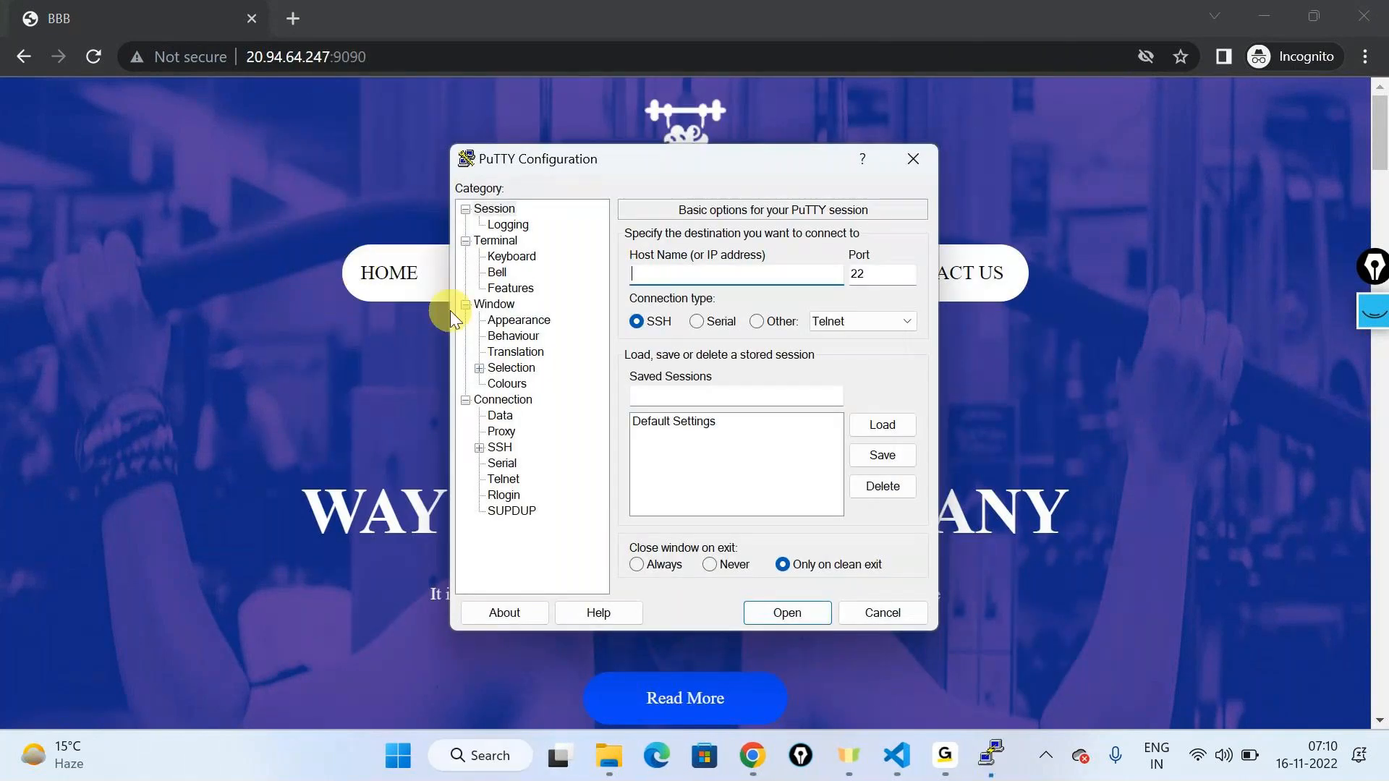
mouse_move(756, 755)
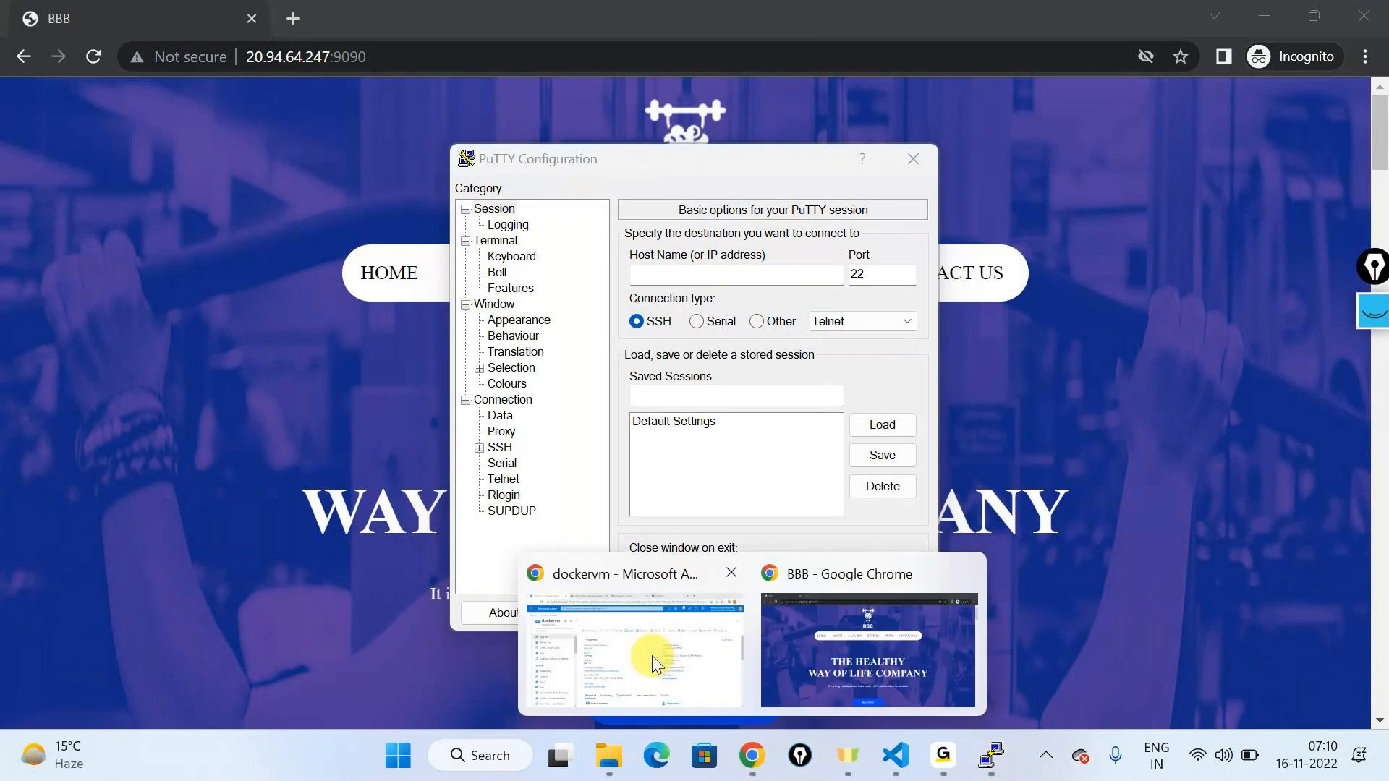
left_click(652, 656)
left_click(960, 450)
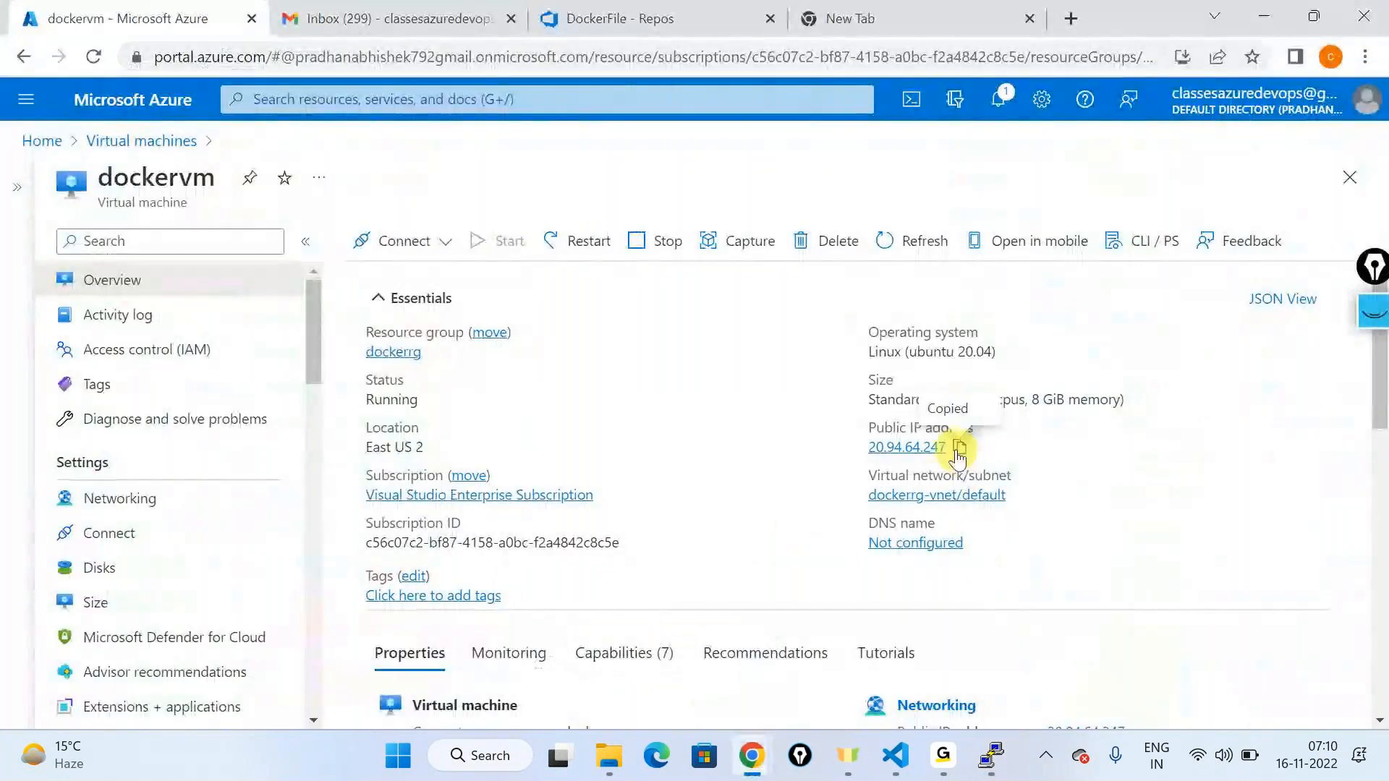
left_click(980, 765)
key("ctrl+v")
left_click(788, 614)
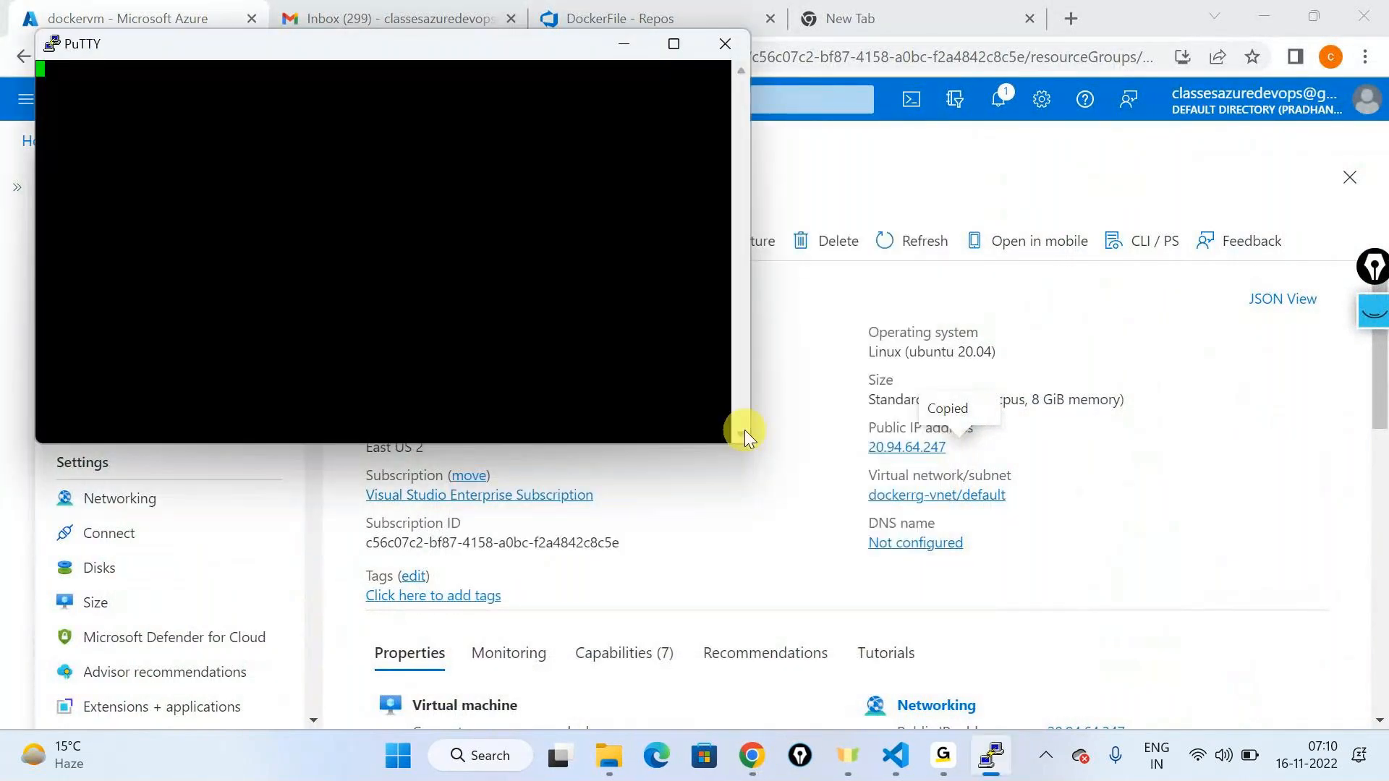
Step: Log in to the VM, run sudo docker ps, and maximize the terminal window
type("testuser")
key("Return")
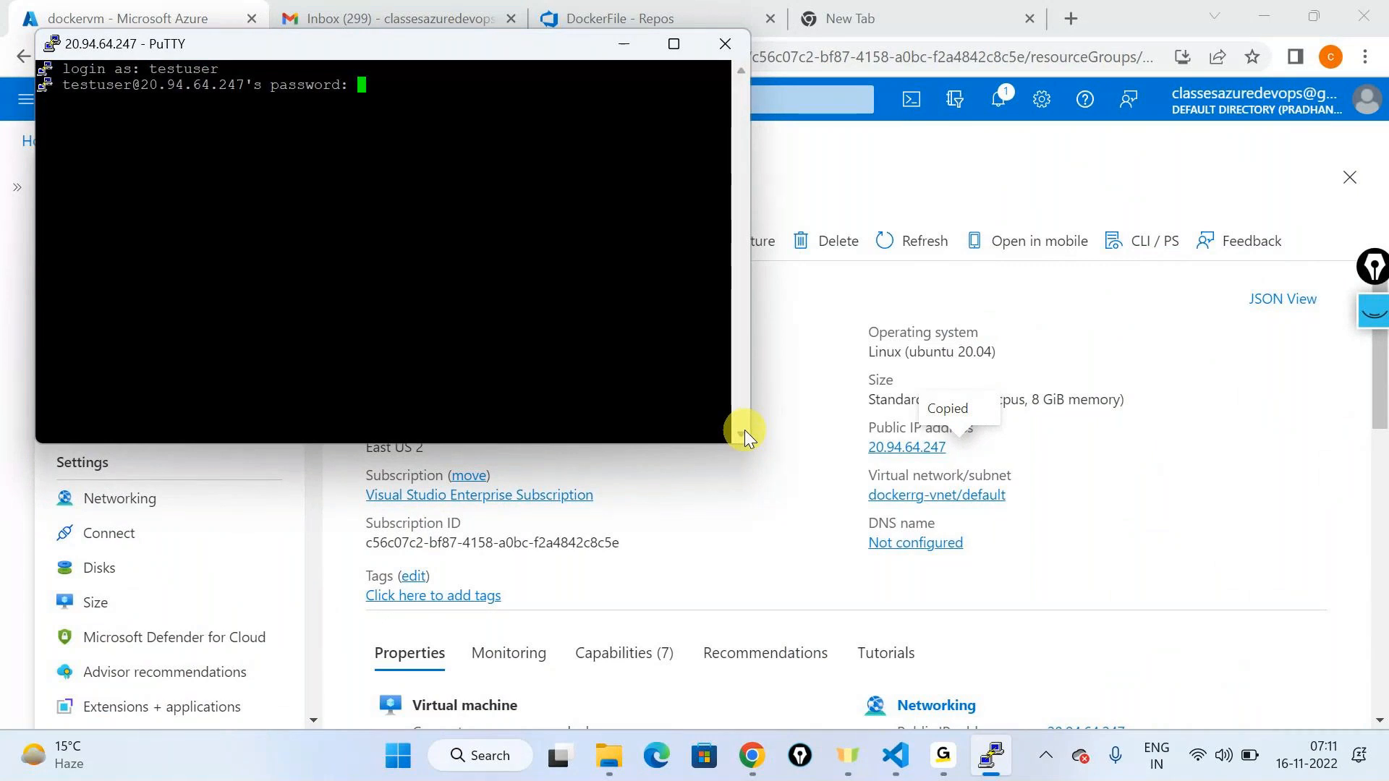
key("Return")
key("ctrl+l")
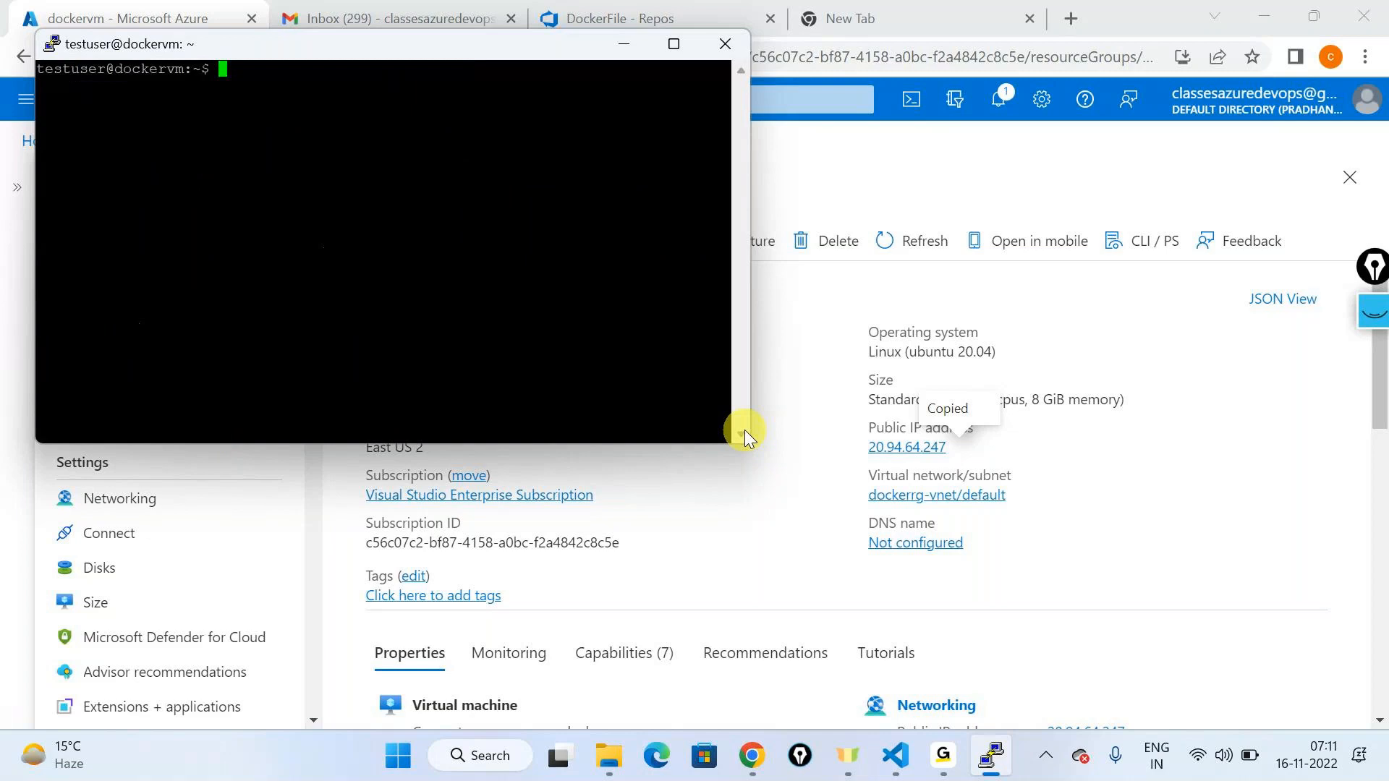
type("sudo docker ps")
key("Return")
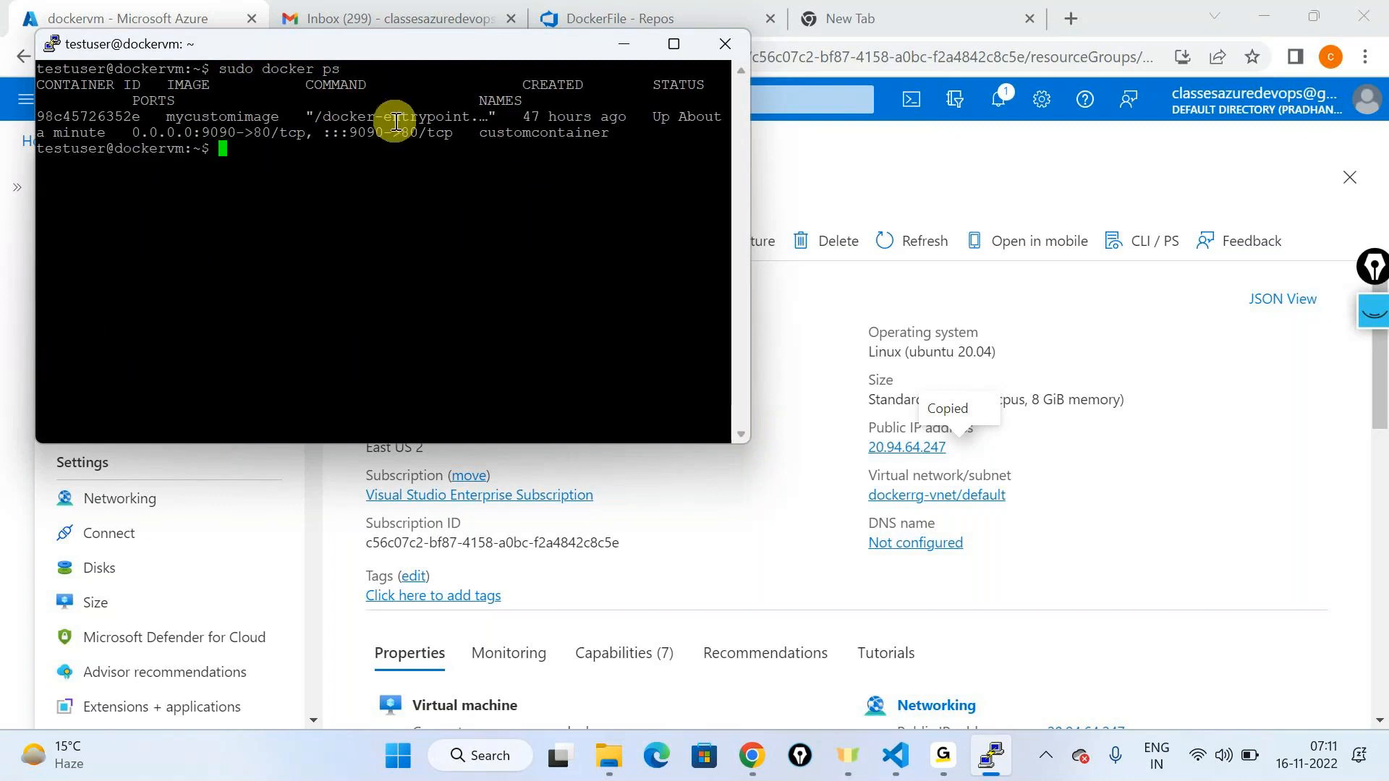
left_click(674, 43)
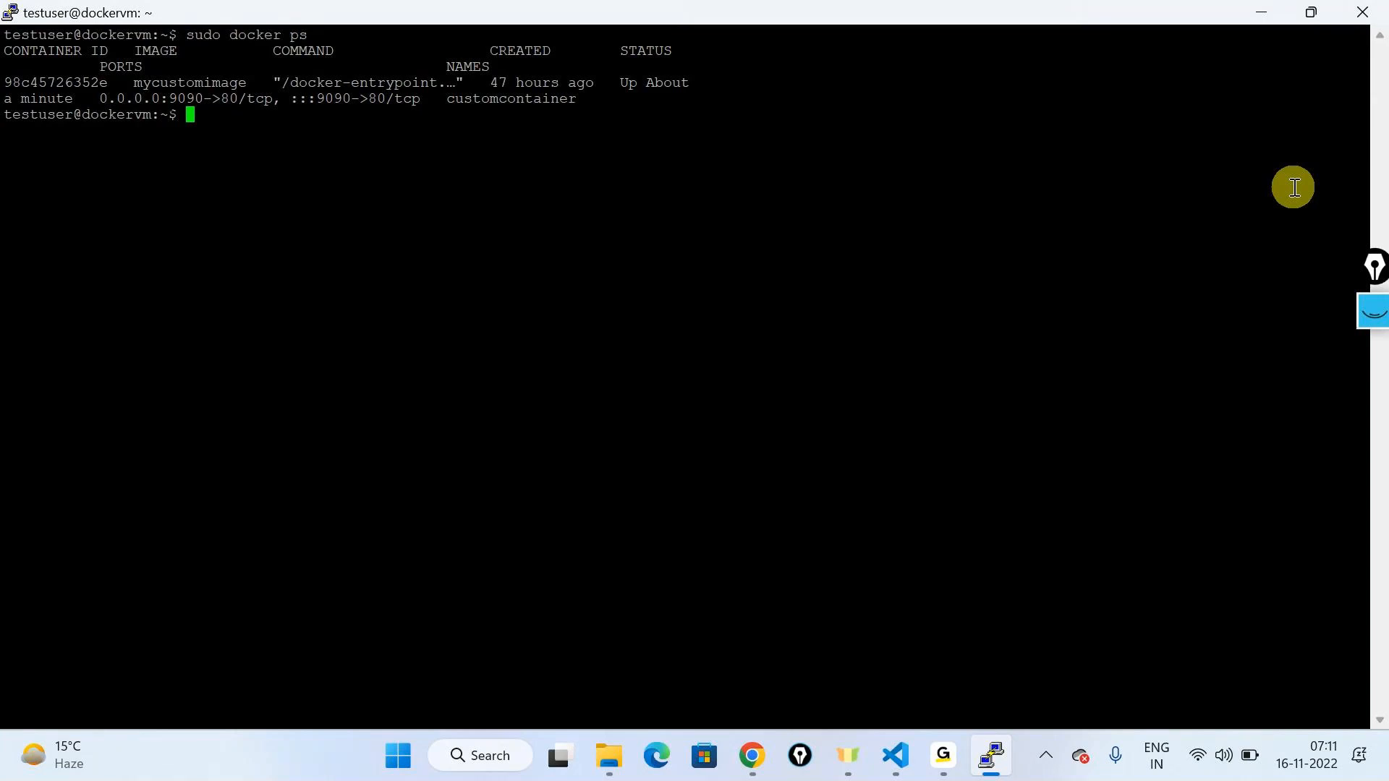
left_click(1373, 311)
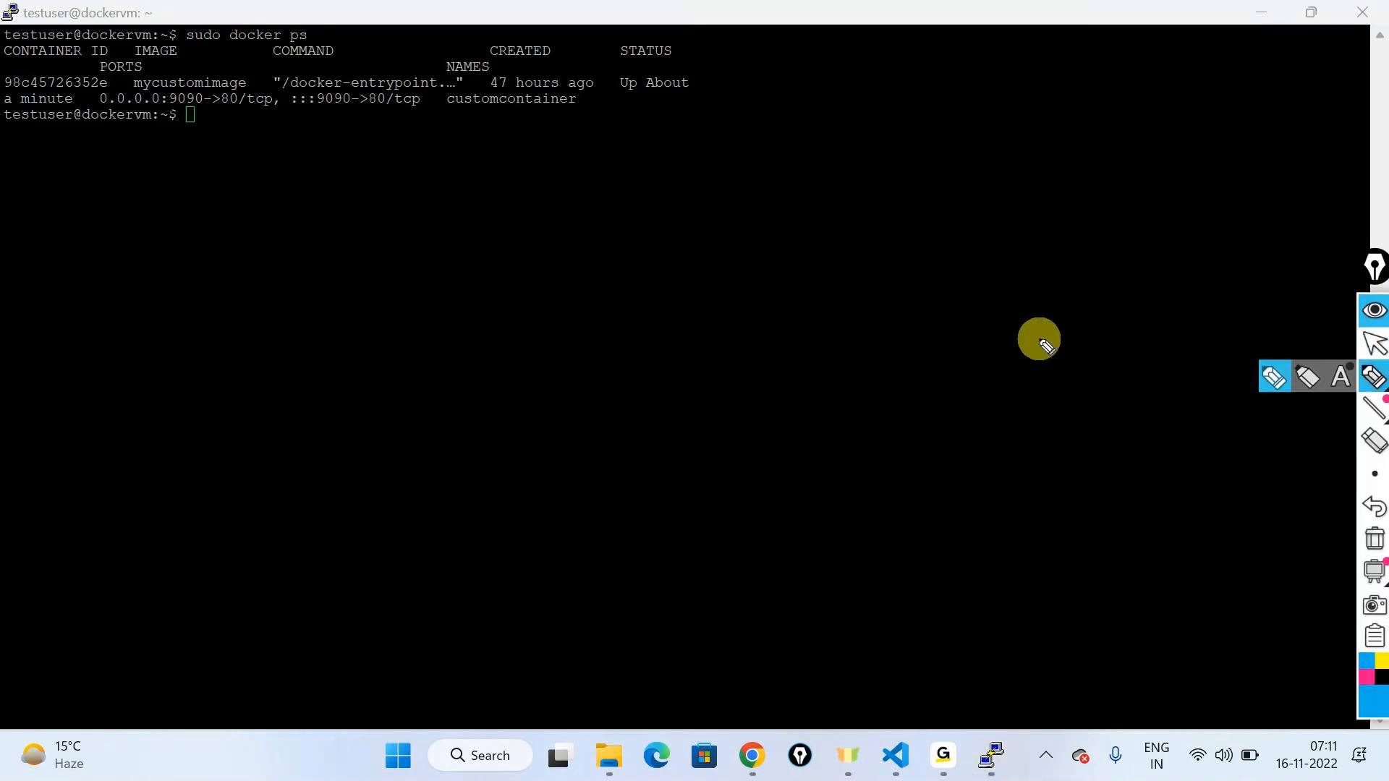
mouse_move(769, 155)
left_mouse_down()
mouse_move(803, 180)
mouse_move(803, 205)
mouse_move(834, 176)
mouse_move(927, 177)
mouse_move(856, 246)
mouse_move(933, 128)
mouse_move(720, 72)
left_mouse_up()
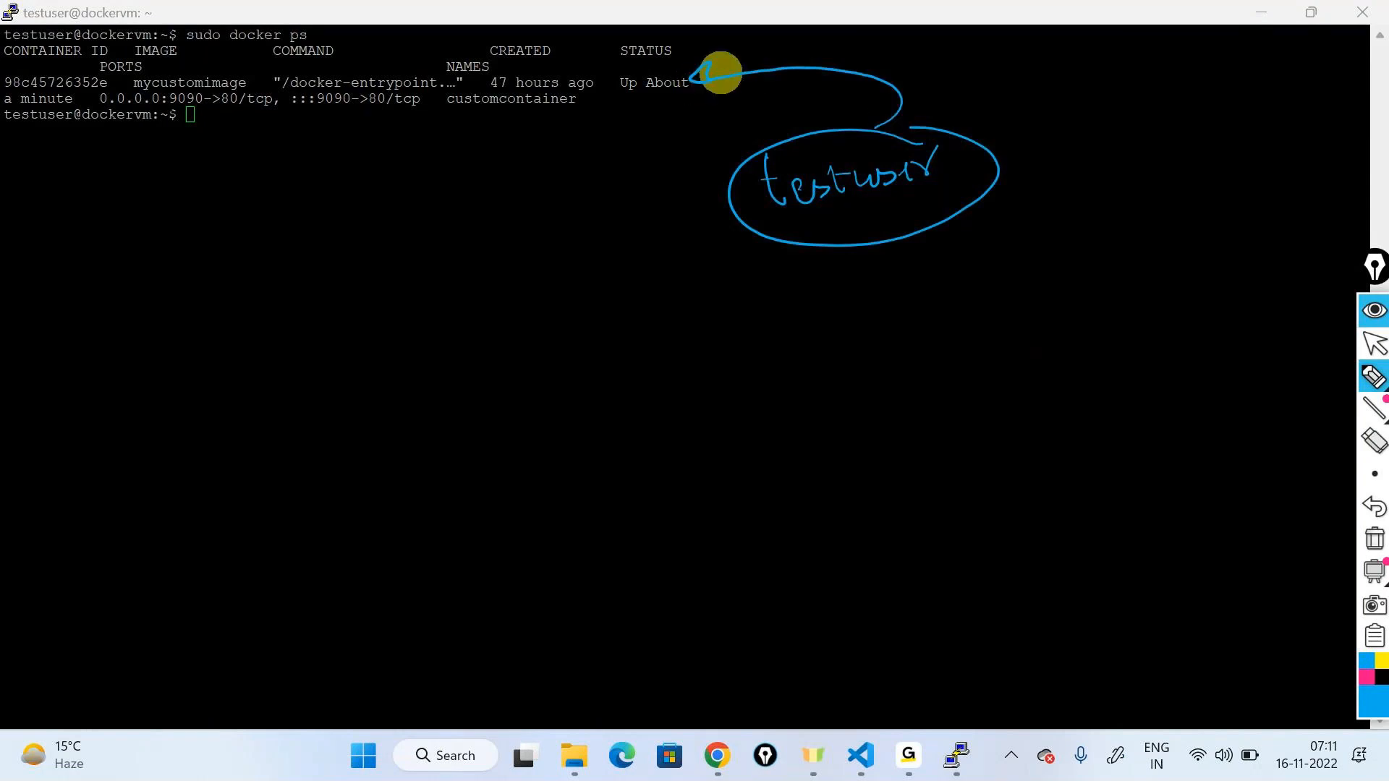
mouse_move(181, 217)
left_mouse_down()
mouse_move(183, 229)
mouse_move(270, 193)
mouse_move(122, 253)
left_mouse_up()
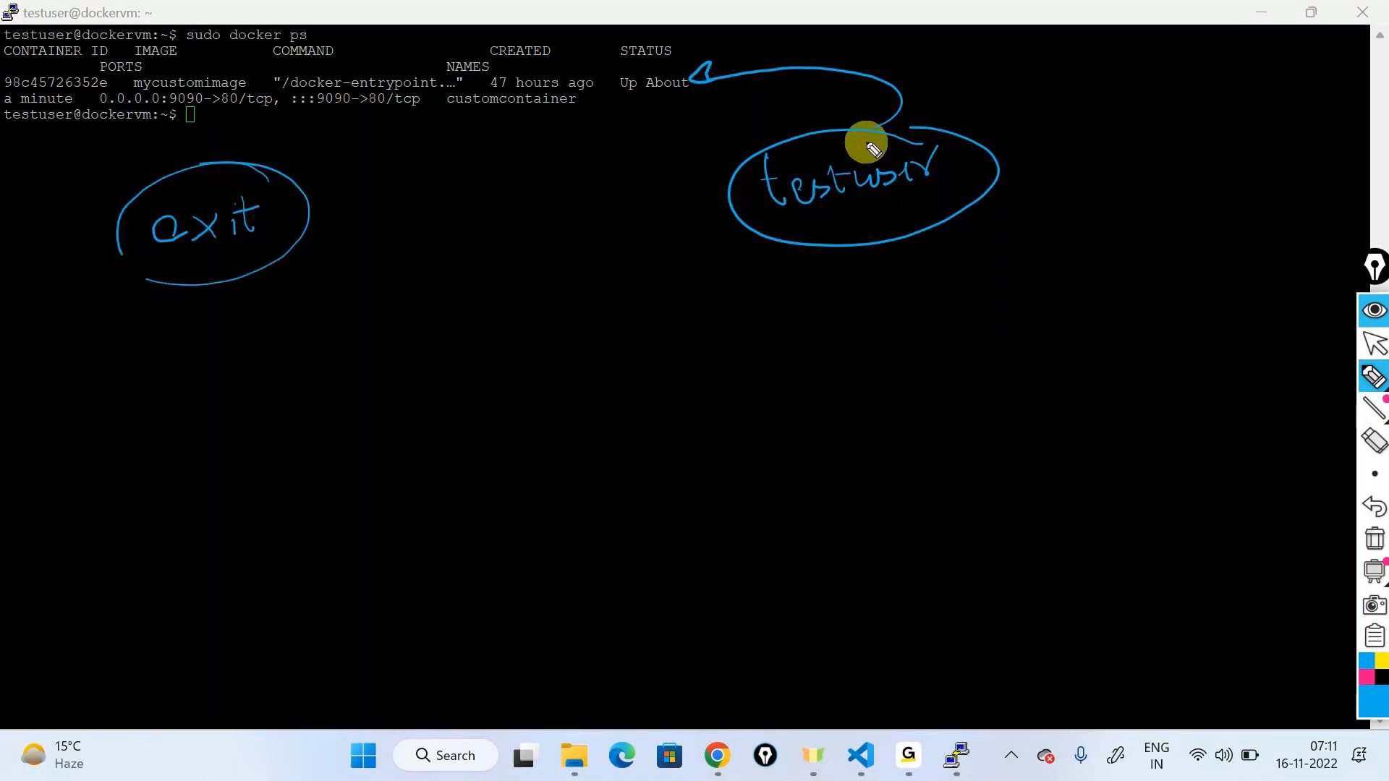
left_click(1373, 539)
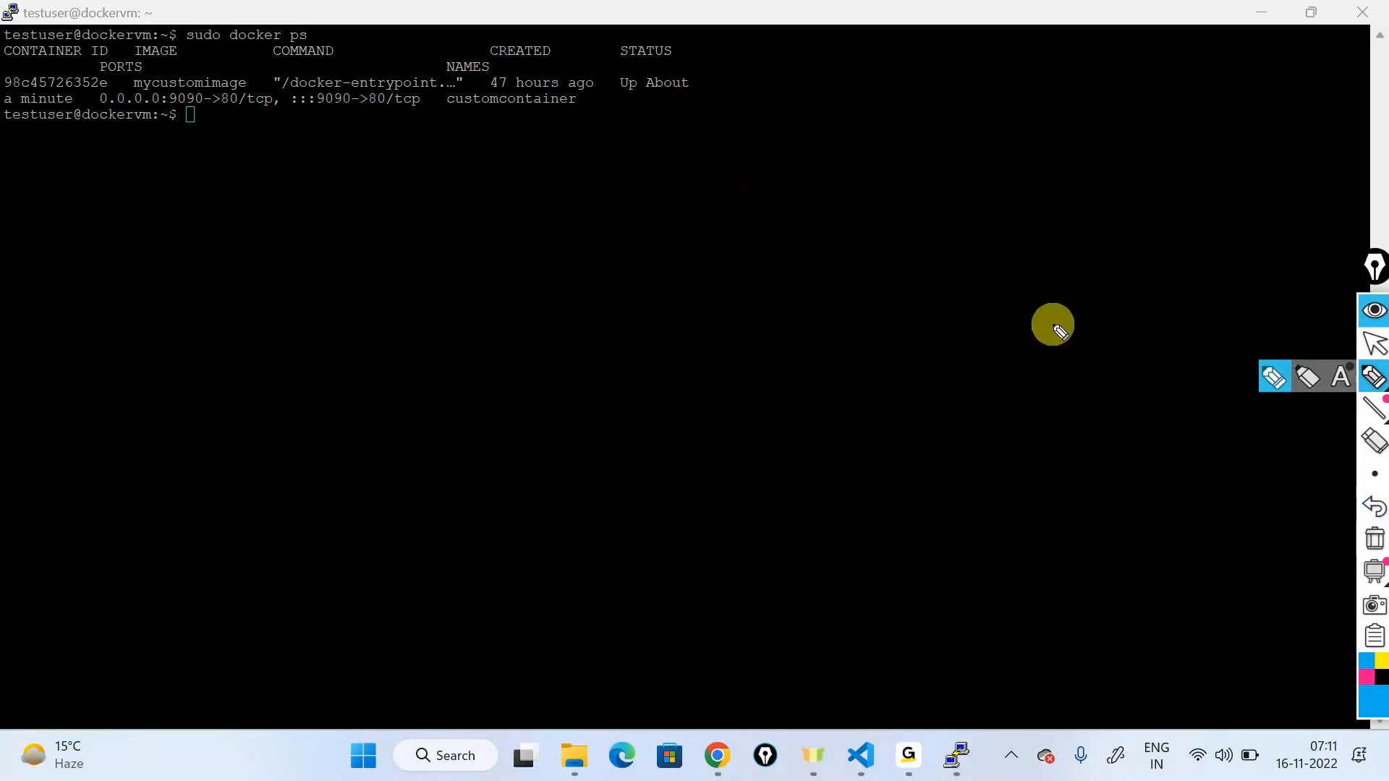
left_click(1378, 343)
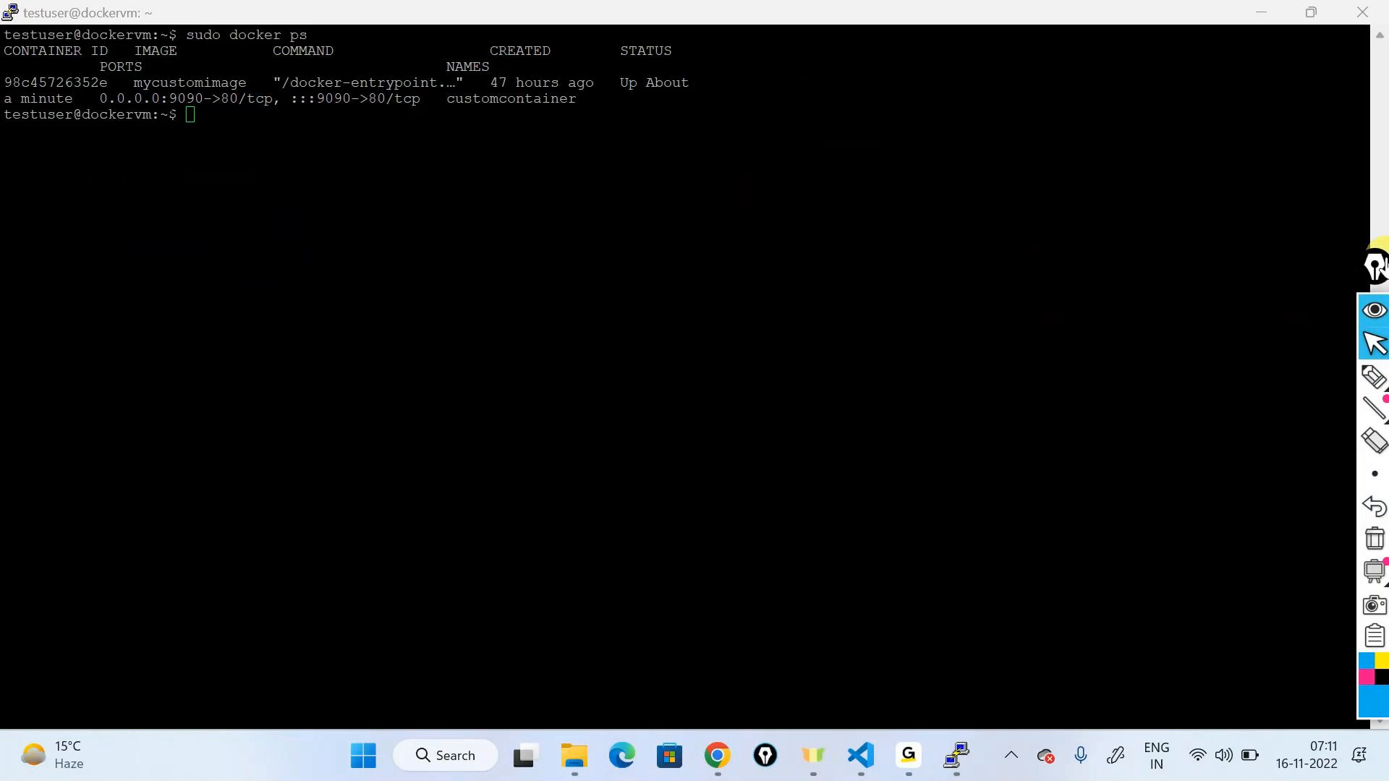
left_click(1378, 311)
left_click_drag(1376, 279, 1344, 138)
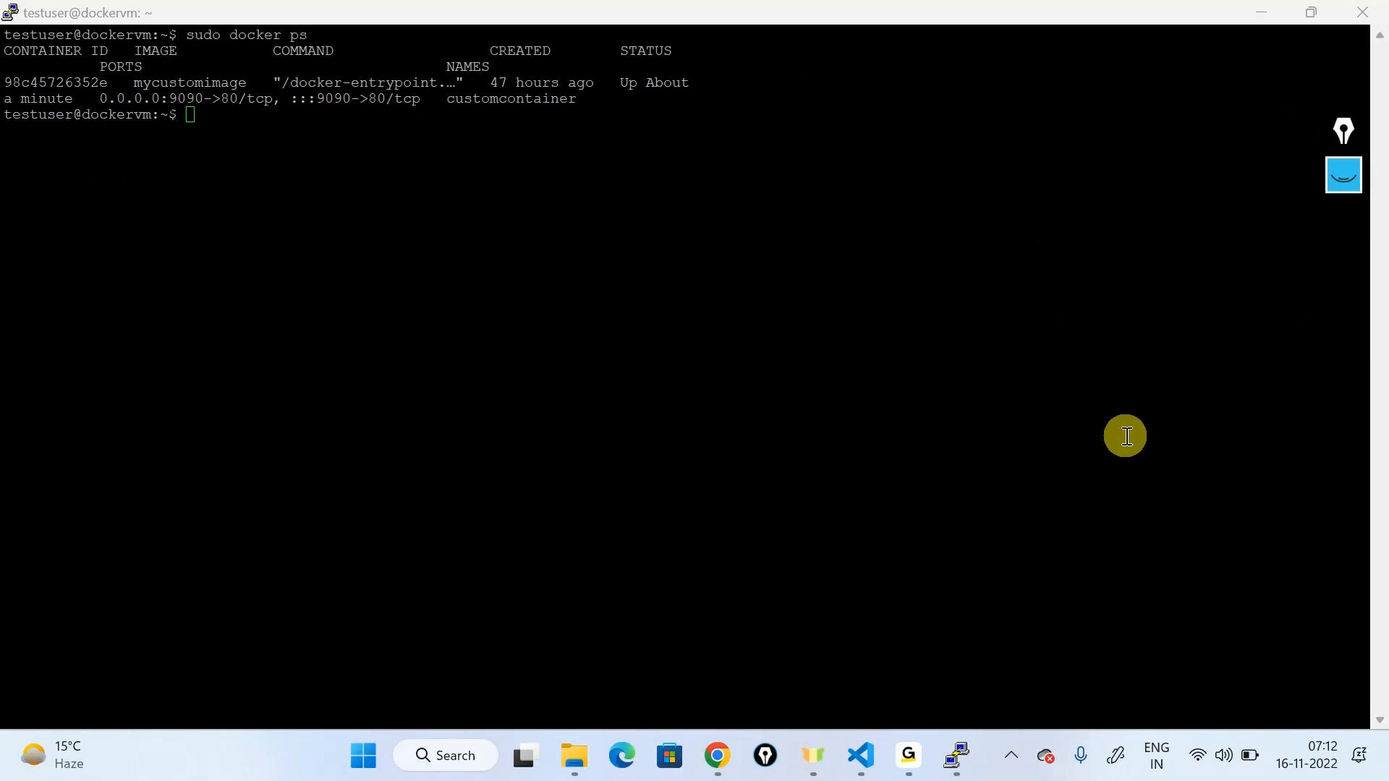
Step: End the current PuTTY session and dismiss the stray Run and remote desktop prompts
left_click(1362, 12)
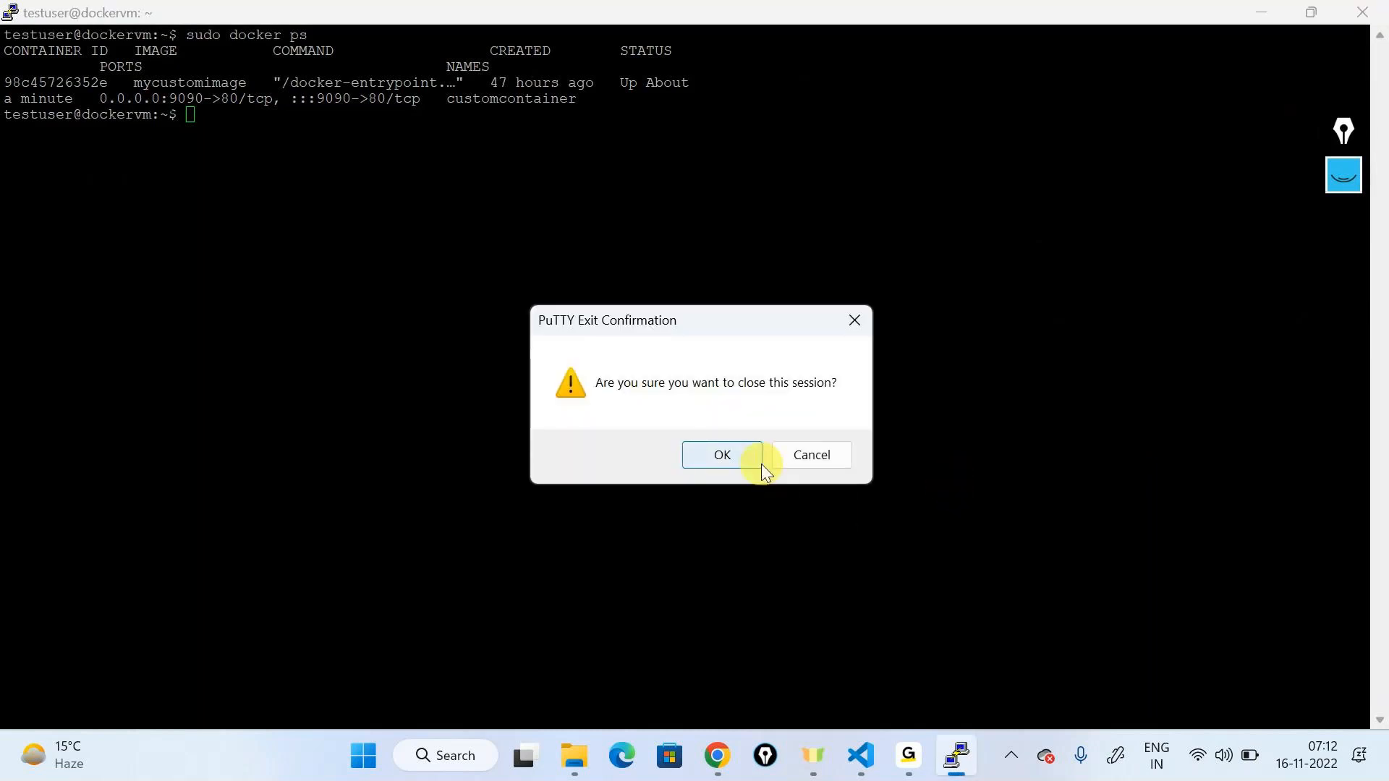
left_click(759, 462)
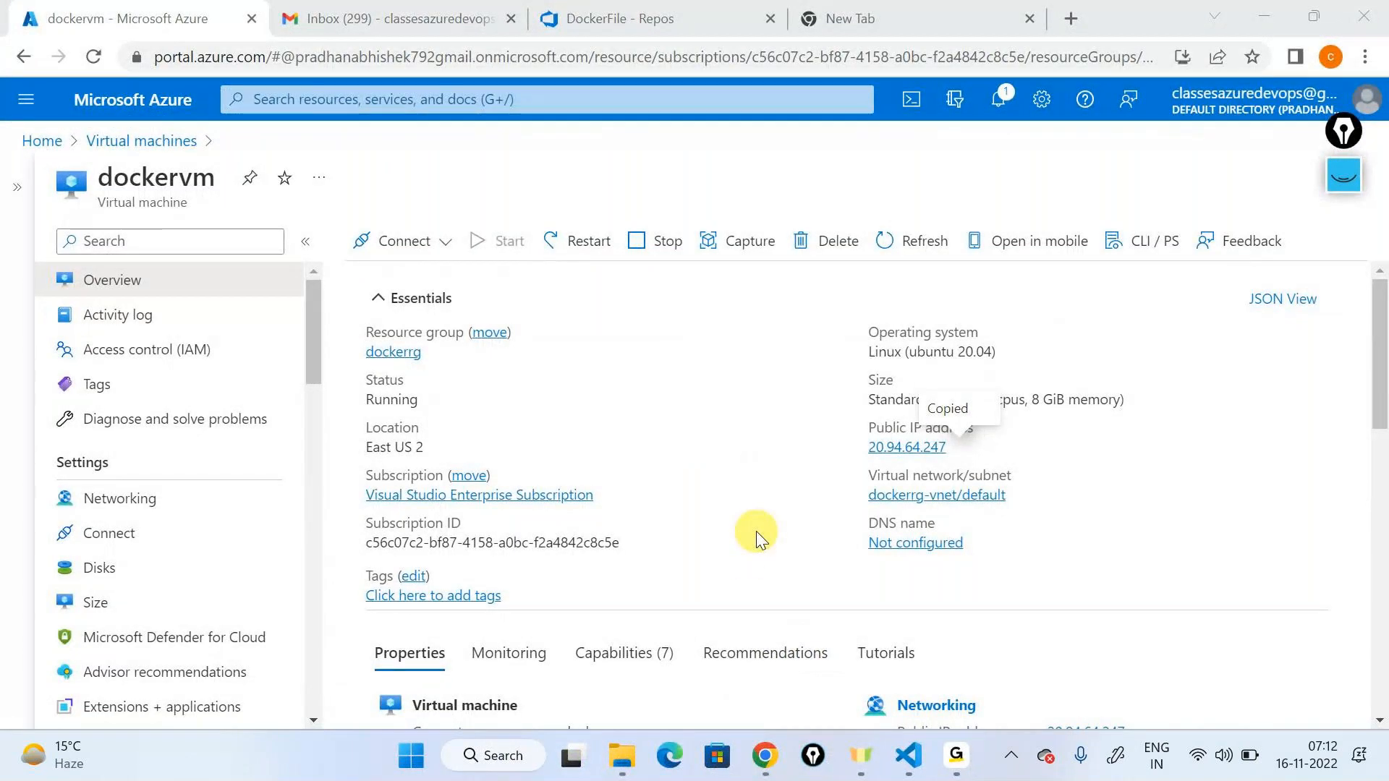
key("super+r")
key("Return")
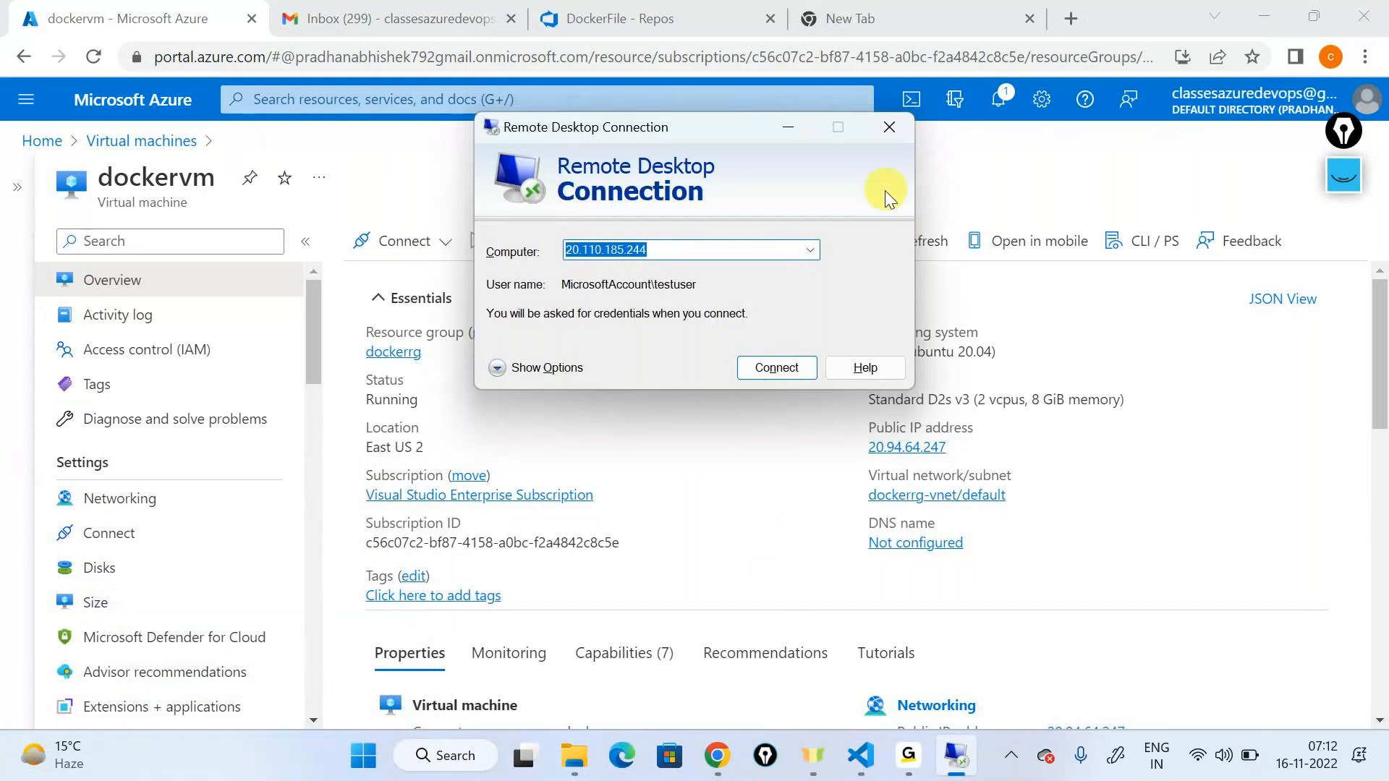
left_click(889, 127)
Step: Launch PuTTY and connect to host 20.94.64.247, pasted from clipboard history
left_click(463, 767)
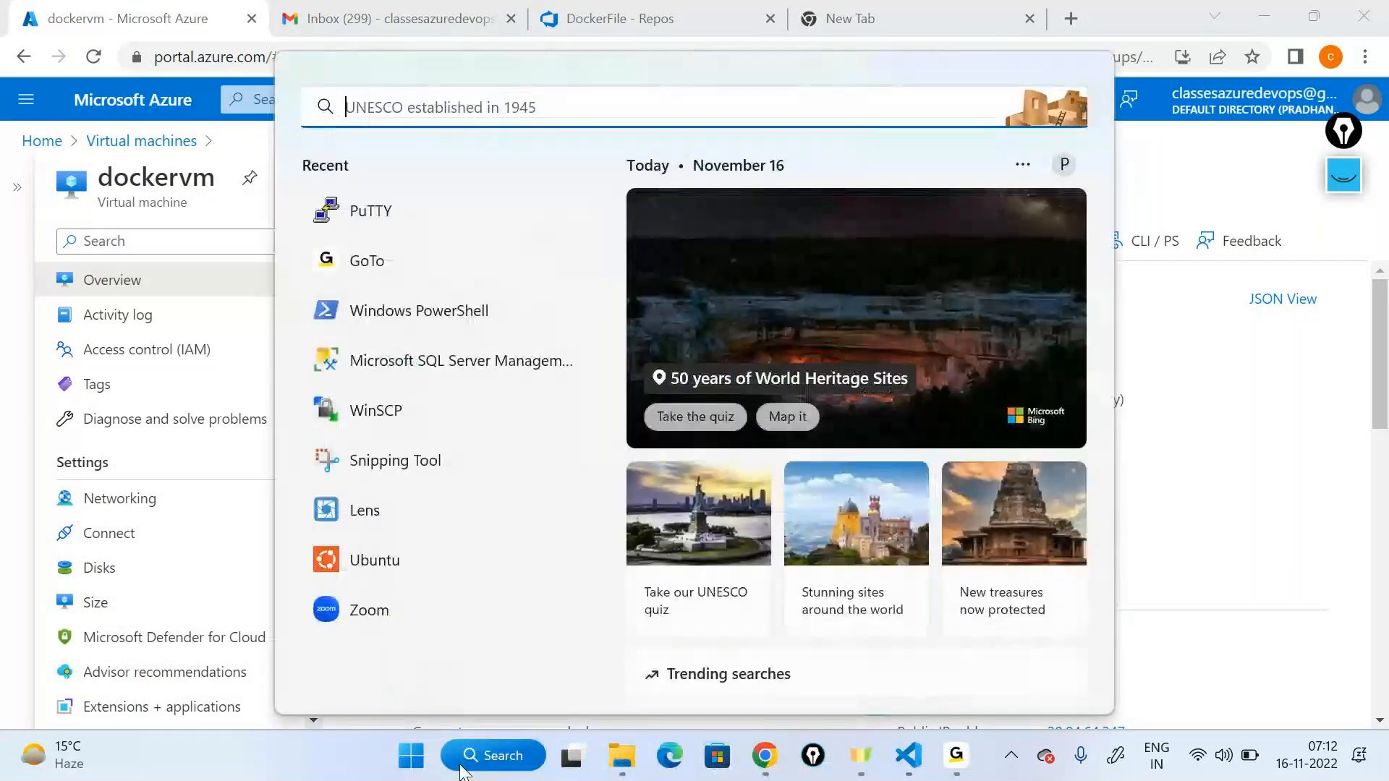
type("puTTY")
left_click(788, 431)
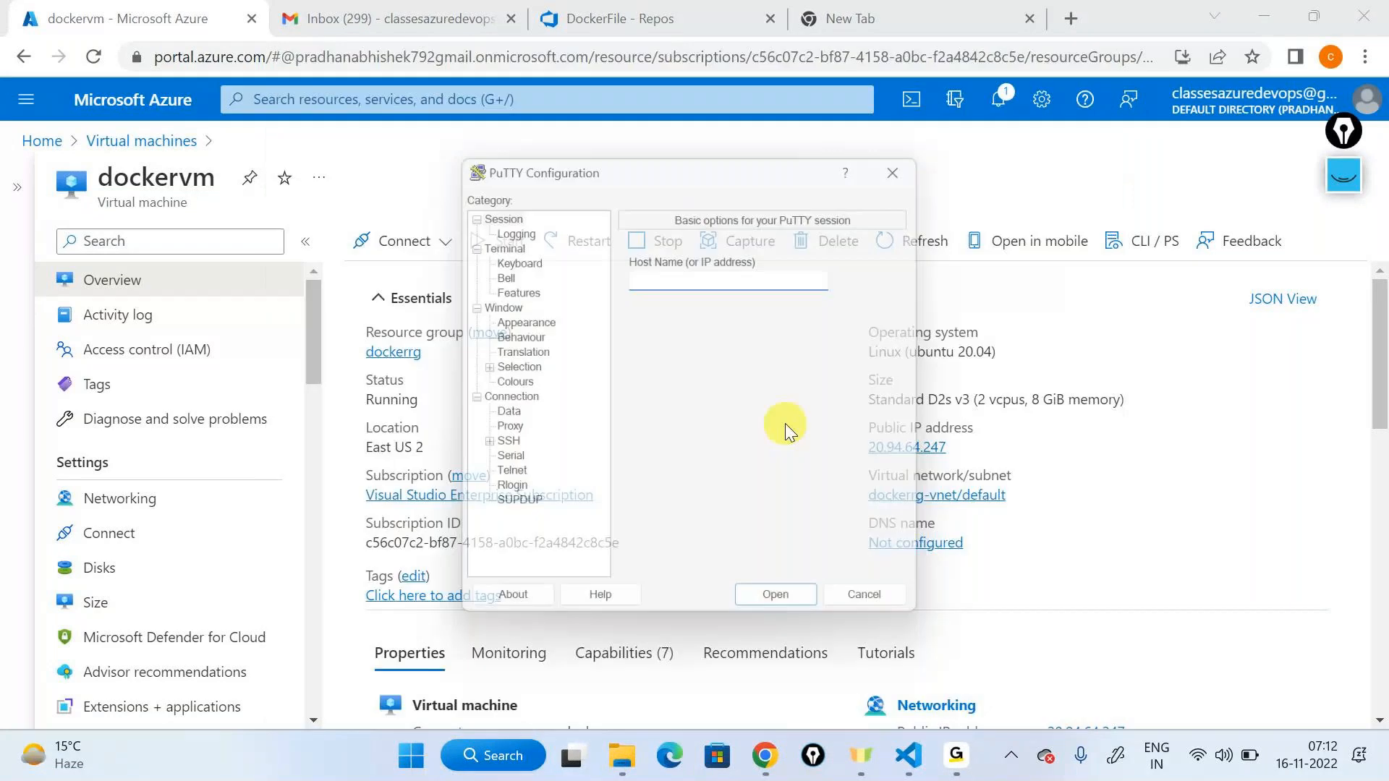
key("super+v")
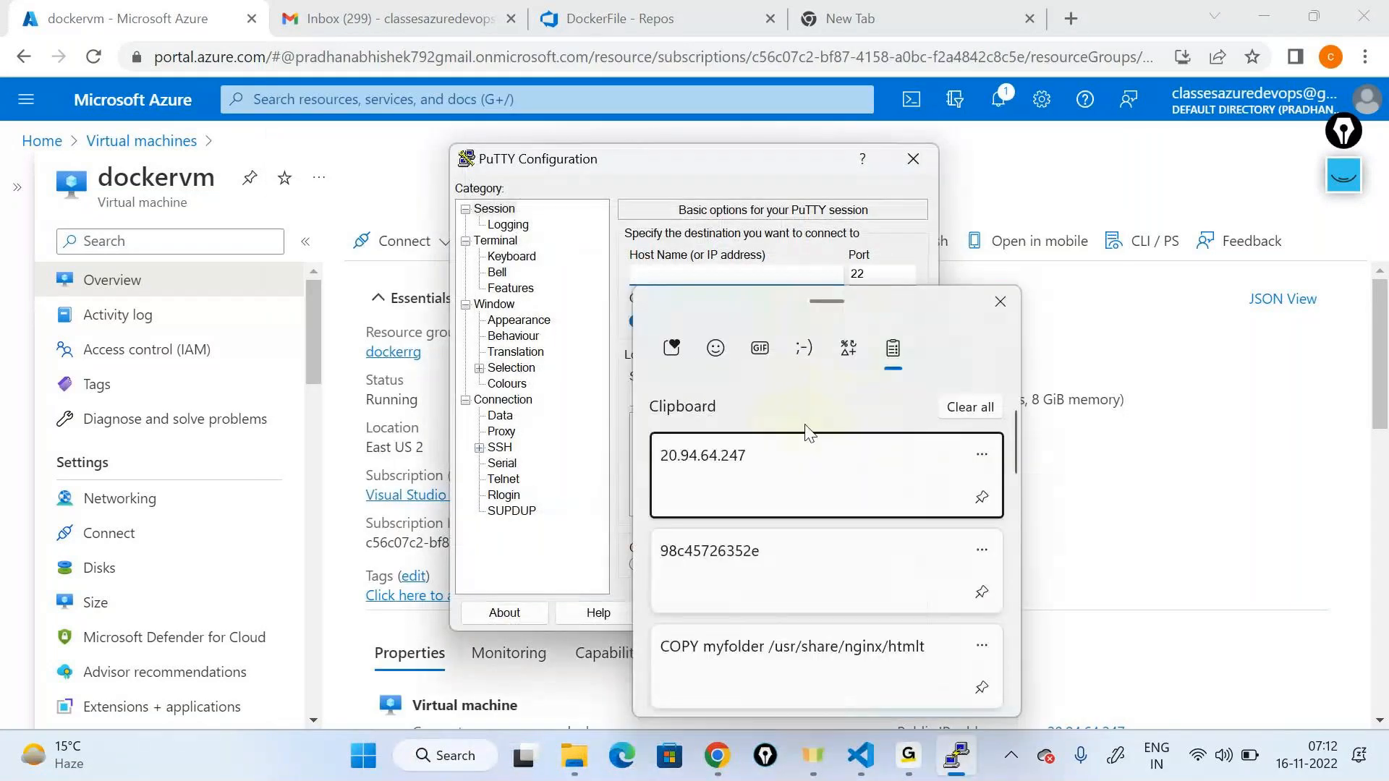
left_click(785, 484)
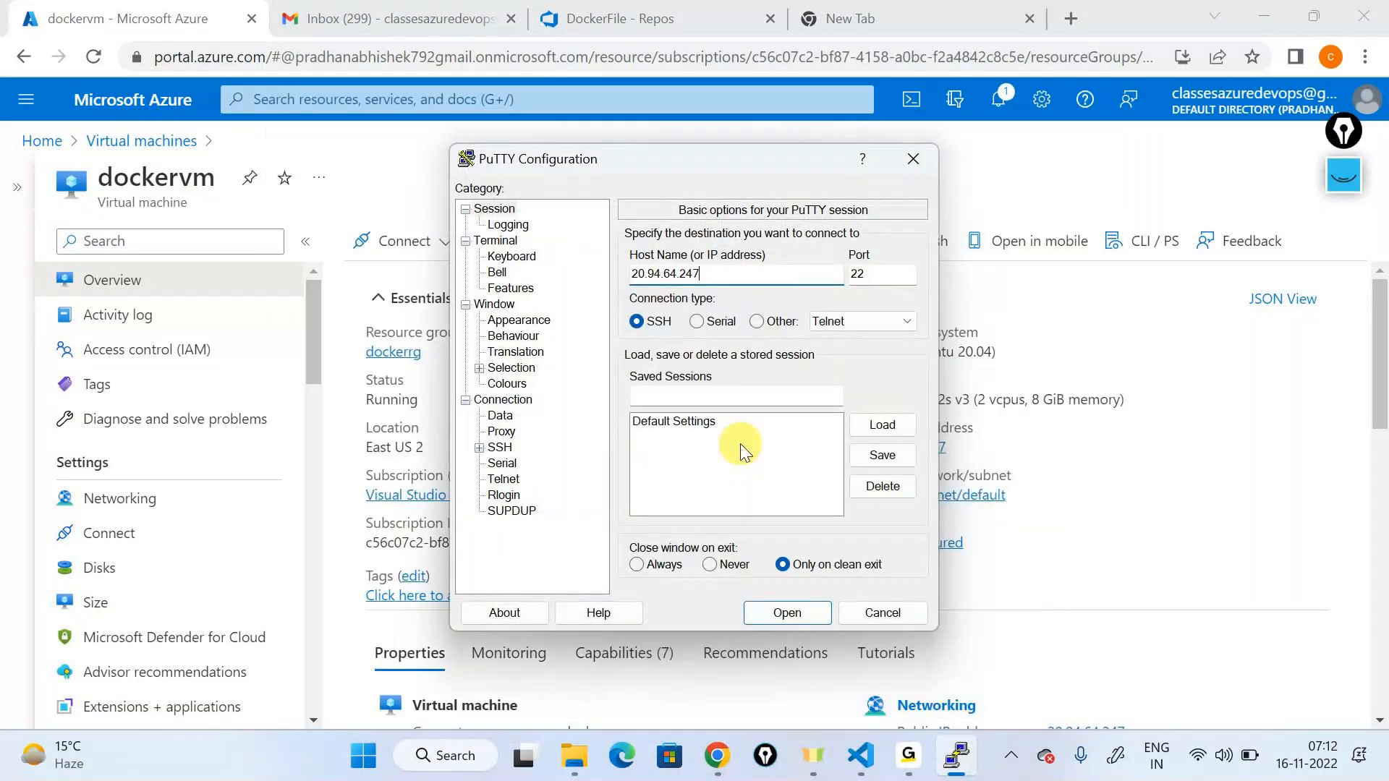
left_click(788, 611)
Step: Log in to dockervm, maximize the terminal, and list containers with sudo docker ps
type("testuser")
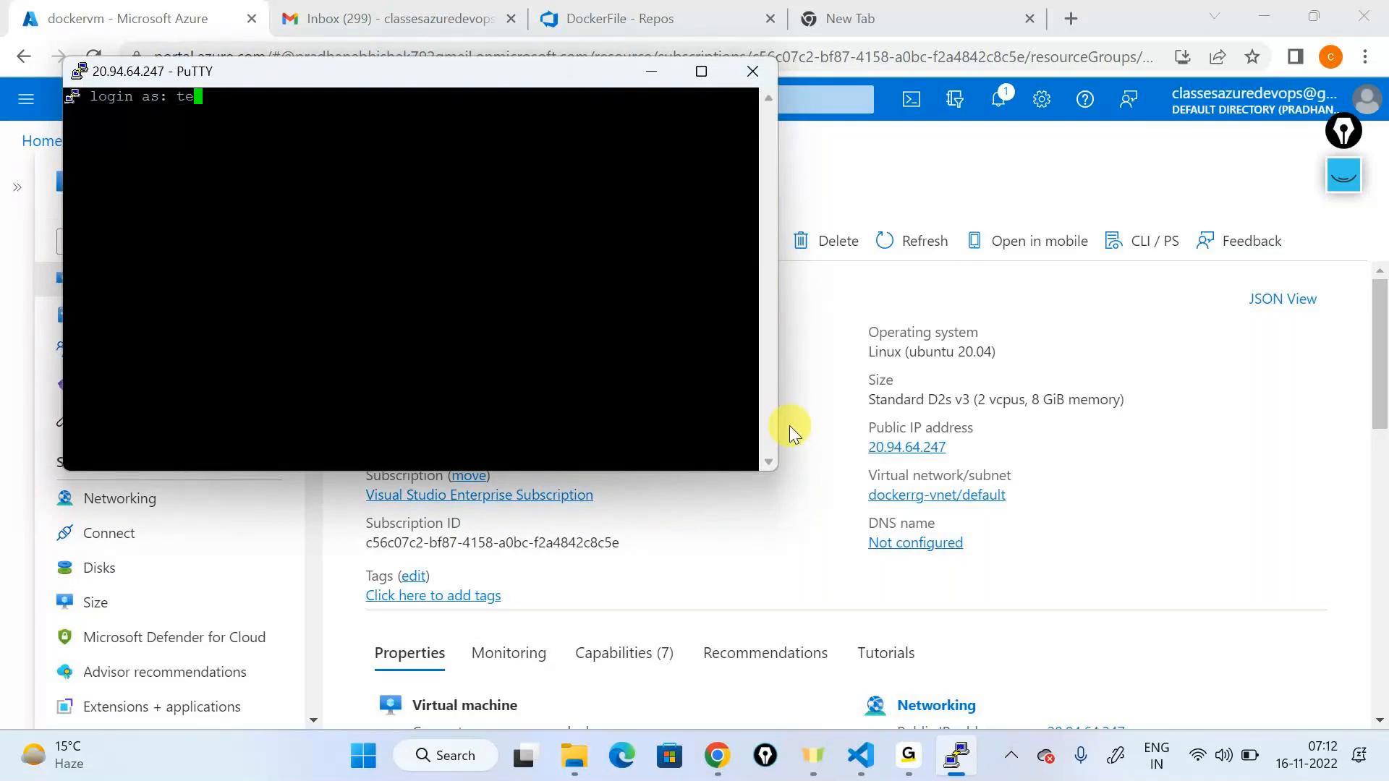
key("Return")
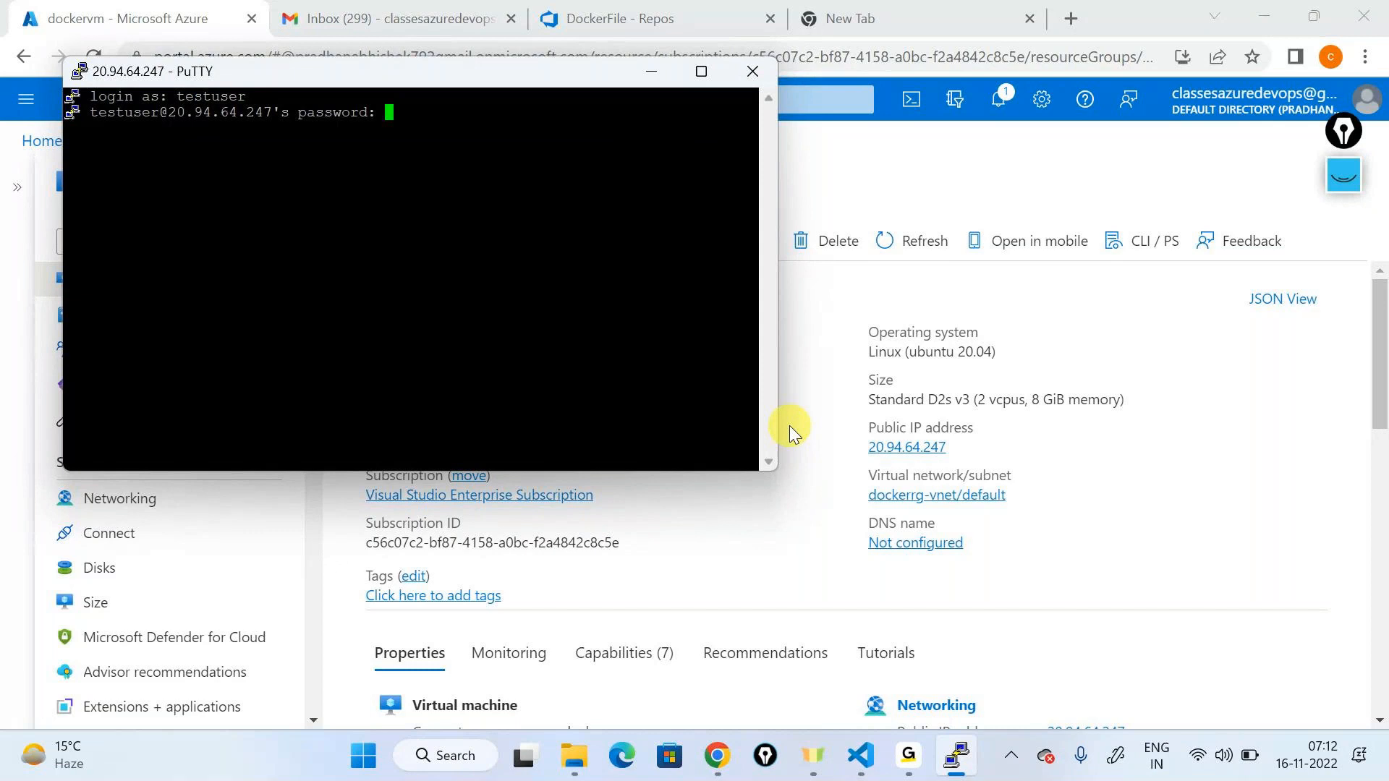
key("Return")
left_click(703, 70)
type("sudo docker ")
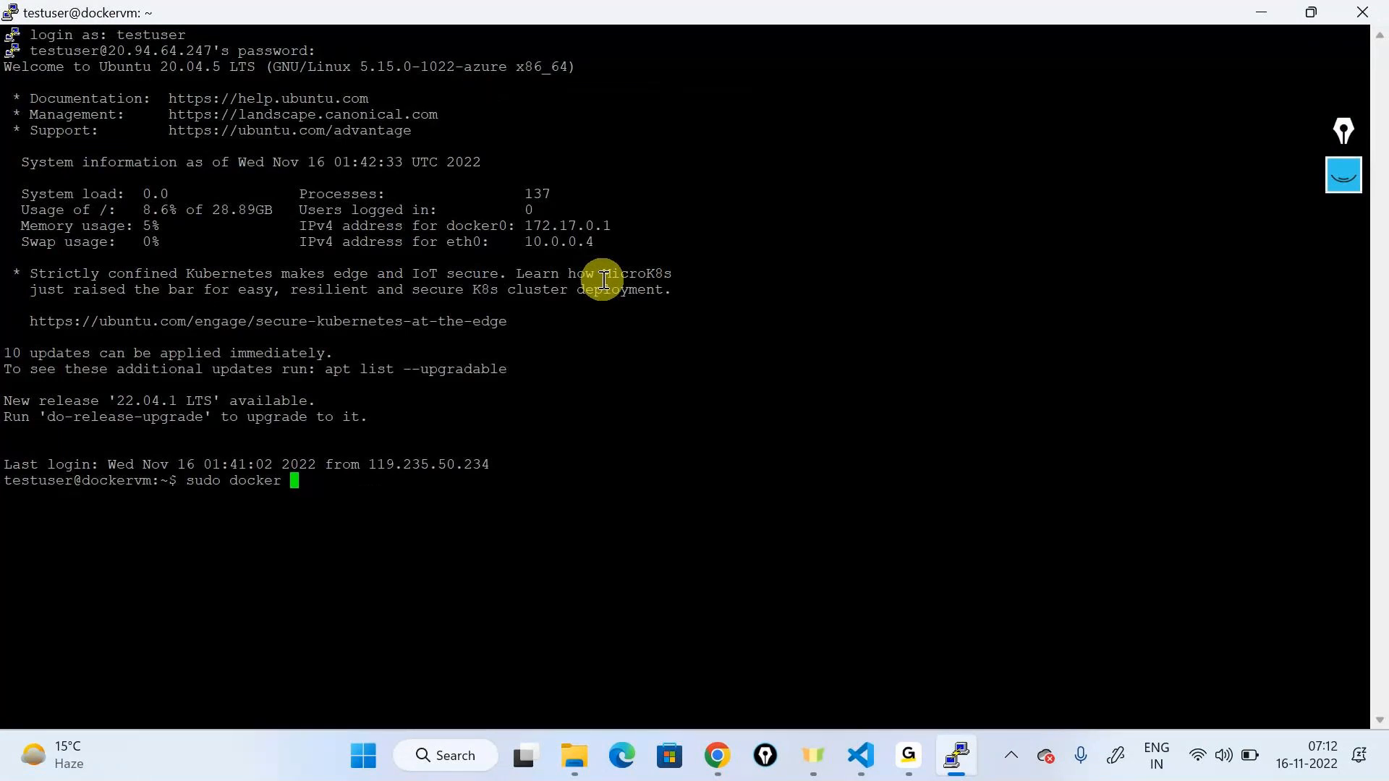
type("ps")
key("Return")
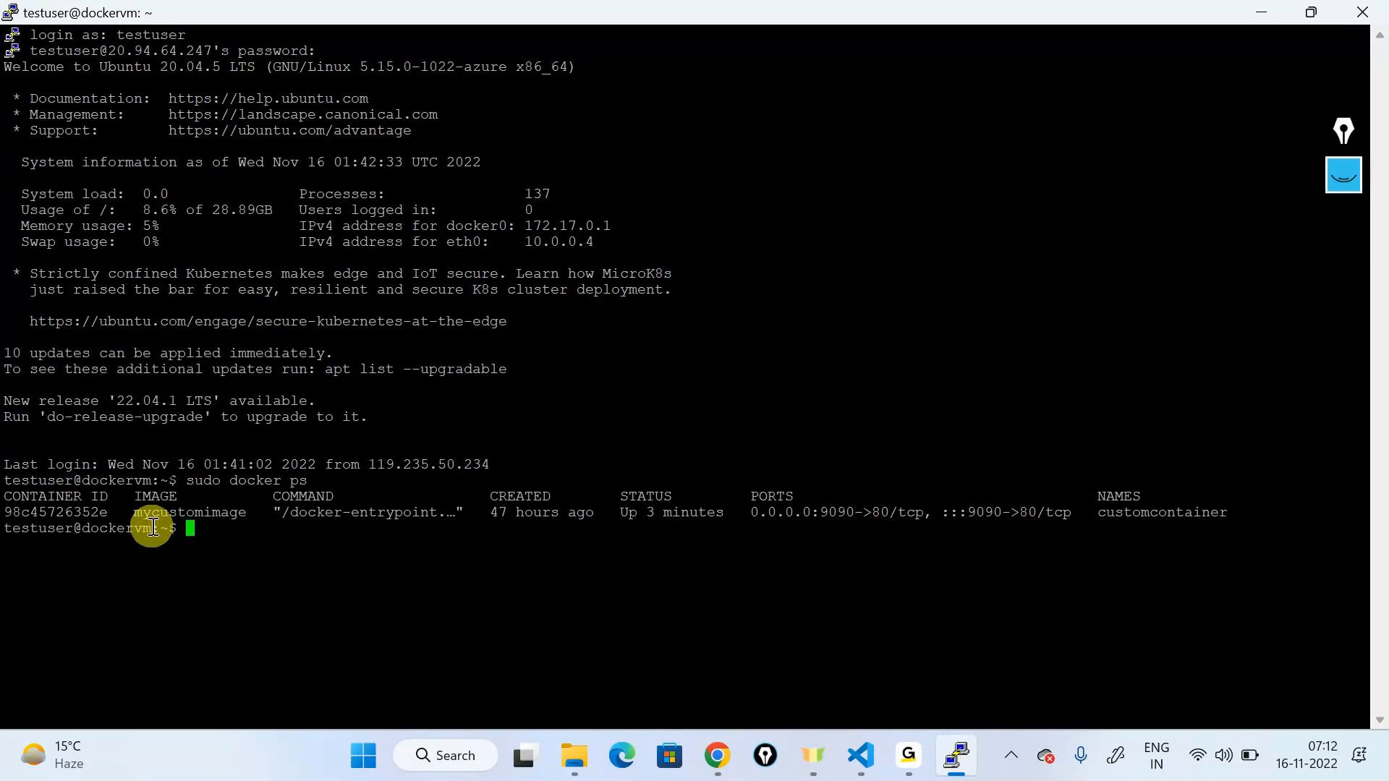
left_click_drag(13, 512, 1239, 506)
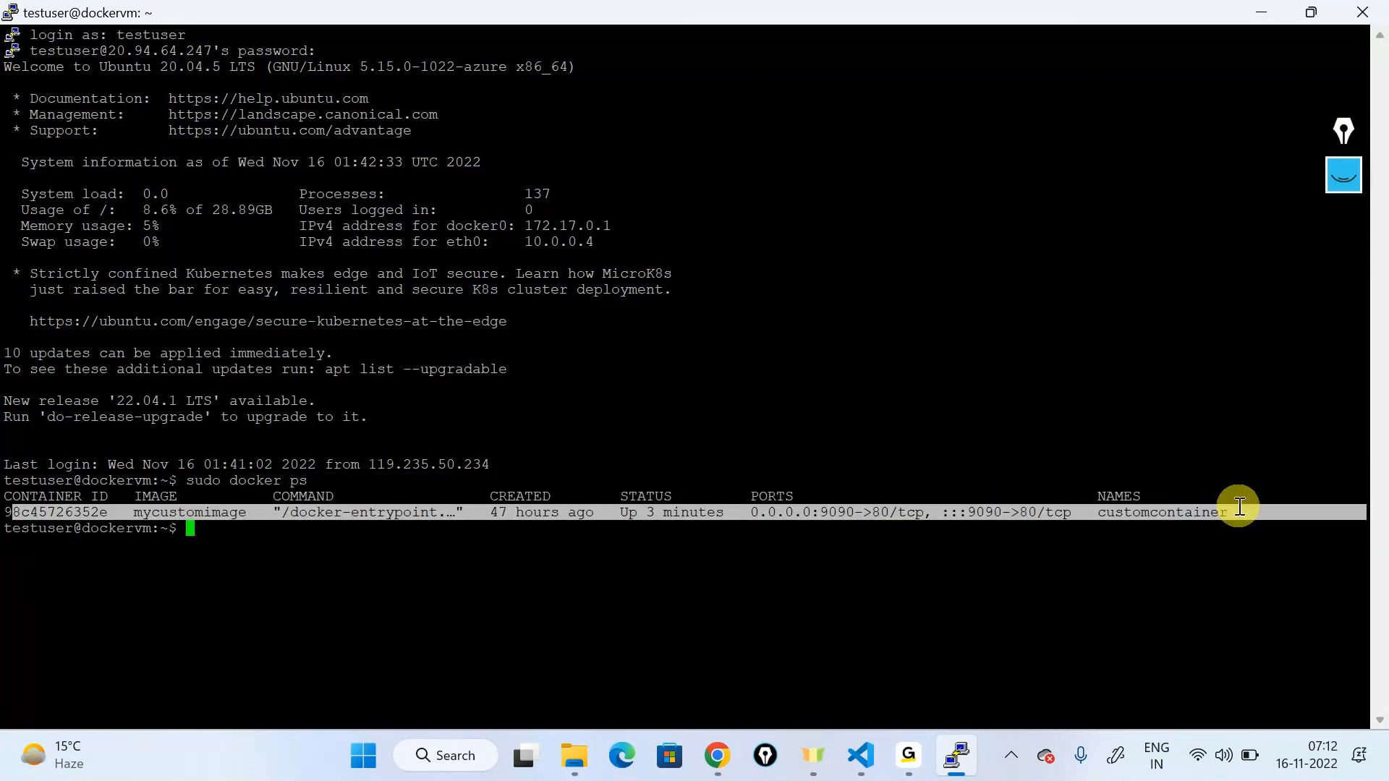
Step: Reload the BBB website in Chrome, then minimize the browser
left_click(723, 752)
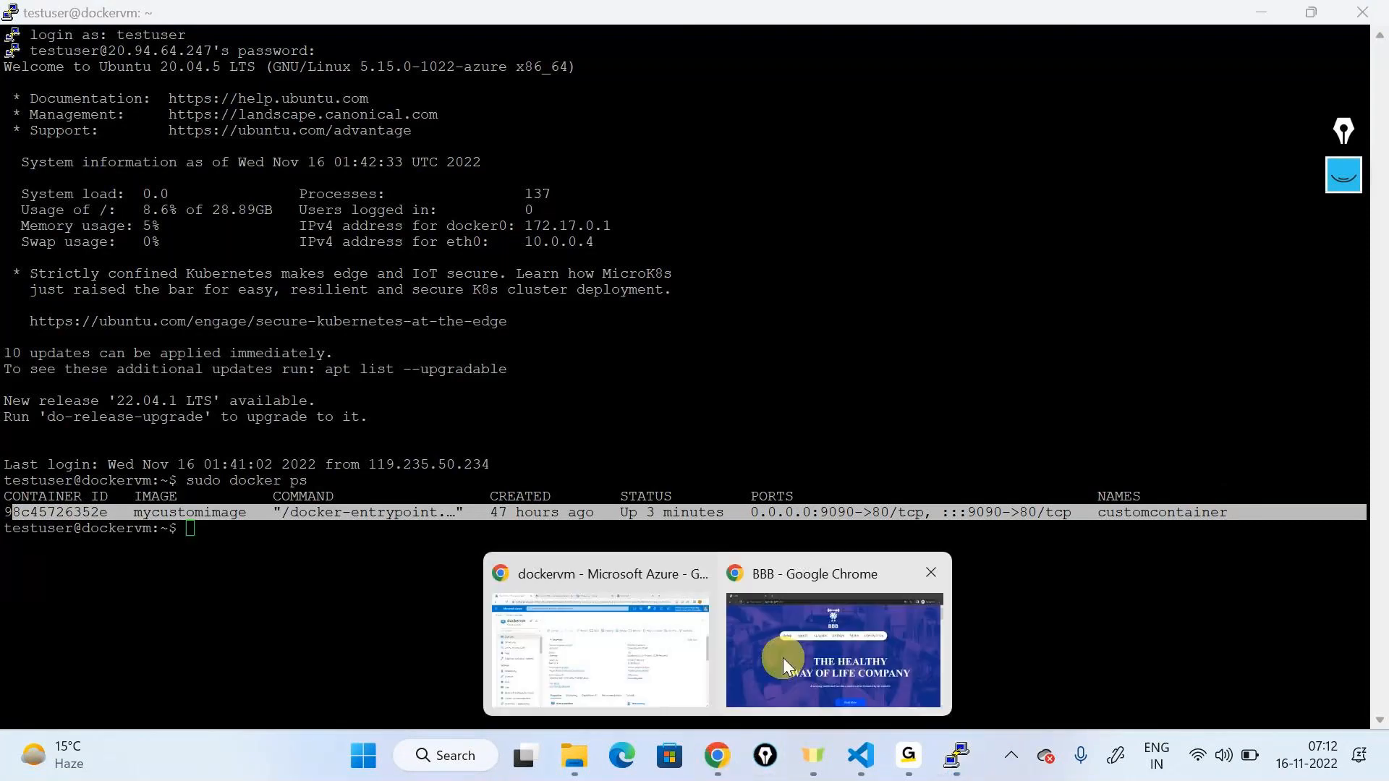
left_click(780, 641)
left_click(93, 56)
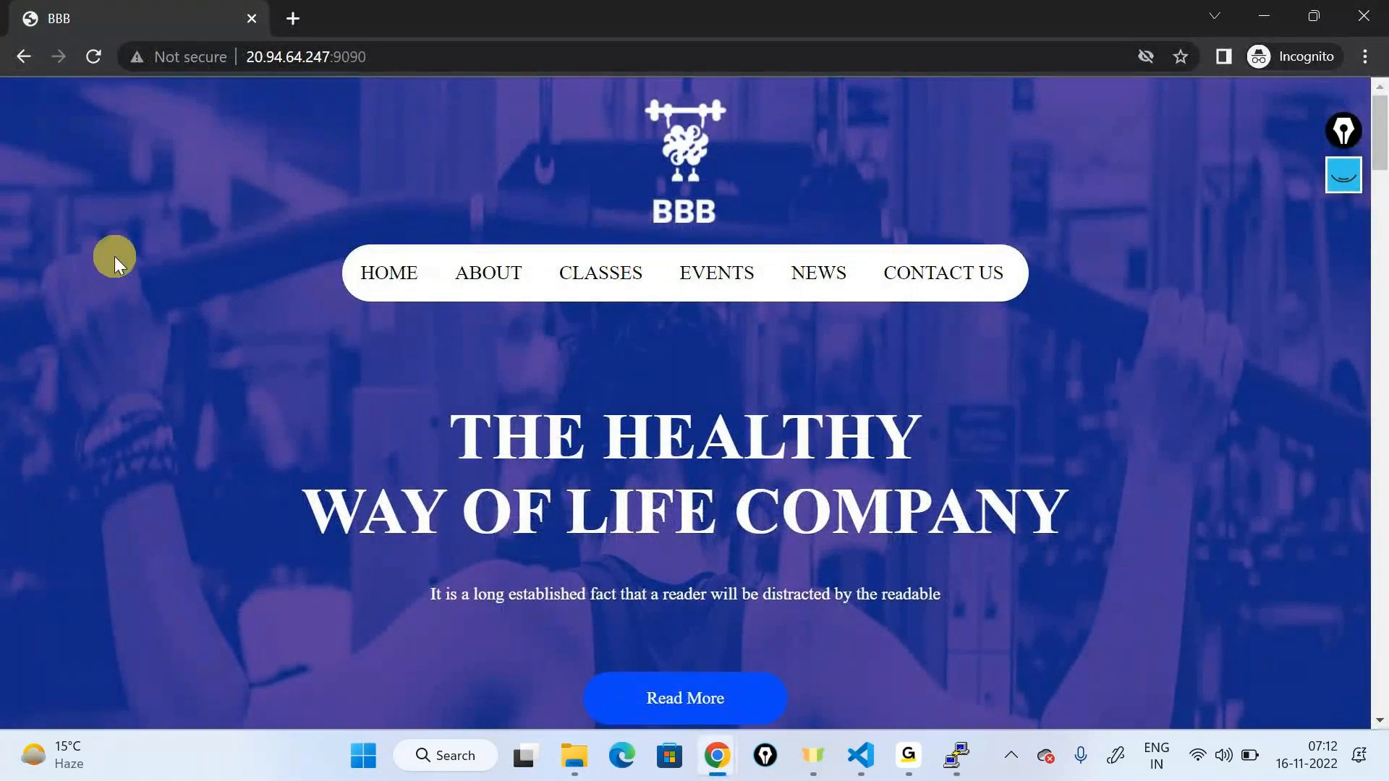
left_click(1262, 29)
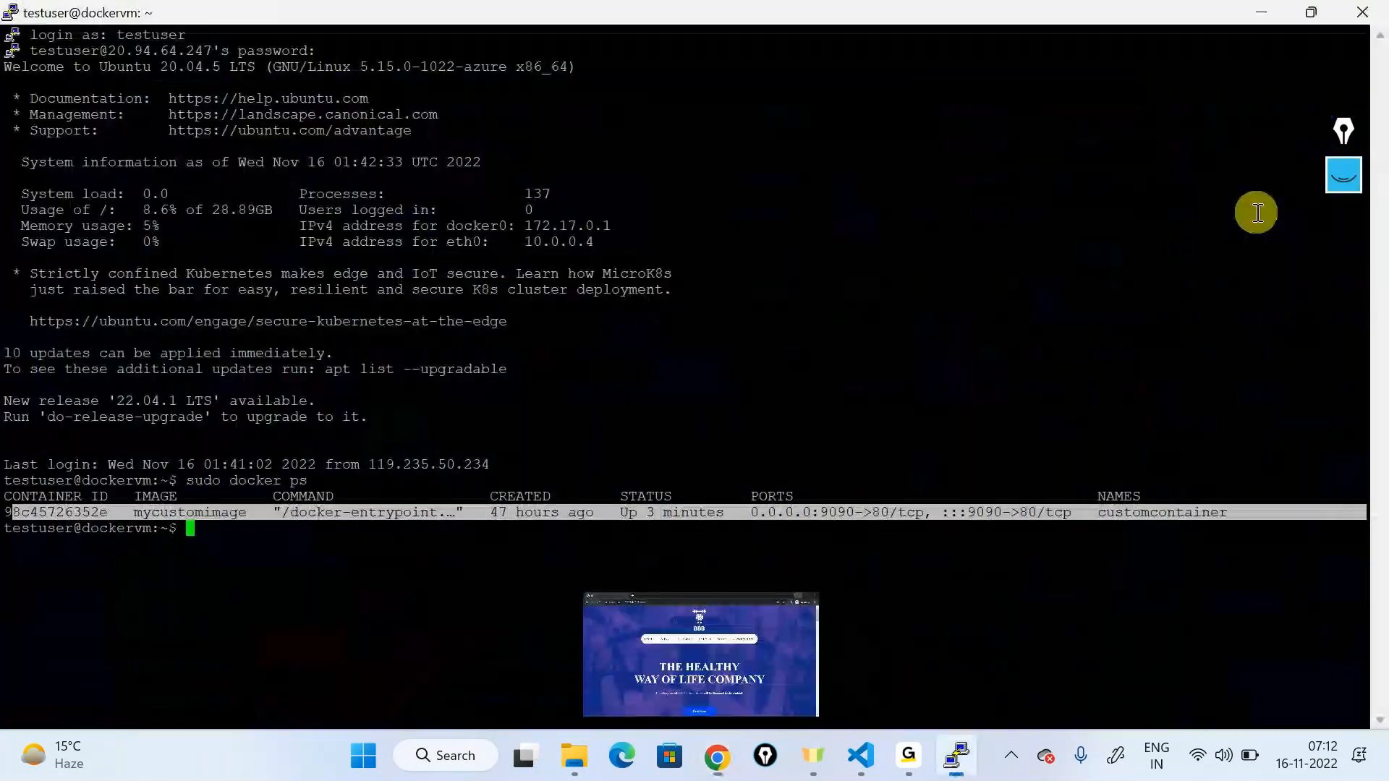
Step: Highlight the customcontainer row's uptime and 80/tcp port mapping in the terminal
double_click(674, 512)
triple_click(904, 500)
triple_click(907, 508)
triple_click(897, 518)
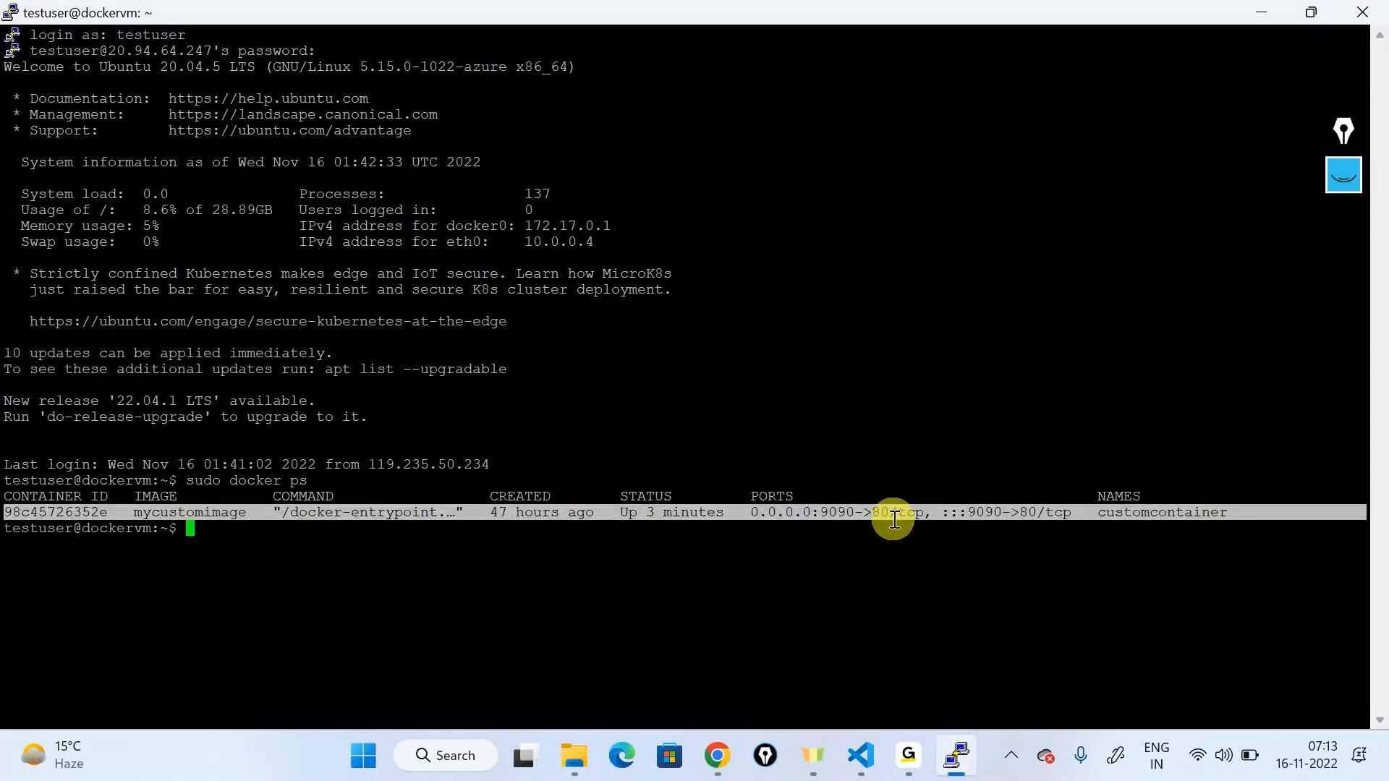
double_click(897, 513)
left_click(651, 539)
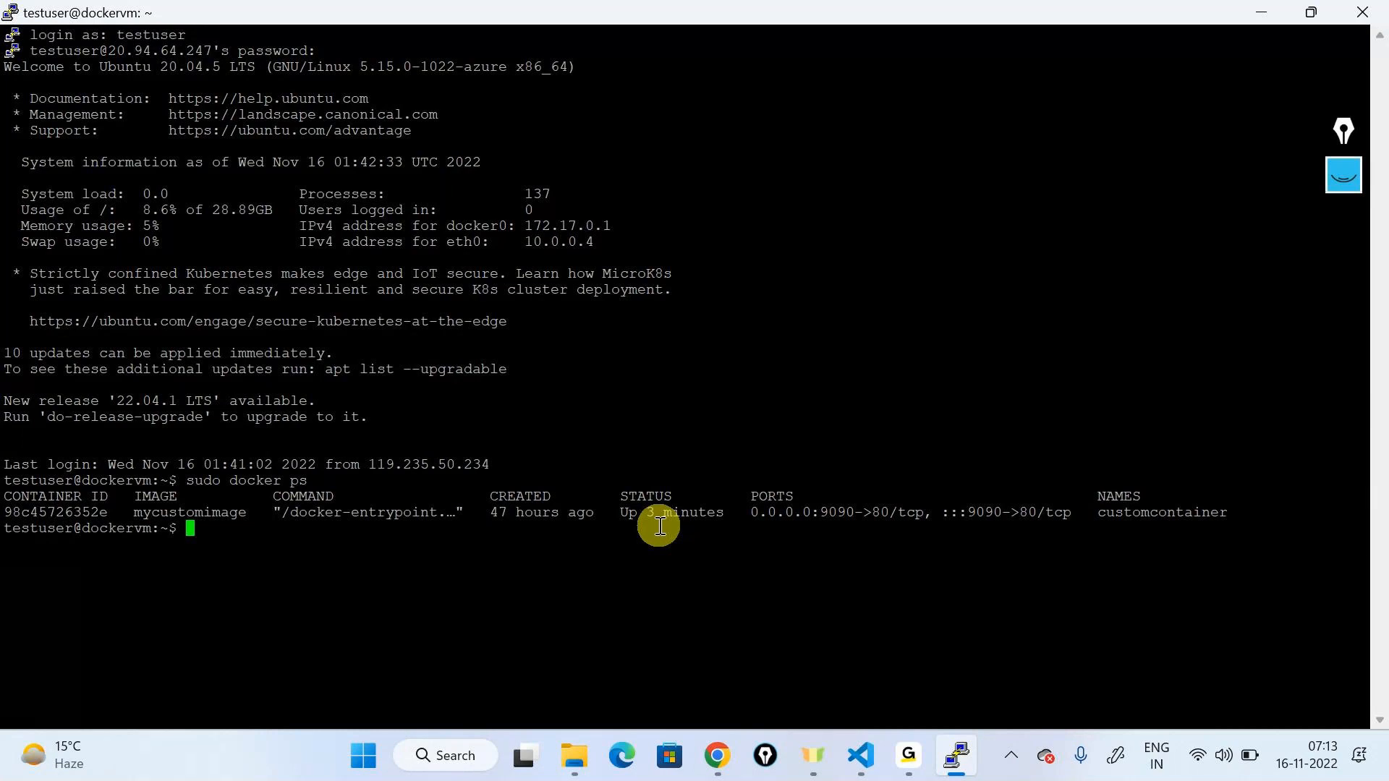
Step: Switch the PuTTY terminal font to Courier New 16-point, apply it, and run clear
right_click(896, 20)
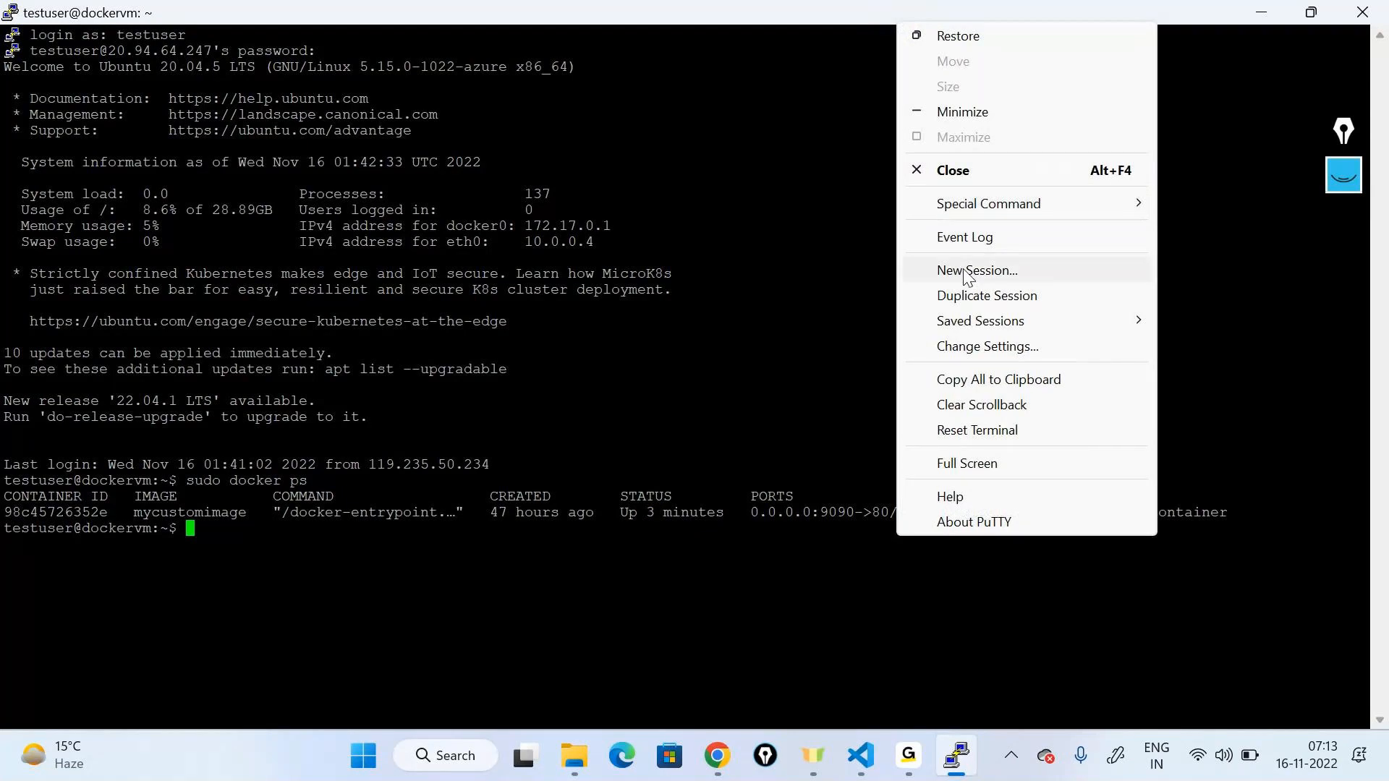
left_click(973, 347)
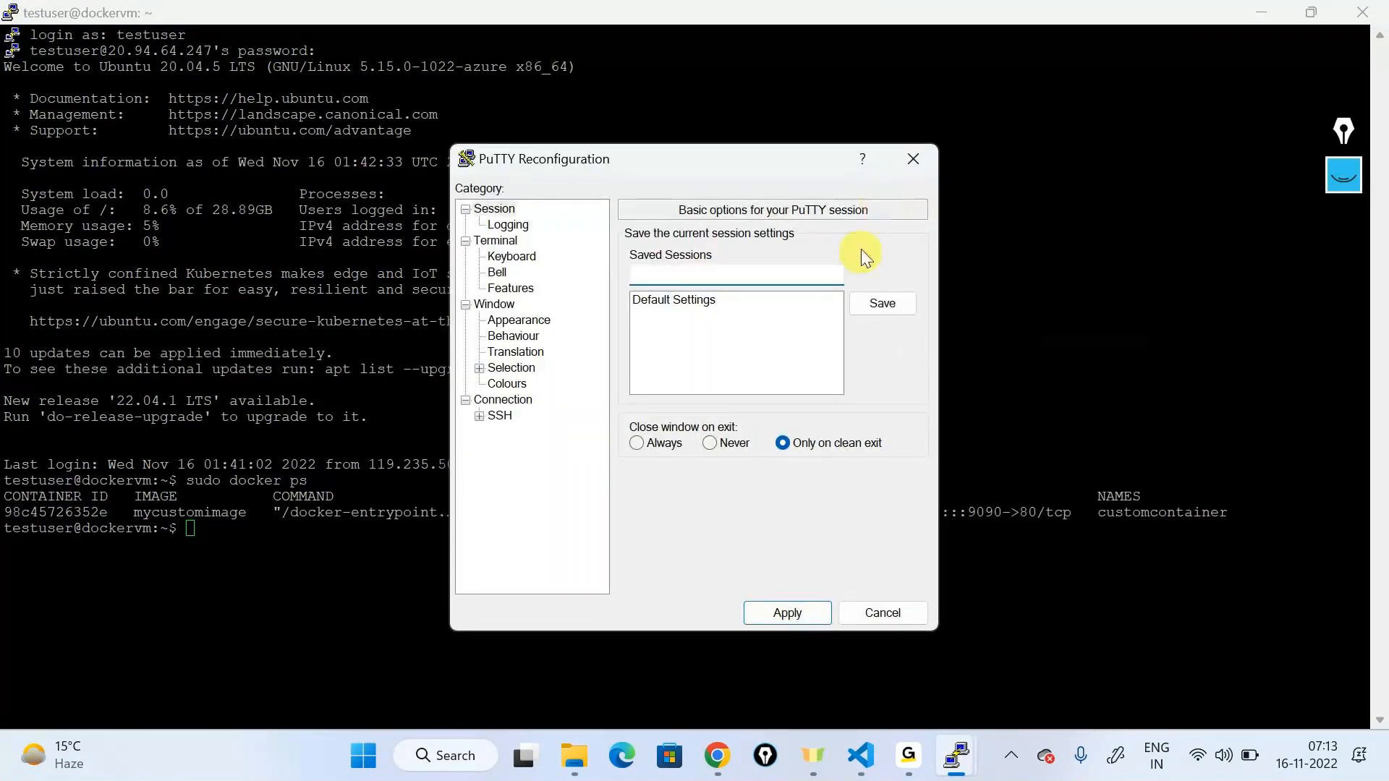
key("Escape")
right_click(880, 10)
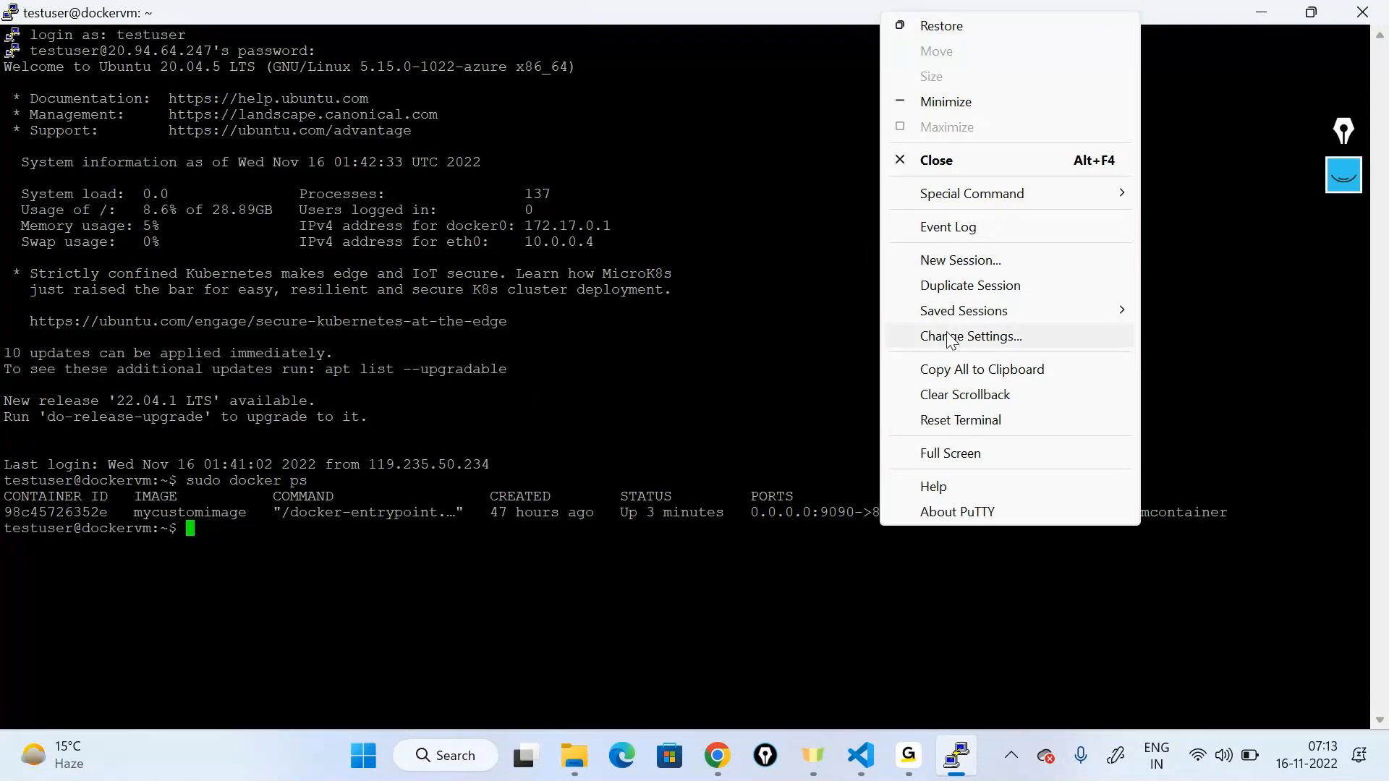
left_click(969, 336)
left_click(544, 324)
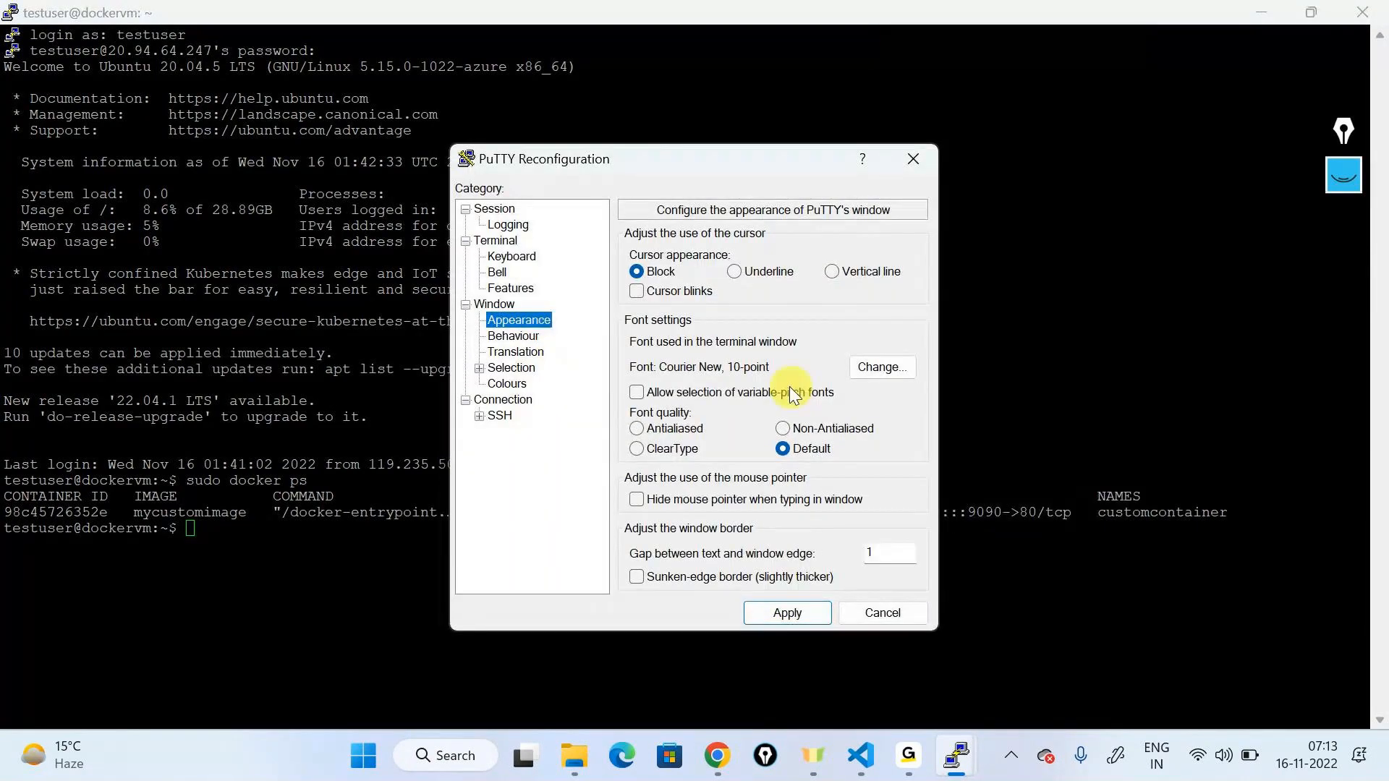
left_click(859, 368)
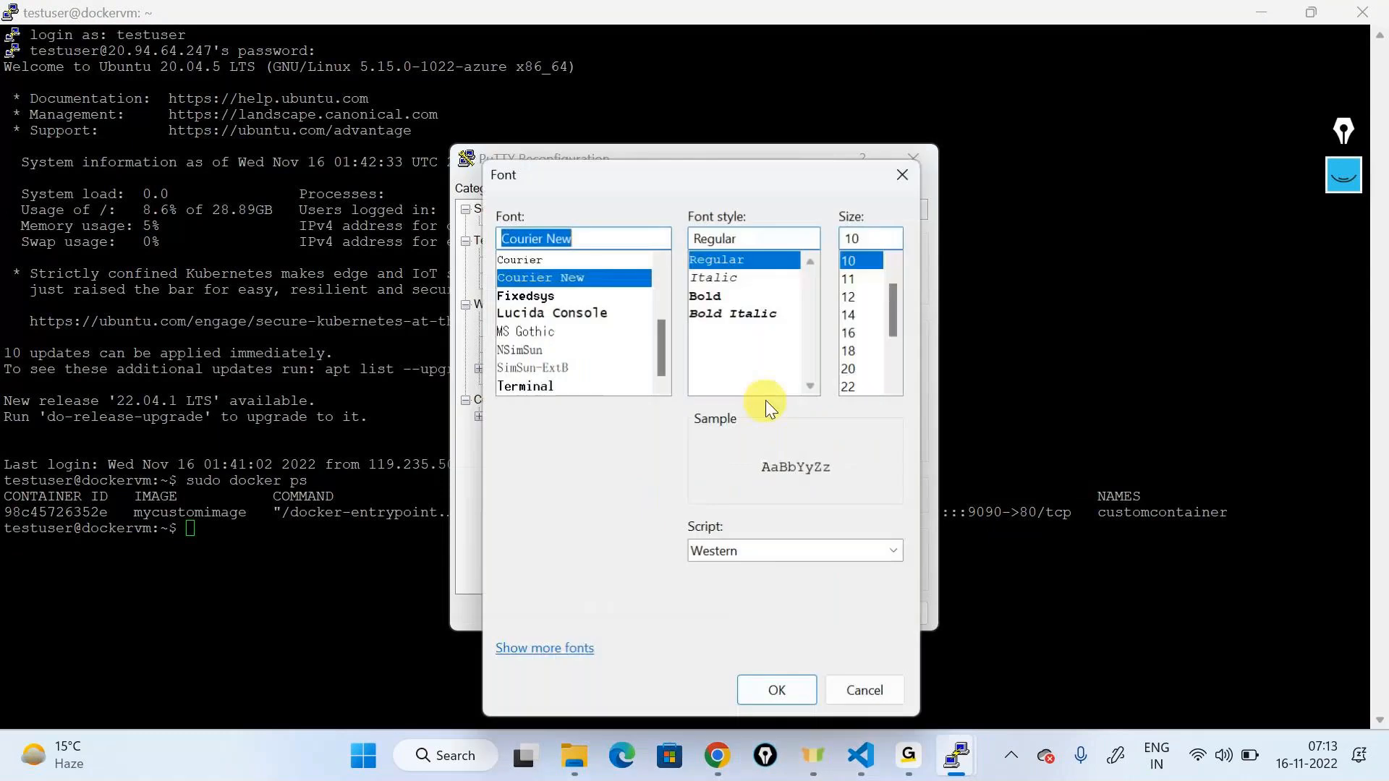
left_click(859, 349)
left_click(853, 333)
left_click(768, 692)
left_click(780, 611)
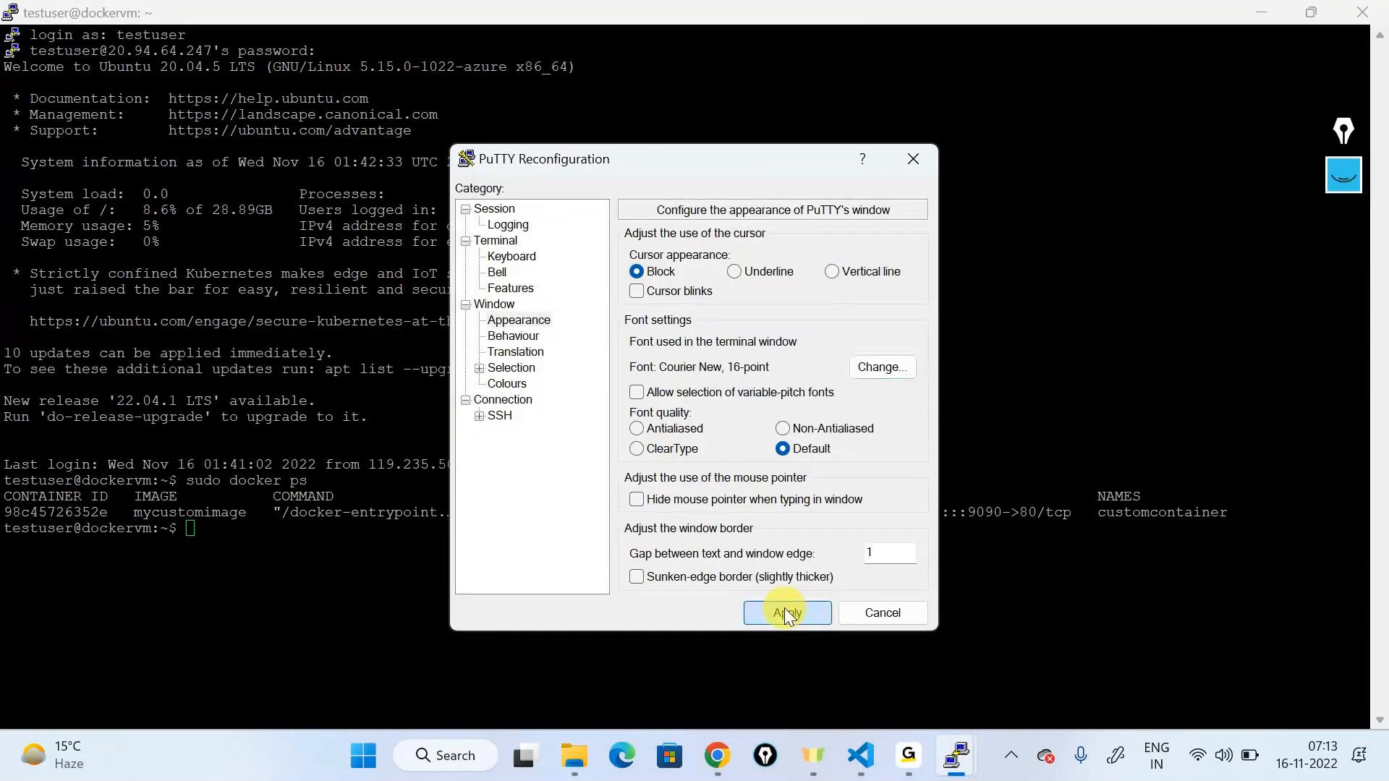
type("clear")
key("Return")
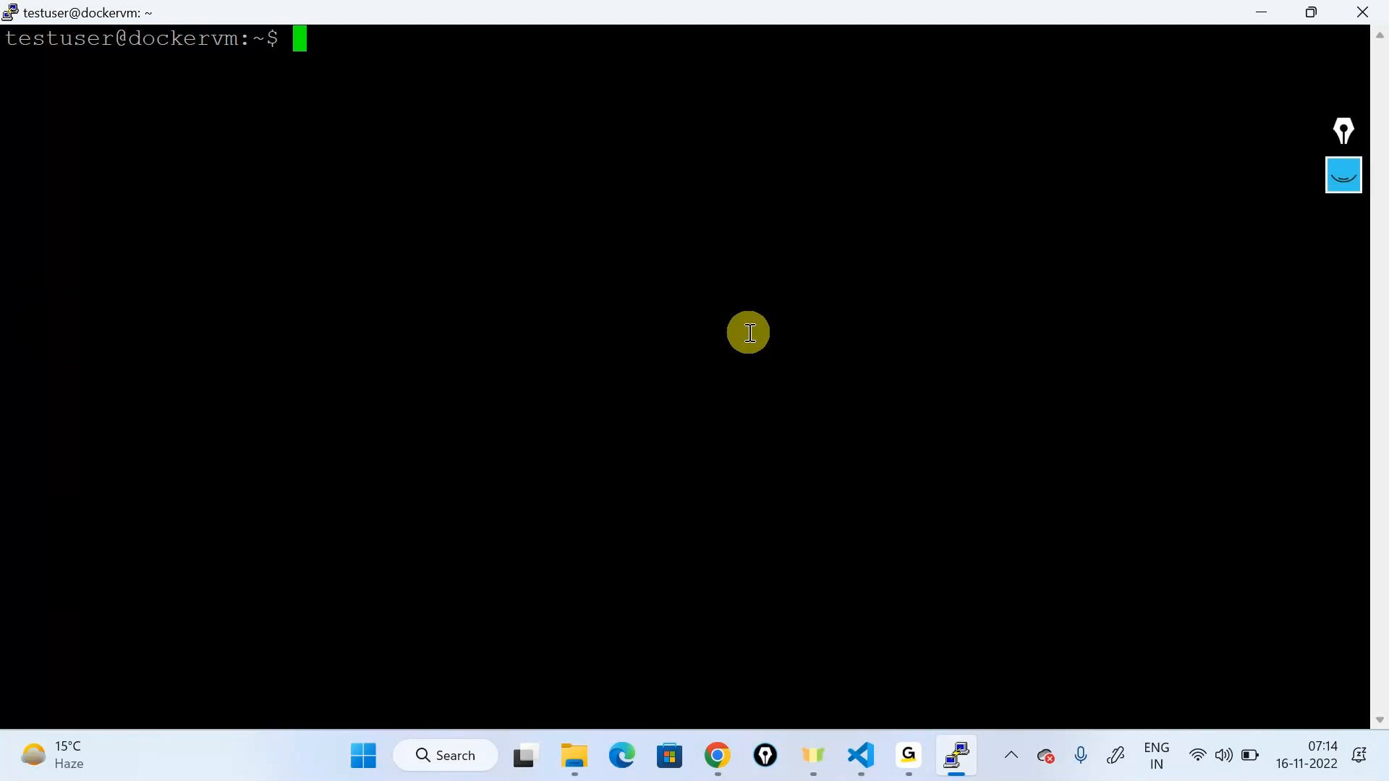
left_click_drag(297, 43, 352, 352)
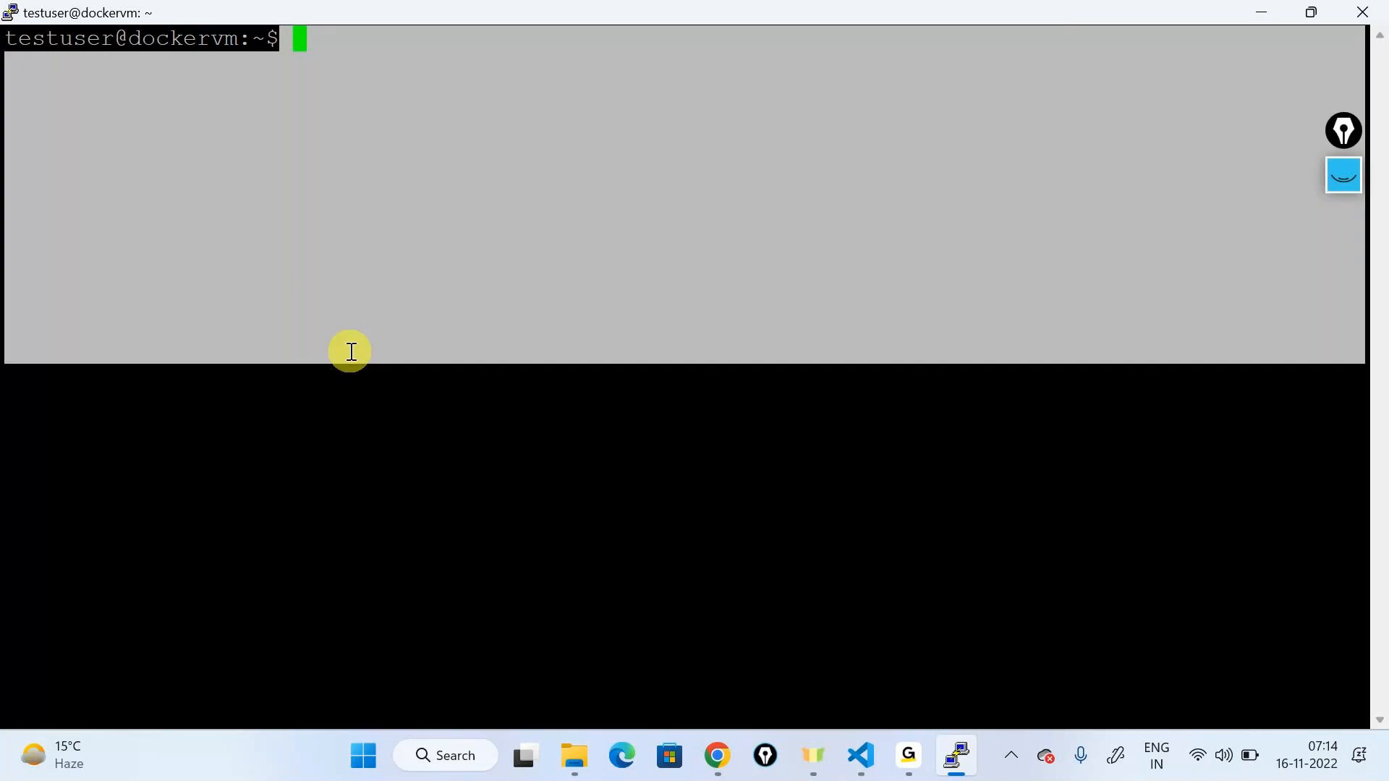
left_click(270, 259)
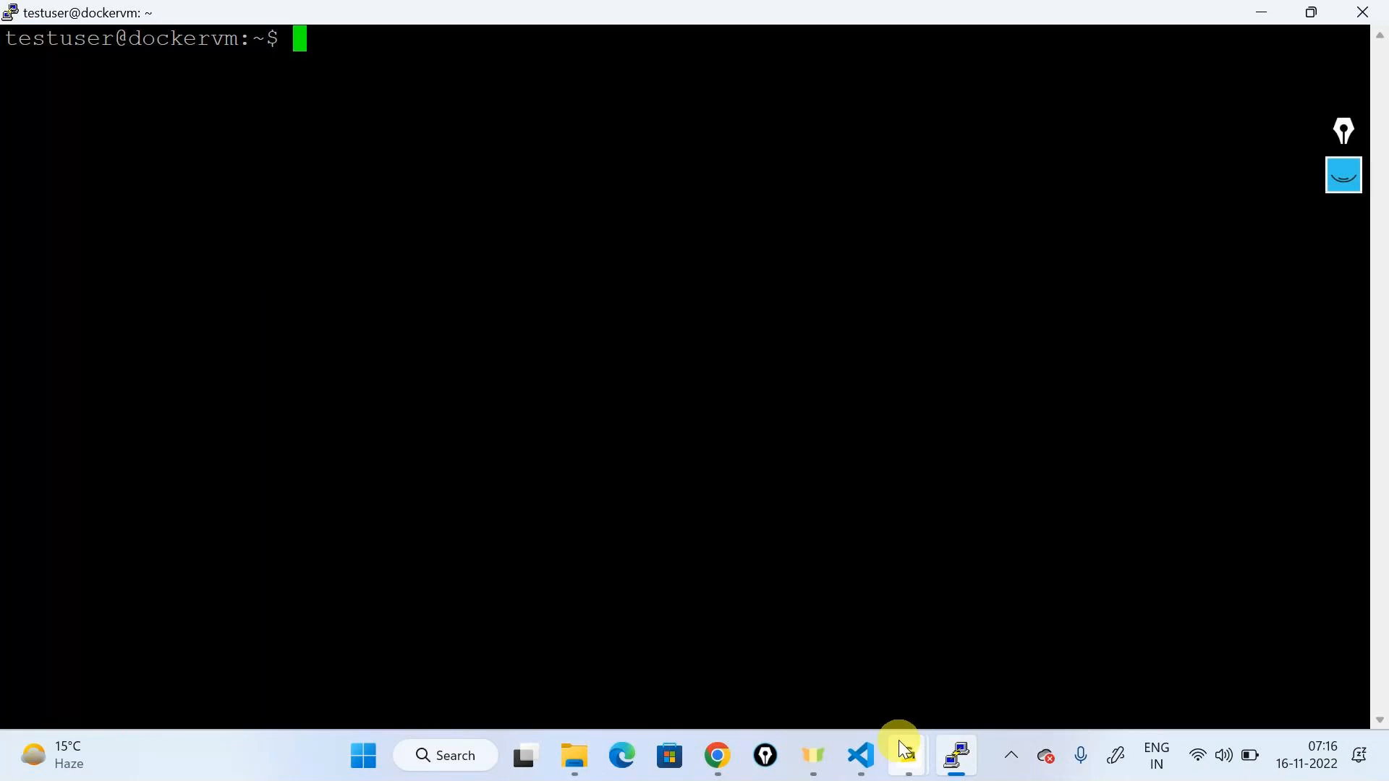
Step: Return to the terminal, then close the BBB website browser window
left_click(947, 666)
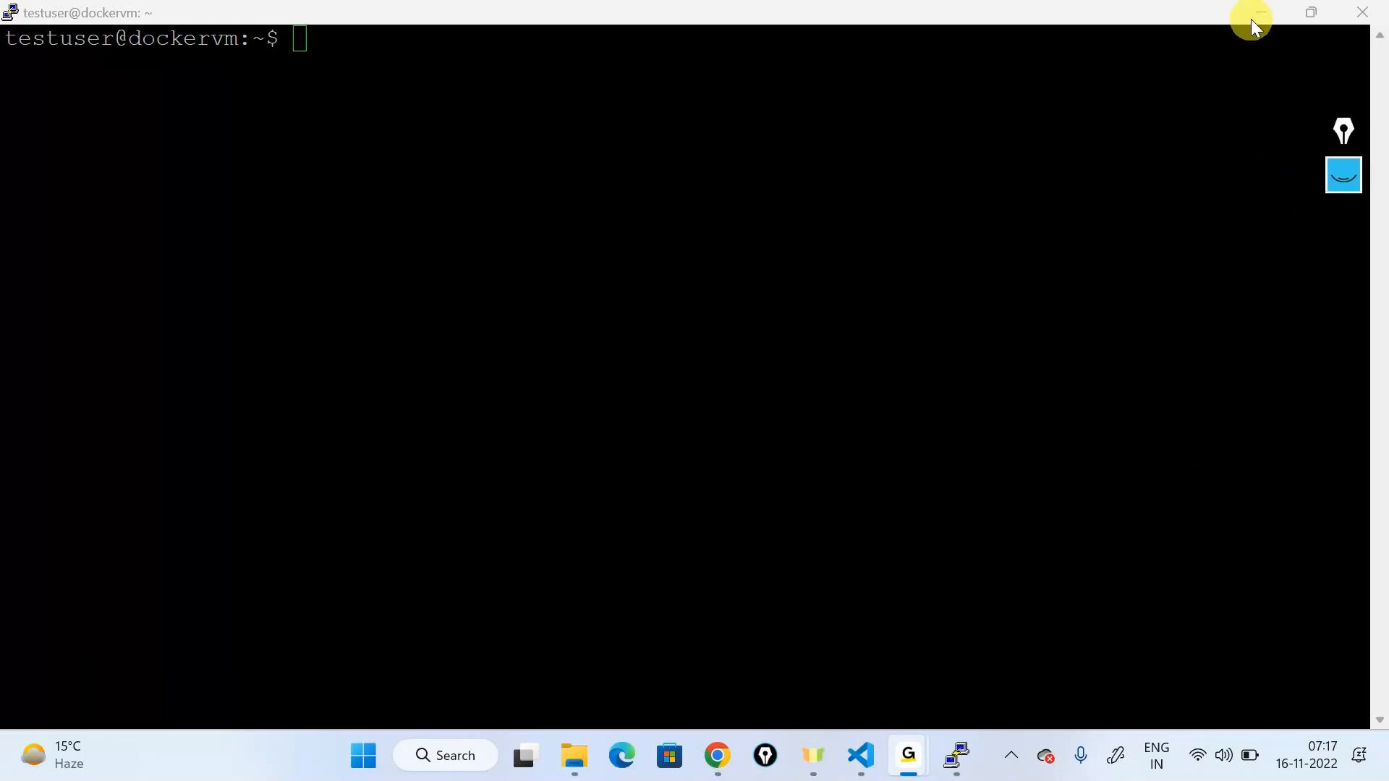
left_click(638, 115)
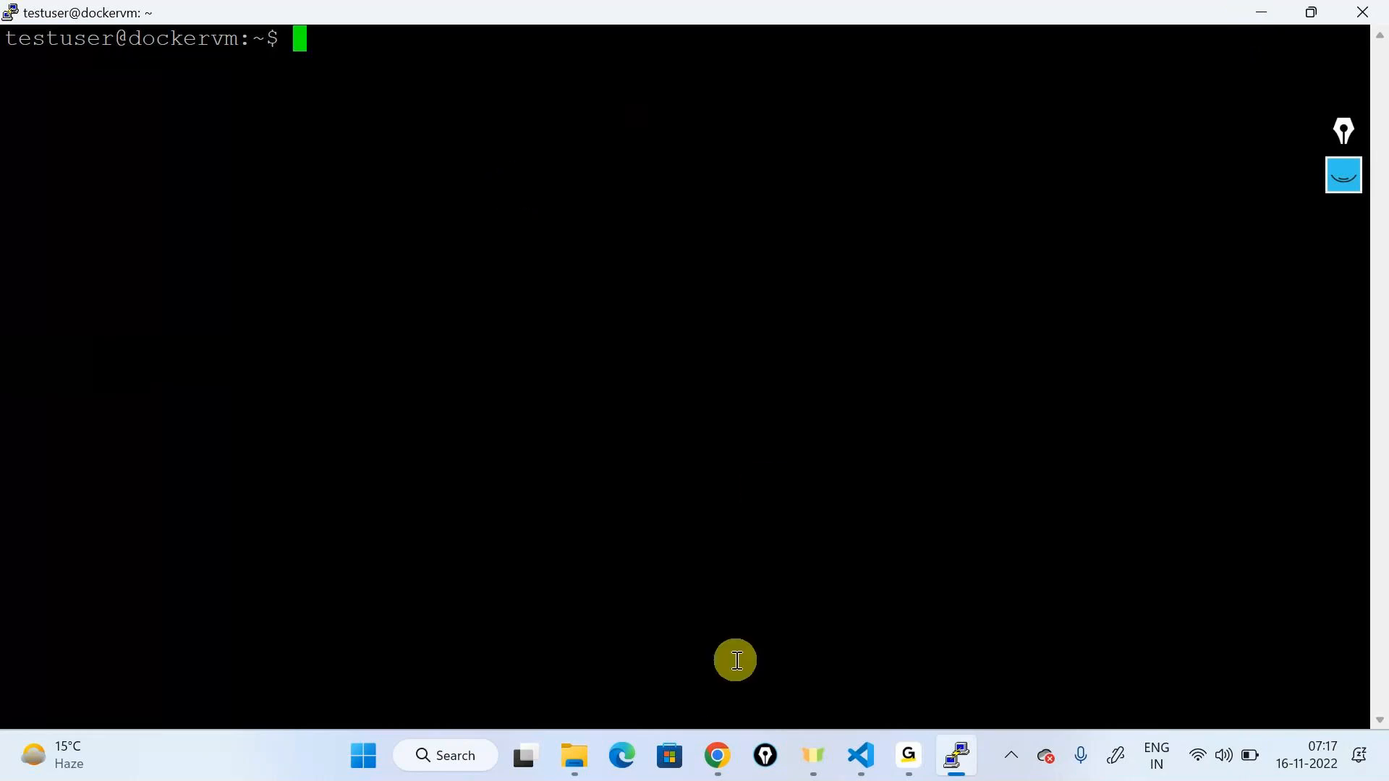
mouse_move(717, 756)
left_click(801, 604)
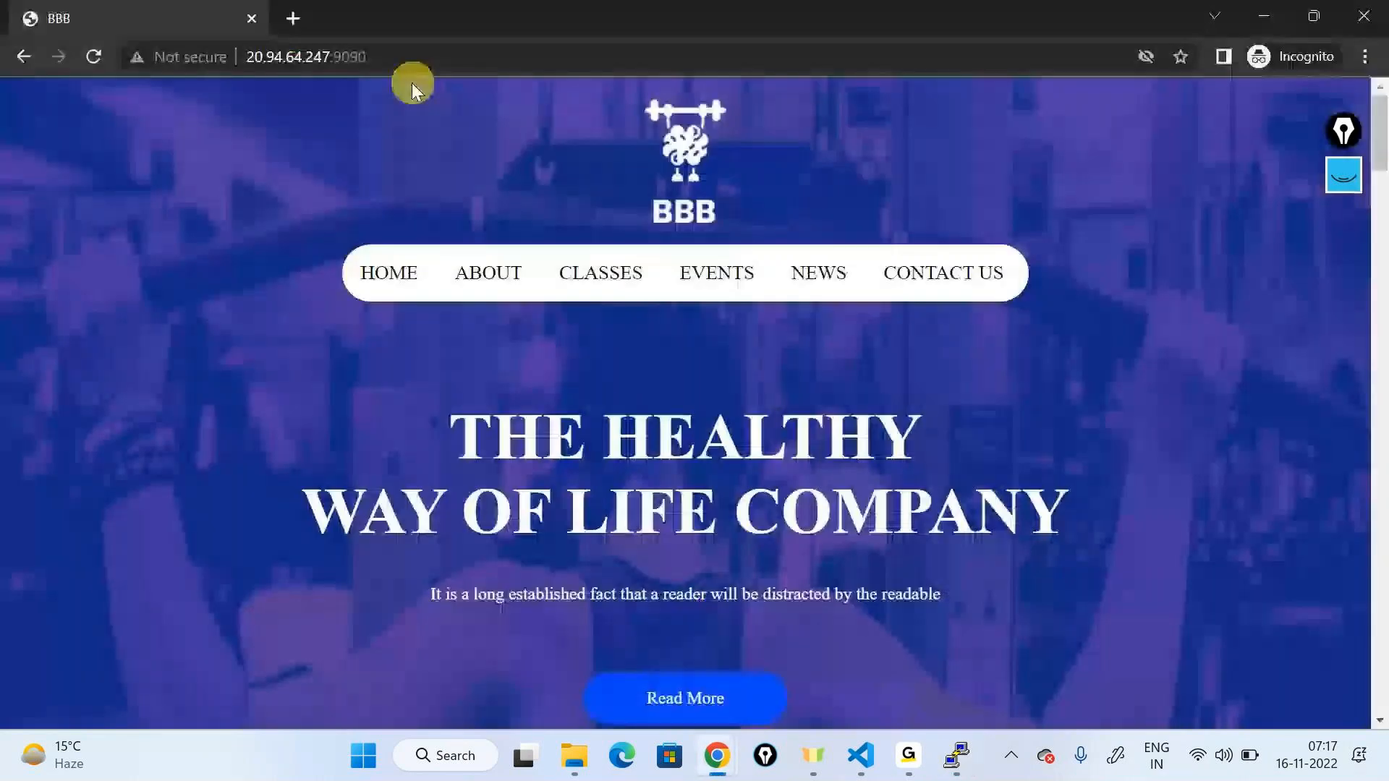
left_click(1361, 15)
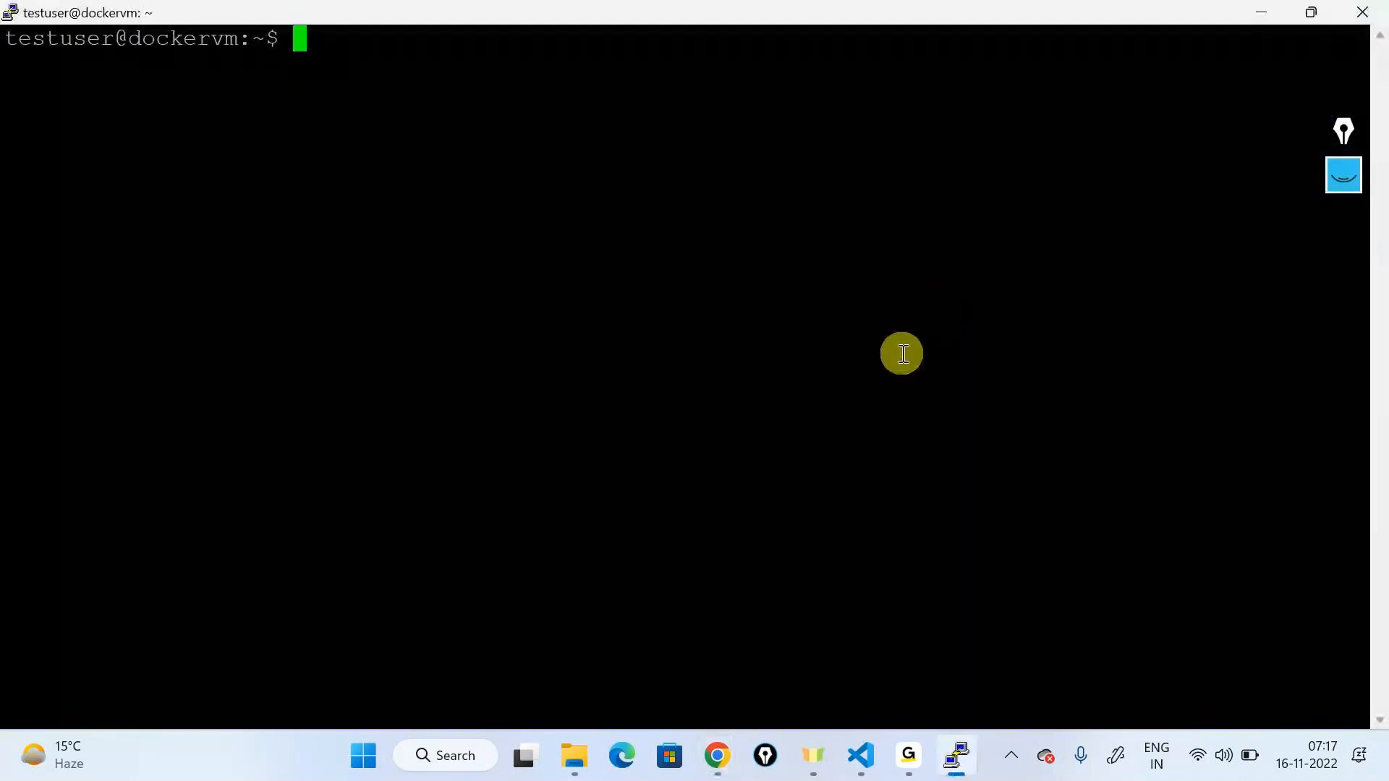
Step: Open draw.io in a new Chrome tab and decline the saved draft
left_click(703, 777)
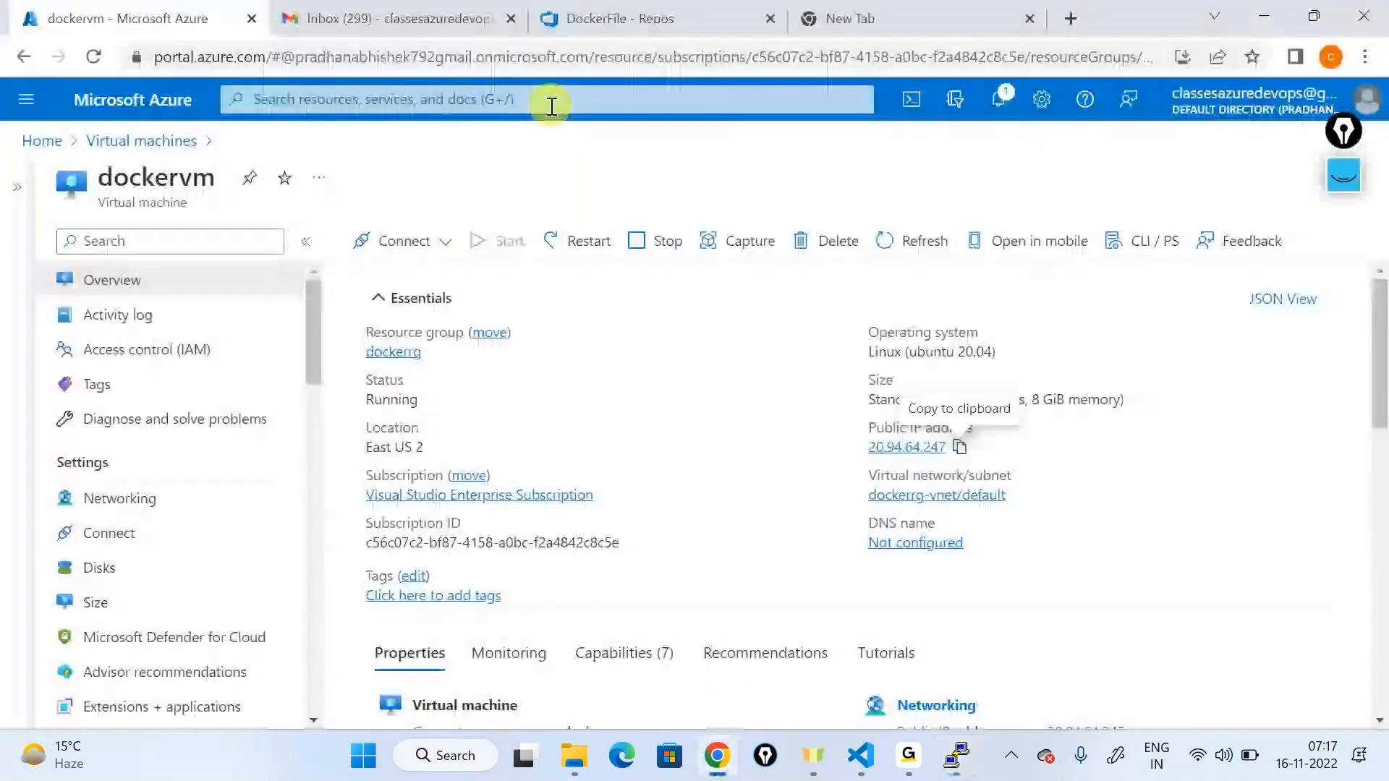
left_click(860, 15)
left_click(763, 47)
type("dra")
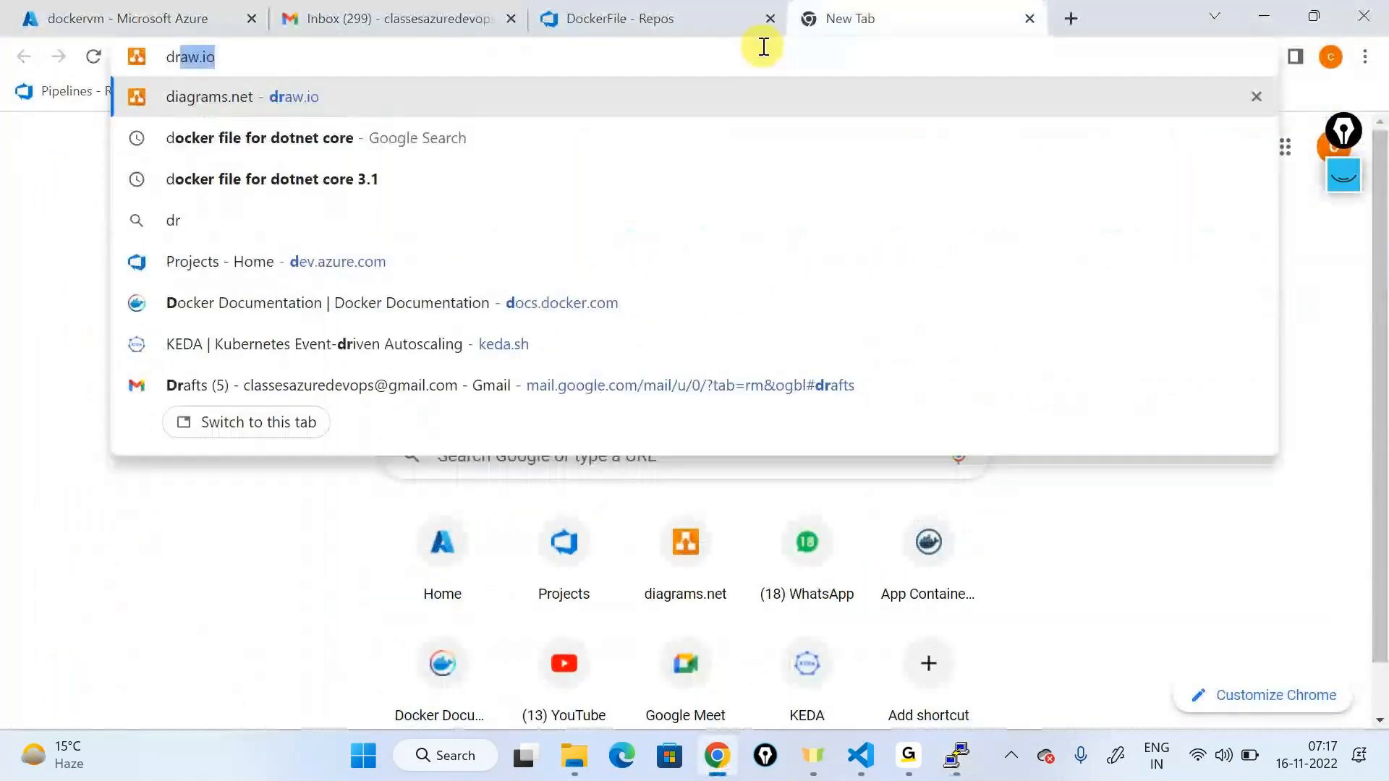
type("w.io")
key("Return")
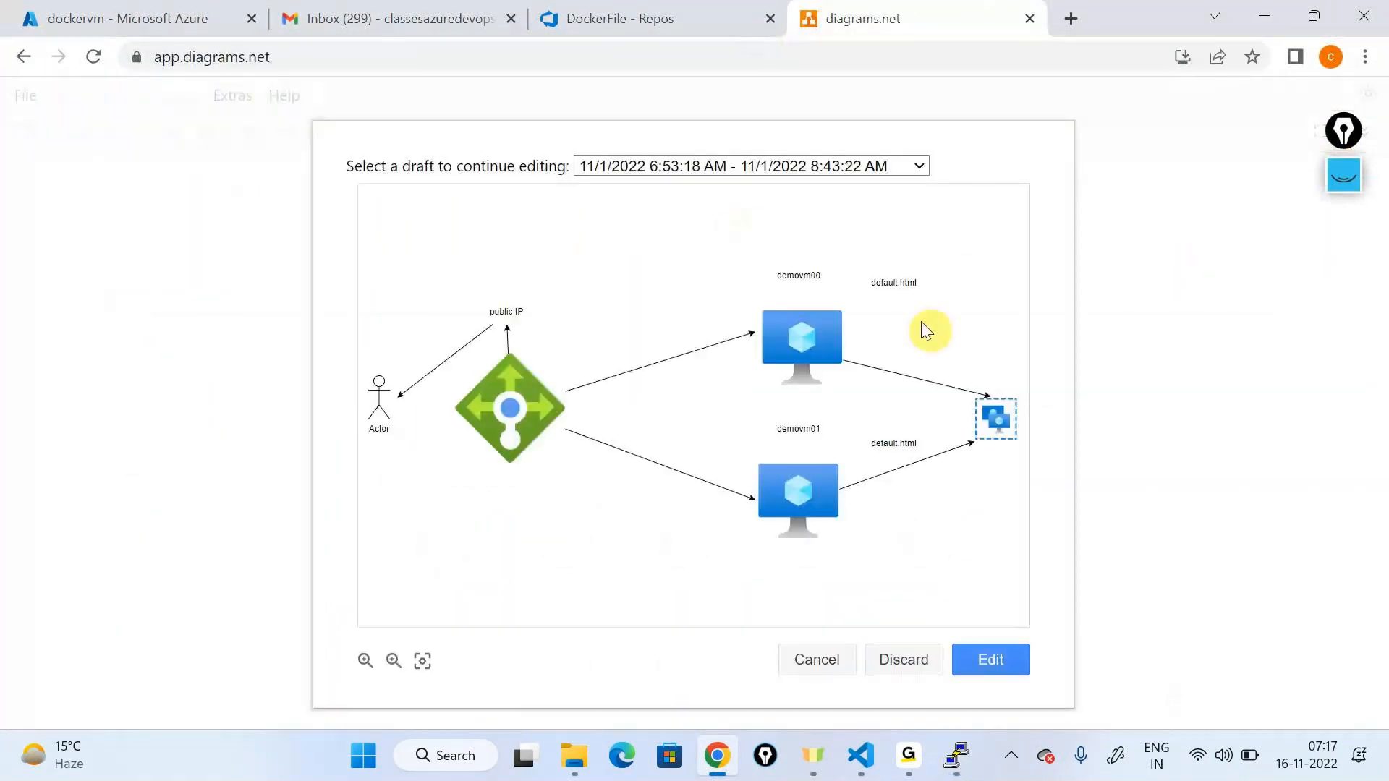
left_click(836, 665)
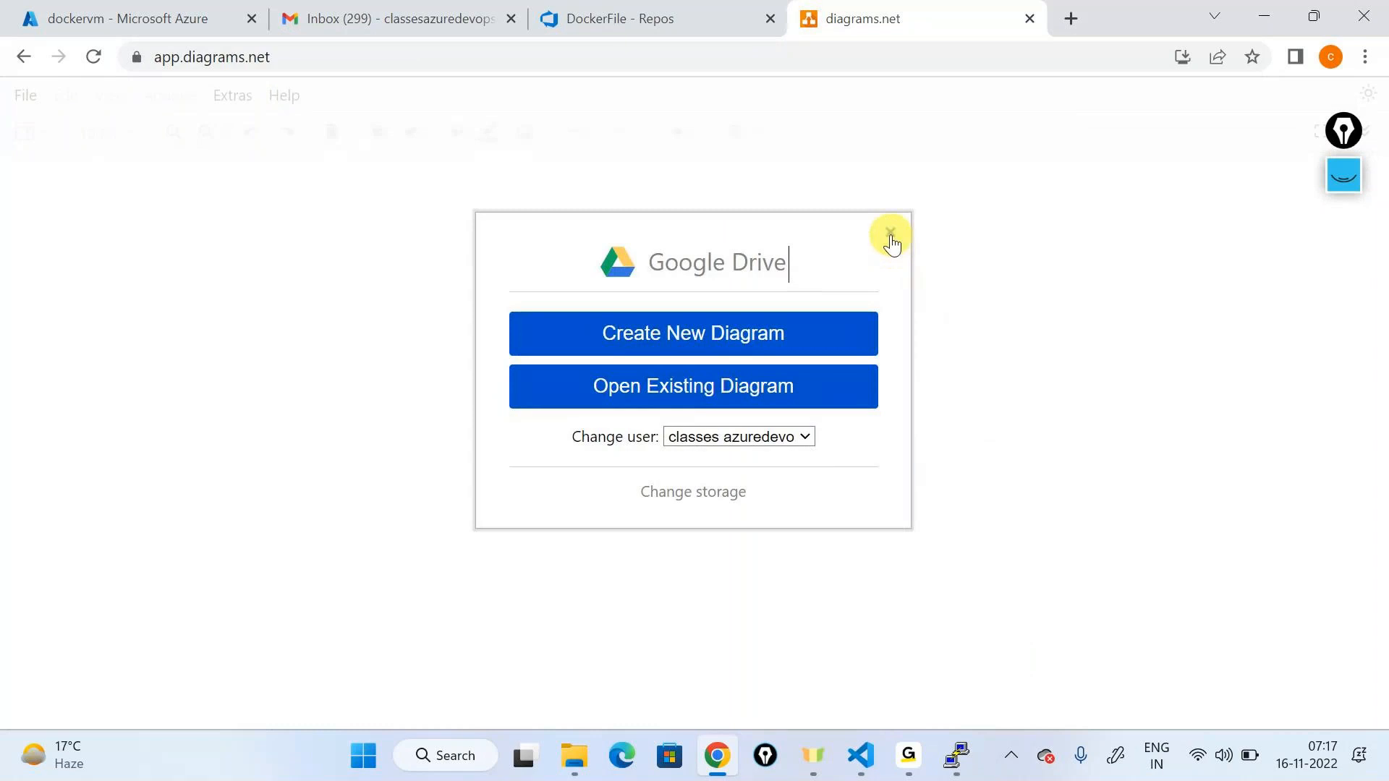
Step: Start a blank diagram with straight waypoints and add a one-line '.NET program' text label
left_click(891, 233)
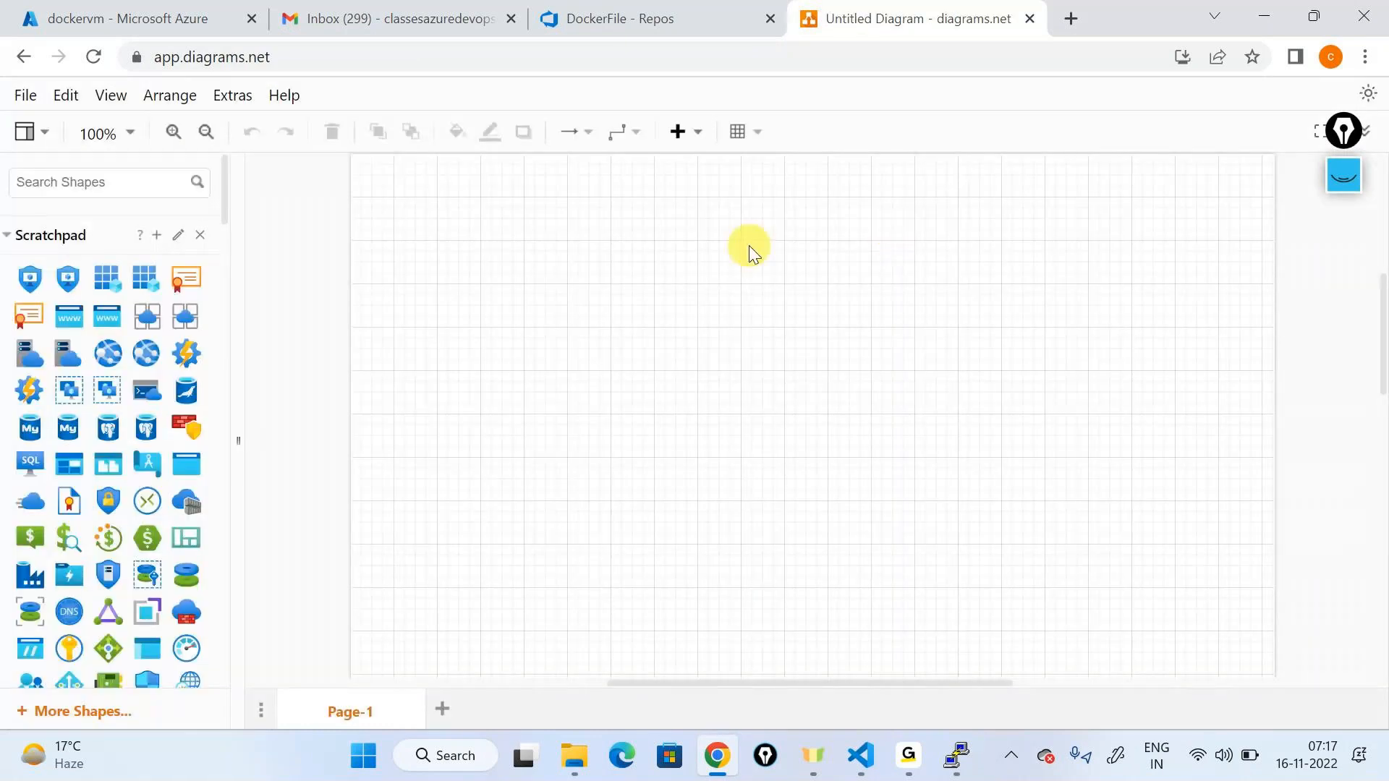
left_click(623, 132)
left_click(621, 193)
scroll(186, 438, "down", 3)
scroll(186, 441, "down", 6)
left_click_drag(30, 460, 793, 210)
type(".NET program")
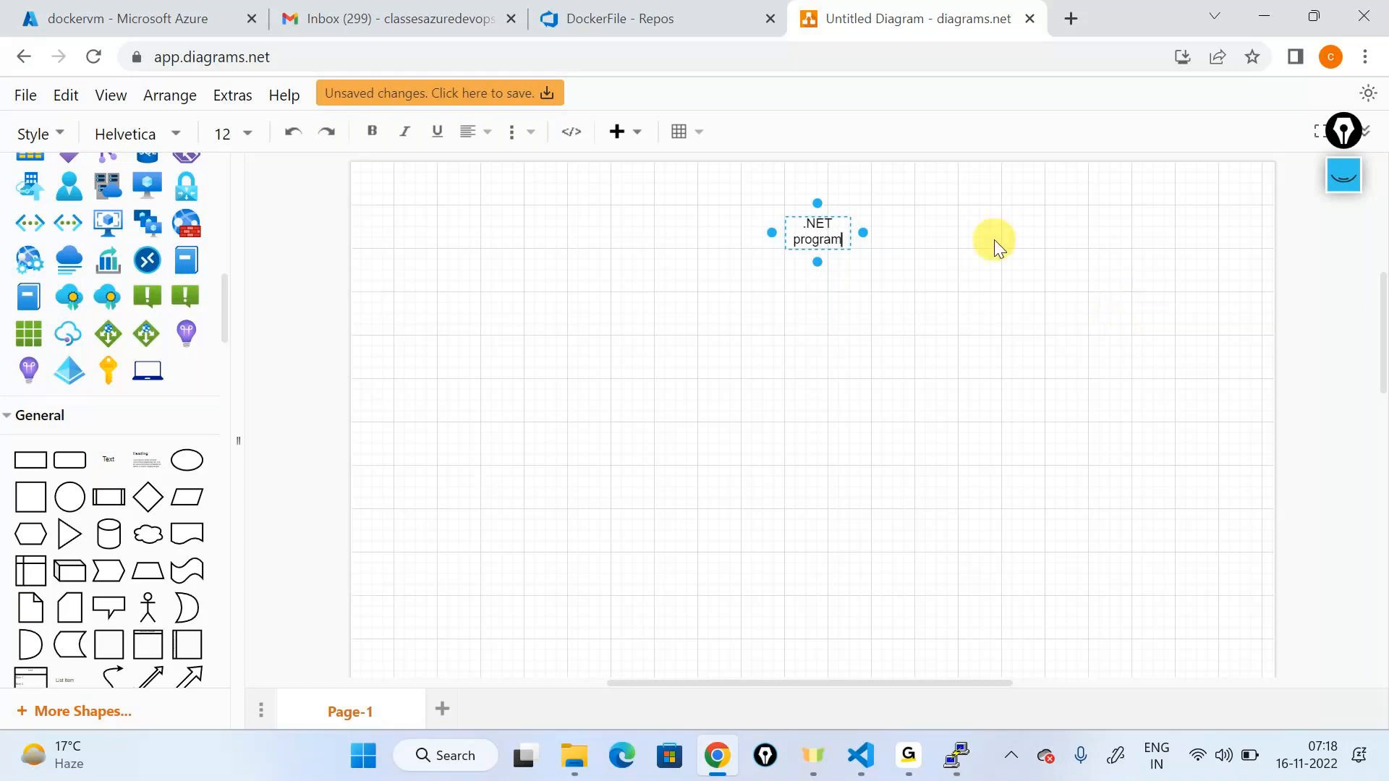
left_click_drag(863, 232, 964, 232)
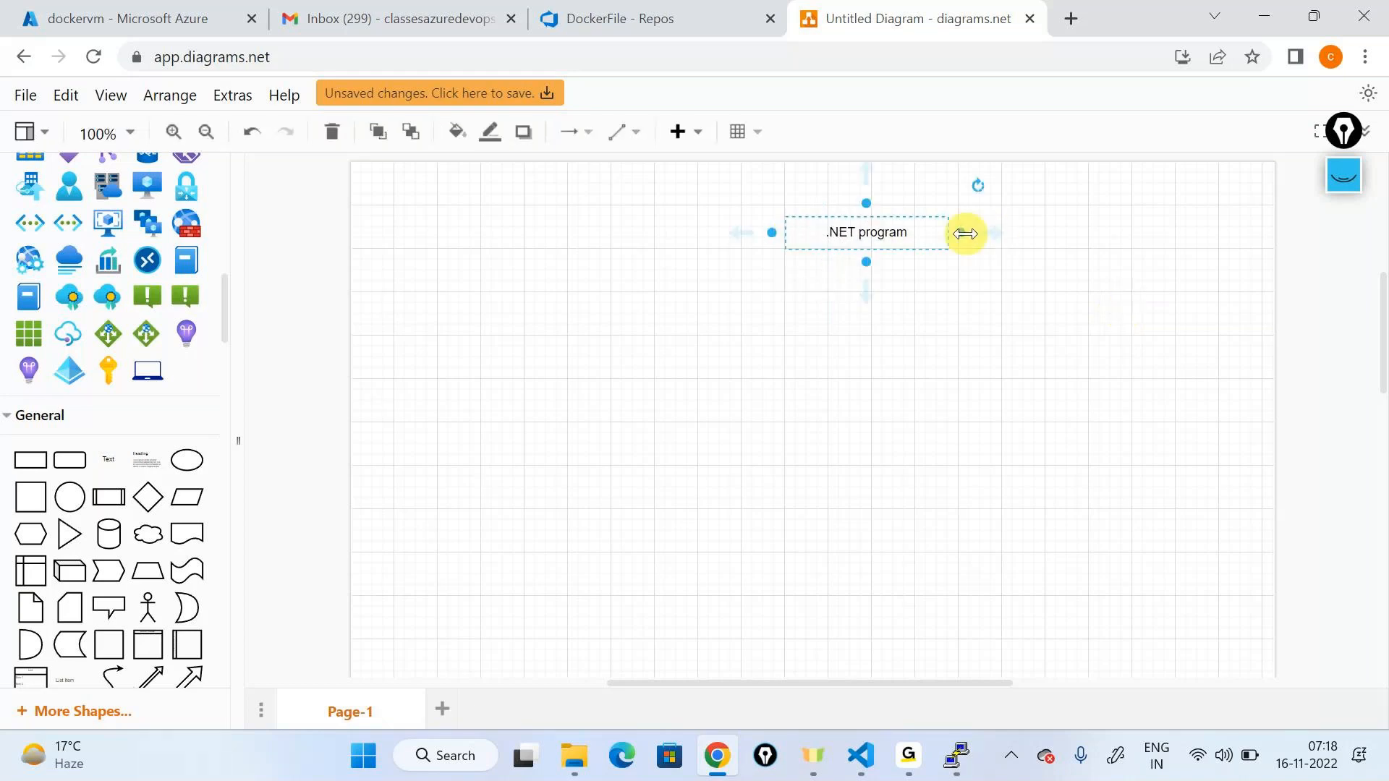
left_click(1161, 270)
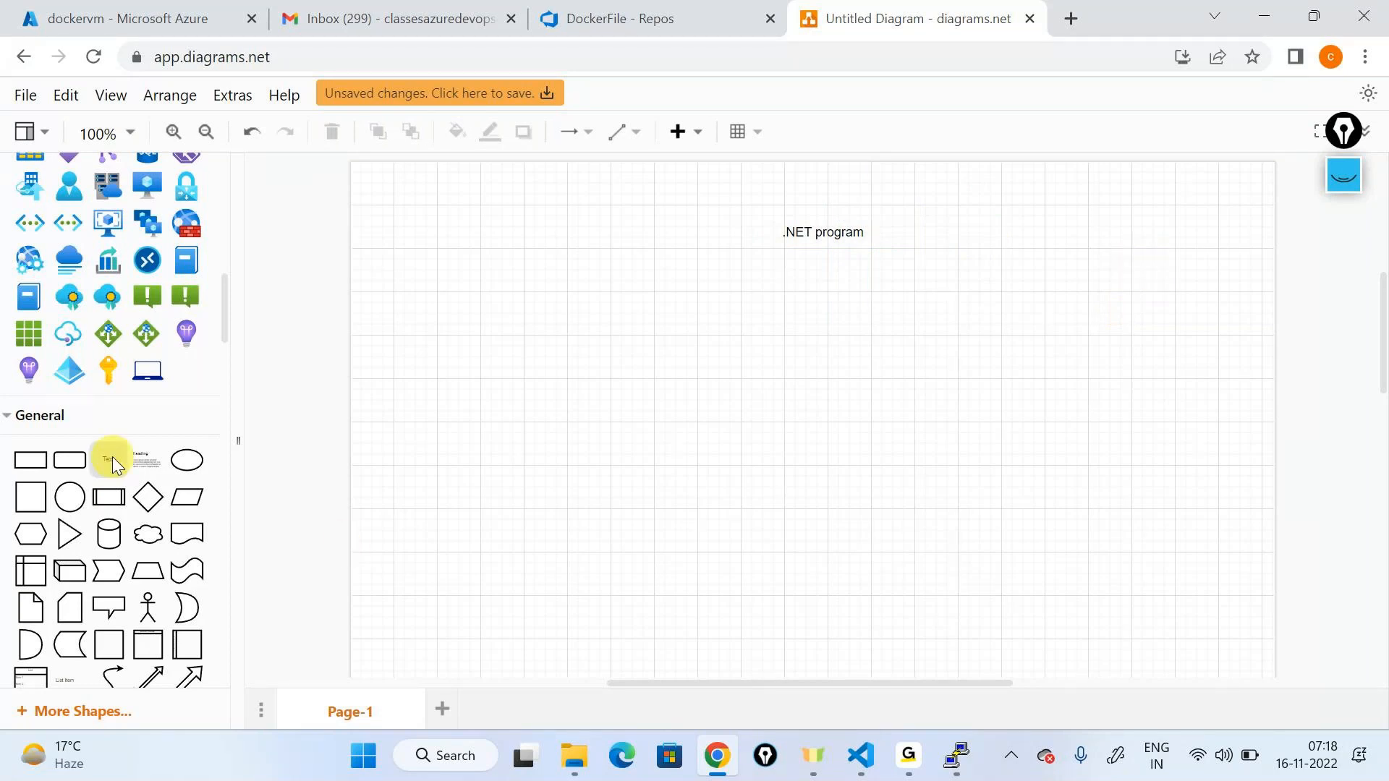
Step: Add 'Code' and 'Dockerfile' text labels to the canvas
left_click_drag(110, 459, 447, 361)
type("Code")
left_click(661, 362)
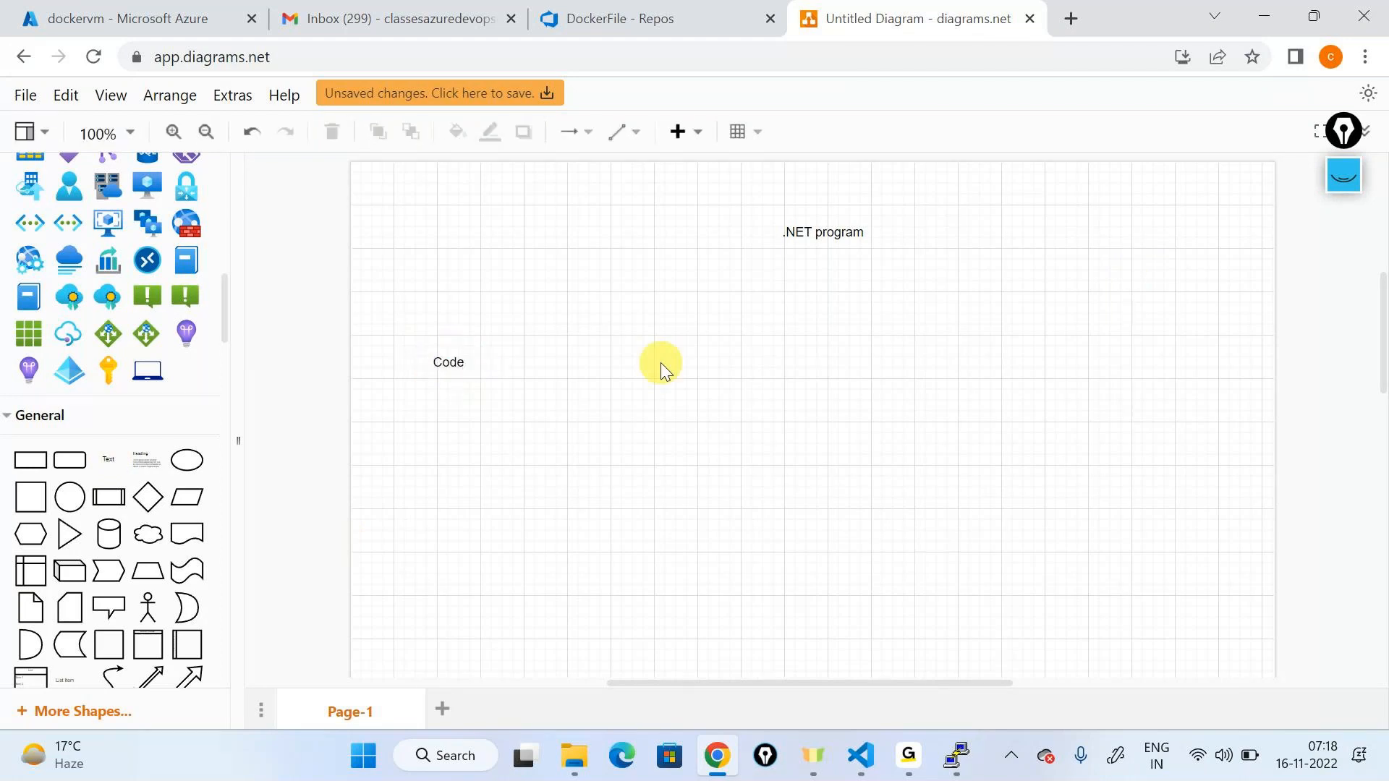
left_click_drag(136, 456, 405, 422)
type("Do")
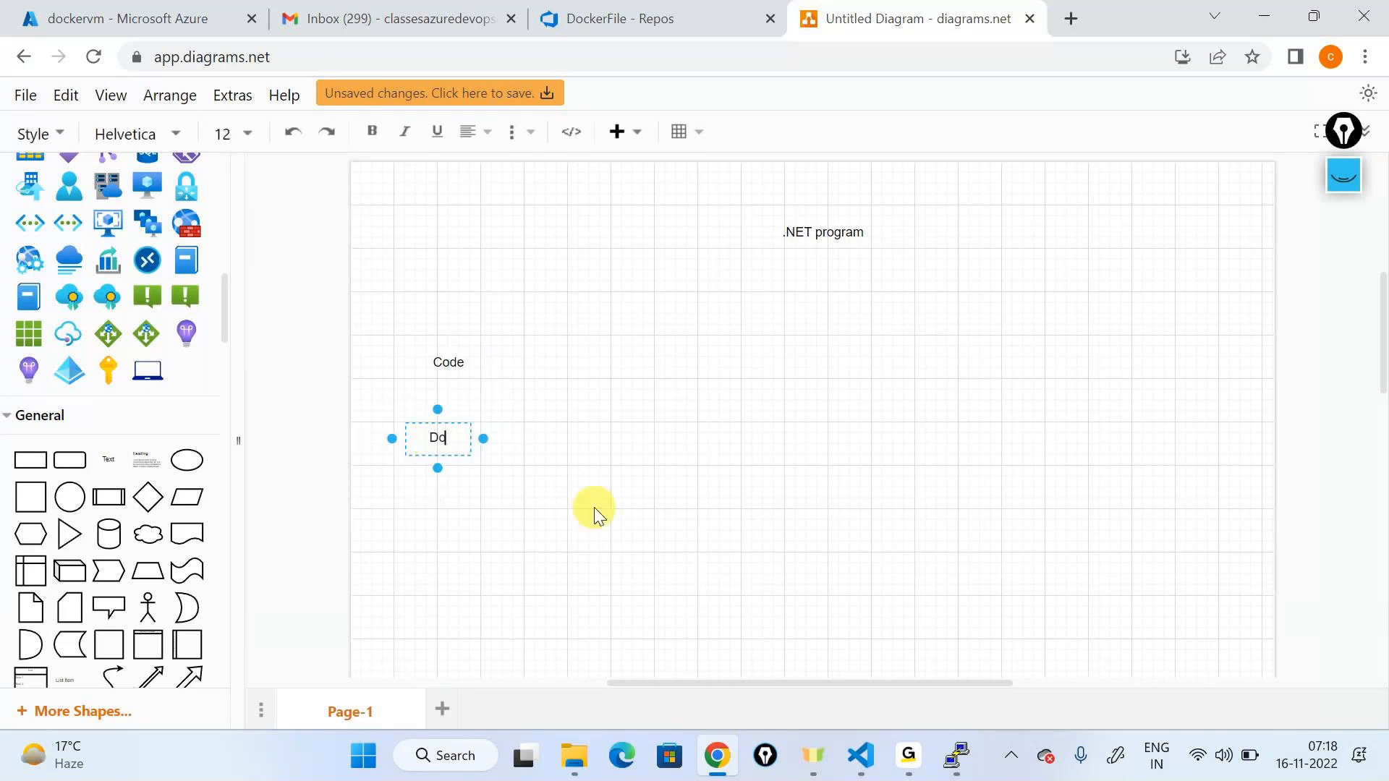
type("ckerfile")
left_click_drag(431, 432, 442, 428)
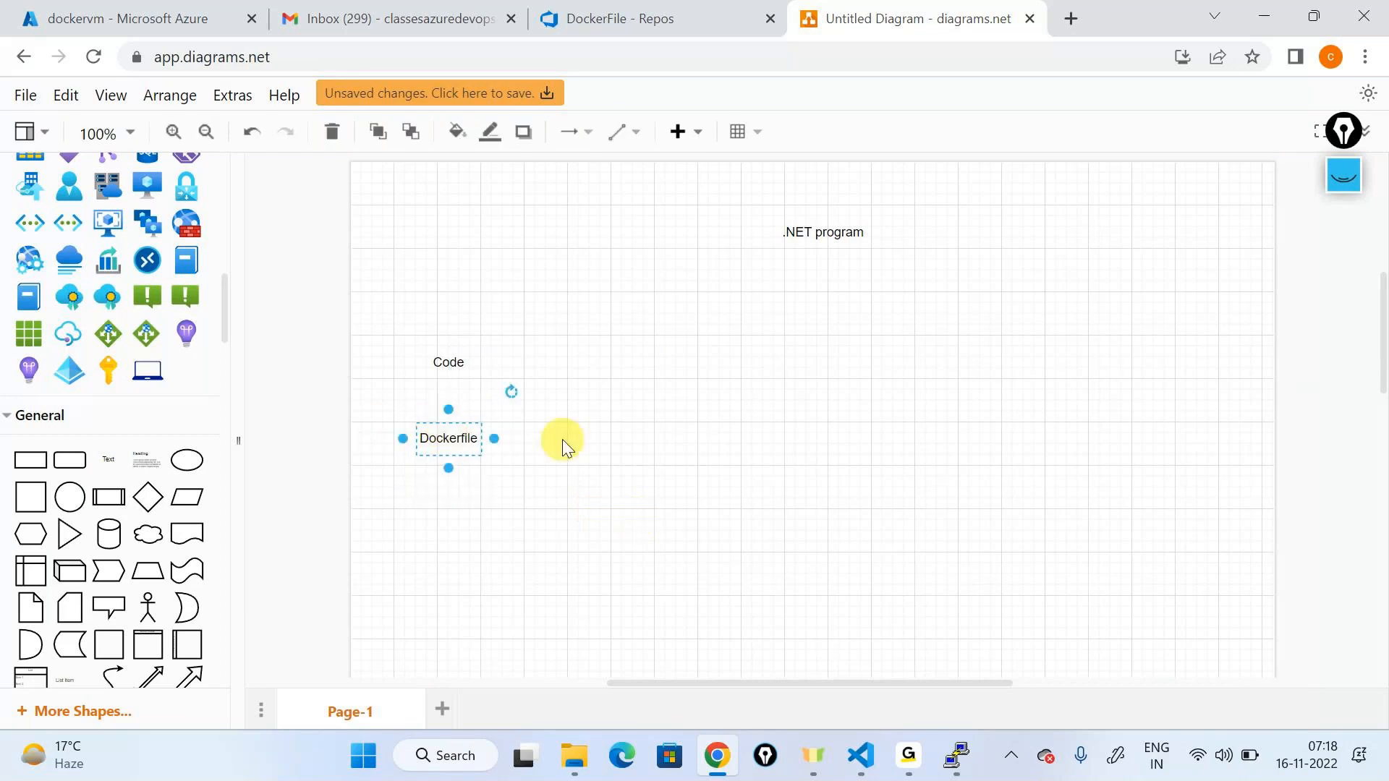
left_click(563, 446)
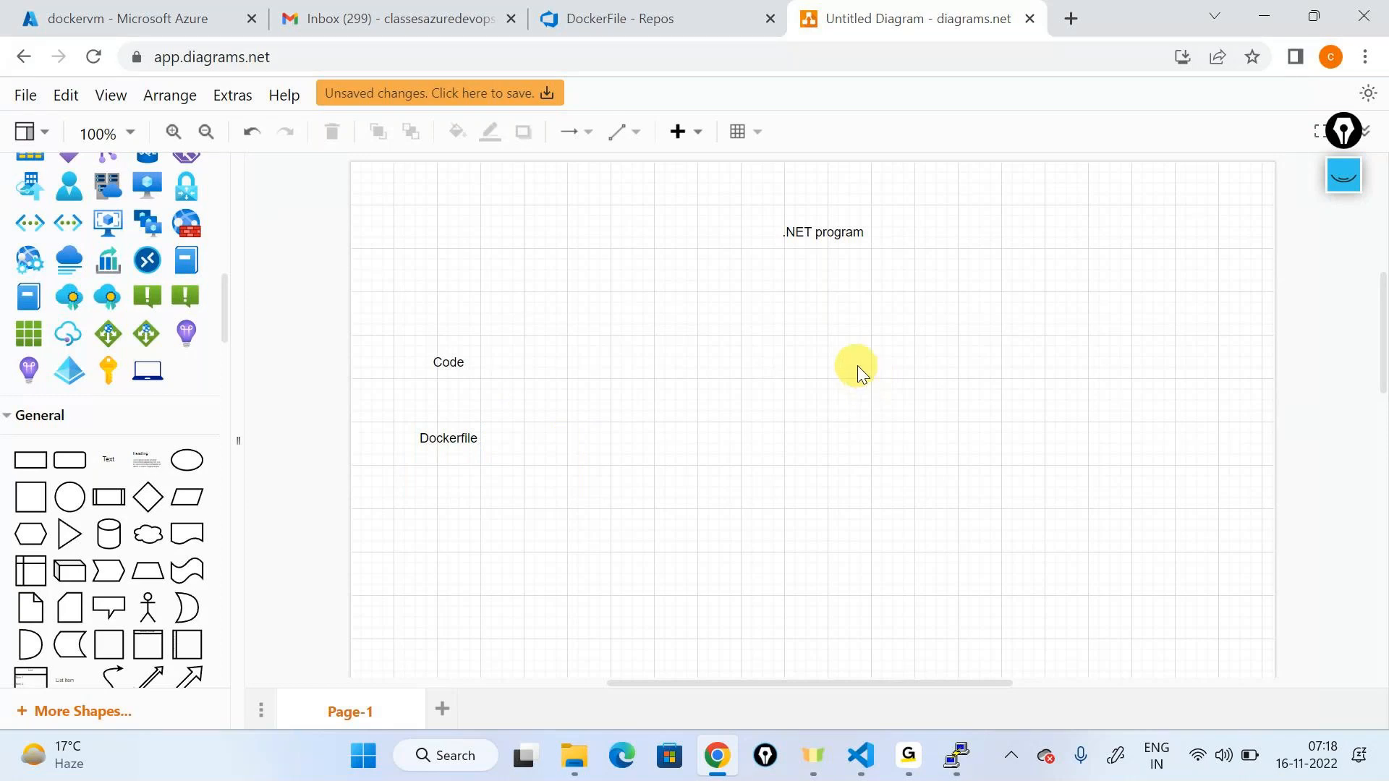
Step: Switch to the code repository and open its dotcoresampleapp folder
left_click(705, 18)
left_click(591, 104)
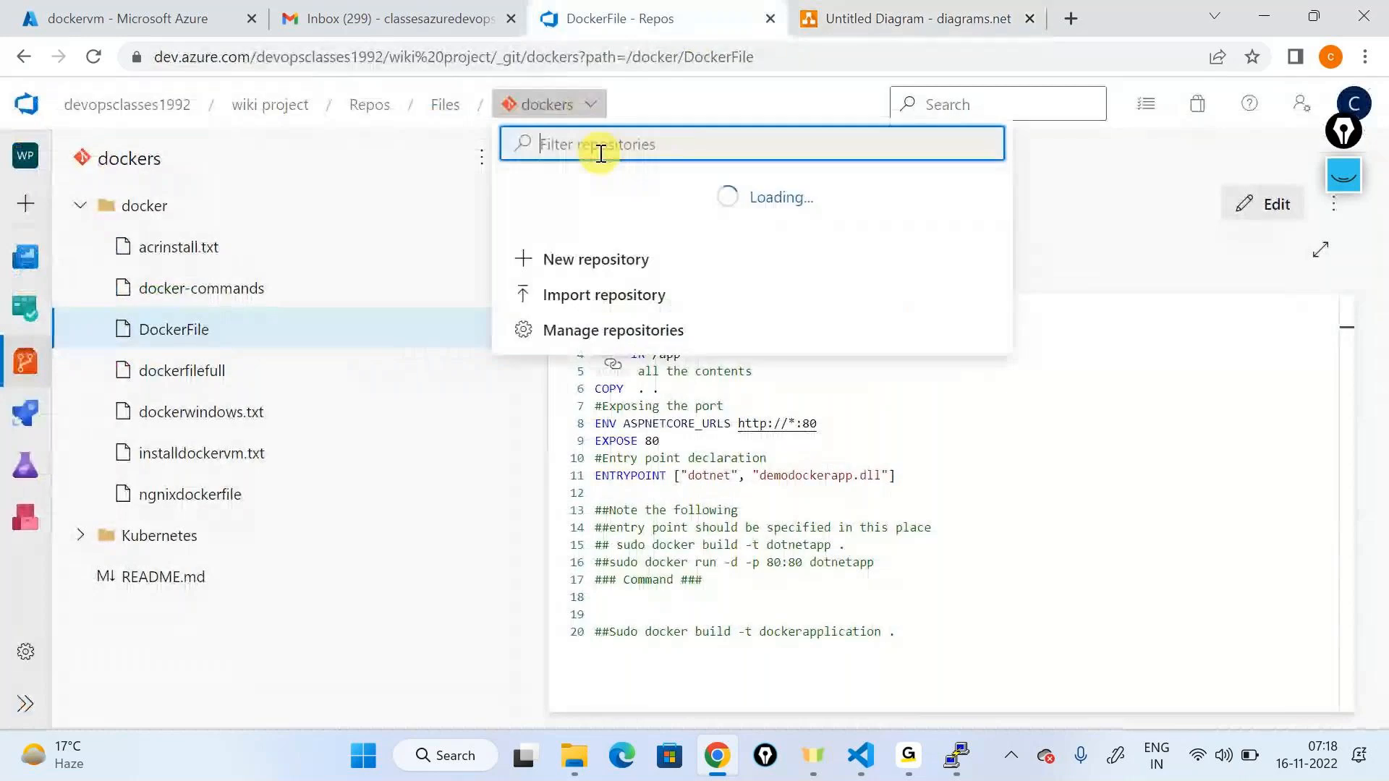
type("code")
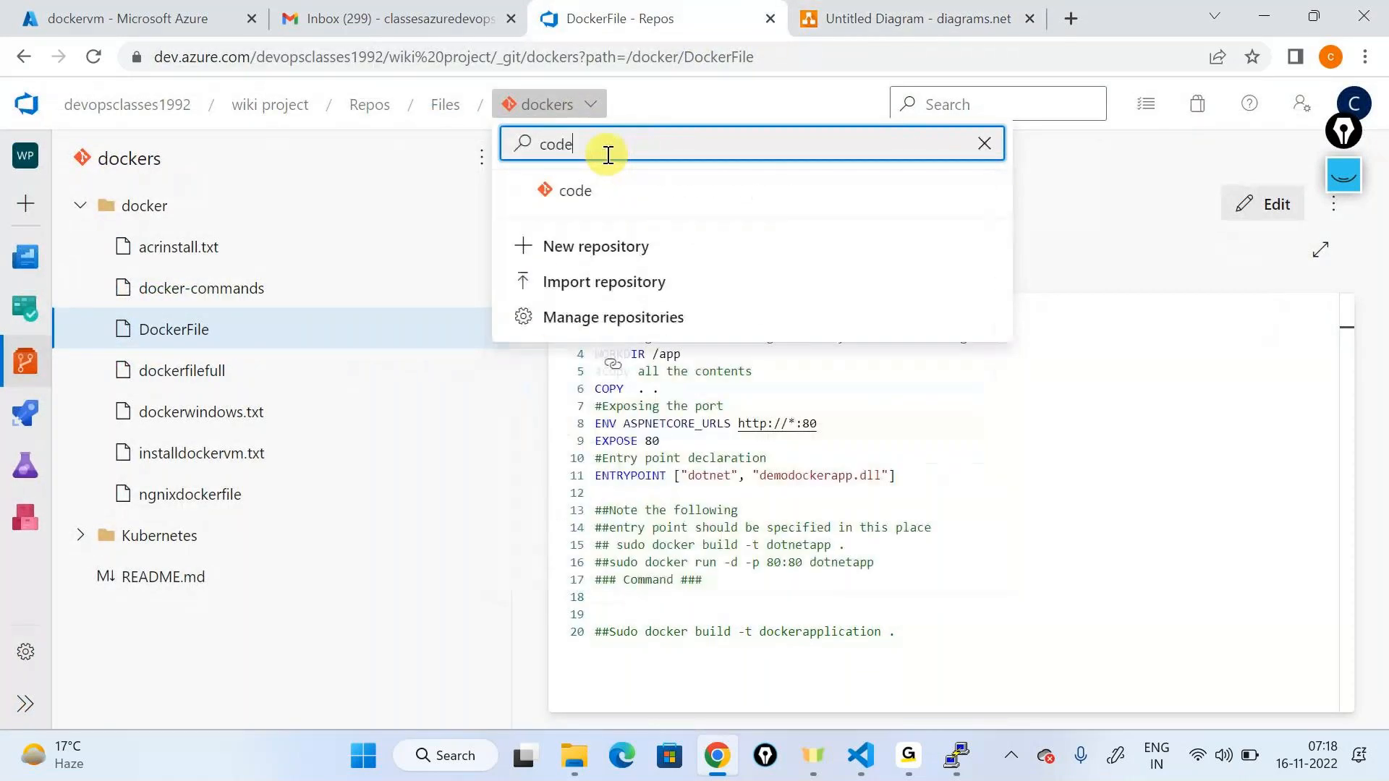
left_click(651, 188)
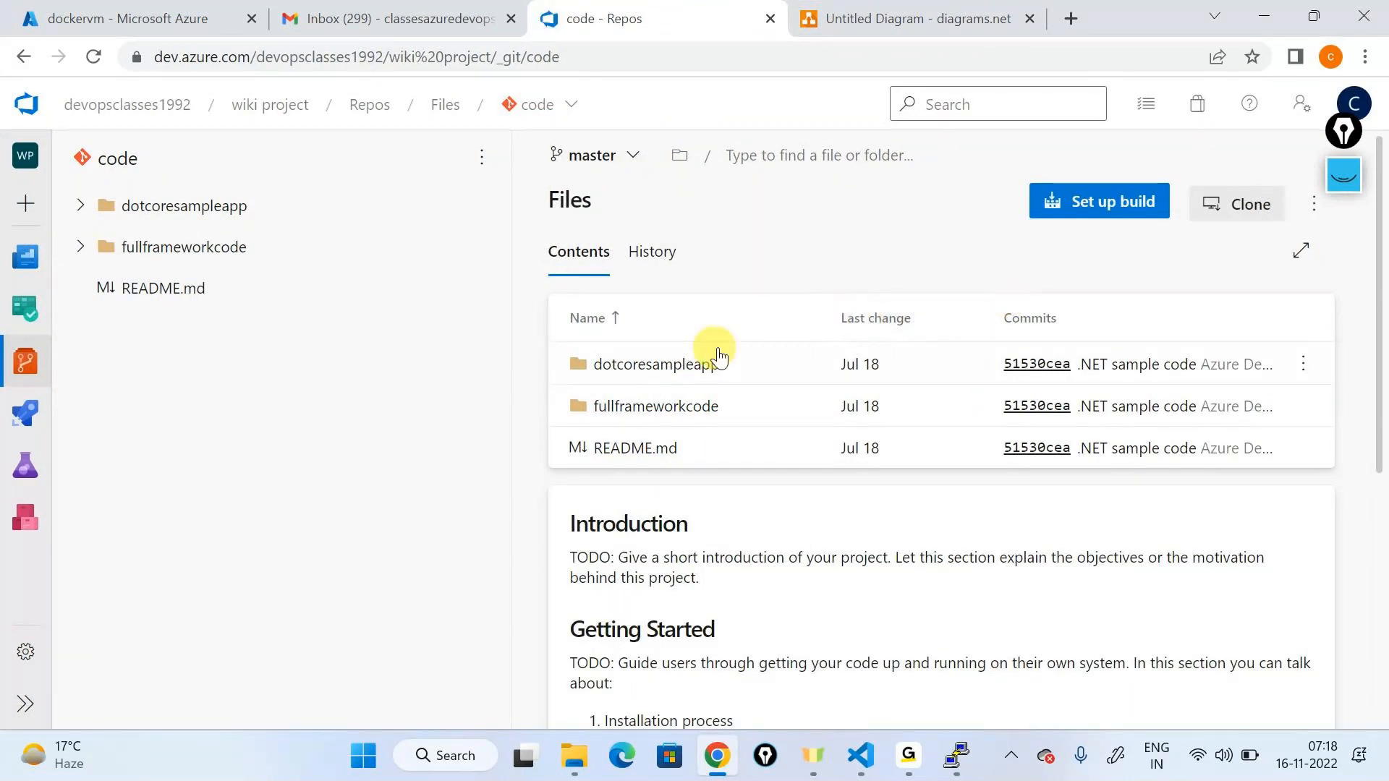
left_click(686, 366)
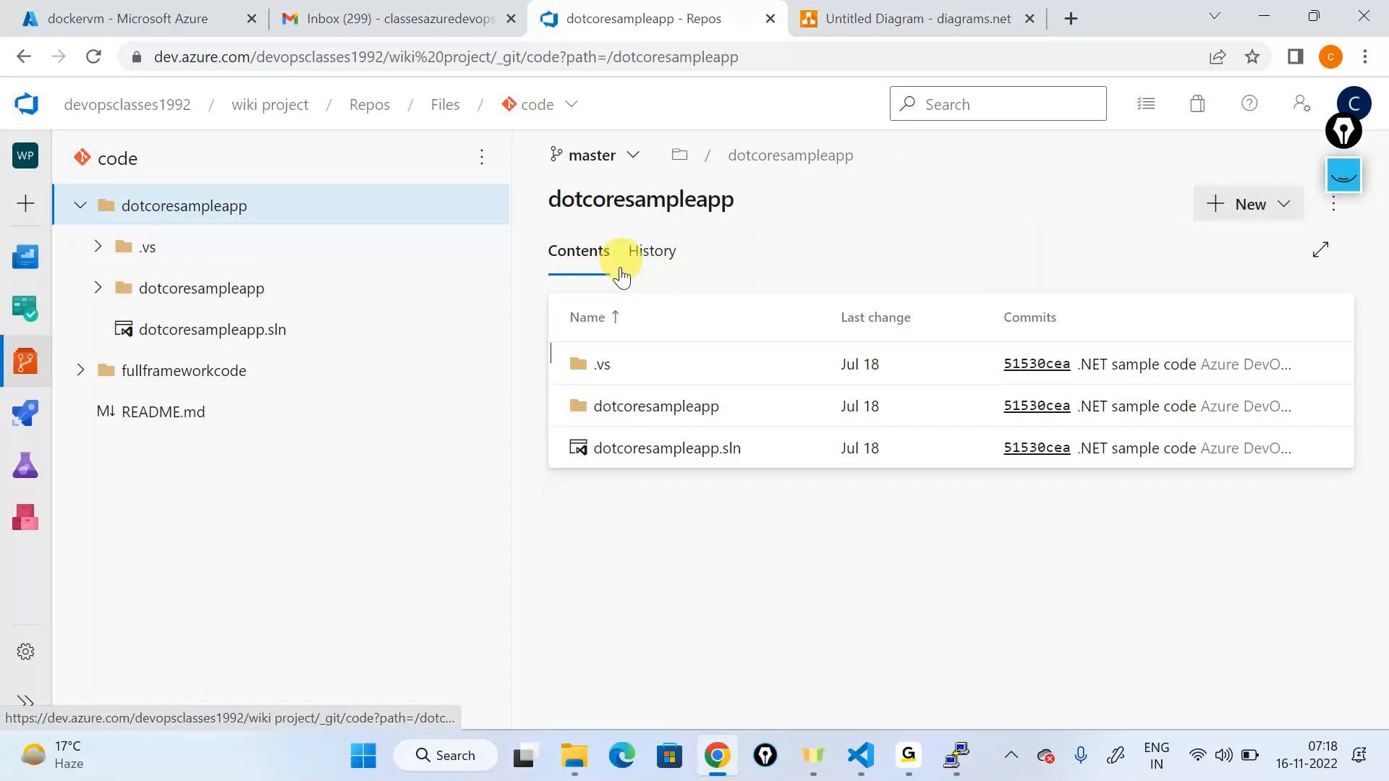
Step: Download the dotcoresampleapp folder as a zip and open the download's options
left_click(962, 57)
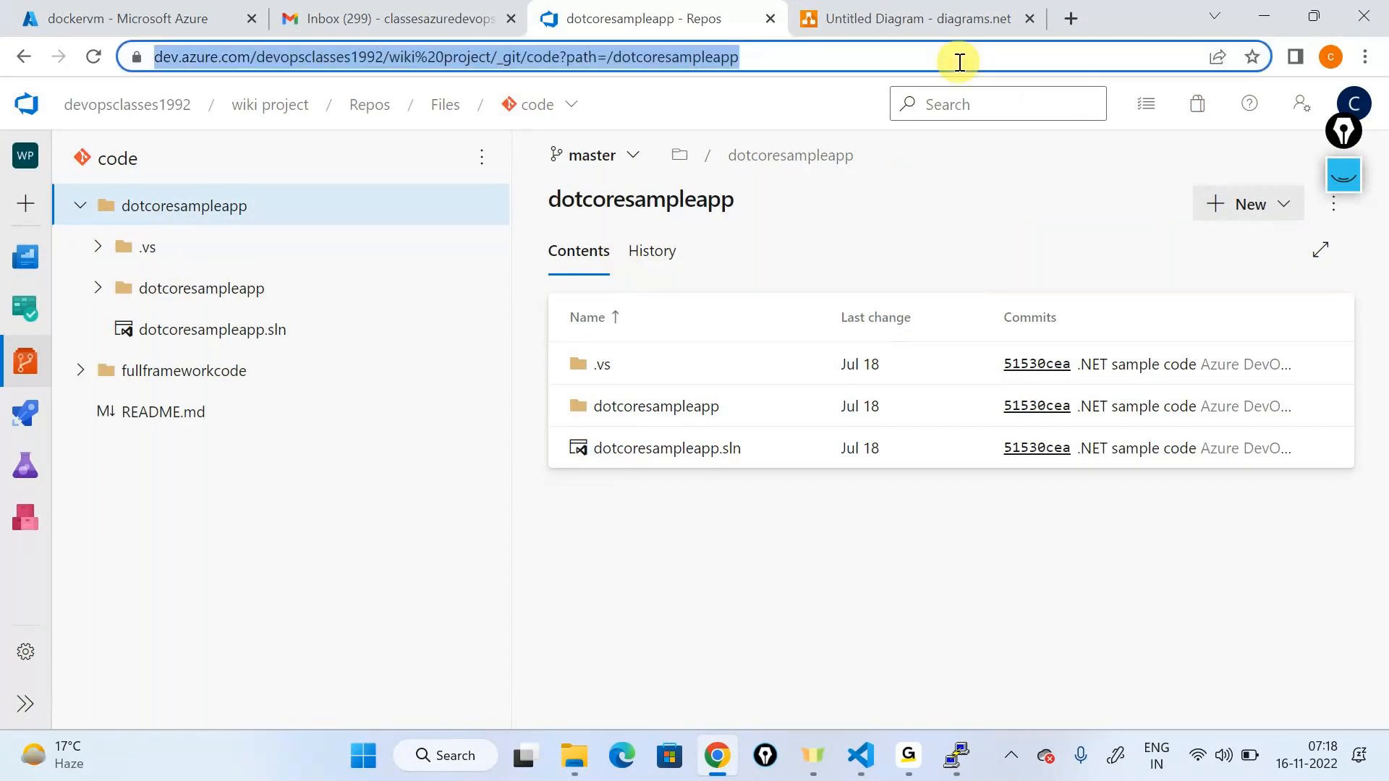
key("alt+Tab")
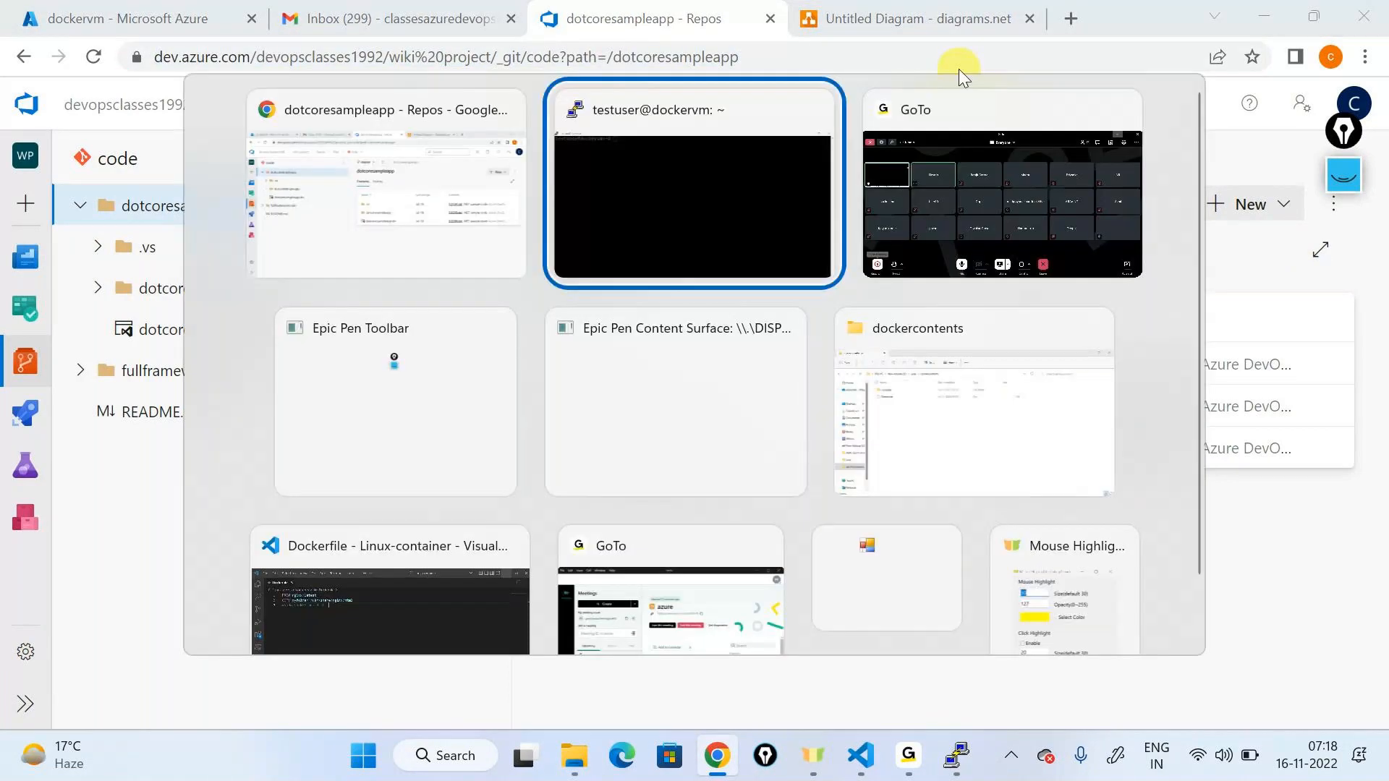
key("alt+Tab")
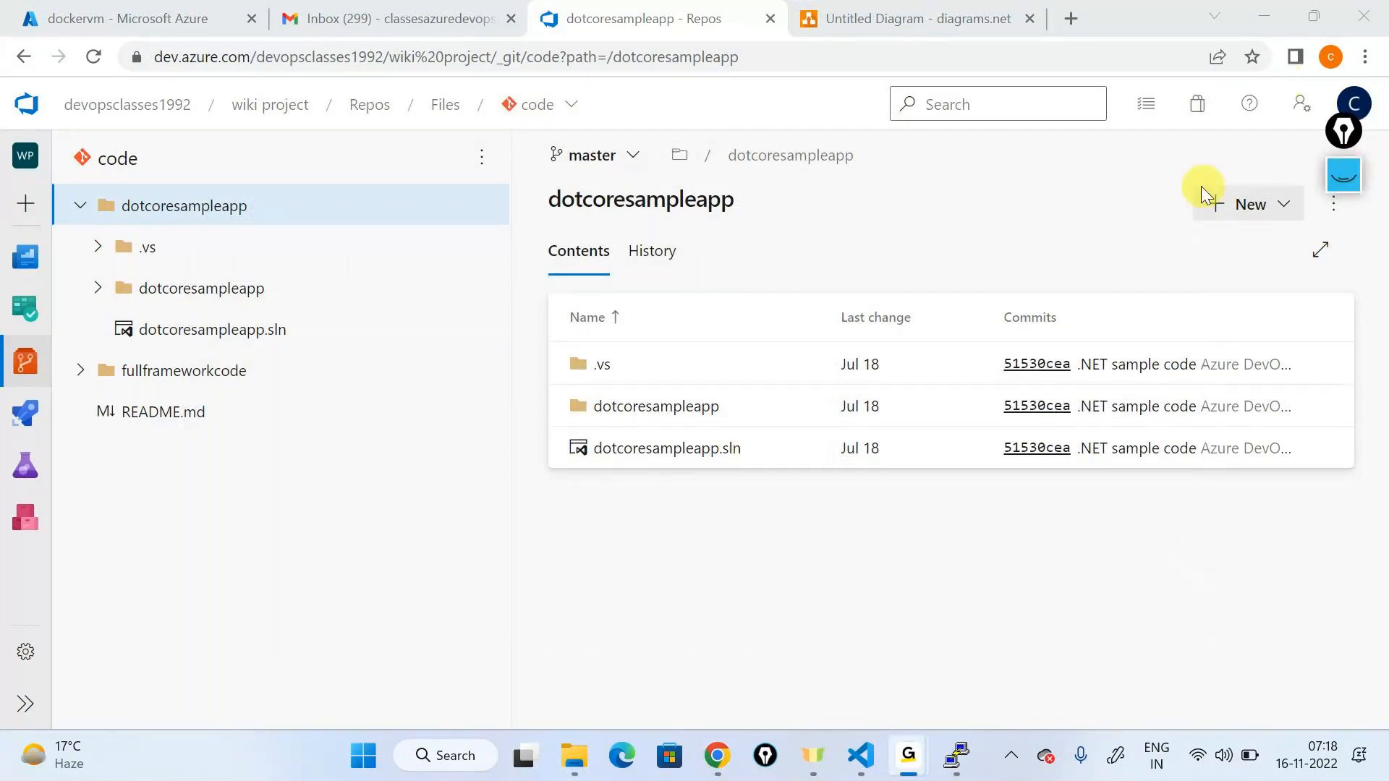
left_click(1248, 12)
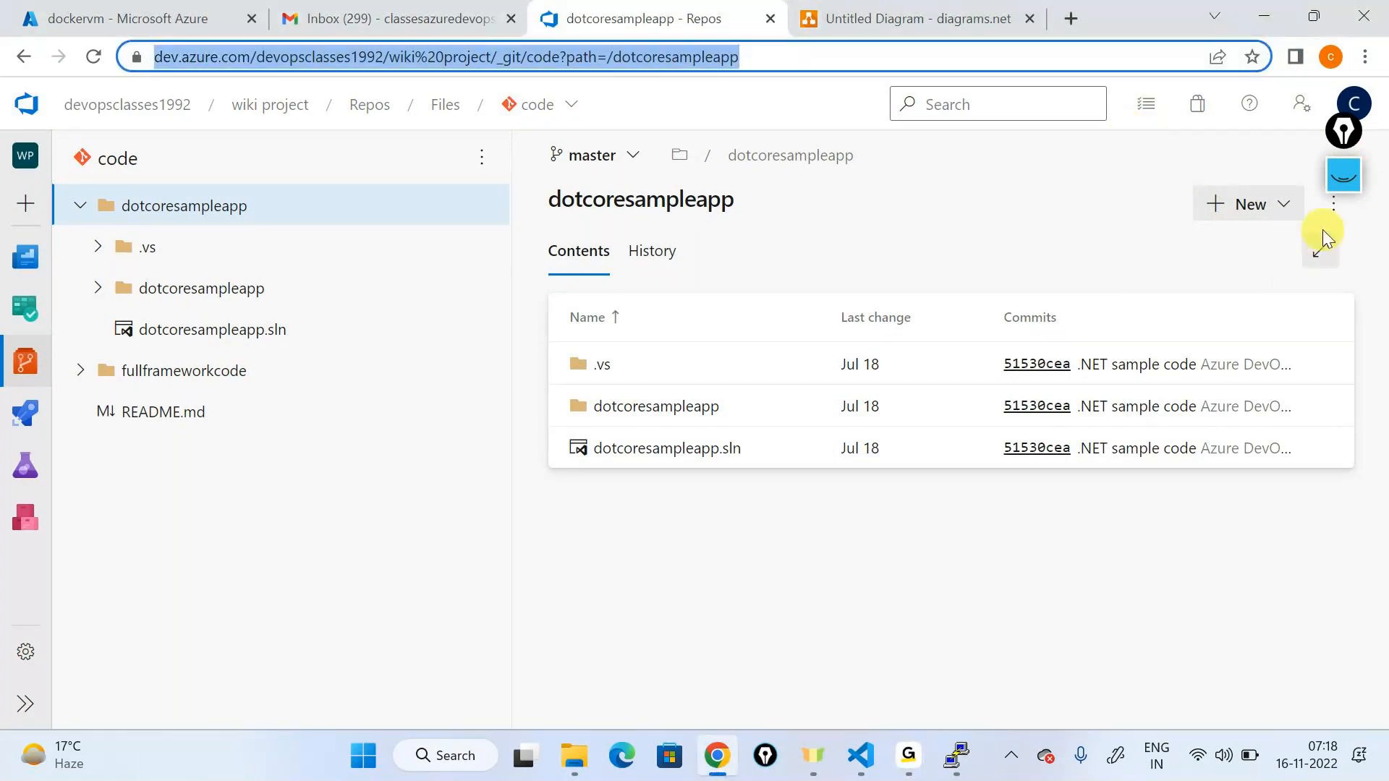
left_click(1342, 179)
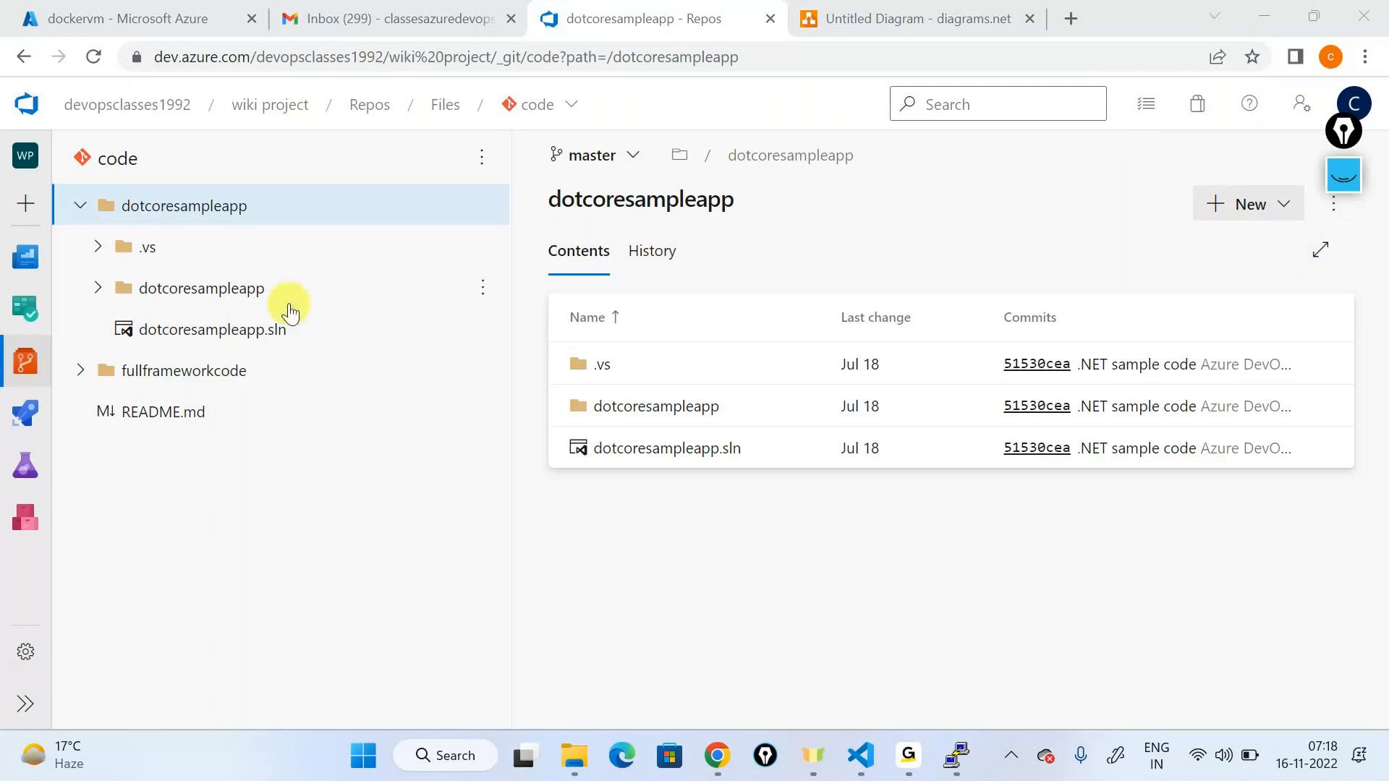
left_click(90, 209)
left_click(91, 210)
left_click(484, 205)
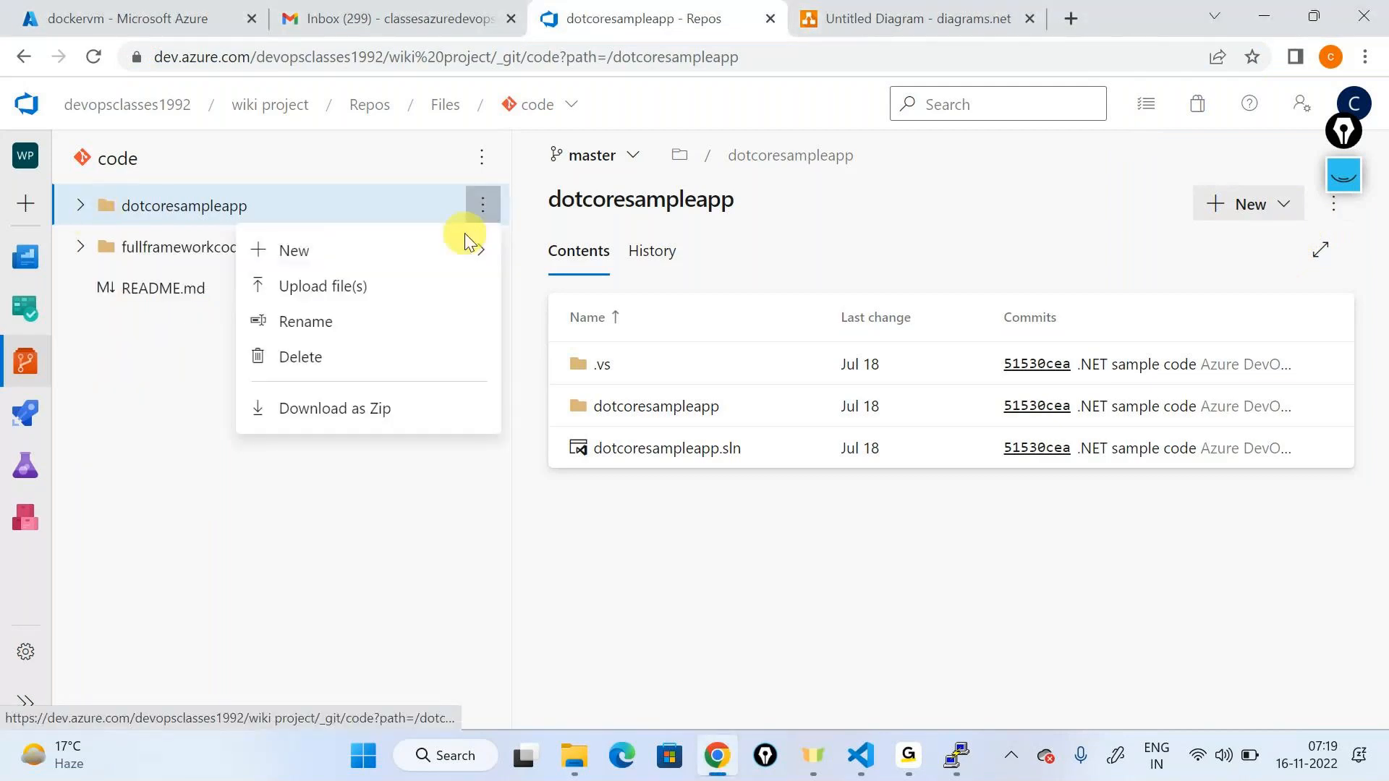
left_click(304, 407)
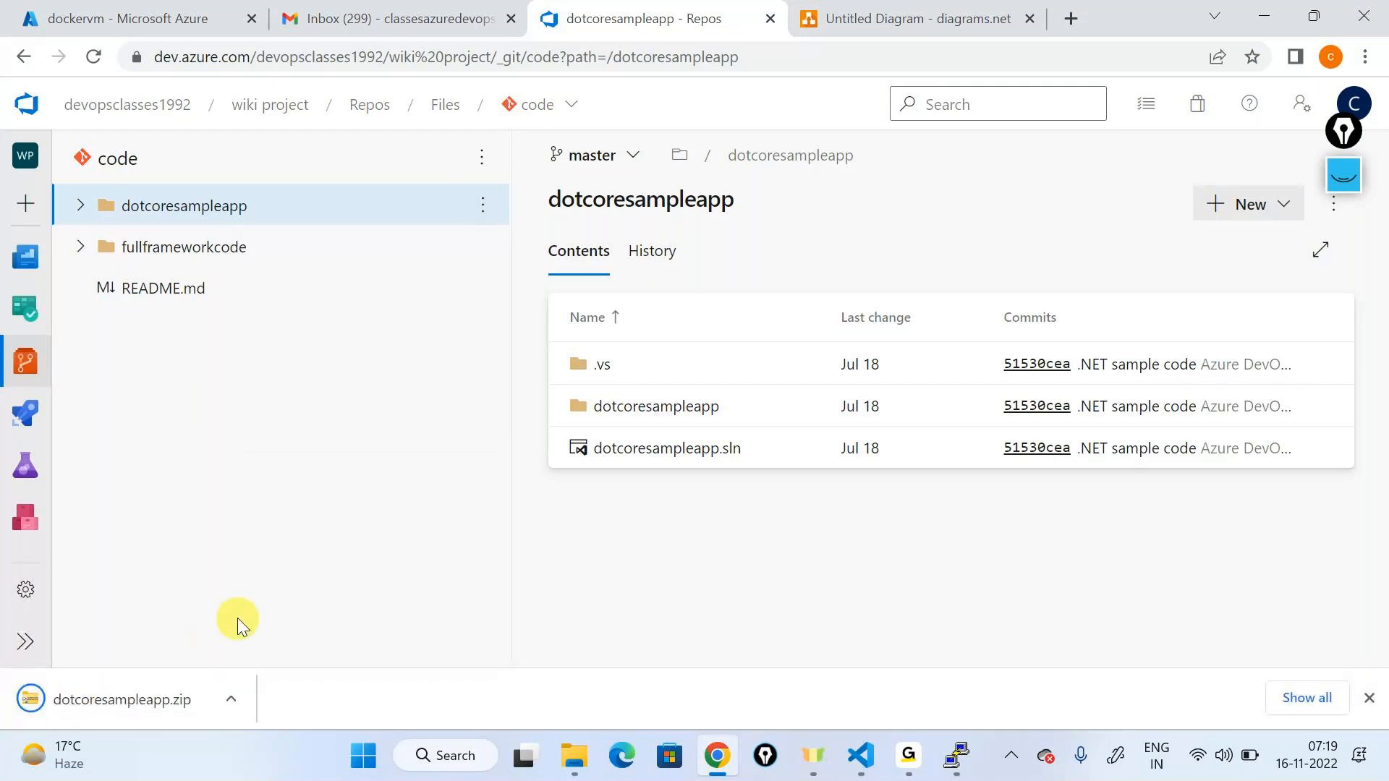
left_click(232, 696)
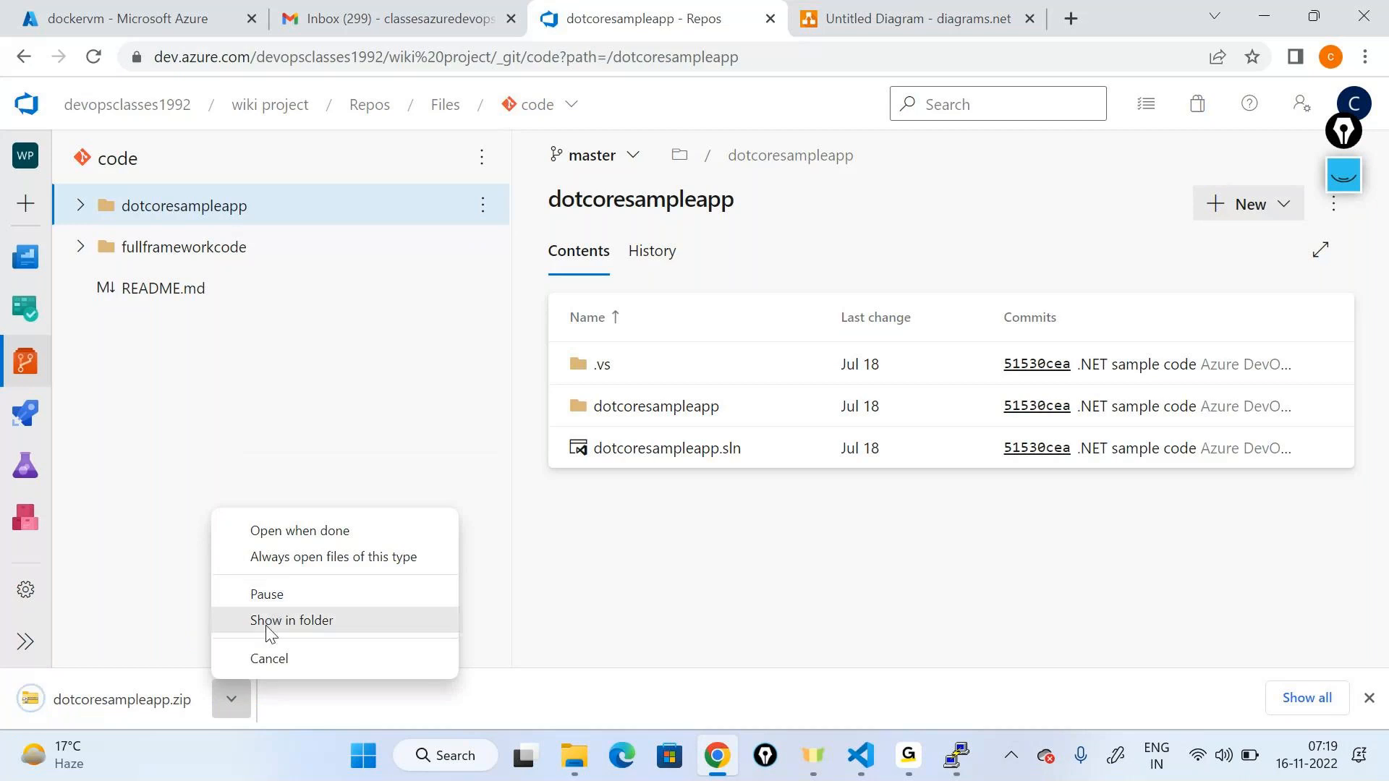
Step: Create an E:\junk\dotnetdocker folder, paste the downloaded zip into it, and extract it
left_click(271, 620)
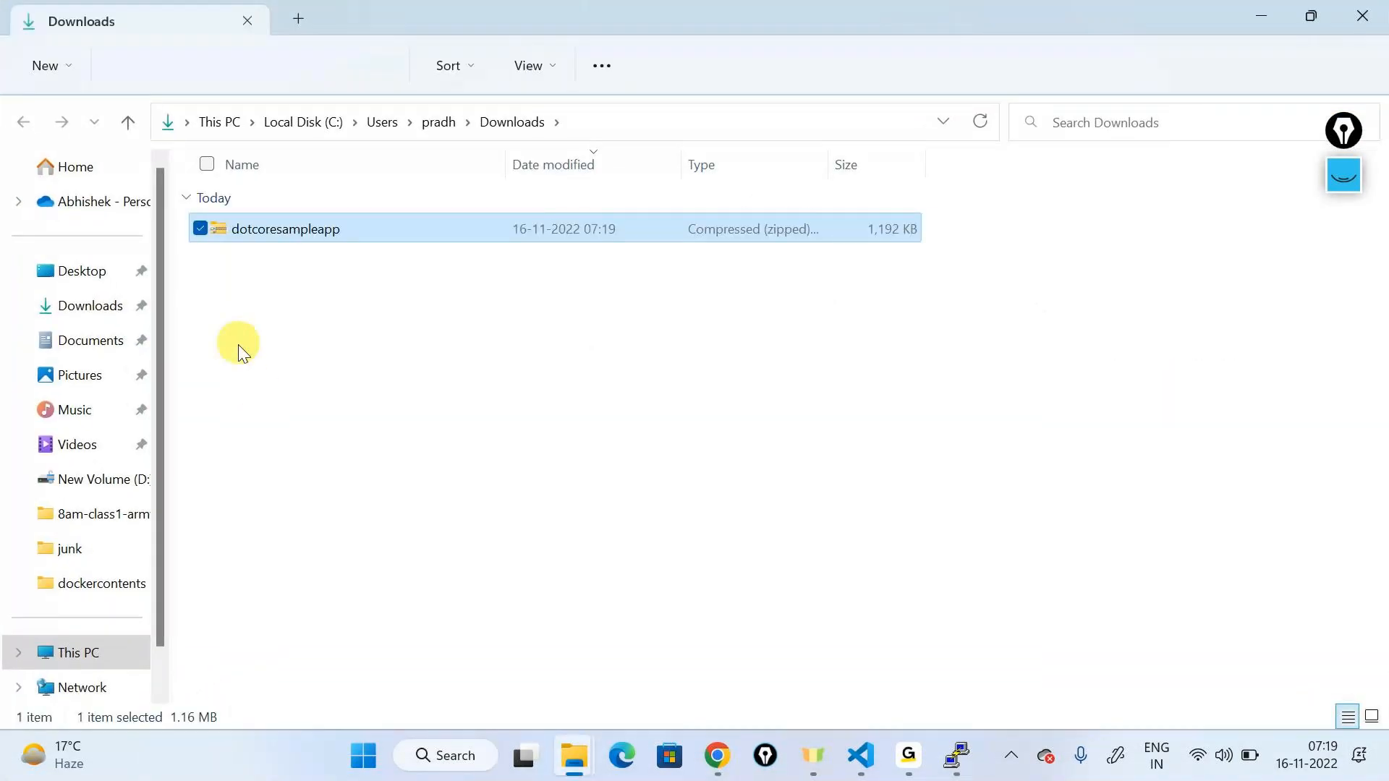
left_click(65, 554)
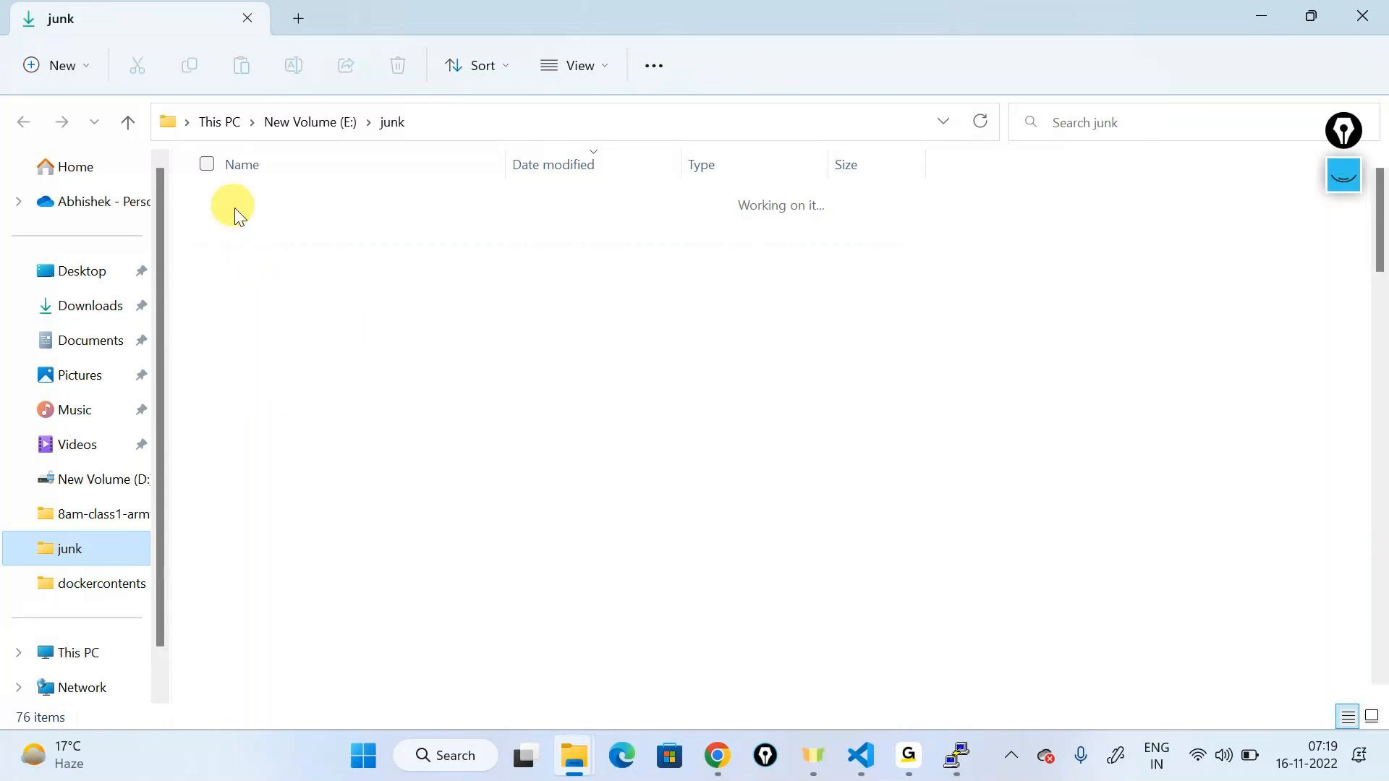
left_click(78, 69)
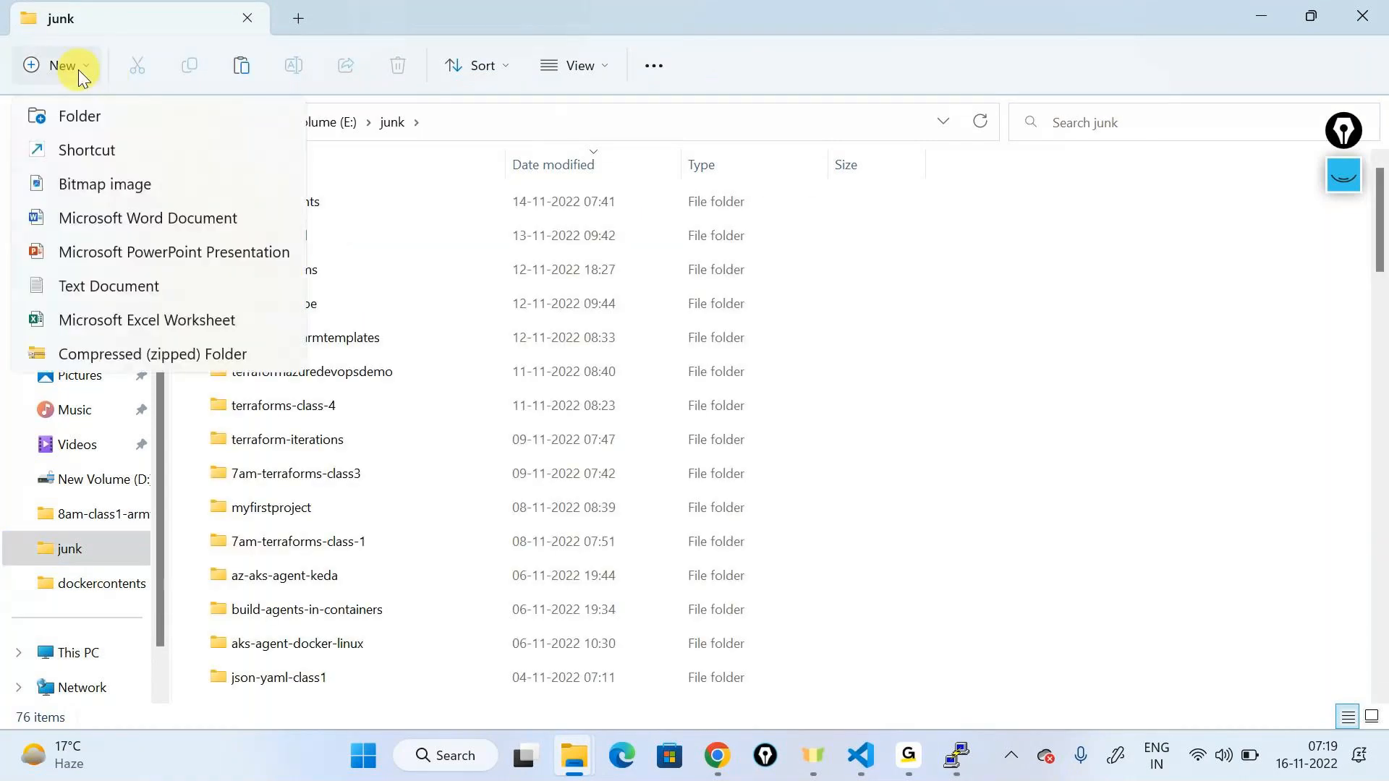
left_click(72, 114)
type("dot")
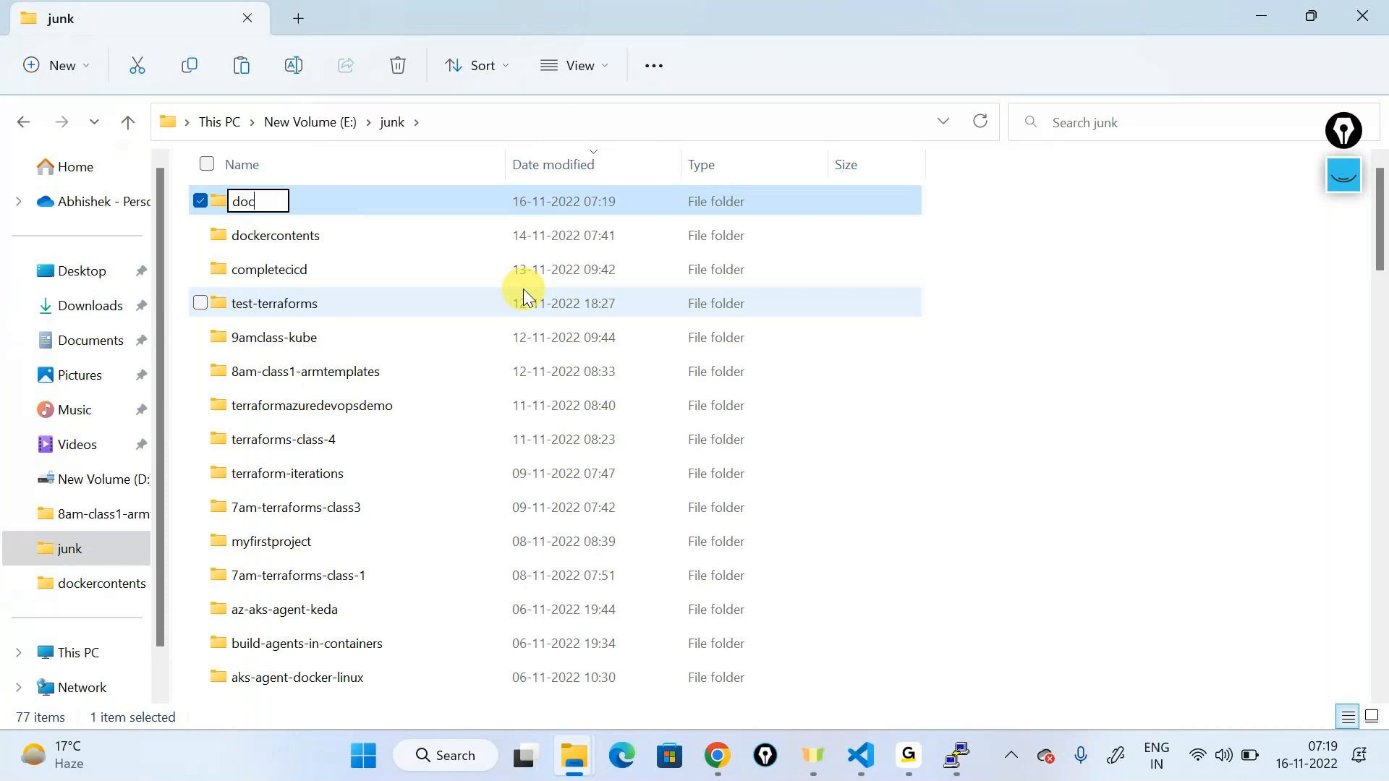
type("netdocker")
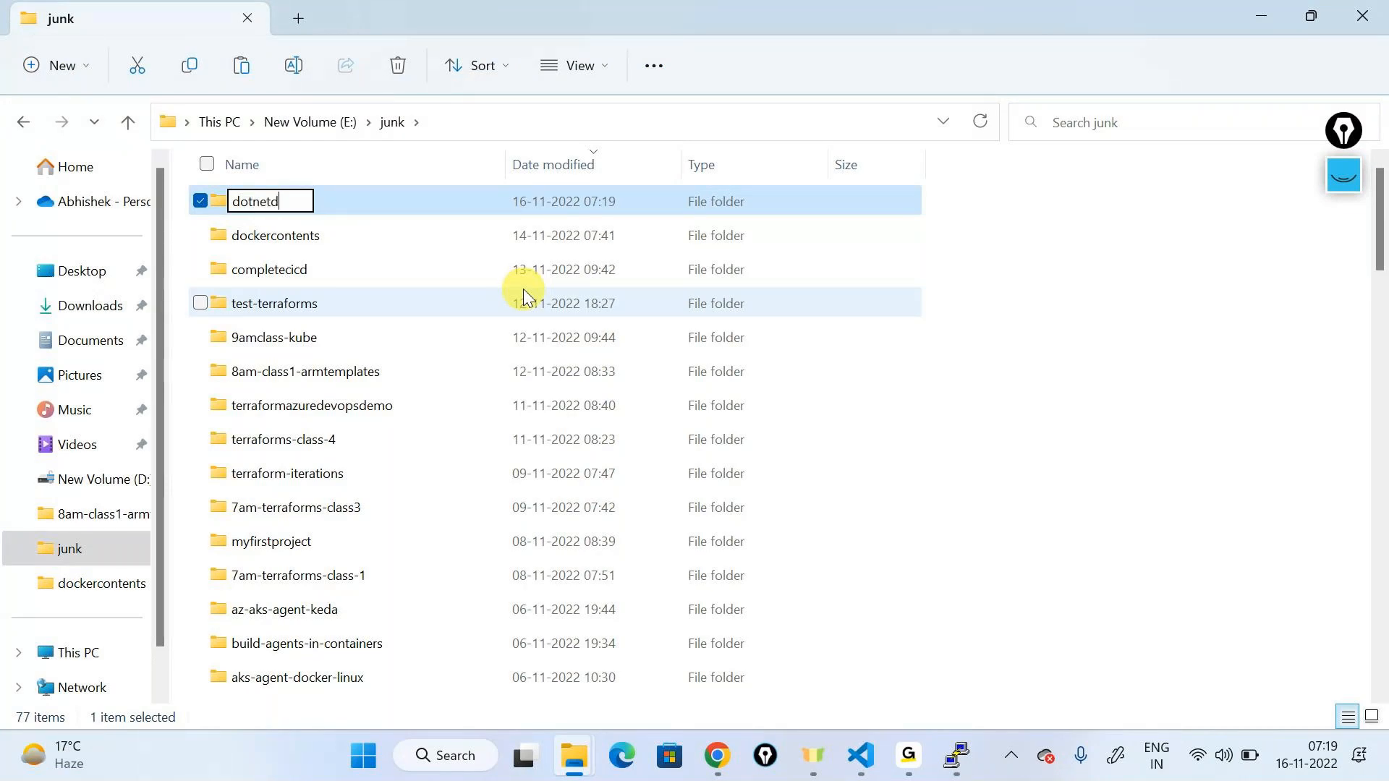
key("Return")
key("Return")
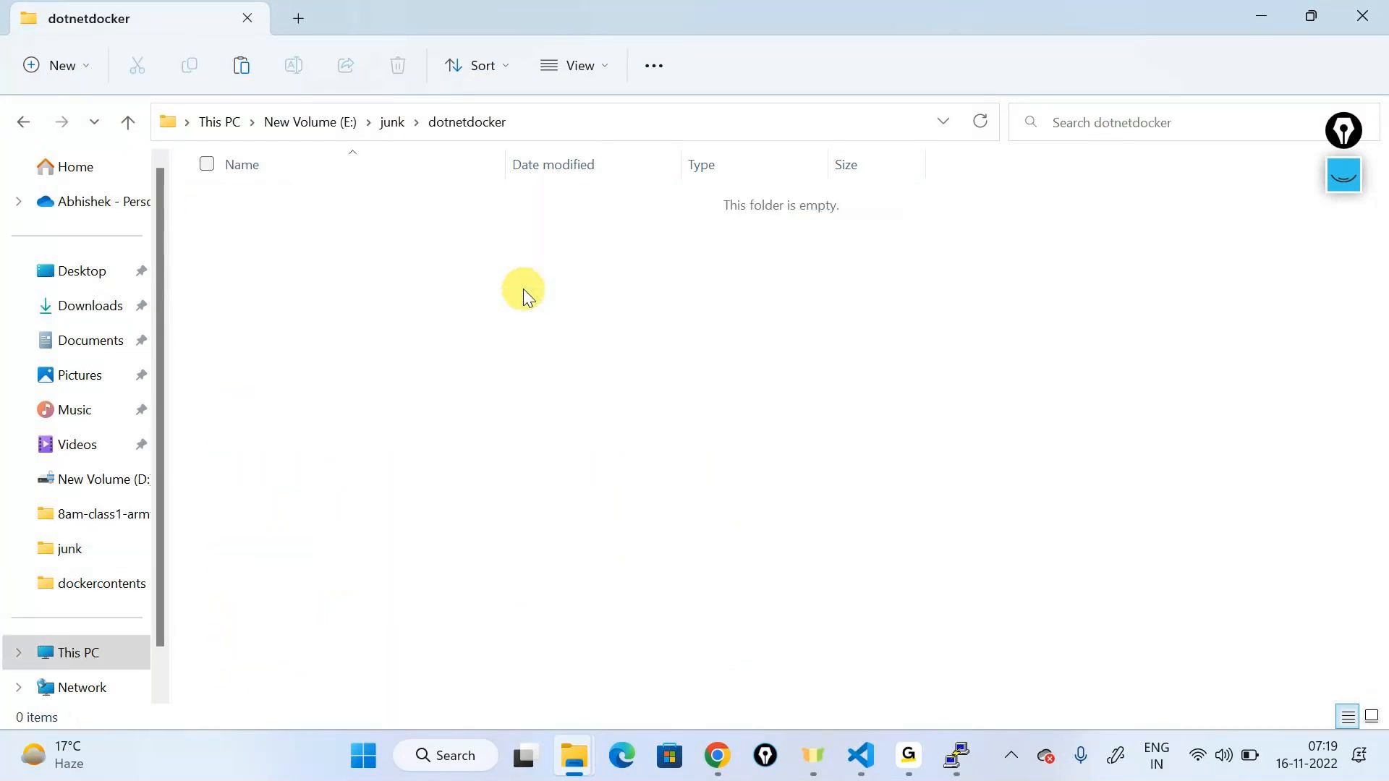
key("ctrl+v")
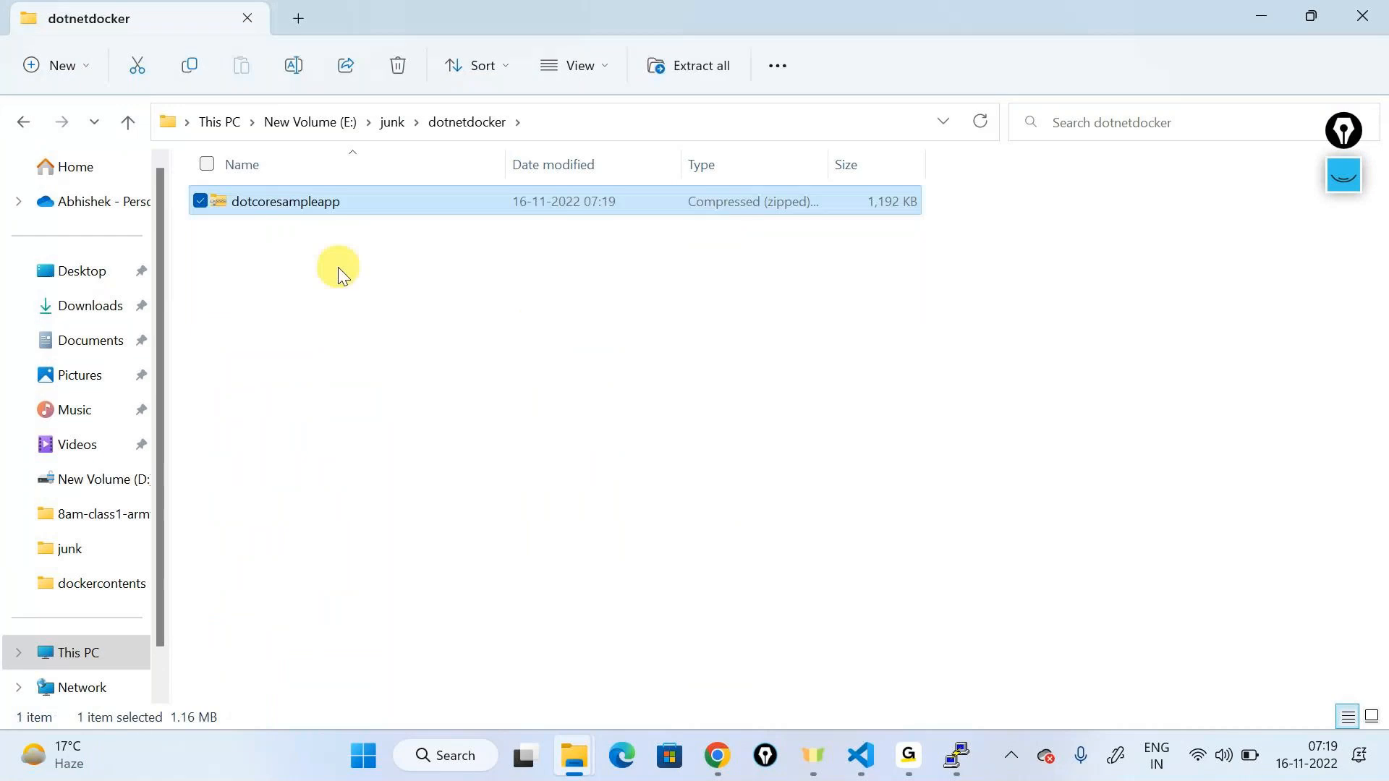
right_click(332, 204)
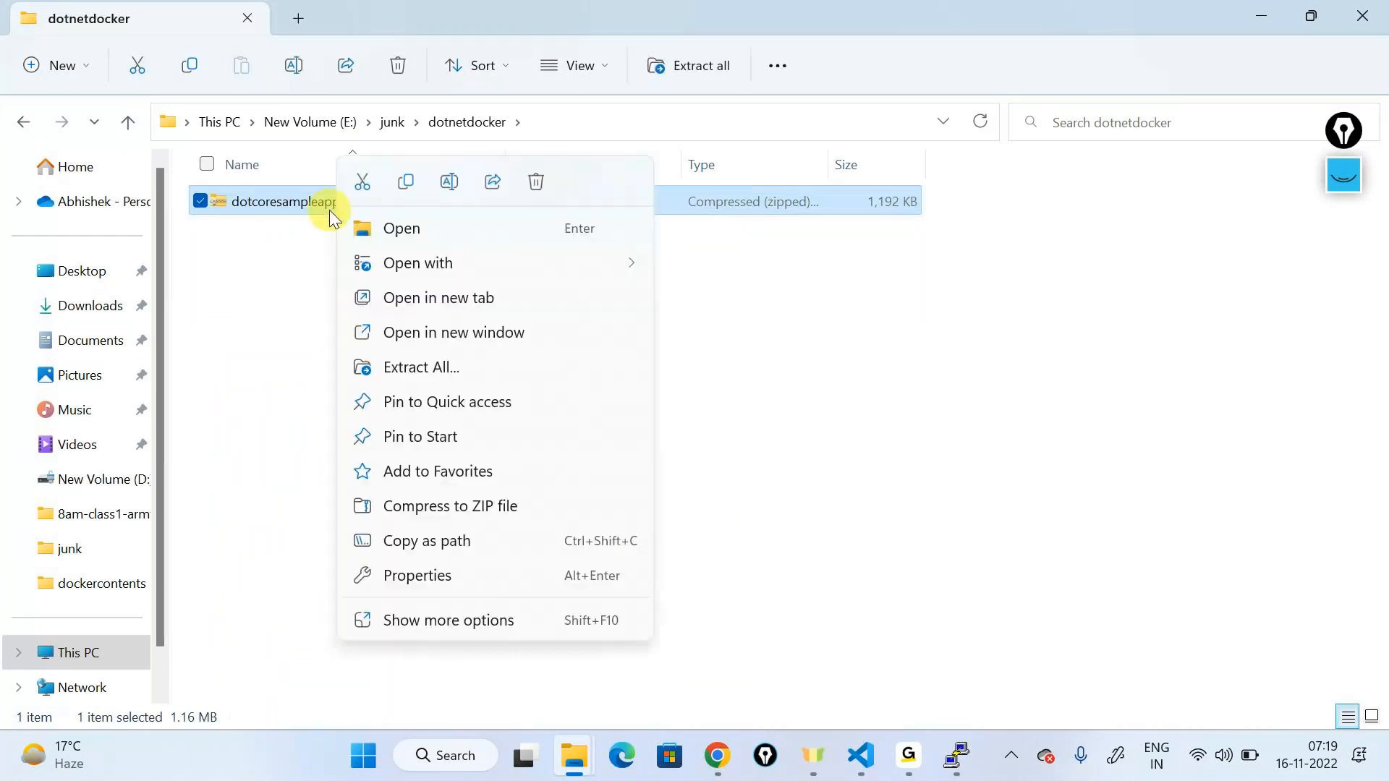
left_click(421, 367)
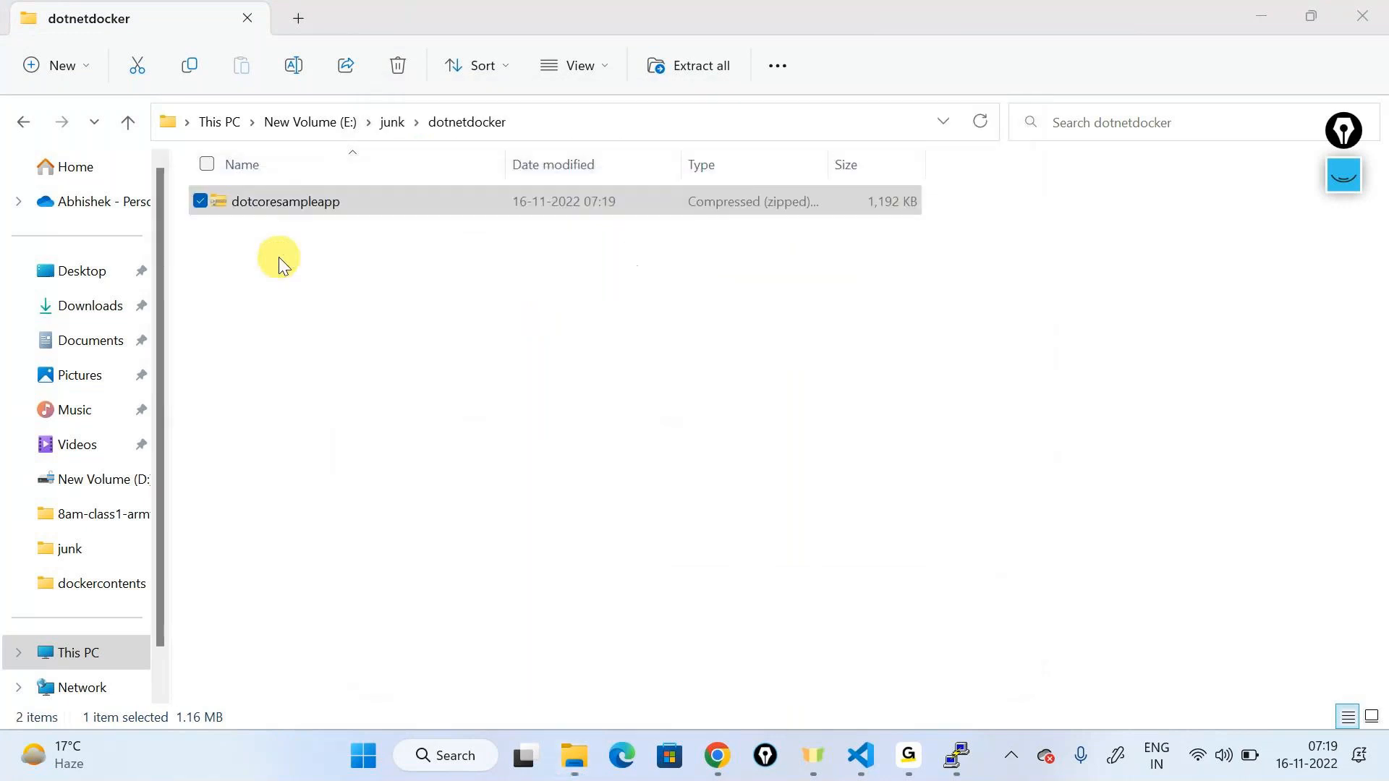
Step: Permanently delete the zip file from the dotnetdocker folder
double_click(327, 200)
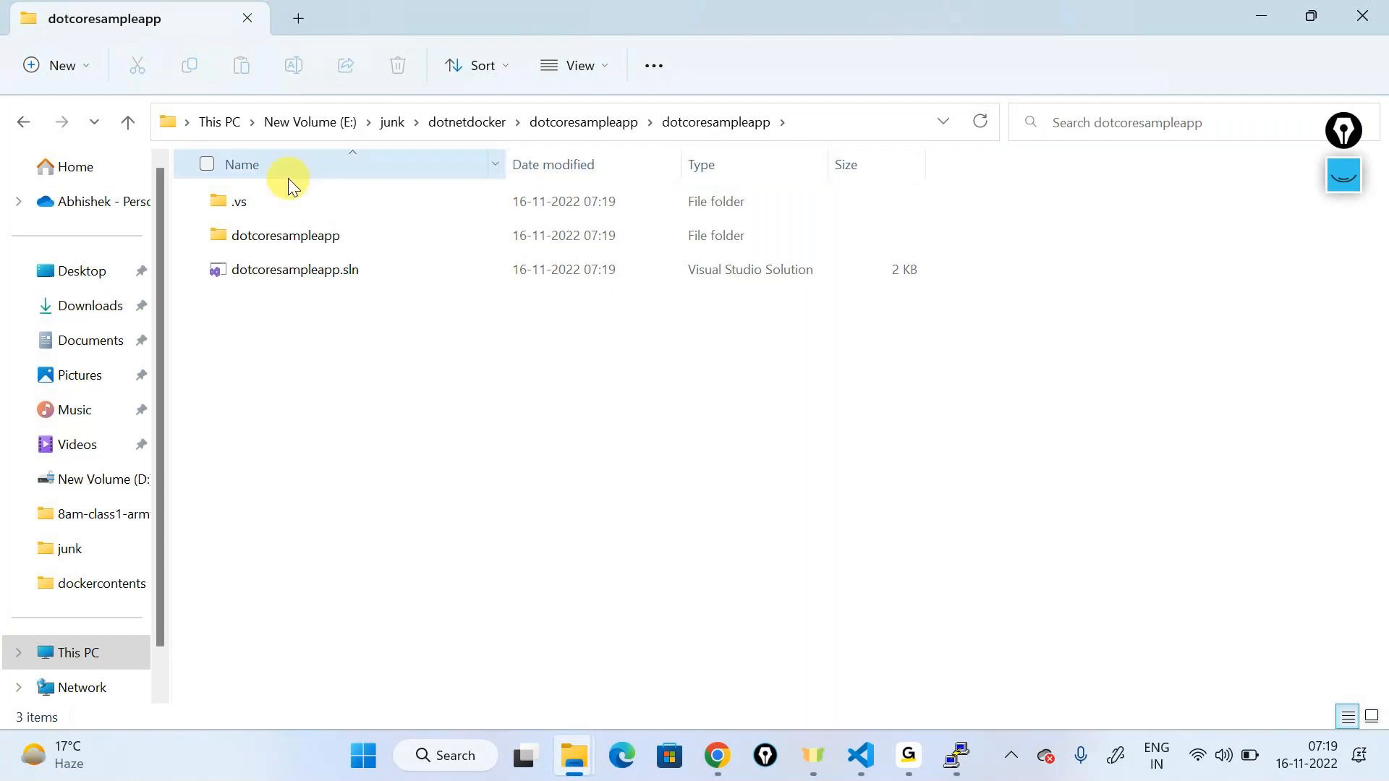
left_click(24, 121)
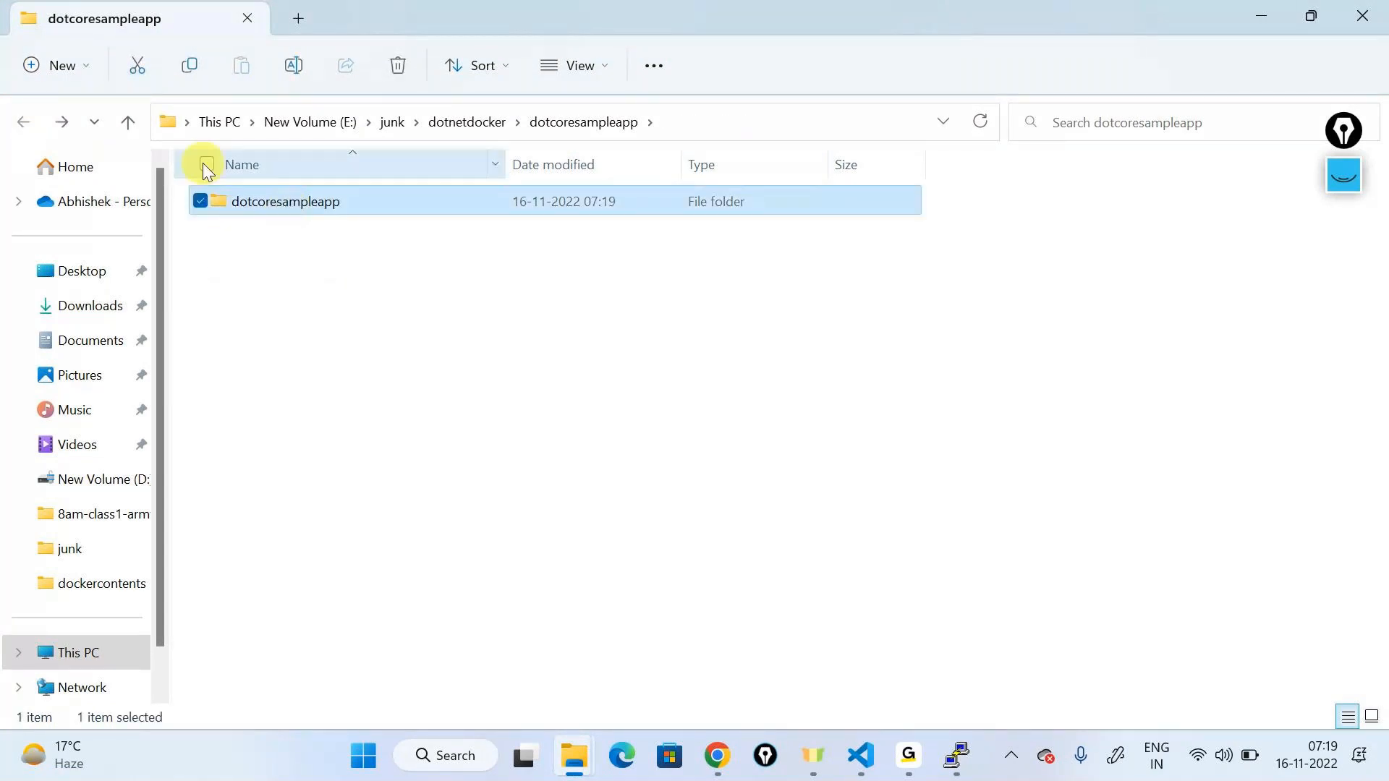
left_click(390, 122)
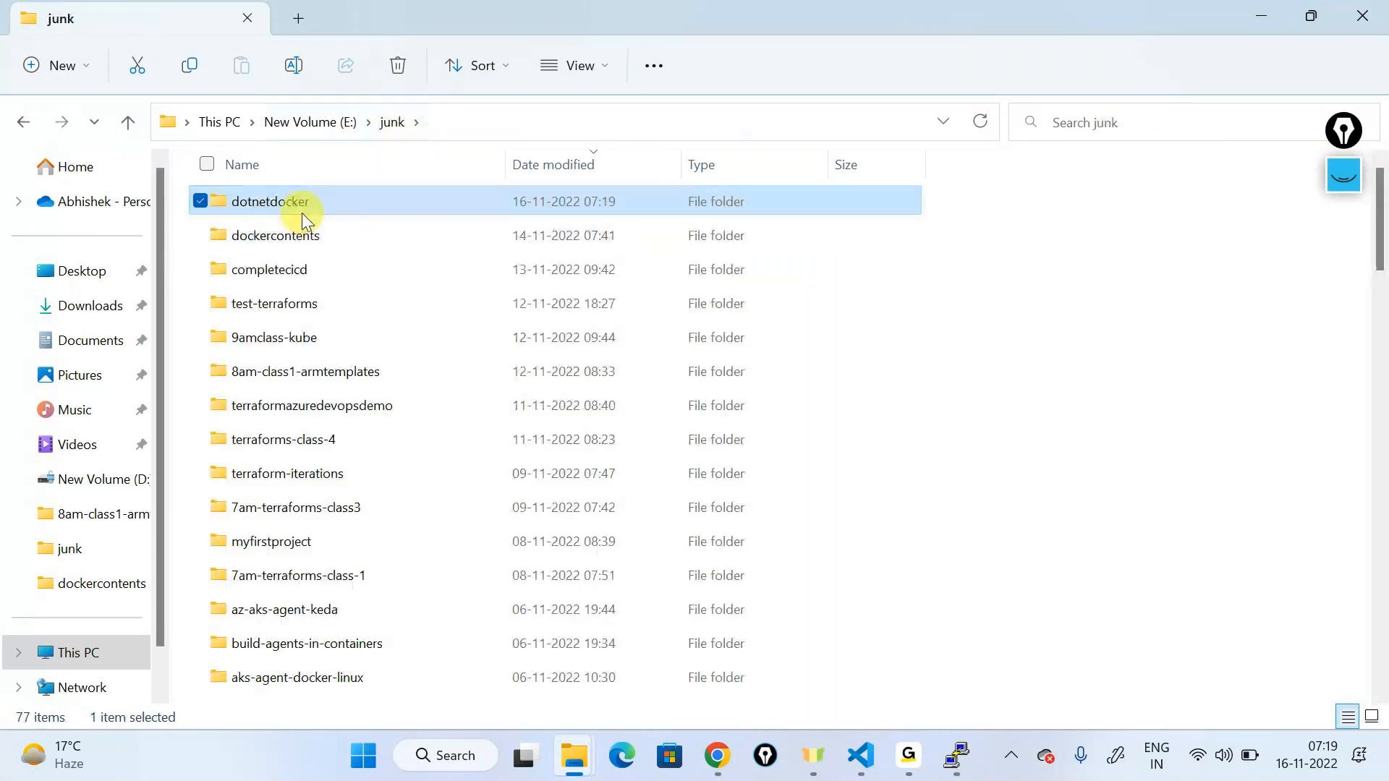
double_click(302, 209)
key("shift+Delete")
key("Return")
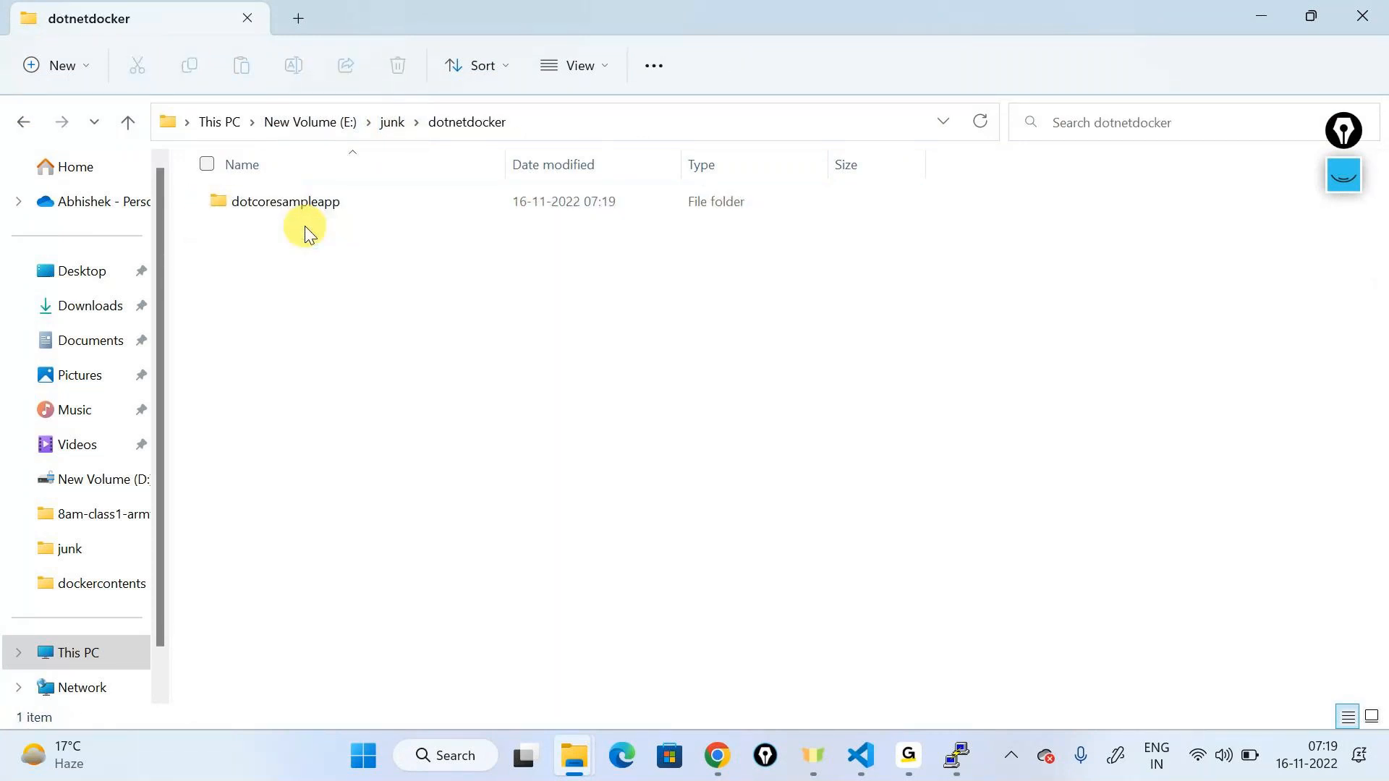
Step: Open dotcoresampleapp.sln from the extracted dotcoresampleapp folder in Visual Studio
double_click(351, 203)
left_click(346, 205)
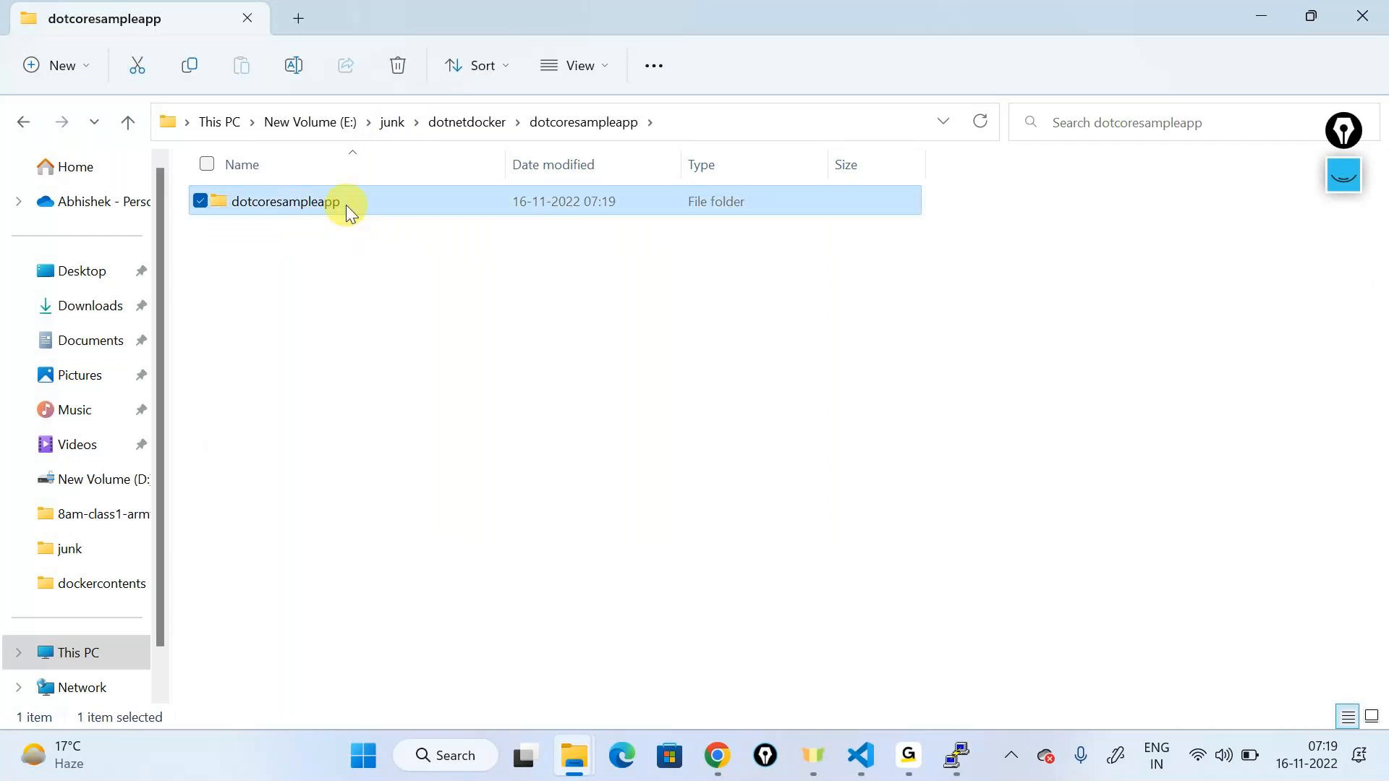
left_click(22, 122)
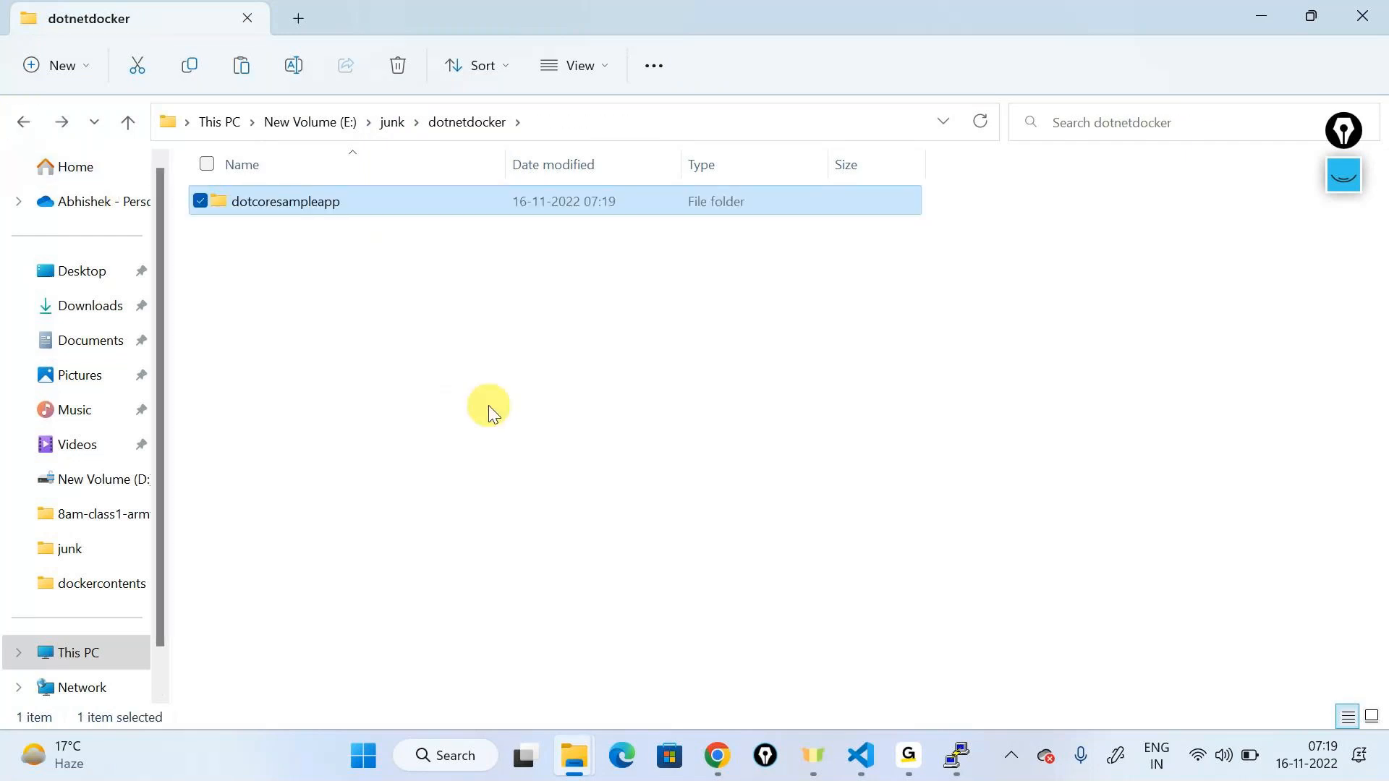
left_click(384, 332)
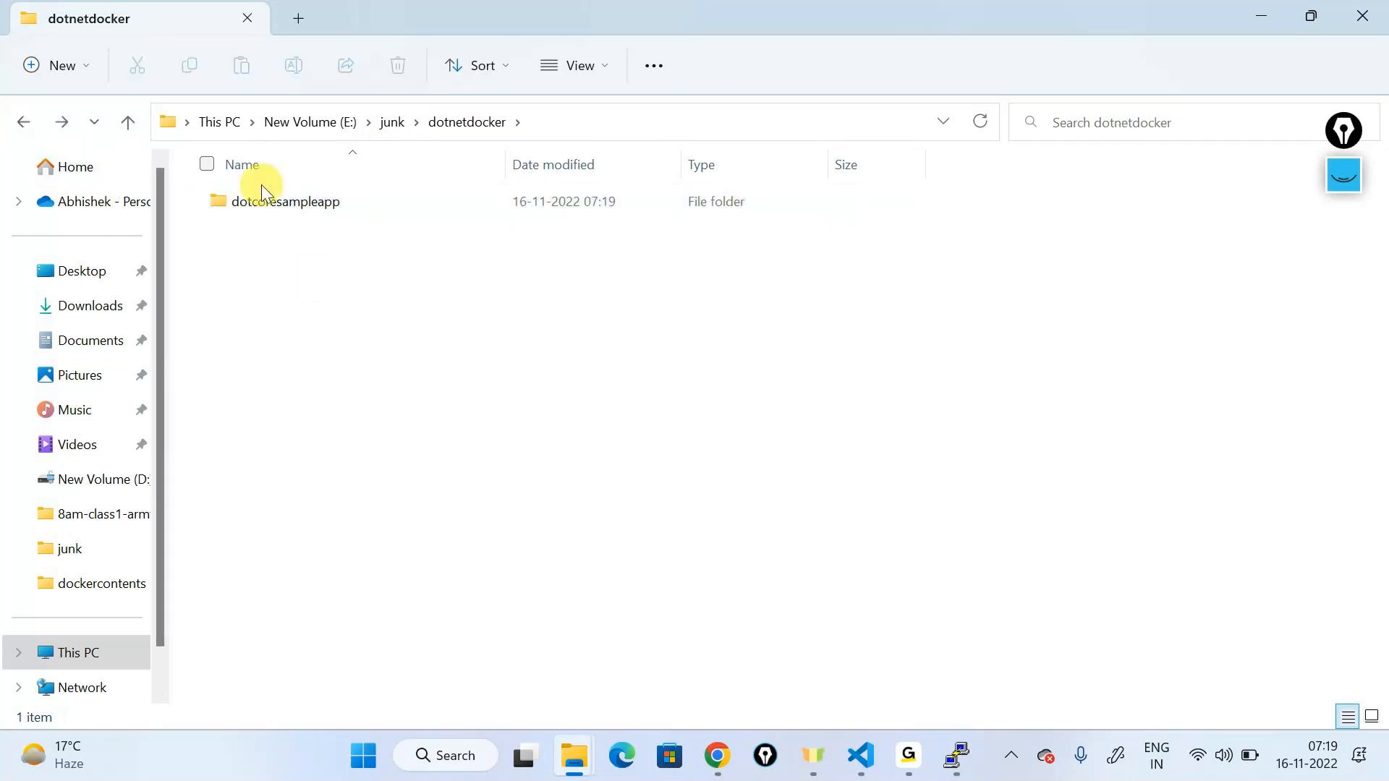
double_click(262, 188)
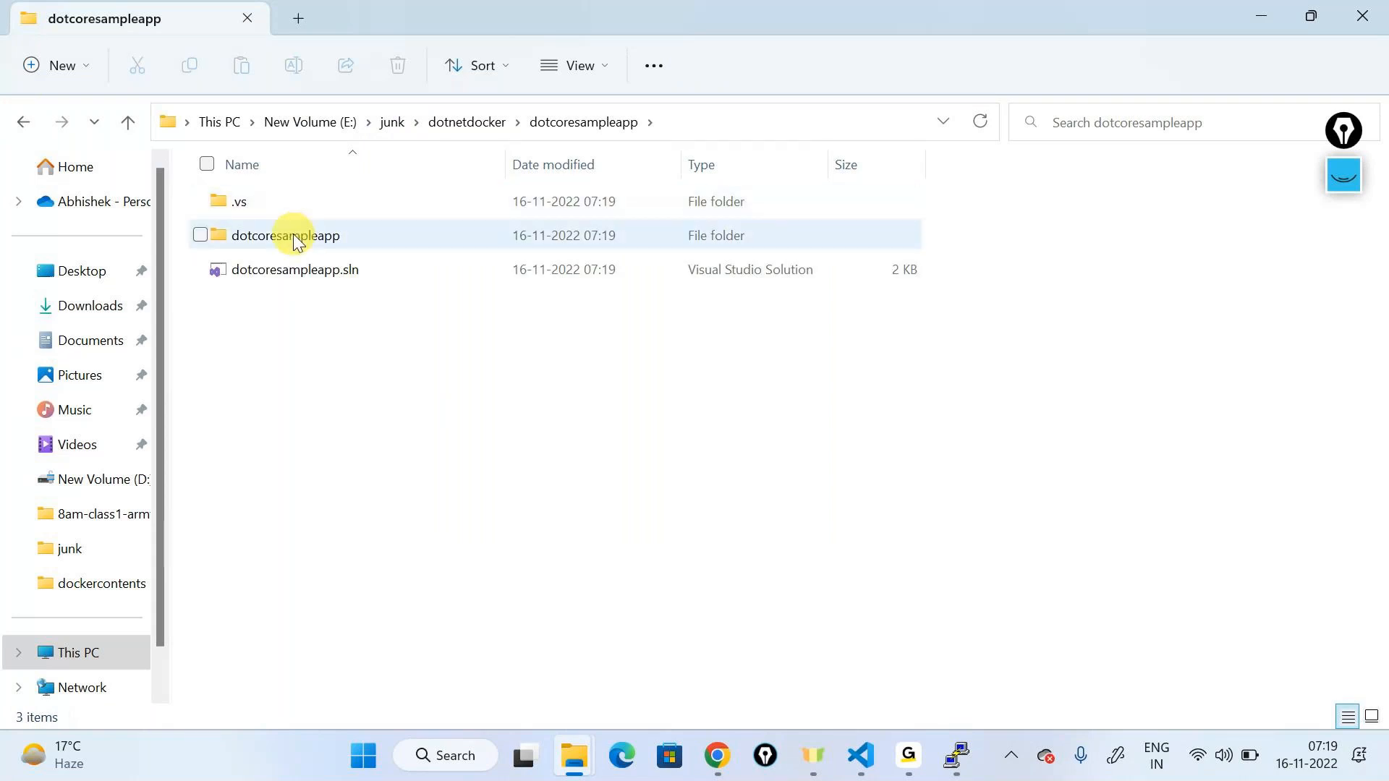
double_click(289, 275)
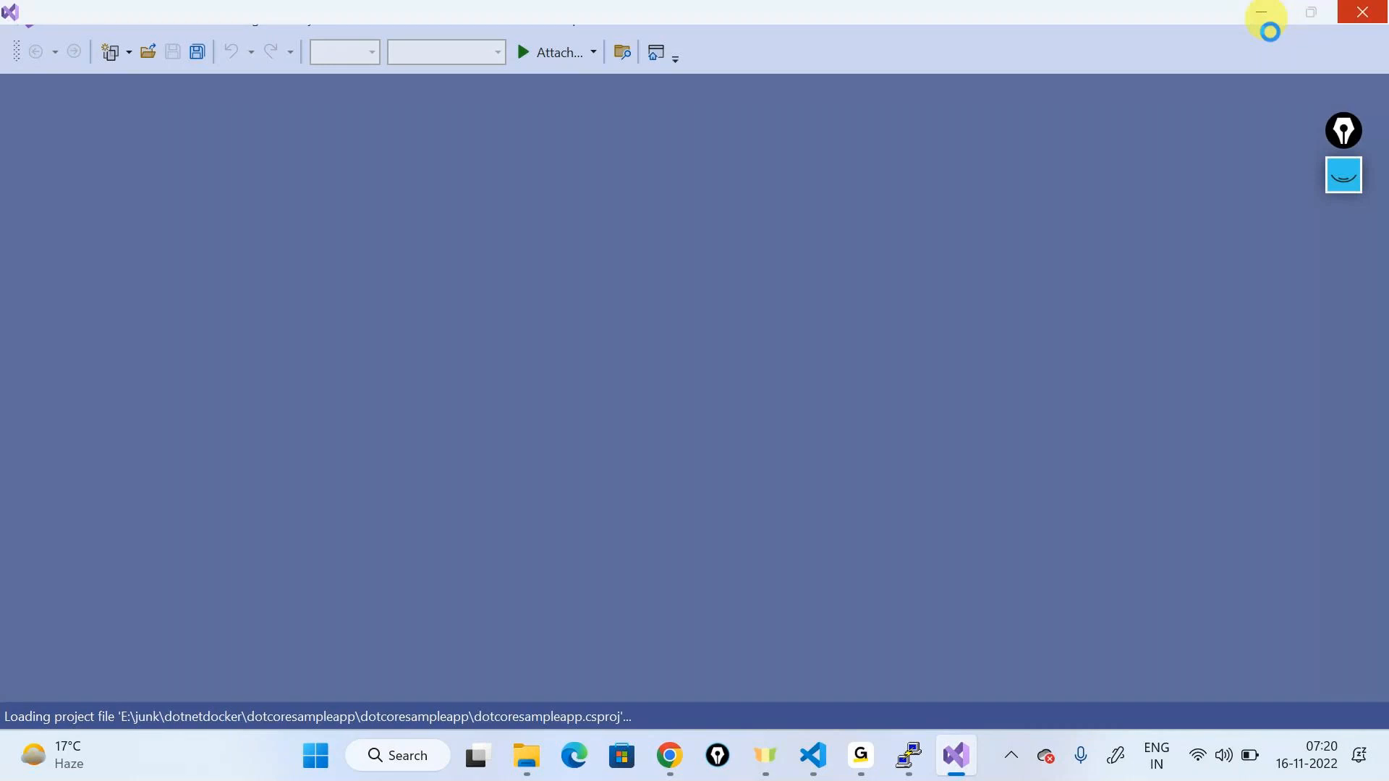
Step: Open the dotcoresampleapp folder as the VS Code workspace using its copied path
key("alt+Tab")
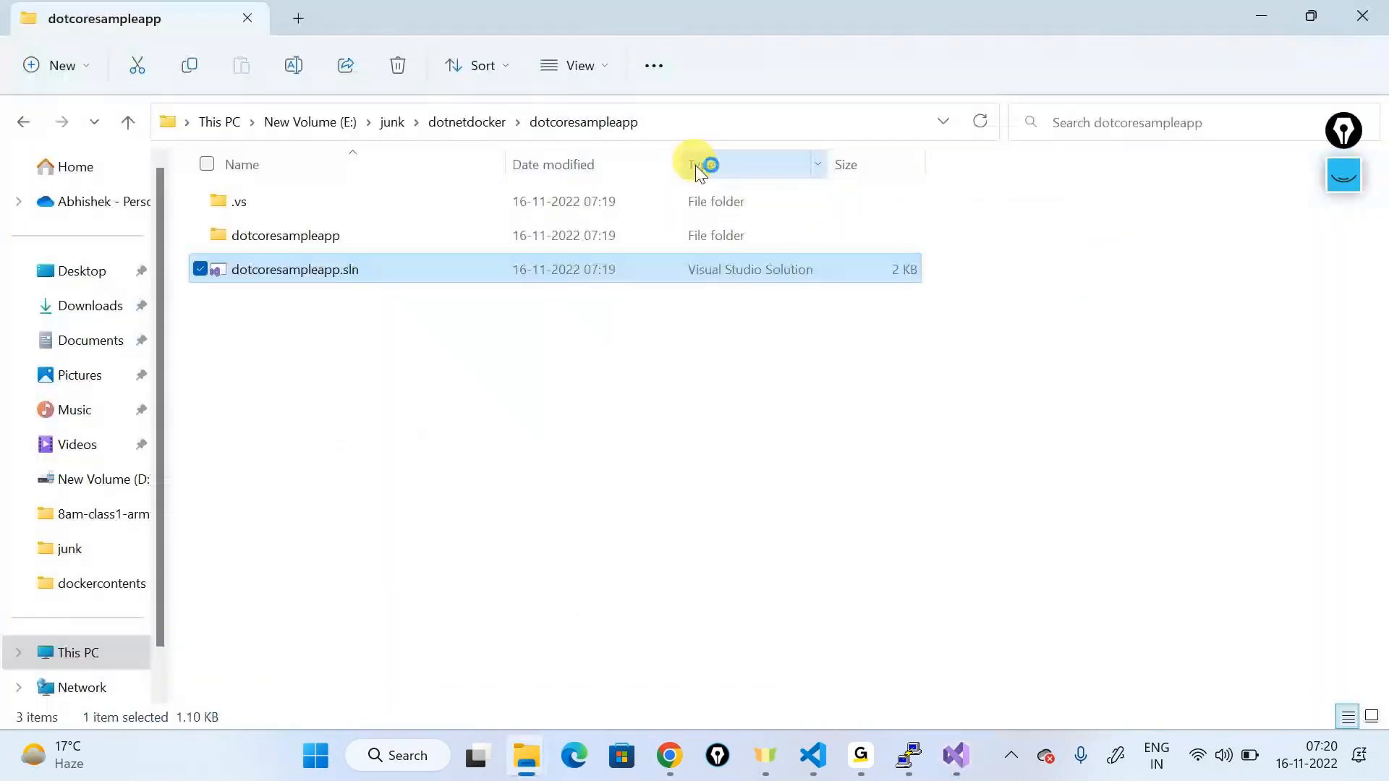
left_click(685, 125)
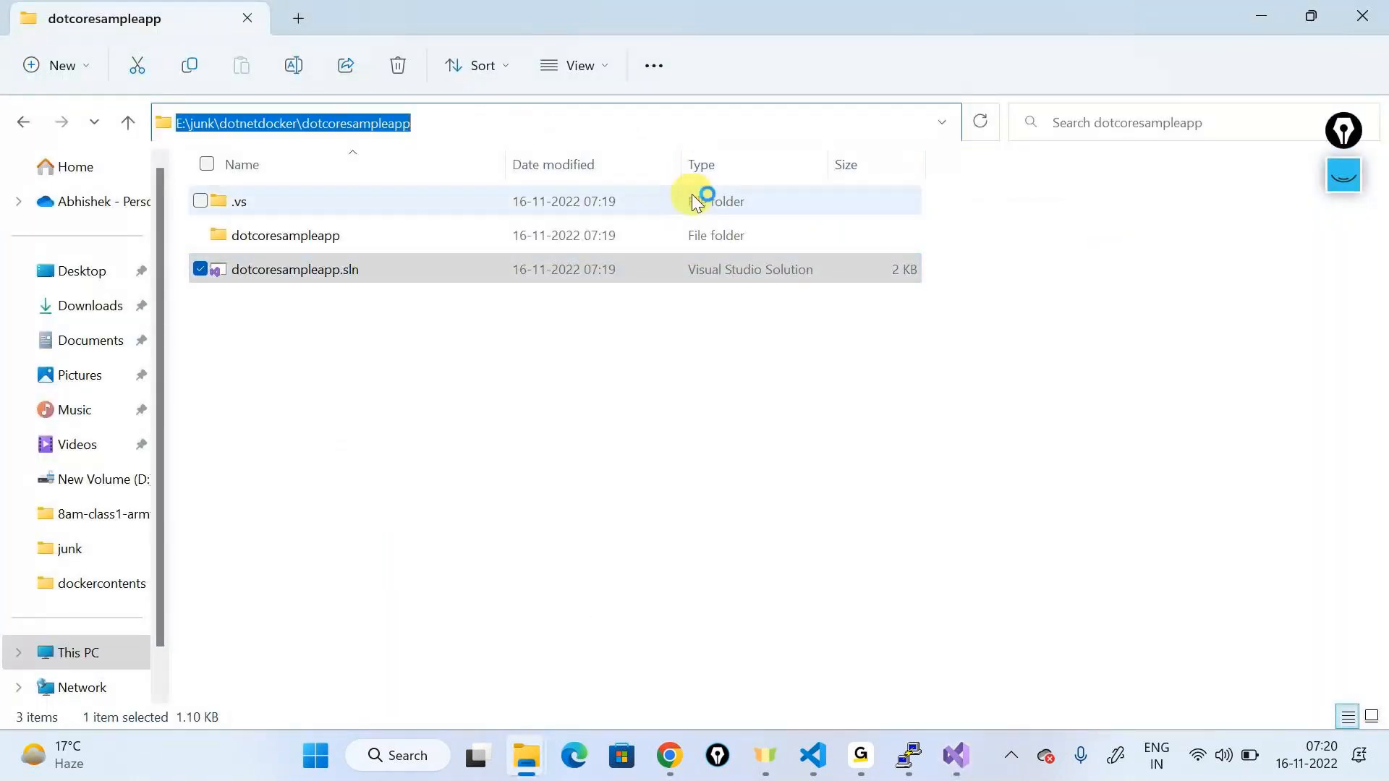
left_click(813, 756)
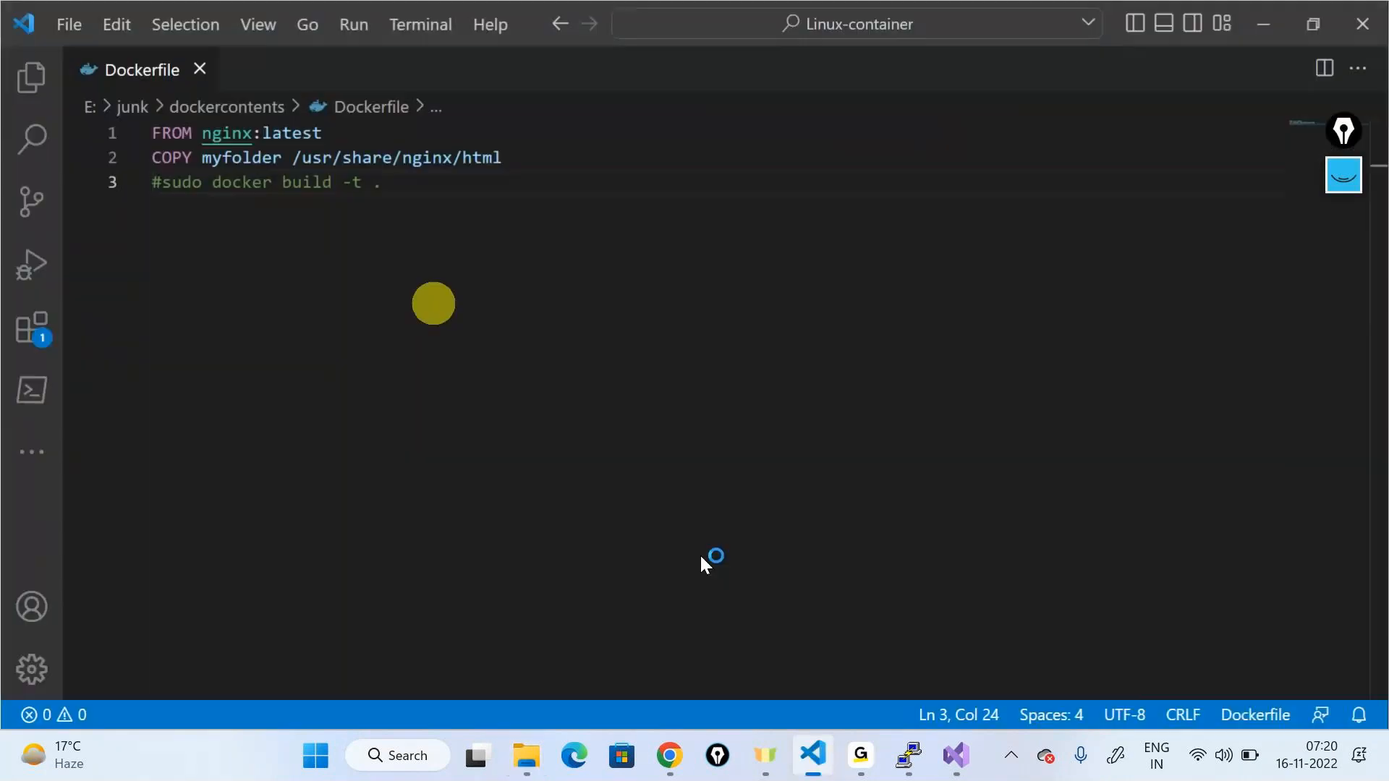
left_click(73, 28)
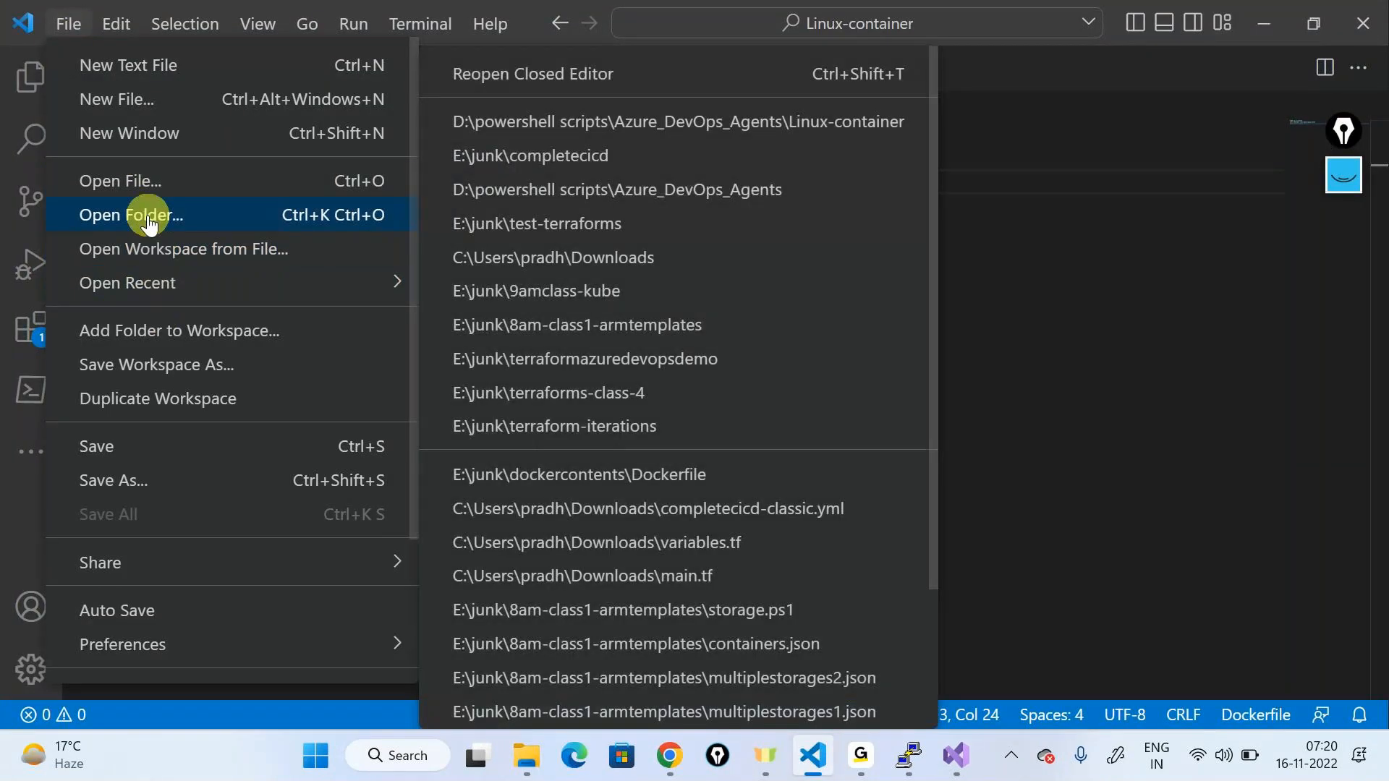
left_click(148, 221)
left_click(339, 52)
key("BackSpace")
key("ctrl+v")
key("Return")
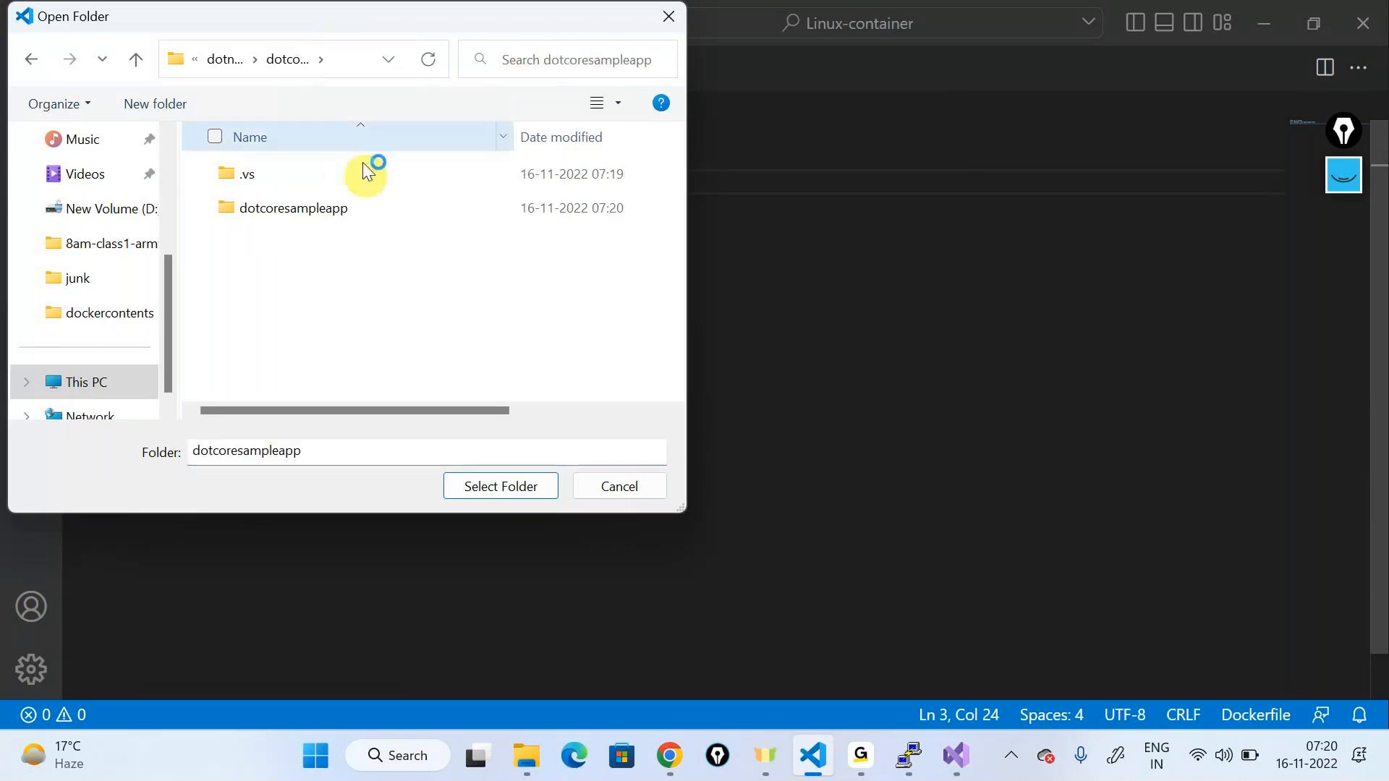
left_click(525, 489)
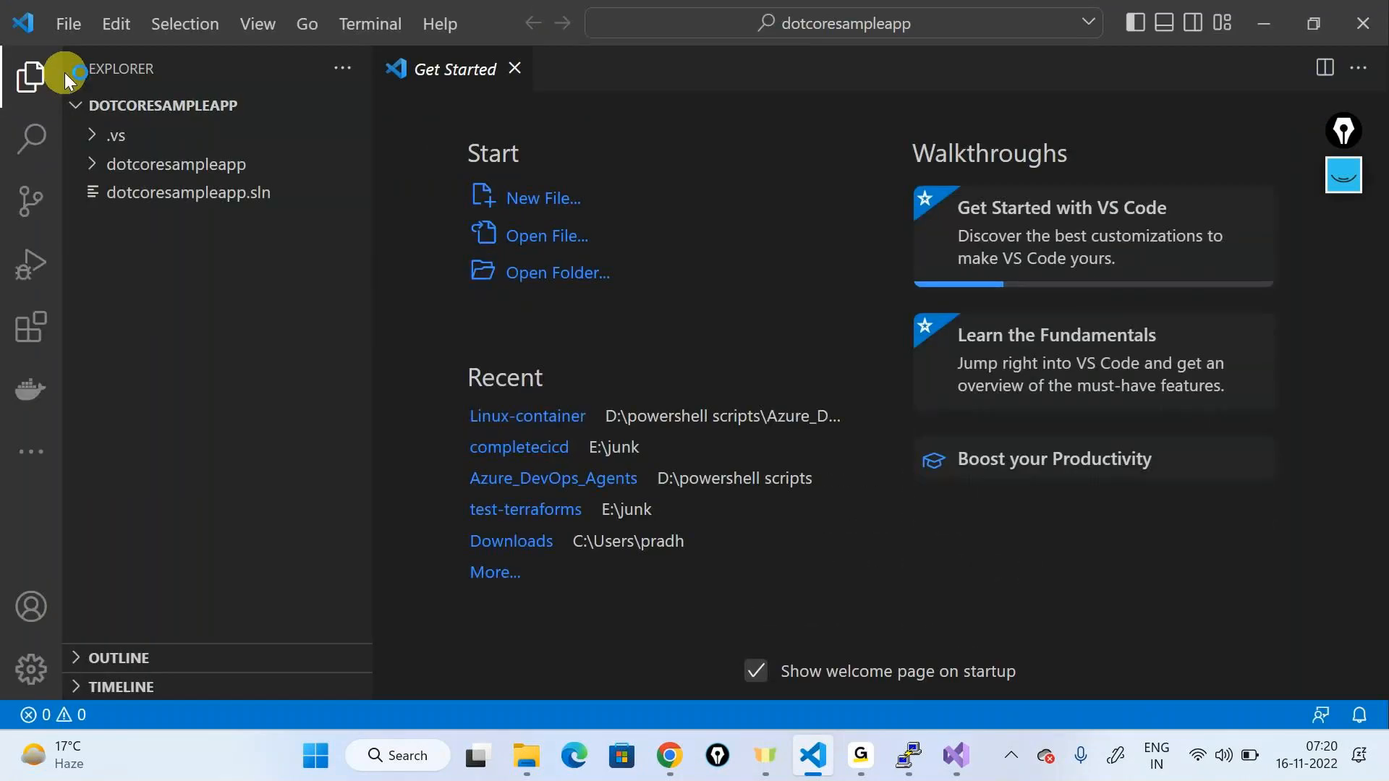
Step: Open dotcoresampleapp.csproj, dismiss the extension prompt, then open Pages/Index.cshtml
left_click(105, 164)
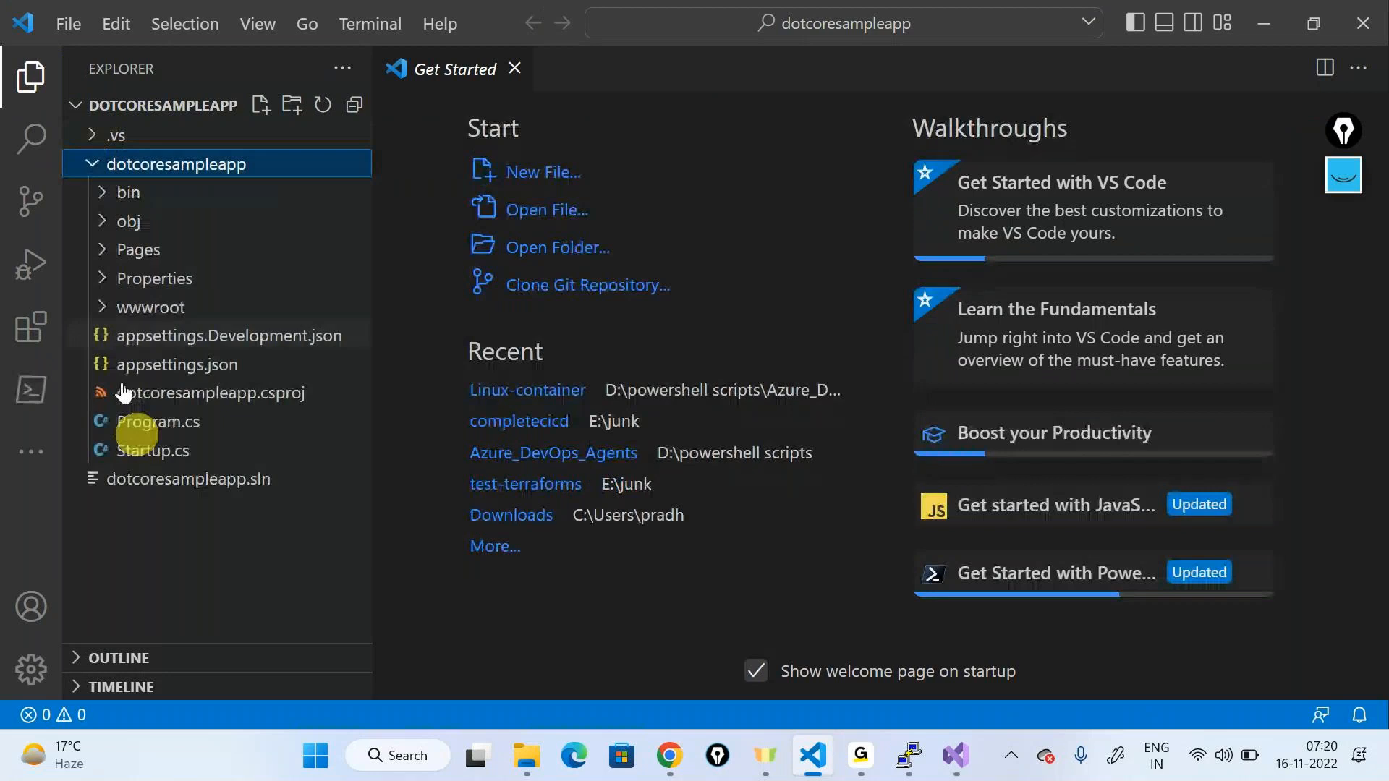
left_click(171, 397)
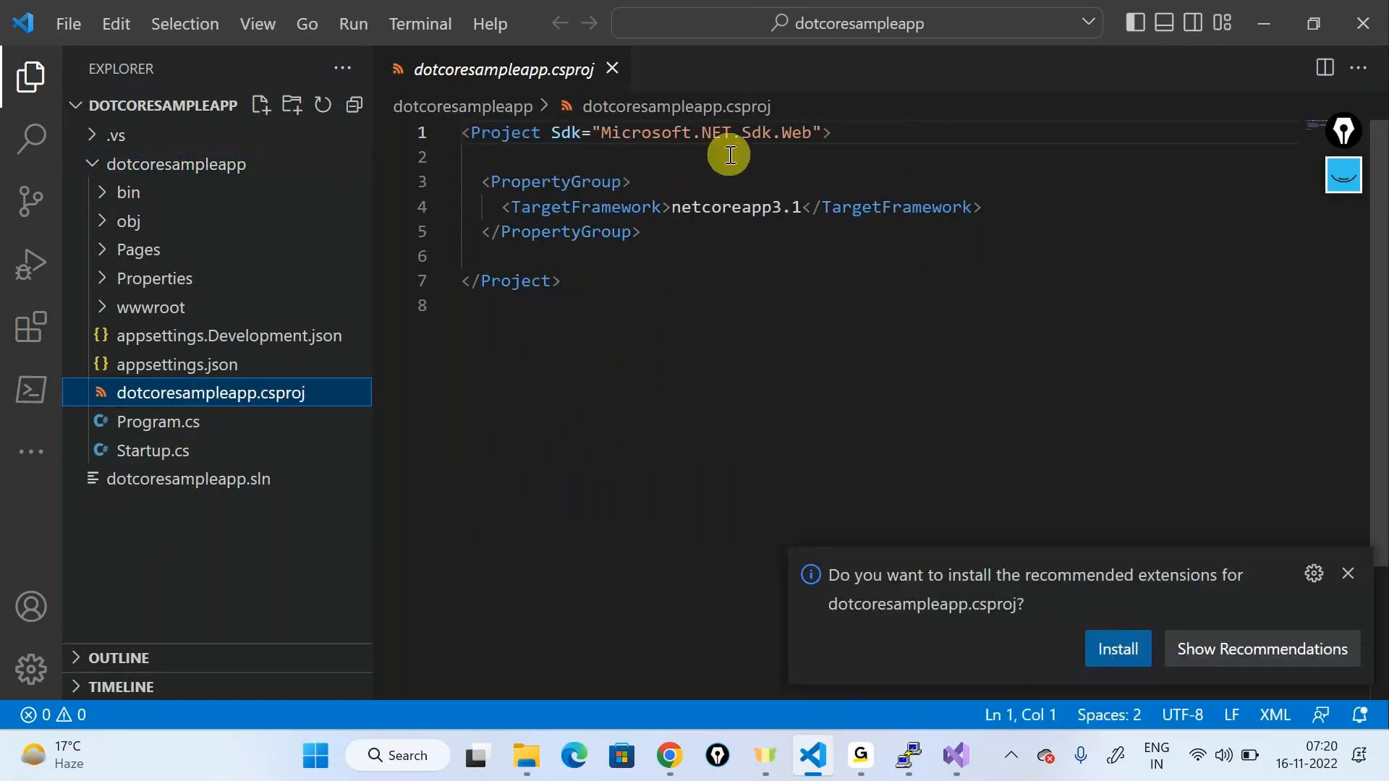
left_click(1348, 573)
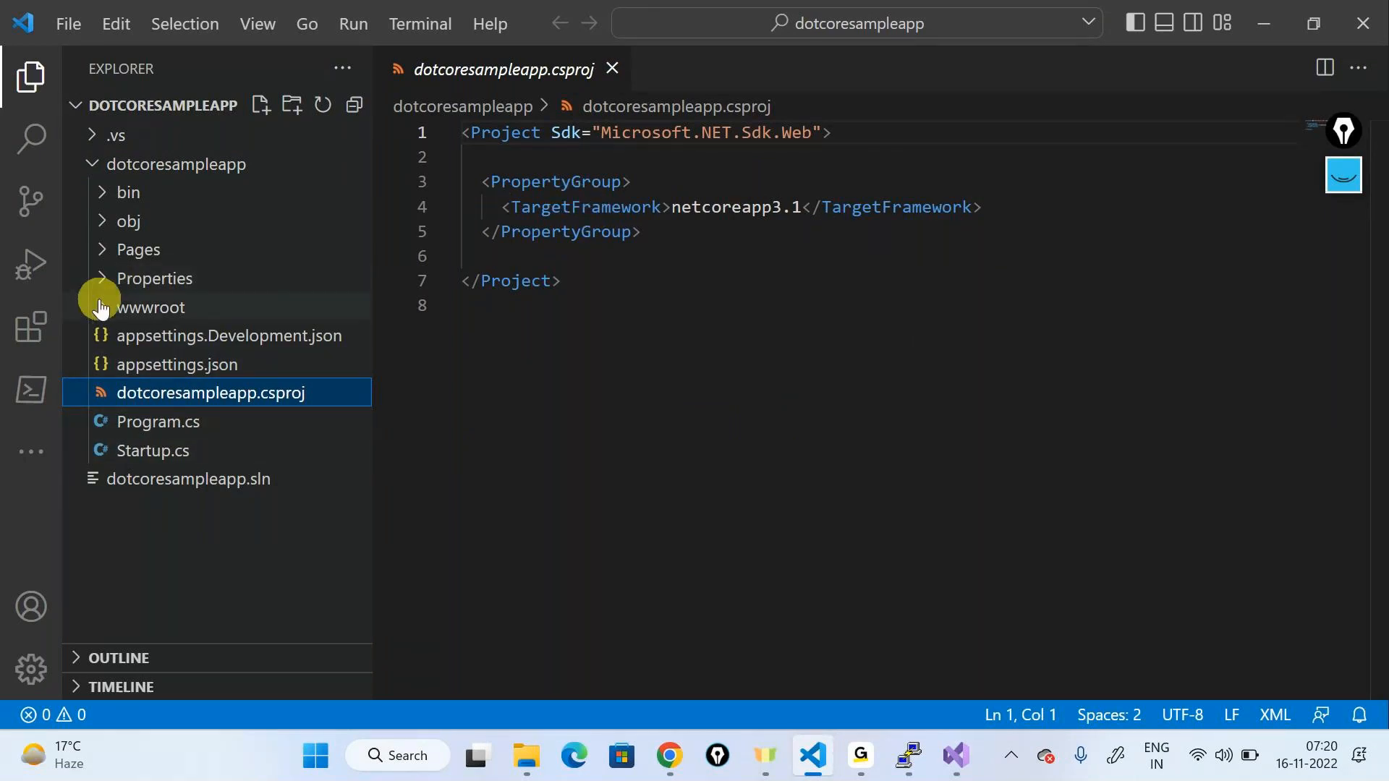
left_click(99, 250)
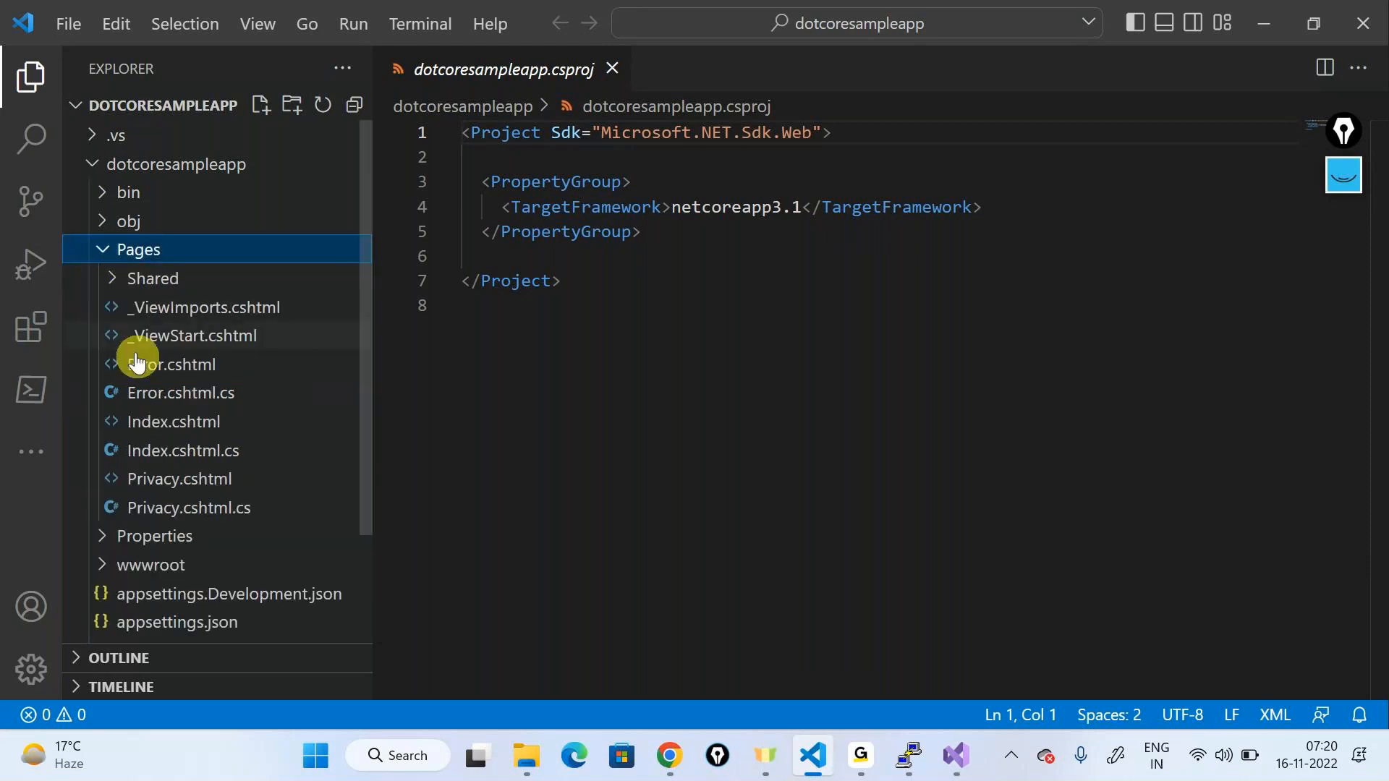
left_click(173, 422)
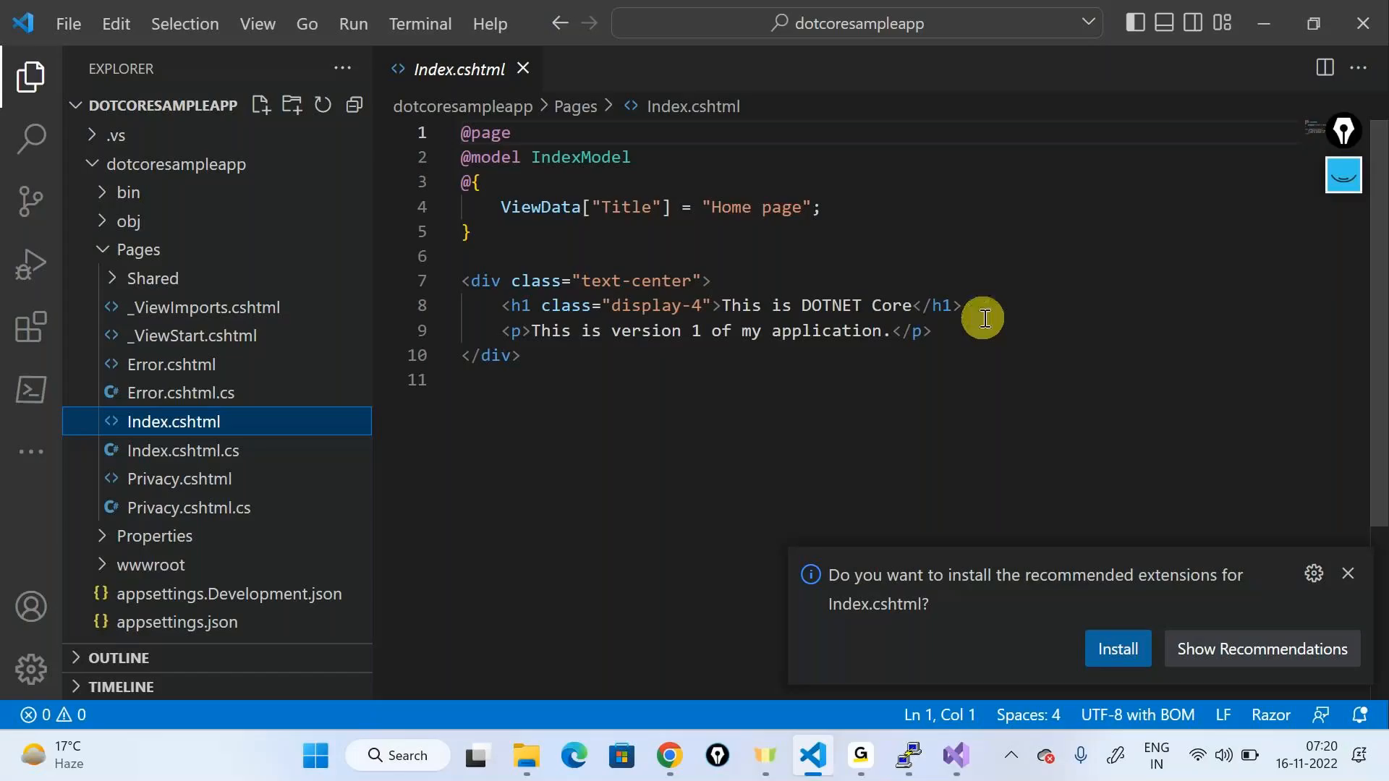
Step: Replace the line 9 paragraph with 'This is a containerized version of my app' and save Index.cshtml
left_click_drag(533, 331, 890, 331)
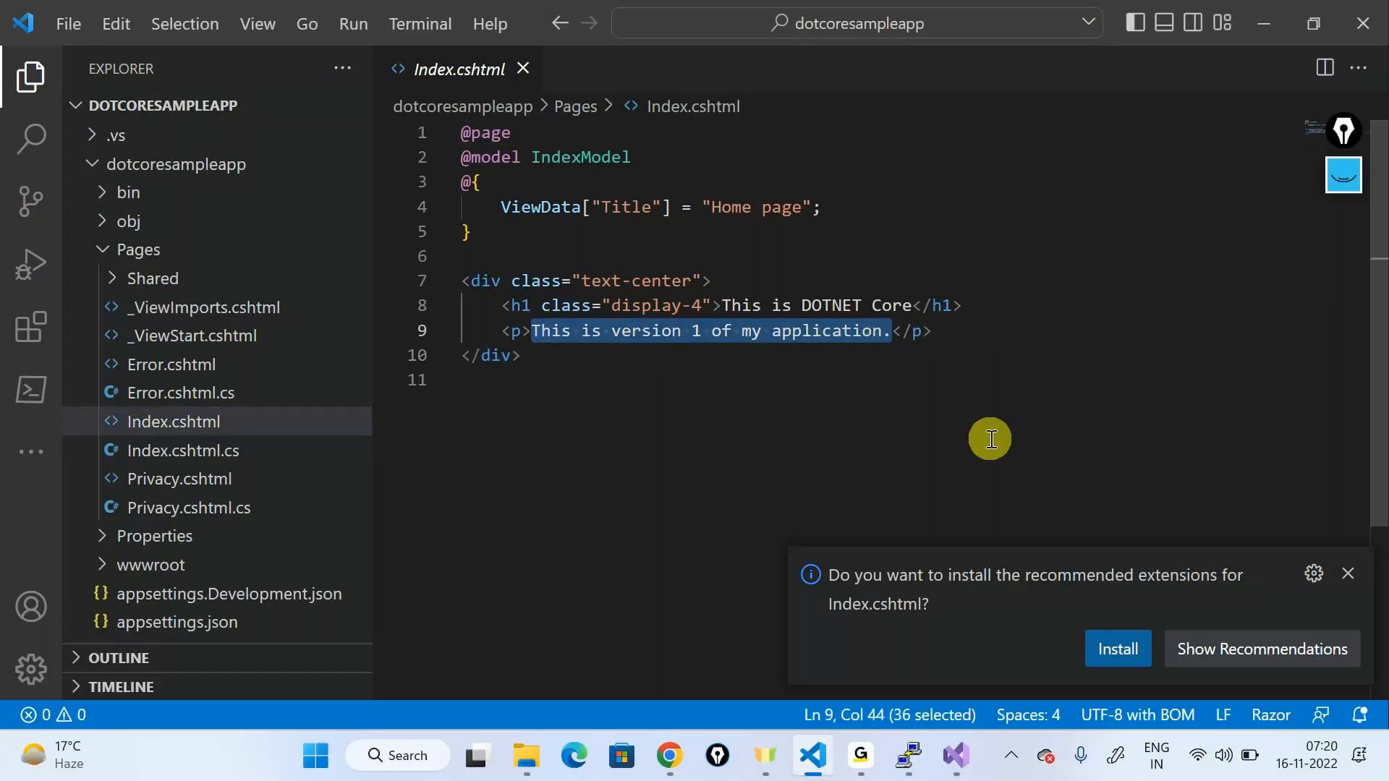
type("This is a contai")
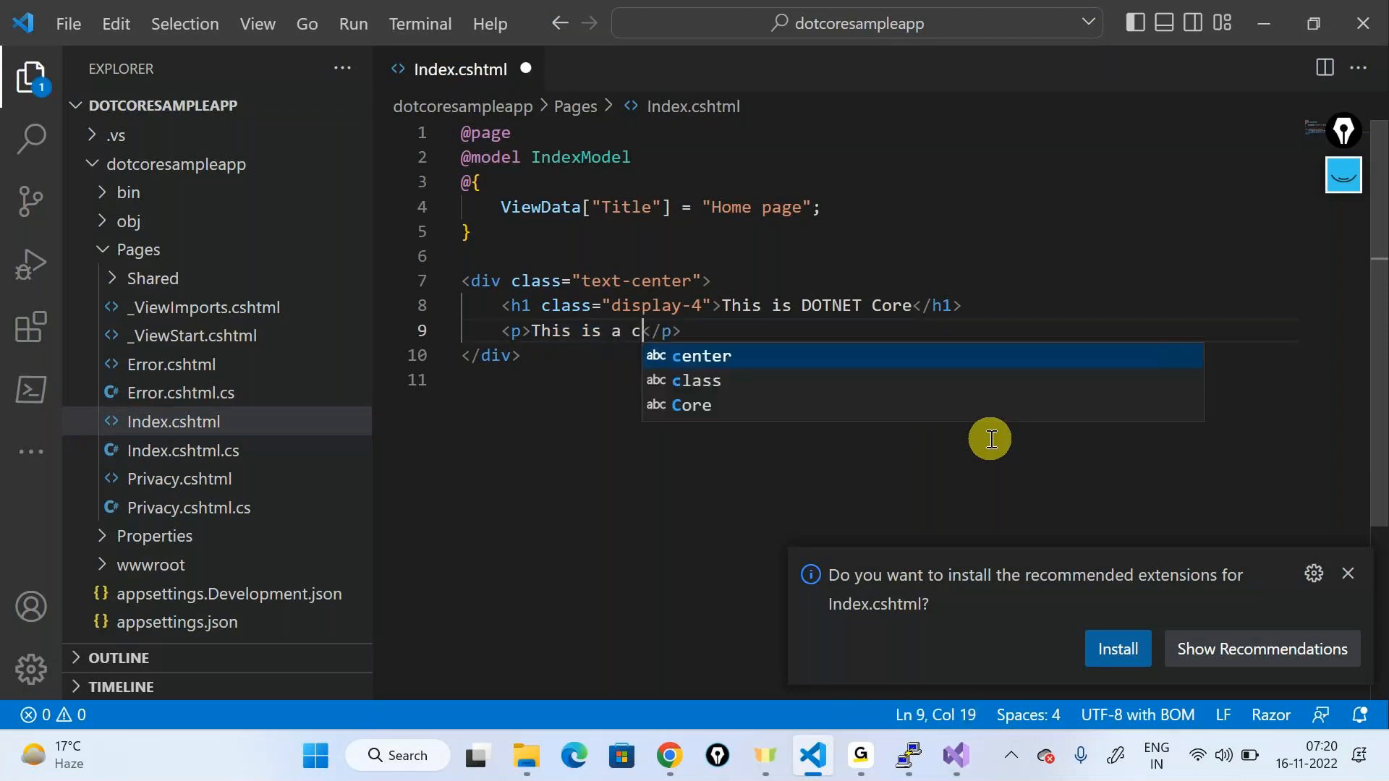
type("nerized ver")
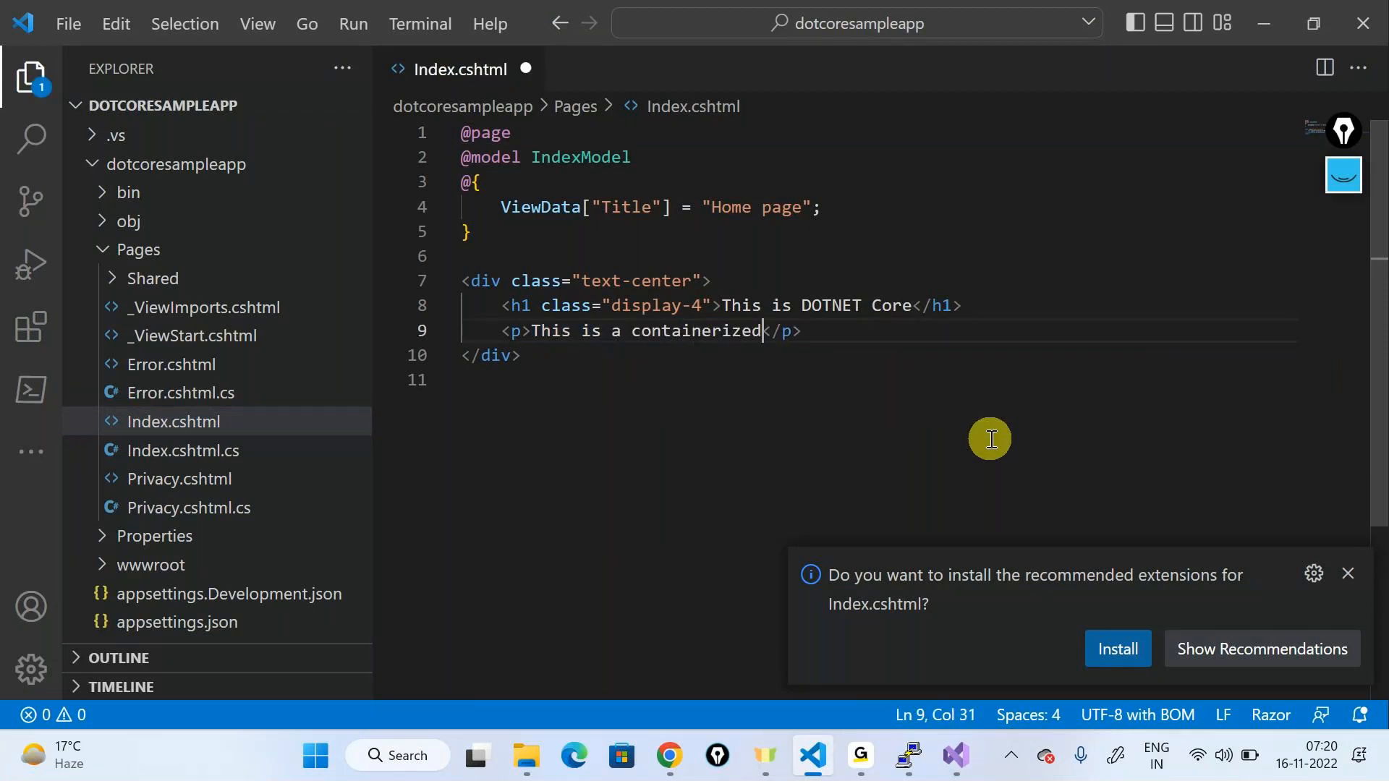
type("sio")
type("n of ")
type("my ap")
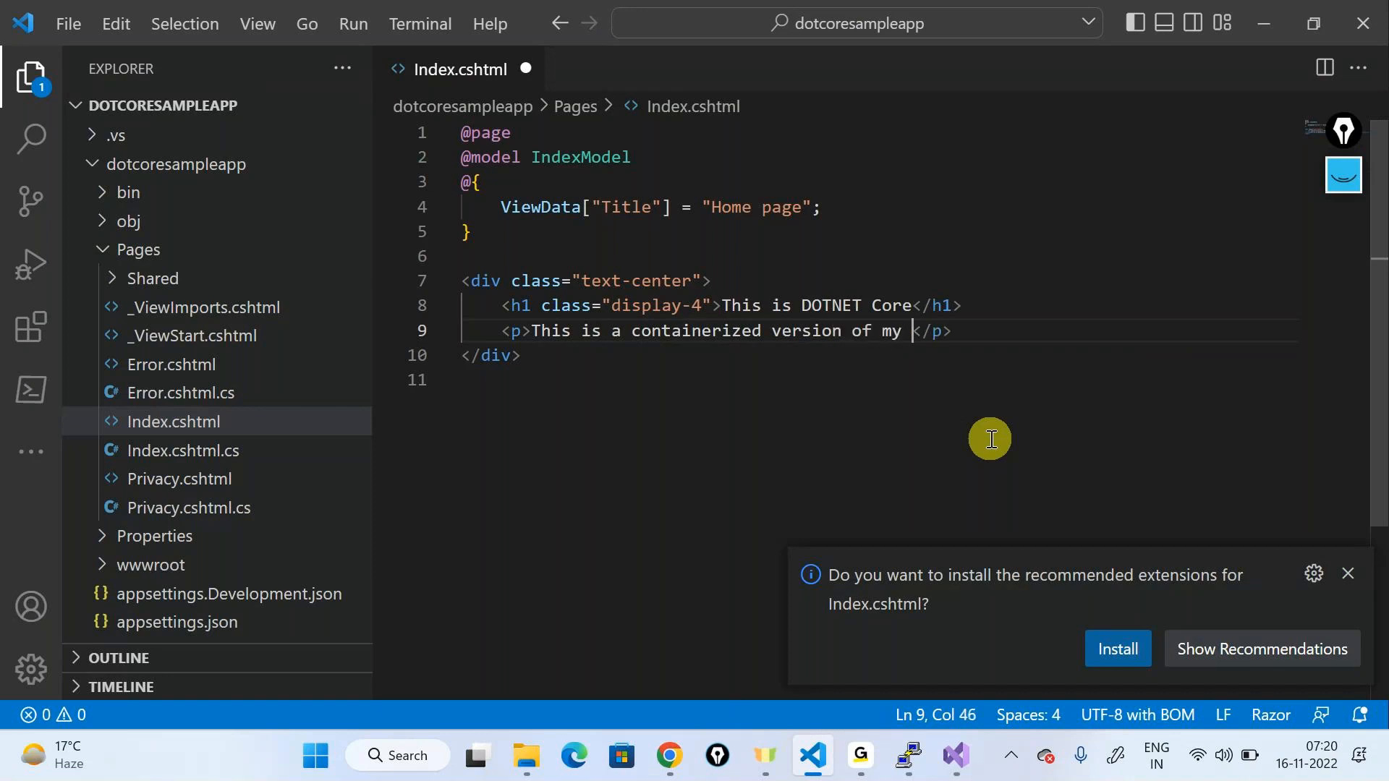
type("p")
key("ctrl+s")
left_click(1347, 574)
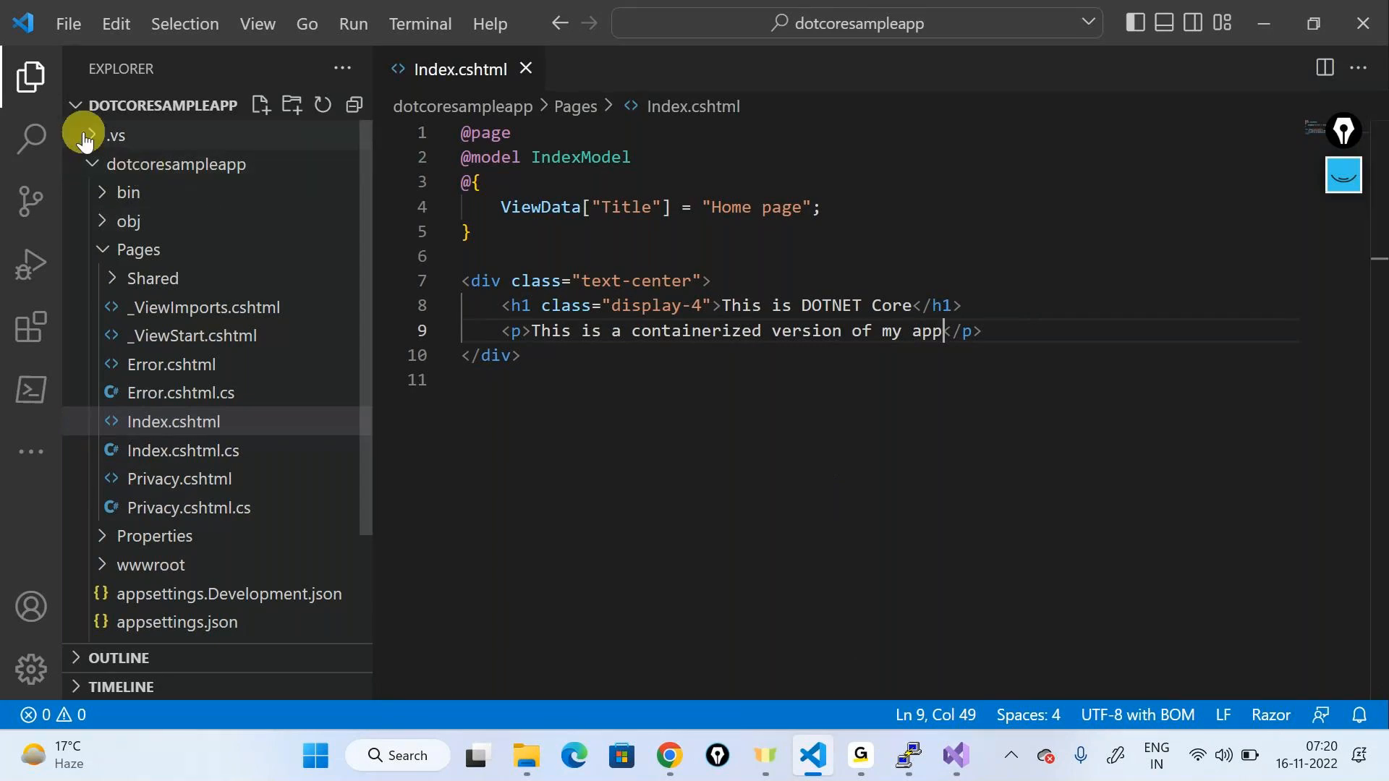
Step: Collapse the dotcoresampleapp folder in the VS Code Explorer tree
left_click(94, 166)
left_click(95, 166)
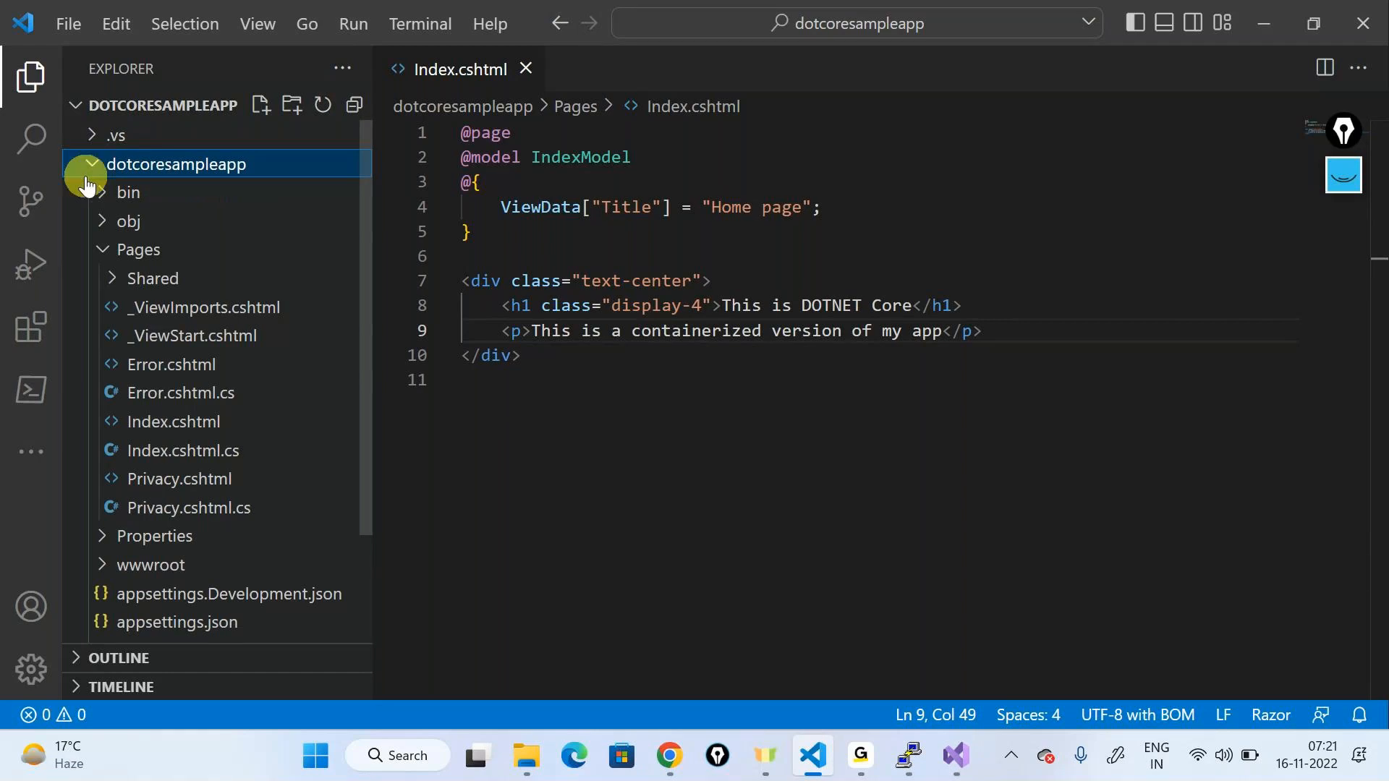
left_click(95, 165)
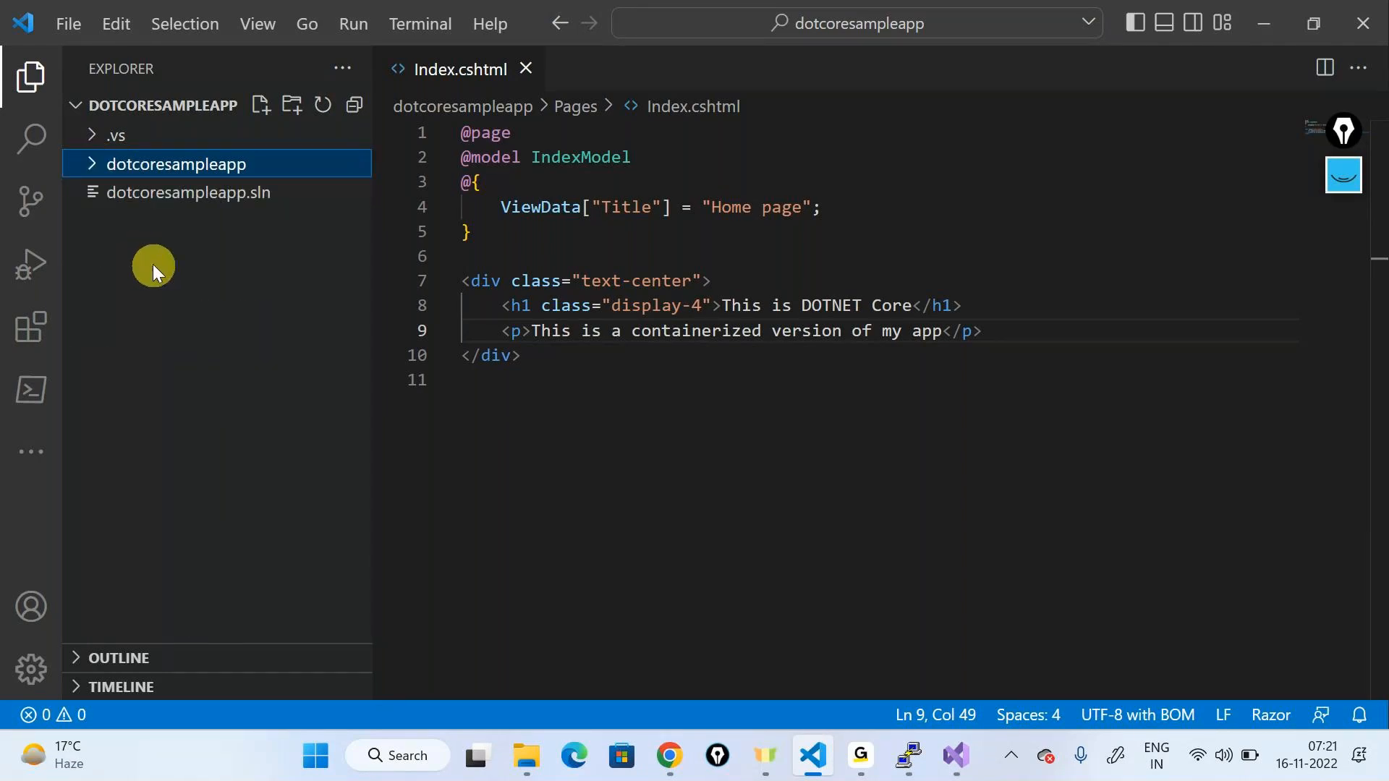
Step: With the annotation pen, handwrite 'Built' below the code, circle it and draw an arrow down
left_click(1340, 177)
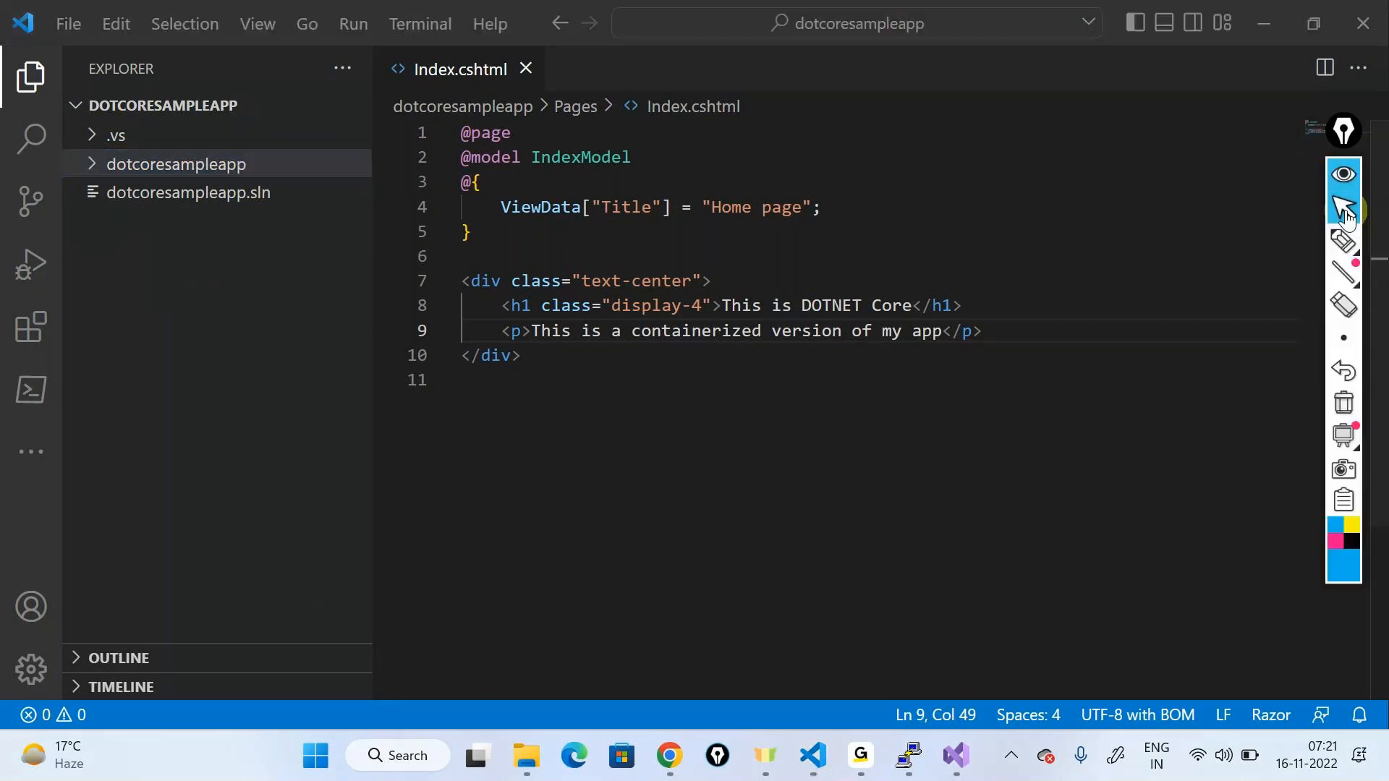
left_click(1342, 242)
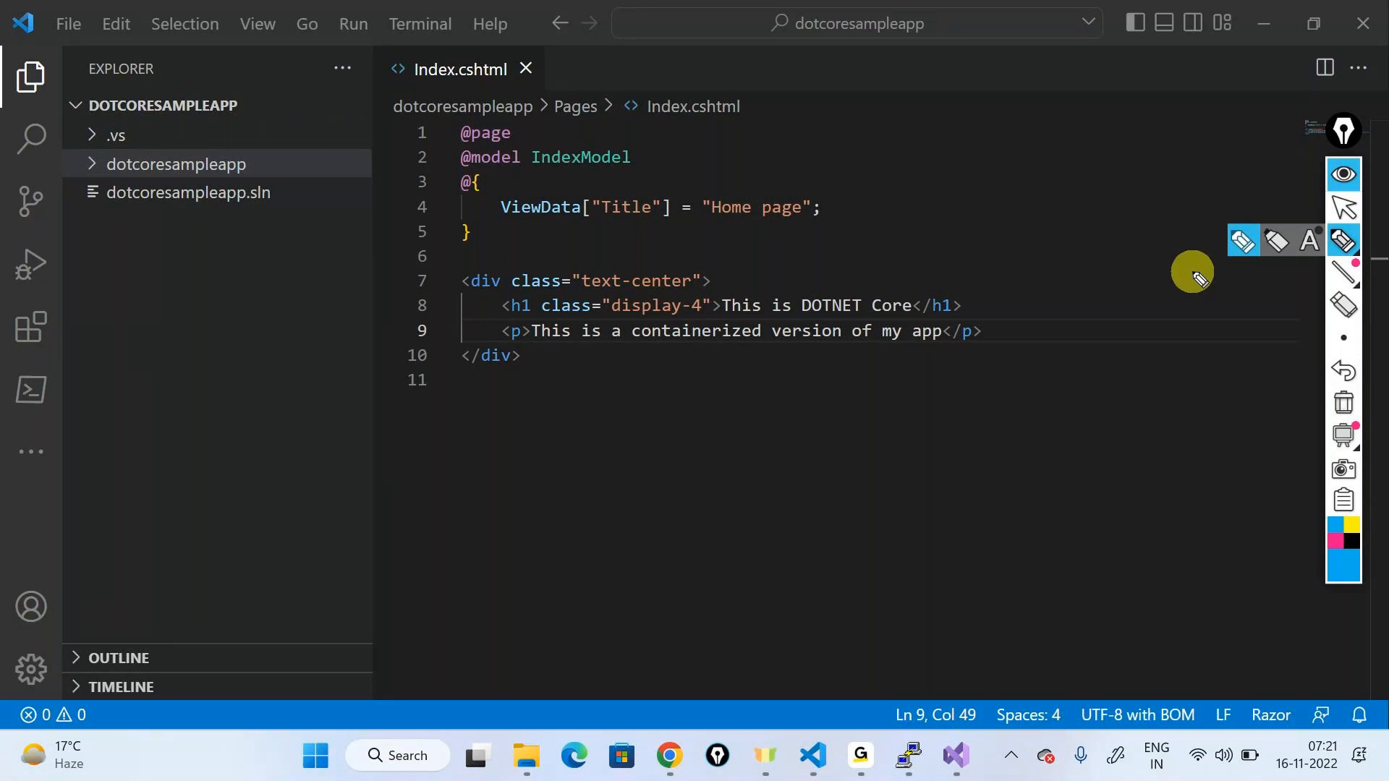
mouse_move(864, 432)
left_mouse_down()
mouse_move(862, 452)
mouse_move(894, 454)
mouse_move(877, 460)
mouse_move(976, 444)
left_mouse_up()
mouse_move(997, 409)
left_mouse_down()
mouse_move(834, 465)
mouse_move(919, 382)
left_mouse_up()
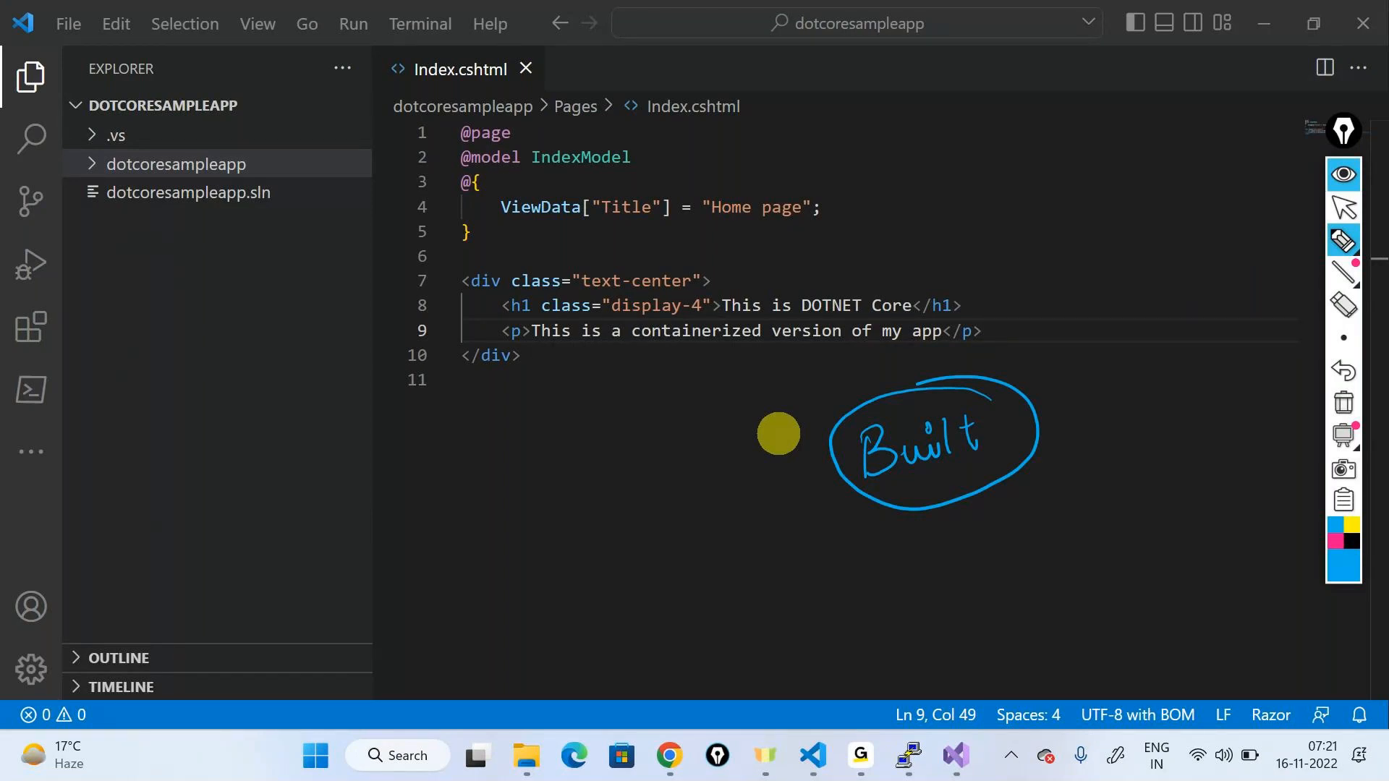
mouse_move(1043, 420)
left_mouse_down()
mouse_move(1119, 471)
mouse_move(1136, 465)
left_mouse_up()
Step: Write and circle 'low level language', then erase all annotations and hide the pen tools
mouse_move(1092, 524)
left_mouse_down()
mouse_move(1113, 561)
mouse_move(1175, 536)
mouse_move(1224, 545)
mouse_move(1244, 496)
mouse_move(1253, 507)
left_mouse_up()
mouse_move(1092, 617)
left_mouse_down()
mouse_move(1123, 629)
mouse_move(1153, 611)
mouse_move(1203, 612)
mouse_move(1223, 587)
left_mouse_up()
mouse_move(1259, 481)
left_mouse_down()
mouse_move(1225, 643)
mouse_move(1263, 479)
left_mouse_up()
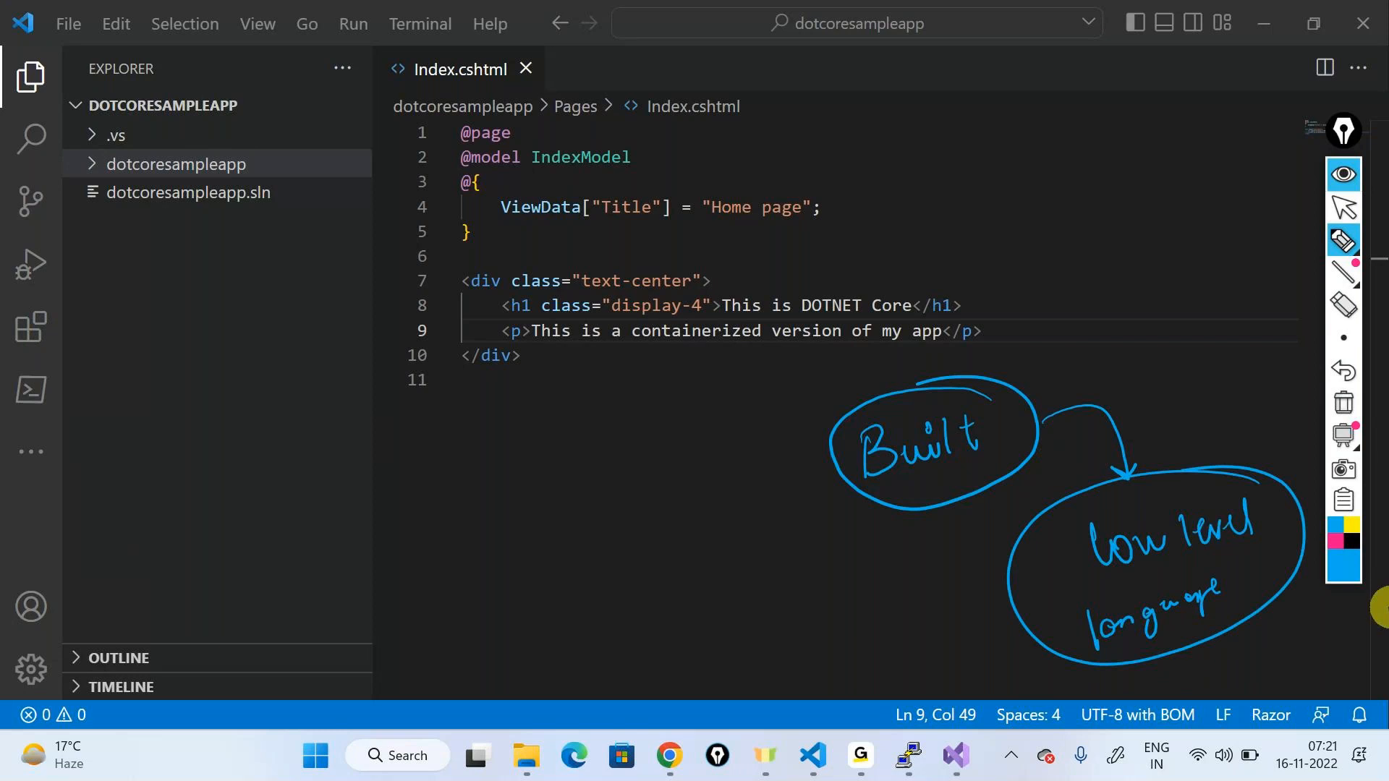
left_click(1360, 323)
left_click(1343, 175)
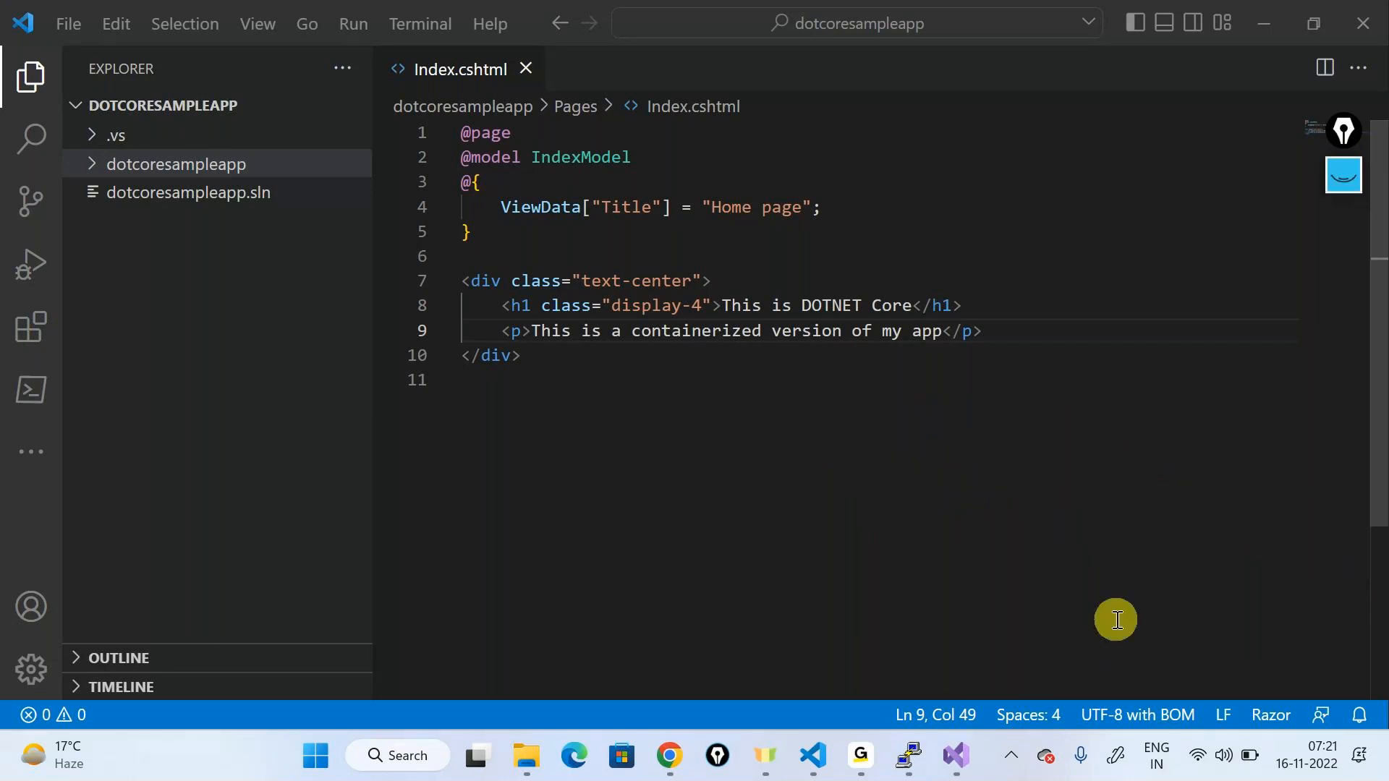
Step: Minimize Visual Studio and bring the dotcoresampleapp File Explorer window to the front
left_click(968, 772)
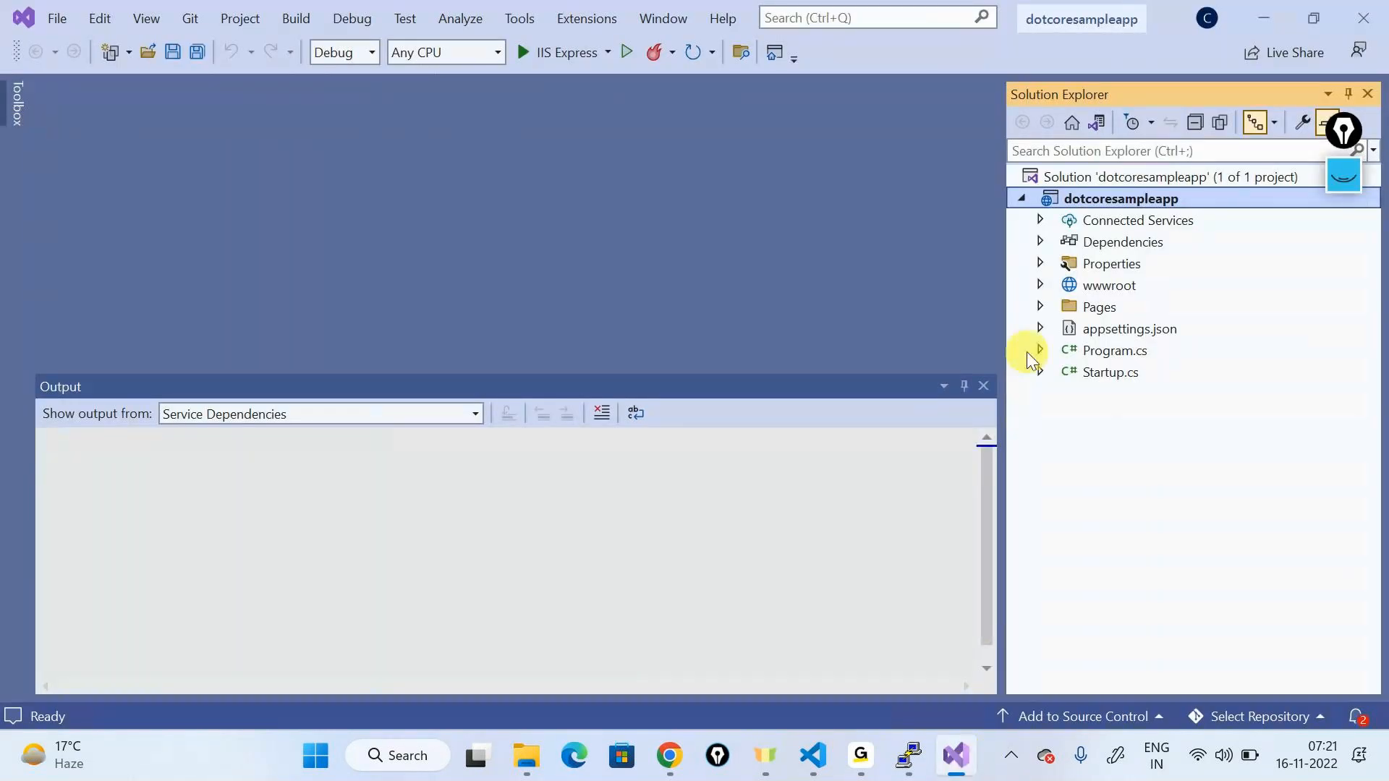
right_click(1098, 205)
left_click(570, 285)
left_click(1263, 16)
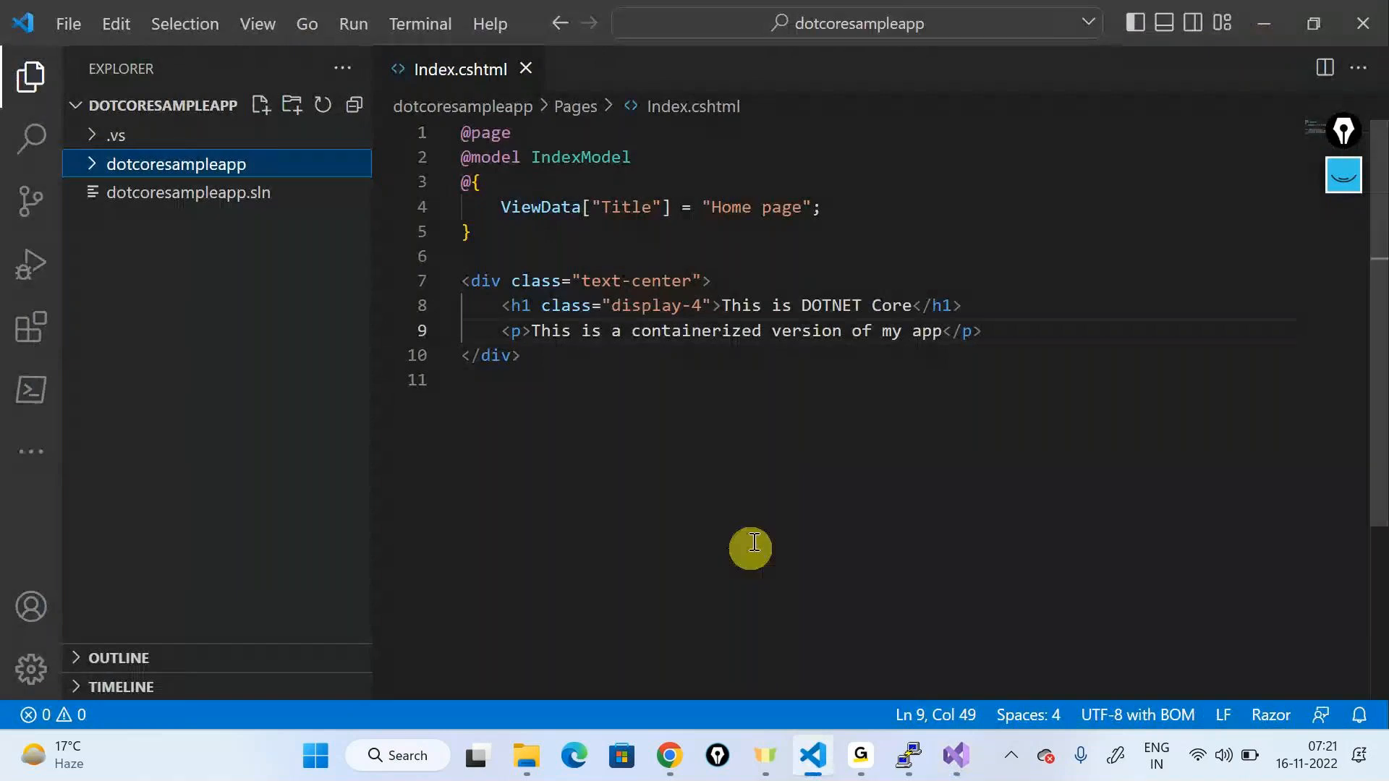
mouse_move(536, 755)
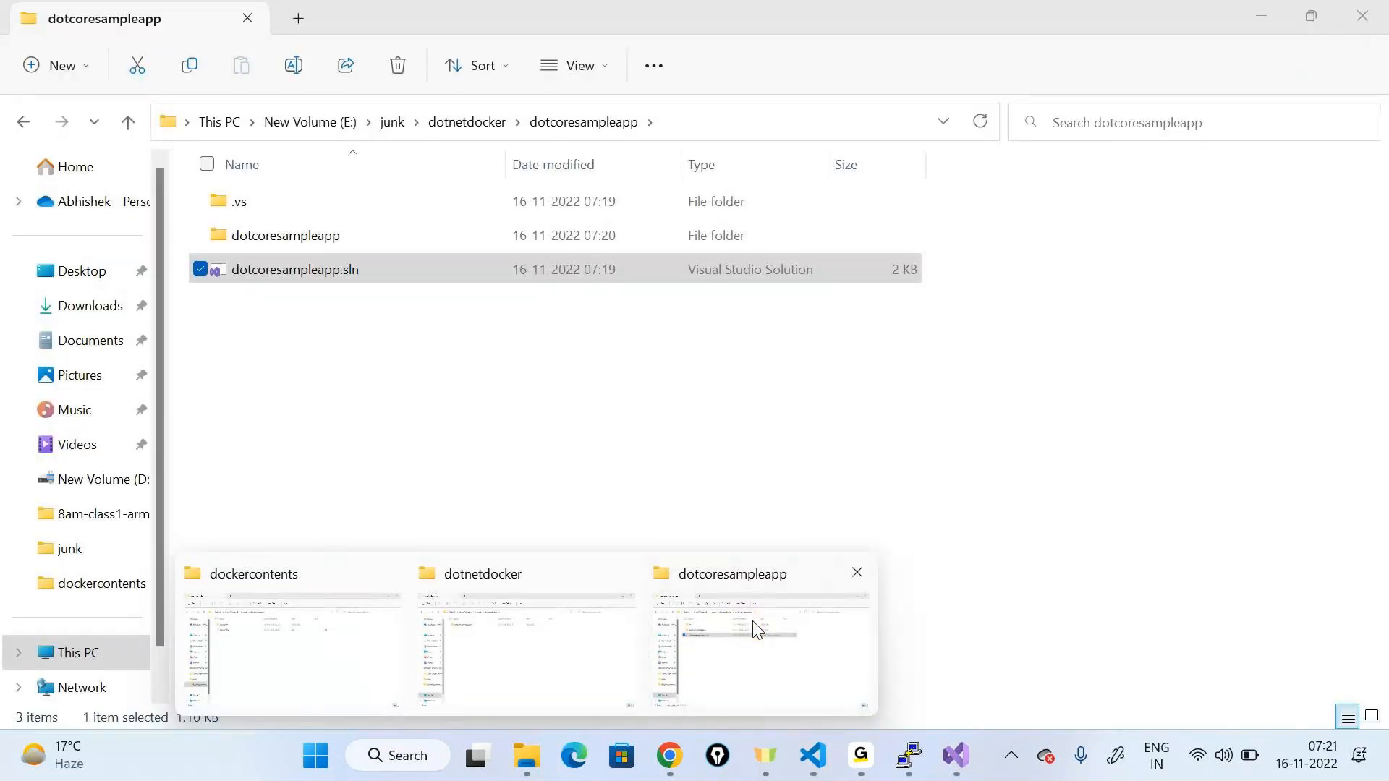
left_click(756, 630)
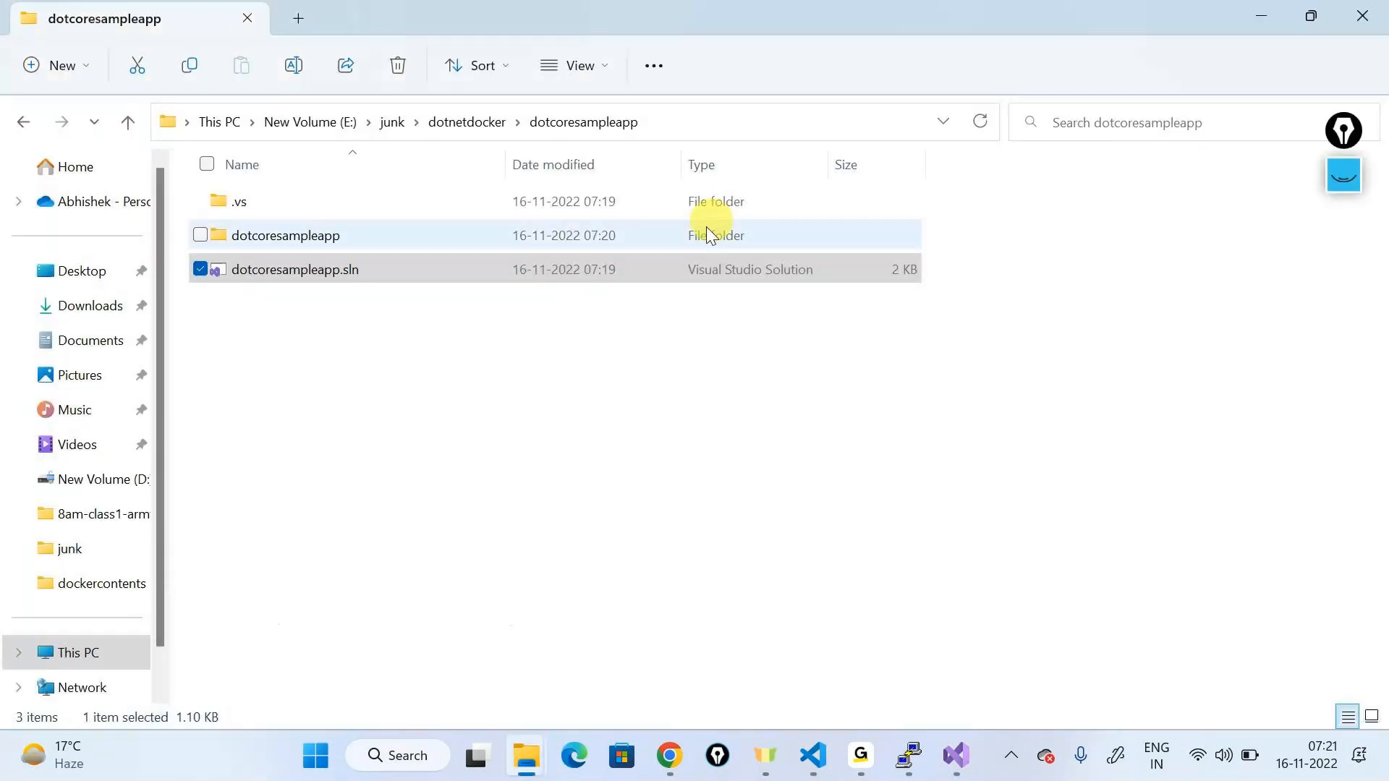
Step: Open the inner dotcoresampleapp folder and select its full path in the address bar
double_click(380, 224)
left_click(794, 114)
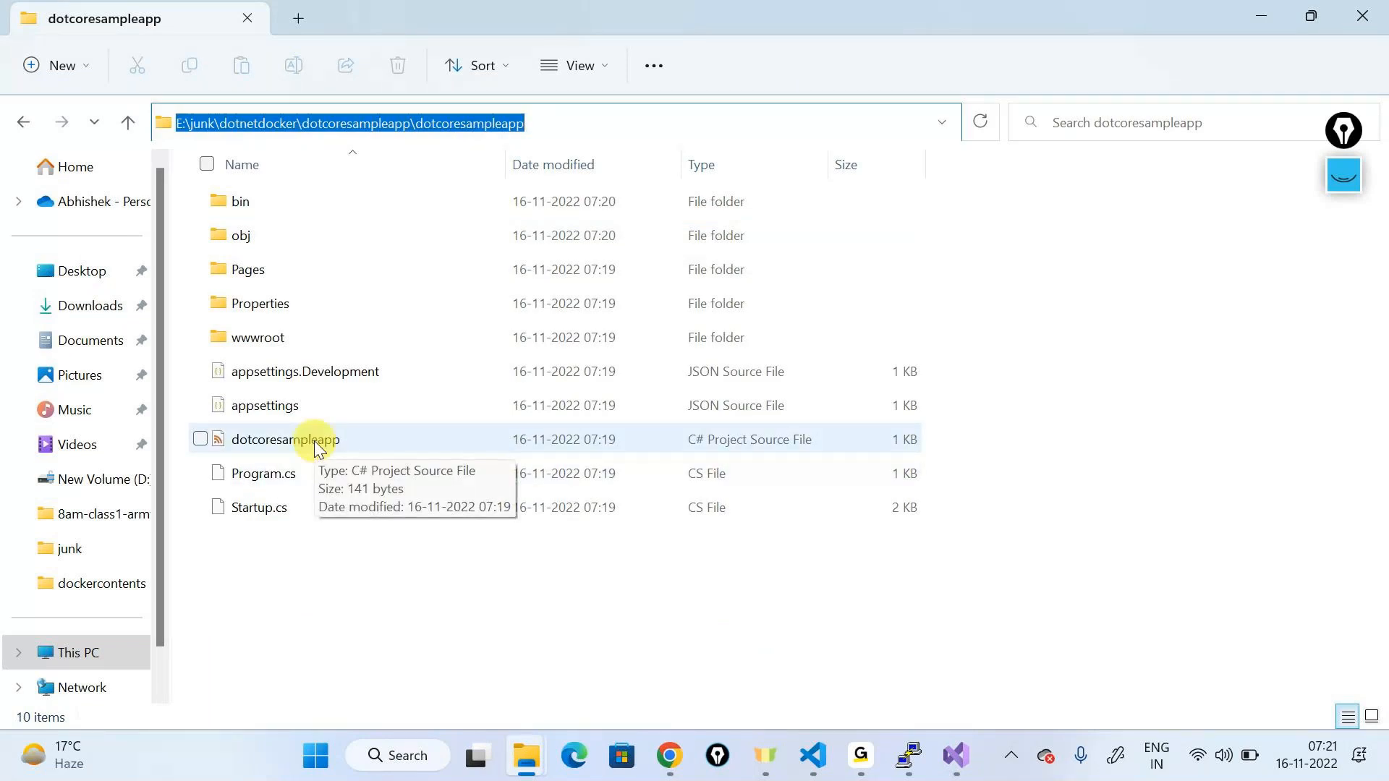
left_click(580, 122)
double_click(580, 122)
left_click(580, 123)
double_click(580, 122)
left_click(580, 122)
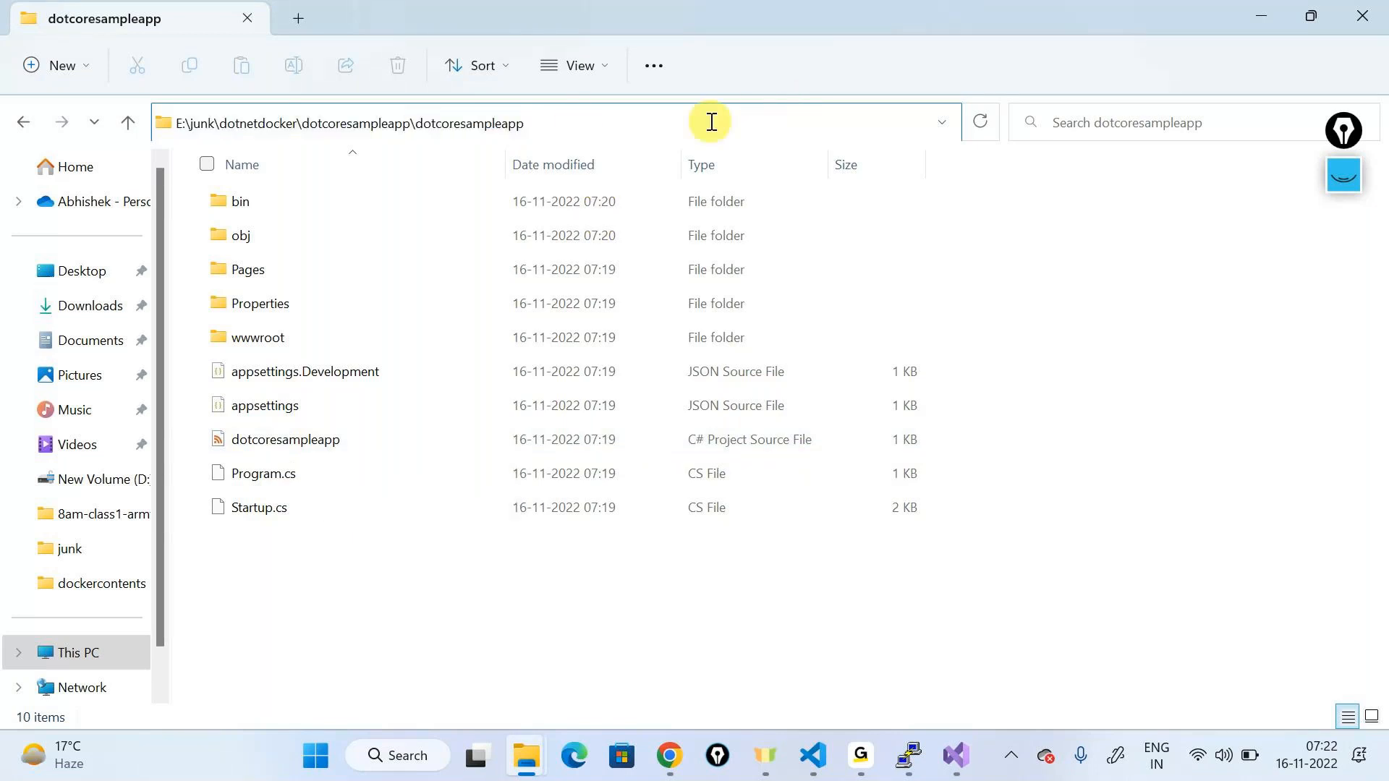
left_click_drag(711, 122, 144, 121)
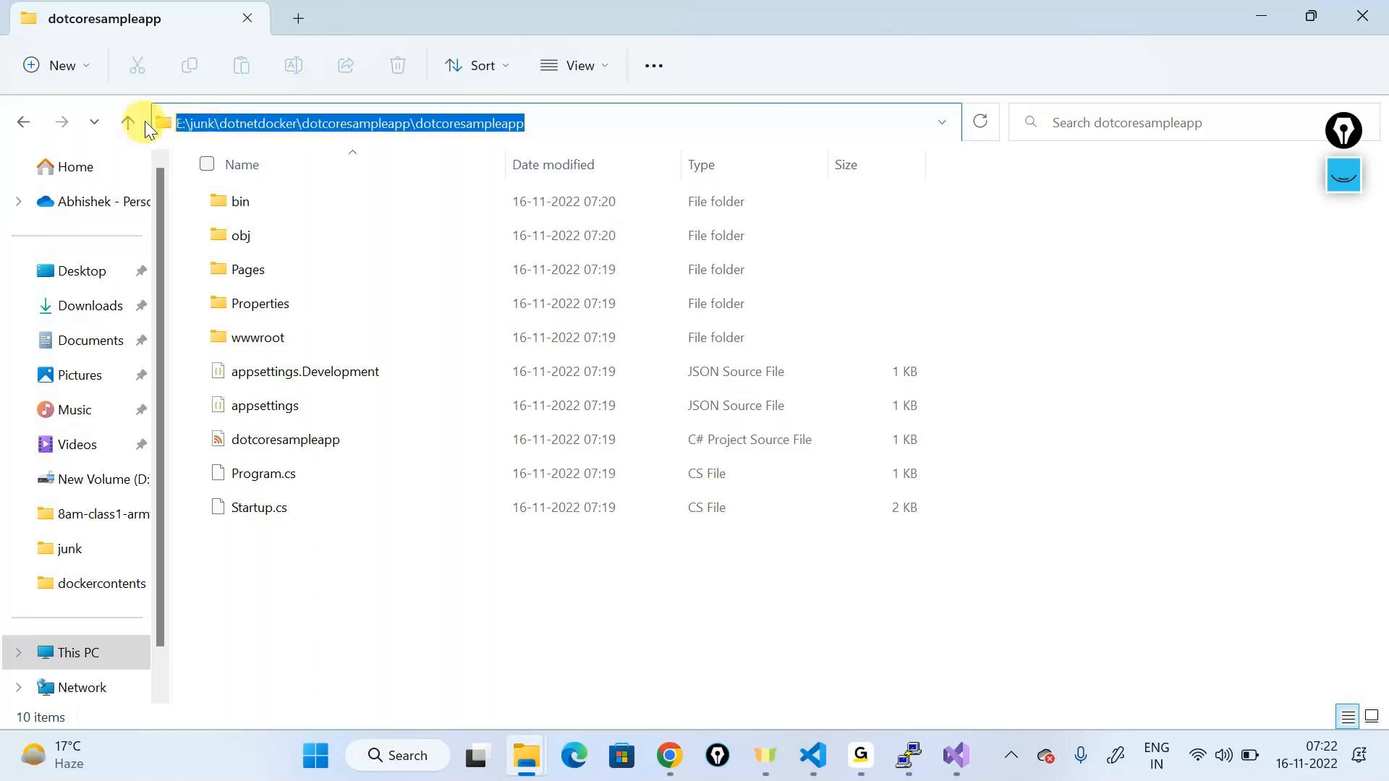
Step: Launch Command Prompt from the folder's address bar with cmd and run dotnet publish
type("cmd")
key("Return")
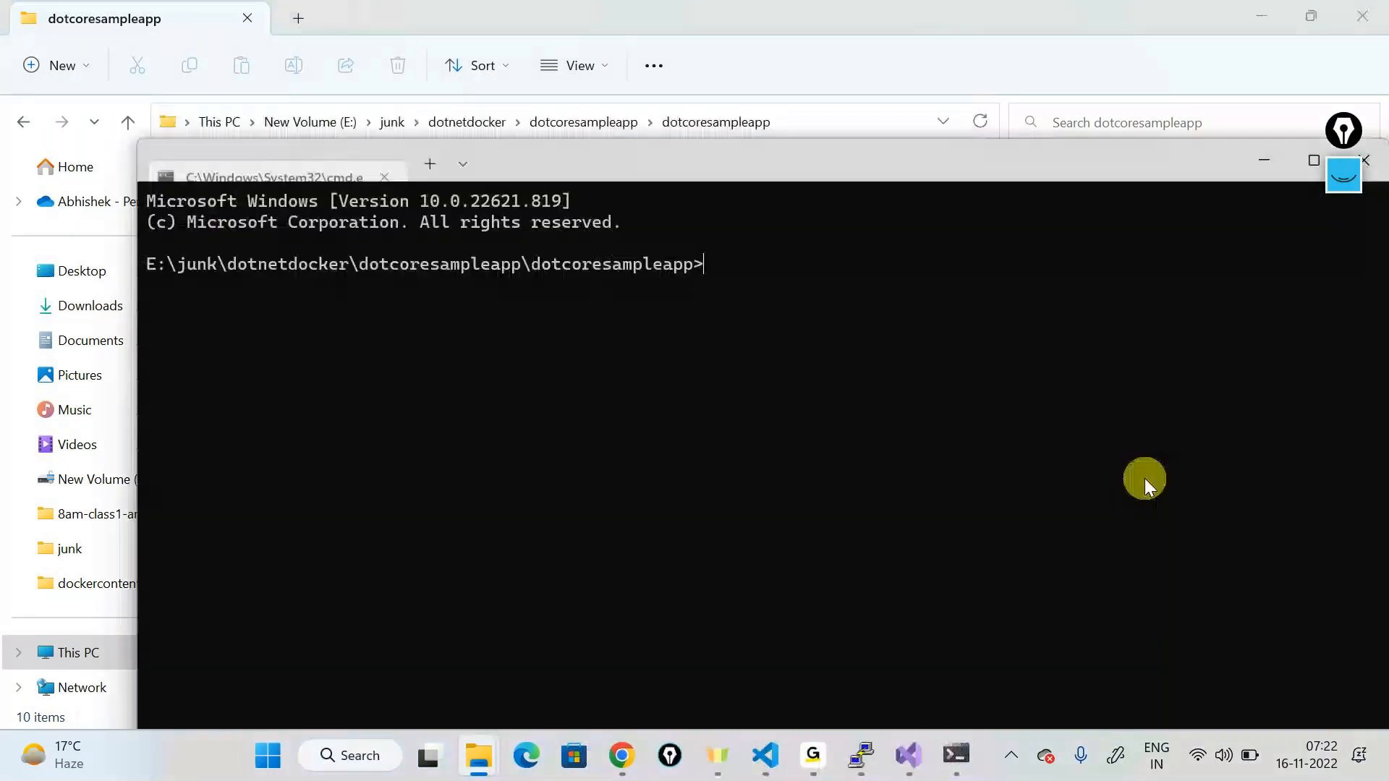
type("dotne")
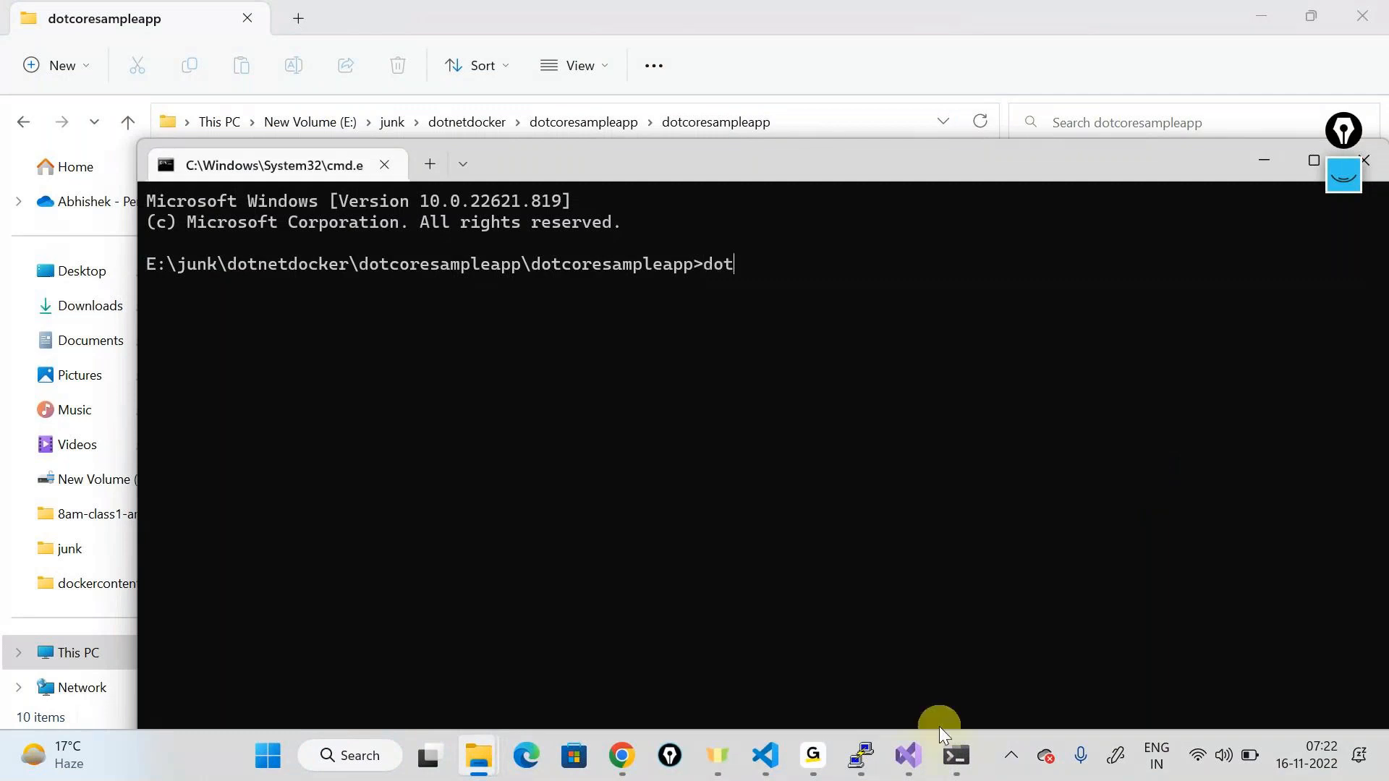
type("t publish")
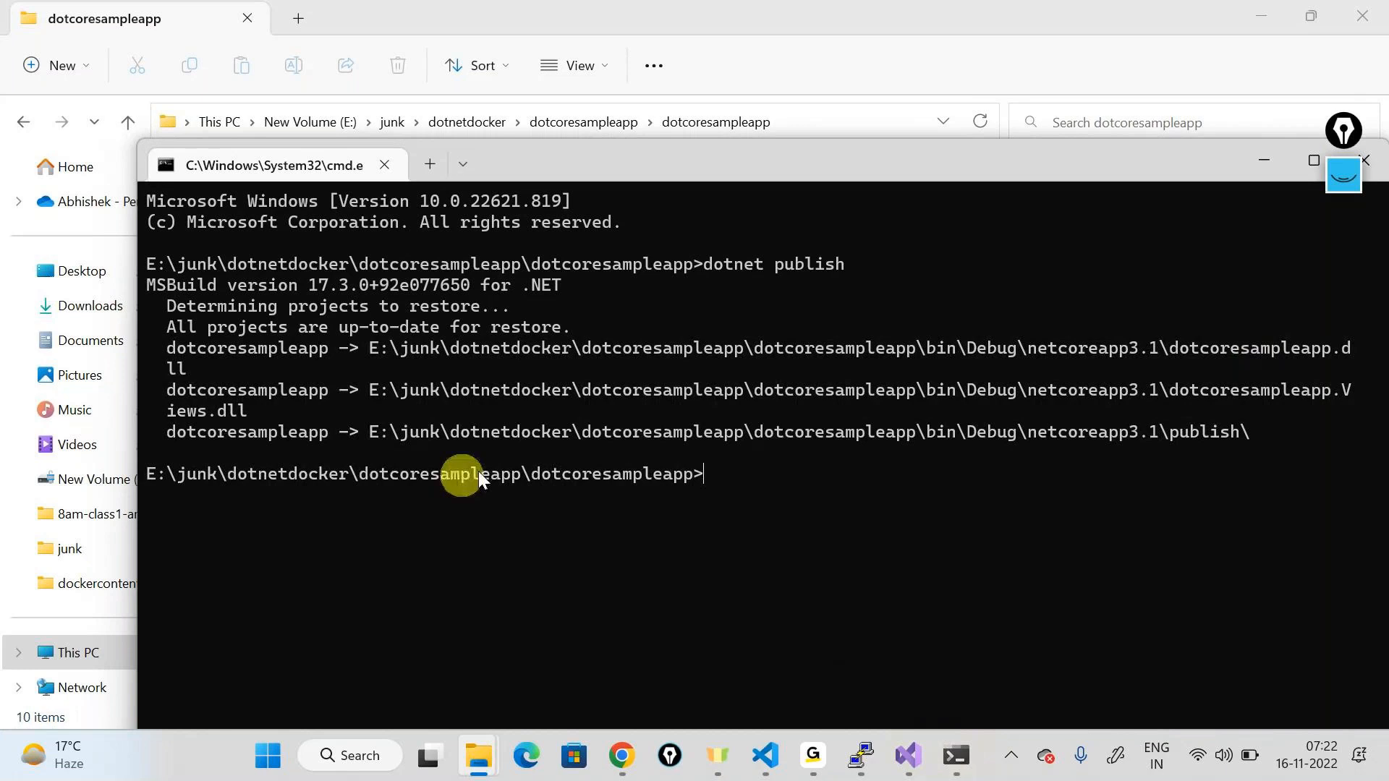
Step: Highlight the bin\Debug\netcoreapp3.1\publish output path, then minimize the console
left_click_drag(362, 432, 1260, 437)
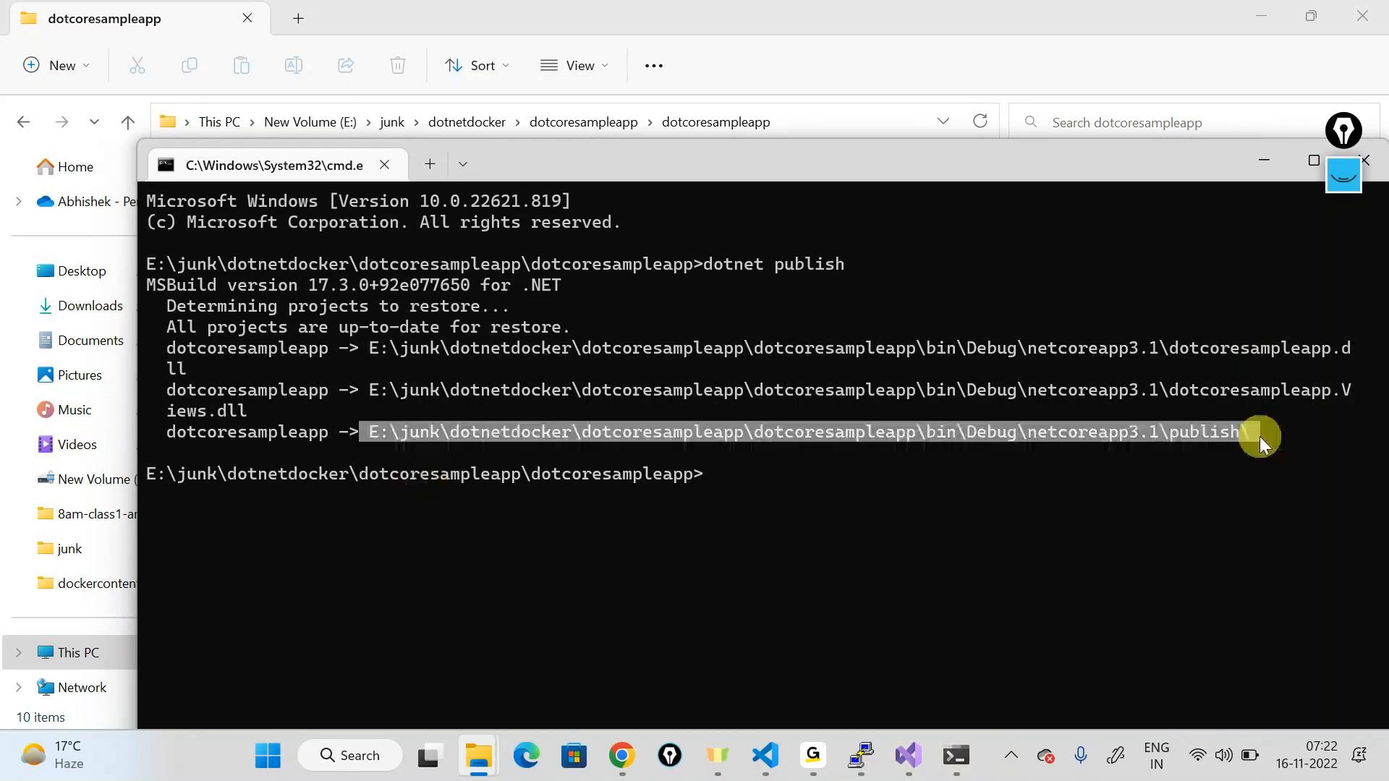
left_click(369, 431)
double_click(1215, 435)
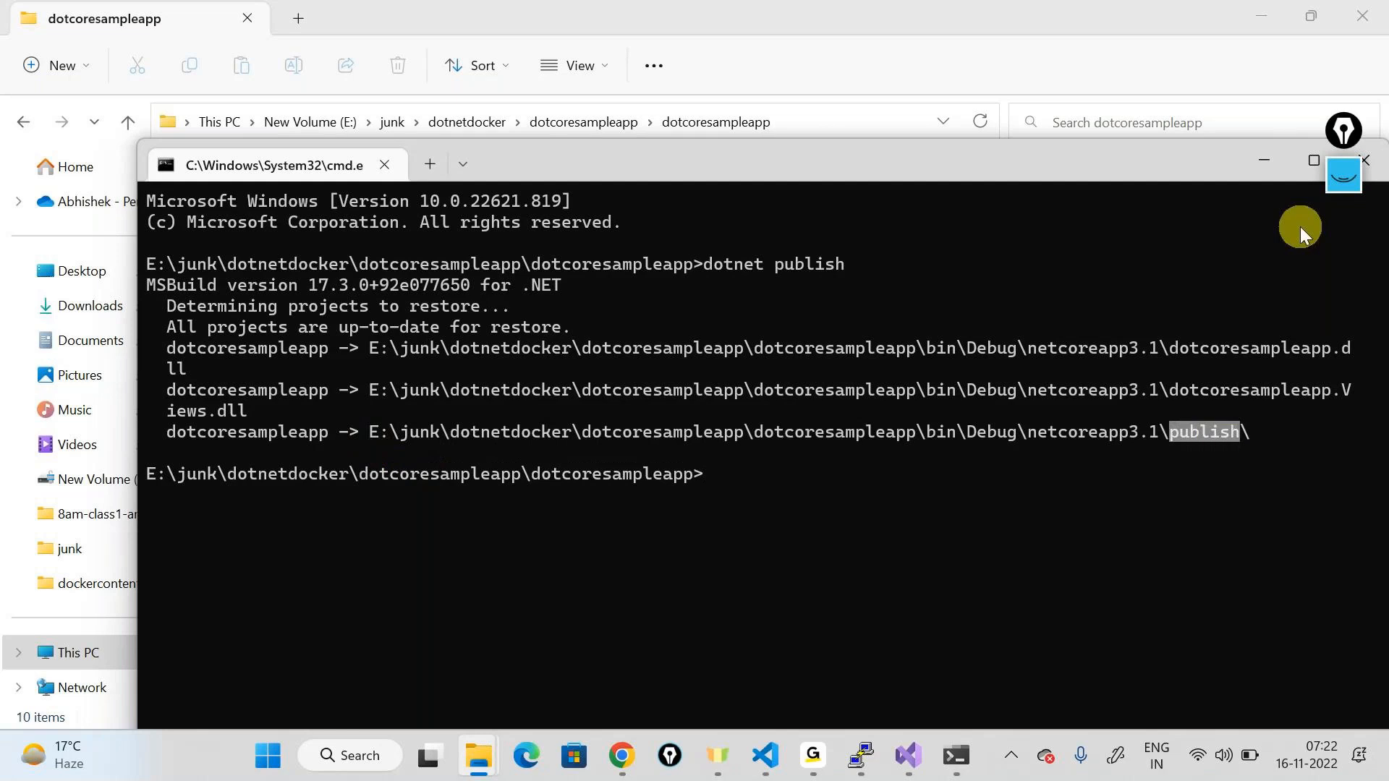
left_click(1266, 157)
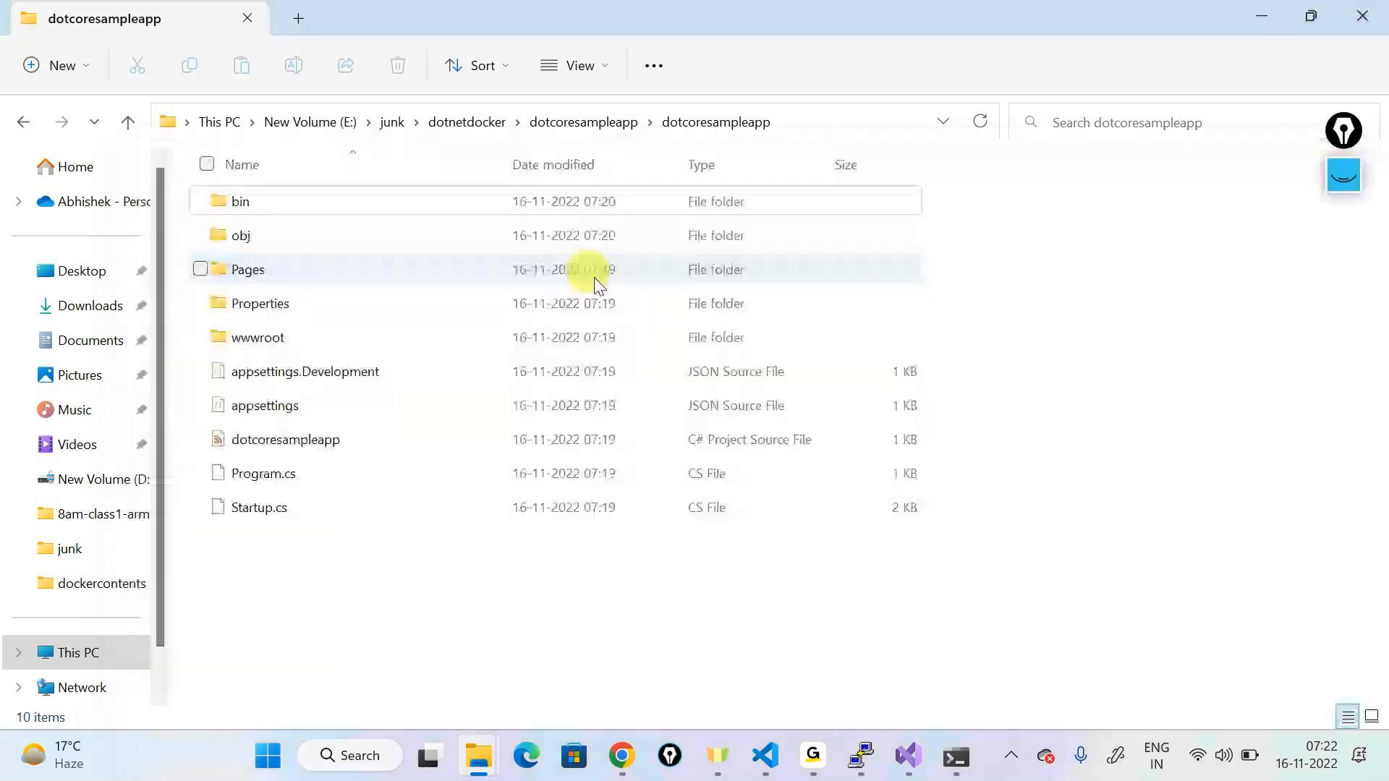
Step: Open bin\Debug\netcoreapp3.1\publish and select all 11 published files
double_click(281, 201)
double_click(243, 206)
double_click(285, 202)
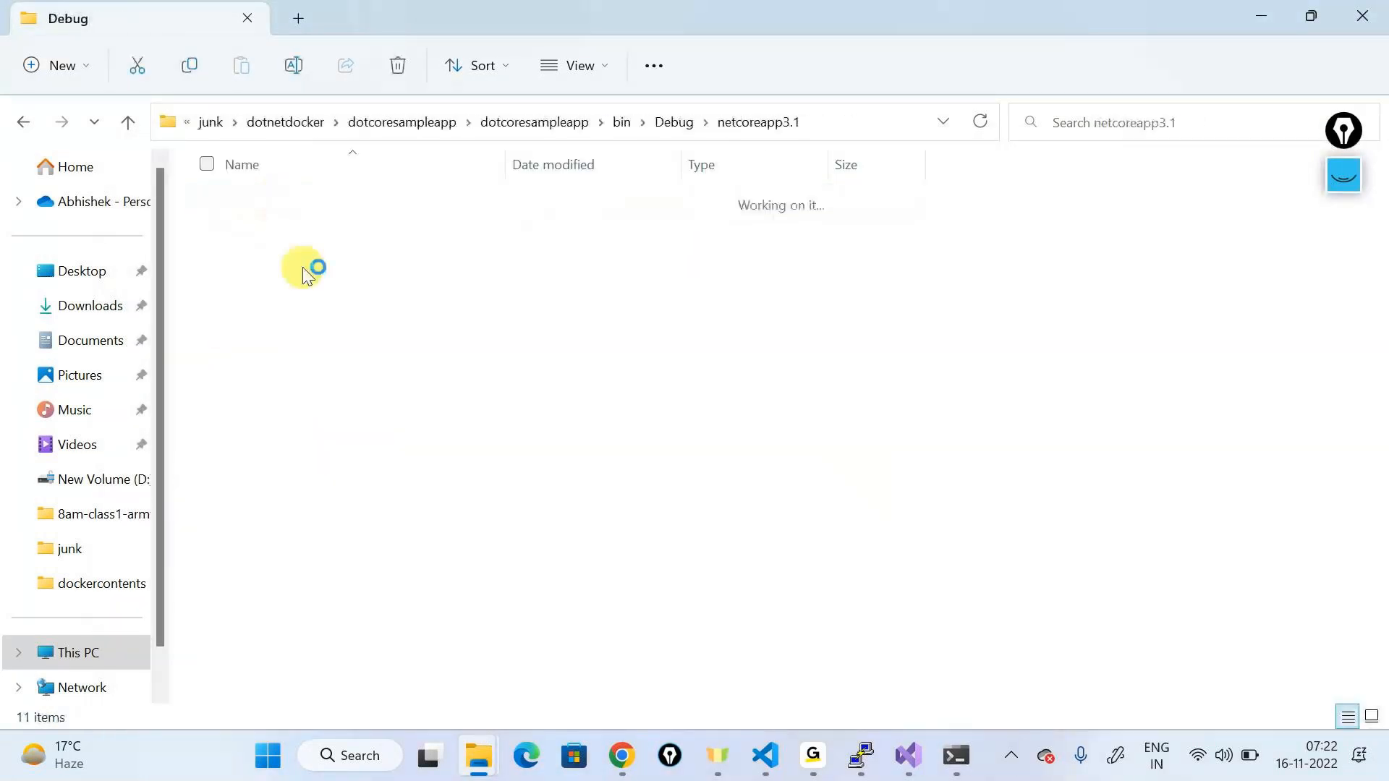
double_click(282, 205)
left_click_drag(355, 638, 298, 561)
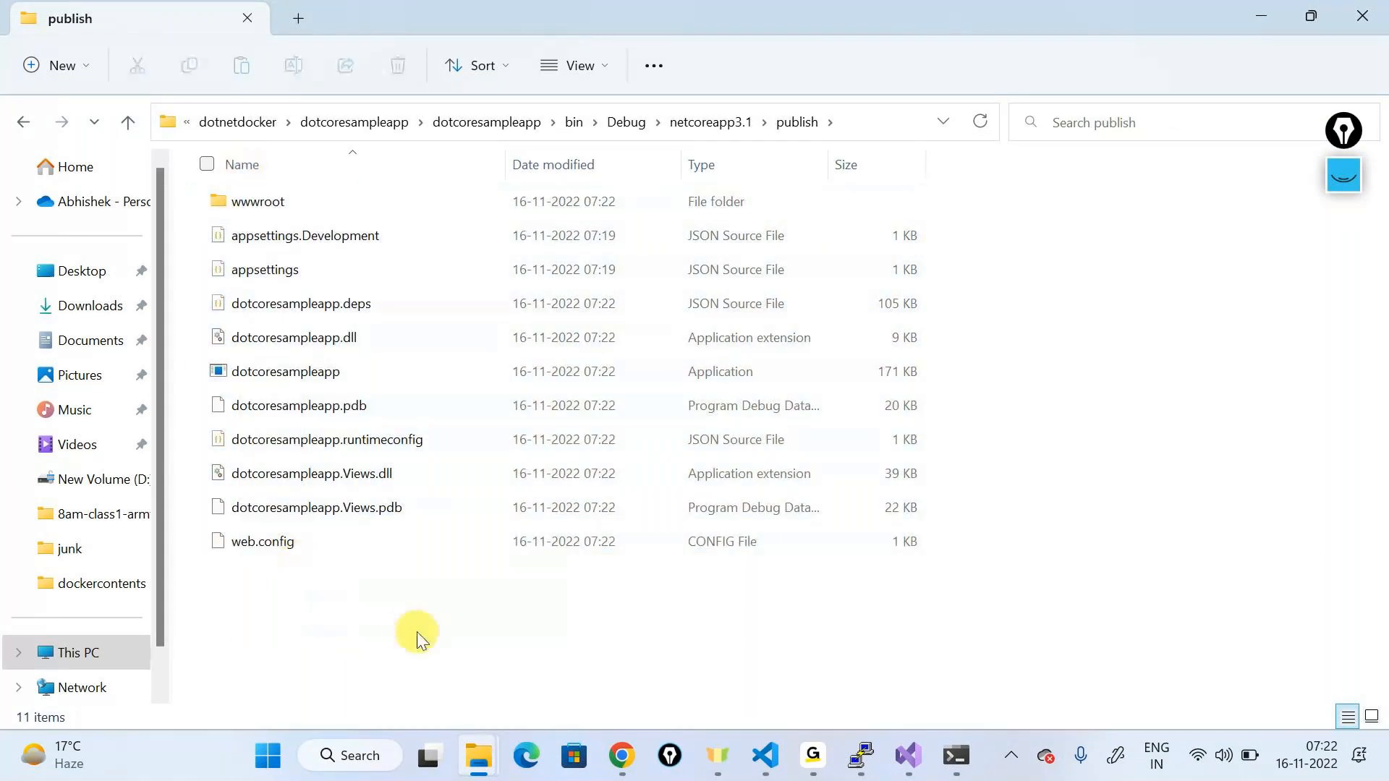
left_click_drag(440, 634, 268, 174)
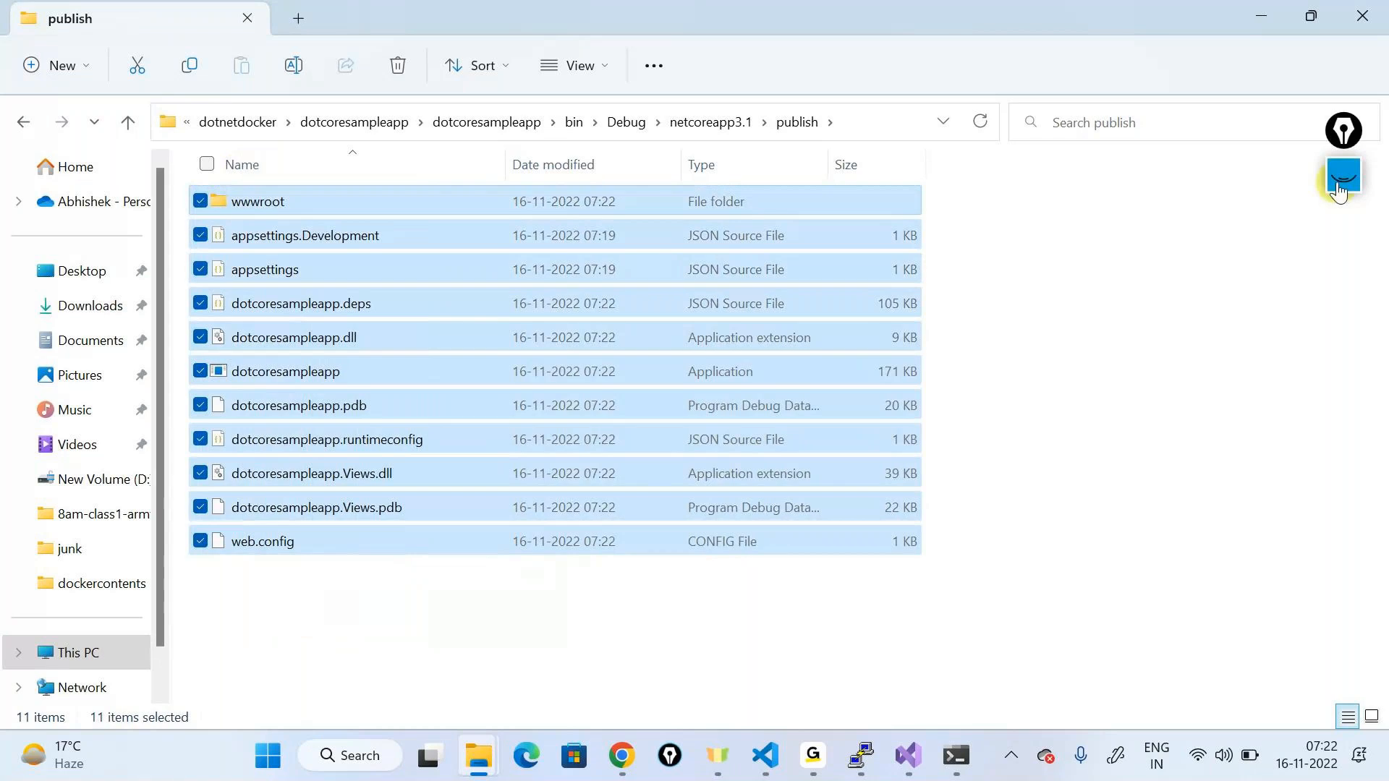
Step: Sketch a brace beside the published files and an arrow into a box representing the image
mouse_move(1344, 177)
left_click(1345, 223)
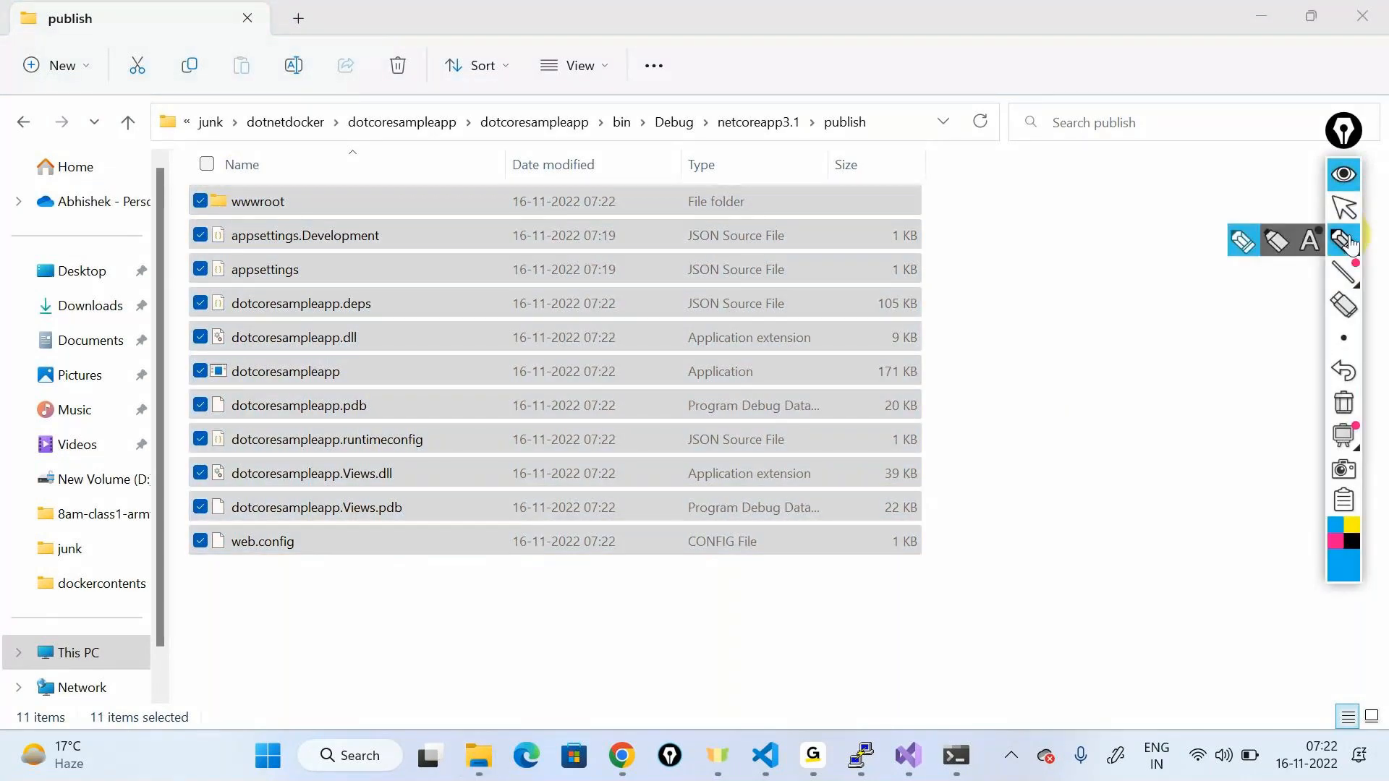
mouse_move(932, 184)
left_mouse_down()
mouse_move(1008, 484)
mouse_move(955, 575)
left_mouse_up()
left_click_drag(1111, 348, 1114, 417)
mouse_move(1172, 354)
left_mouse_down()
mouse_move(1134, 396)
mouse_move(1166, 394)
left_mouse_up()
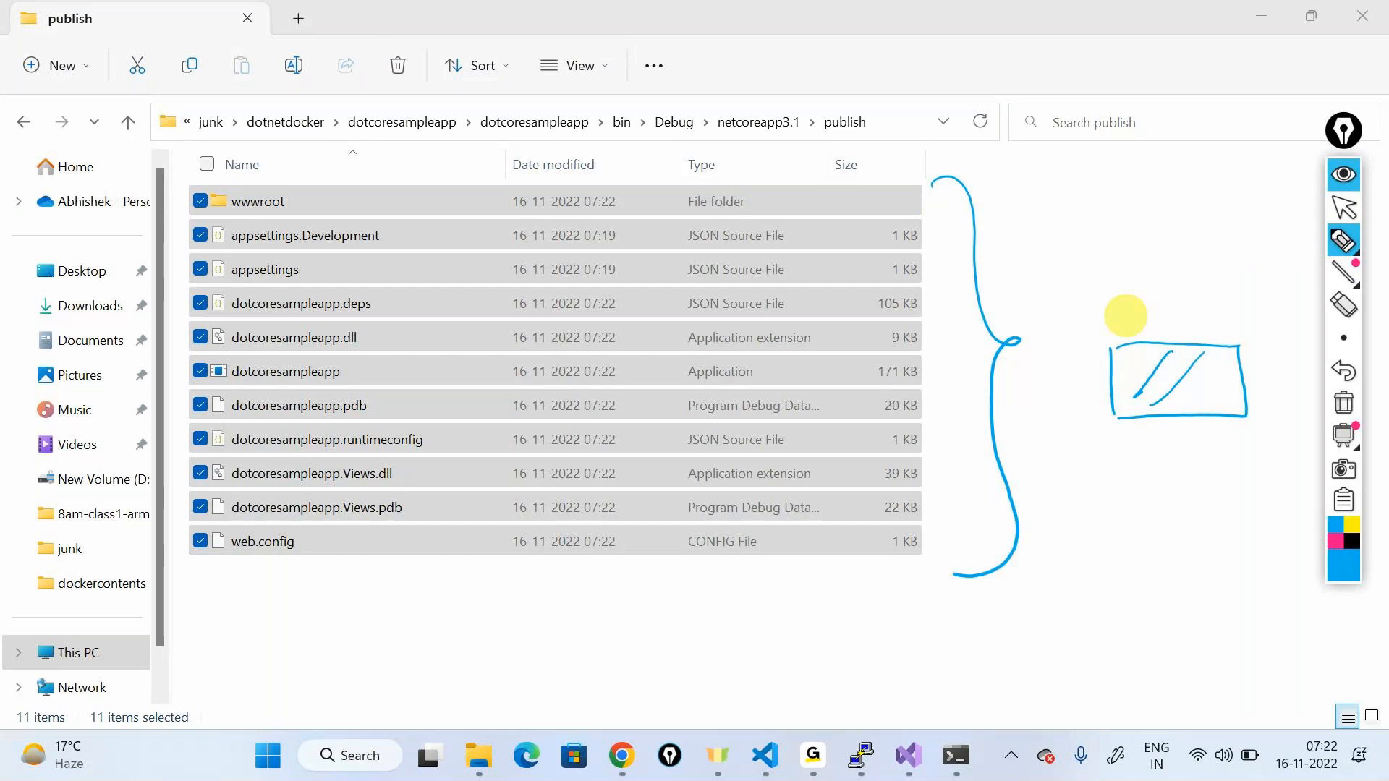
left_click_drag(991, 152, 1161, 297)
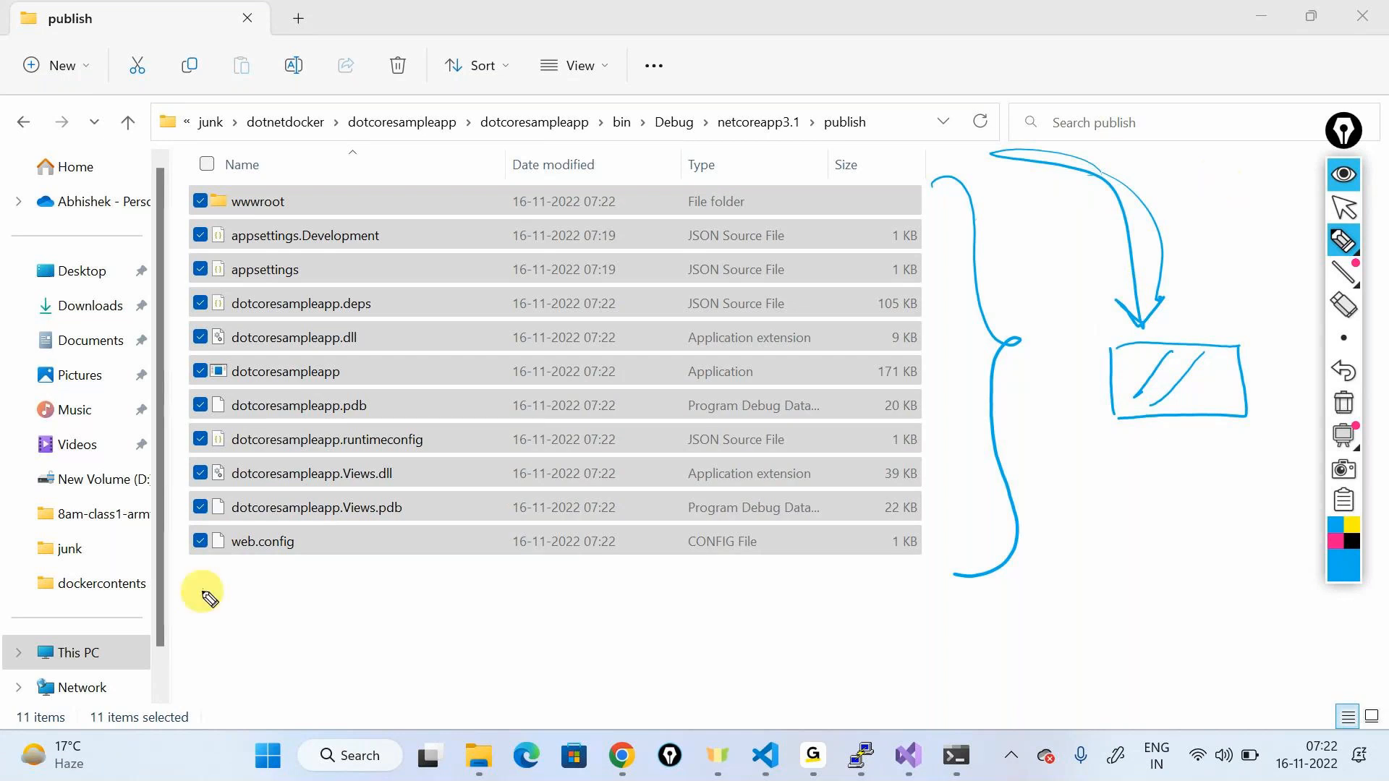
Step: Draw a box labelled 'dockerfile' below the files, erase the annotations and return to VS Code
mouse_move(202, 591)
left_mouse_down()
mouse_move(202, 621)
mouse_move(301, 583)
mouse_move(193, 583)
left_mouse_up()
mouse_move(418, 614)
left_mouse_down()
mouse_move(524, 624)
mouse_move(558, 607)
mouse_move(374, 614)
left_mouse_up()
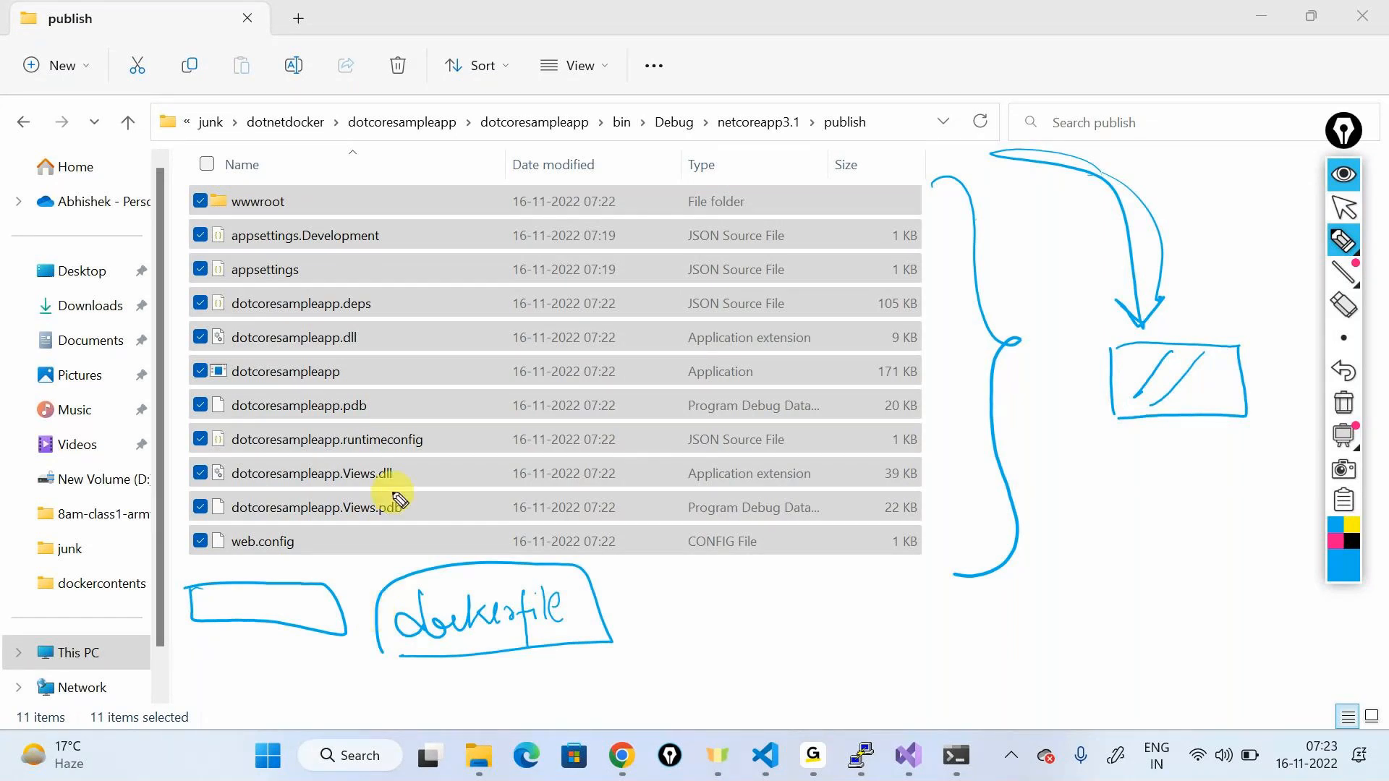
left_click(1346, 415)
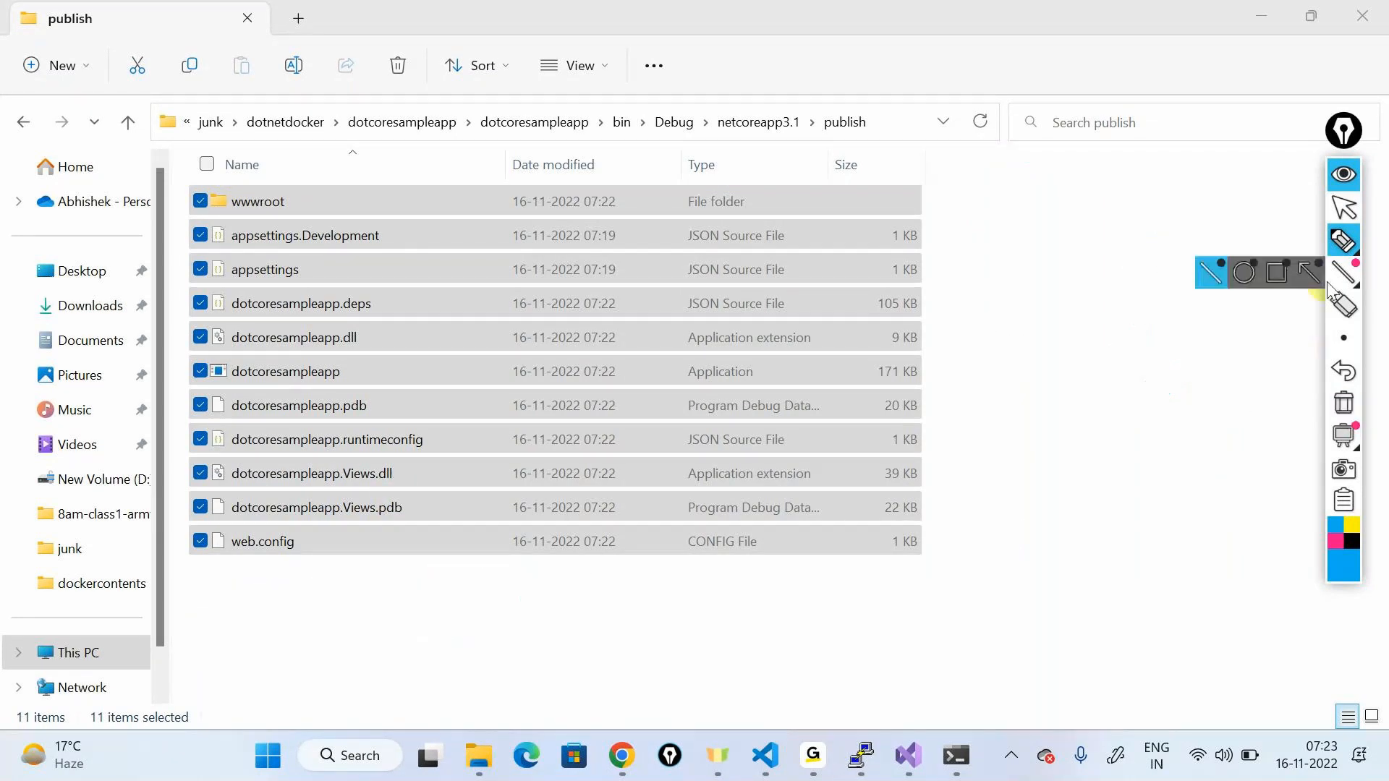
left_click(1343, 174)
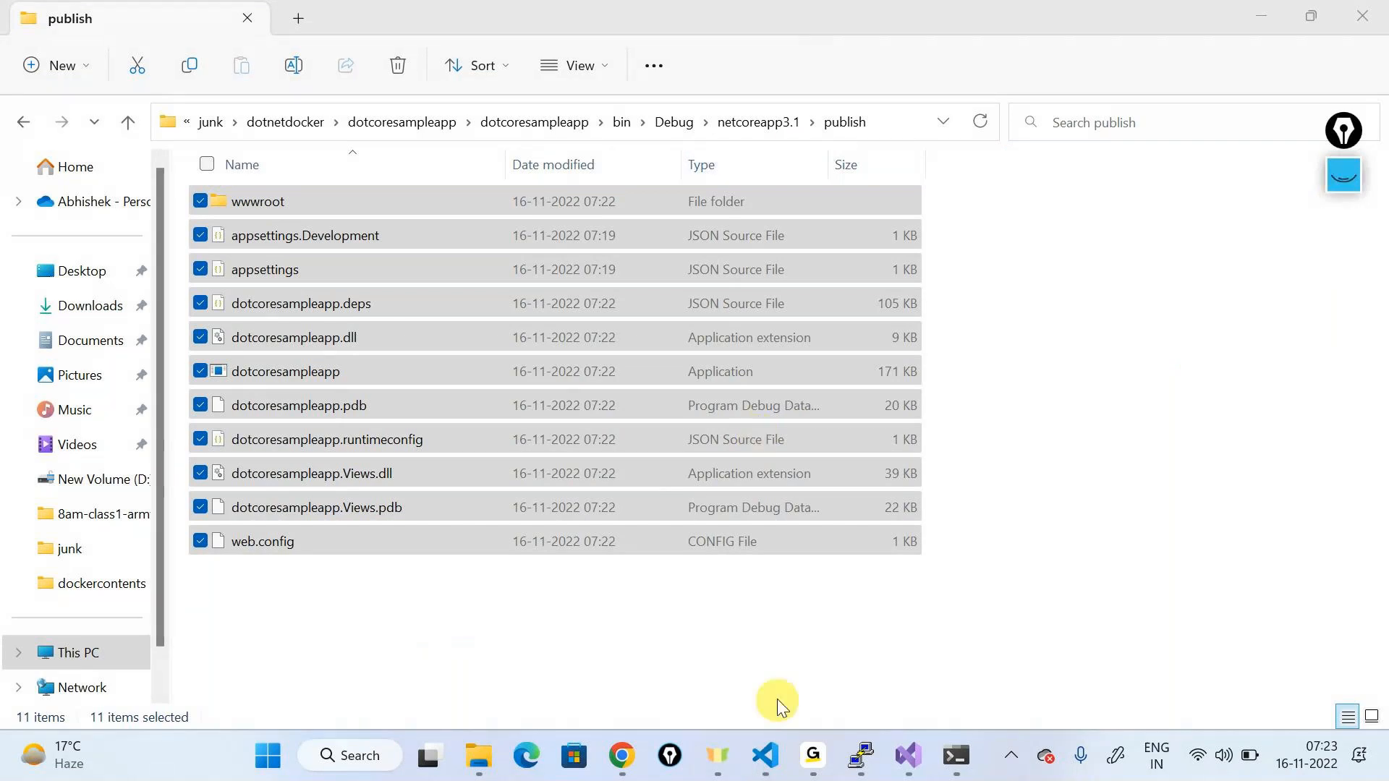
left_click(765, 756)
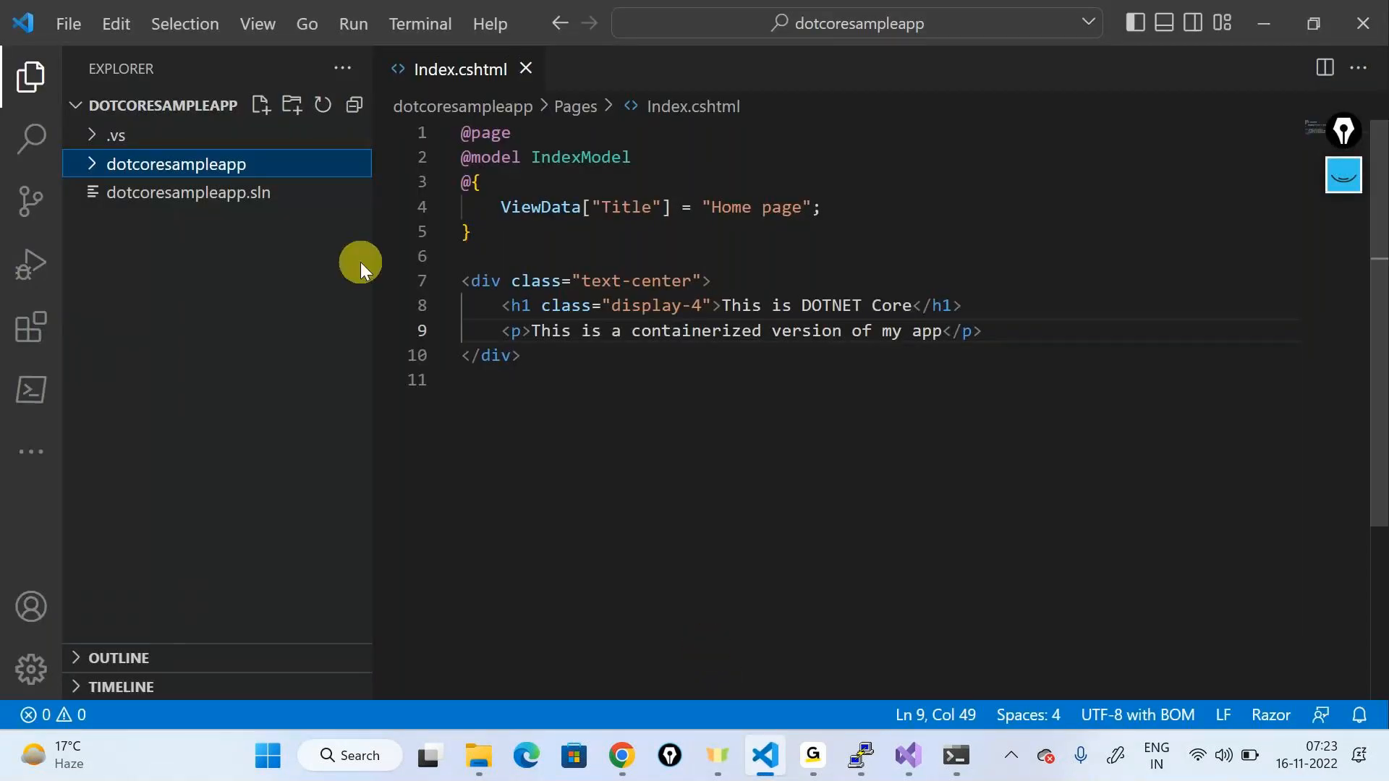
Step: Expand dotcoresampleapp, bin\Debug\netcoreapp3.1, publish and wwwroot in the VS Code Explorer
left_click(98, 165)
left_click(98, 202)
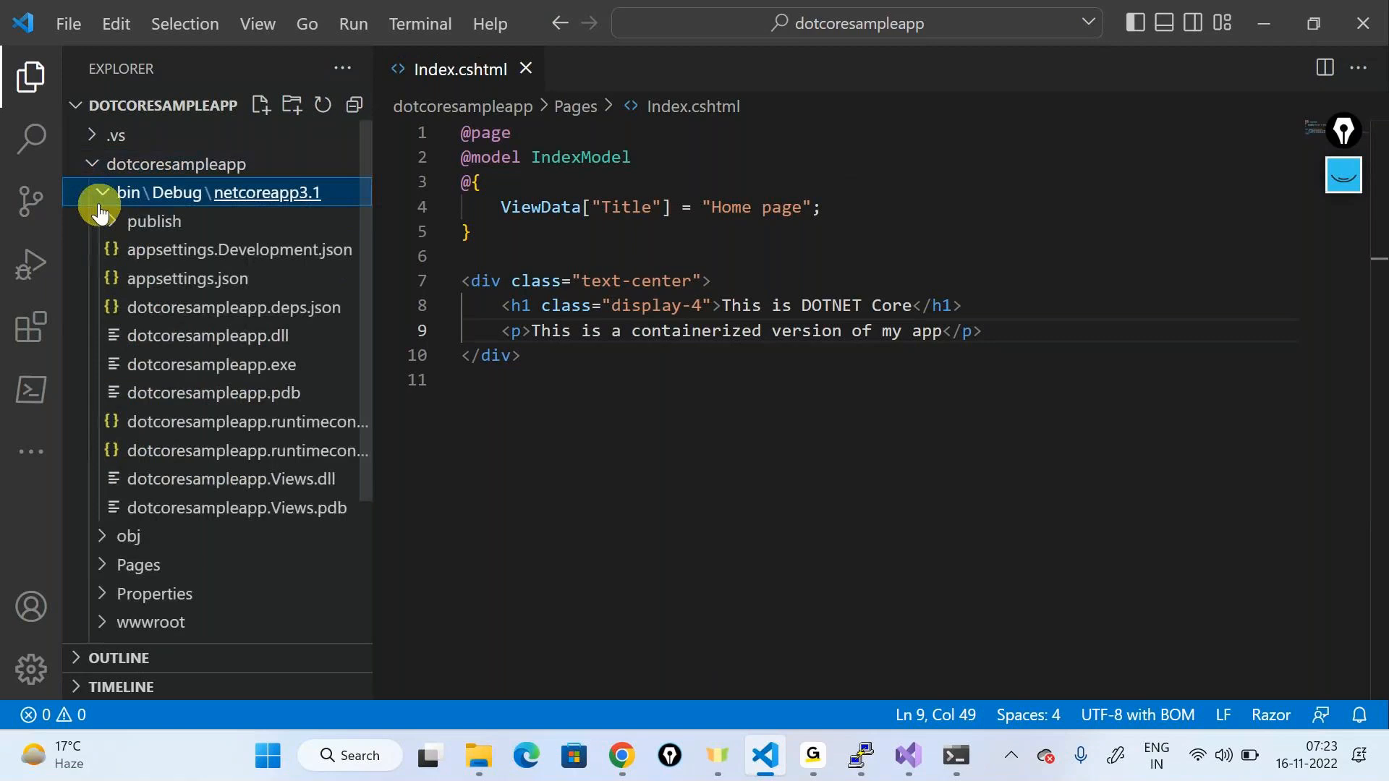
left_click(115, 225)
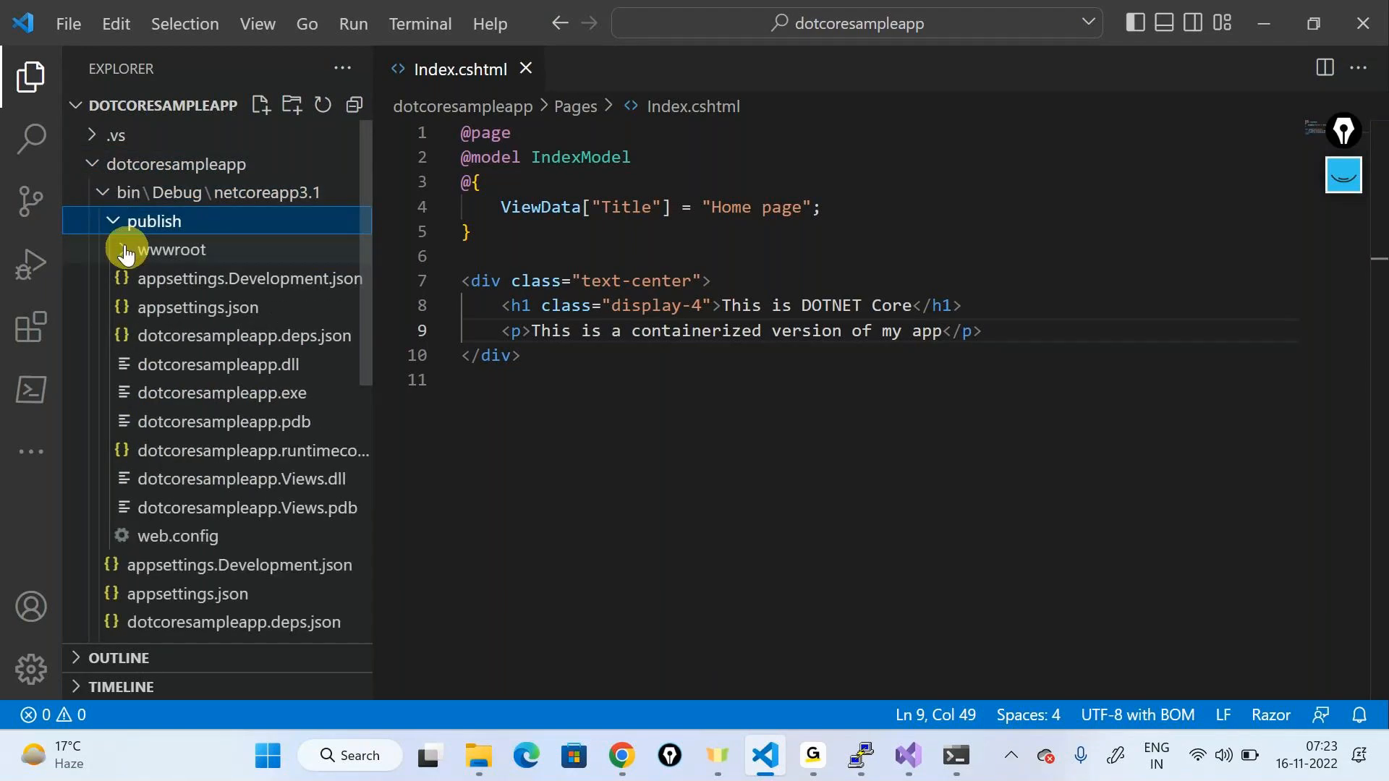
left_click(124, 251)
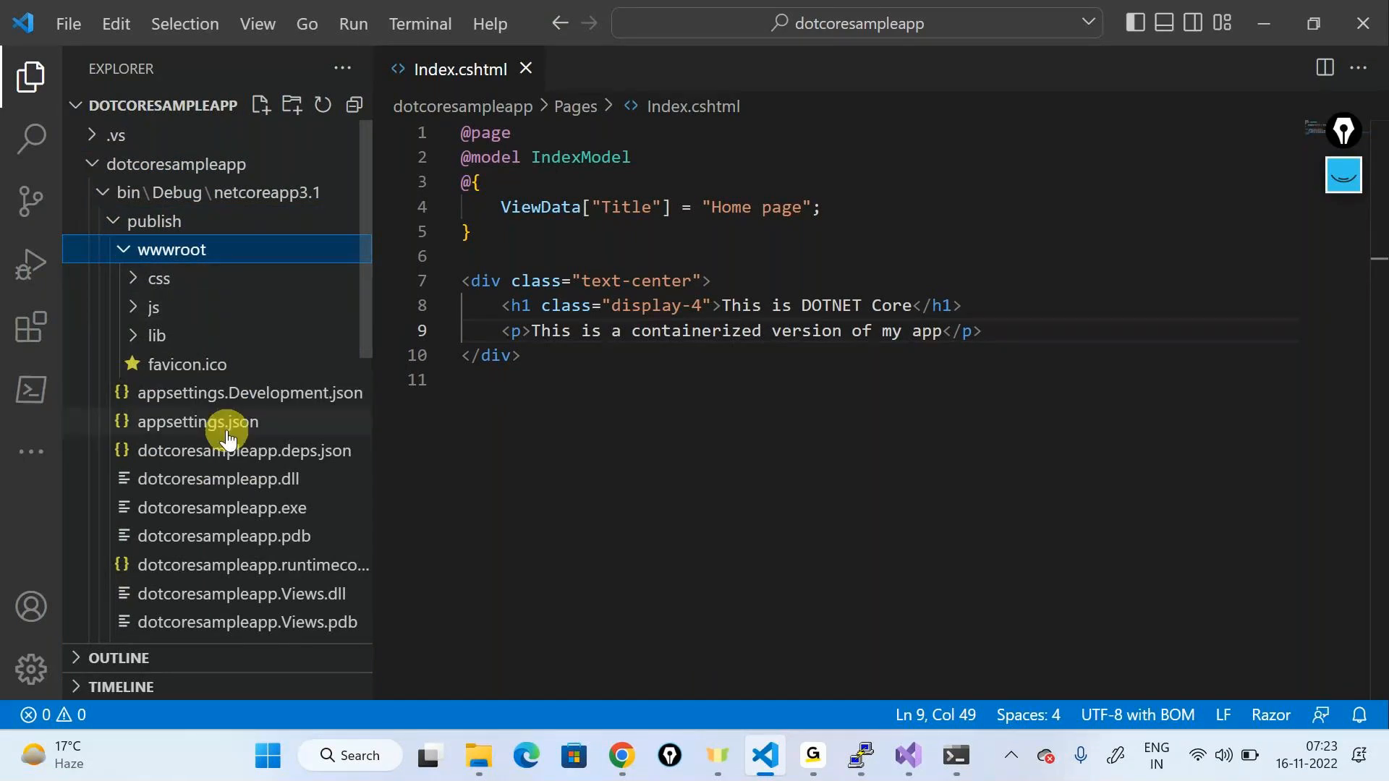
scroll(228, 434, "down", 3)
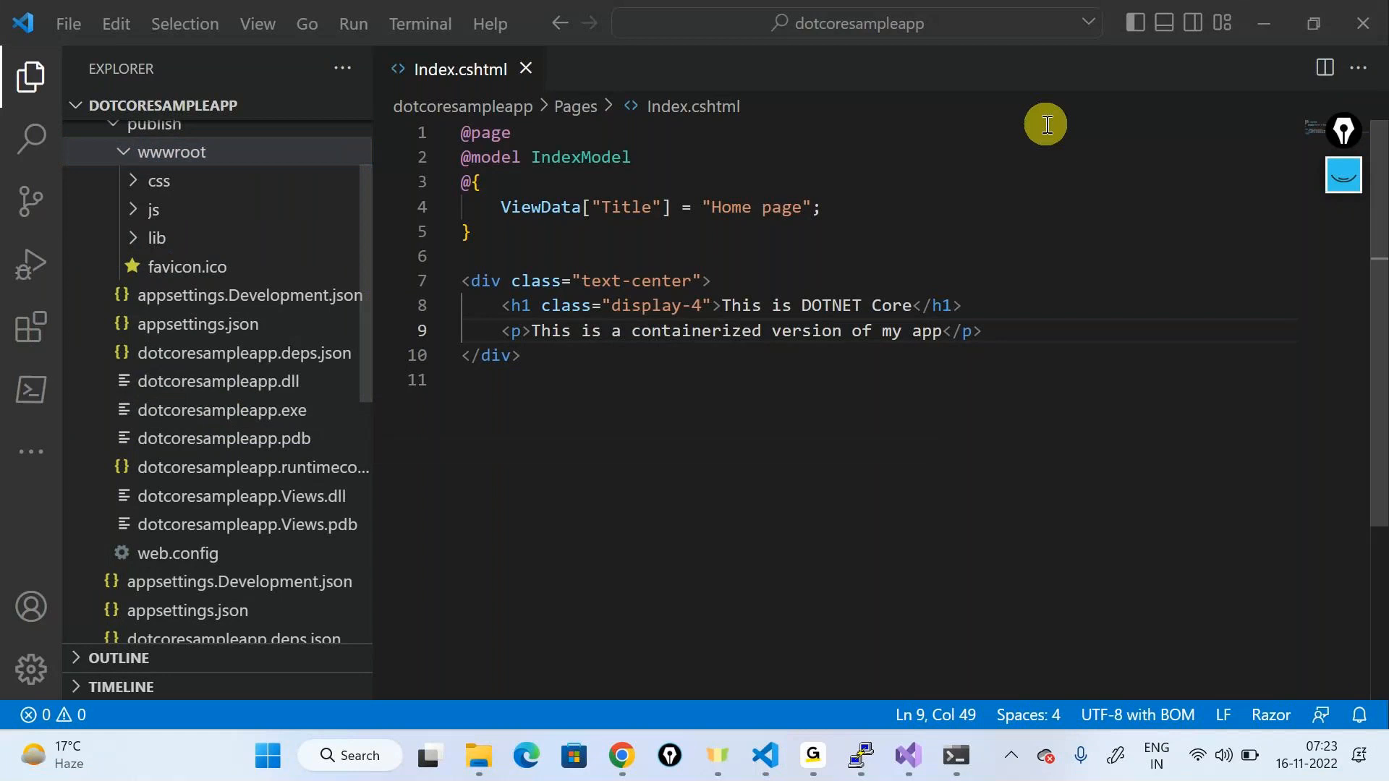
Step: Minimize VS Code and bring the Chrome window to the front
left_click(1264, 24)
left_click(1043, 549)
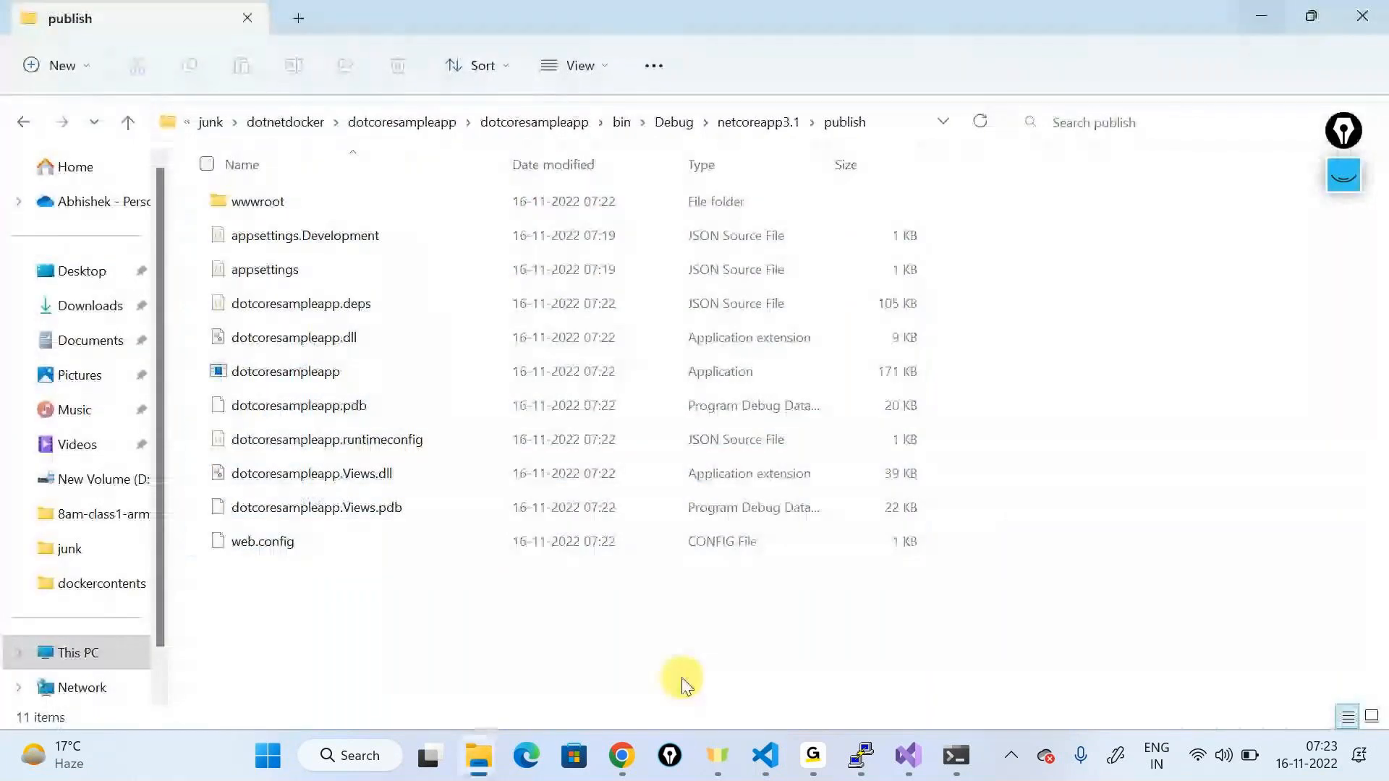
left_click(623, 755)
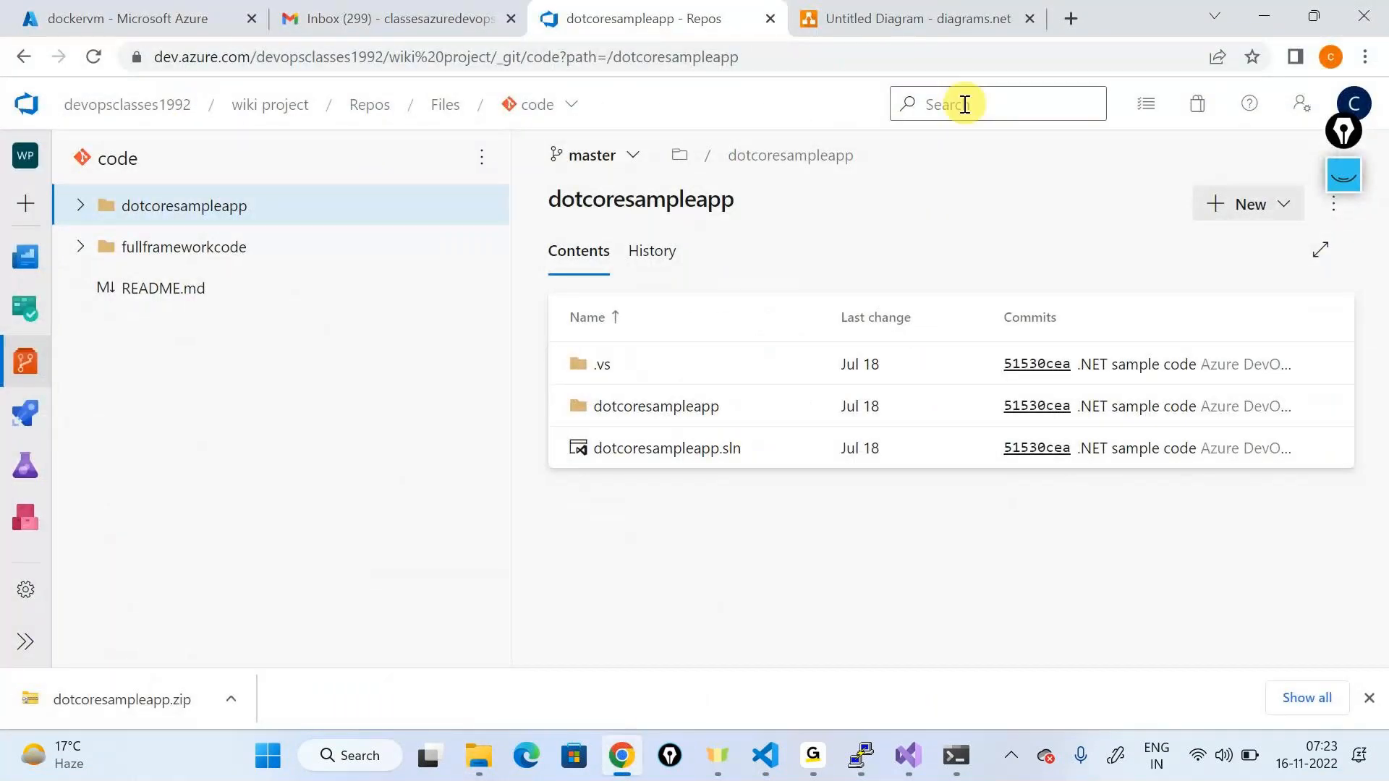
Step: In a new tab, search 'docker file for dotnet core application' and open the Microsoft Learn containerize result
key("ctrl+t")
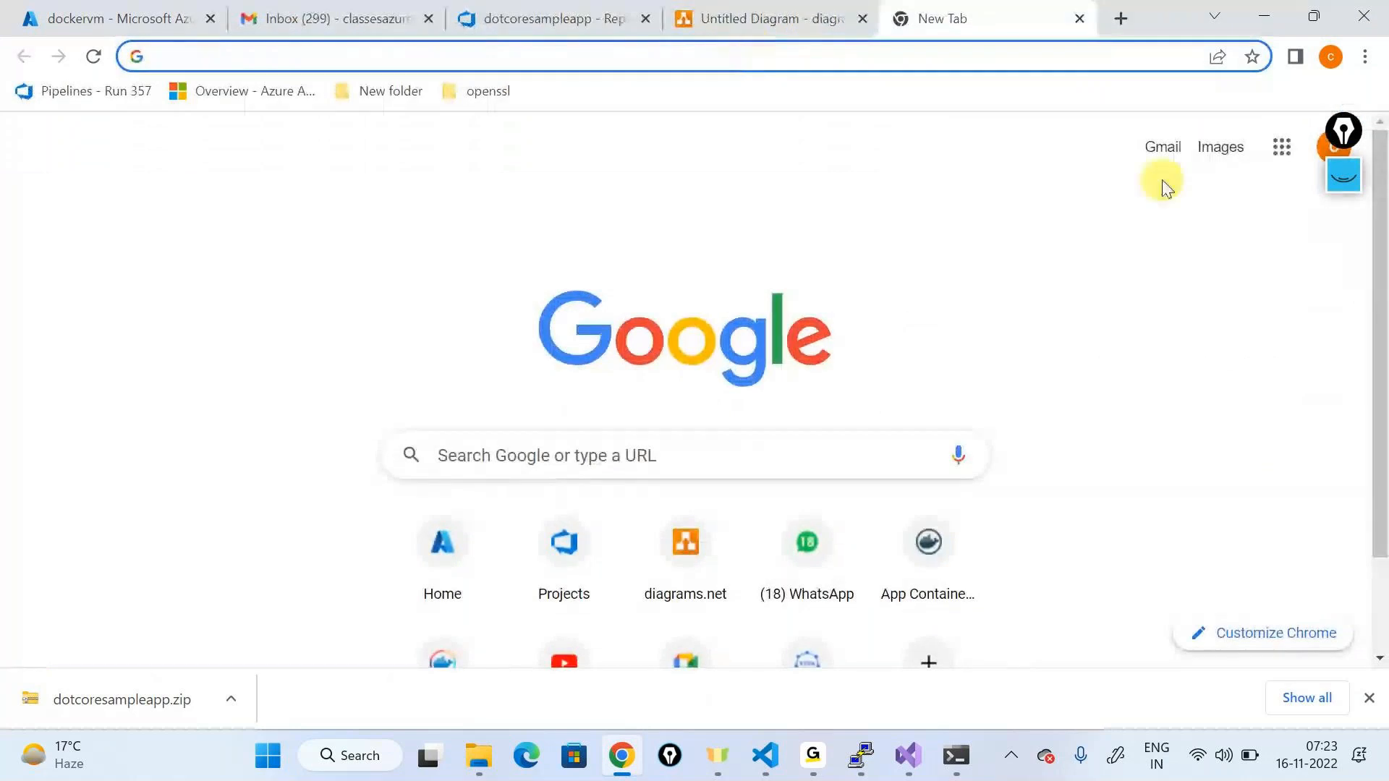
left_click(1369, 698)
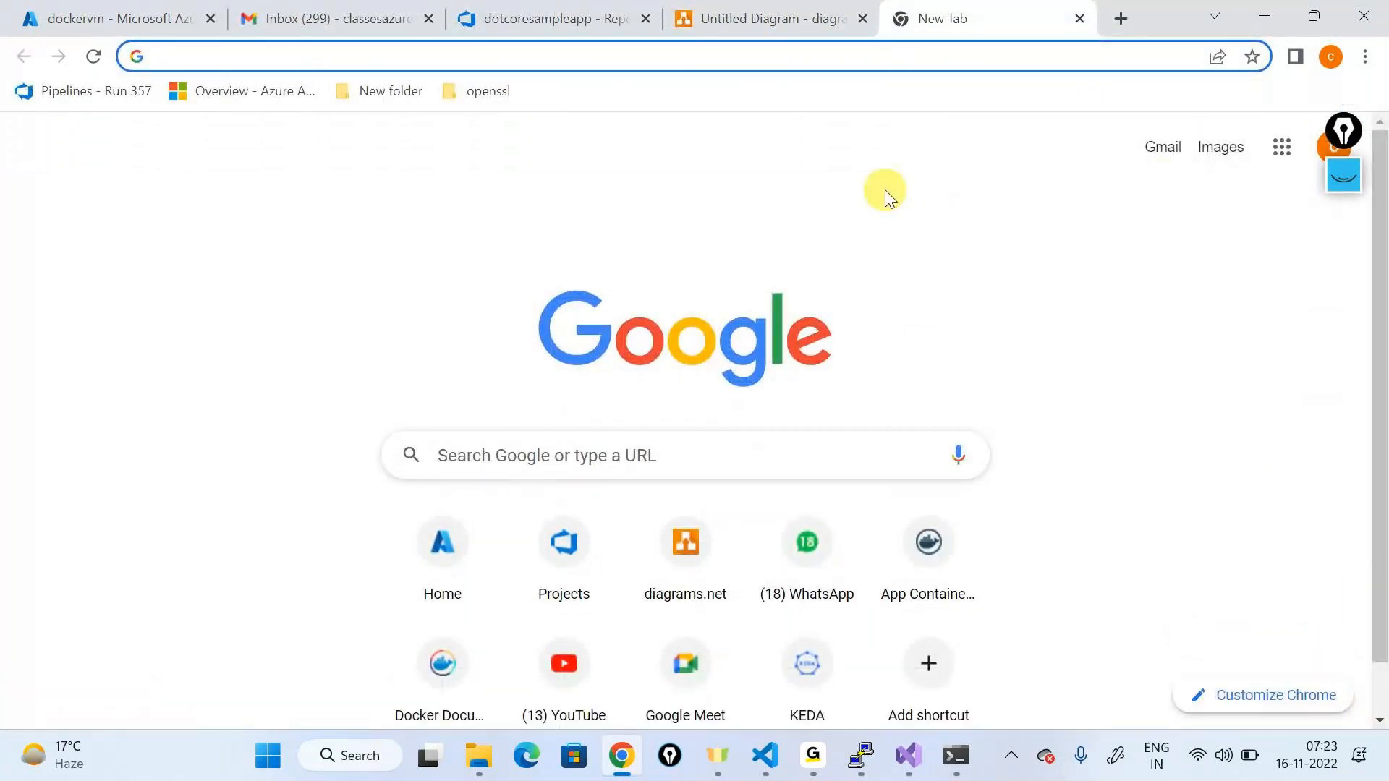
left_click(779, 59)
type("dock")
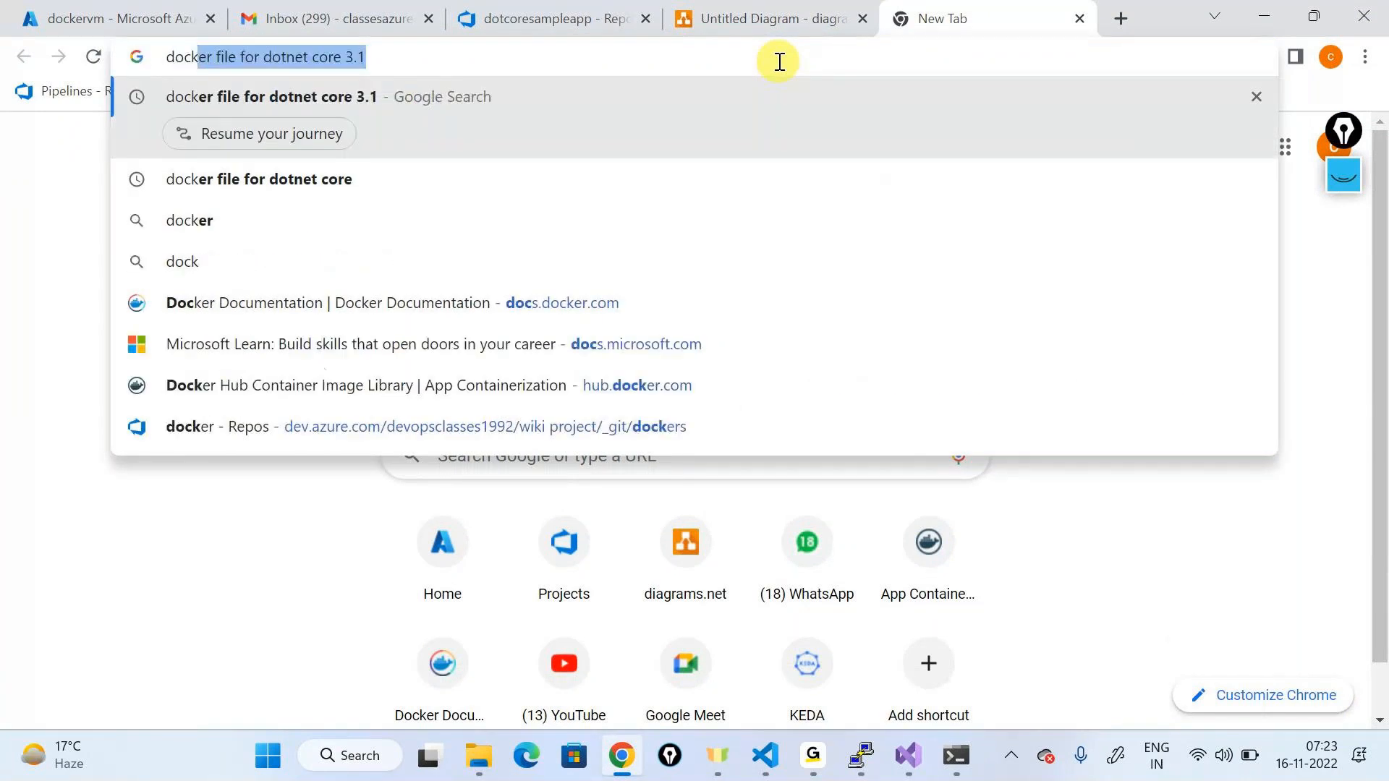
type("er file for dot")
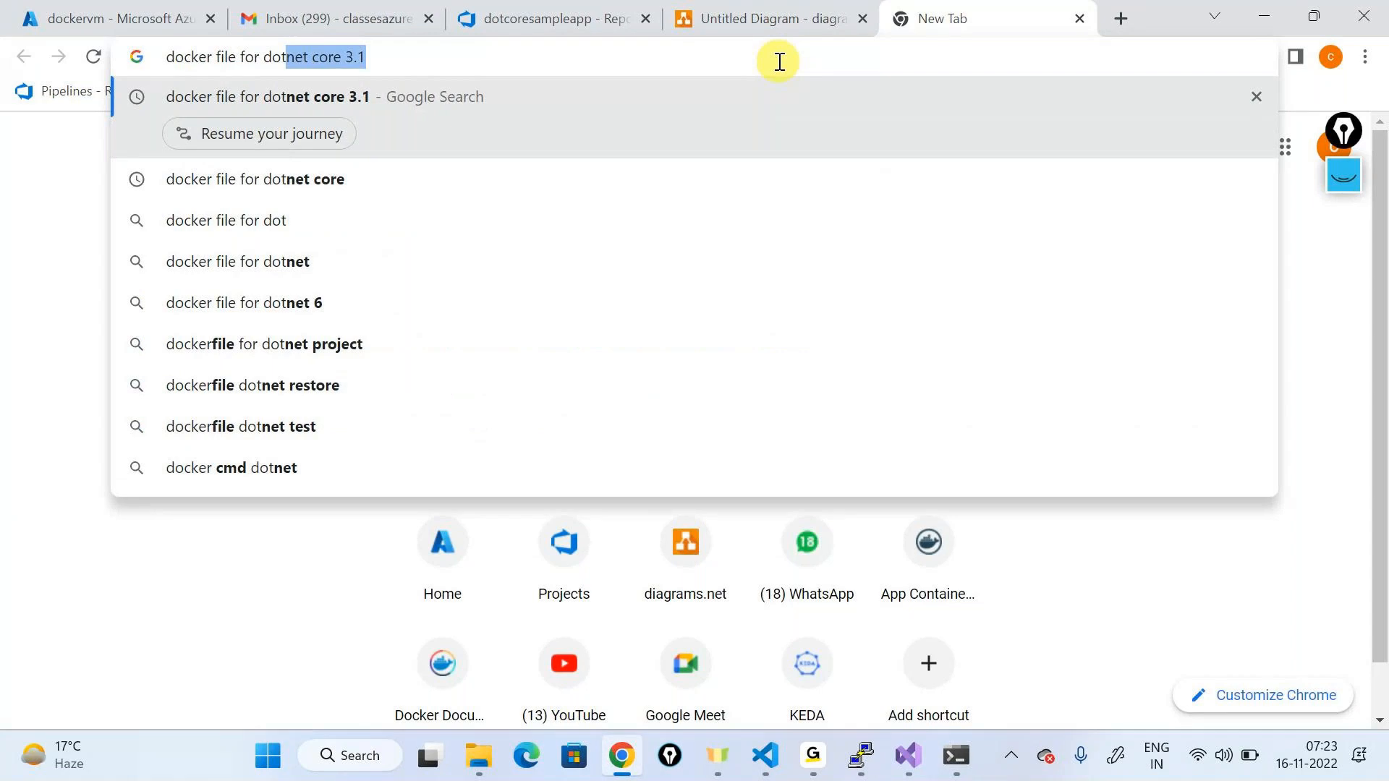
key("BackSpace")
type("net core a")
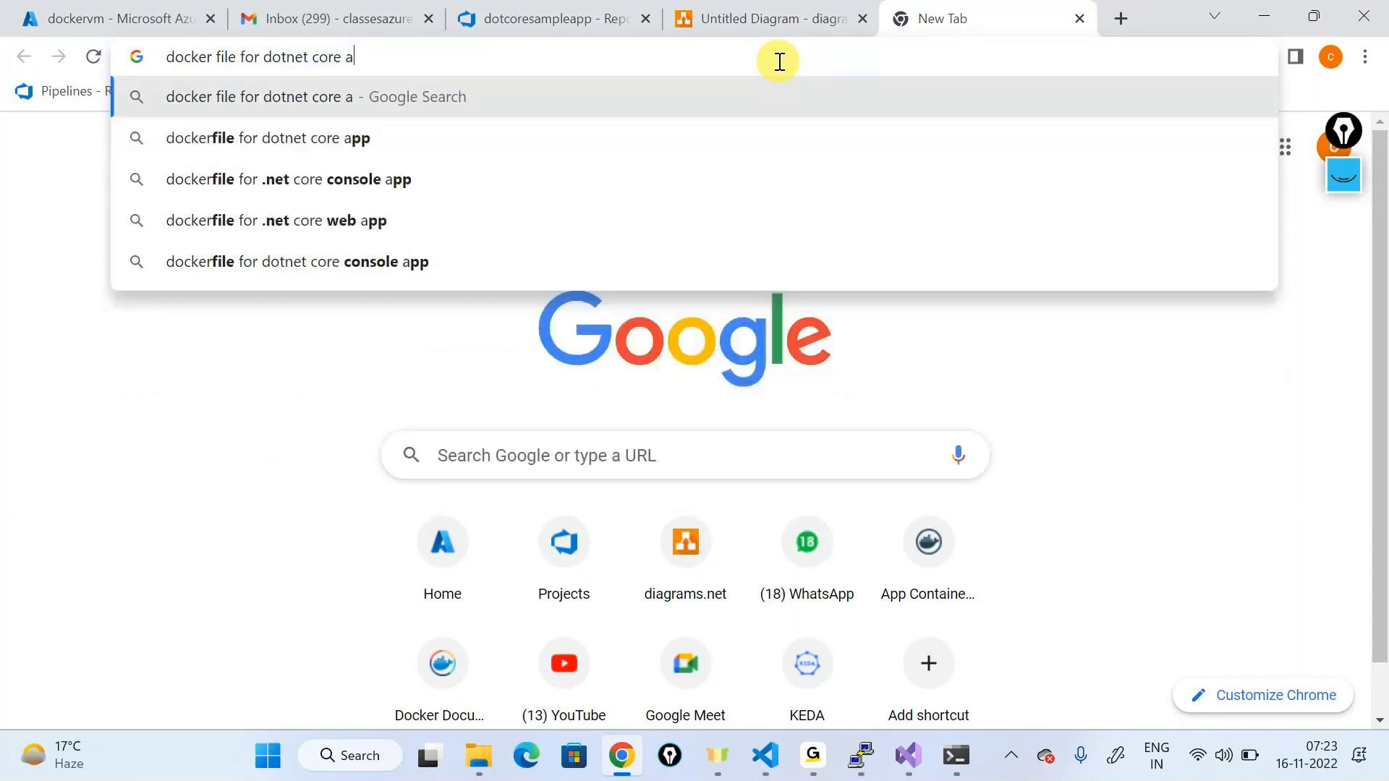
type("pplicagt")
key("BackSpace")
key("BackSpace")
type("tion")
key("Return")
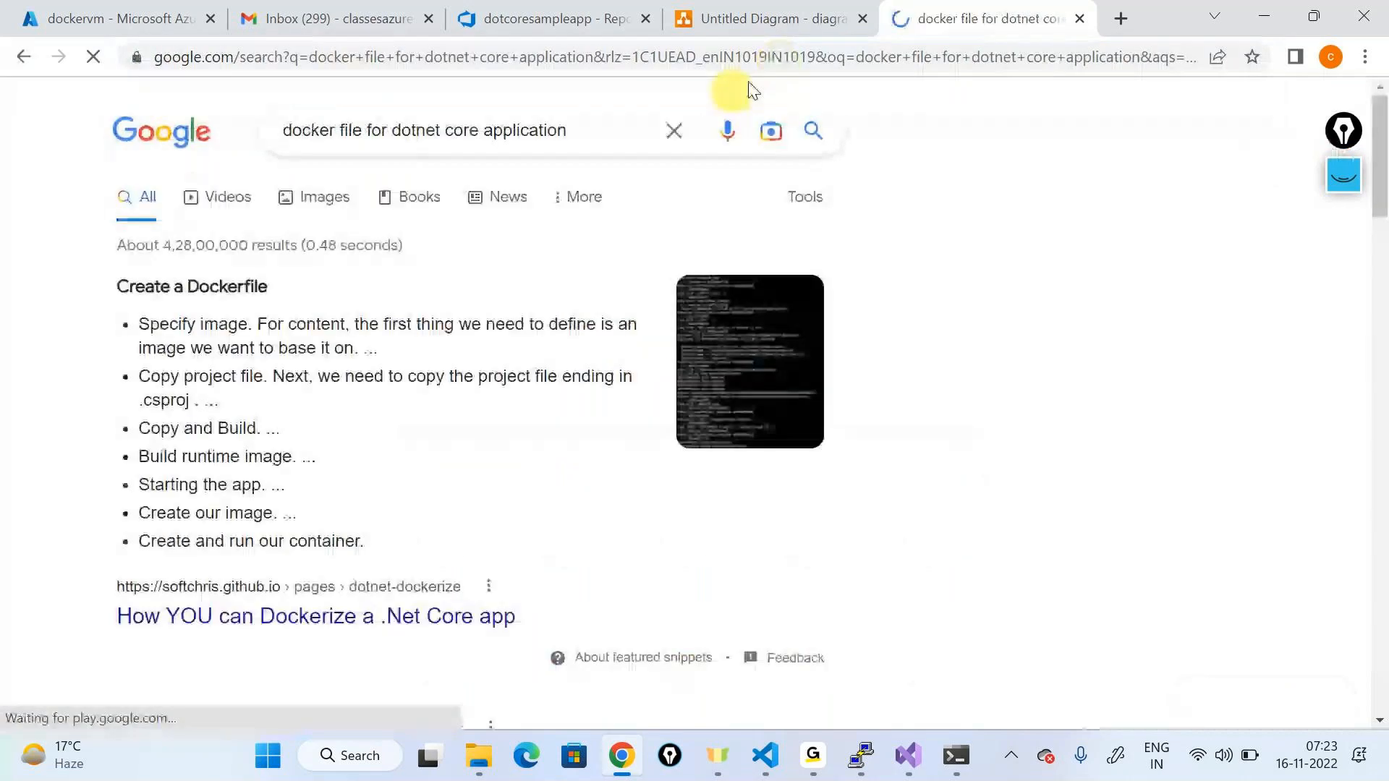
scroll(502, 242, "down", 5)
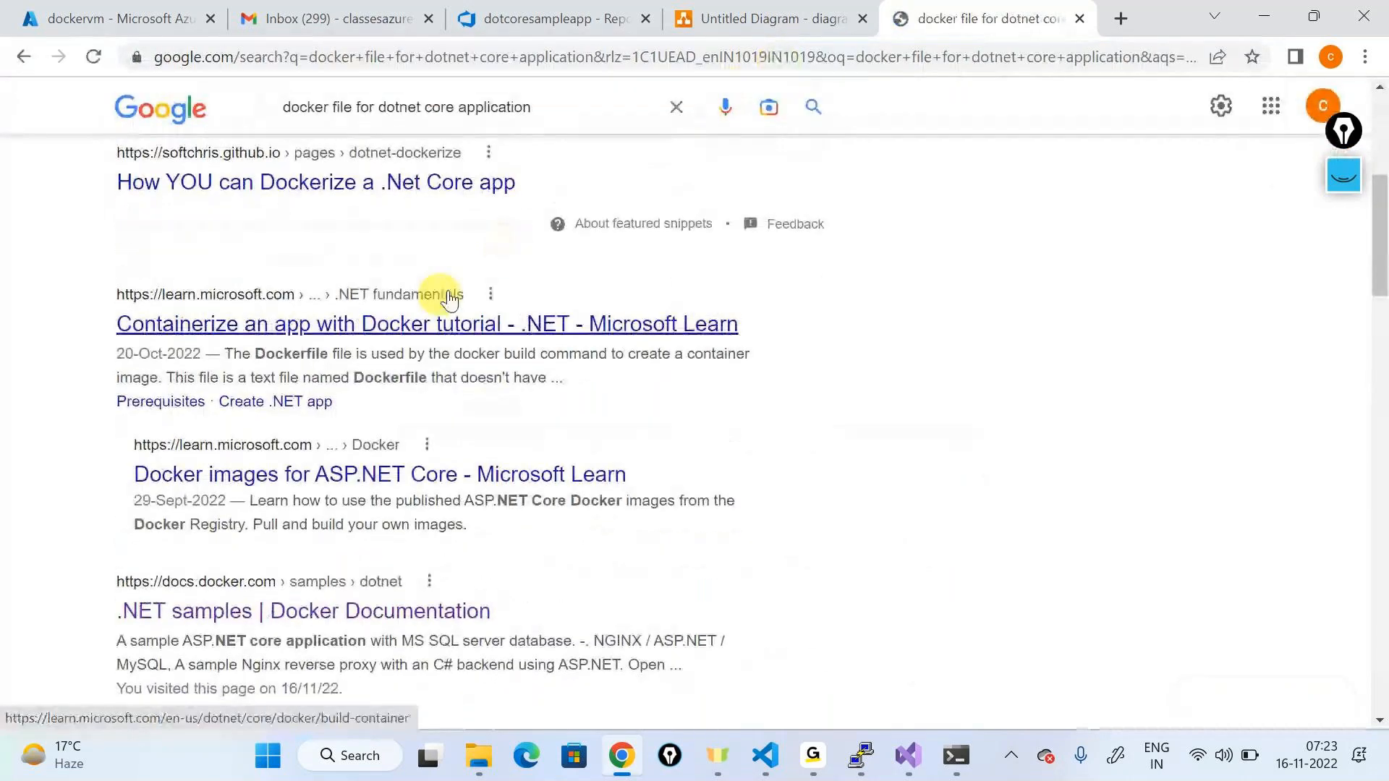
left_click(376, 334)
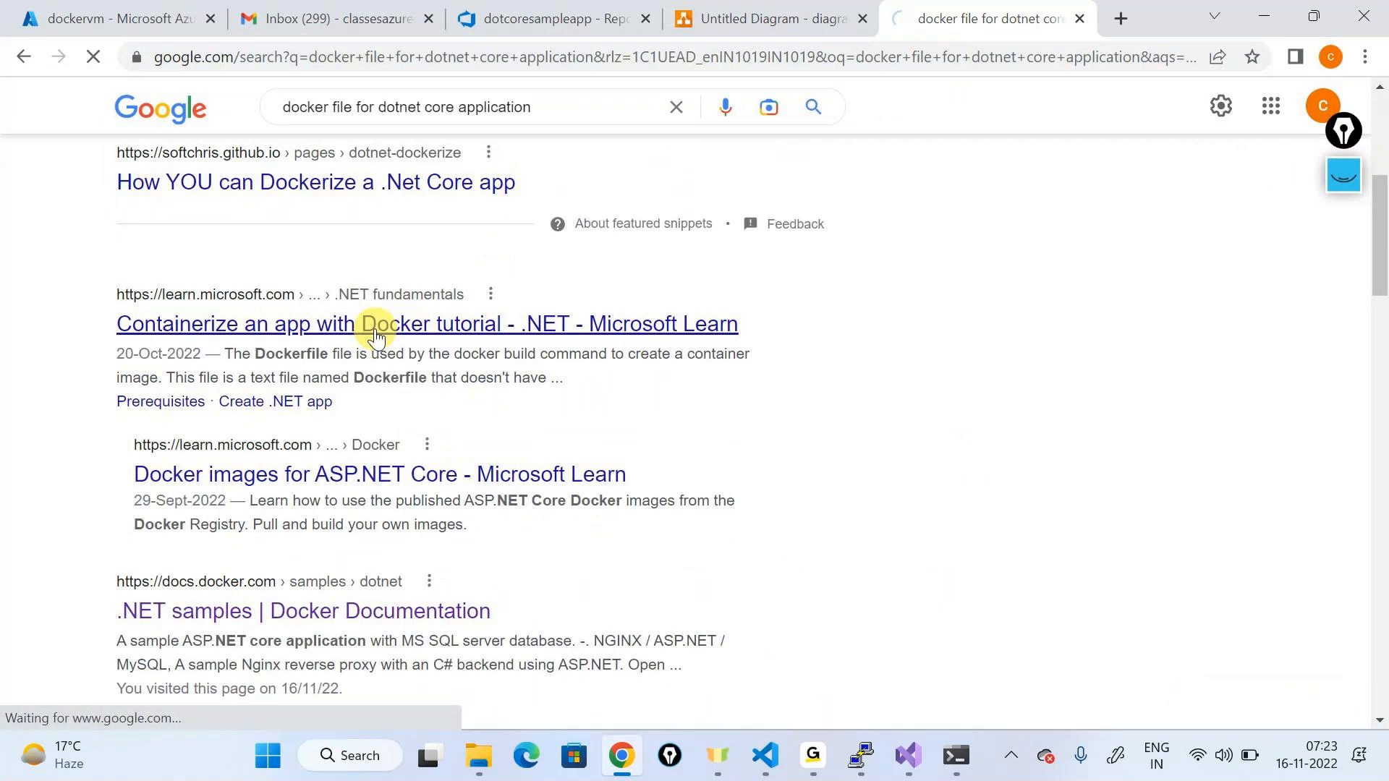
Step: Scroll through the Learn tutorial, then go back and browse the search results
scroll(694, 471, "down", 5)
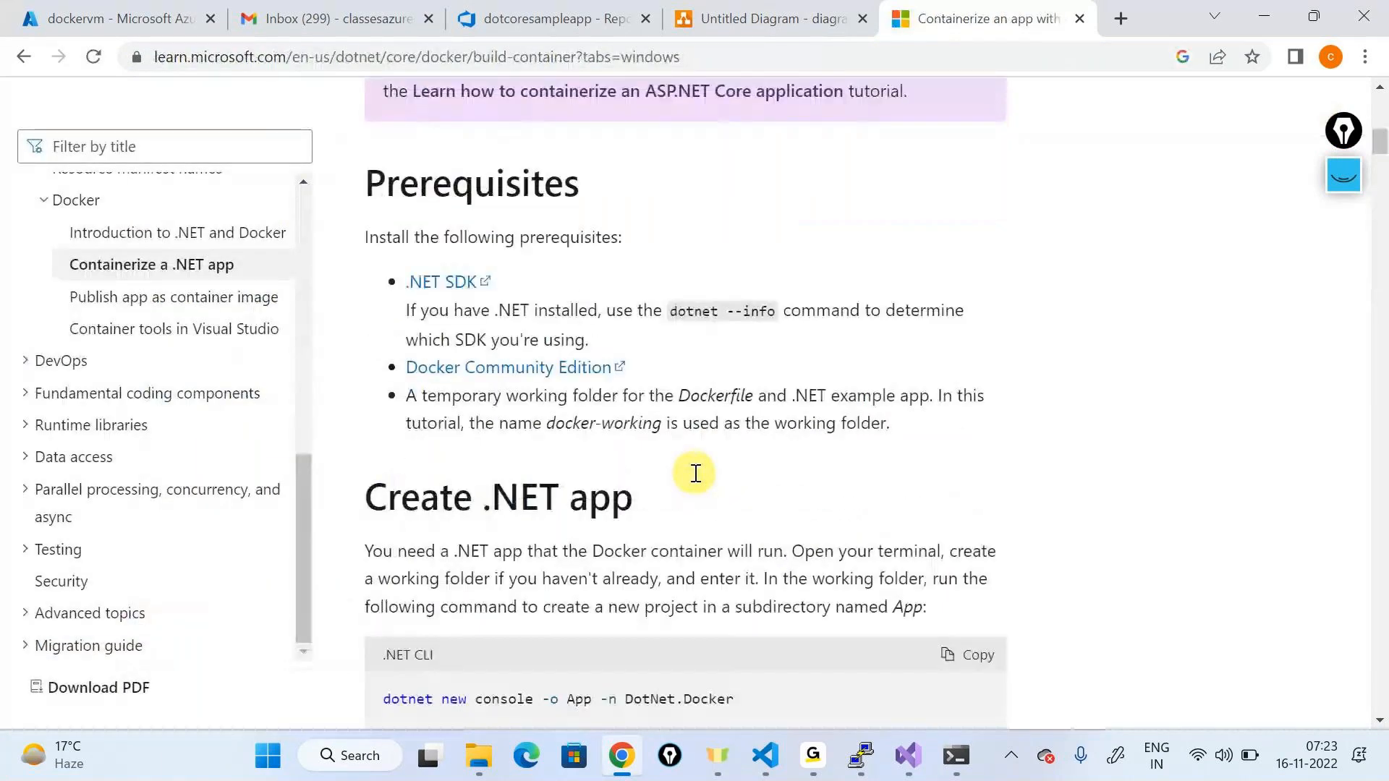
scroll(695, 471, "down", 6)
scroll(695, 473, "down", 12)
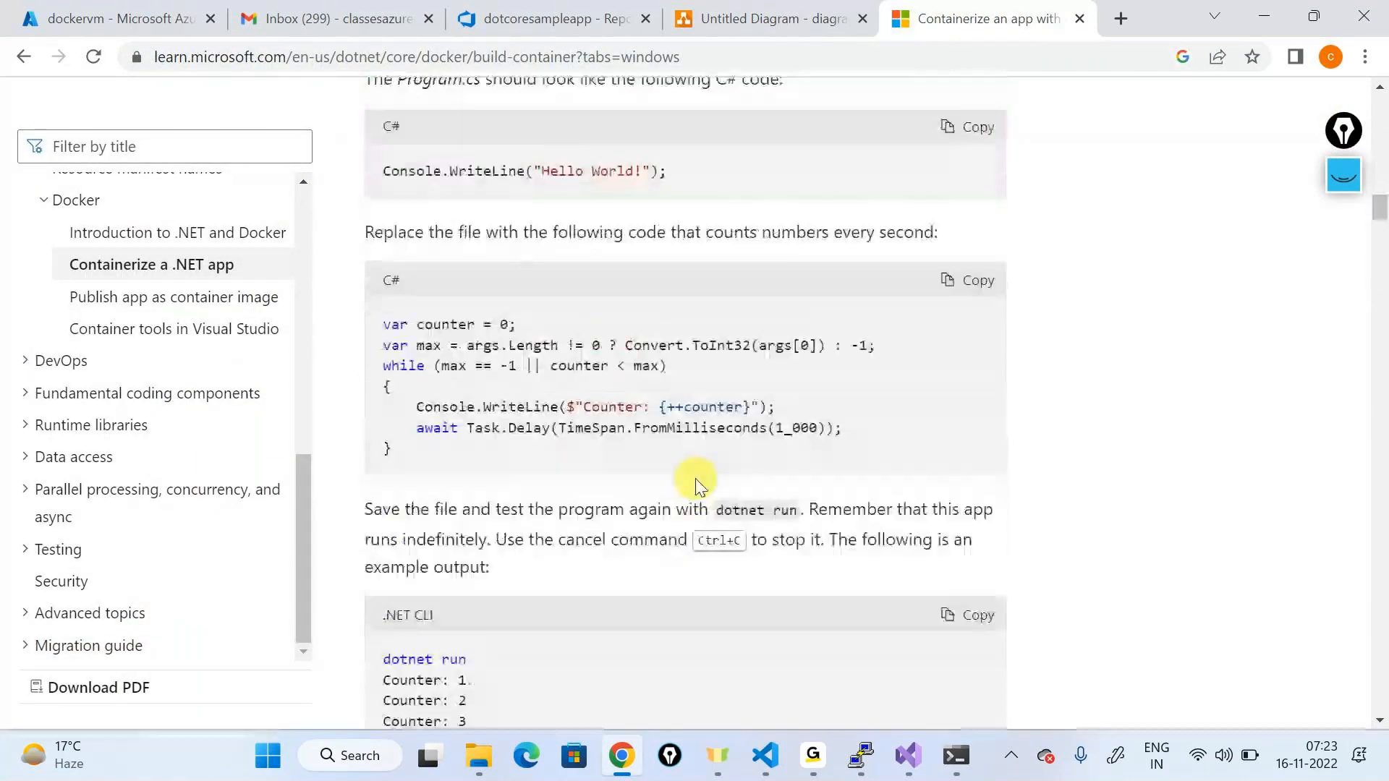
left_click(23, 56)
scroll(289, 306, "down", 3)
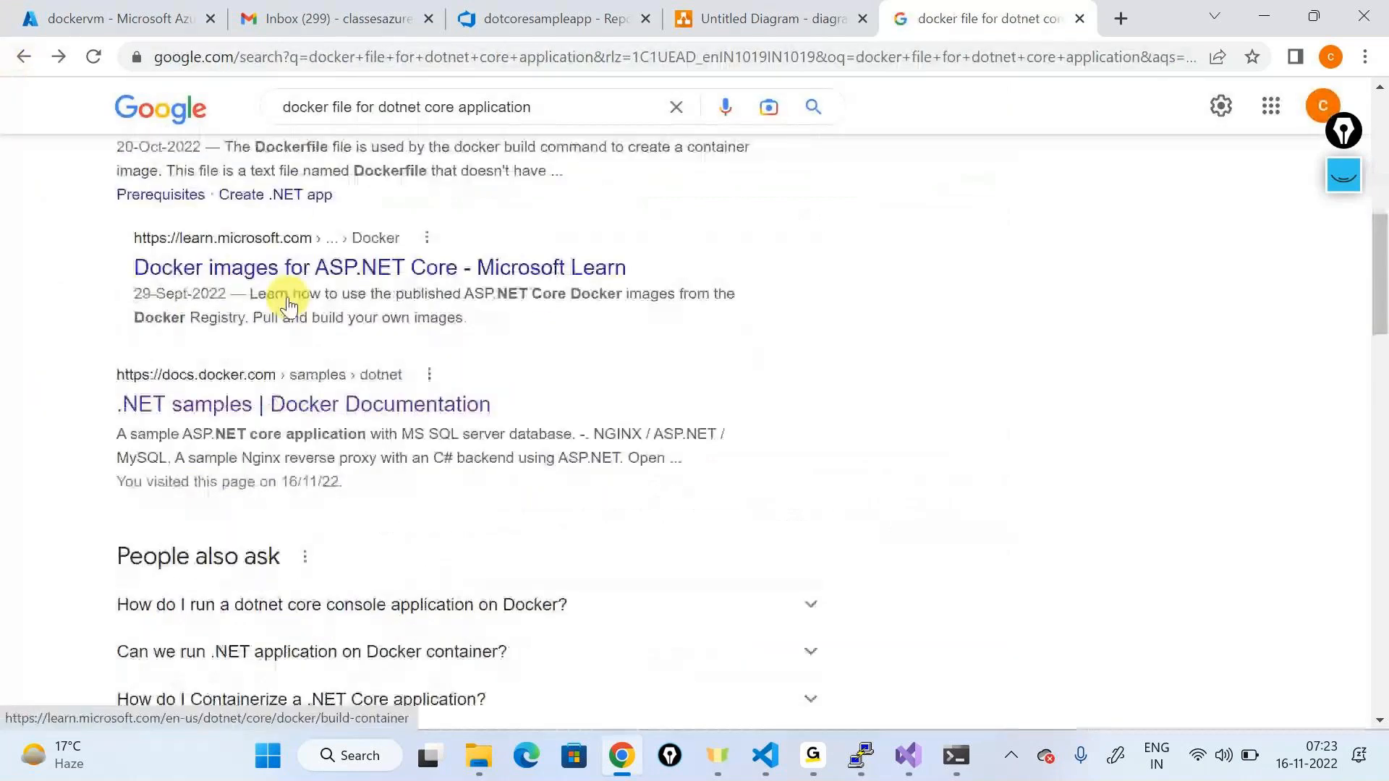
scroll(289, 305, "down", 15)
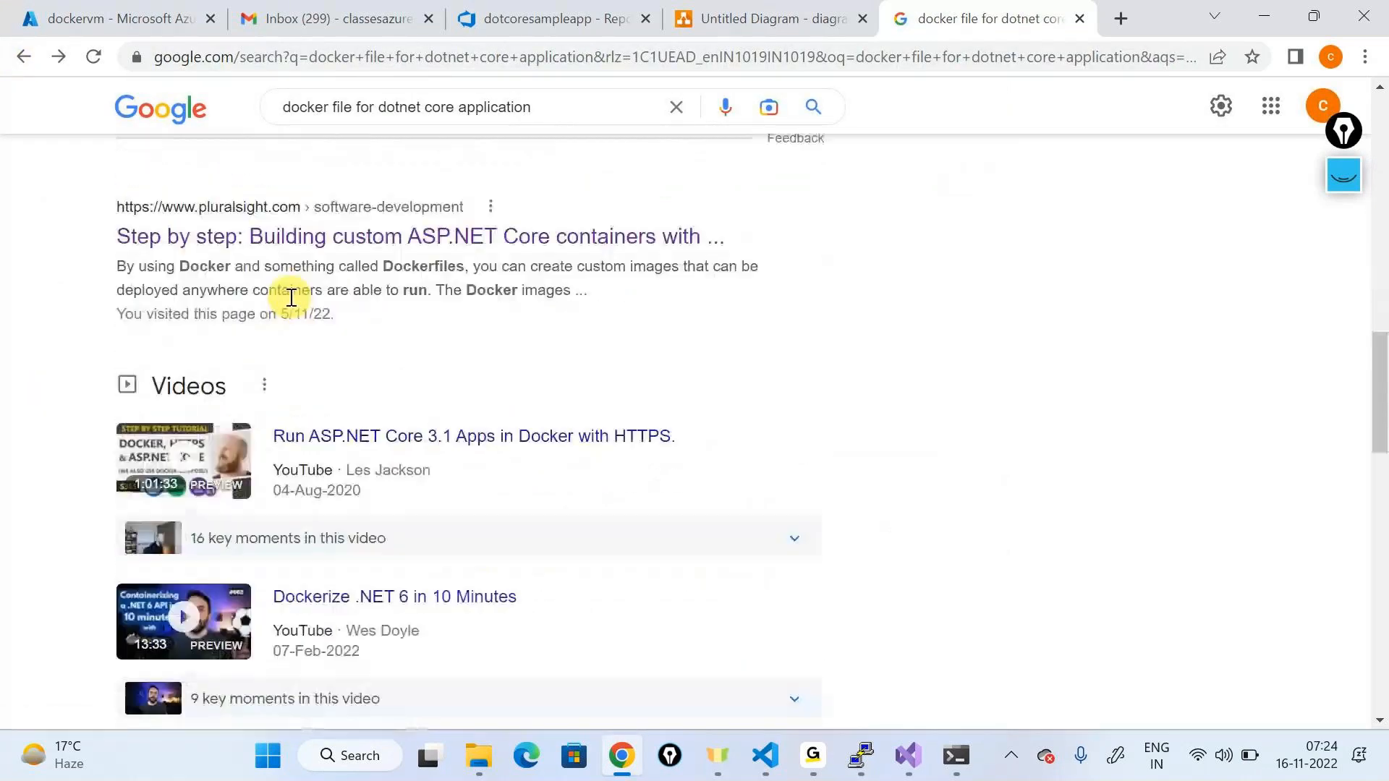
scroll(293, 307, "down", 4)
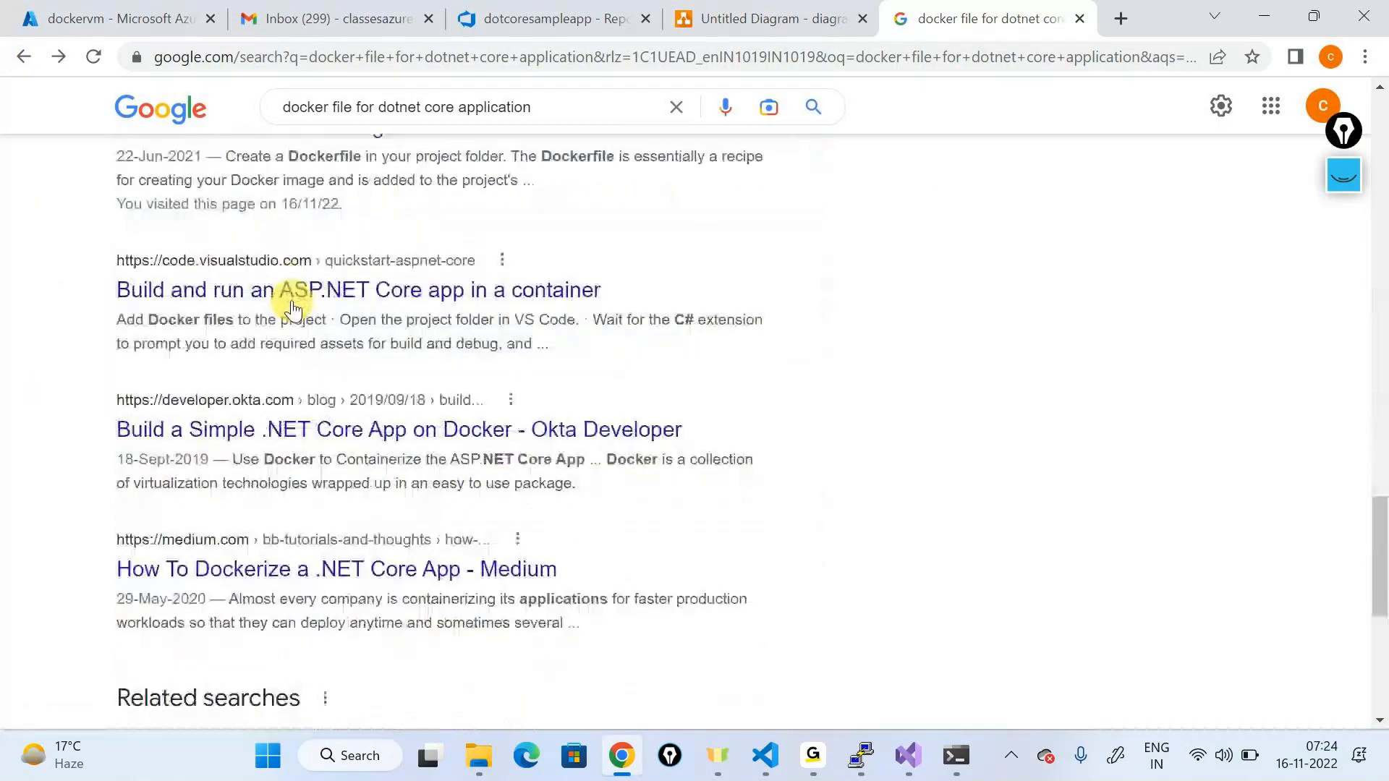
scroll(288, 301, "up", 15)
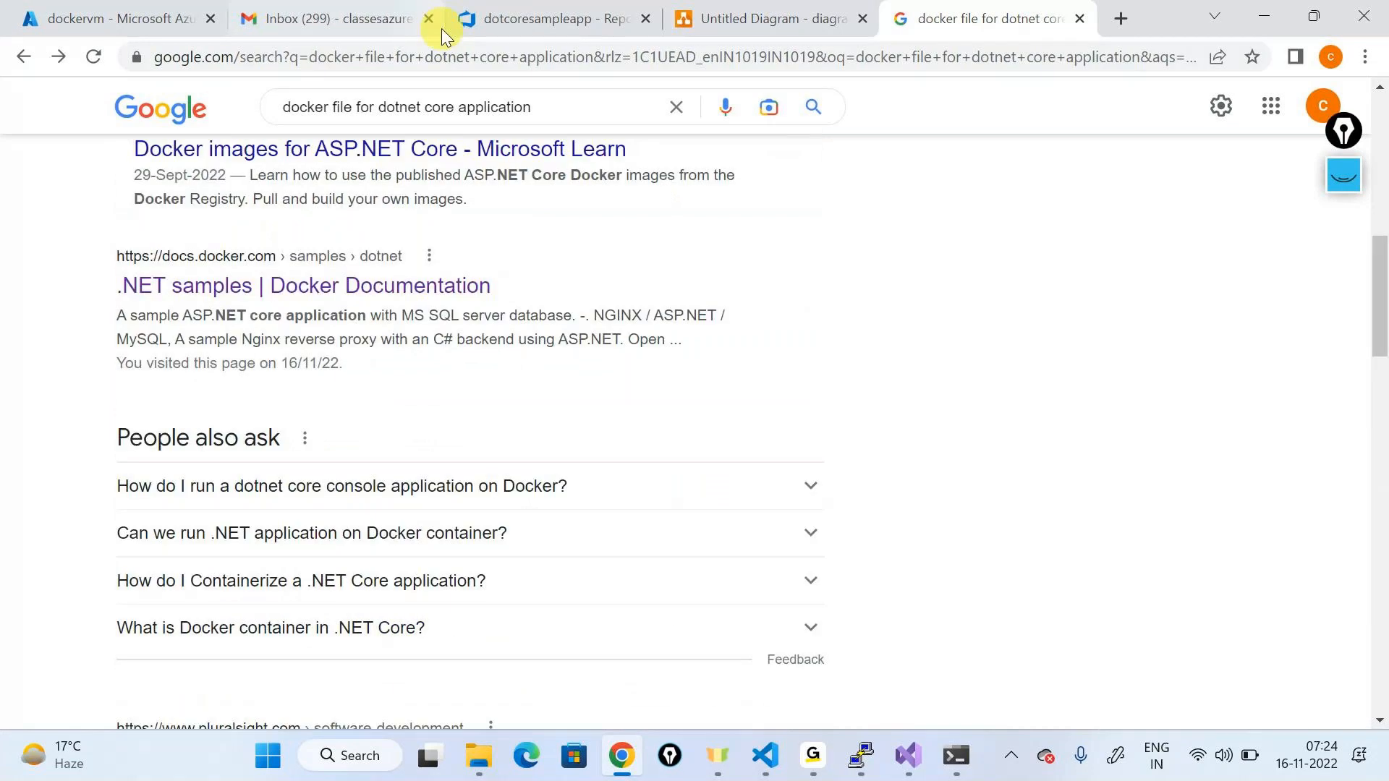
Step: Search Google for the shorter query 'docker file for dotnet core'
left_click(442, 65)
type("docker du")
key("BackSpace")
key("BackSpace")
type("fuke")
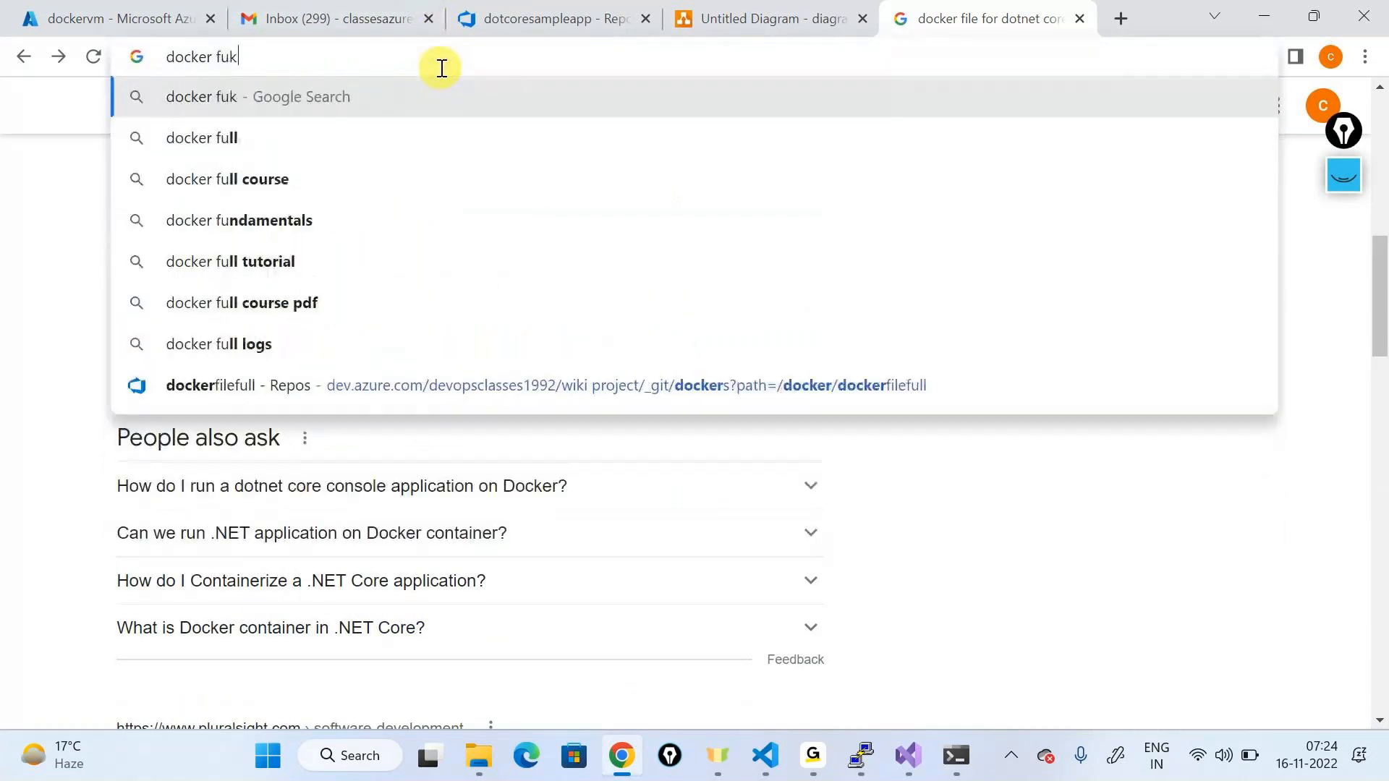
key("BackSpace")
key("BackSpace")
key("BackSpace")
type("ile for")
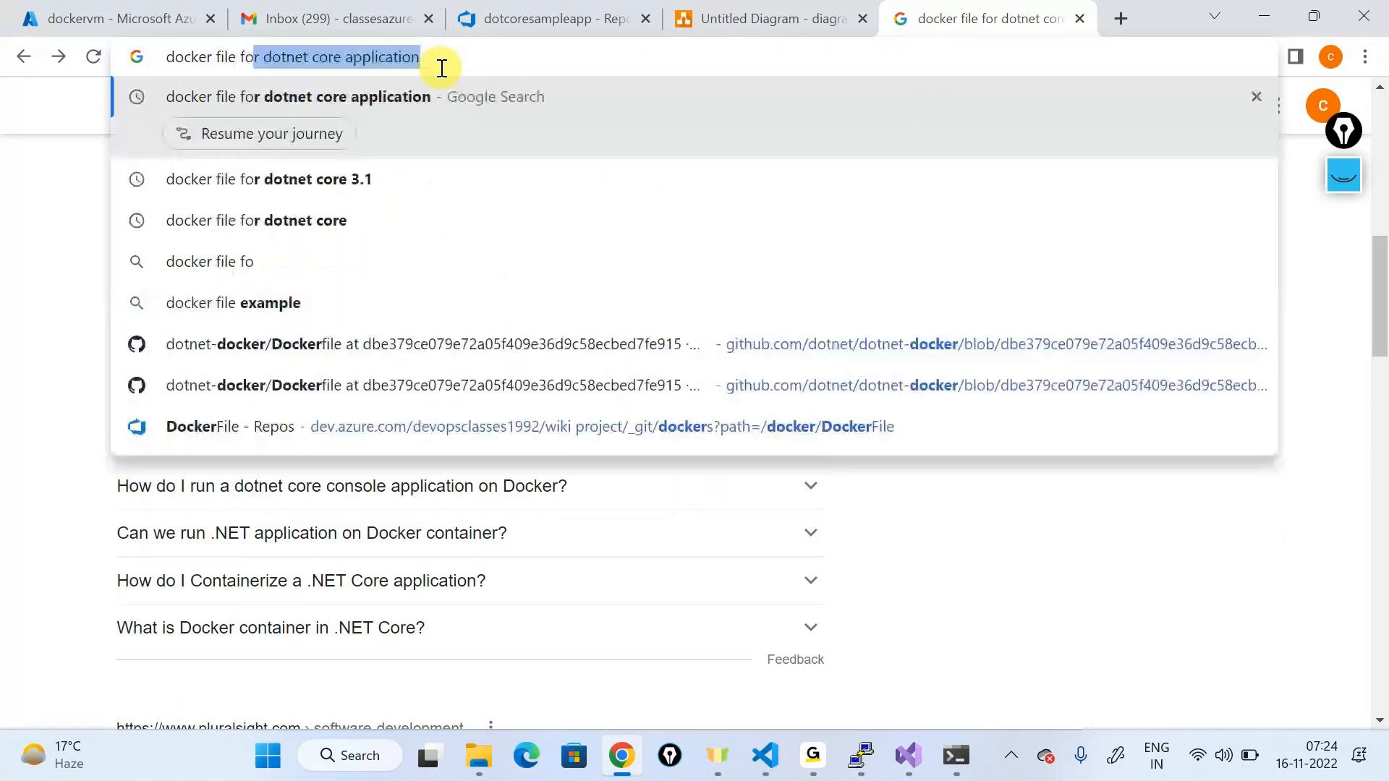
key("Right")
key("BackSpace")
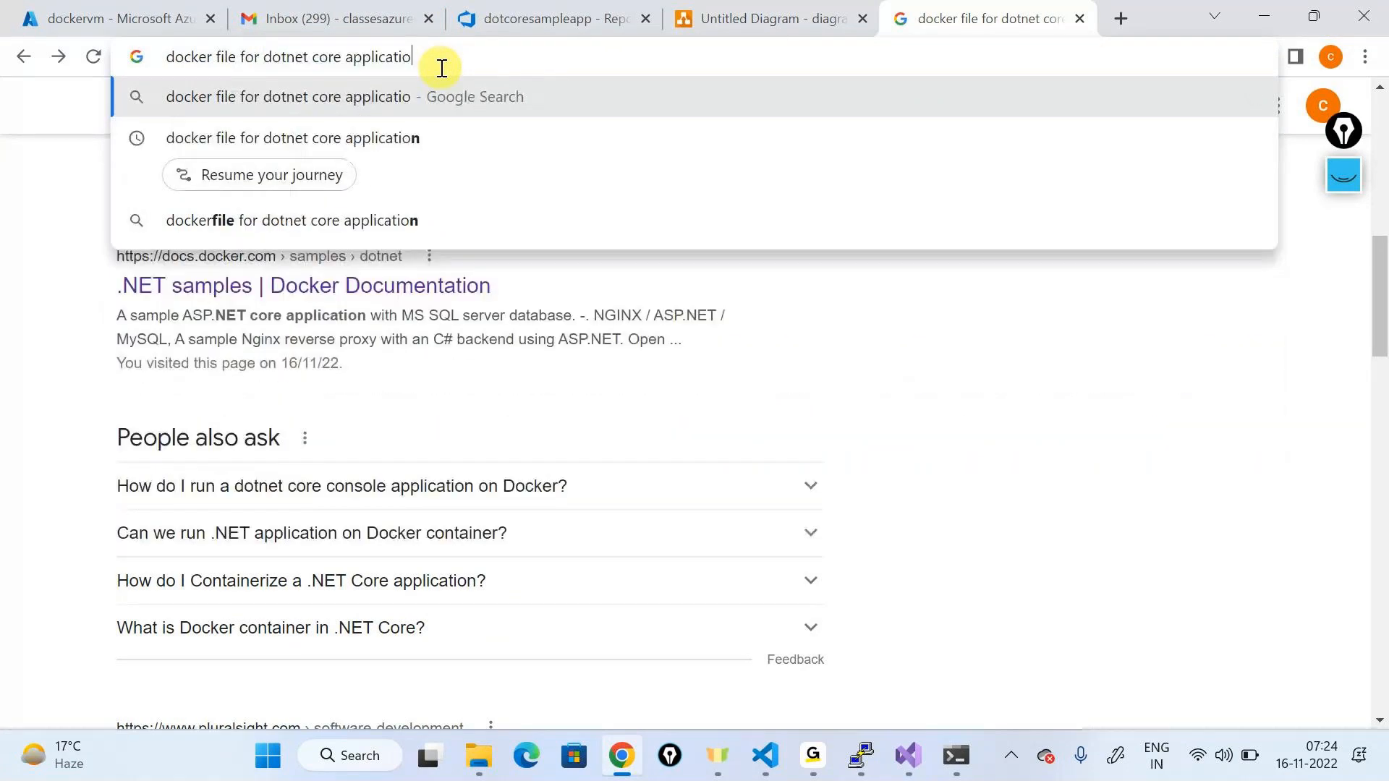
key("BackSpace")
key("BackSpace")
key("BackSpace")
key("BackSpace")
key("BackSpace")
key("BackSpace")
key("BackSpace")
key("BackSpace")
key("BackSpace")
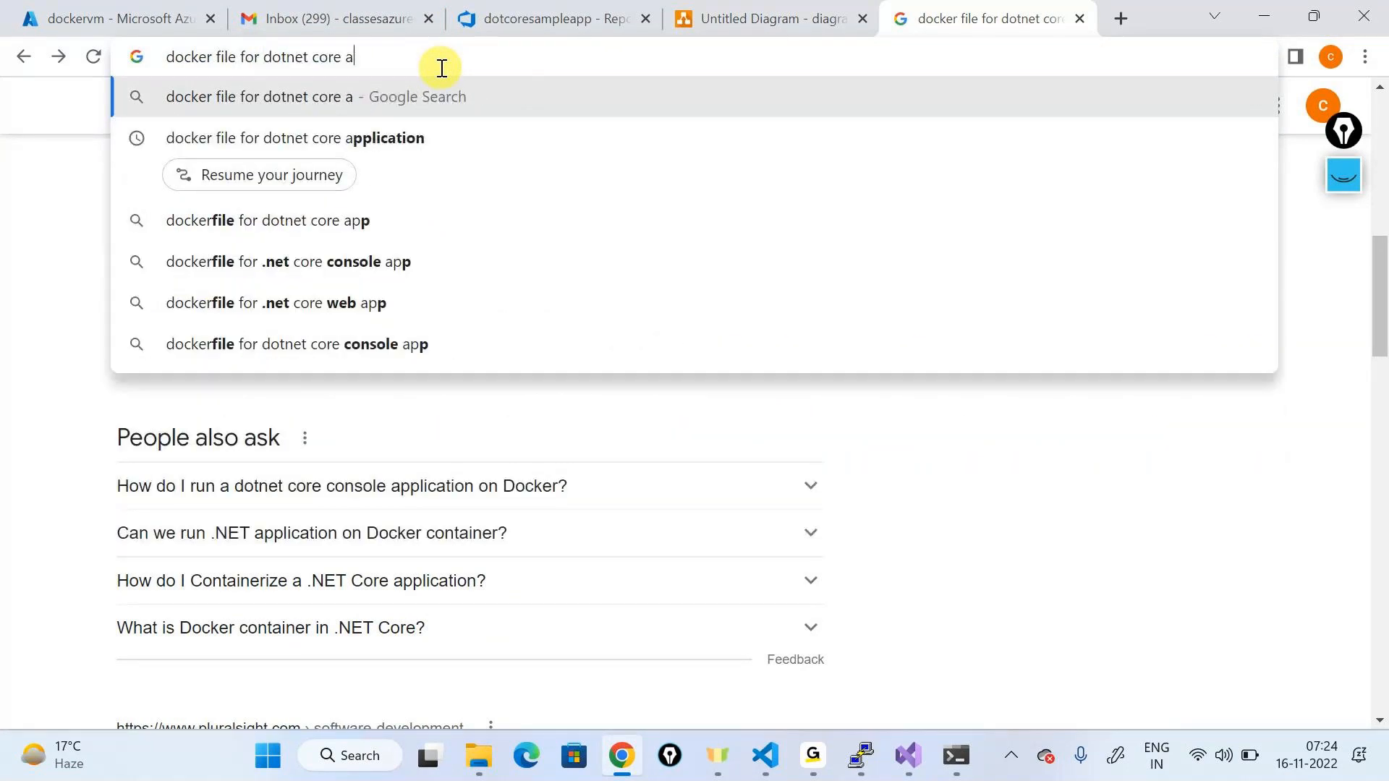
key("BackSpace")
key("BackSpace")
key("Return")
Step: Open the Docker .NET samples result, then go back and scroll the results
scroll(412, 512, "down", 1)
left_click(322, 482)
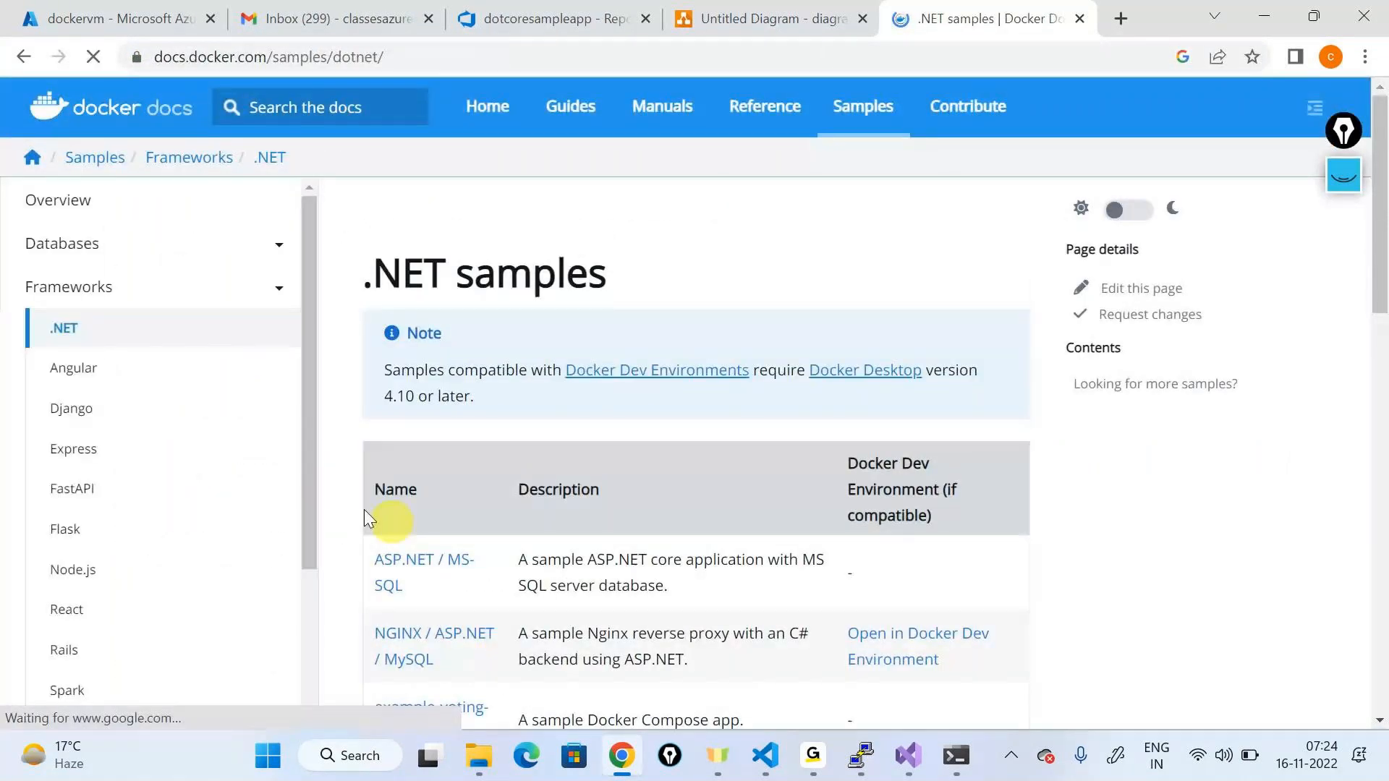
key("alt+Left")
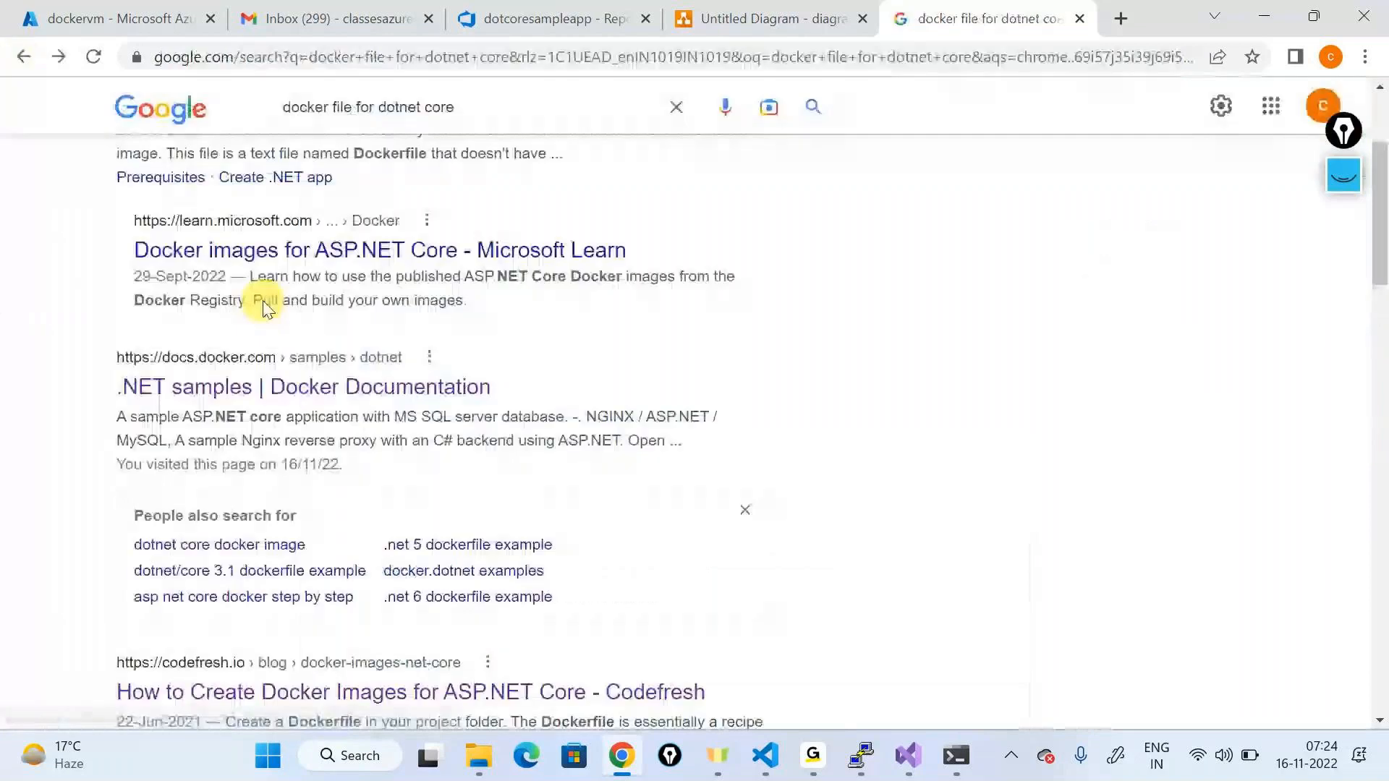
scroll(263, 301, "down", 8)
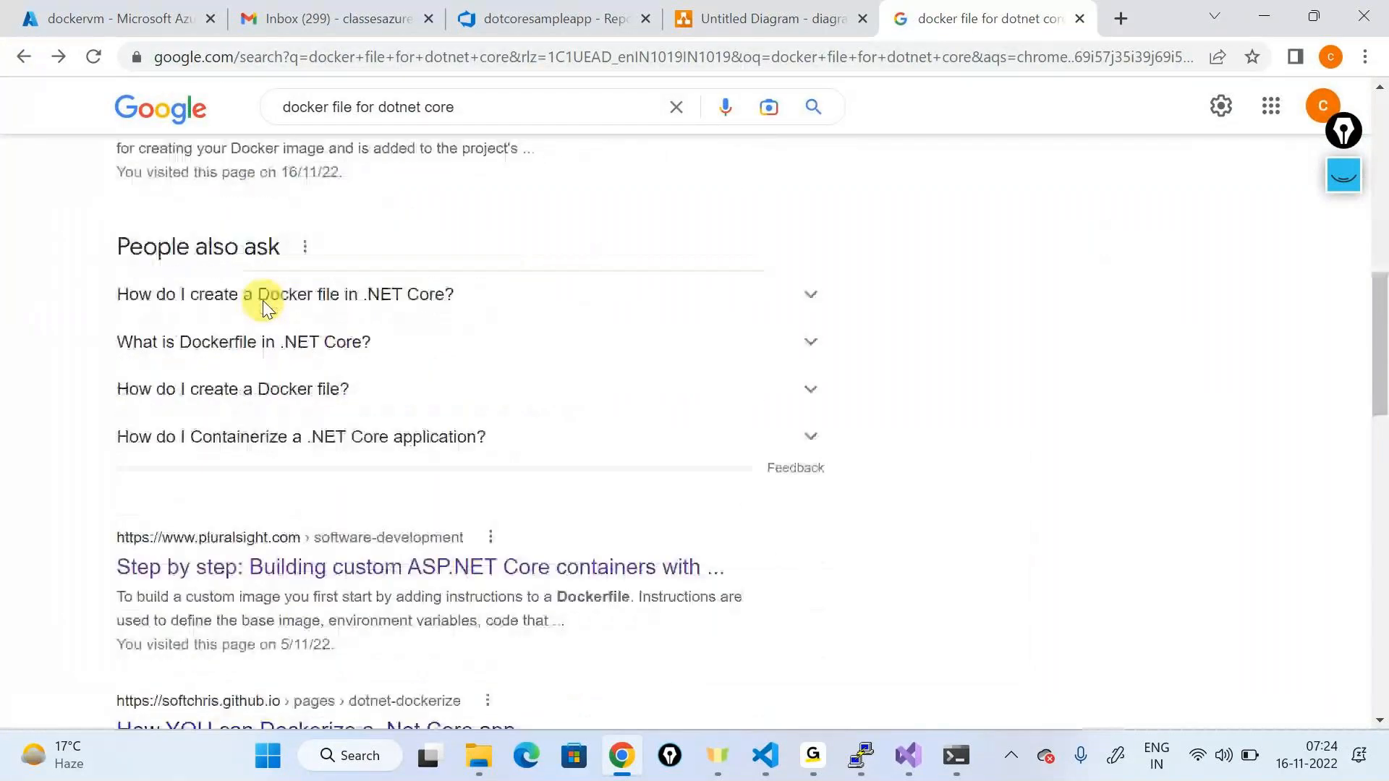
scroll(262, 301, "down", 5)
scroll(263, 301, "up", 15)
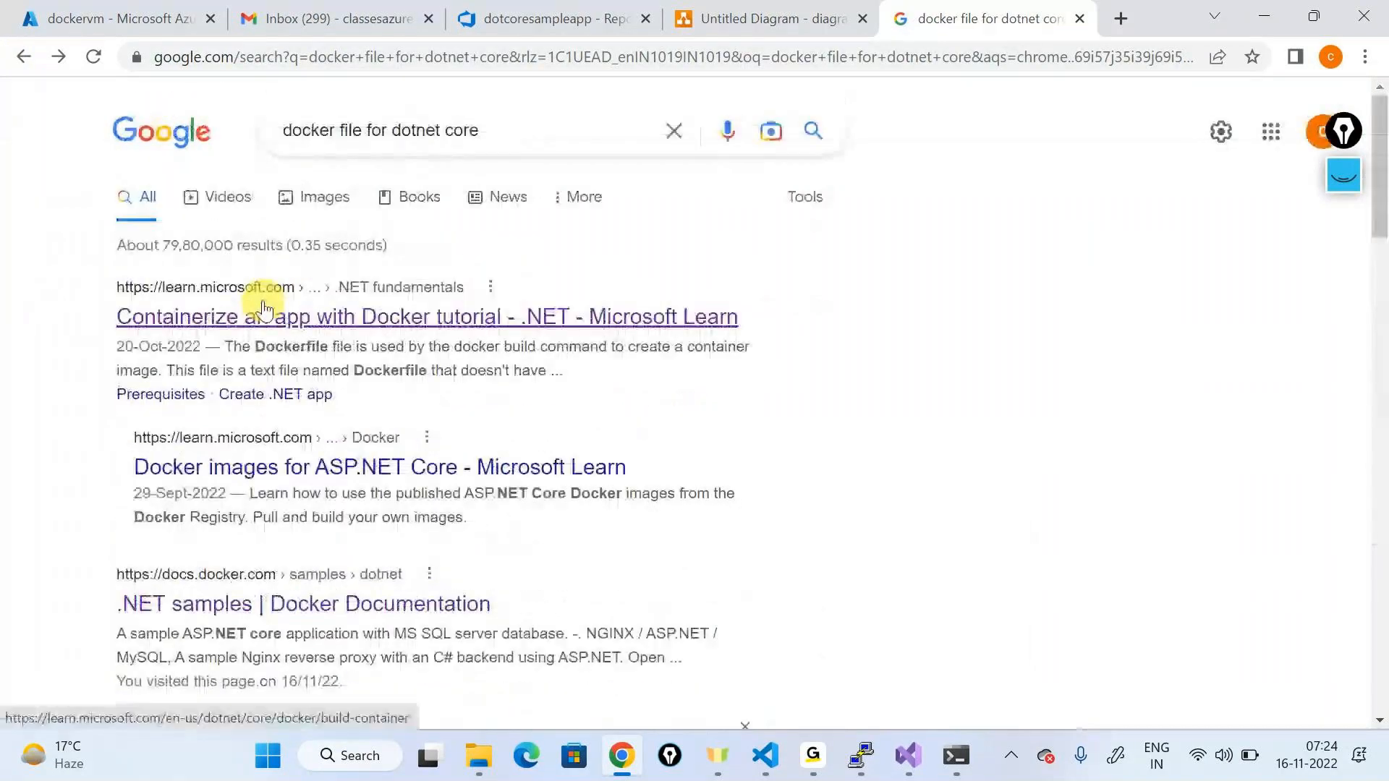
Step: Open the Microsoft Learn containerize tutorial and scroll down to its Dockerfile examples
left_click(264, 313)
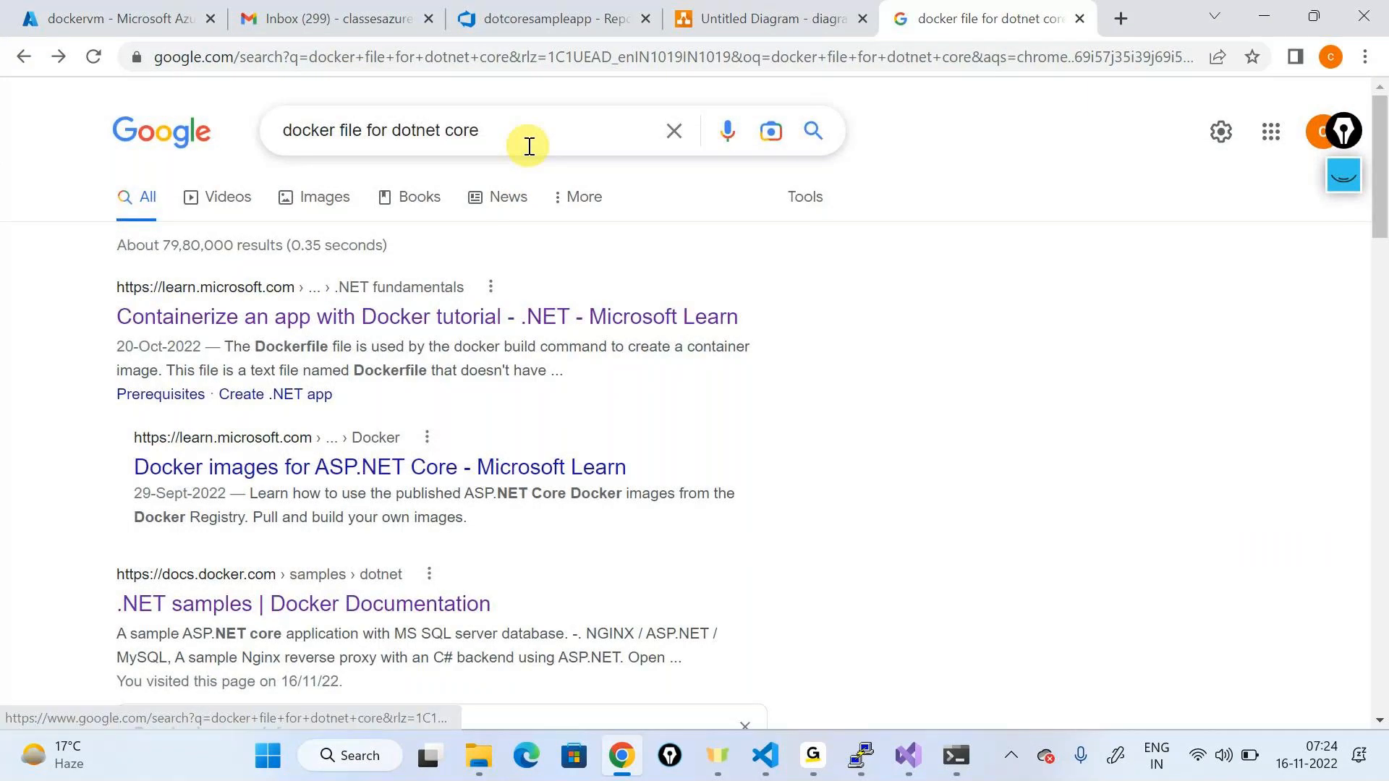
scroll(741, 412, "down", 5)
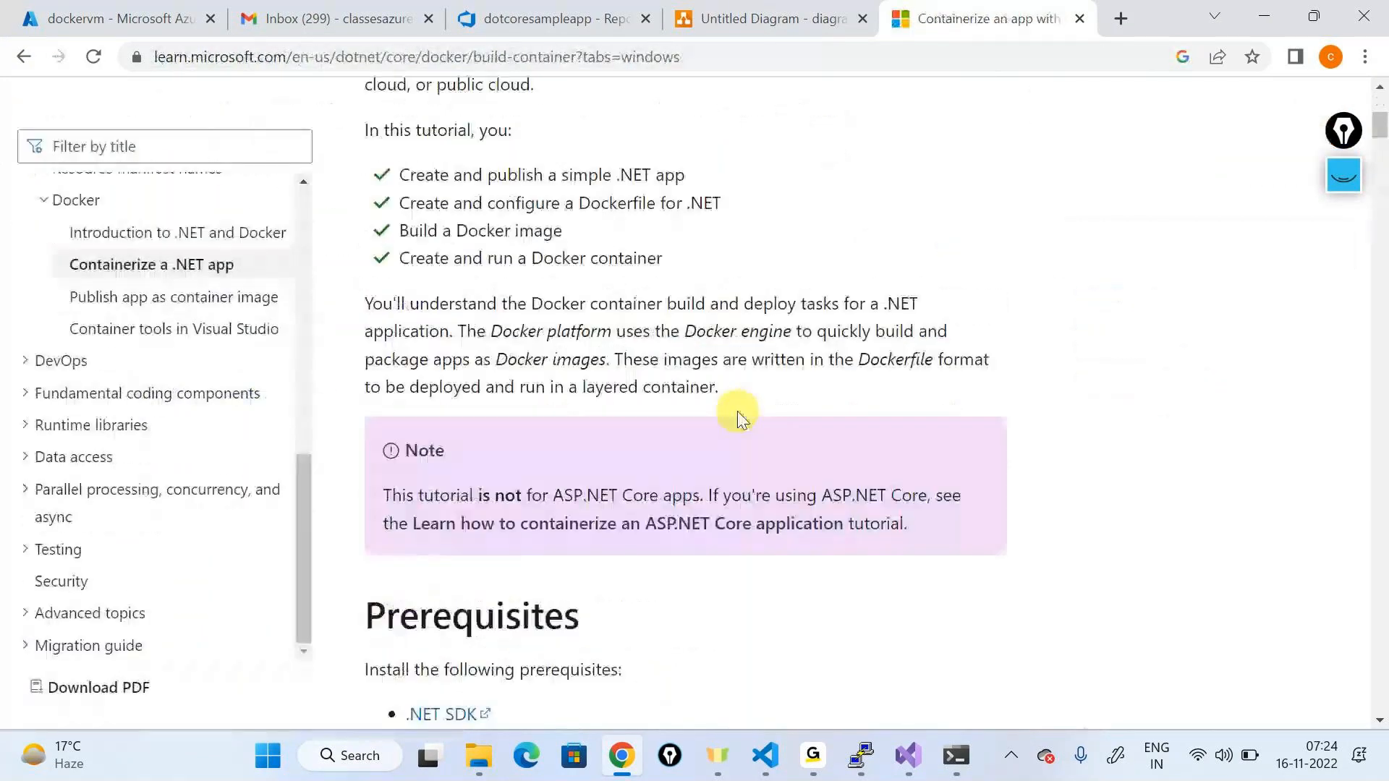
scroll(742, 418, "down", 12)
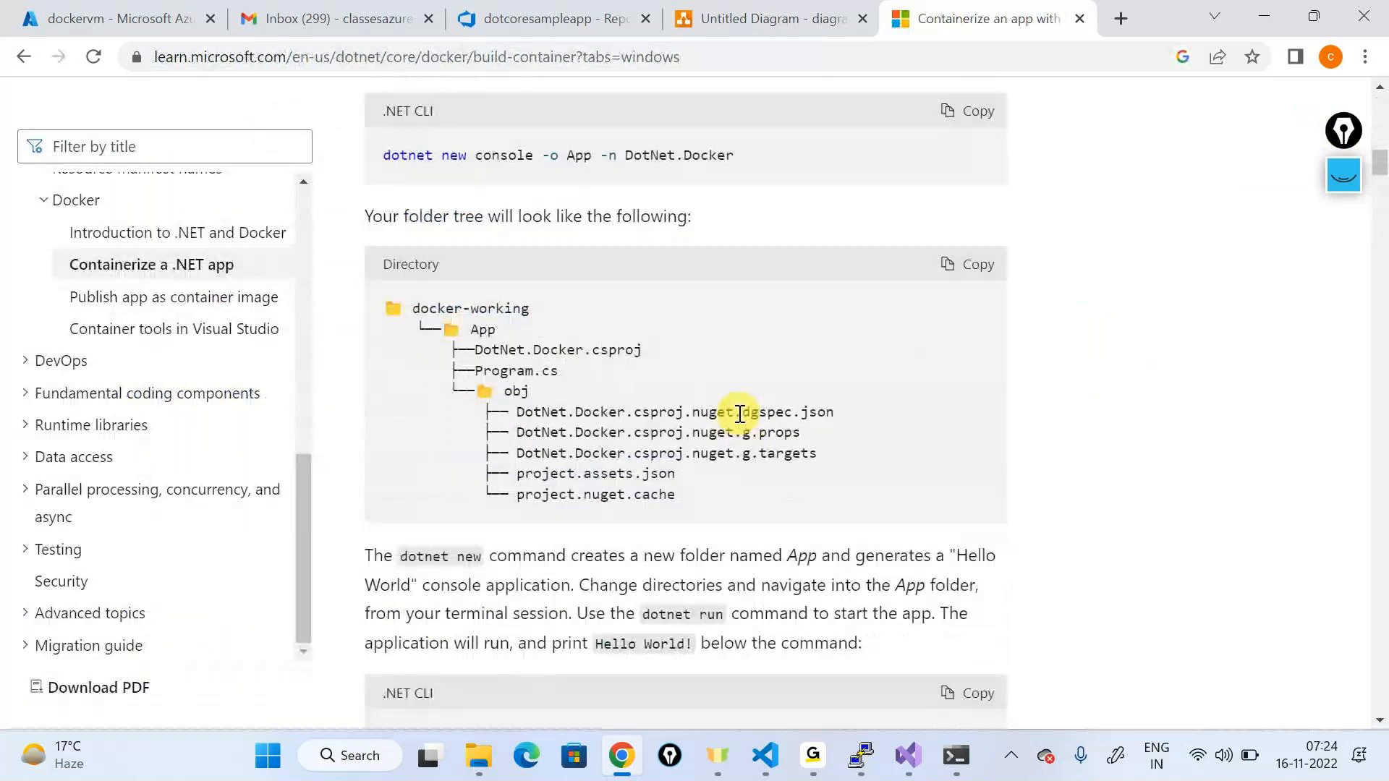
scroll(739, 414, "down", 15)
scroll(739, 414, "down", 20)
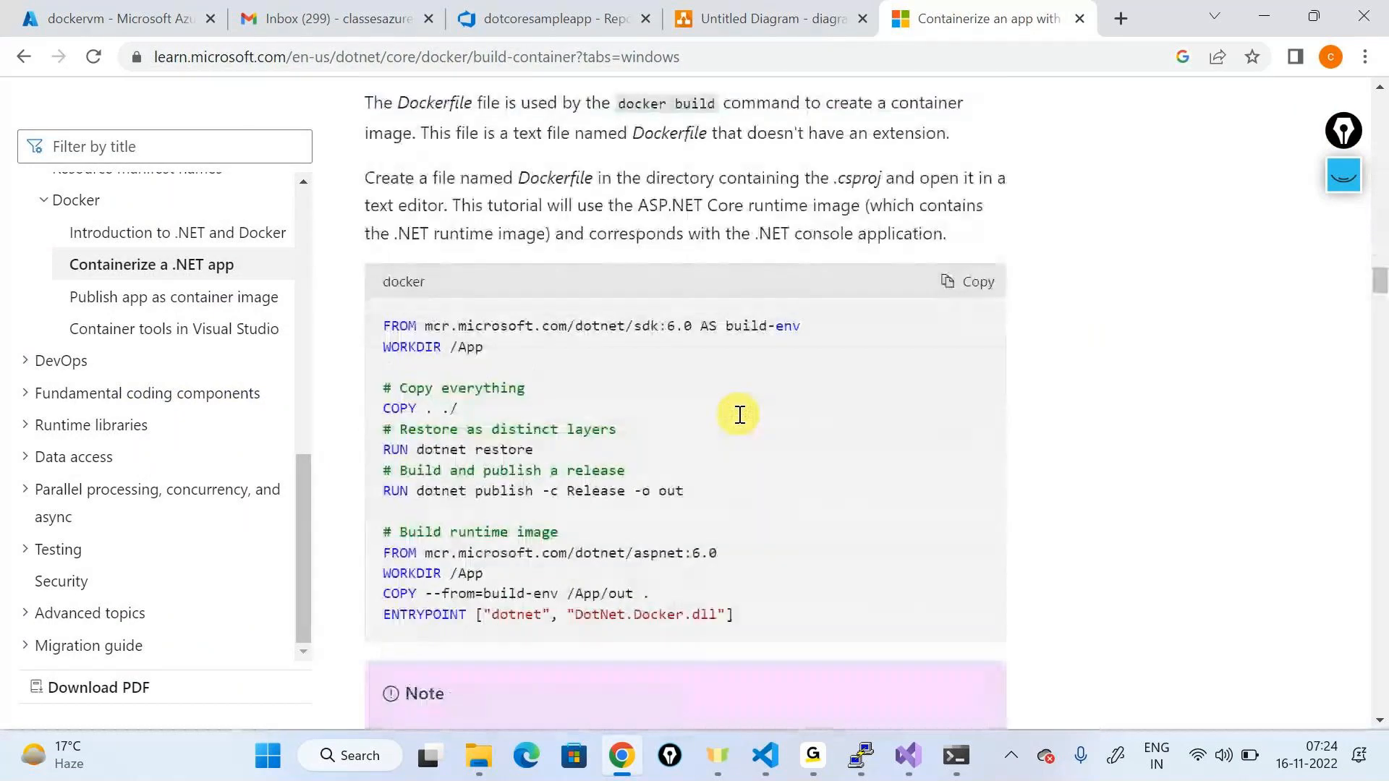
left_click(738, 415)
left_click(794, 483)
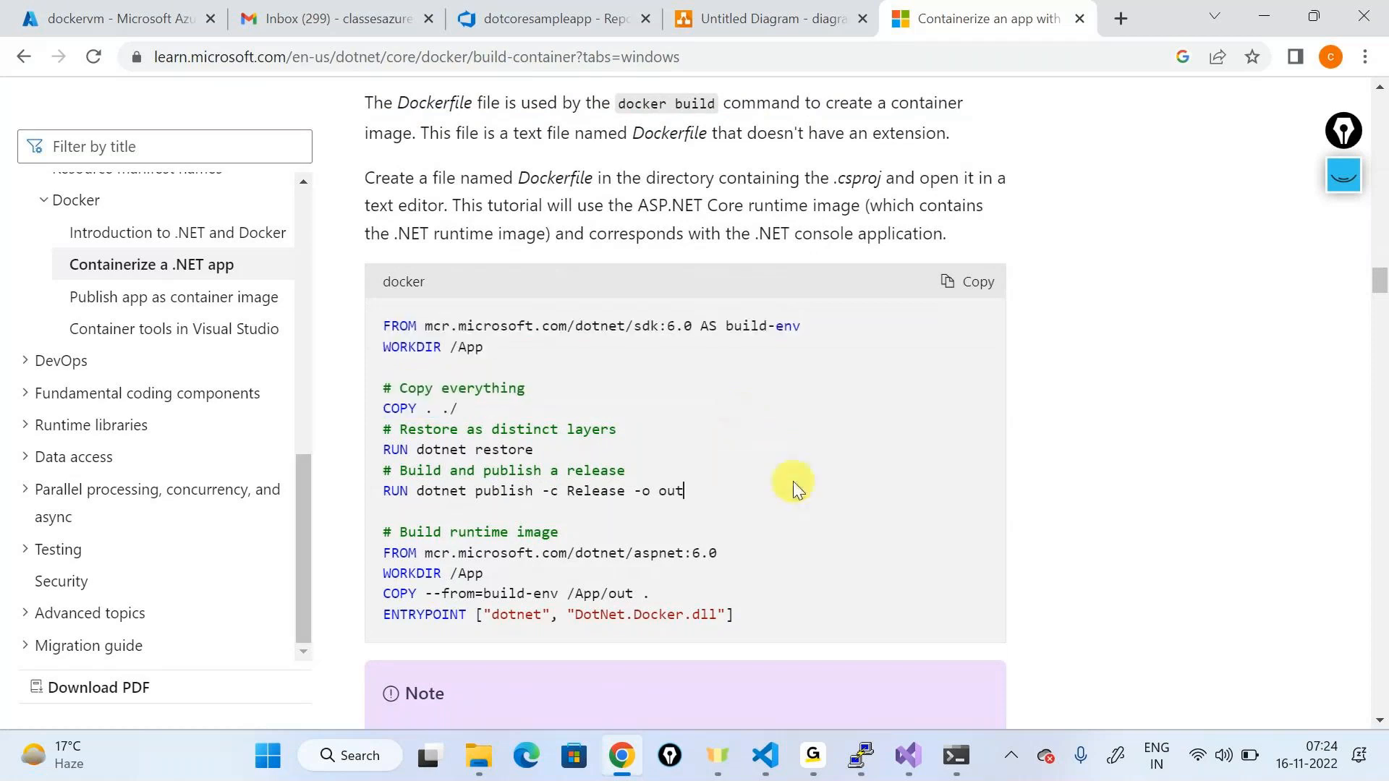
scroll(605, 406, "down", 15)
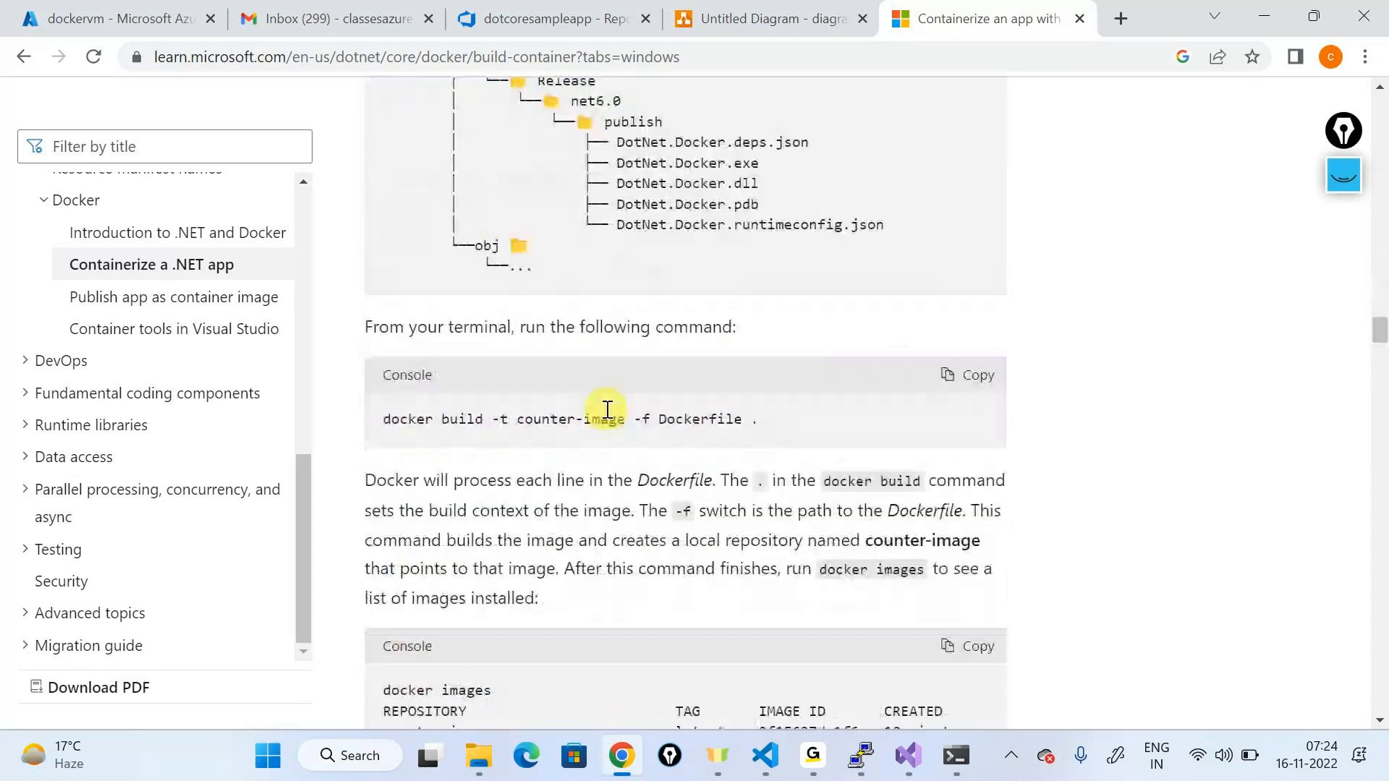
scroll(607, 410, "down", 9)
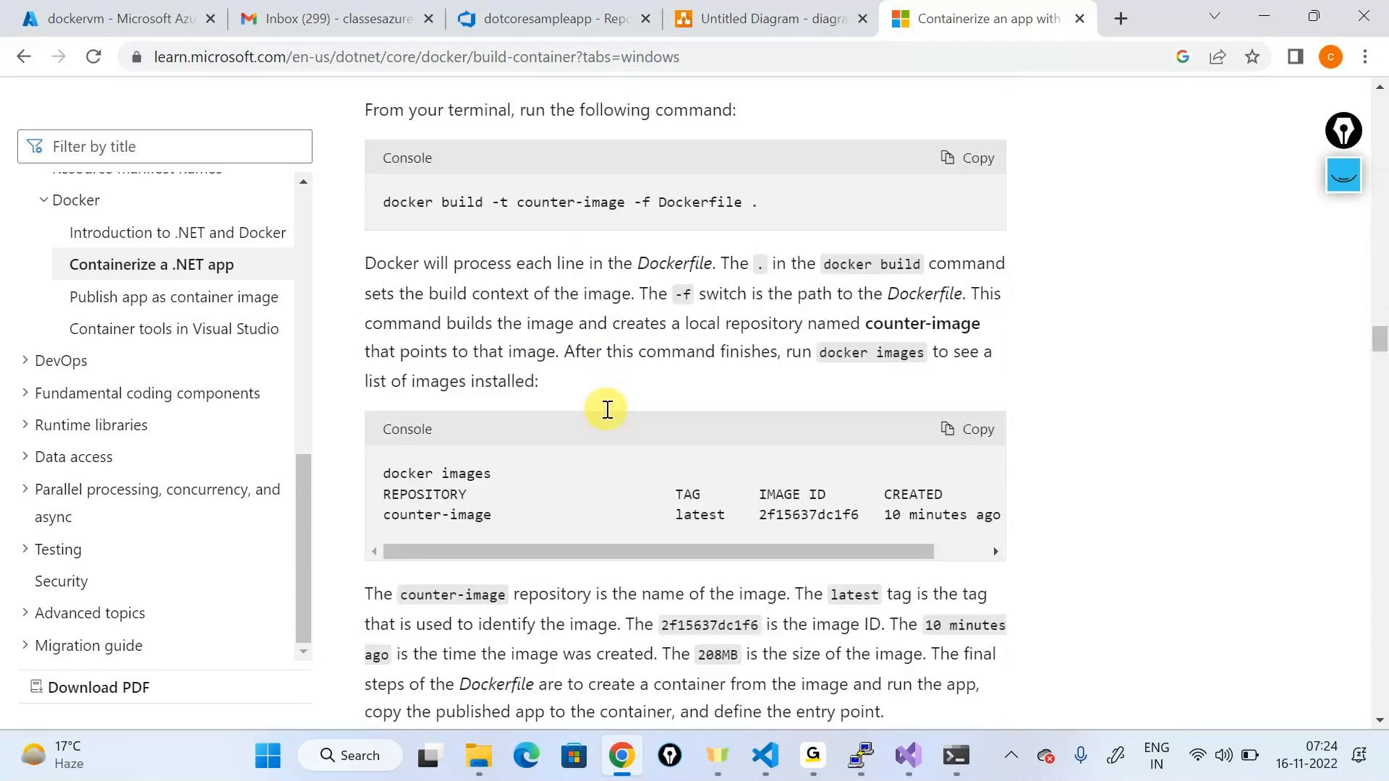
Step: Highlight the base image mcr.microsoft.com/dotnet/aspnet:6.0 in the runtime Dockerfile's FROM line
left_click_drag(752, 443, 366, 366)
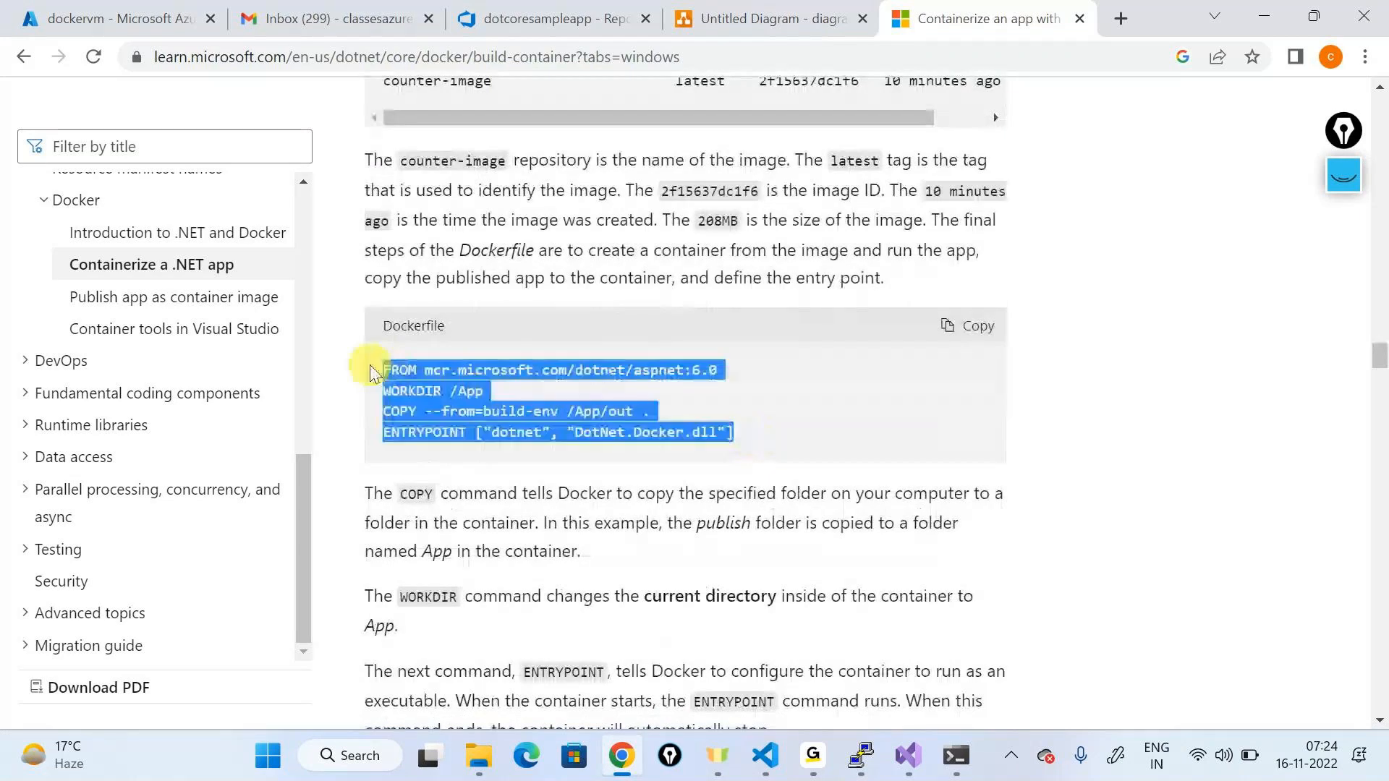
triple_click(491, 374)
left_click(635, 383)
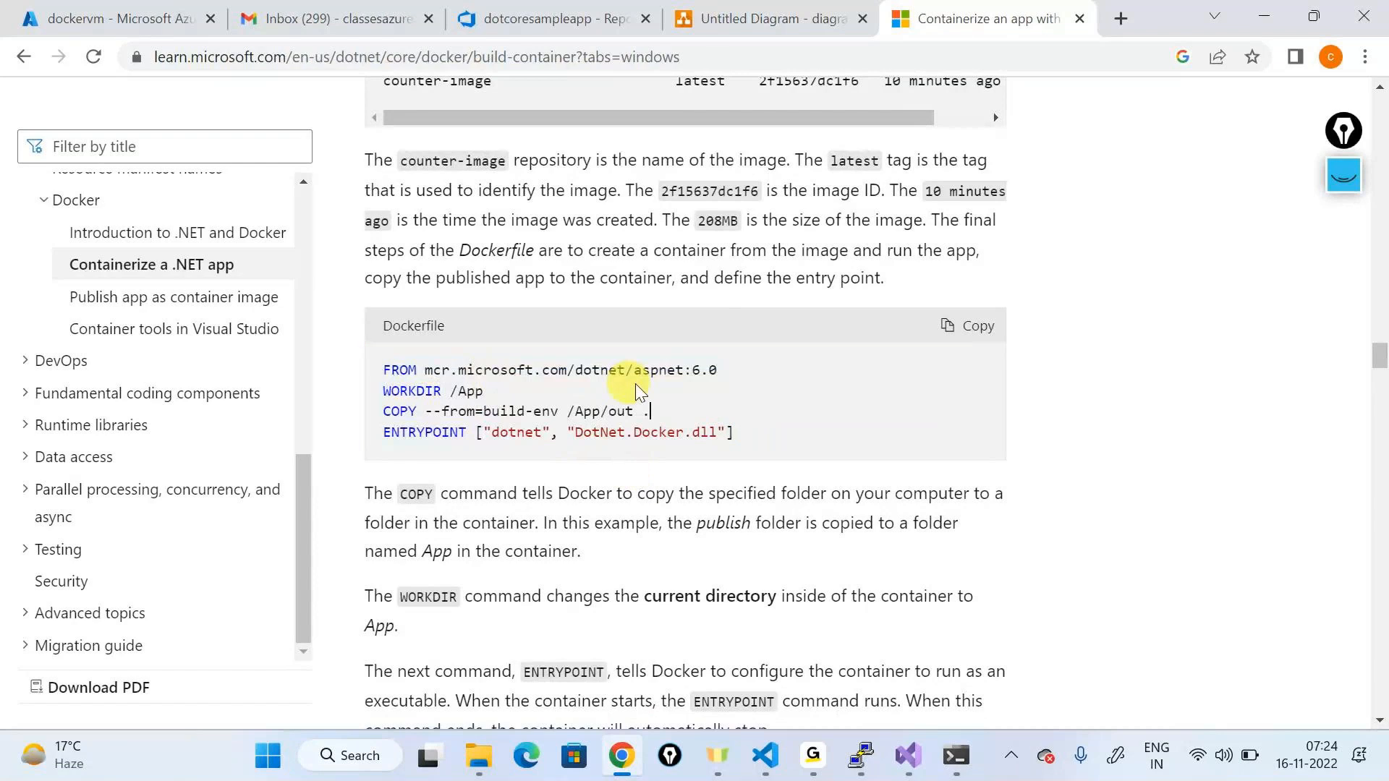
triple_click(578, 373)
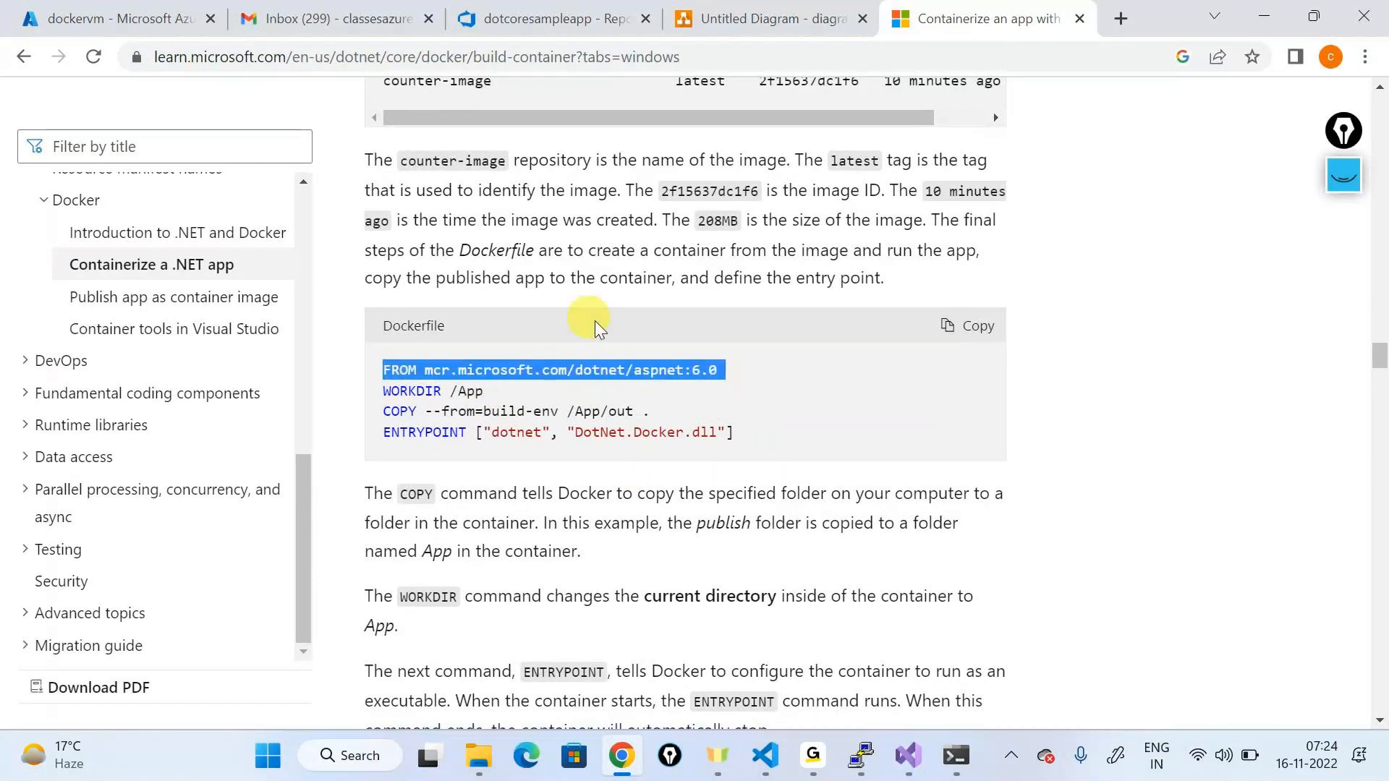
left_click(507, 361)
left_click_drag(433, 369, 715, 370)
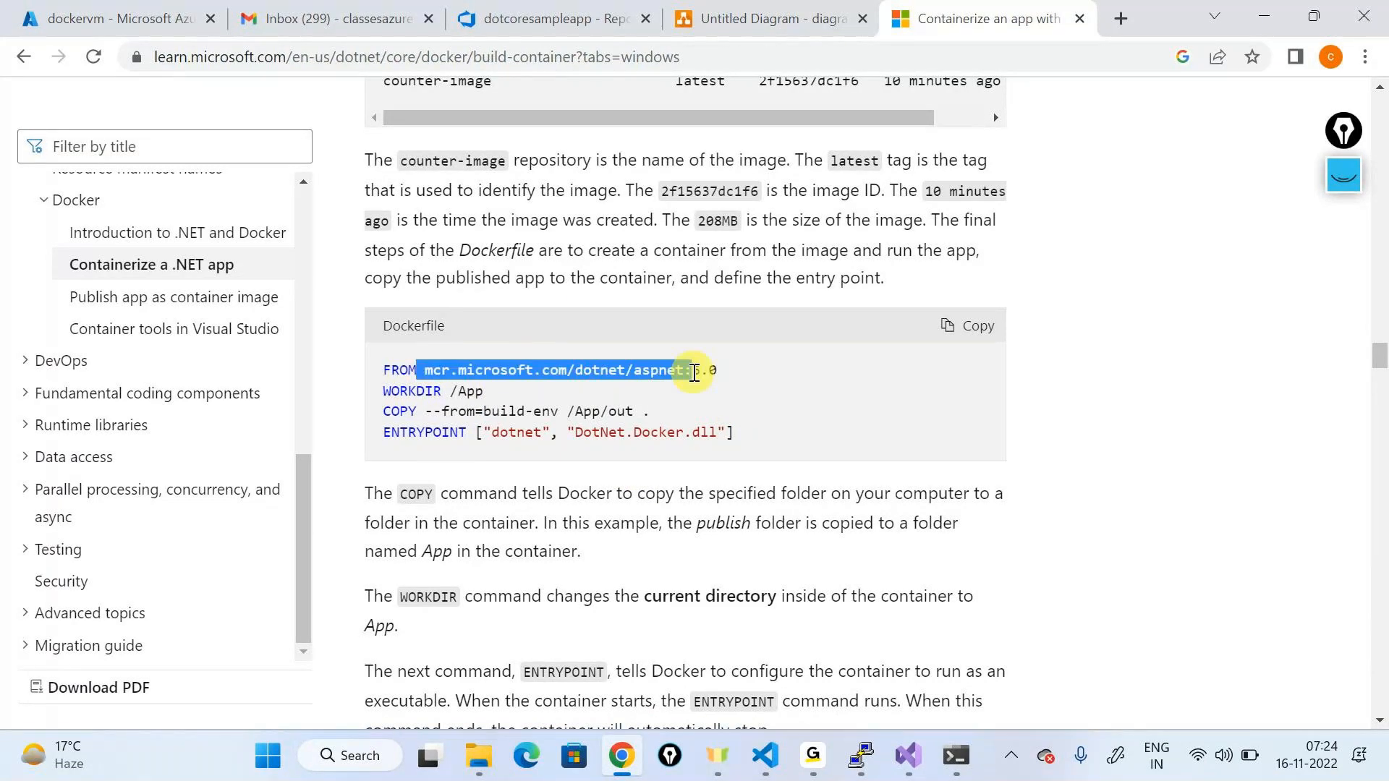
left_click(1343, 175)
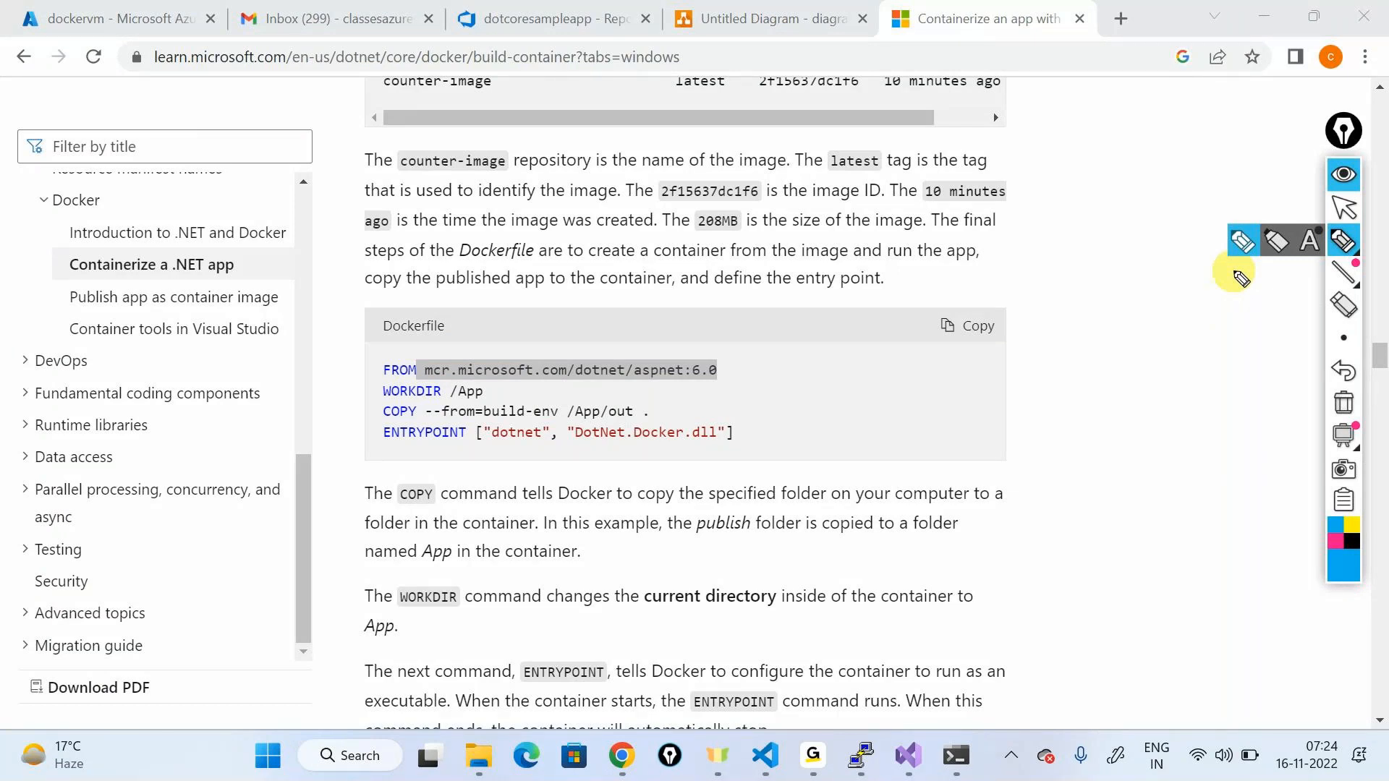
Step: Underline the base image in the FROM line and write 'sdk 3.1' beside it in ink
mouse_move(763, 315)
left_mouse_down()
mouse_move(577, 340)
mouse_move(599, 320)
left_mouse_up()
left_click_drag(426, 379, 553, 378)
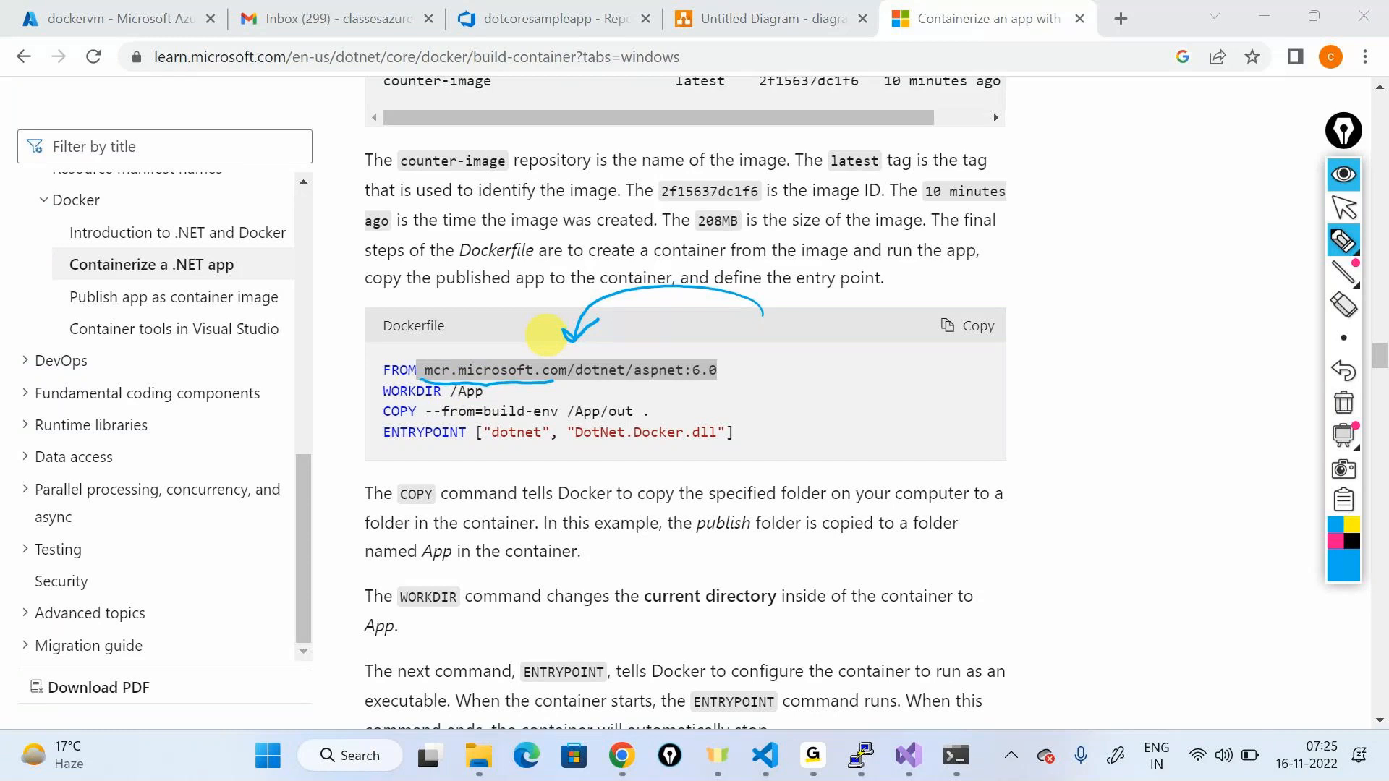
left_click_drag(735, 367, 894, 377)
left_click_drag(913, 352, 914, 375)
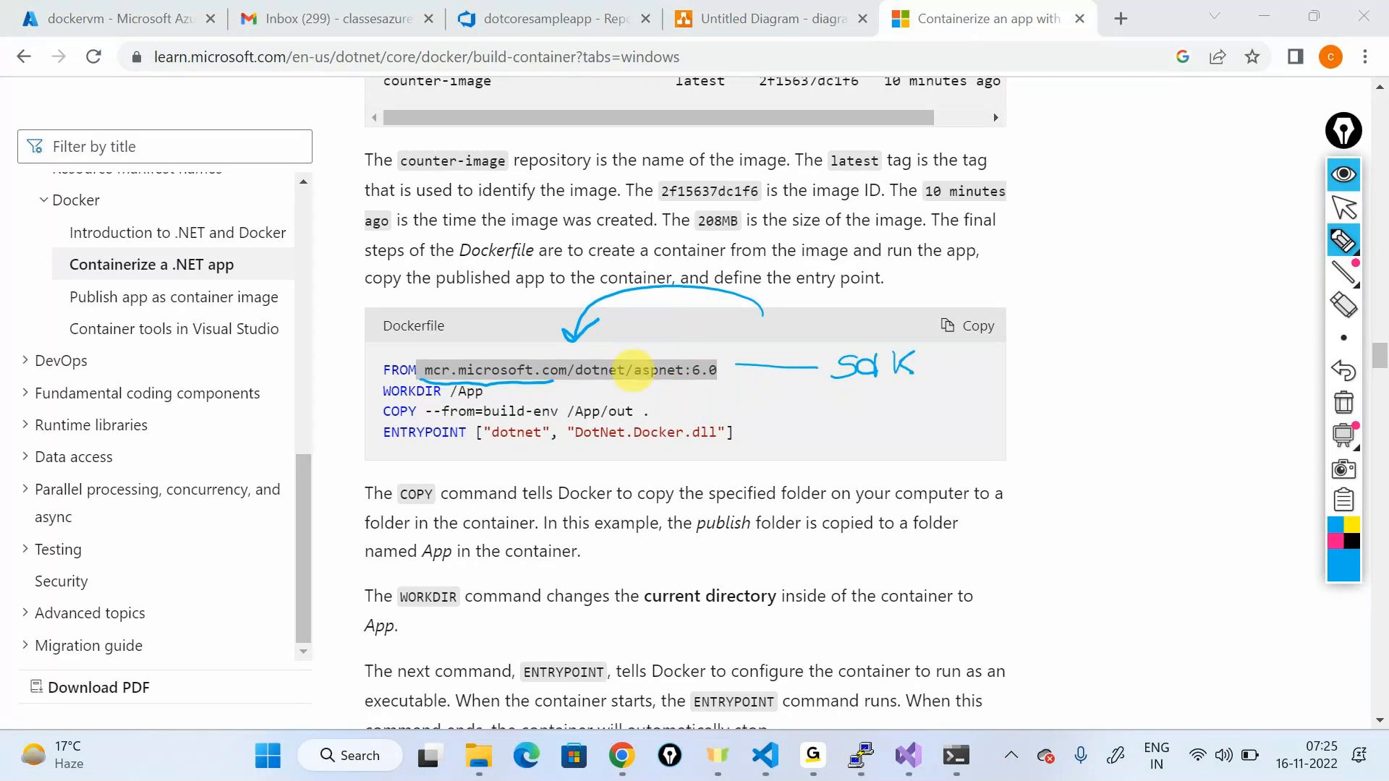
left_click_drag(879, 392, 1011, 383)
left_click_drag(942, 353, 944, 372)
left_click_drag(983, 363, 990, 348)
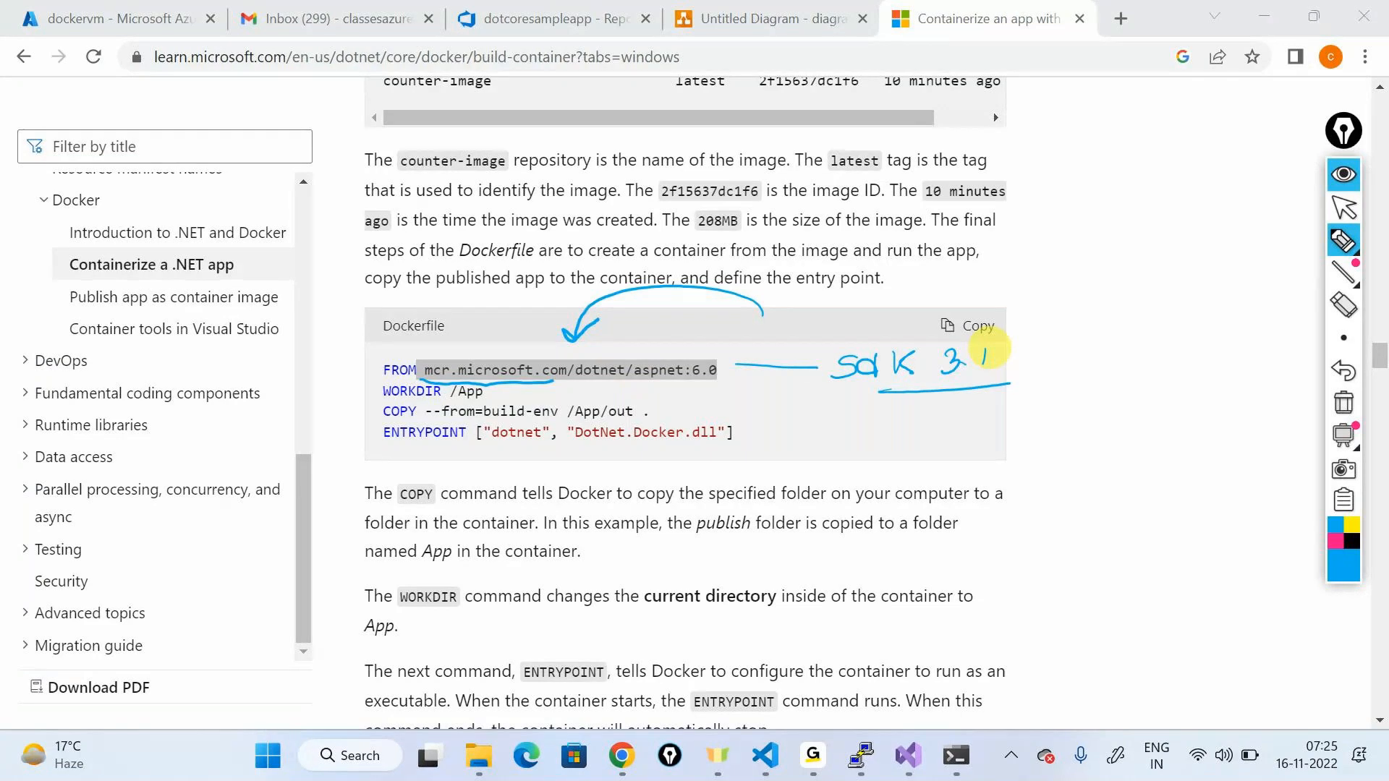
Step: Circle the WORKDIR /App line and write 'WORKDIR /APP' in the margin
left_click_drag(418, 385, 506, 389)
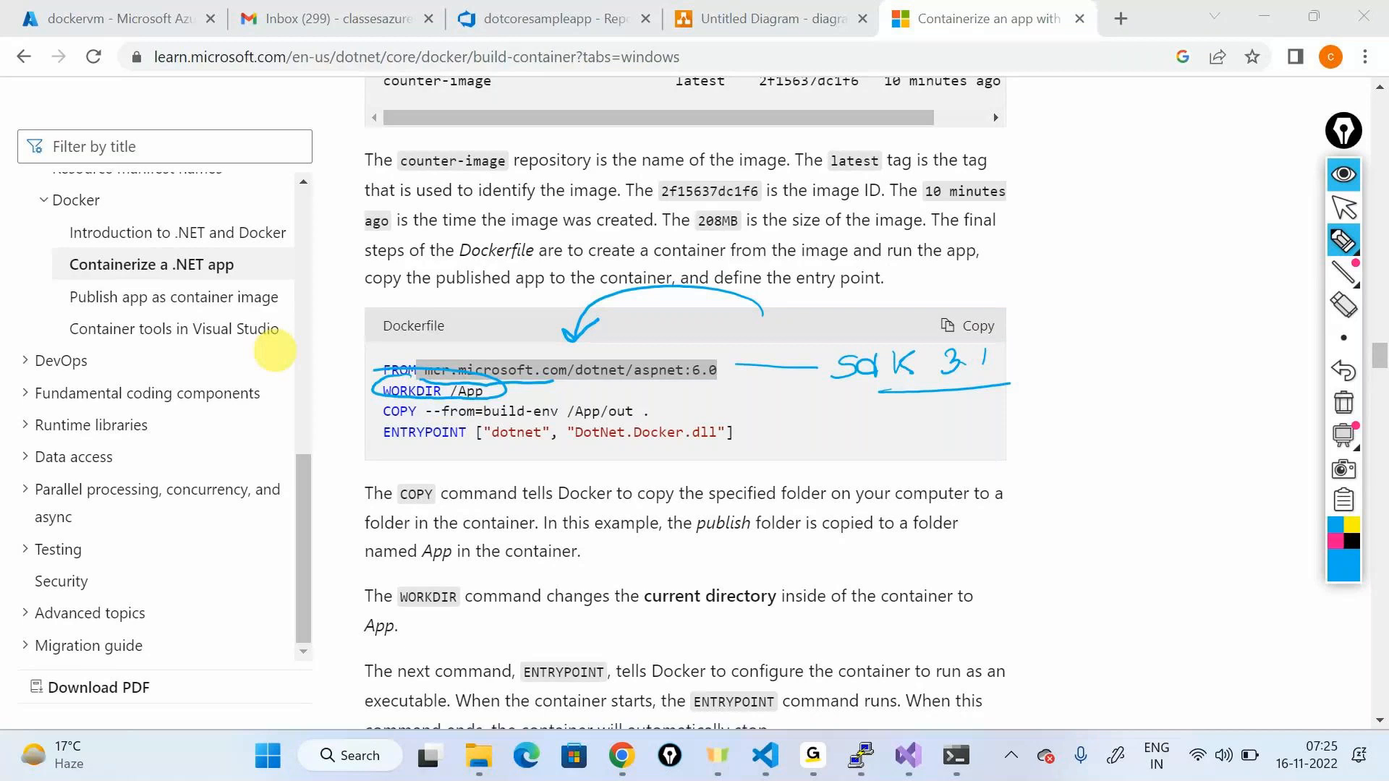
mouse_move(1107, 381)
left_mouse_down()
mouse_move(1109, 434)
mouse_move(1132, 366)
left_mouse_up()
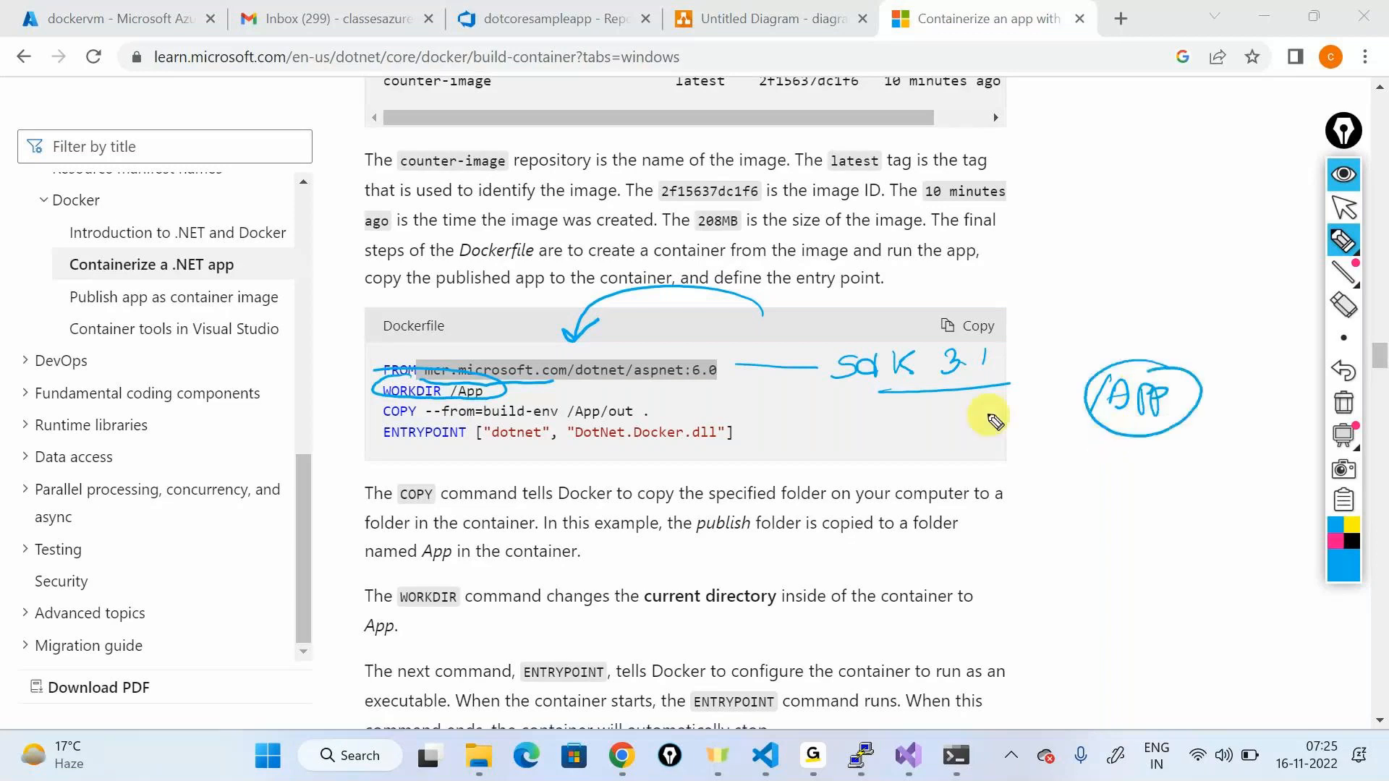
mouse_move(967, 426)
left_mouse_down()
mouse_move(987, 439)
mouse_move(1085, 407)
left_mouse_up()
left_click_drag(971, 463, 1052, 438)
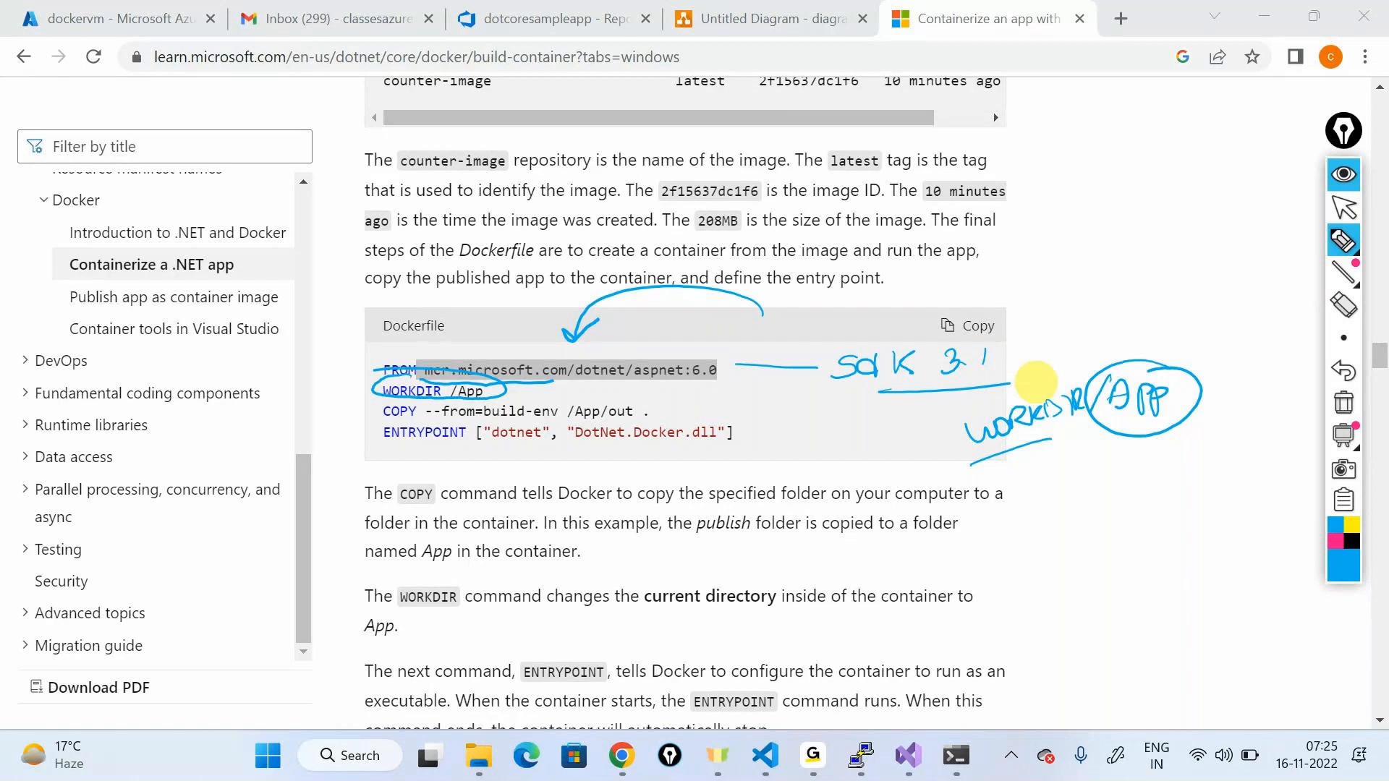
Step: Mark the COPY and ENTRYPOINT lines in ink, then clear all annotations
left_click_drag(384, 419, 556, 418)
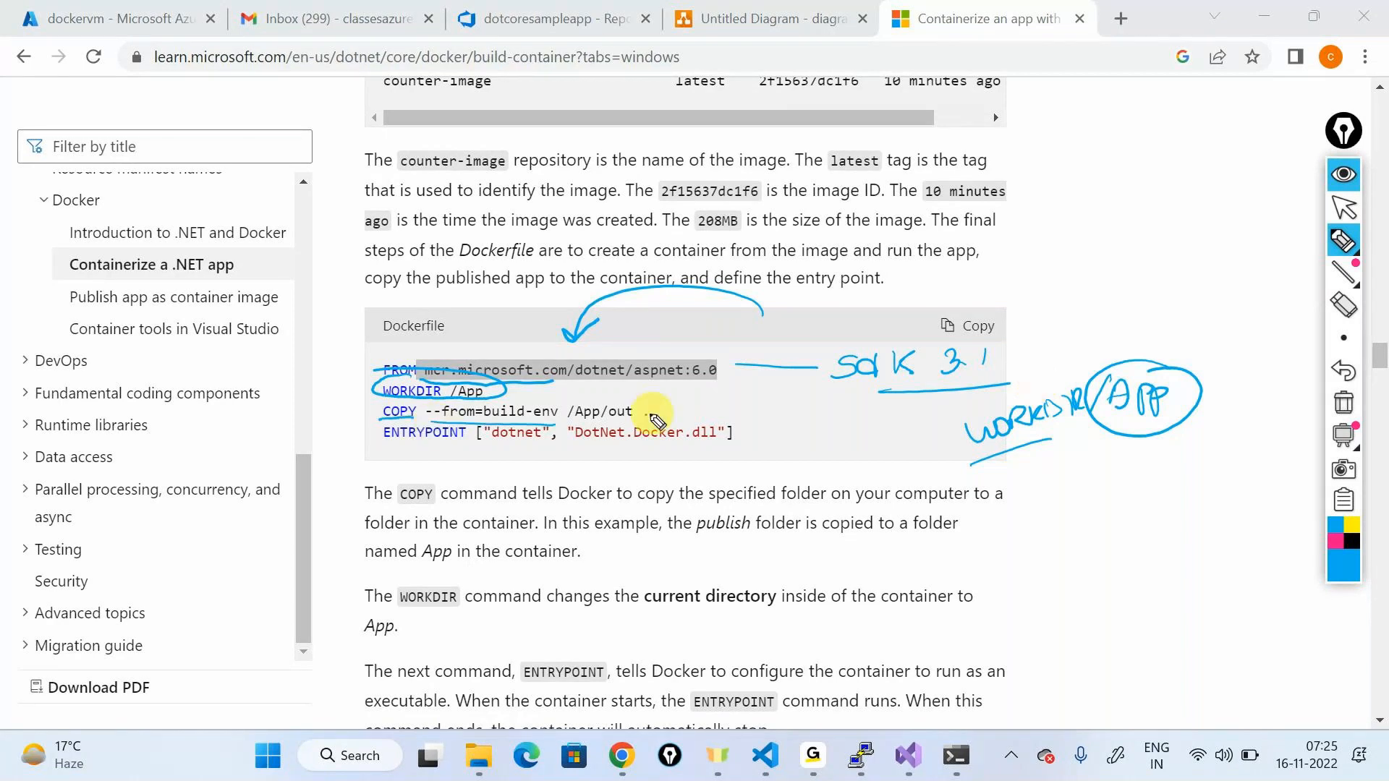
mouse_move(643, 391)
left_mouse_down()
mouse_move(556, 402)
mouse_move(644, 393)
left_mouse_up()
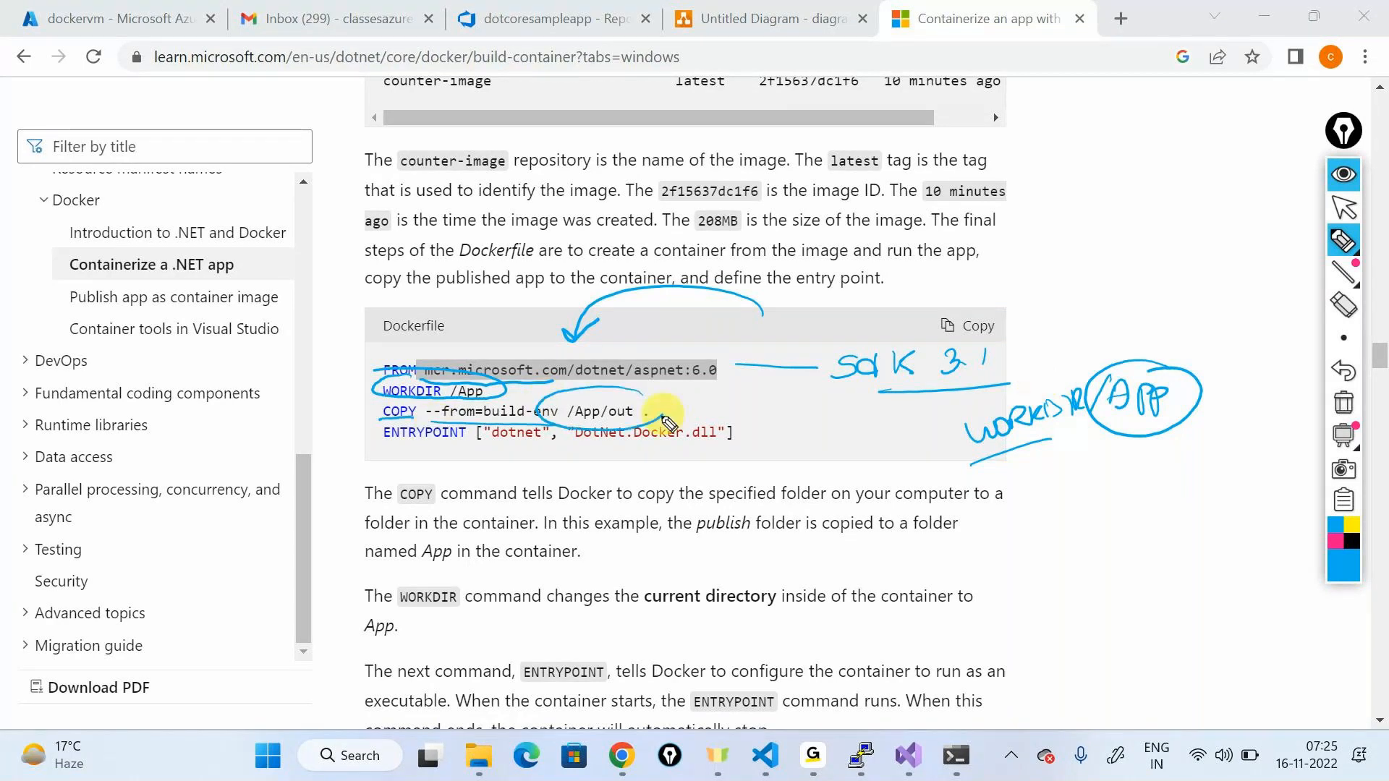
left_click_drag(383, 449, 541, 423)
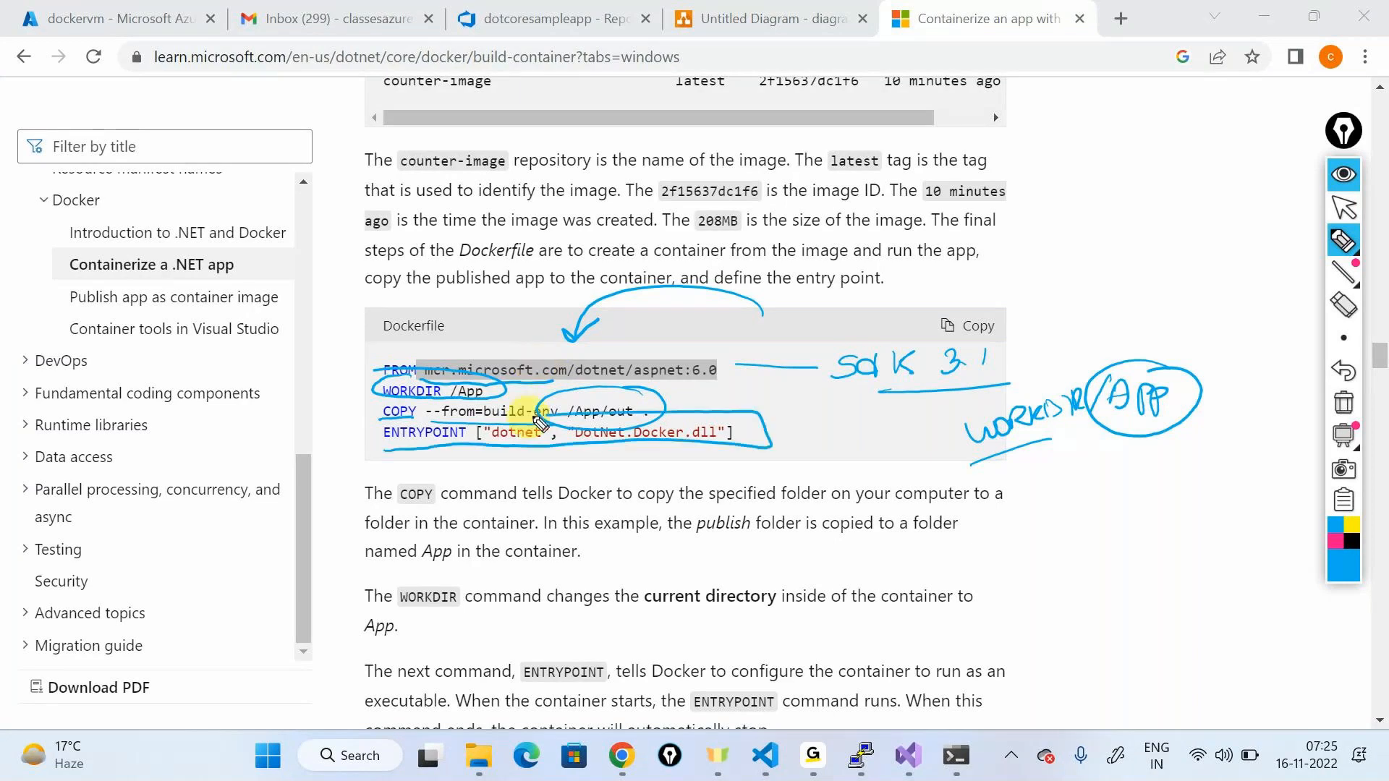
left_click_drag(388, 428, 393, 455)
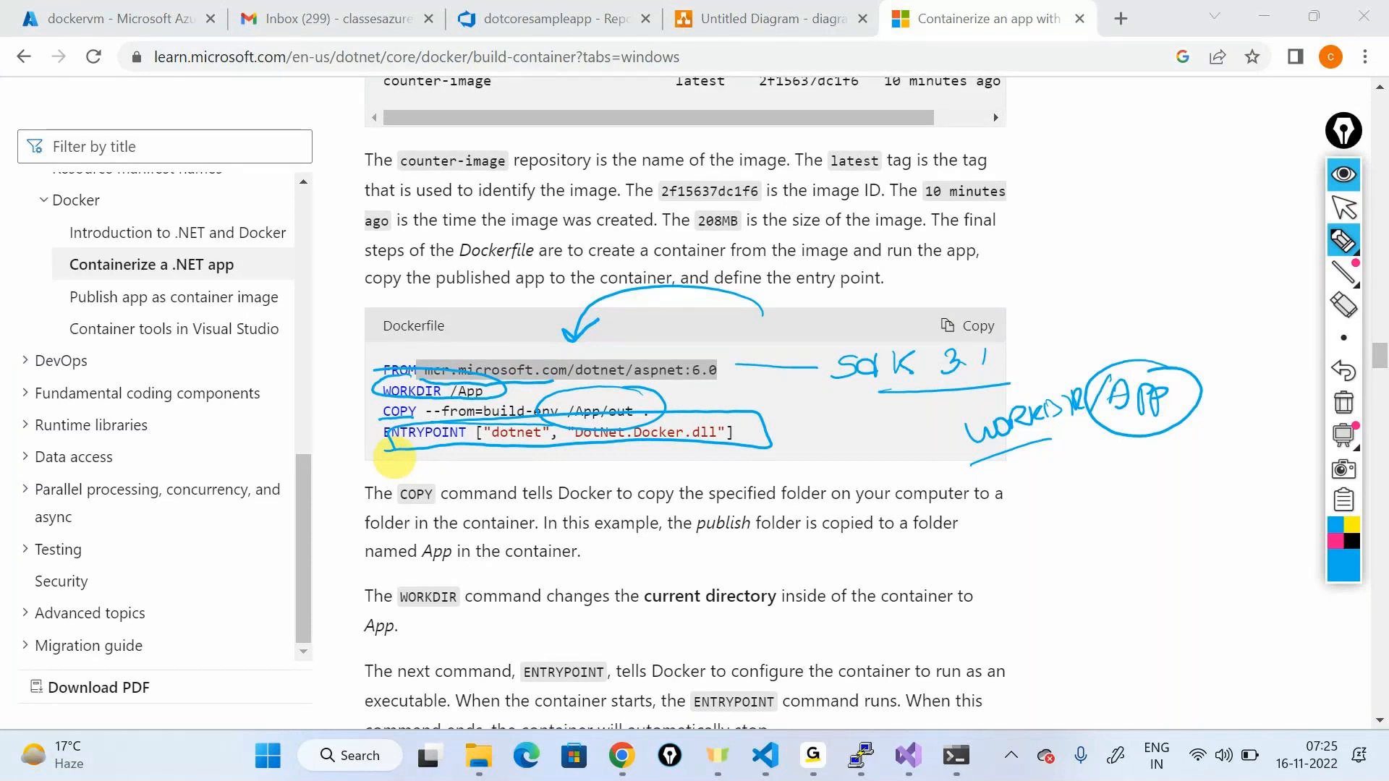
left_click(1342, 409)
Step: Open docker/DockerFile in the 'dockers' repository and select lines 1–11 through ENTRYPOINT
left_click(498, 10)
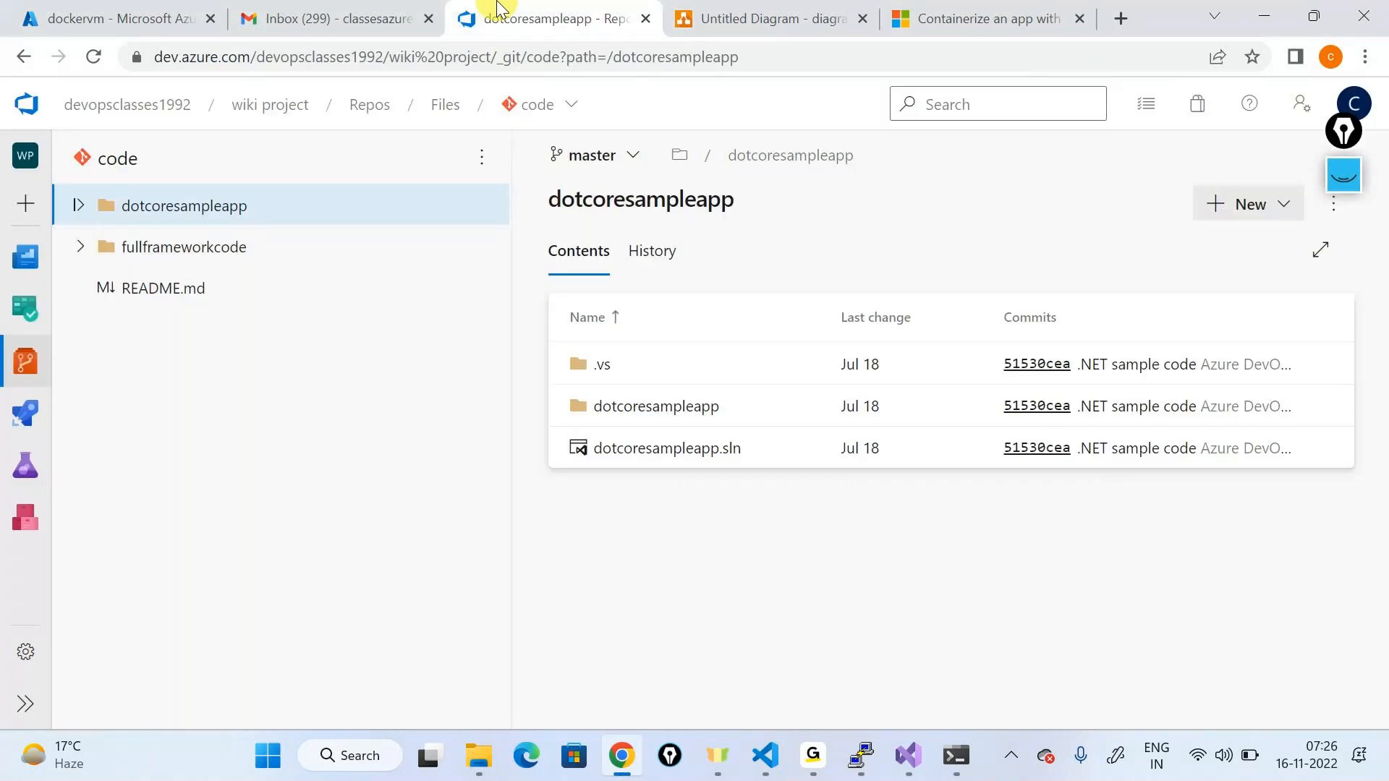
left_click(568, 104)
type("do")
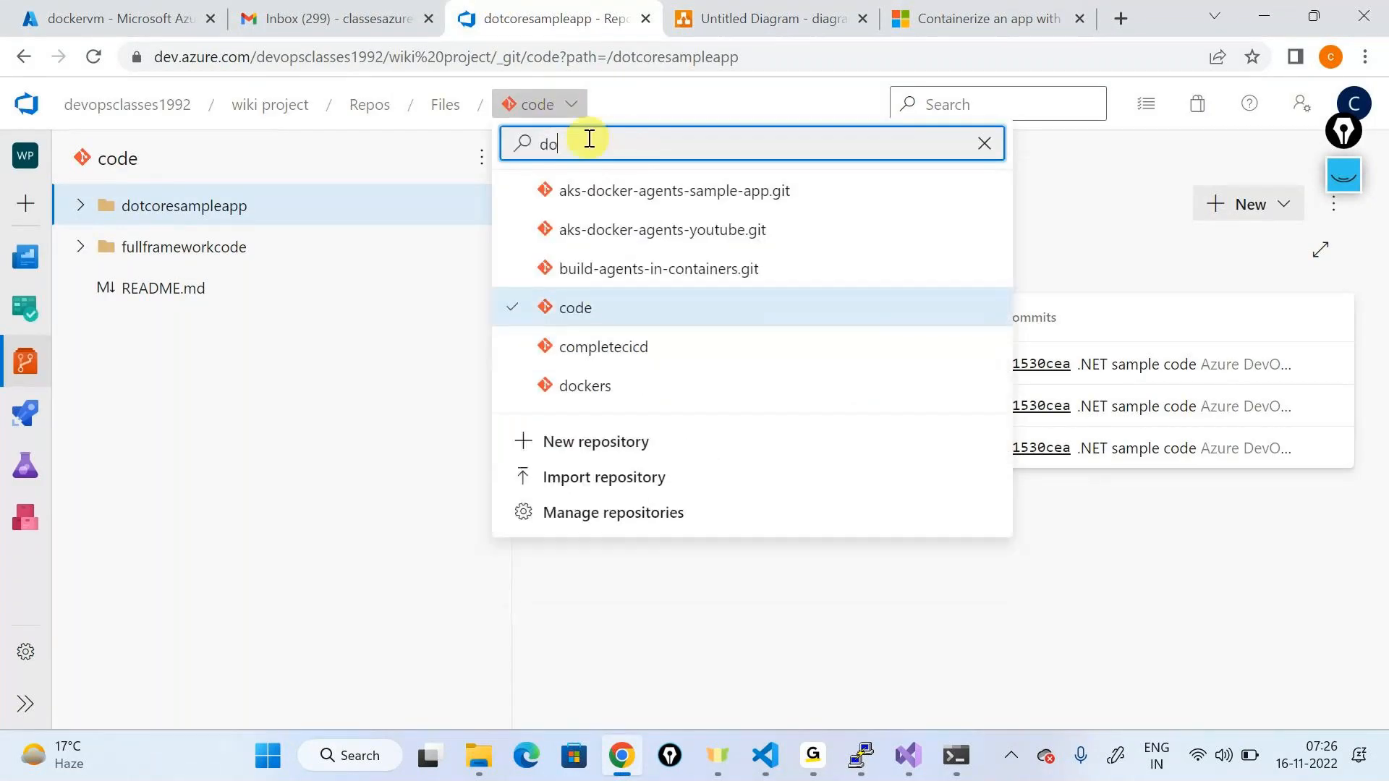
type("ck")
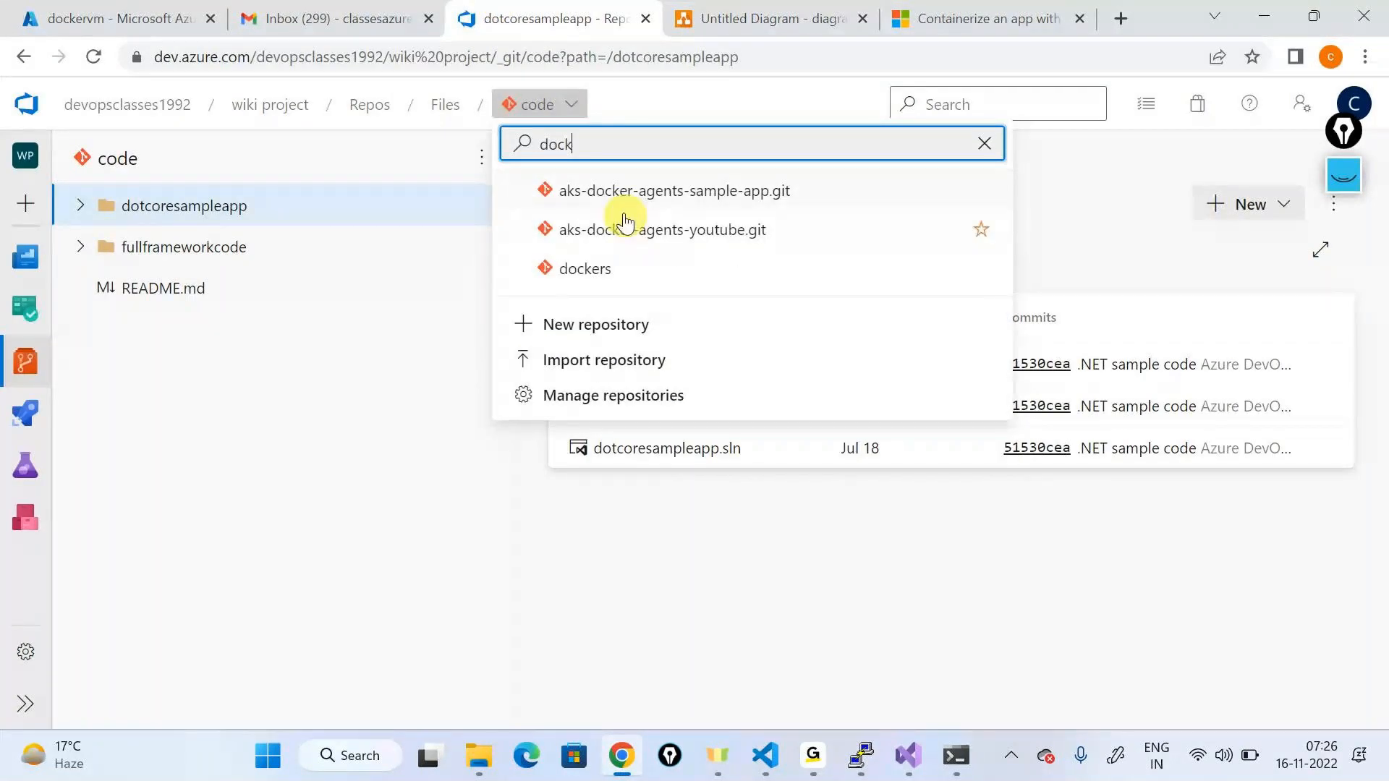
left_click(640, 270)
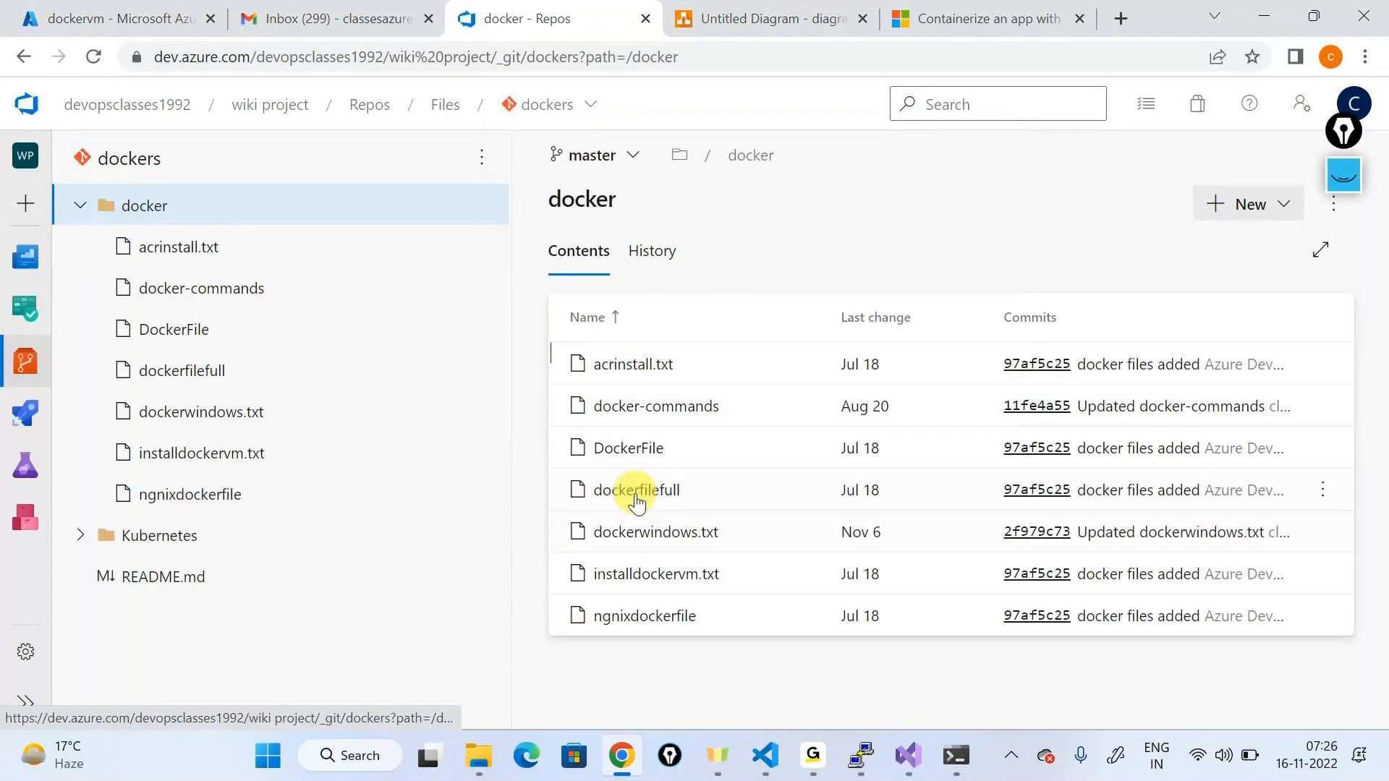
left_click(620, 448)
left_click_drag(540, 180, 689, 231)
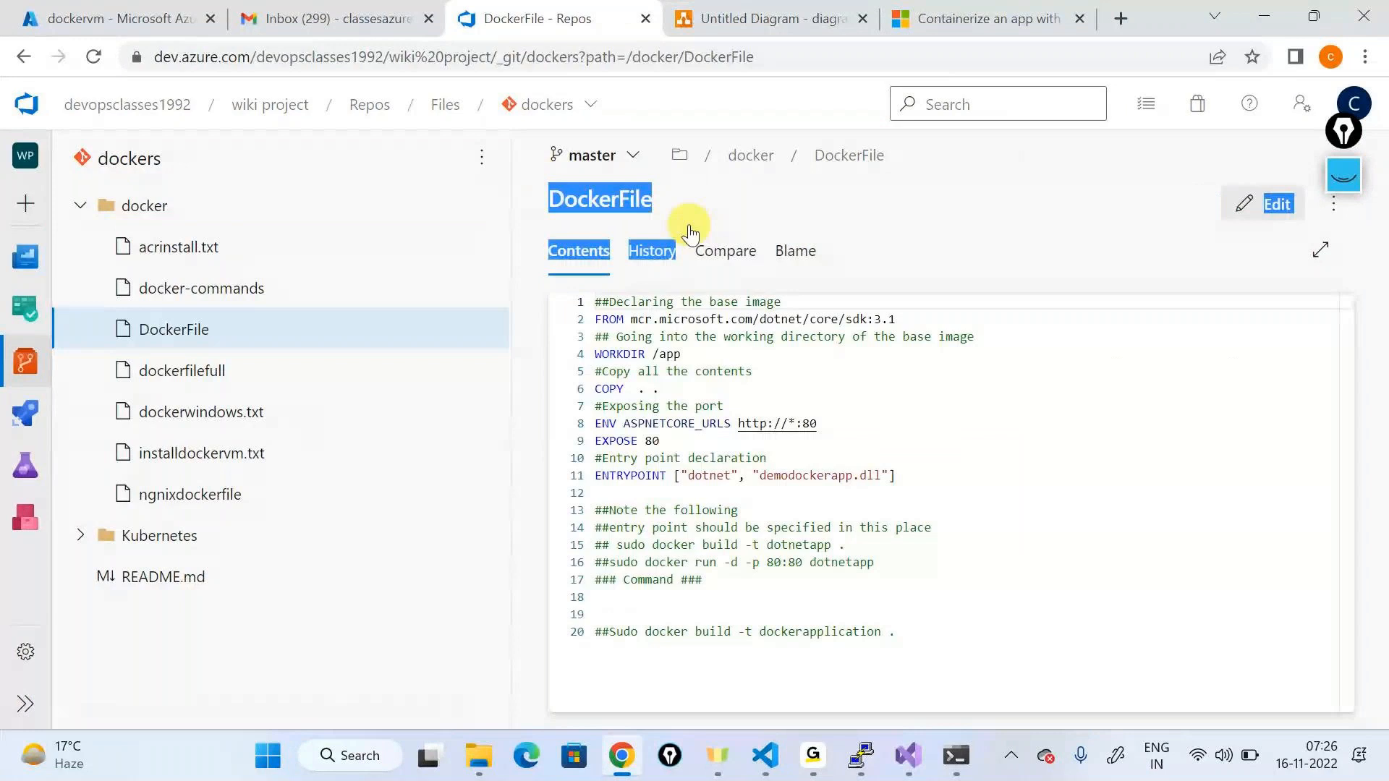
left_click_drag(897, 476, 584, 304)
key("ctrl+c")
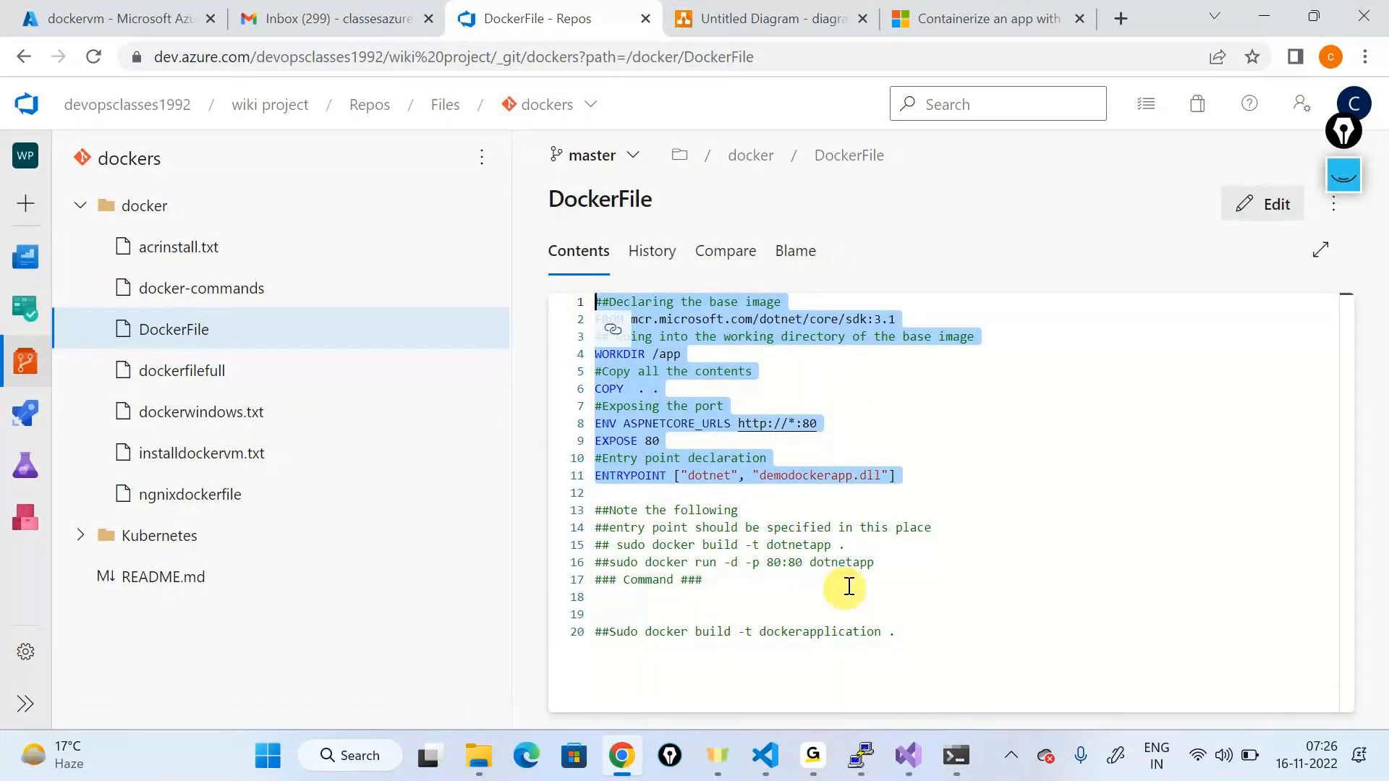
Step: Launch Notepad from Run and paste the copied Dockerfile instructions
left_click(479, 755)
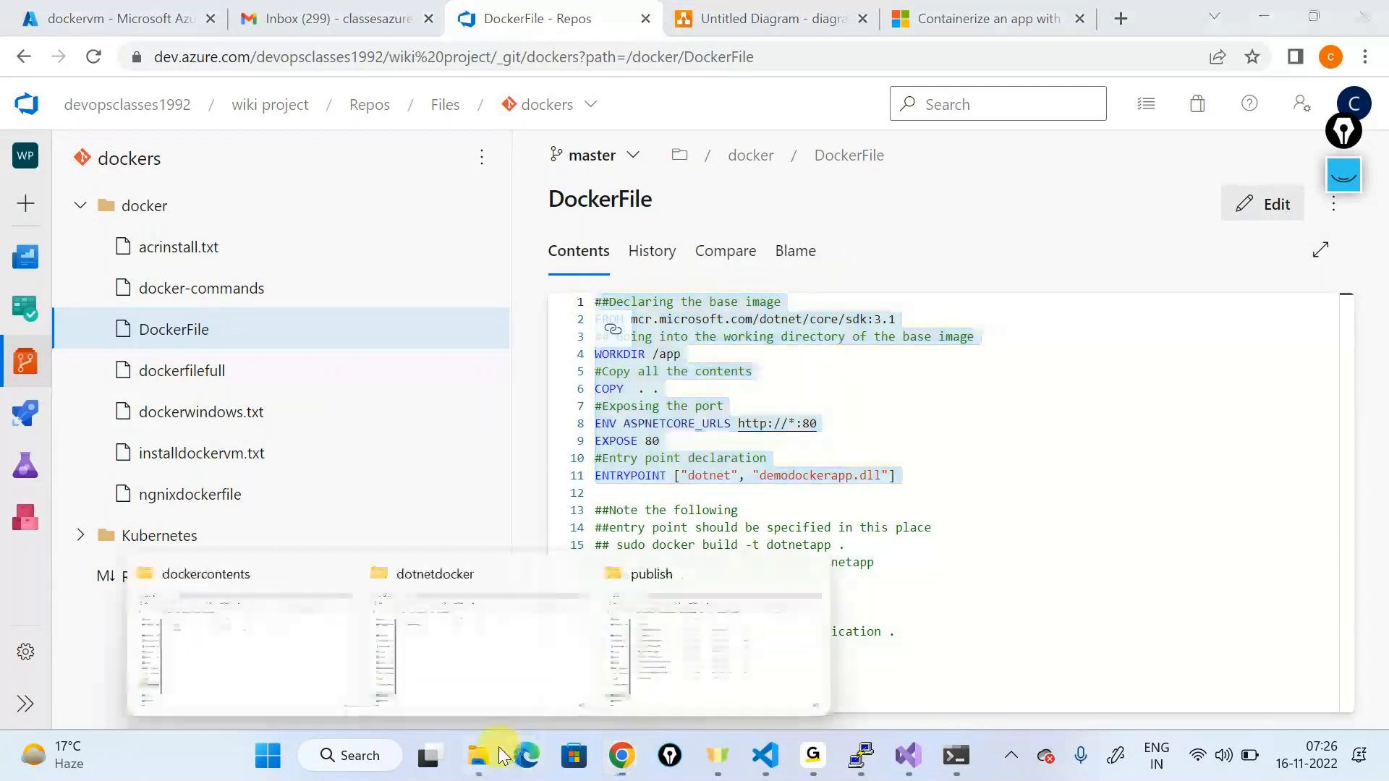
left_click(669, 669)
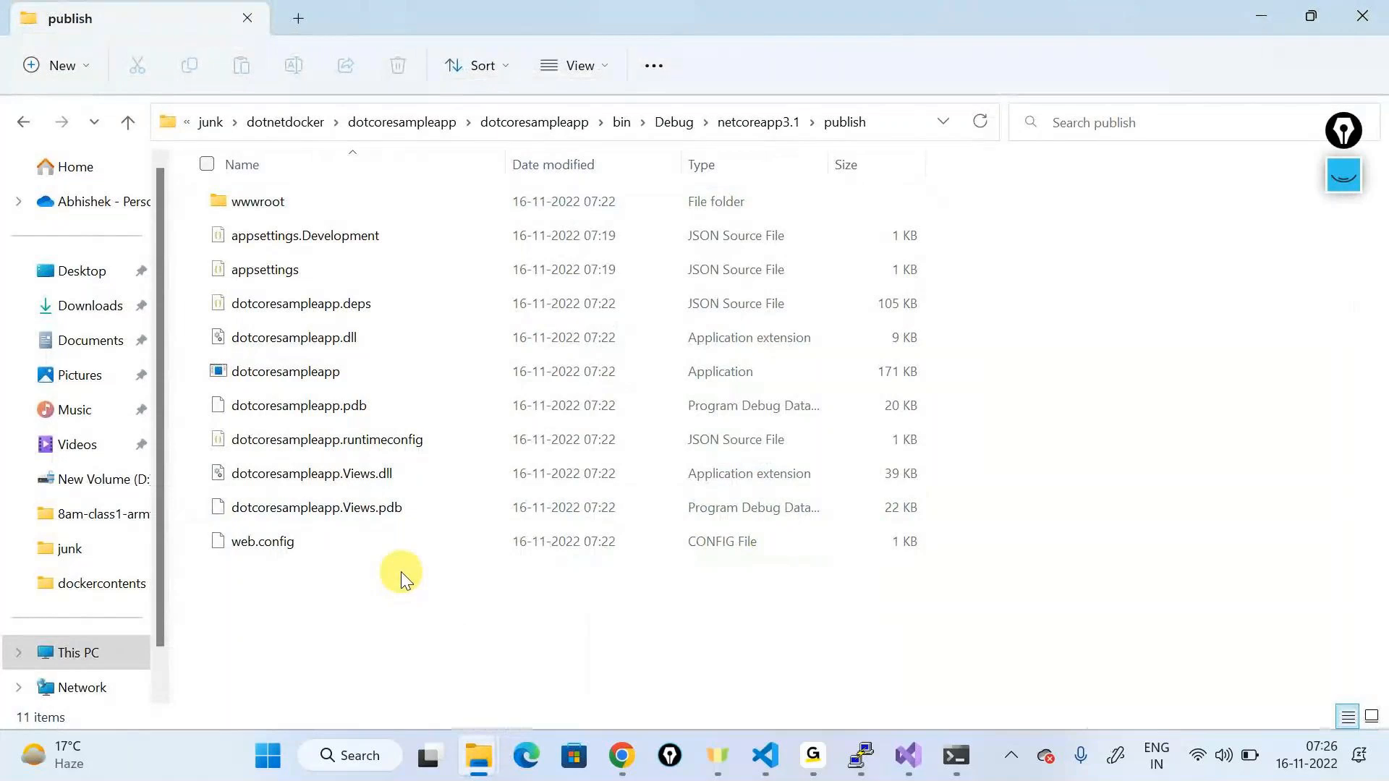
key("super+r")
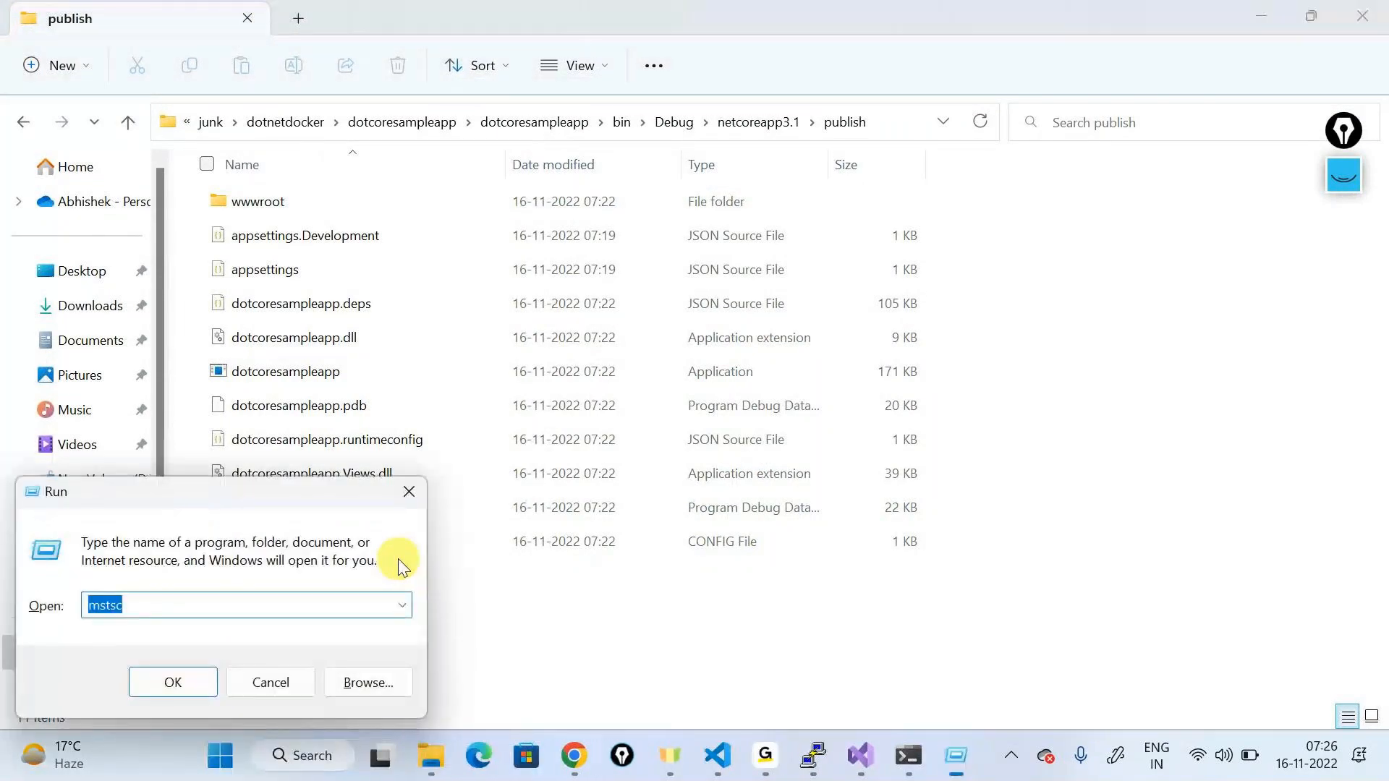
type("n")
key("Down")
key("Return")
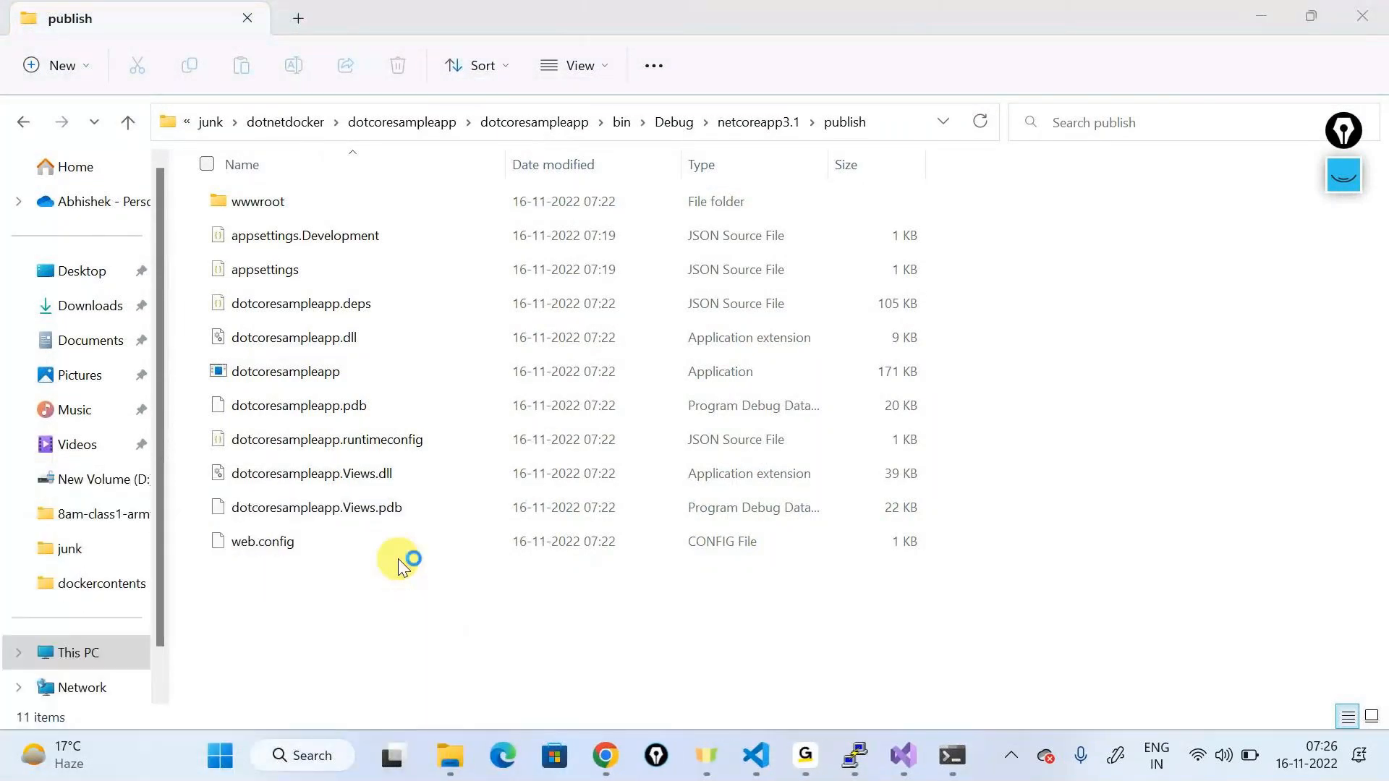
key("ctrl+v")
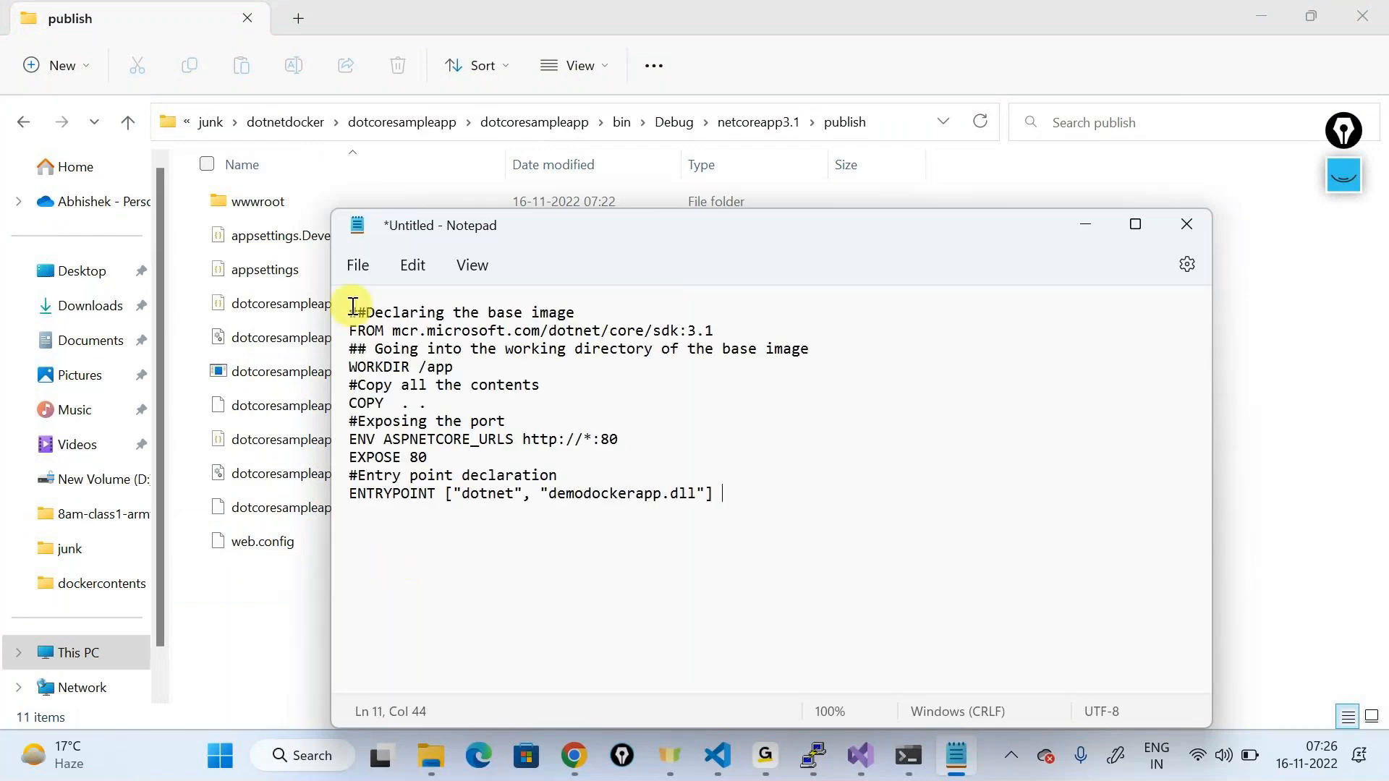
Step: Choose Save As and navigate to the project's bin\Debug\netcoreapp3.1\publish folder
left_click(357, 265)
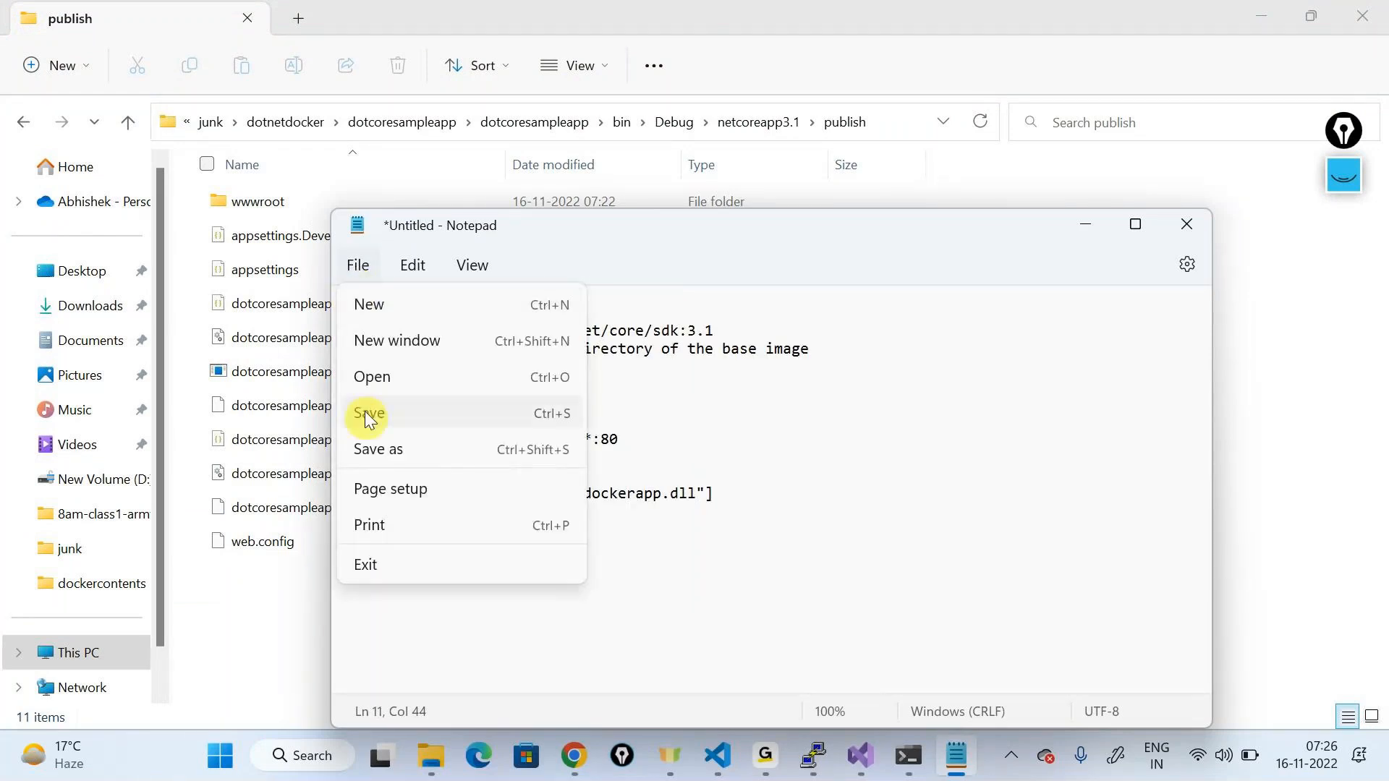
left_click(381, 448)
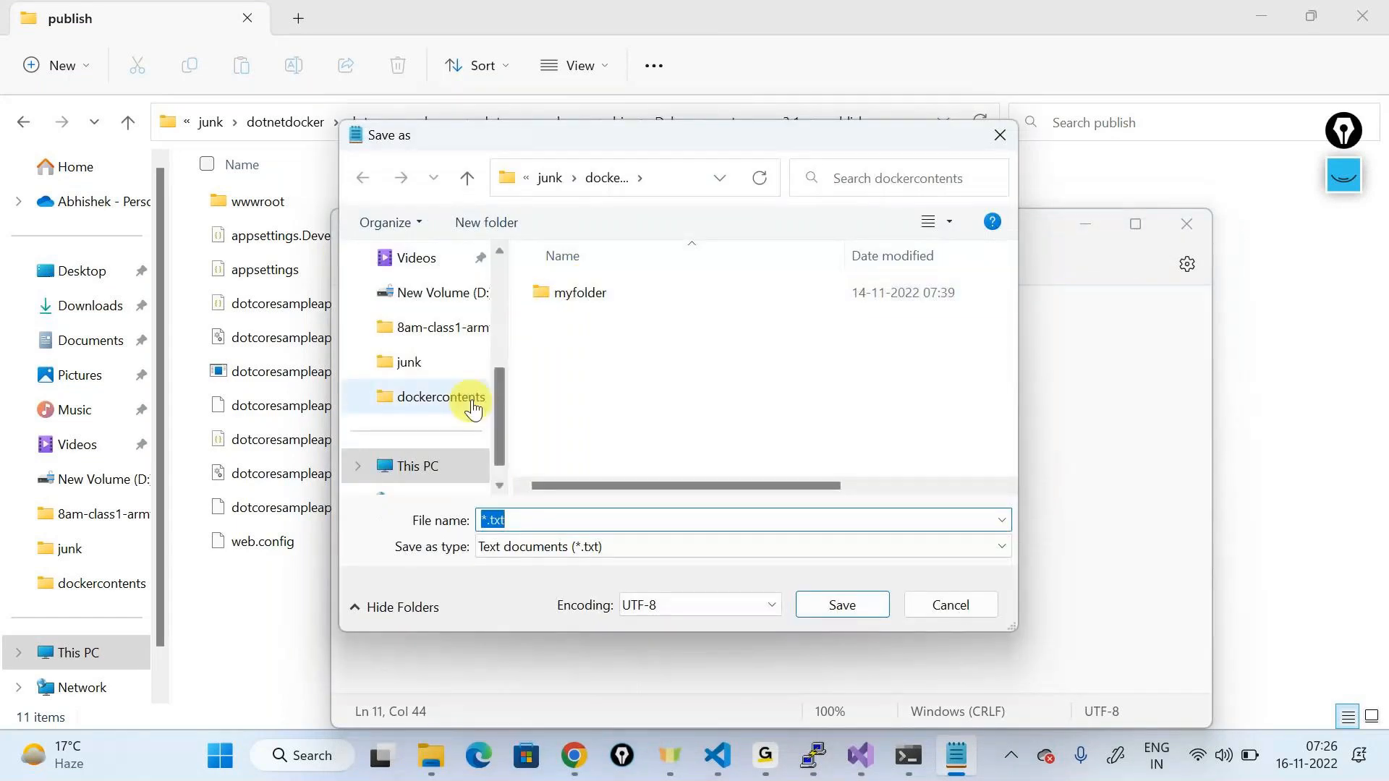
key("alt+Up")
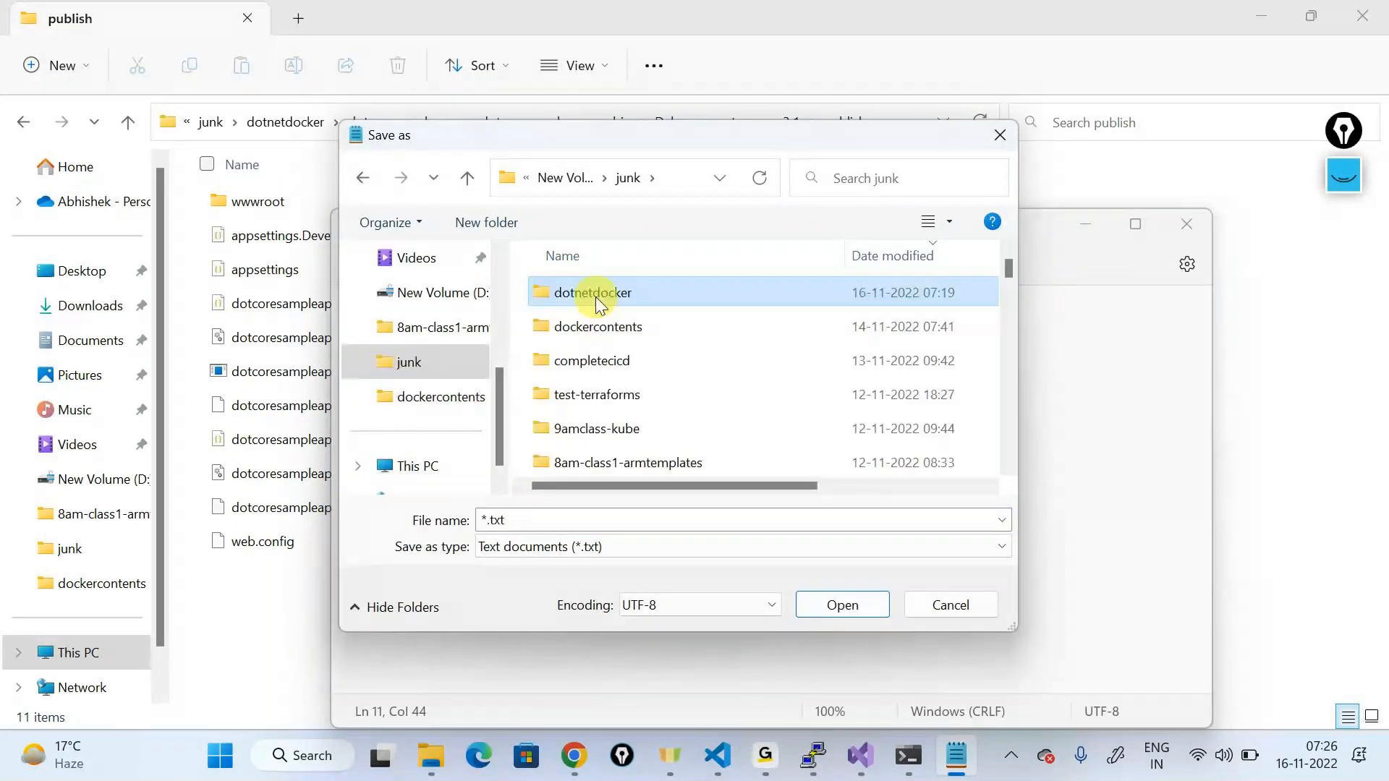
double_click(596, 294)
double_click(586, 323)
double_click(571, 307)
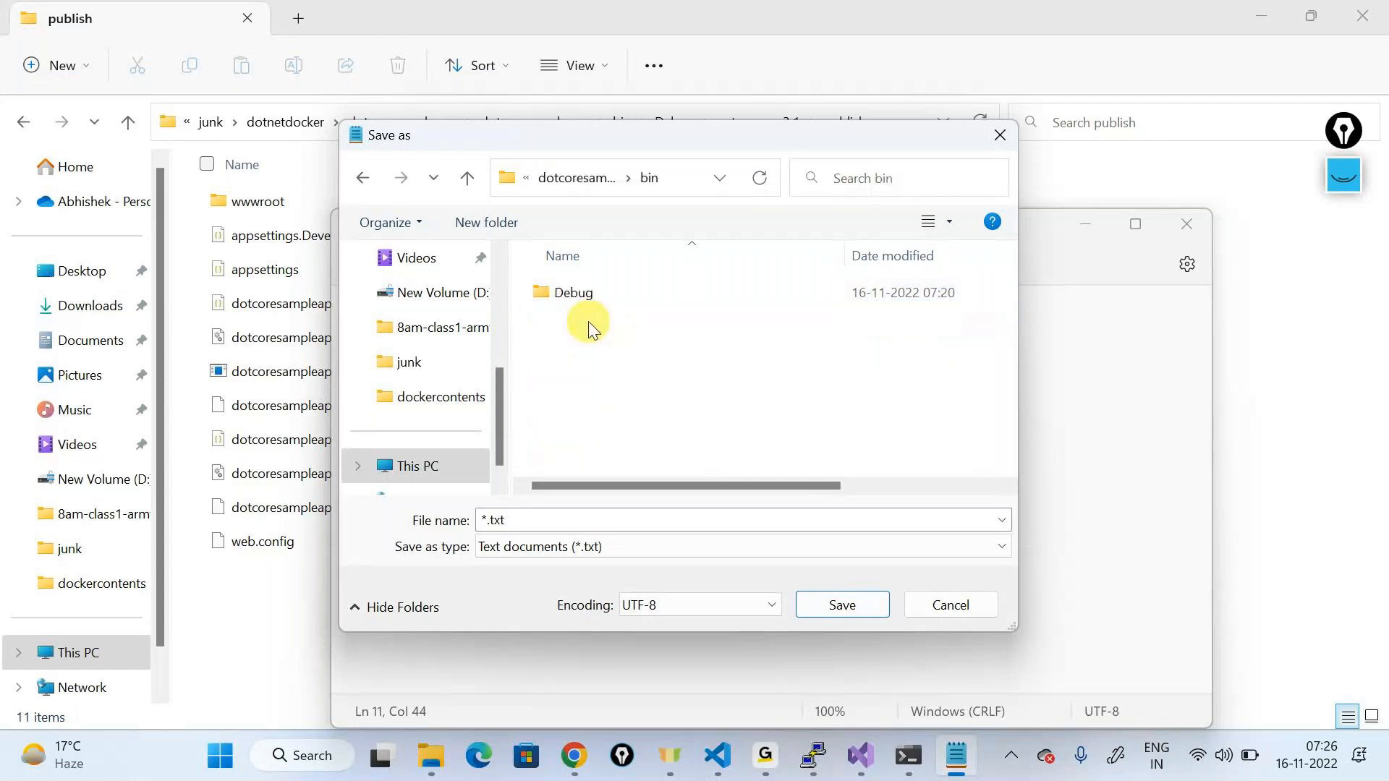
double_click(583, 298)
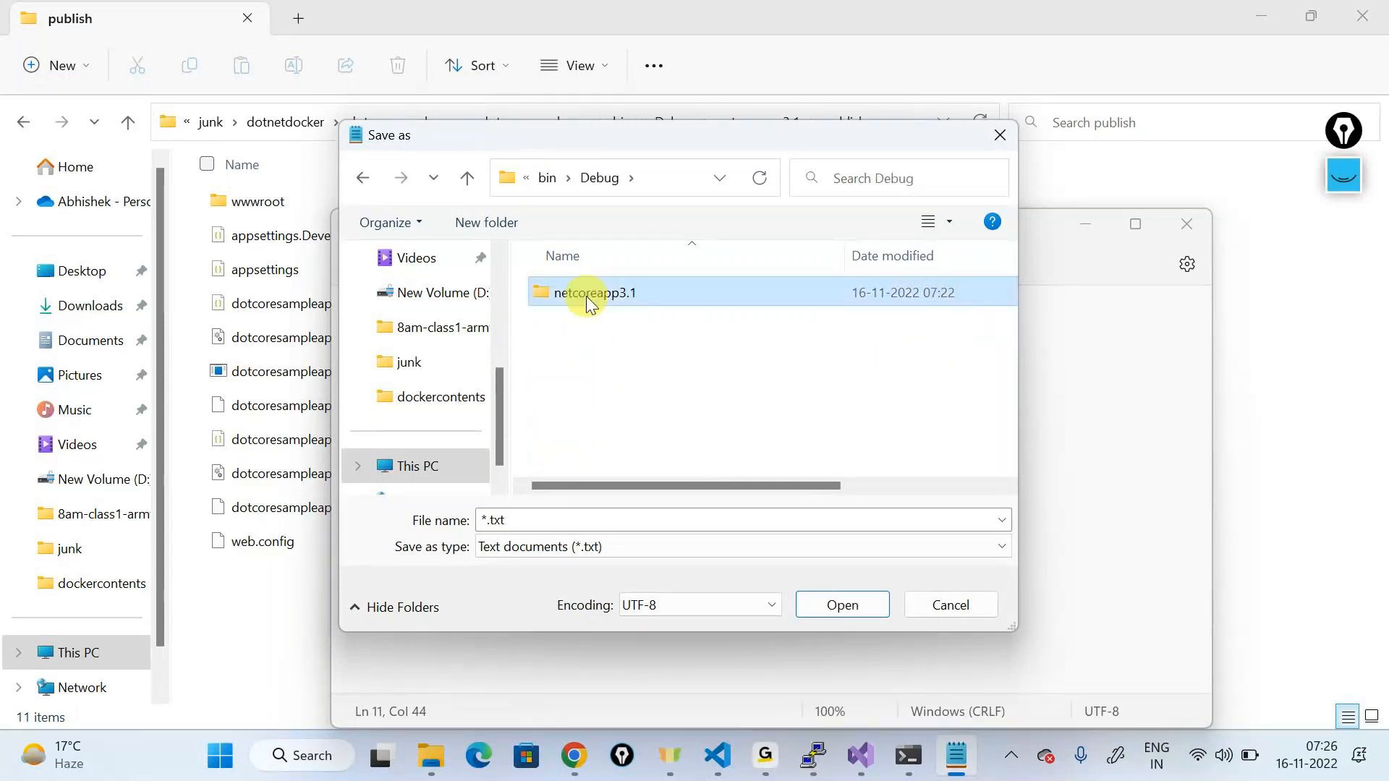
double_click(578, 299)
double_click(572, 300)
Step: Save it as 'Dockerfile' with All files type, then close Notepad
left_click(535, 547)
left_click(522, 583)
left_click(528, 515)
type("\"Docke")
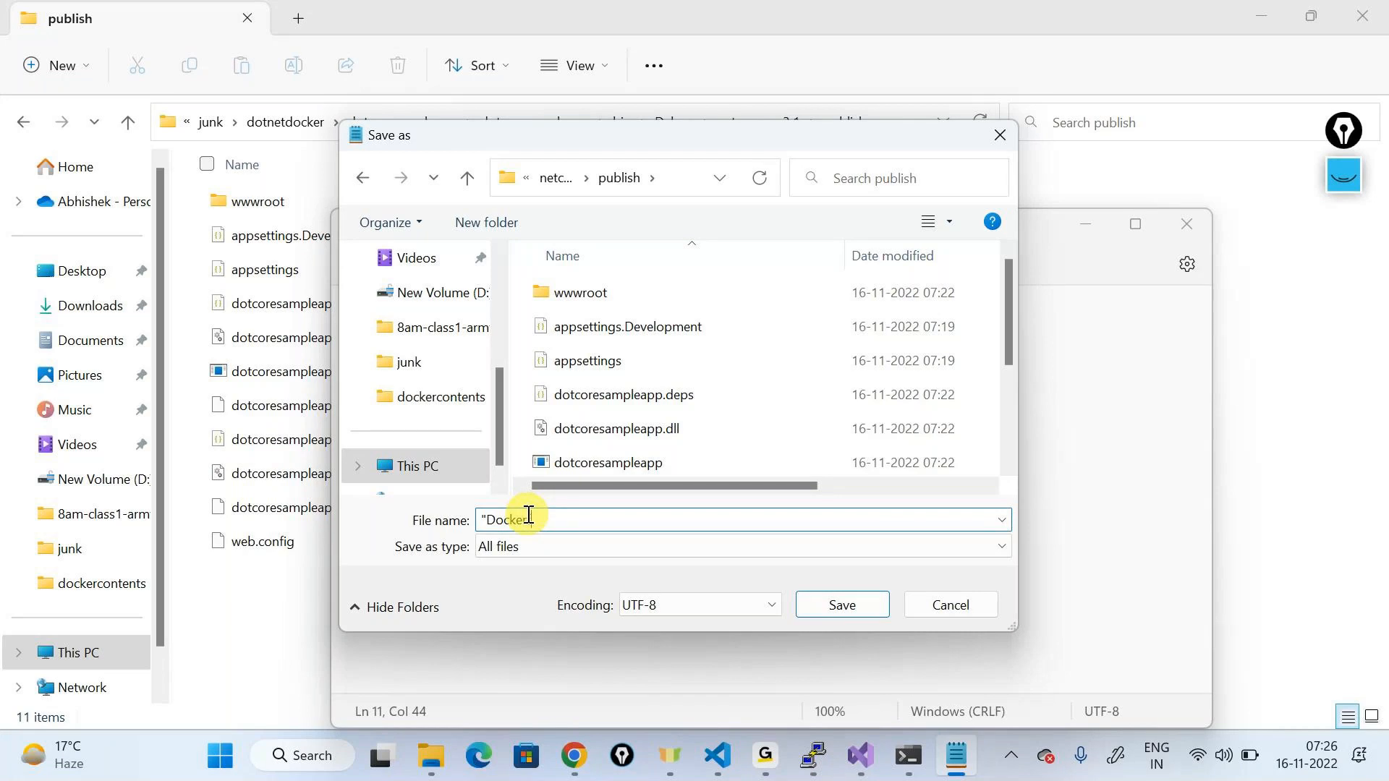
type("rfile\"")
left_click(843, 605)
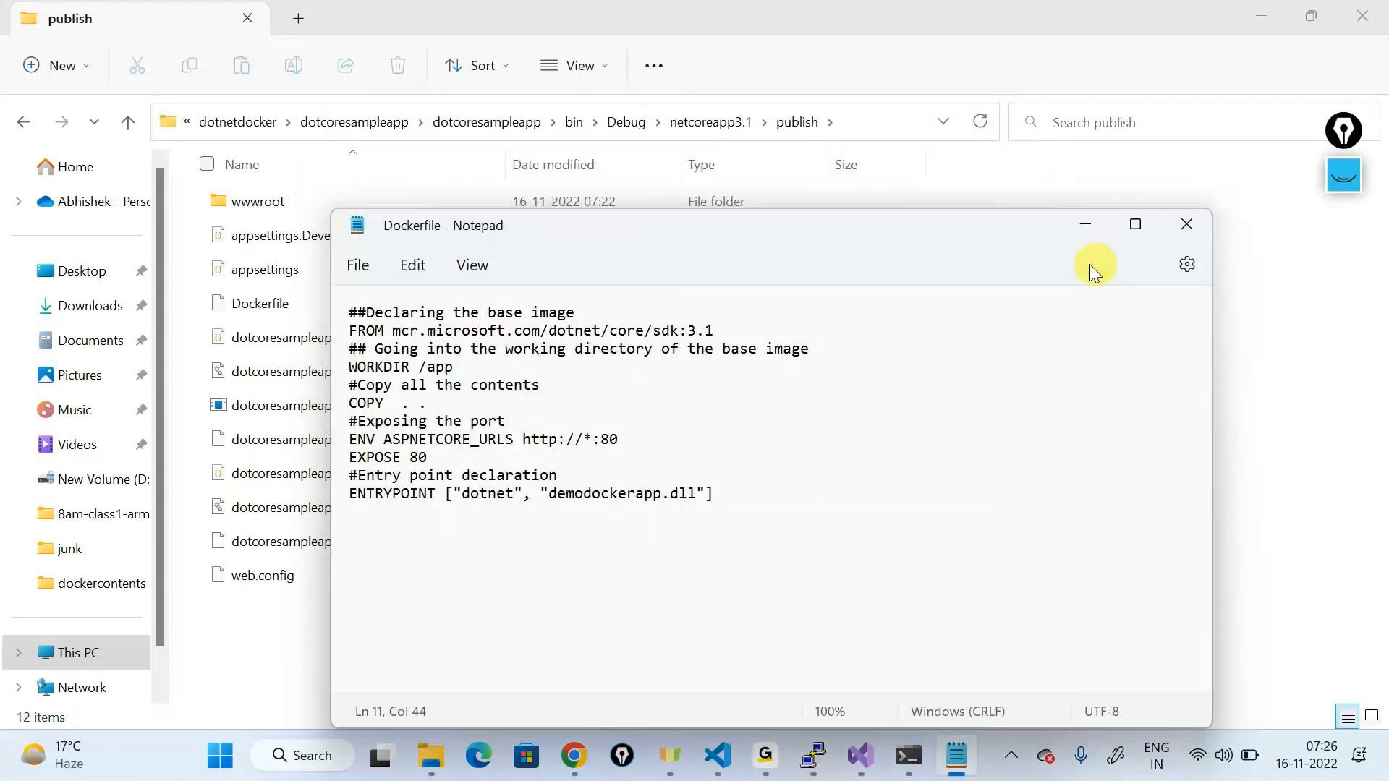
left_click(1185, 225)
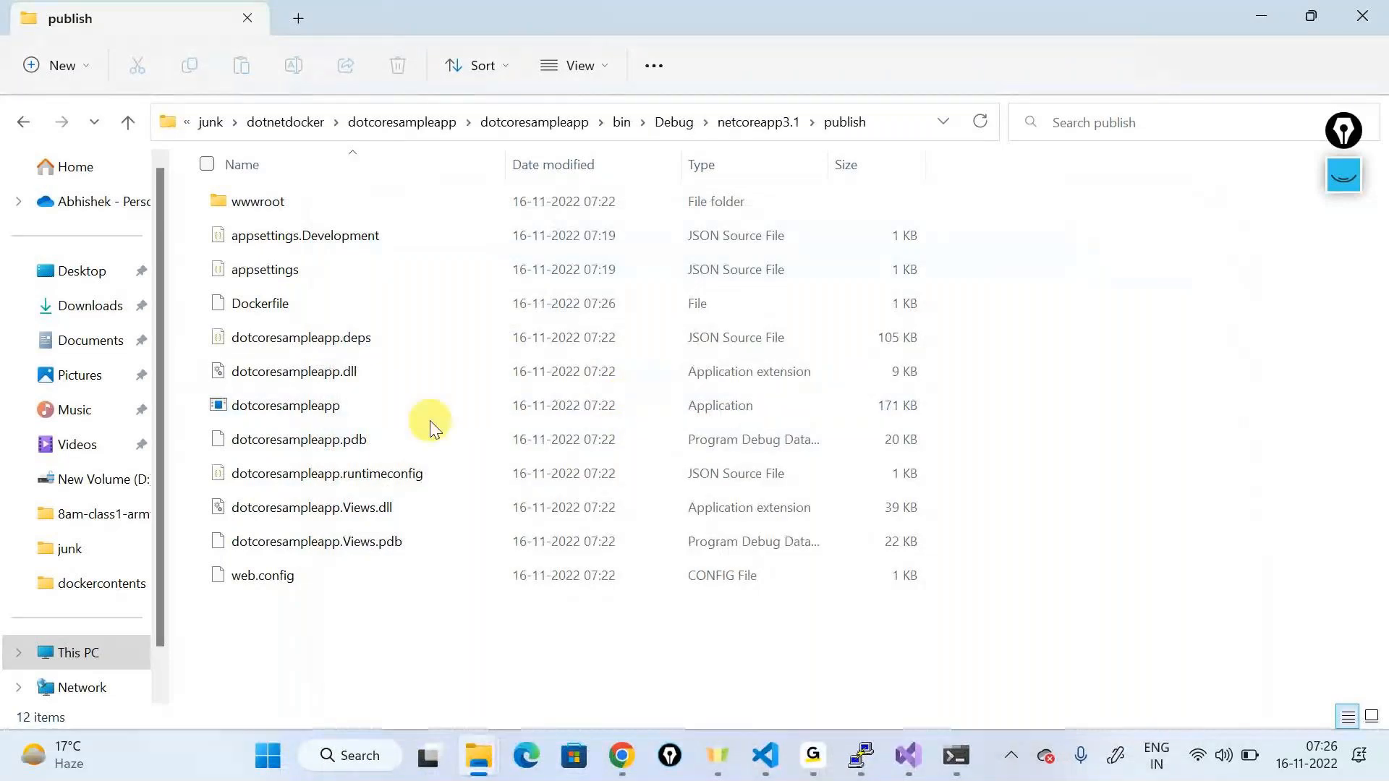
Step: Open the publish folder's Dockerfile in VS Code and highlight its WORKDIR /app line
left_click(763, 764)
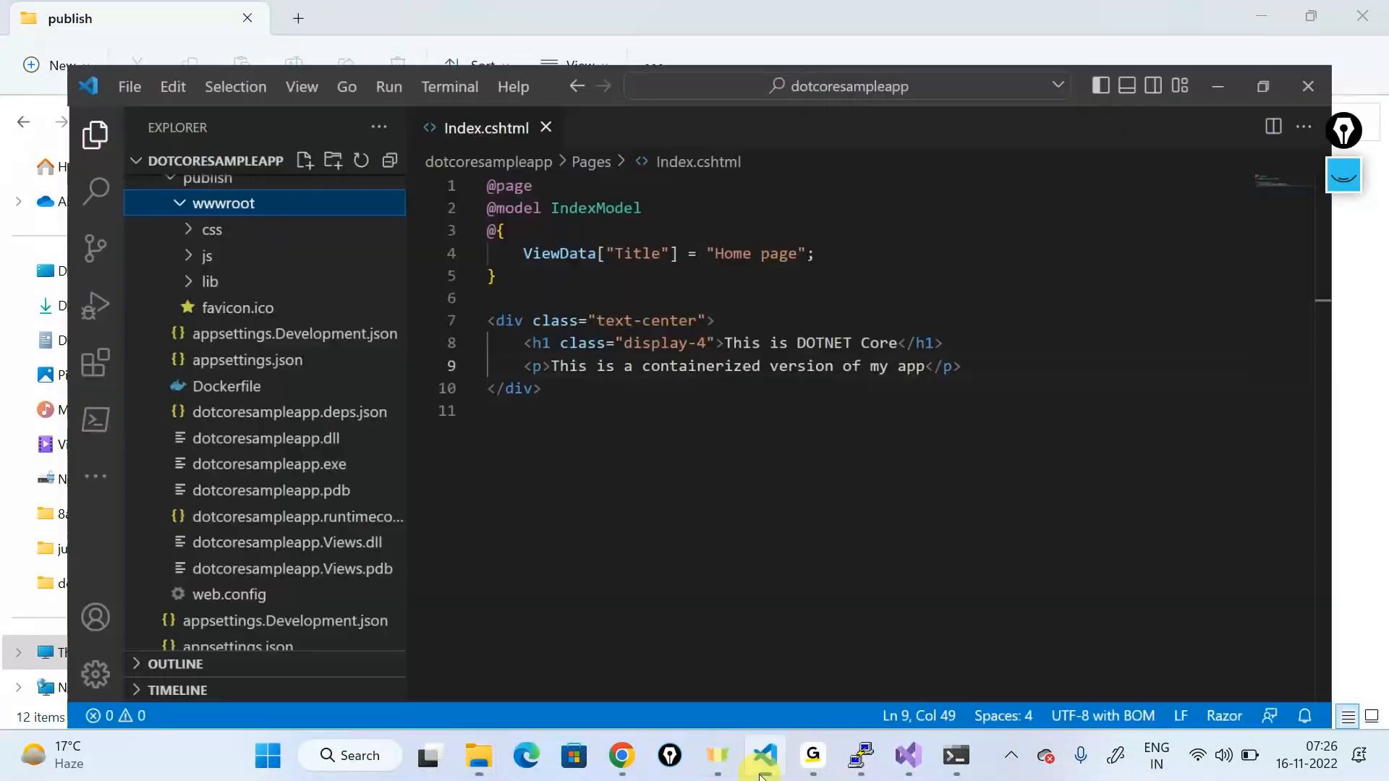
left_click(177, 352)
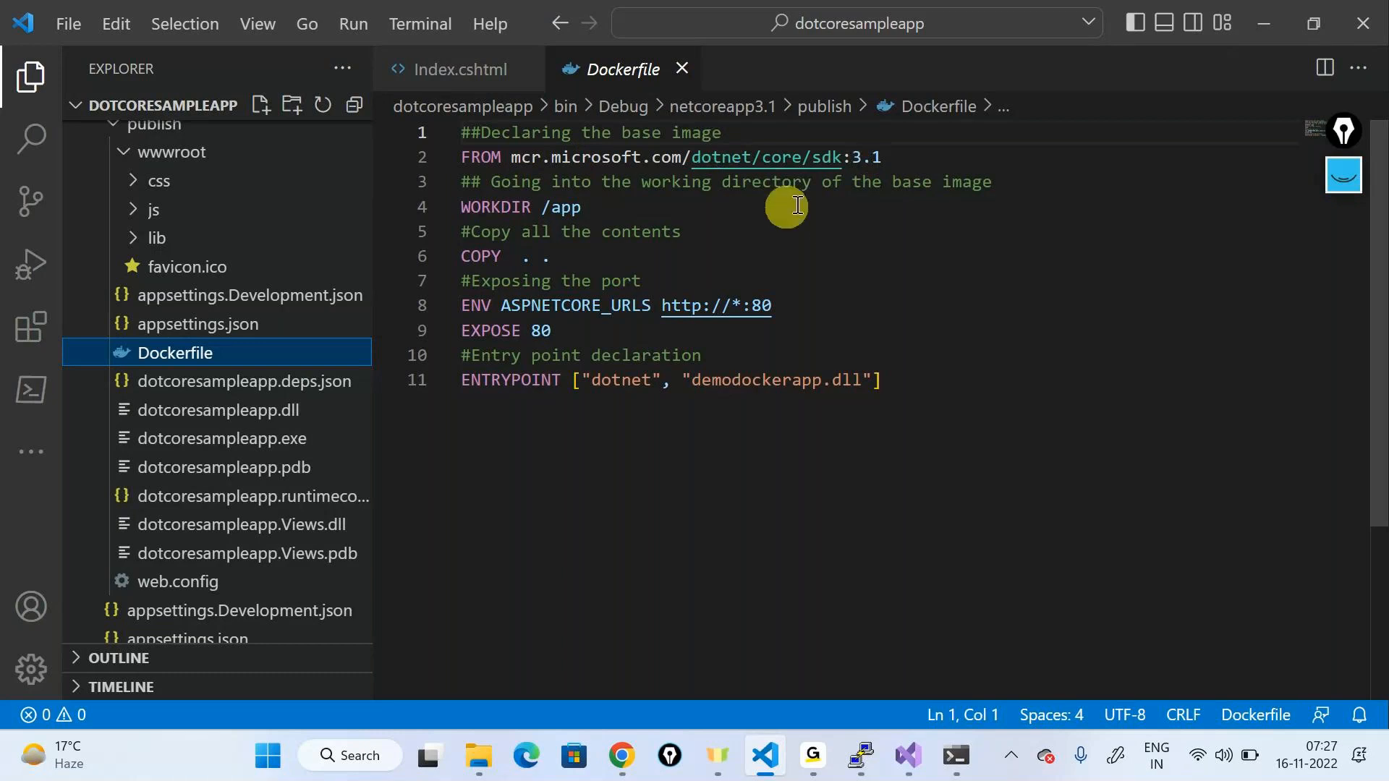
left_click(599, 208)
left_click_drag(599, 208, 450, 200)
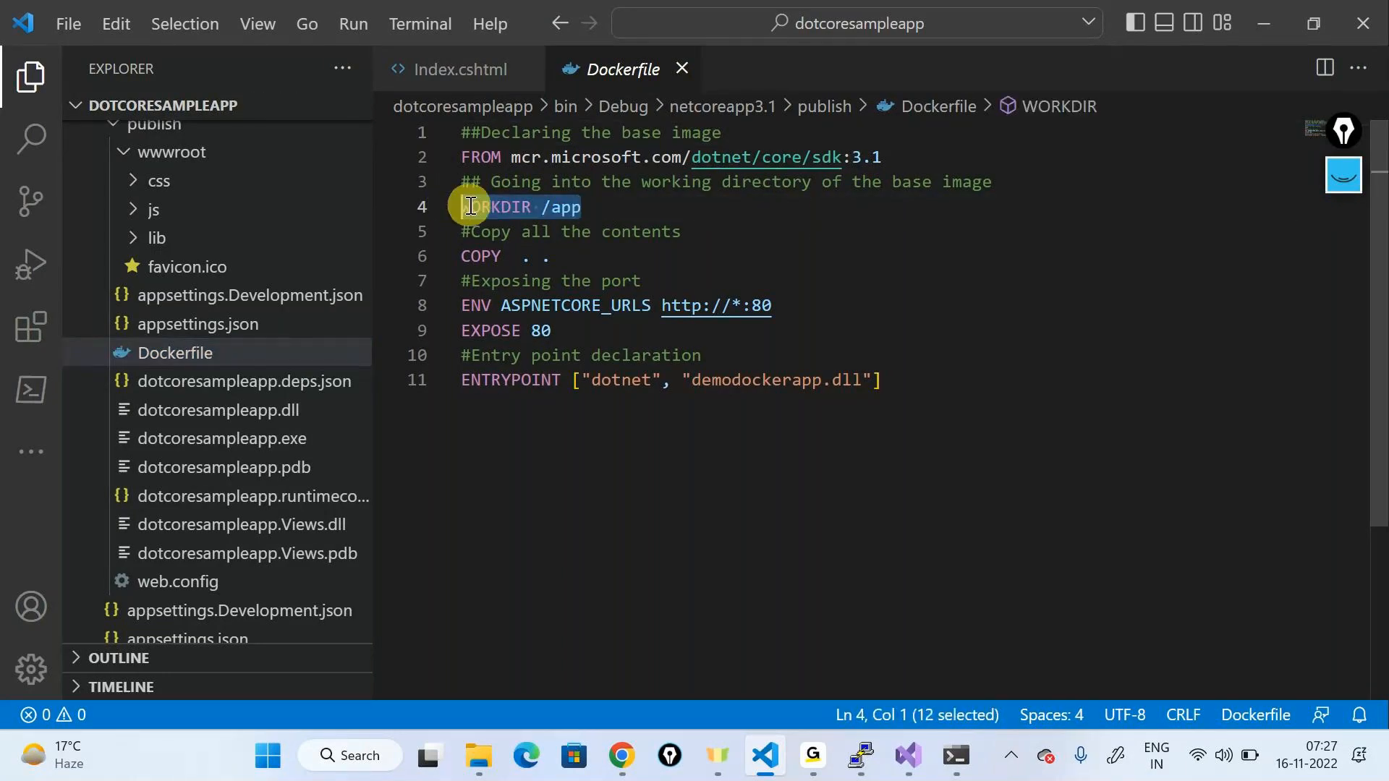
left_click(642, 206)
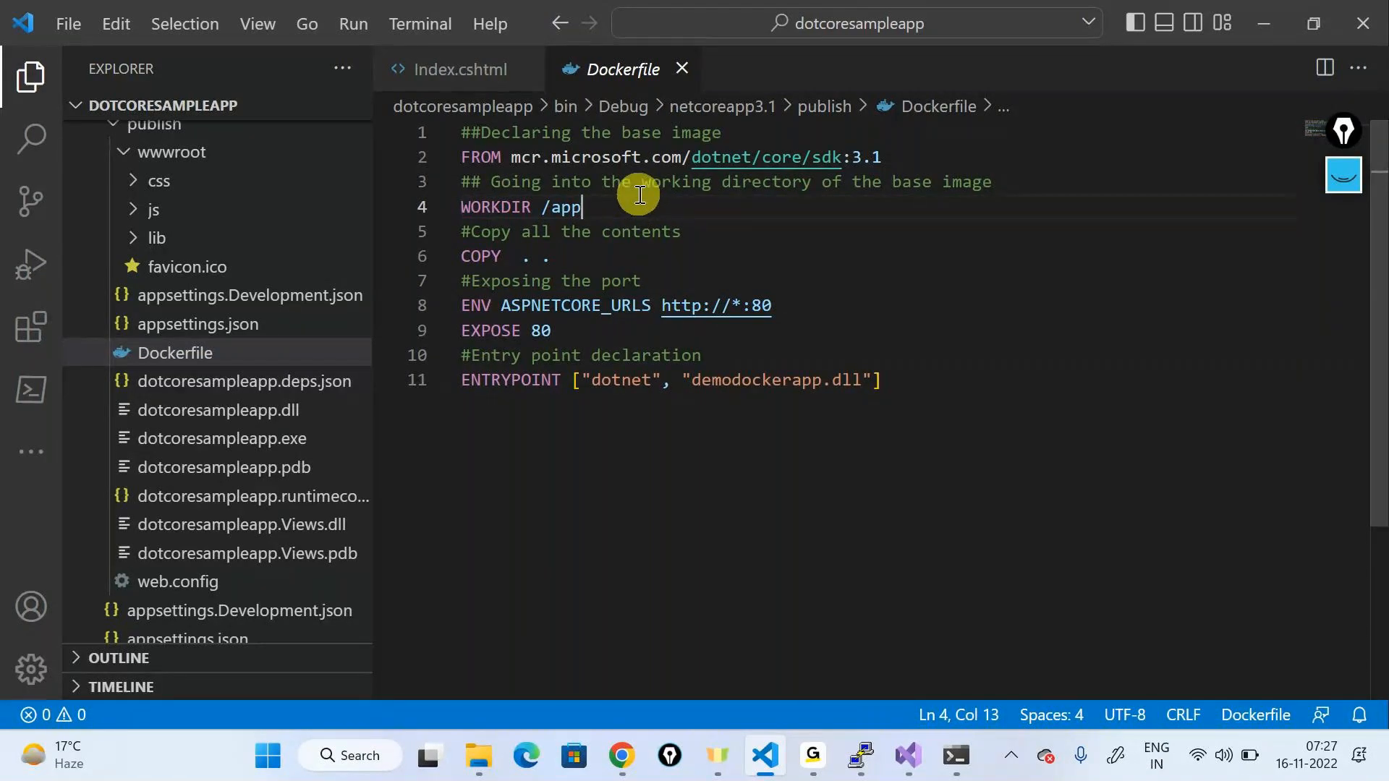
Step: Annotate the base image, WORKDIR /app and COPY . . lines in ink, then hide the ink
left_click(1344, 174)
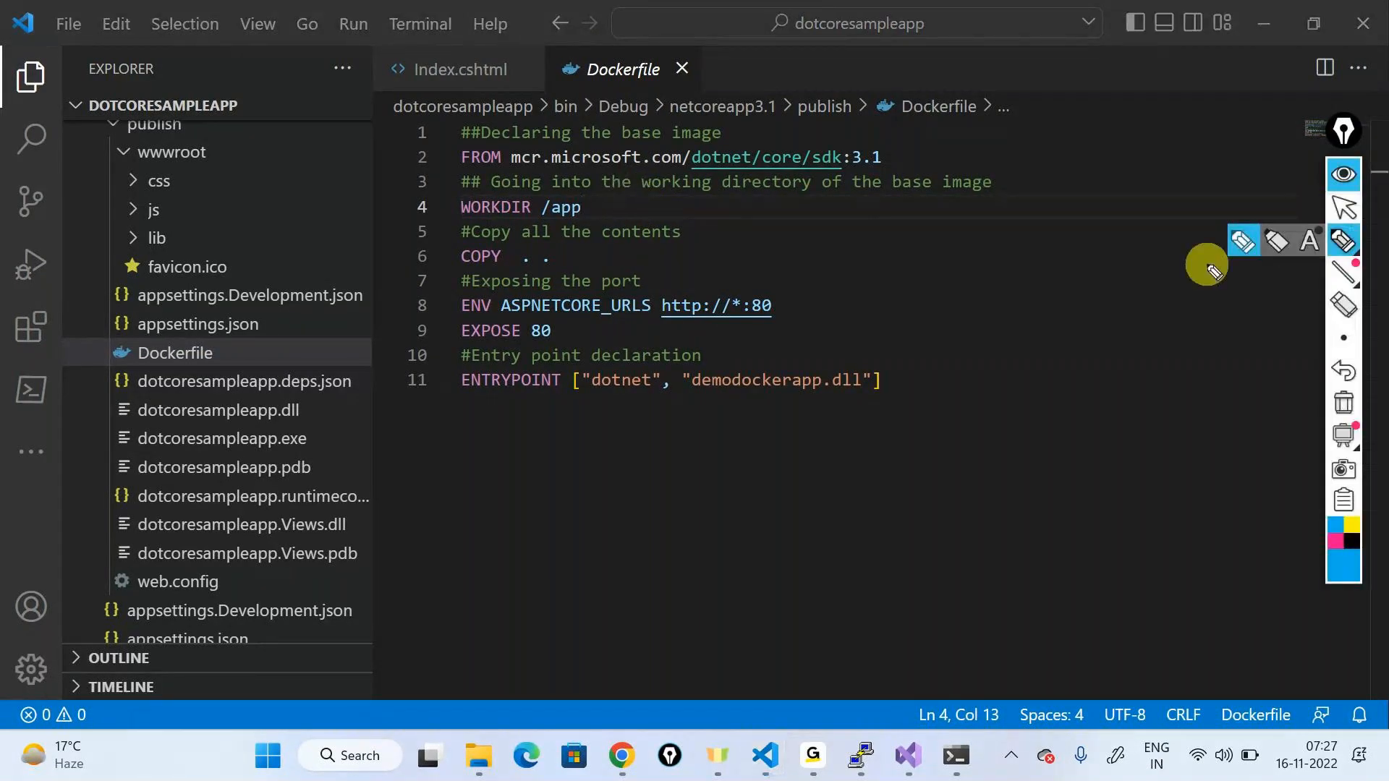
mouse_move(925, 152)
left_mouse_down()
mouse_move(1094, 212)
mouse_move(1071, 205)
mouse_move(1103, 198)
left_mouse_up()
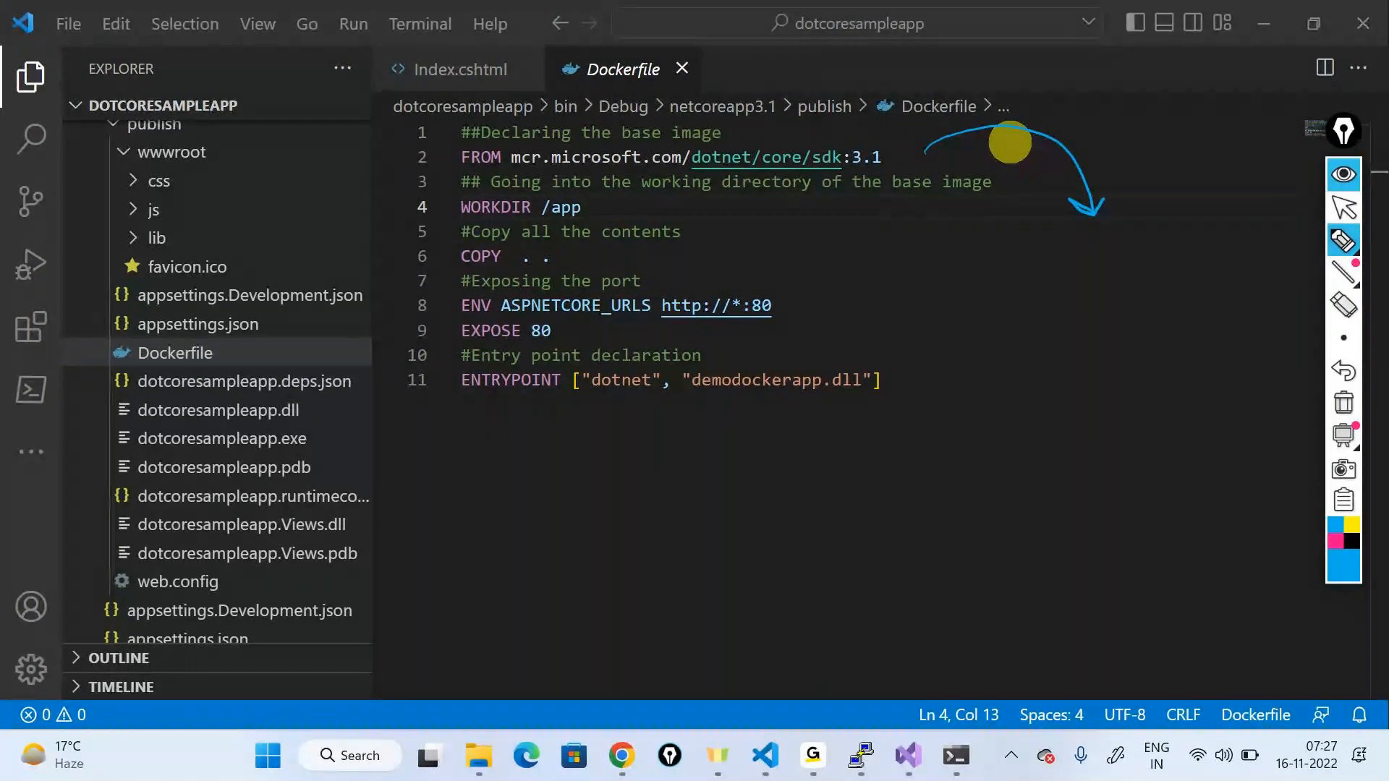
left_click_drag(1110, 252, 1086, 308)
mouse_move(1125, 278)
left_mouse_down()
mouse_move(1178, 279)
mouse_move(1111, 223)
left_mouse_up()
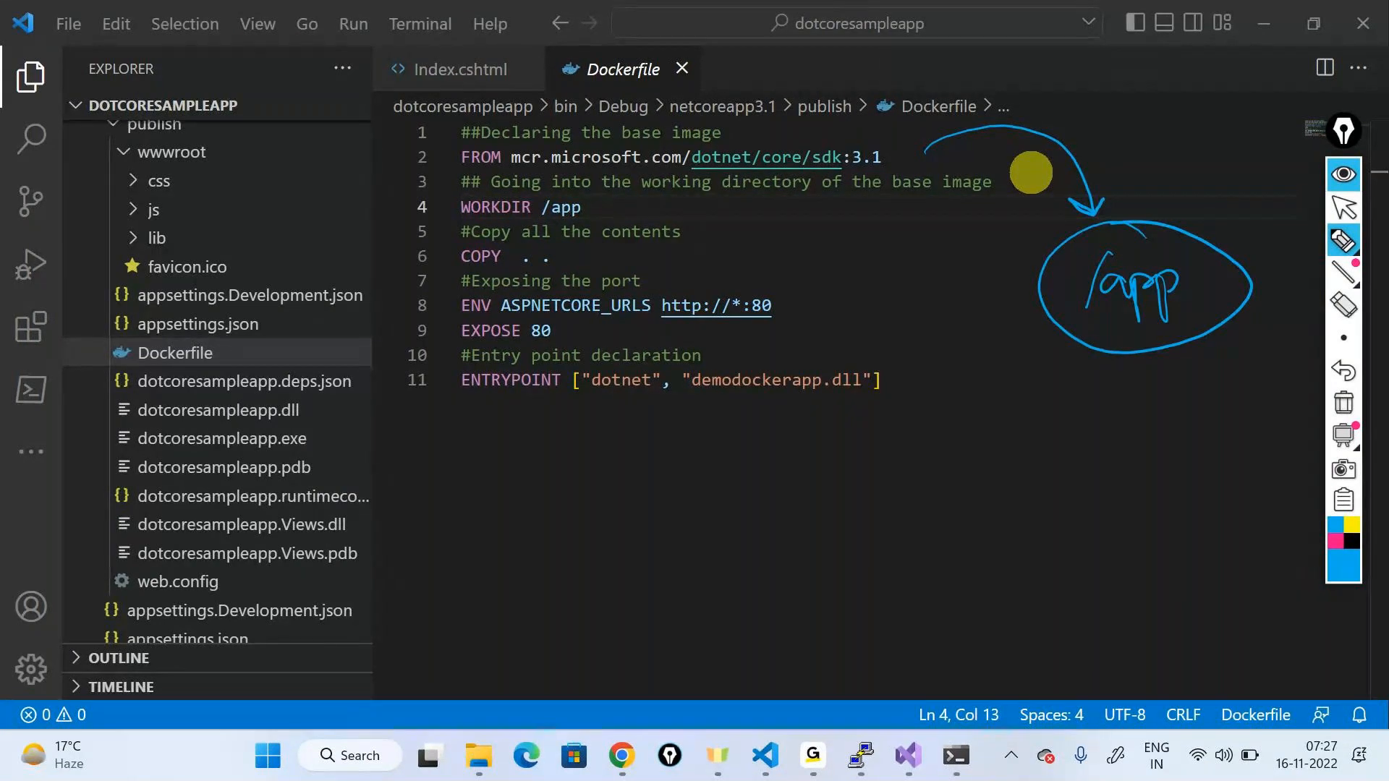
left_click_drag(469, 241, 469, 282)
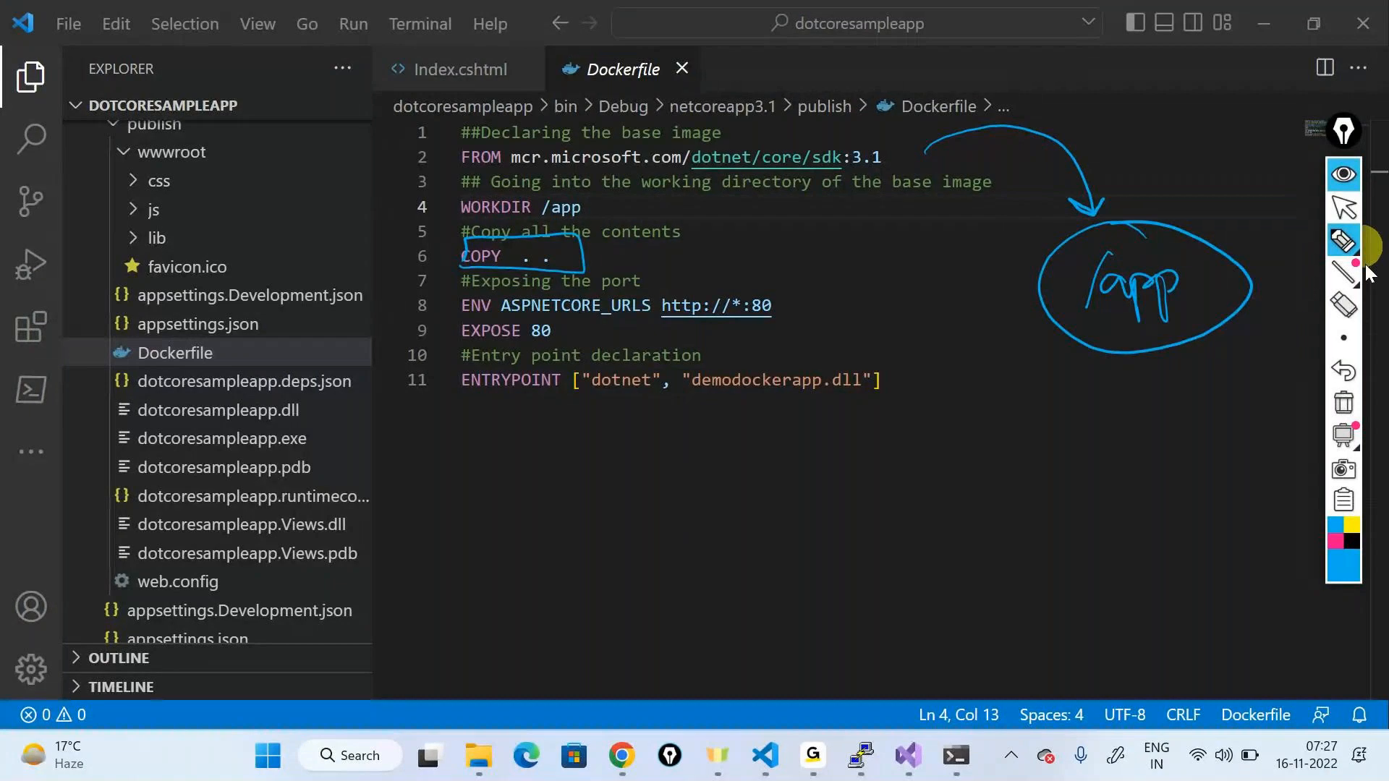
left_click(1343, 174)
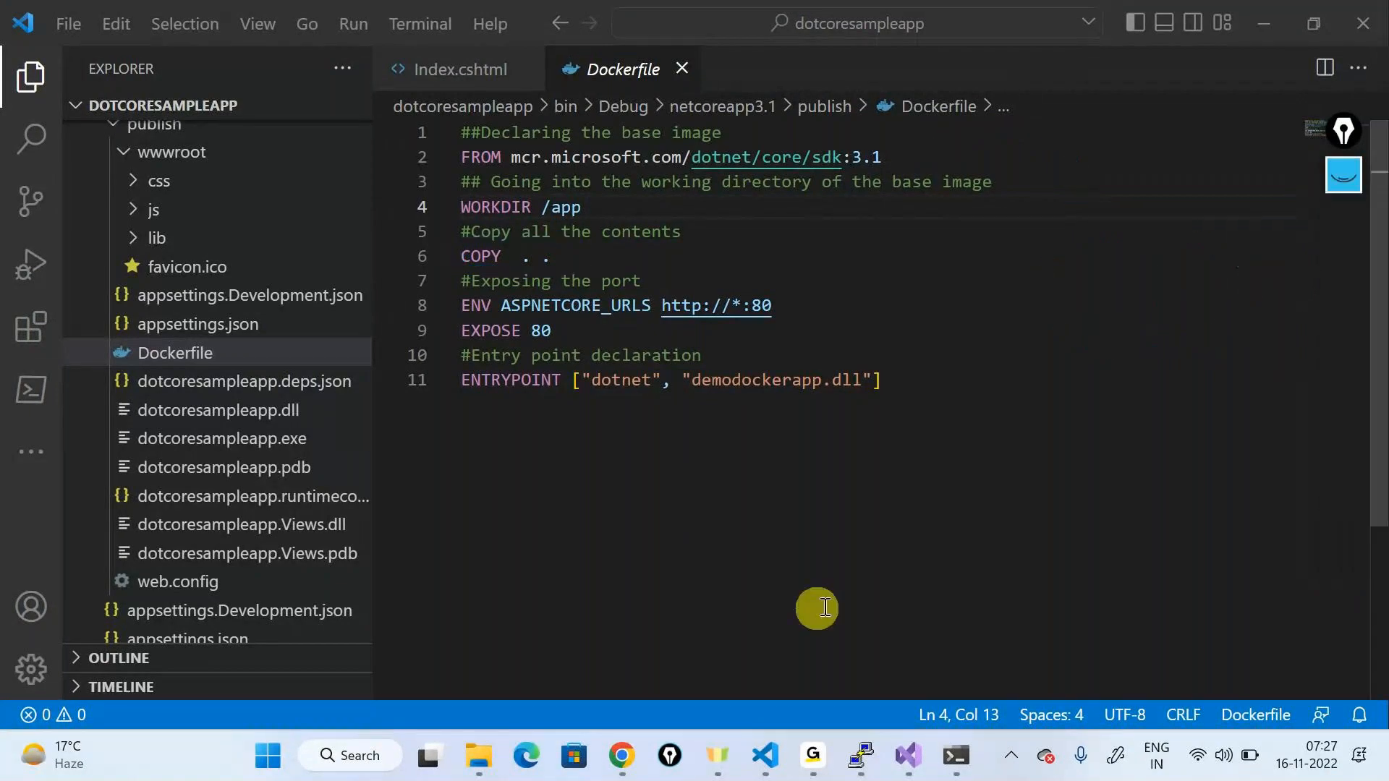
left_click(479, 755)
Step: Select all publish folder items, then highlight /app and the ENV and EXPOSE lines
left_click_drag(470, 679, 311, 199)
left_click_drag(448, 513, 444, 515)
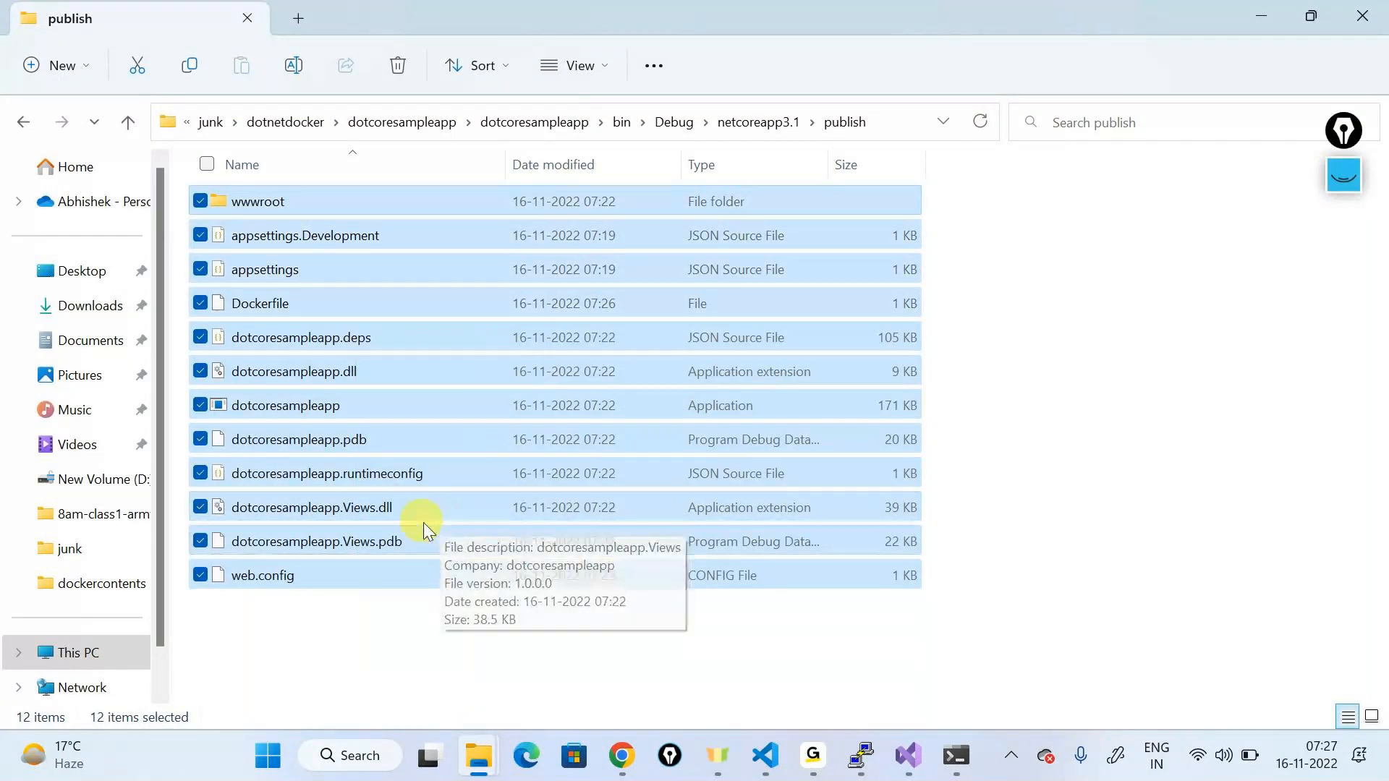
key("alt+Tab")
key("Tab")
key("Tab")
double_click(566, 206)
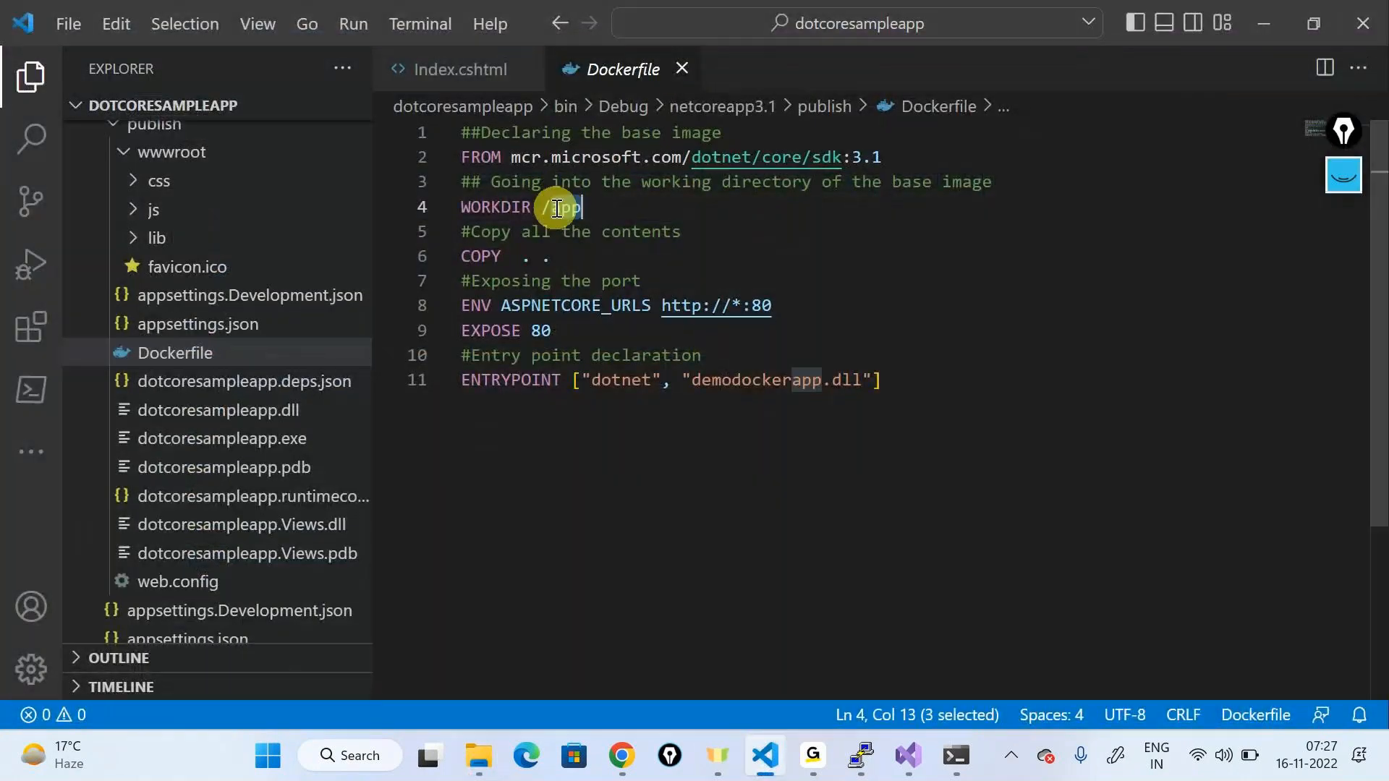
left_click(543, 259)
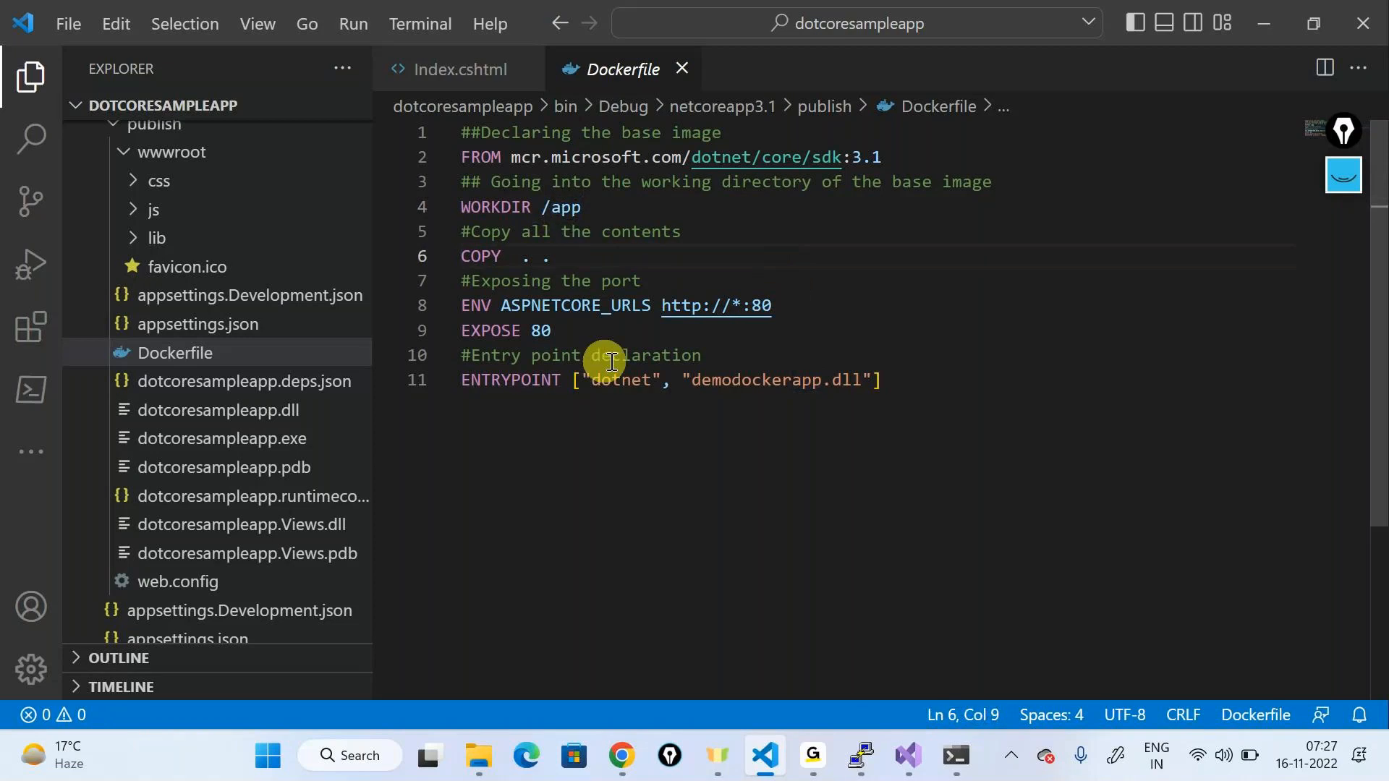
left_click_drag(461, 305, 791, 334)
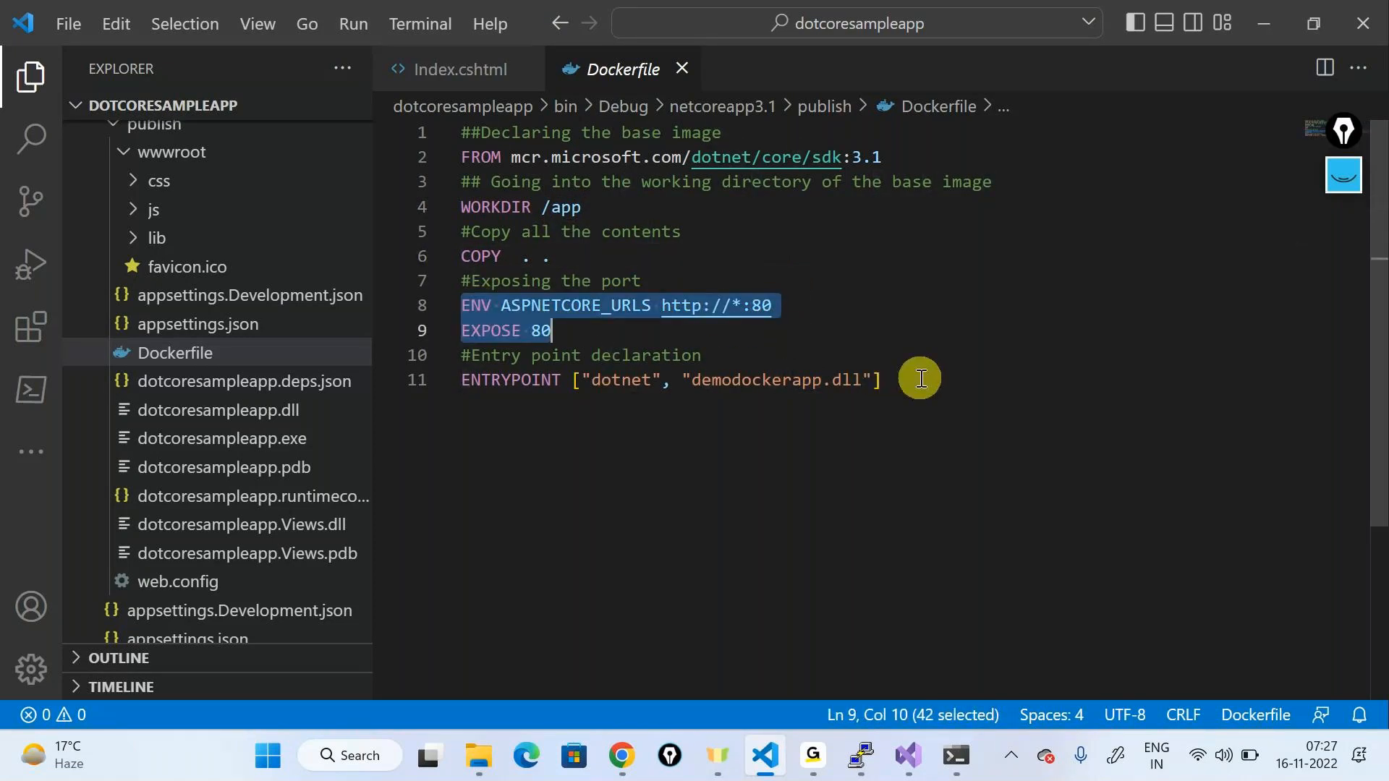
left_click(904, 339)
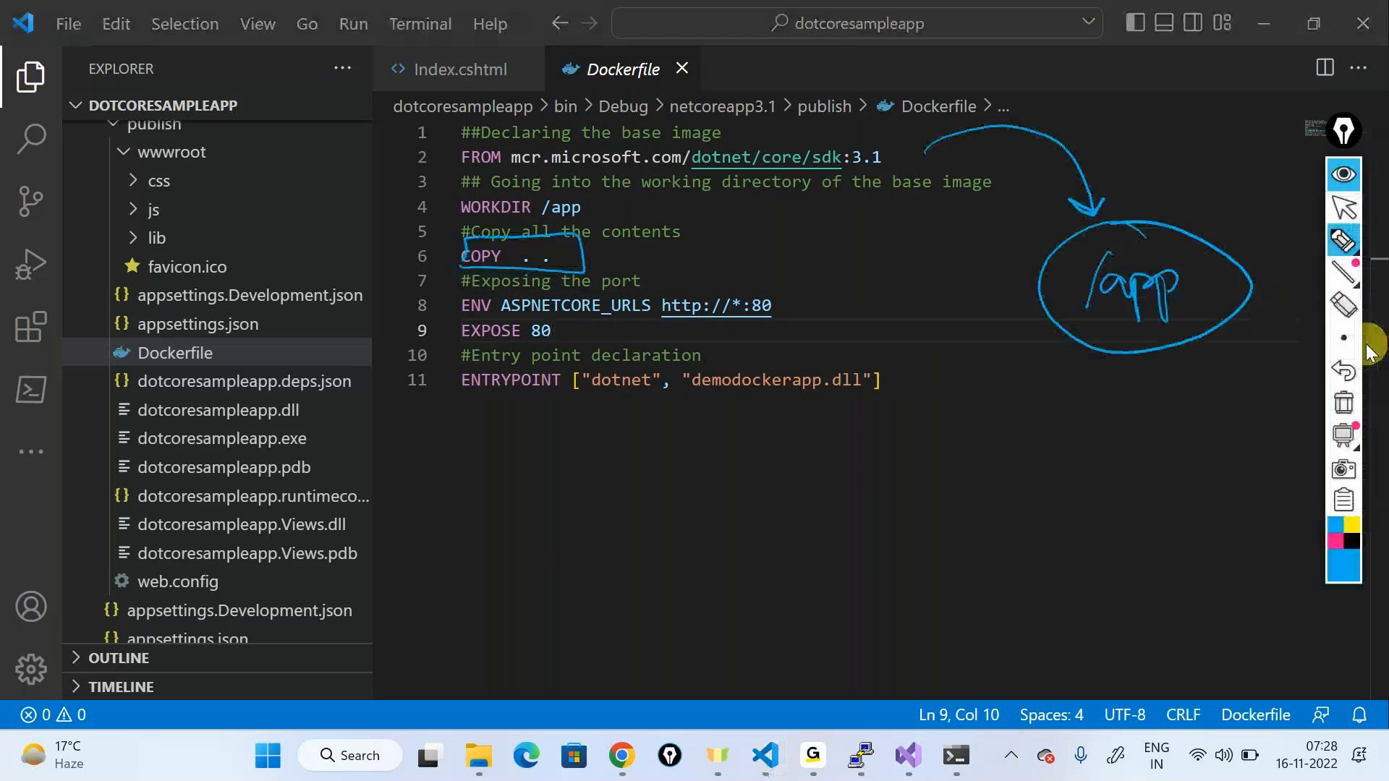
Step: Sketch the image-to-container idea in ink, linking demodockerapp.dll to dotcoresampleapp.dll, then wipe it
left_click(1343, 402)
mouse_move(1015, 147)
left_mouse_down()
mouse_move(1038, 158)
mouse_move(1056, 460)
left_mouse_up()
mouse_move(1114, 289)
left_mouse_down()
mouse_move(1225, 254)
mouse_move(1094, 325)
mouse_move(1157, 215)
left_mouse_up()
mouse_move(1181, 355)
left_mouse_down()
mouse_move(1194, 434)
mouse_move(1154, 461)
mouse_move(1163, 542)
mouse_move(1181, 518)
mouse_move(1148, 573)
mouse_move(1187, 549)
mouse_move(800, 391)
left_mouse_up()
left_click_drag(783, 405, 821, 406)
left_click_drag(573, 400, 624, 402)
mouse_move(758, 357)
left_mouse_down()
mouse_move(661, 394)
mouse_move(891, 408)
mouse_move(727, 345)
left_mouse_up()
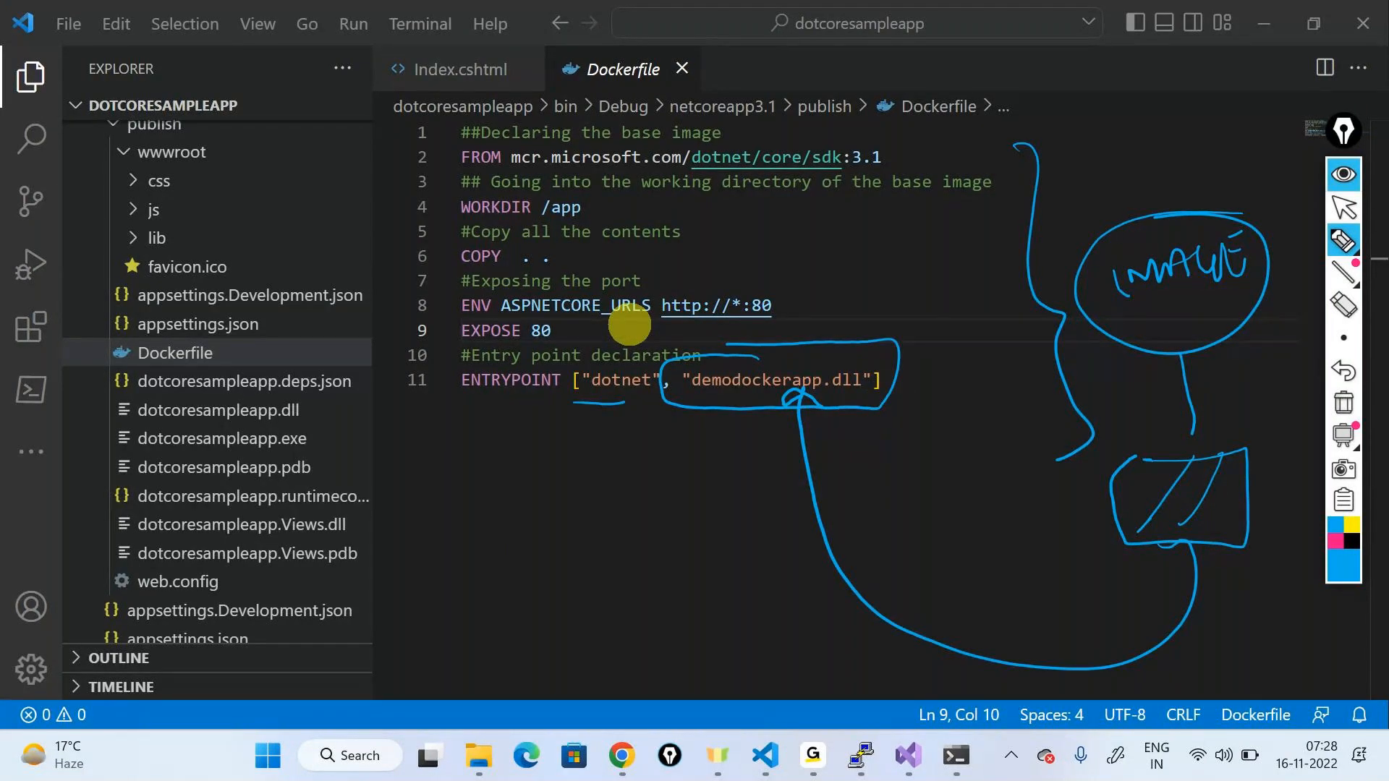
mouse_move(423, 396)
left_mouse_down()
mouse_move(318, 414)
mouse_move(326, 396)
left_mouse_up()
mouse_move(133, 424)
left_mouse_down()
mouse_move(246, 425)
mouse_move(279, 405)
mouse_move(138, 413)
left_mouse_up()
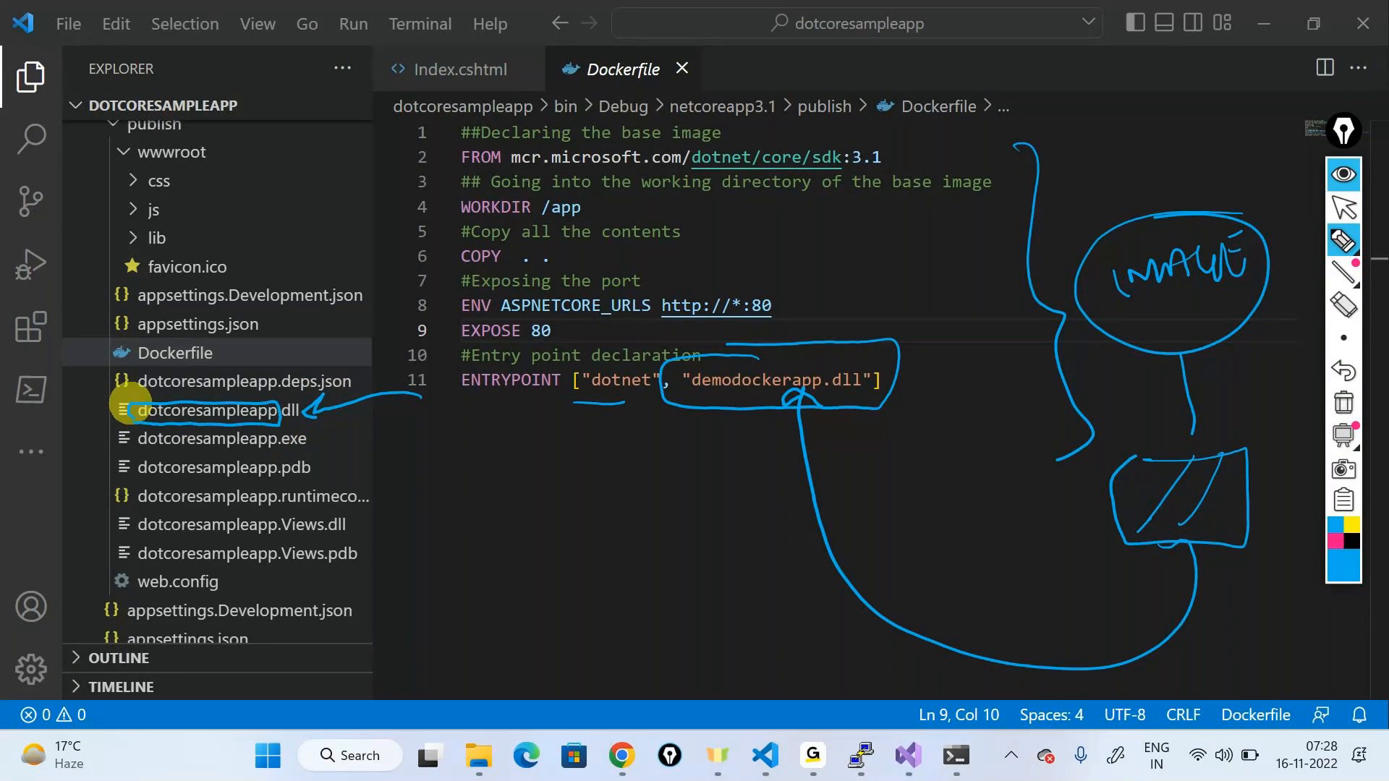
left_click(1343, 403)
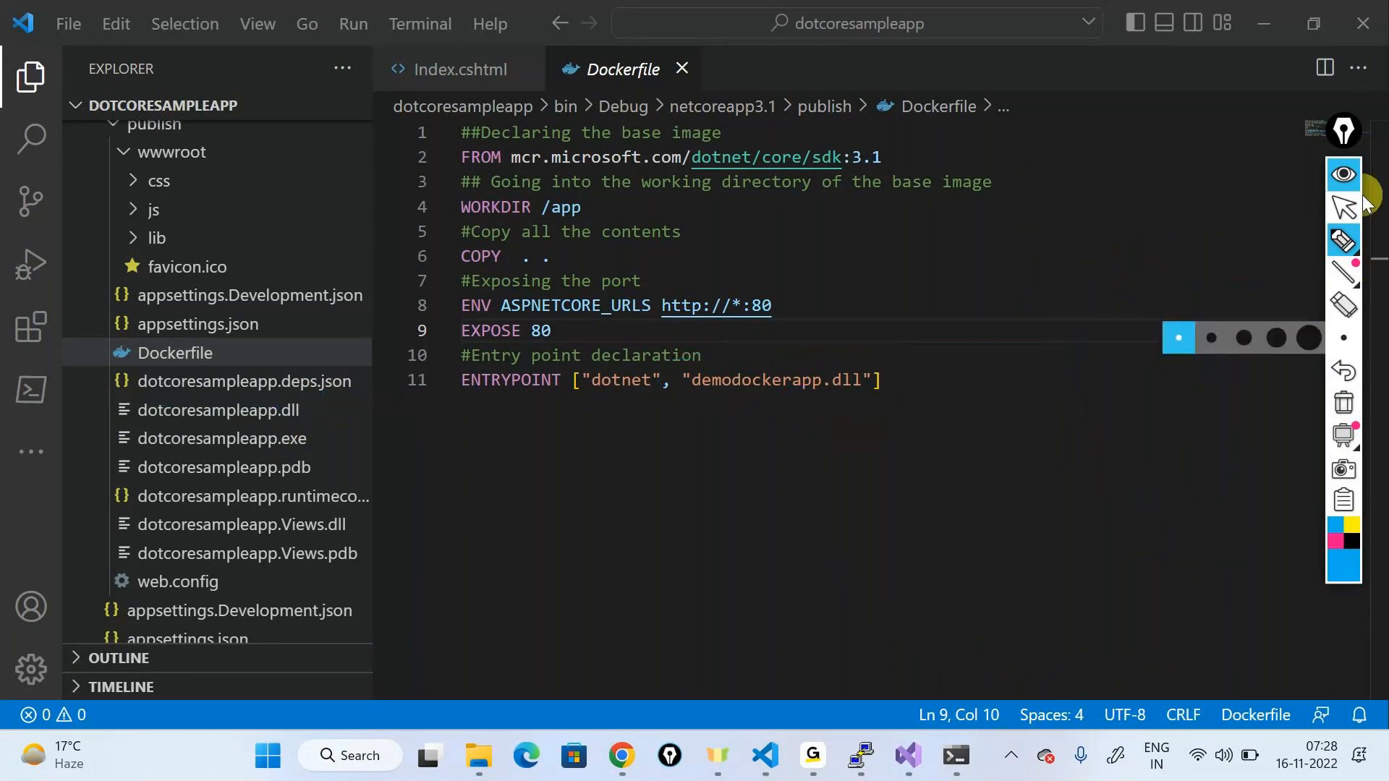
left_click(1343, 174)
left_click(227, 419)
Step: Open dotcoresampleapp.dll and copy it from its context menu
double_click(227, 427)
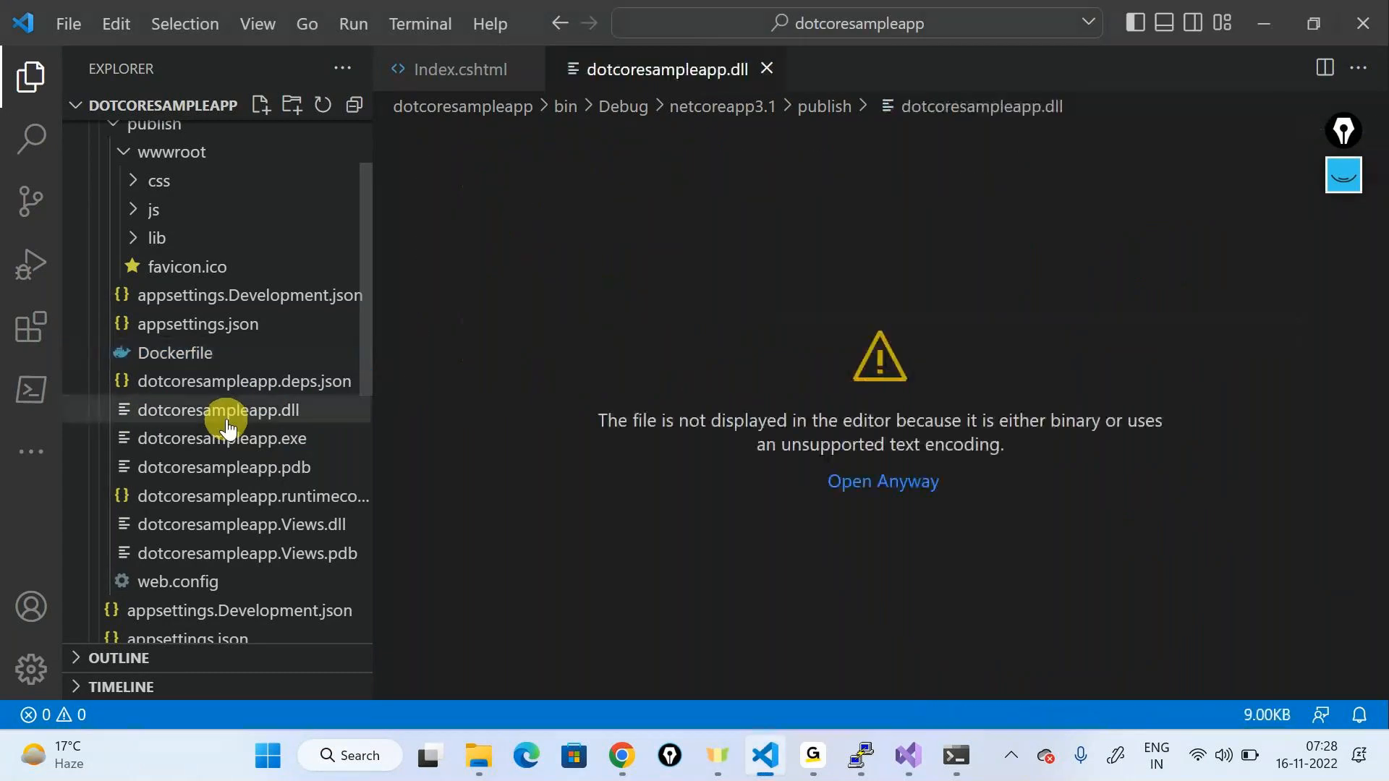
left_click(225, 425)
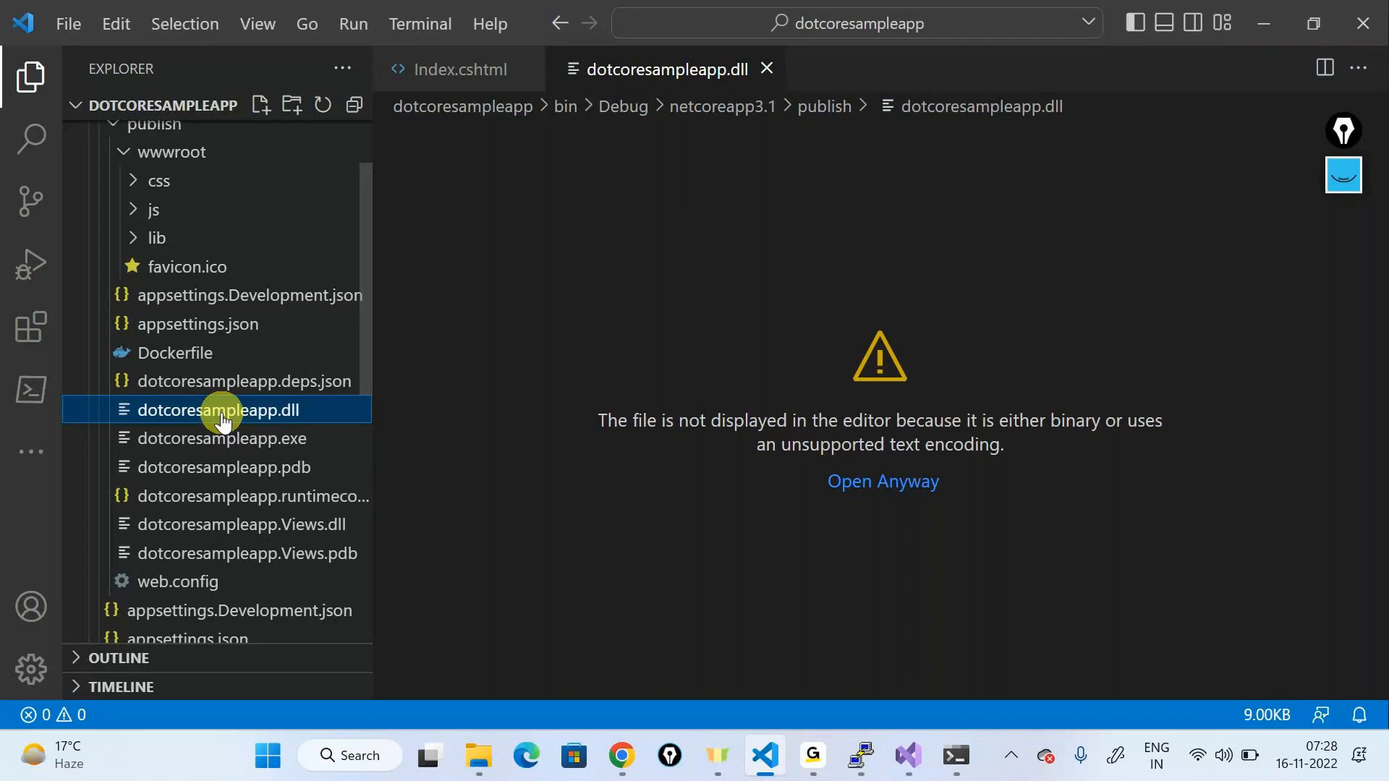
right_click(221, 418)
left_click(309, 557)
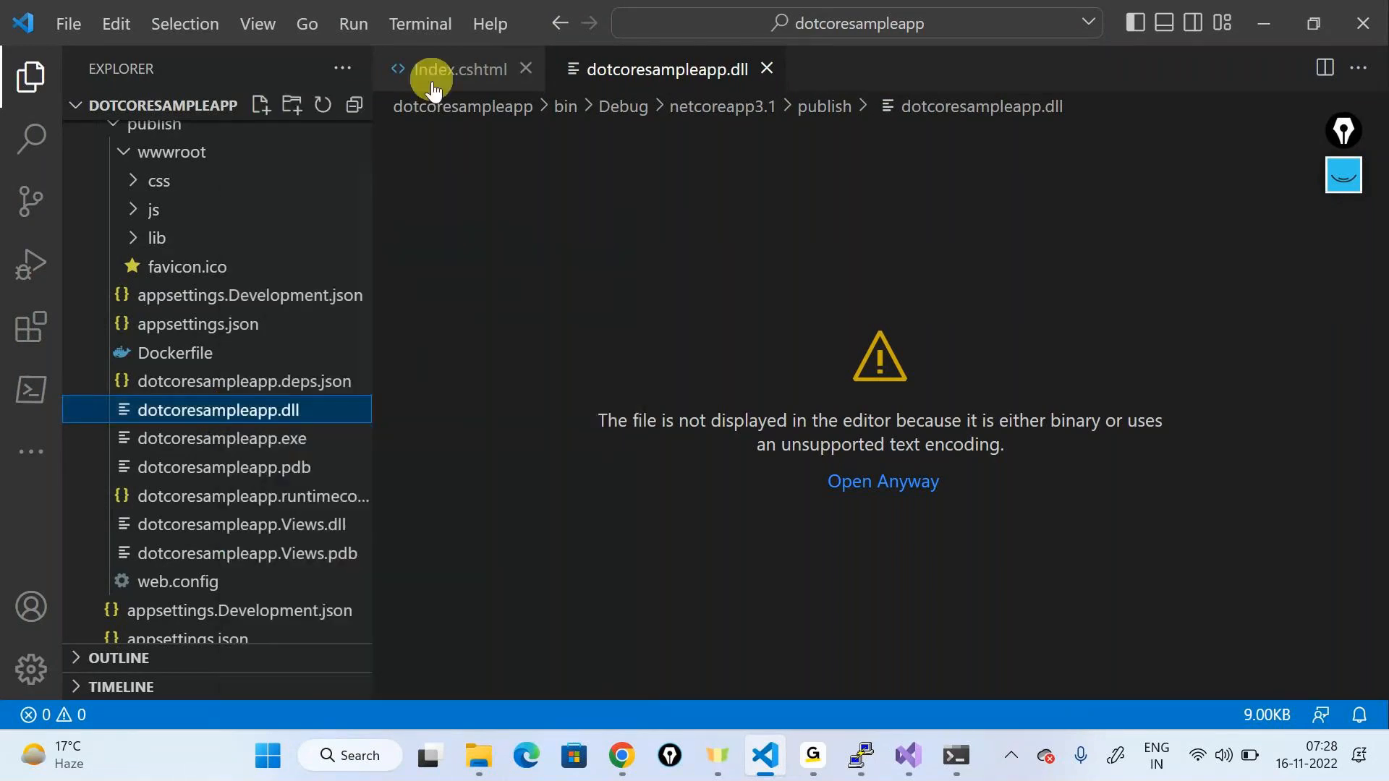
Step: Browse Index.cshtml and the wwwroot folder, then reopen the Dockerfile
left_click(427, 69)
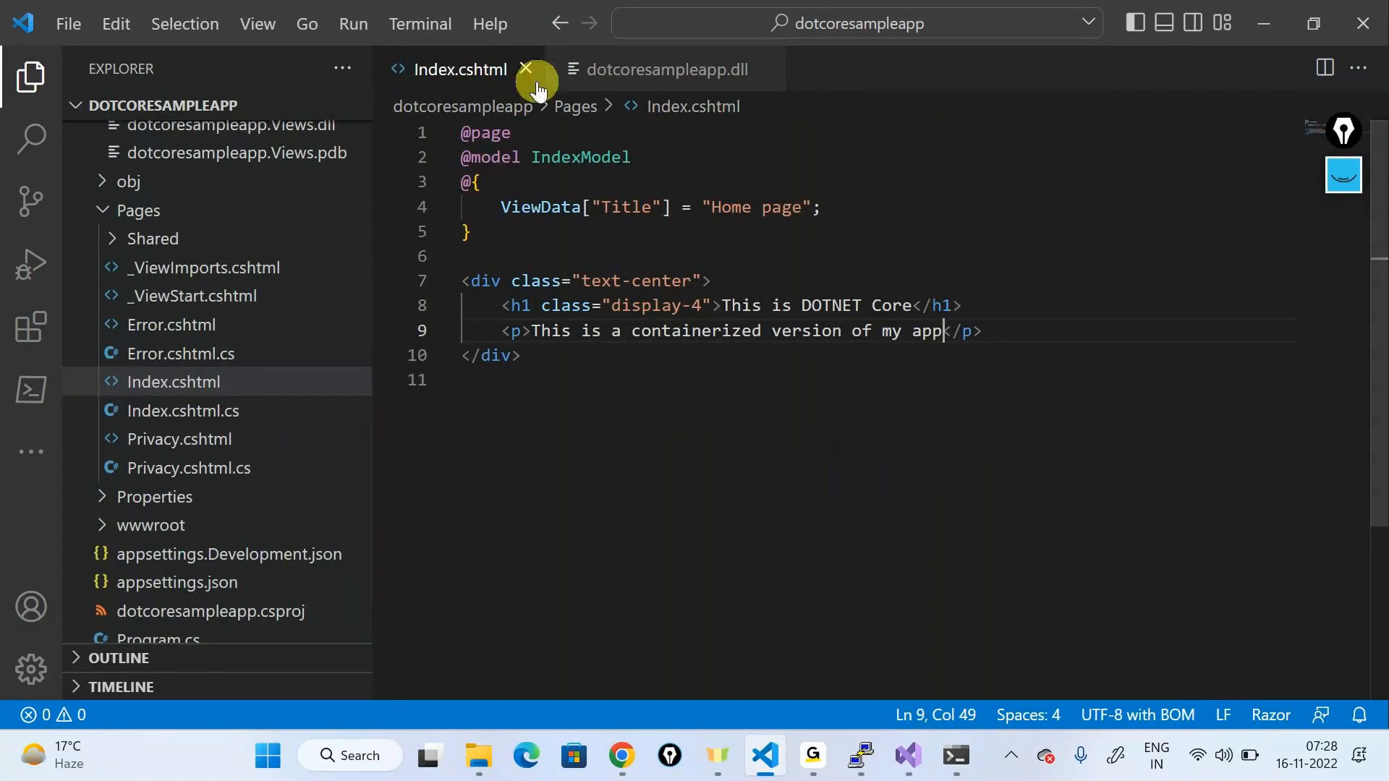
scroll(204, 481, "down", 3)
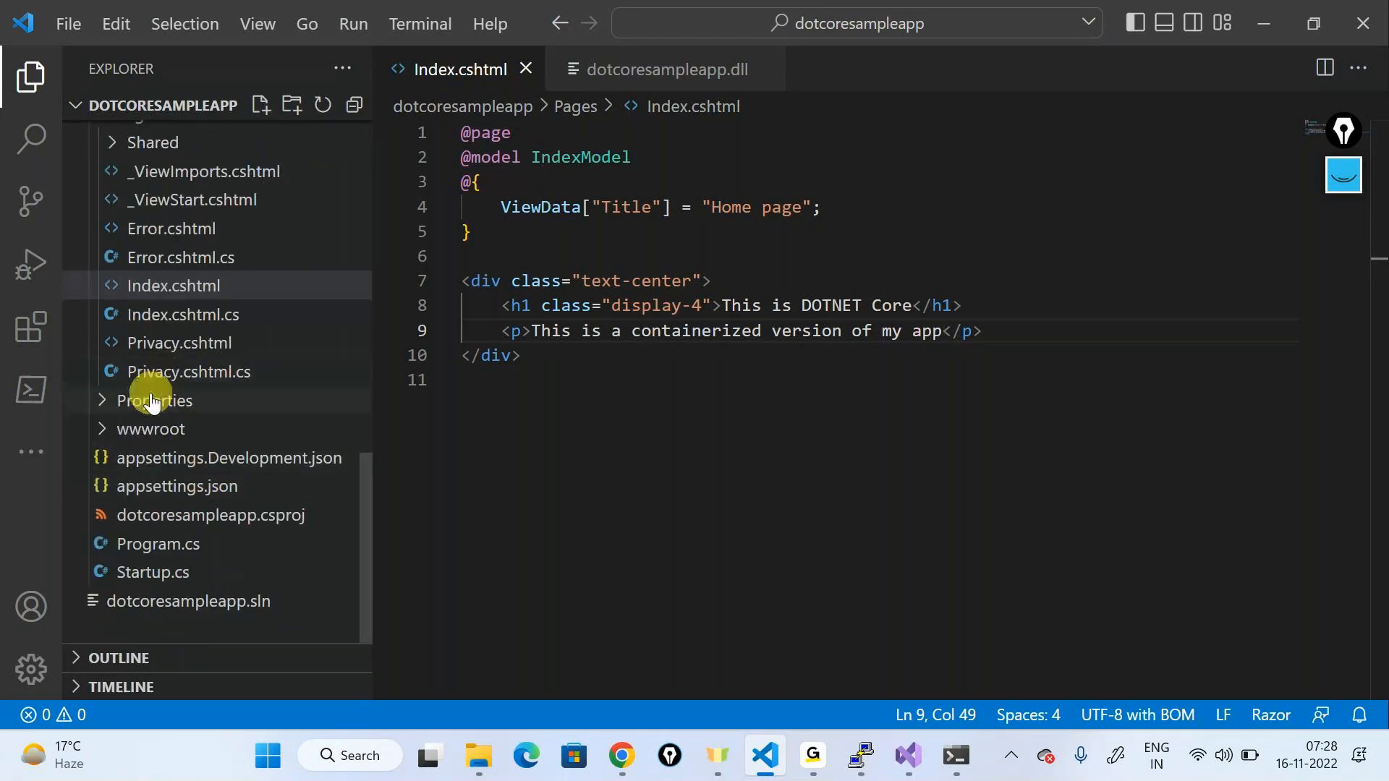
left_click(153, 429)
scroll(185, 489, "down", 3)
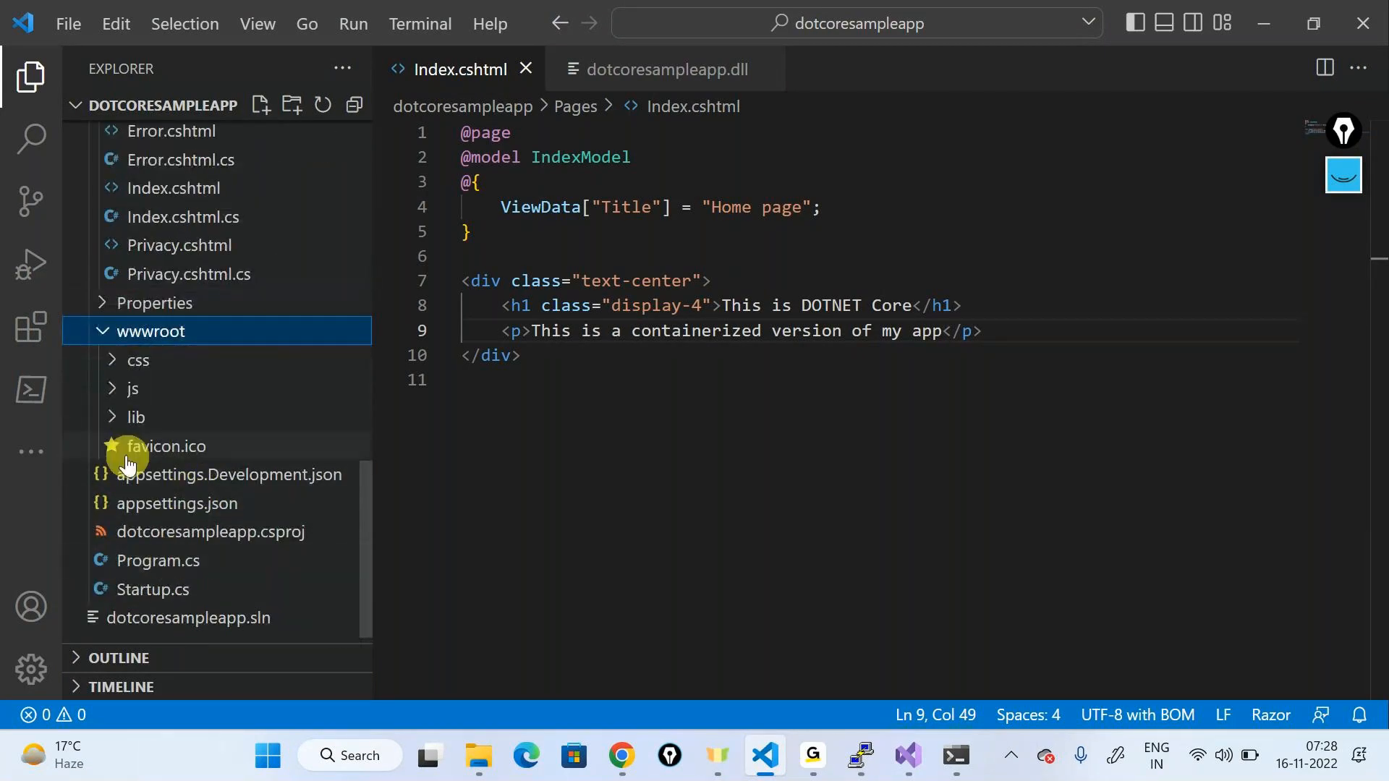
scroll(137, 476, "down", 1)
scroll(143, 470, "up", 3)
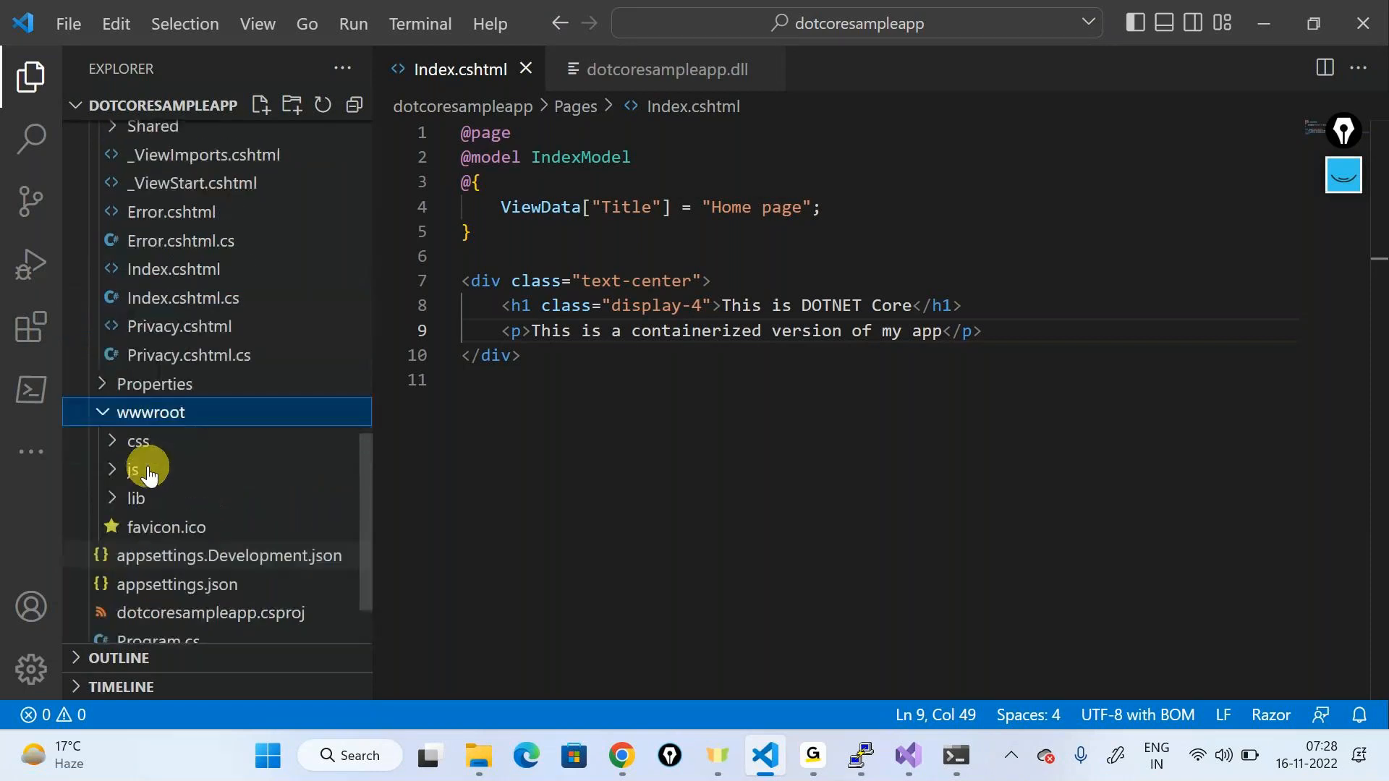
scroll(149, 564, "down", 3)
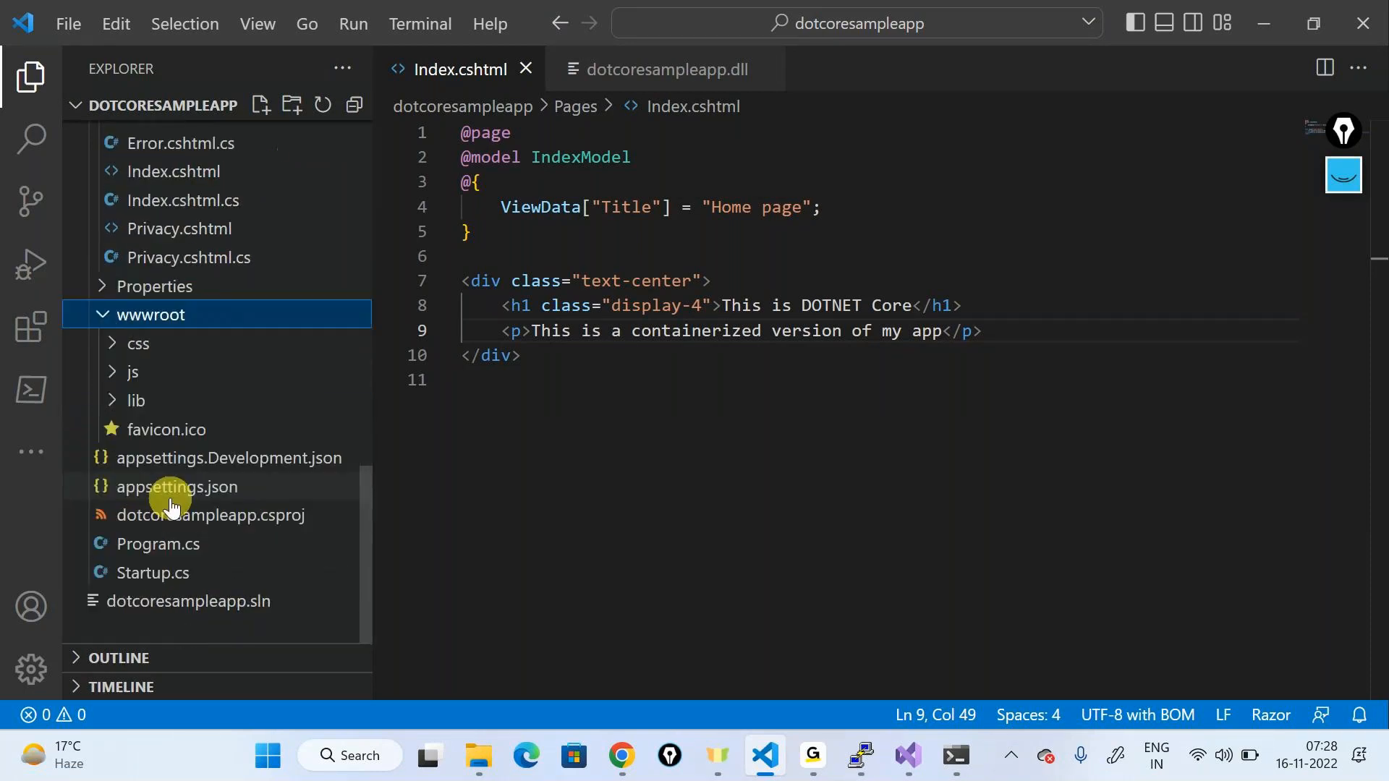
scroll(195, 513, "up", 10)
scroll(203, 504, "up", 15)
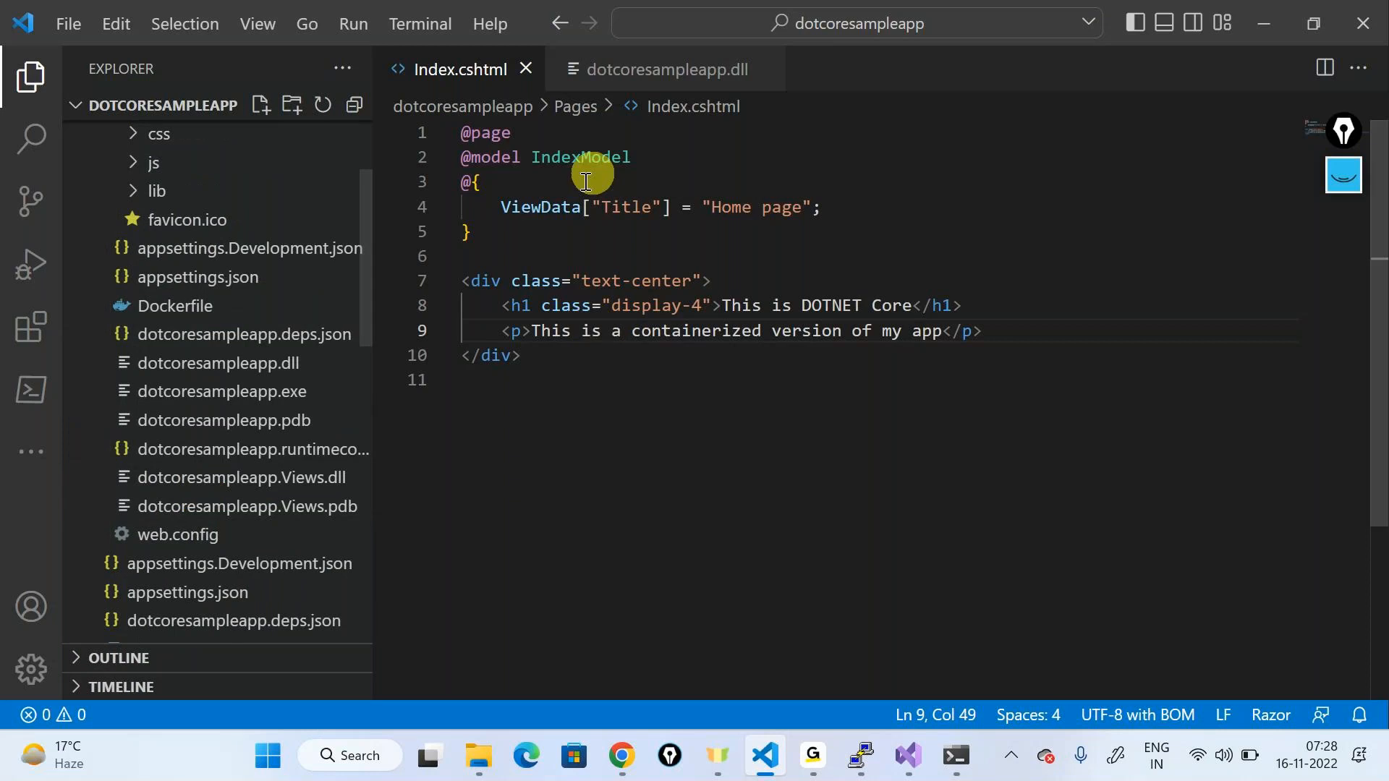
left_click(688, 69)
mouse_move(956, 755)
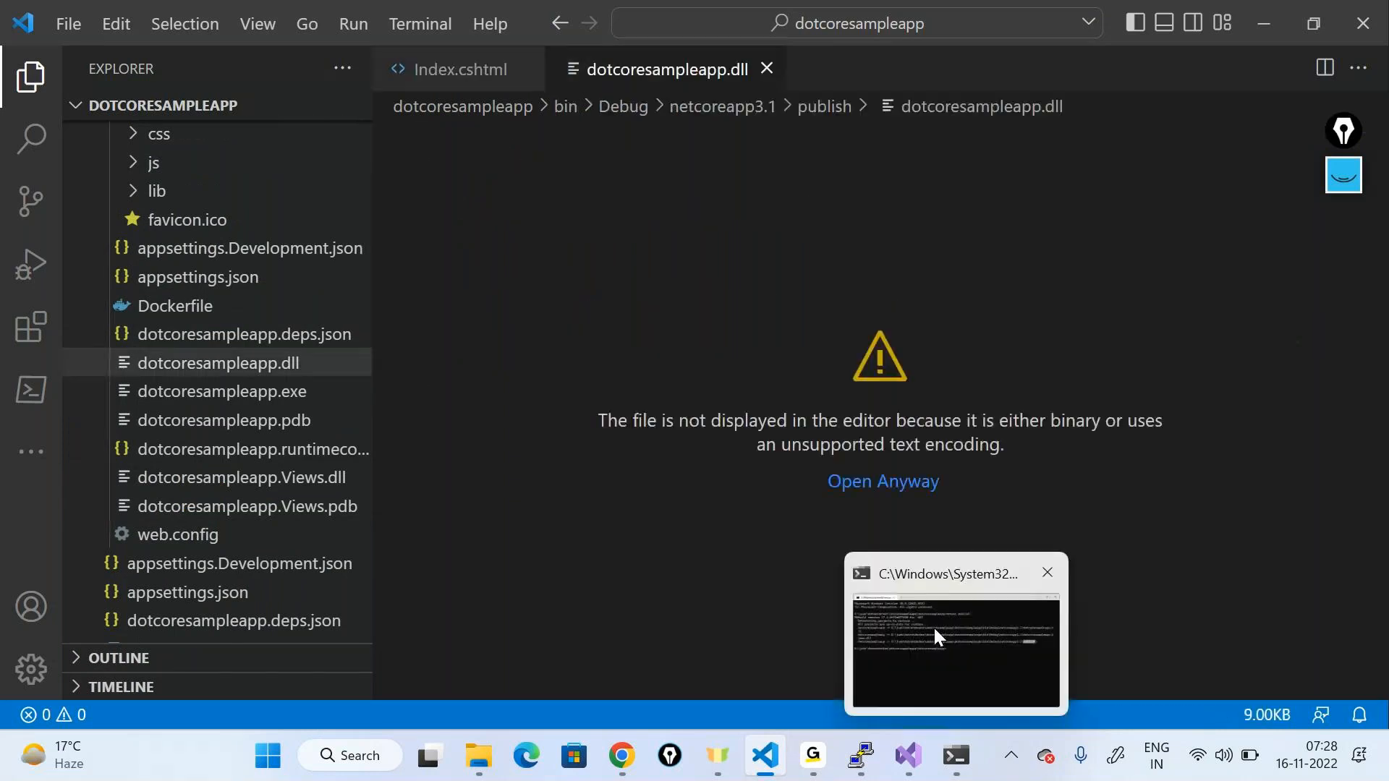
left_click(181, 305)
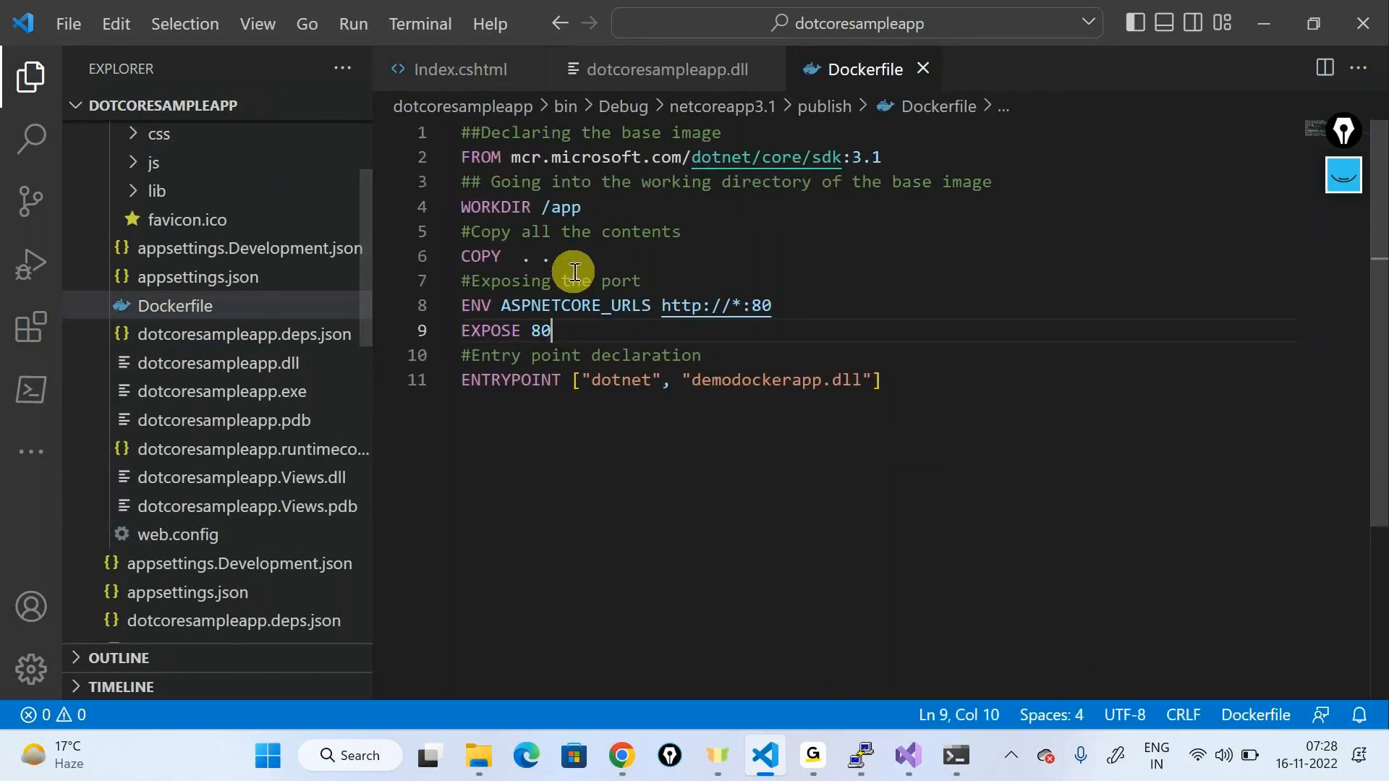
Step: Retype the ENTRYPOINT DLL name from demodockerapp to dotcoresampleapp
double_click(800, 378)
left_click(861, 380, "shift")
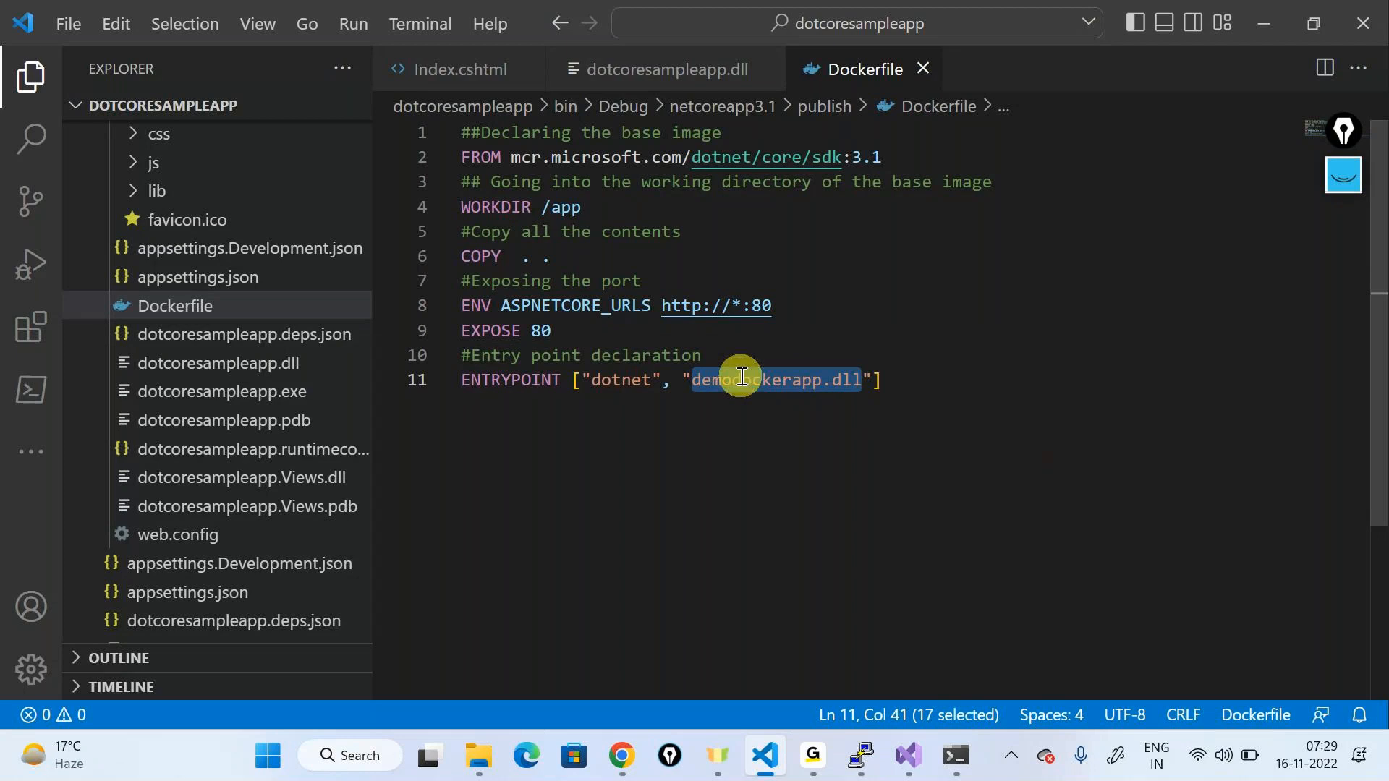
key("shift+Left")
key("shift+Left")
key("shift+Left")
key("shift+Left")
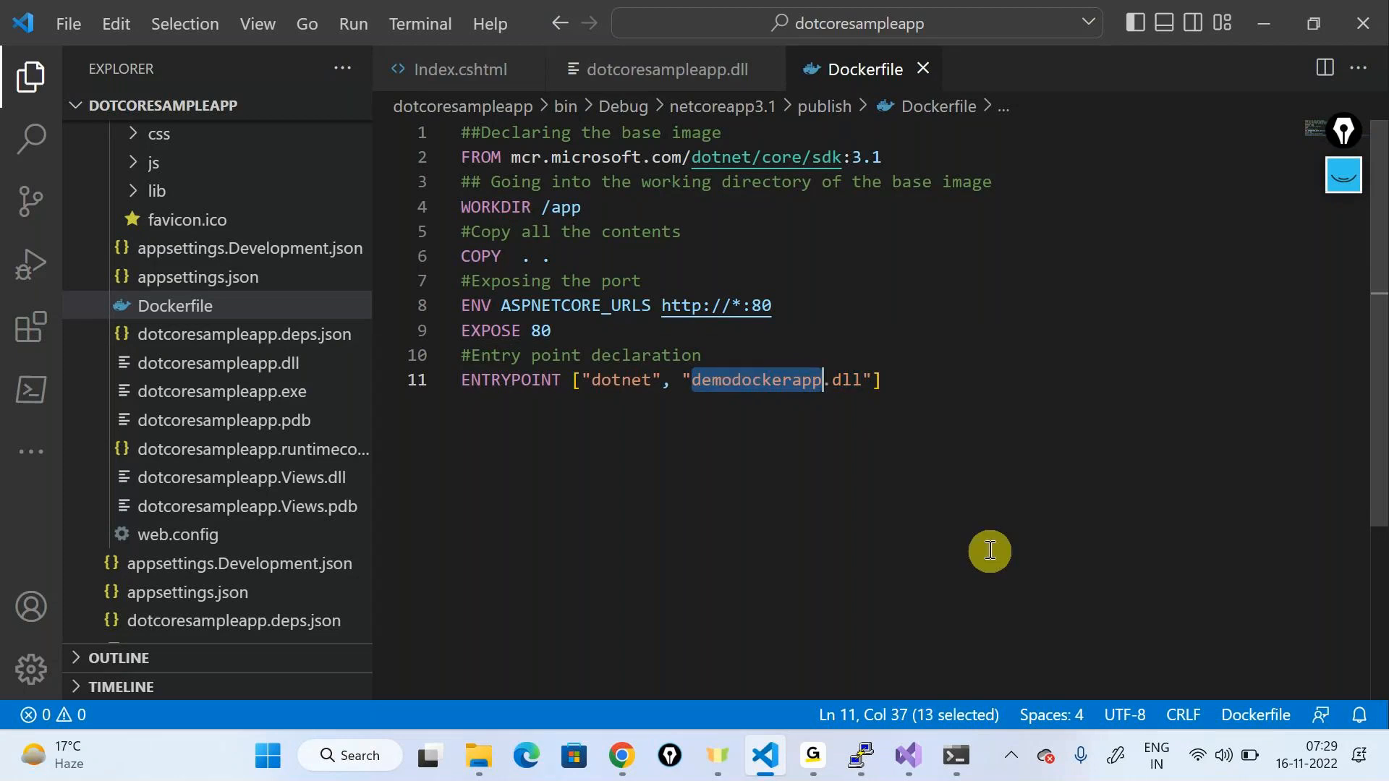
type("dot")
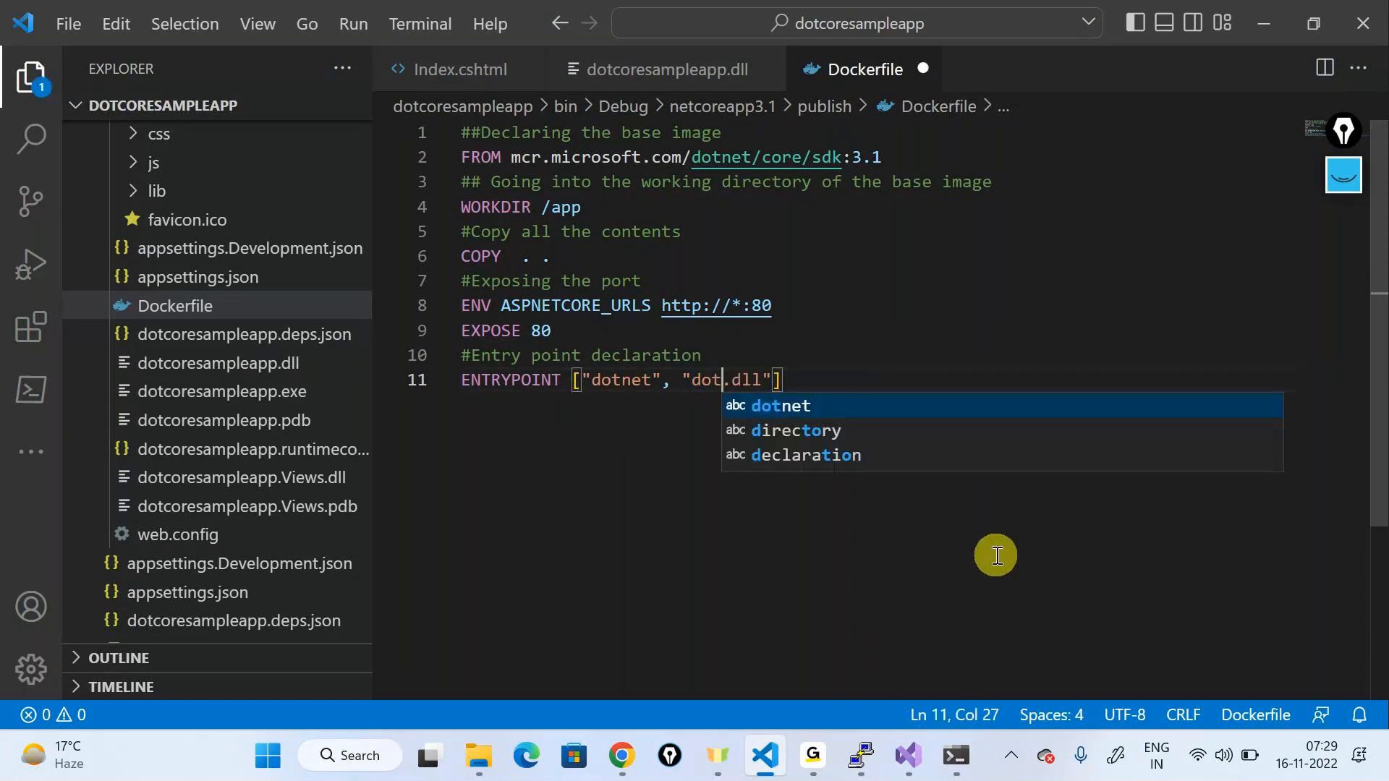
type("coresampleao")
key("BackSpace")
type("pp")
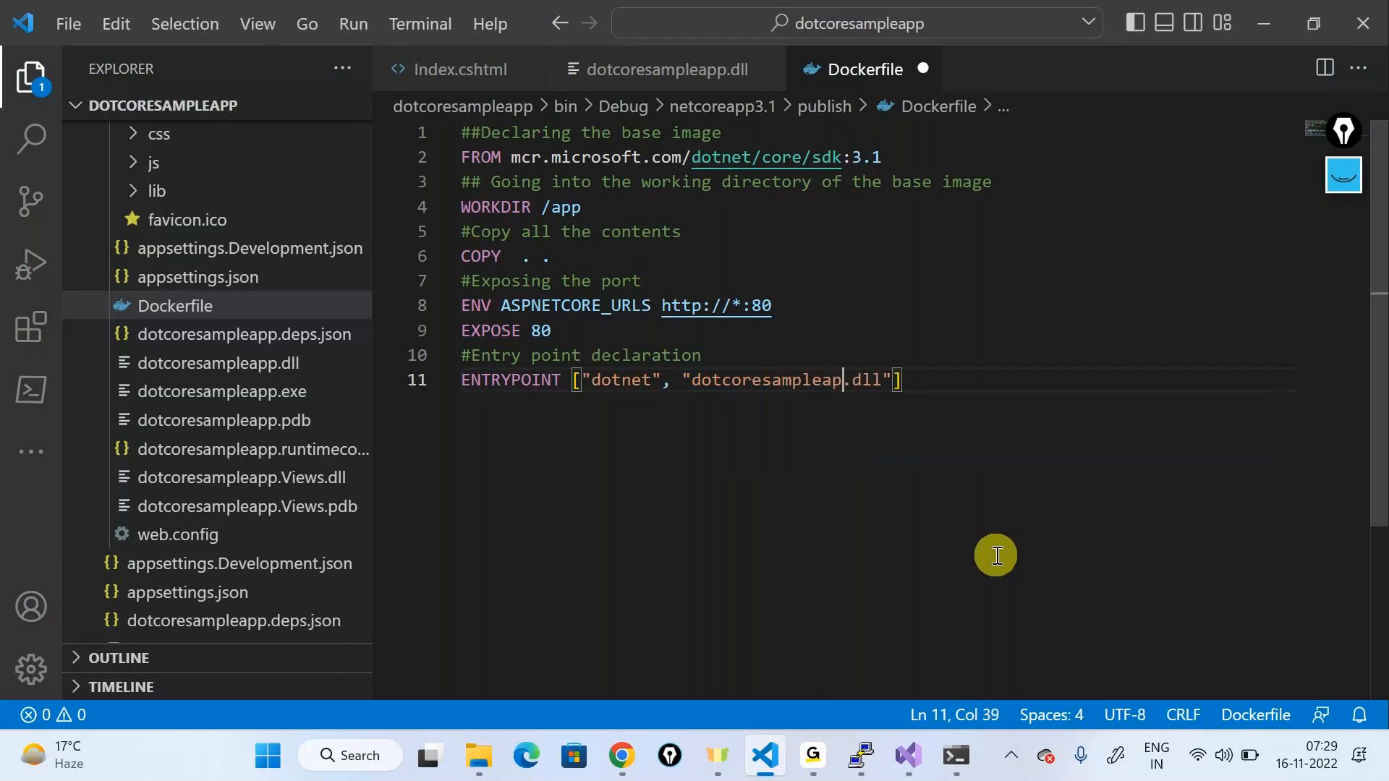
left_click(1047, 505)
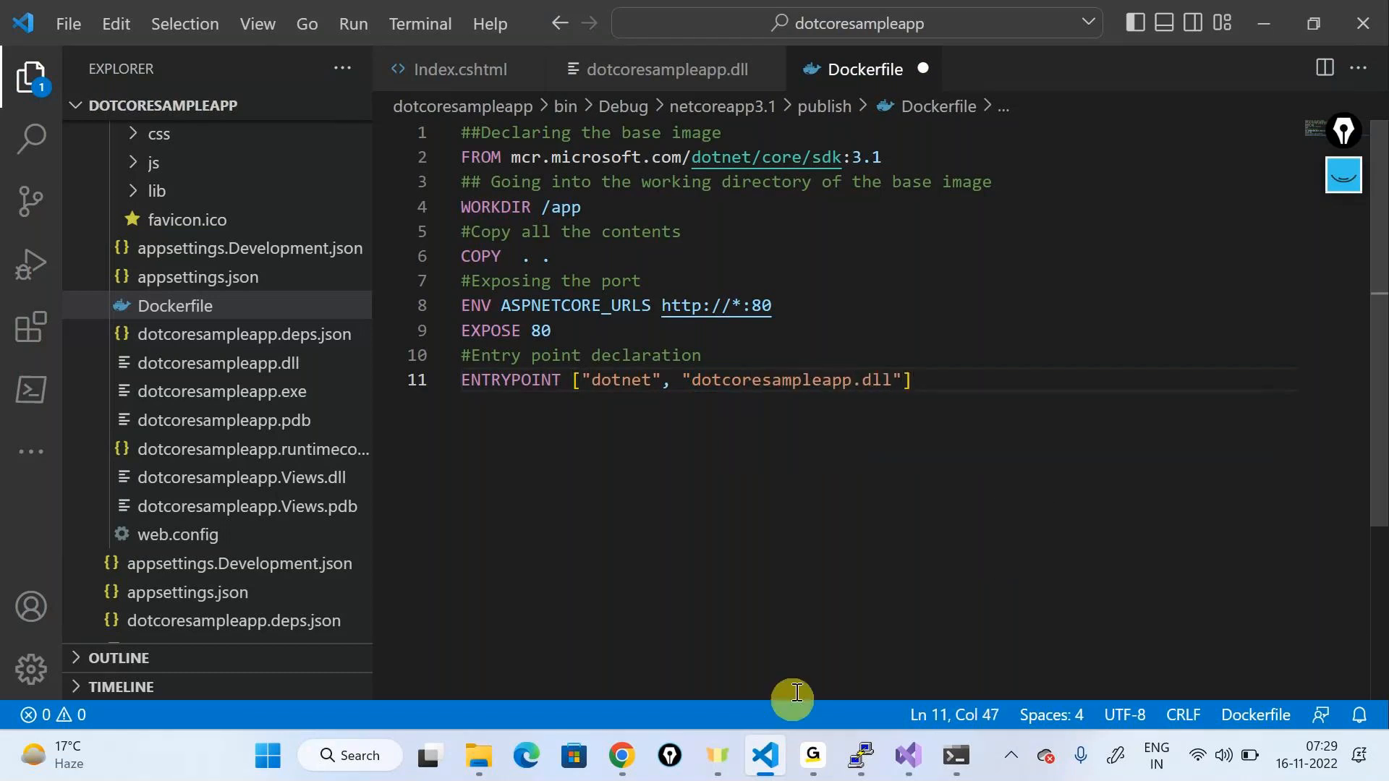
Step: Copy the dll's base name from File Explorer, put it in ENTRYPOINT and save the Dockerfile
left_click(487, 761)
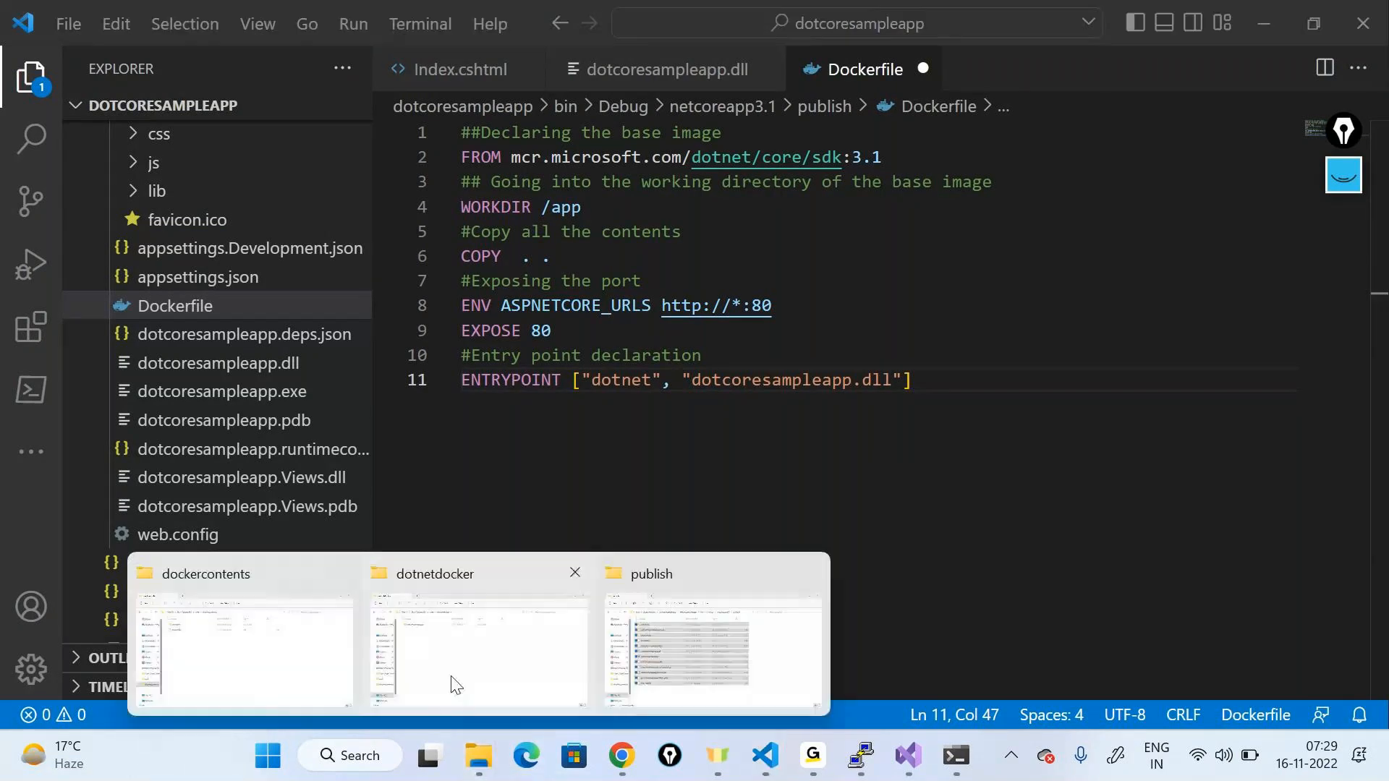
left_click(766, 618)
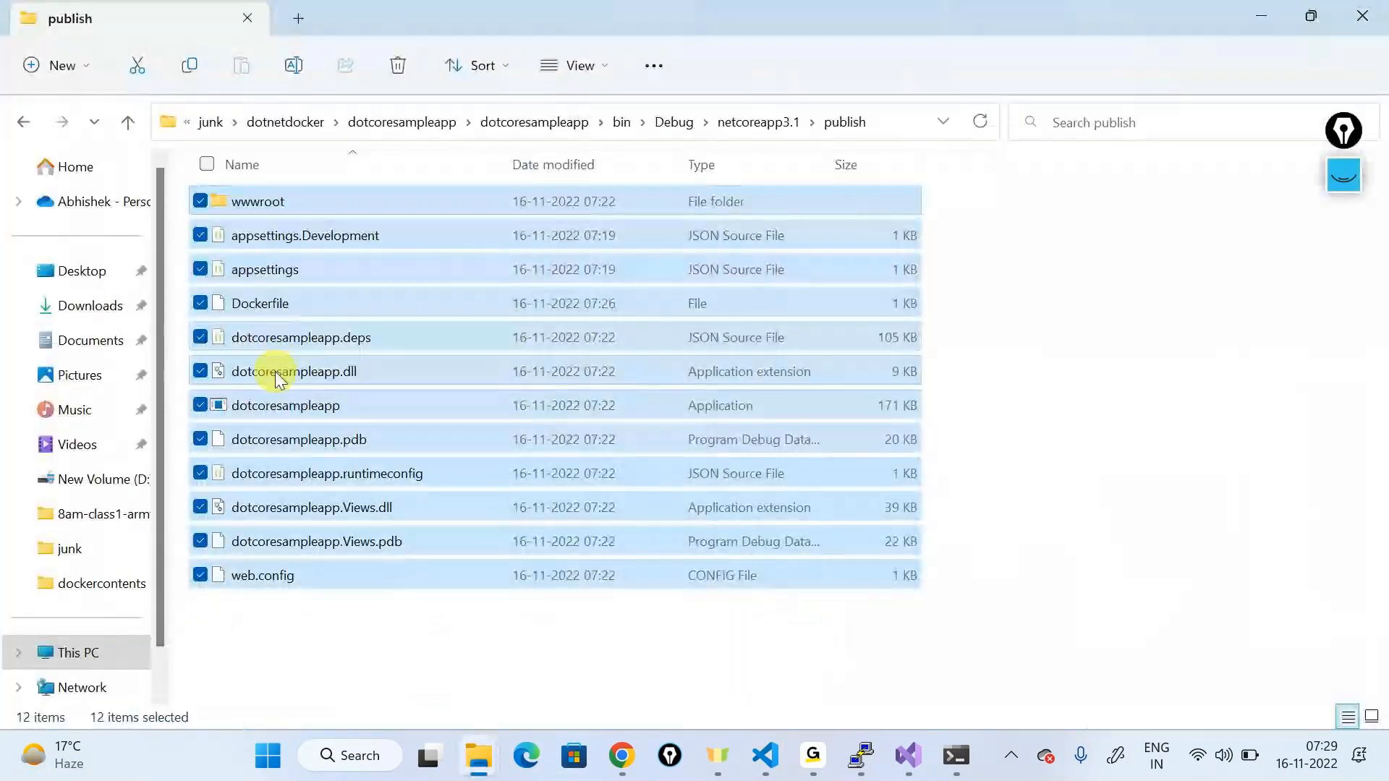
left_click(278, 373)
left_click(278, 373)
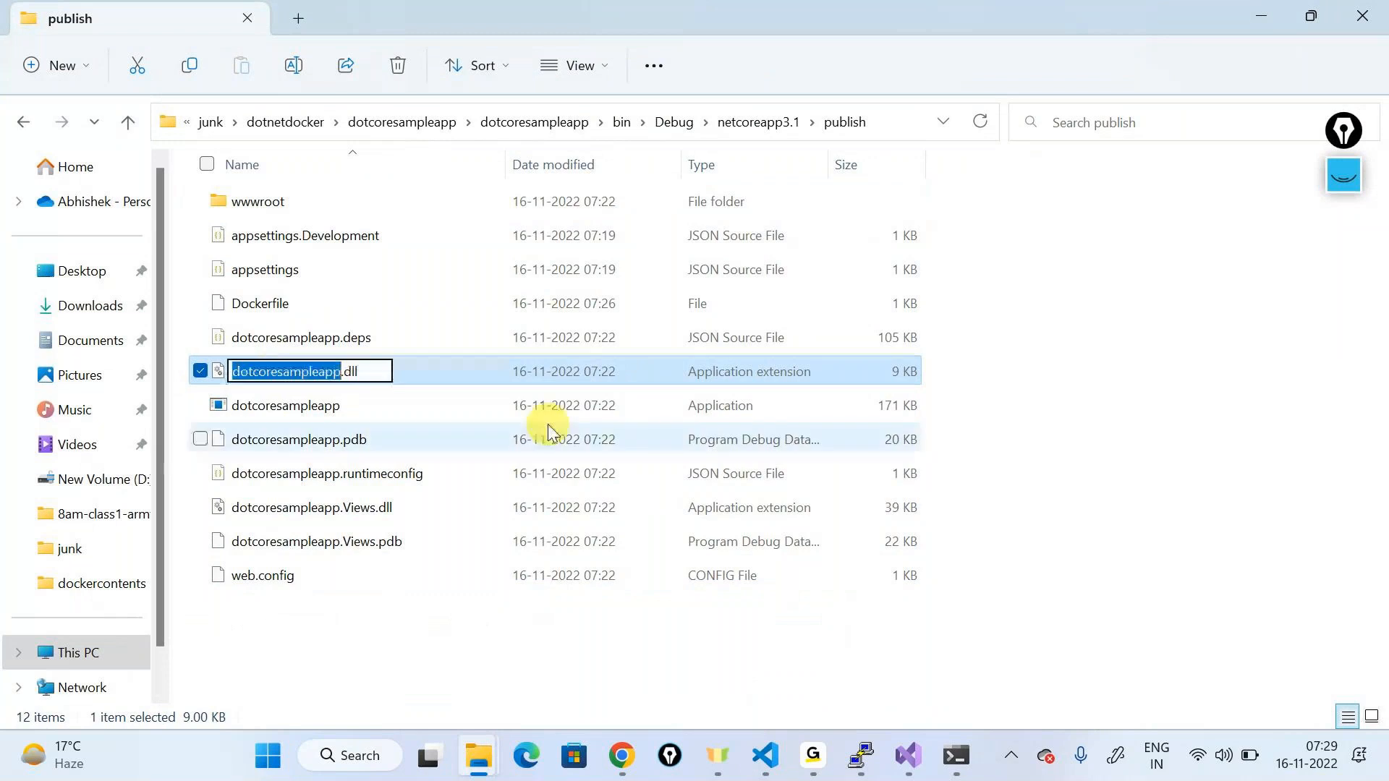
key("Escape")
key("alt+Tab")
key("Tab")
key("Tab")
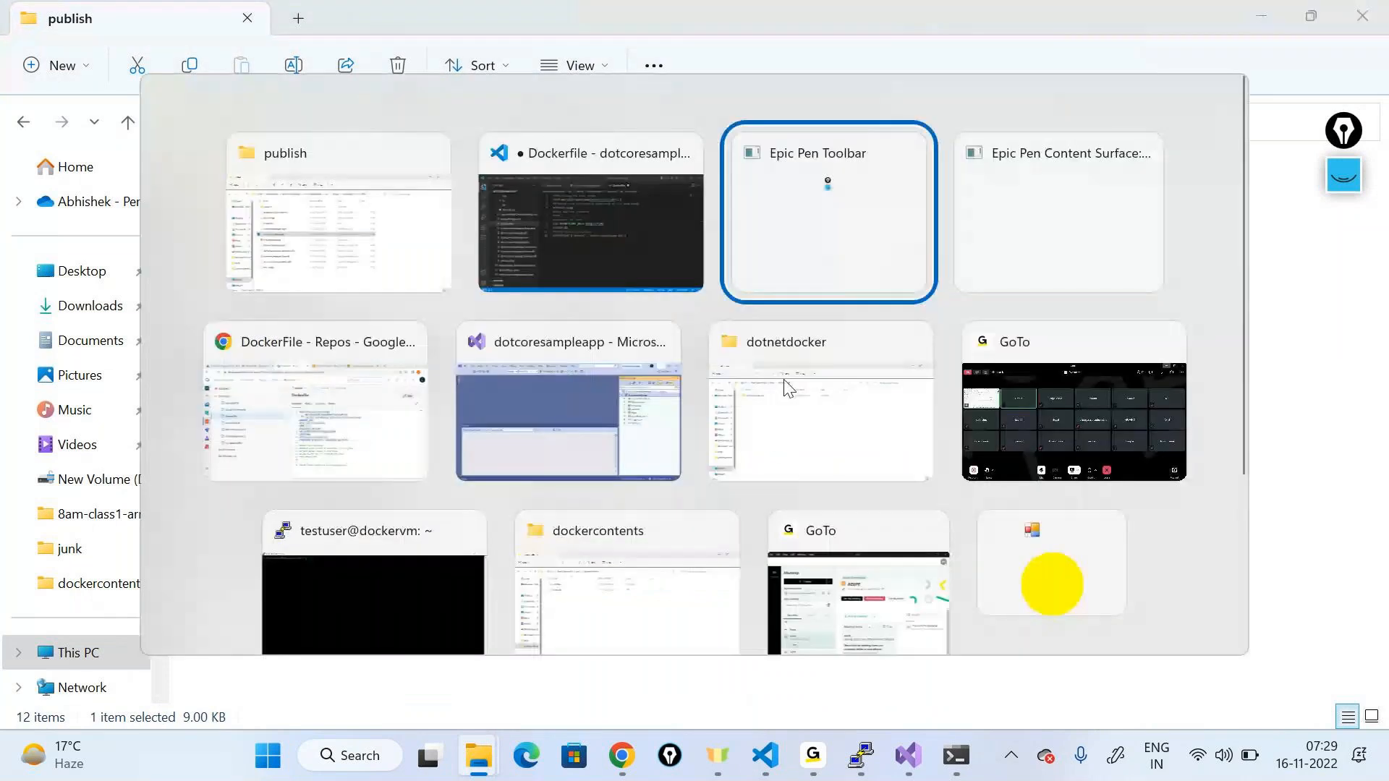
left_click(549, 197)
double_click(774, 388)
key("Right")
key("ctrl+s")
Step: Check the ENTRYPOINT's dotcoresampleapp name against the dotcoresampleapp.dll file
double_click(796, 383)
key("Up")
key("Up")
left_click(776, 381)
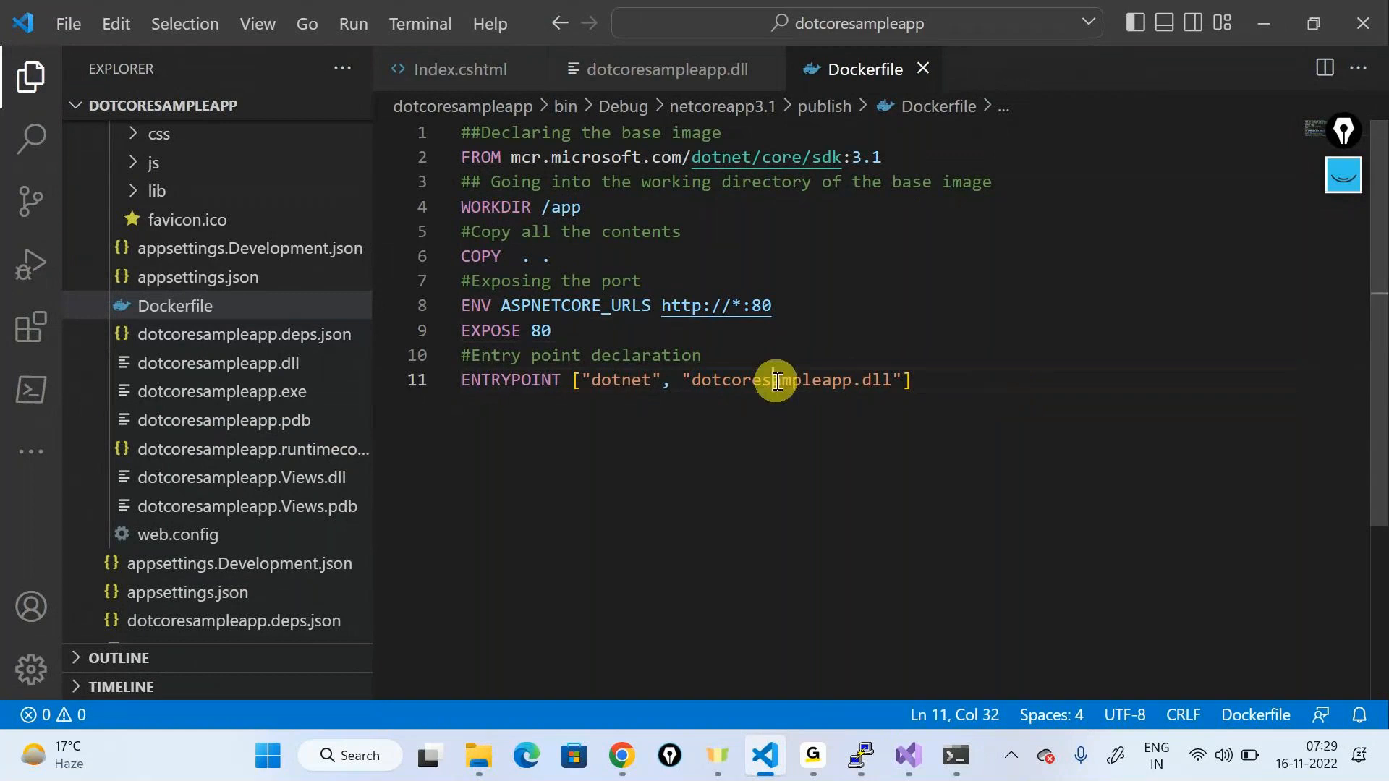
double_click(777, 381)
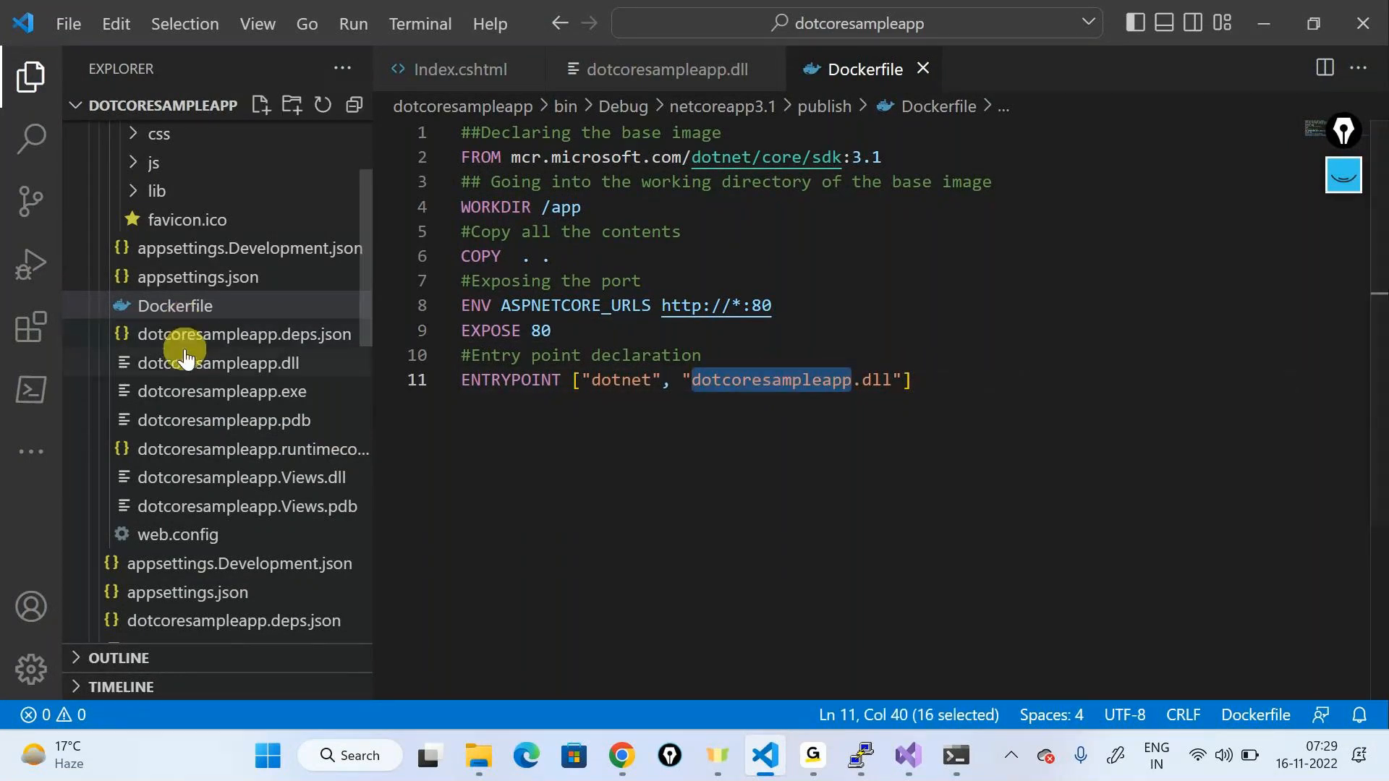
left_click(181, 362)
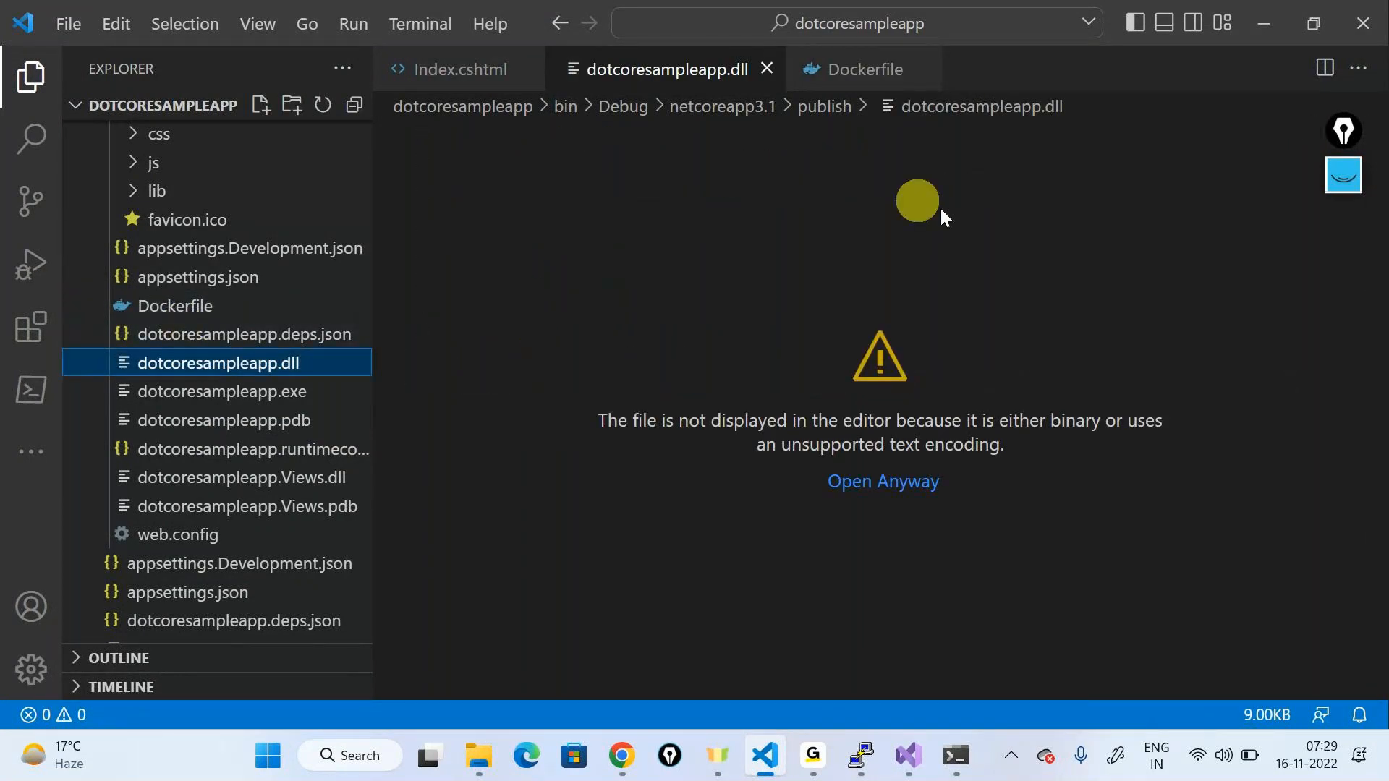
left_click(768, 69)
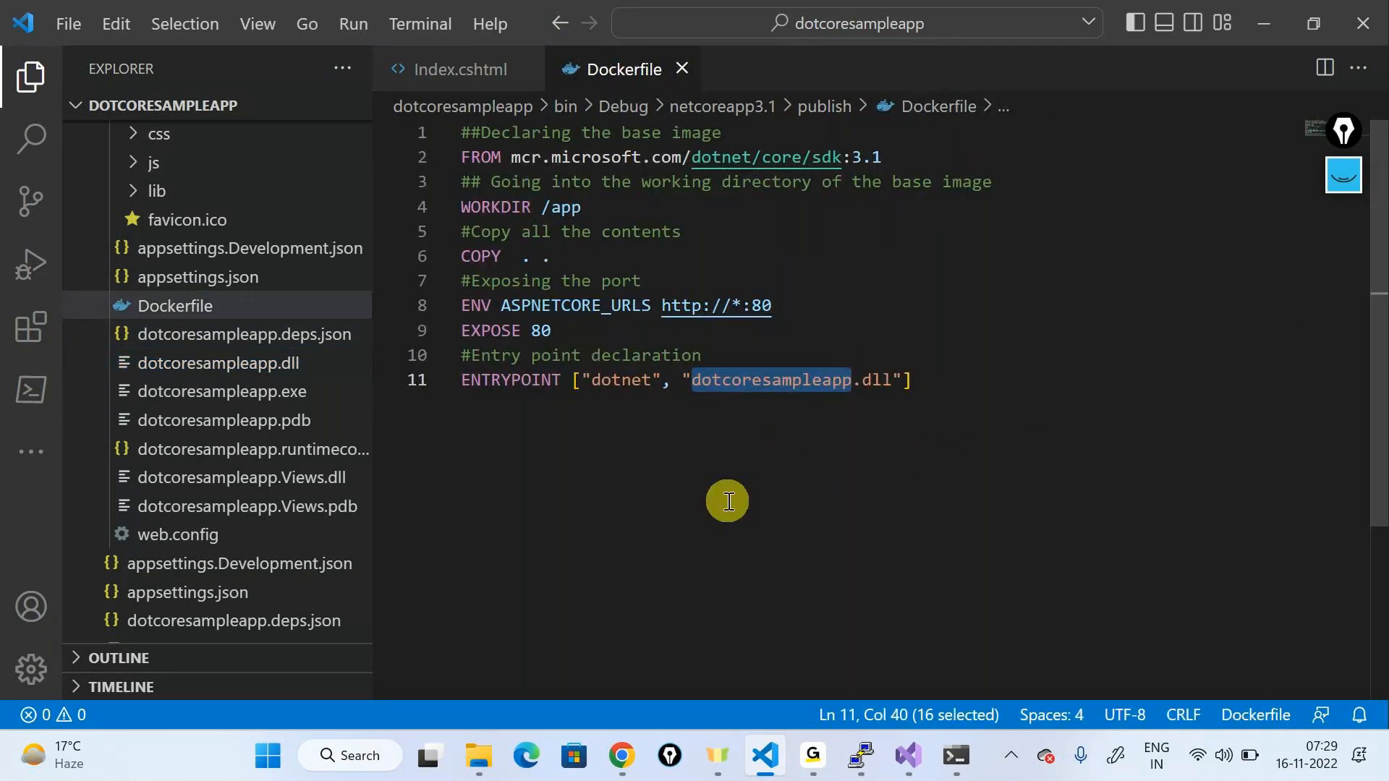
left_click(790, 449)
left_click_drag(693, 382, 850, 380)
left_click(1048, 279)
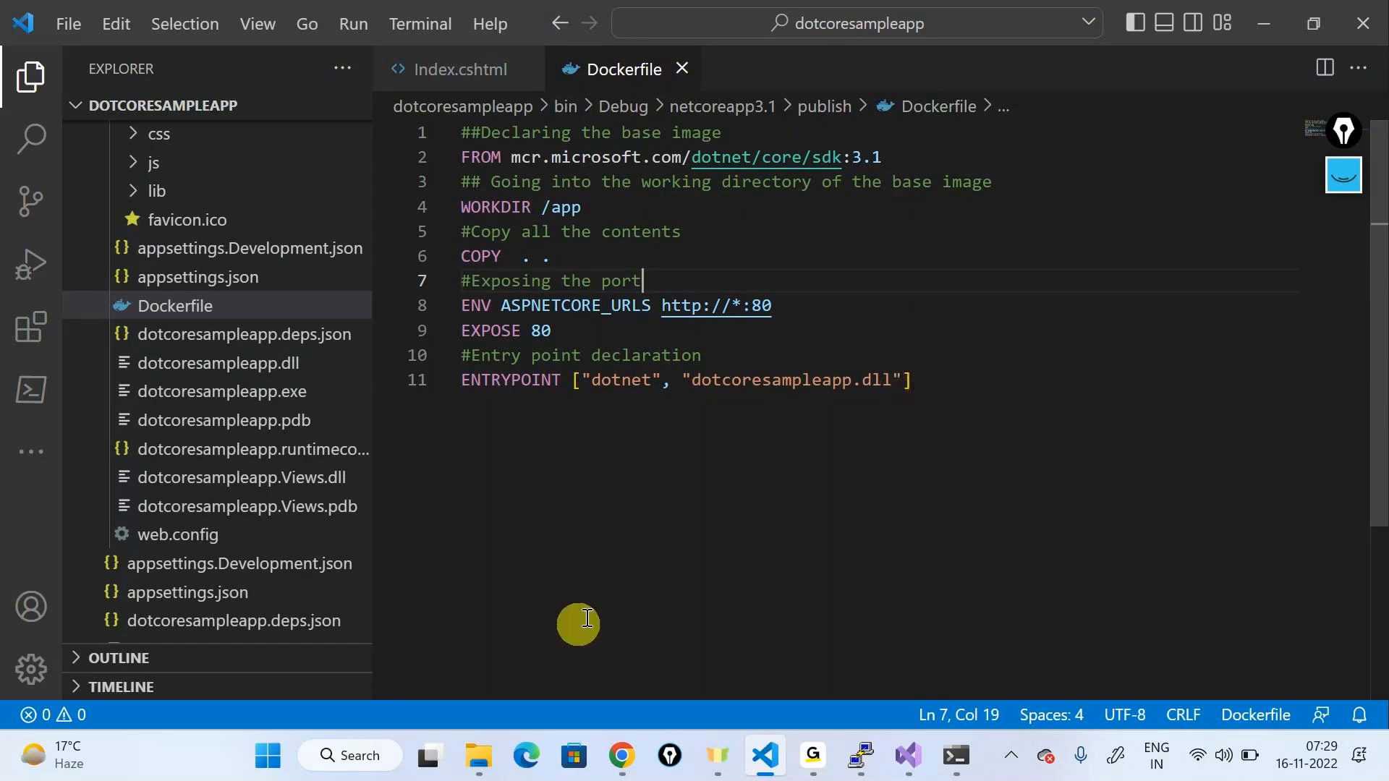
left_click(339, 758)
Step: Launch WinSCP with SCP protocol and the VM's public IP 20.94.64.247 as host name
type("wins")
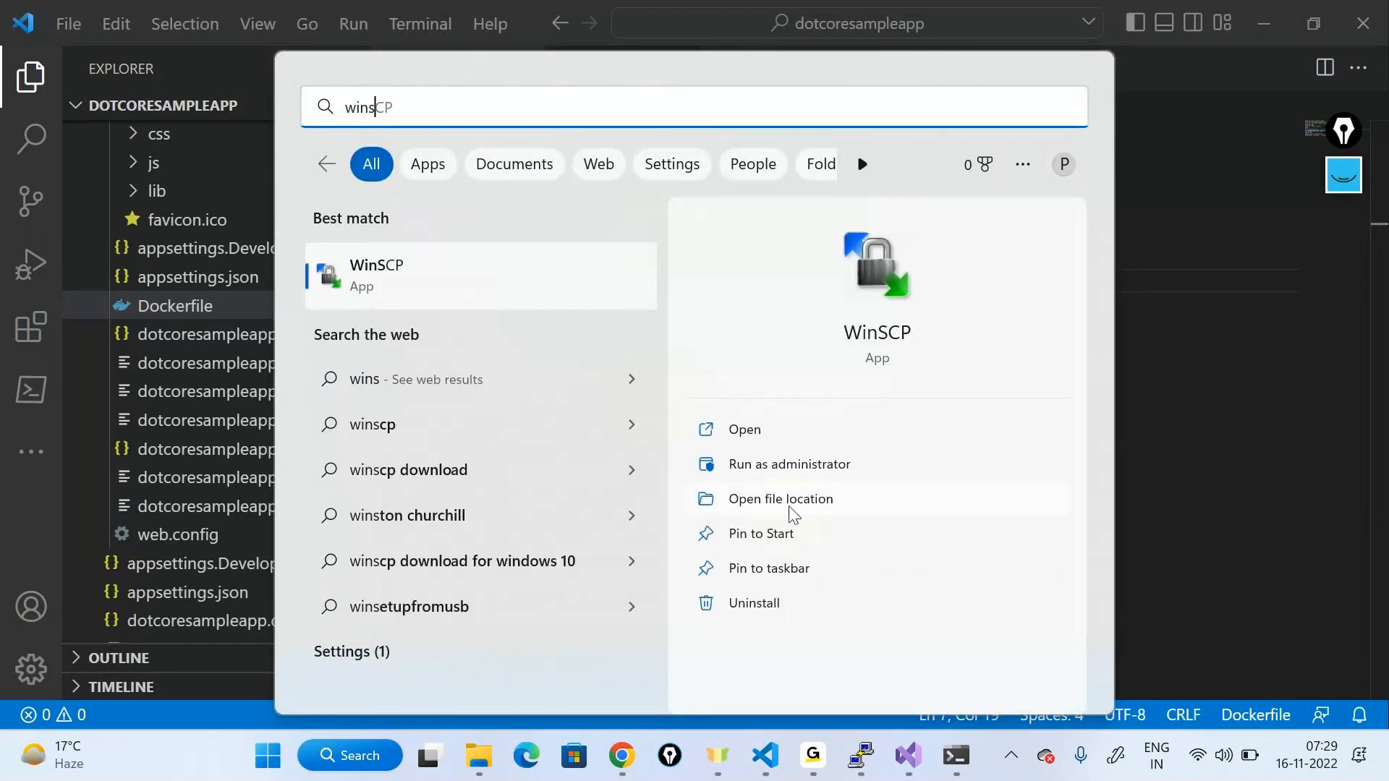
left_click(791, 427)
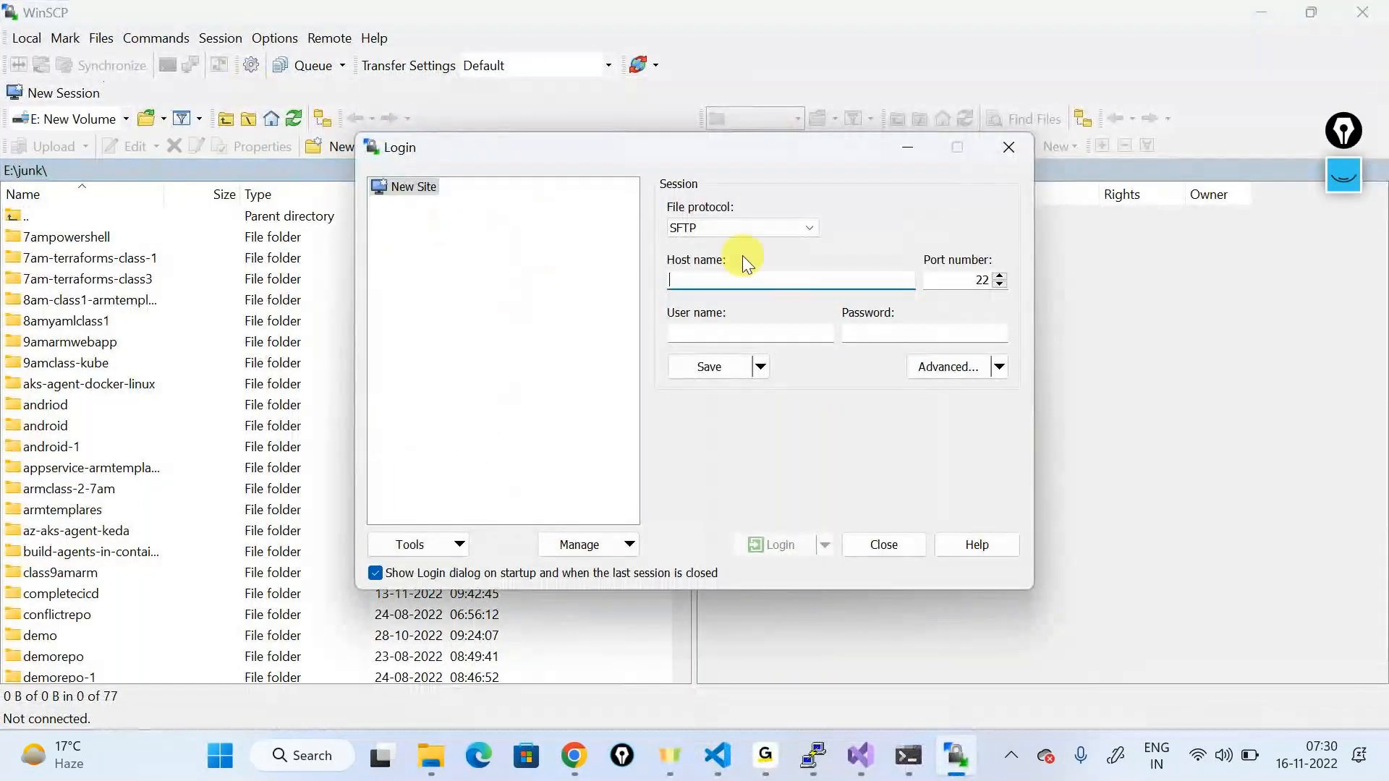
left_click(732, 226)
left_click(723, 245)
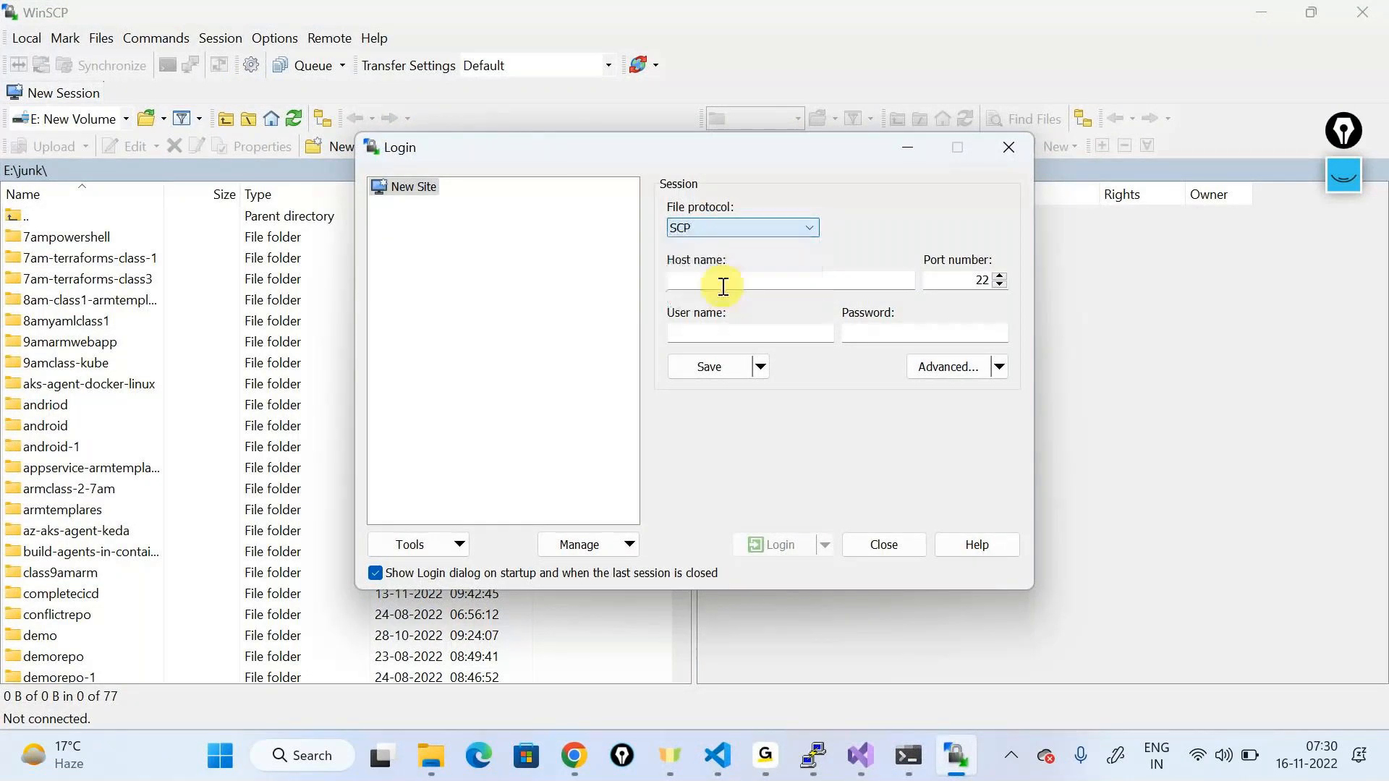
key("alt+Tab")
left_click(151, 11)
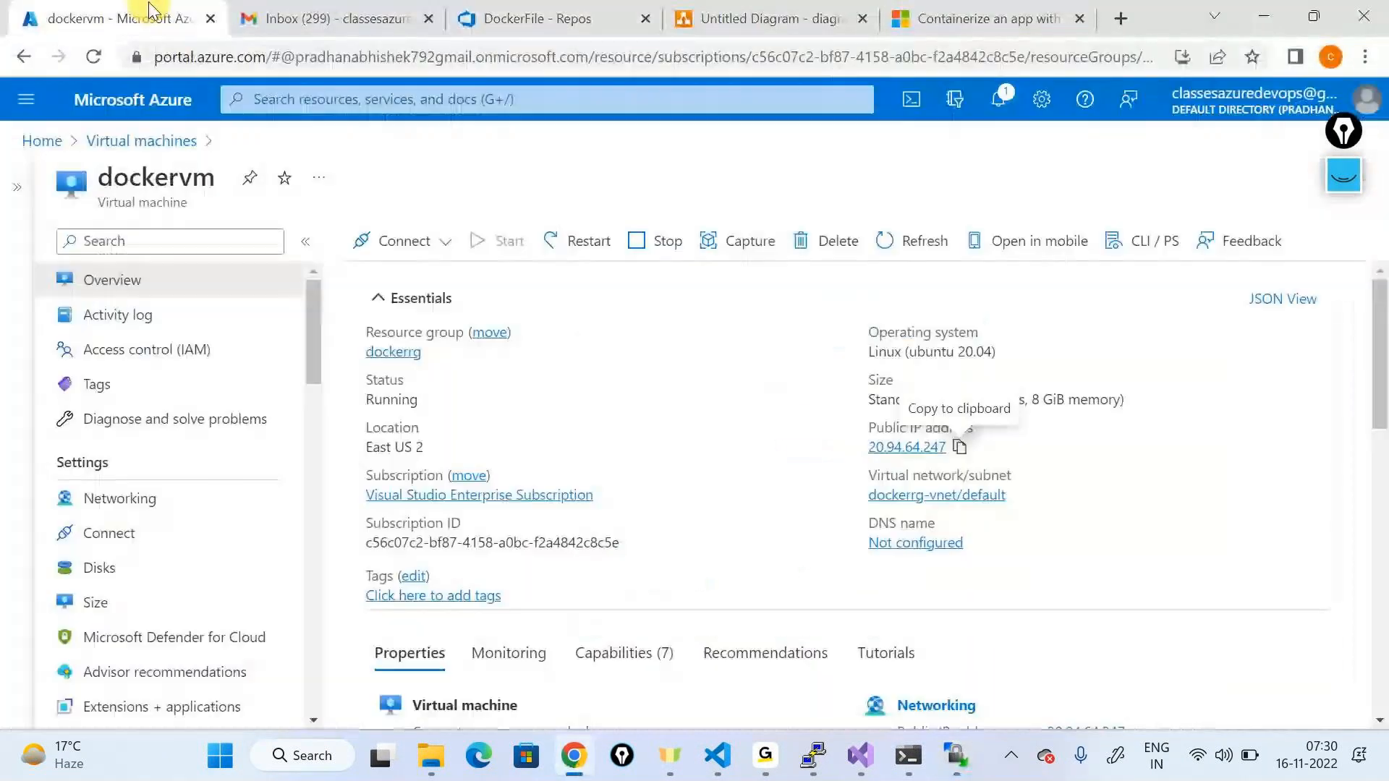
left_click(959, 447)
key("alt+Tab")
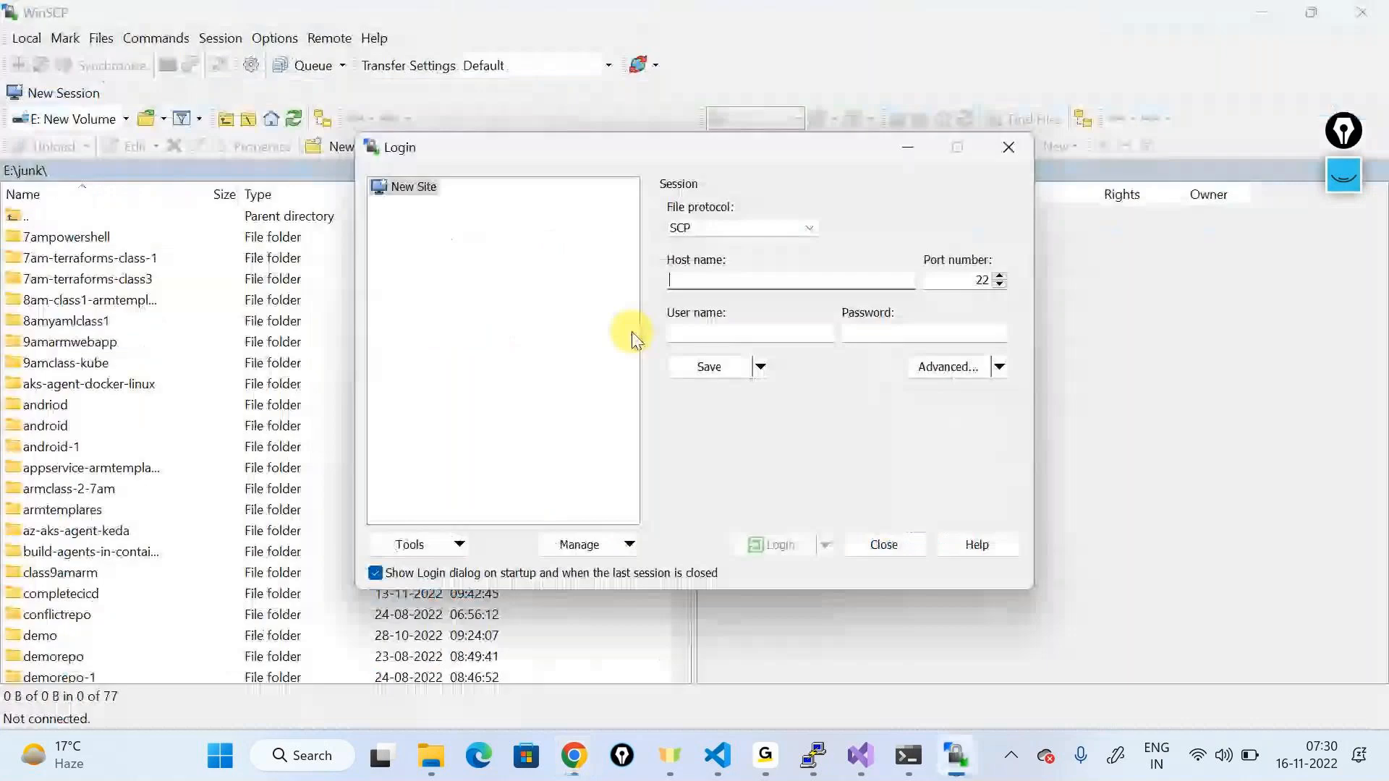
type("20.94.64.247")
Step: Enter the VM's user name and password and log in
left_click(751, 337)
type("testuser")
key("Tab")
type("***********")
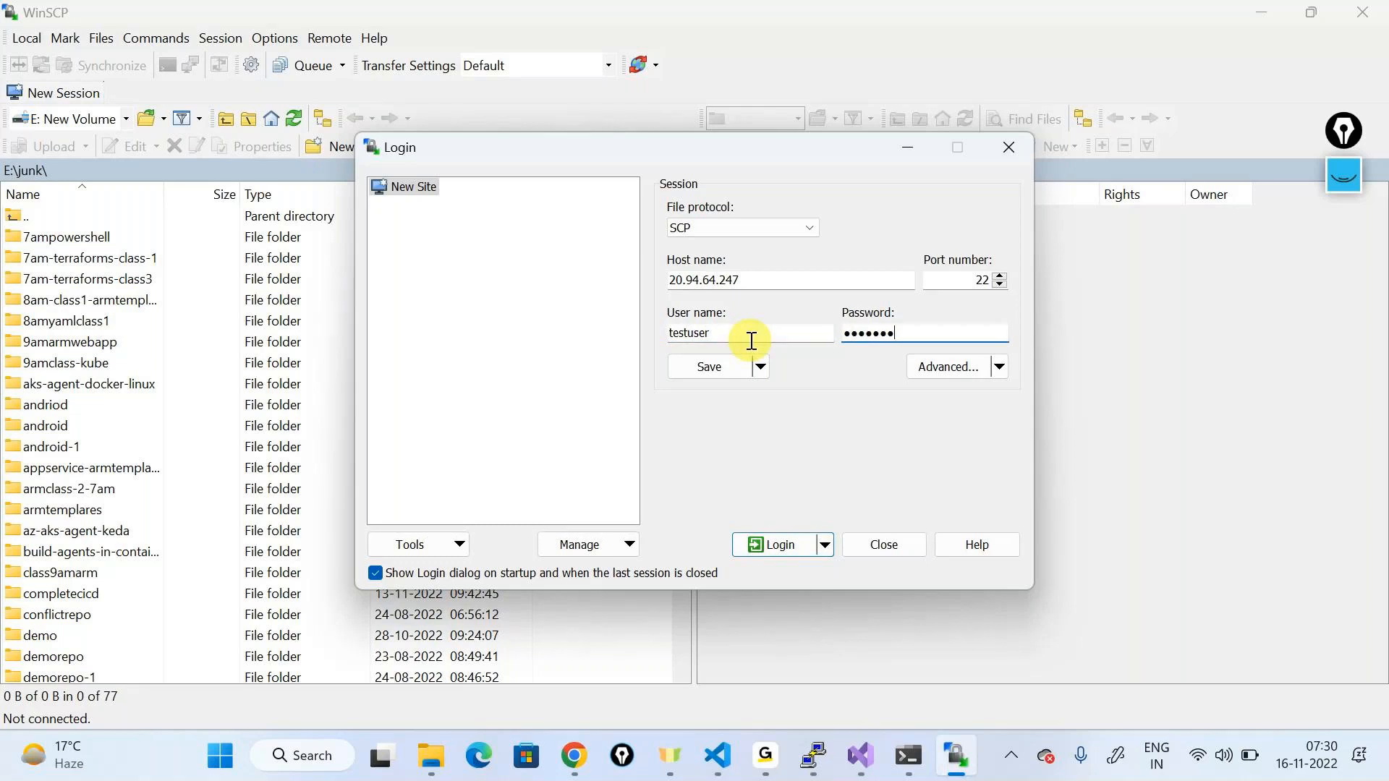
type("*")
key("ctrl+a")
key("BackSpace")
type("************")
key("Return")
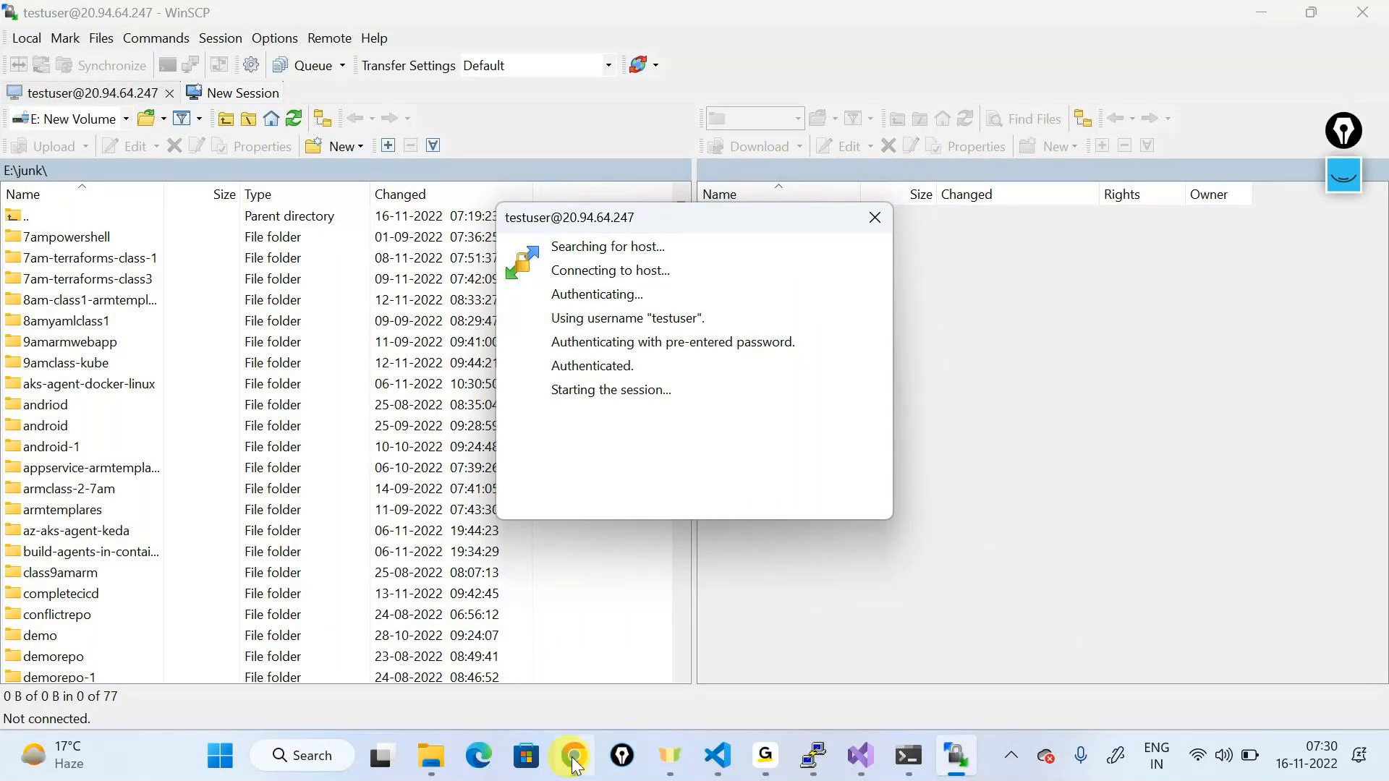
Step: Open the netcoreapp3.1\publish folder and review its 12 files, including web.config
left_click(434, 757)
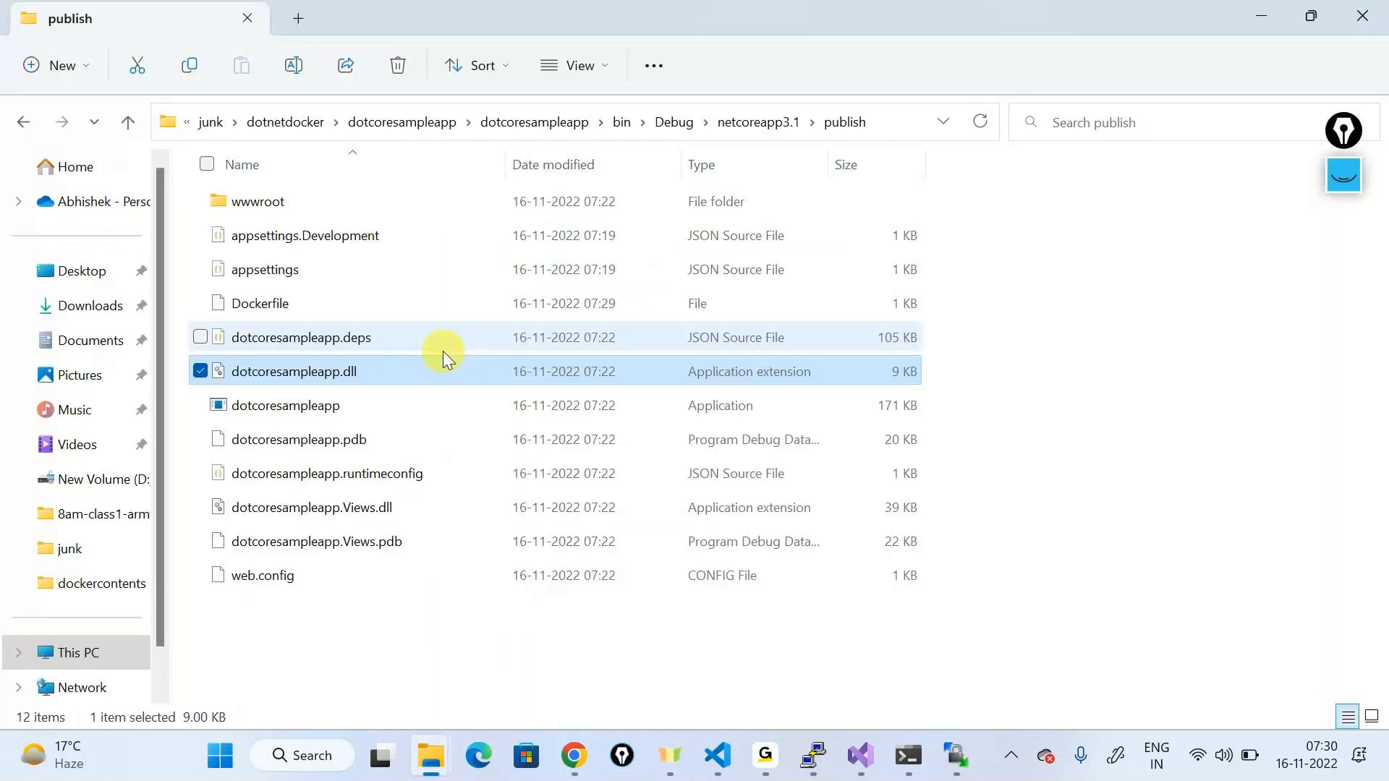
key("alt+Up")
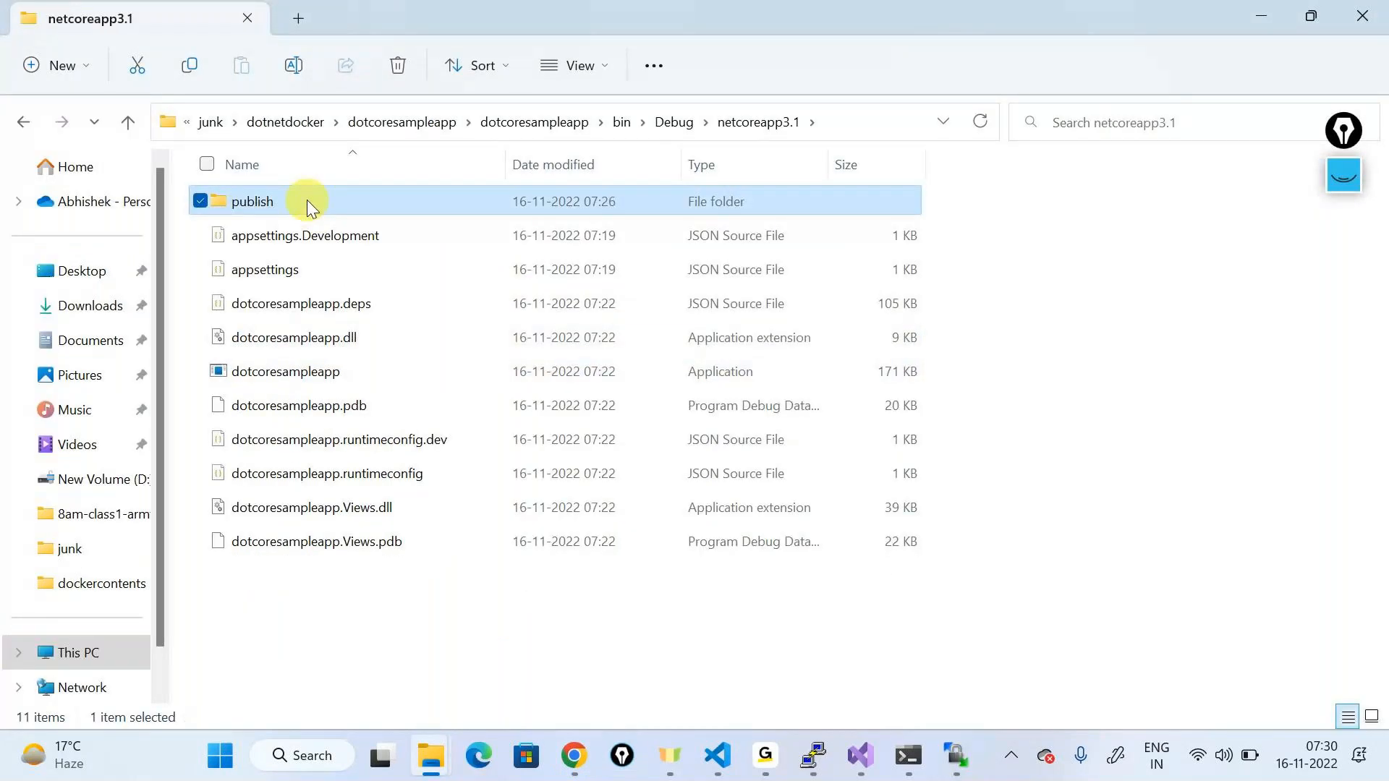
double_click(307, 200)
left_click_drag(327, 649, 332, 199)
left_click(732, 128)
double_click(518, 205)
left_click_drag(432, 623, 302, 177)
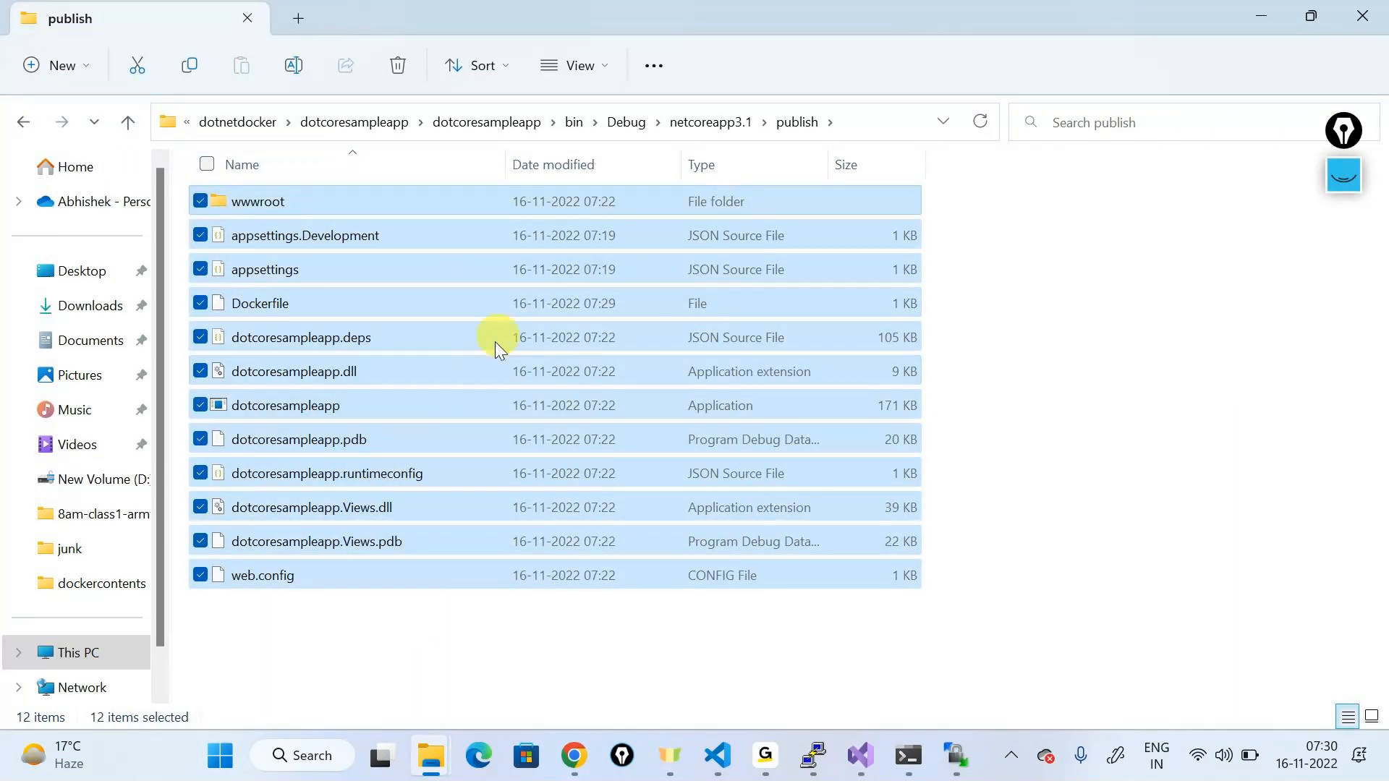
left_click(731, 123)
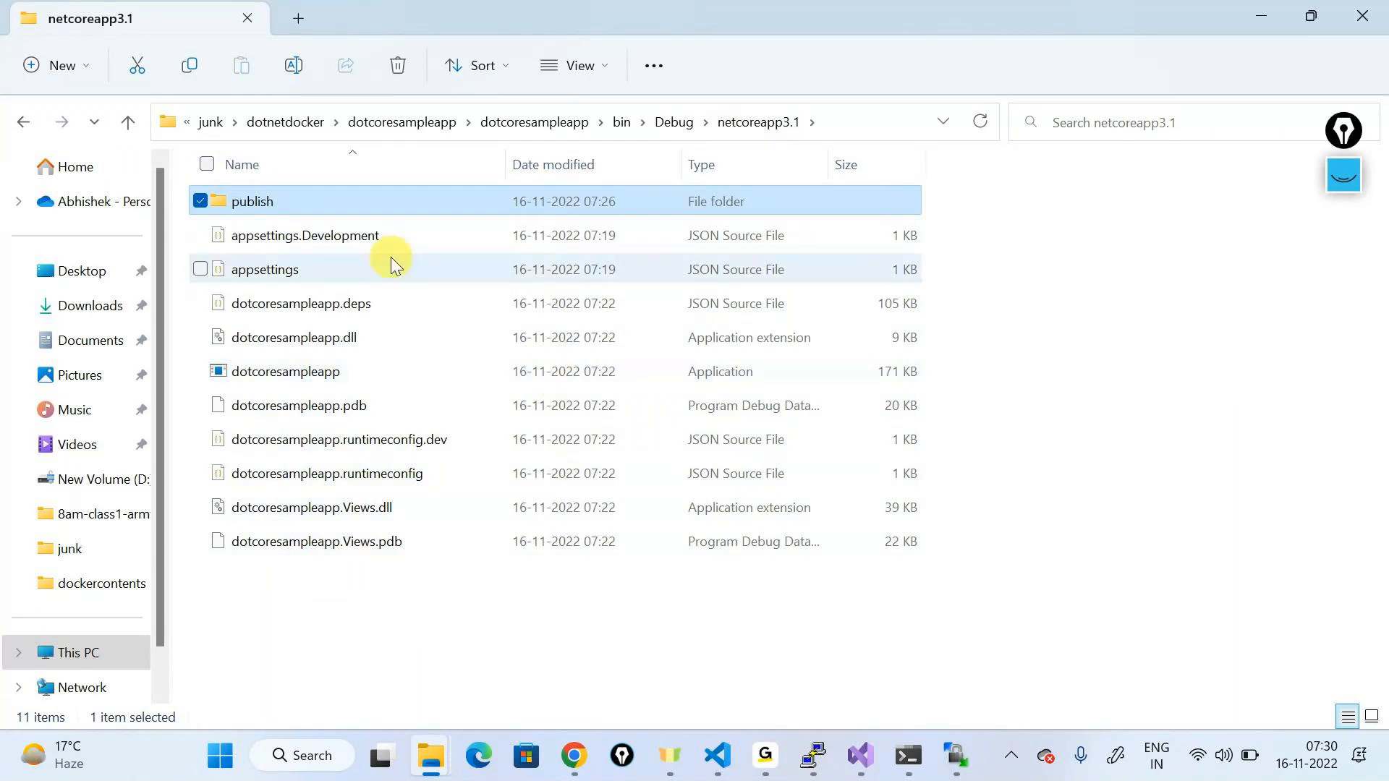
double_click(366, 206)
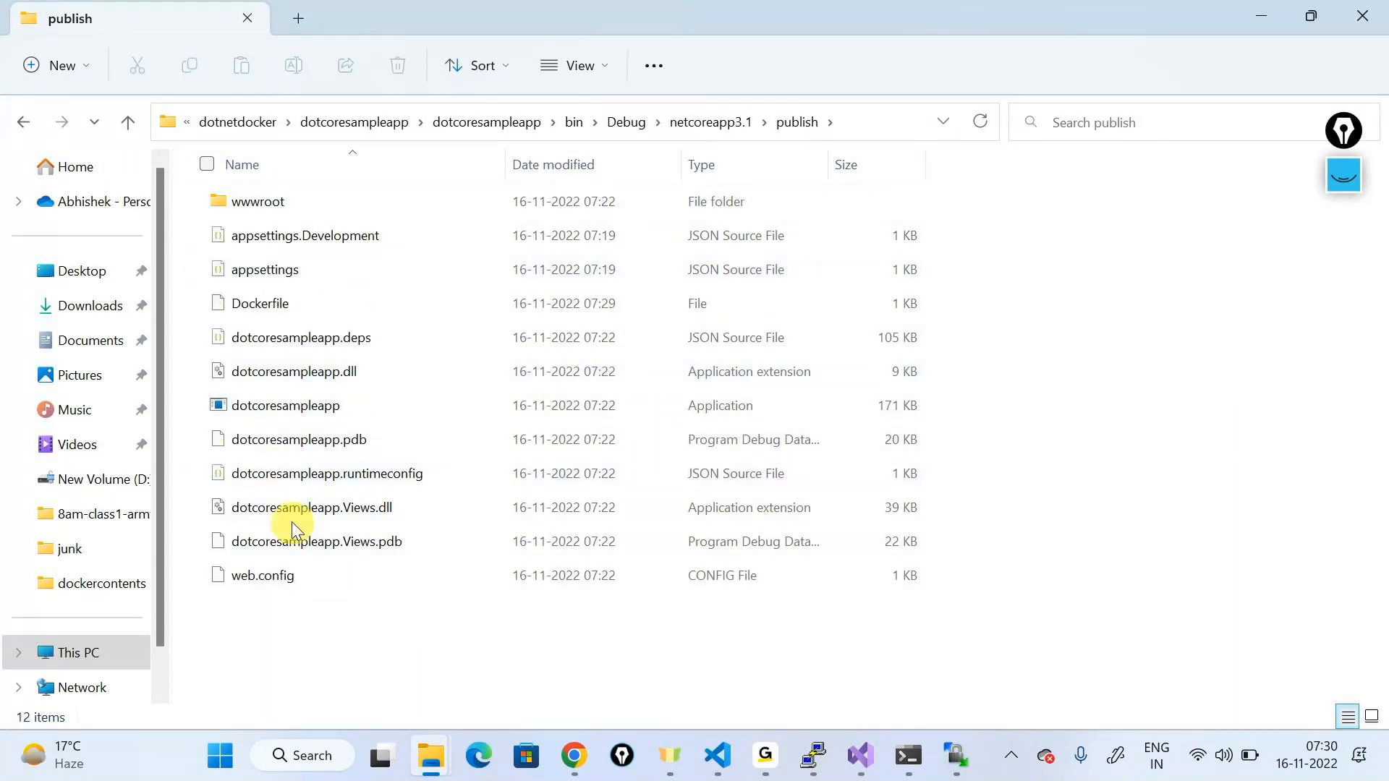
left_click(289, 575)
Step: Check the Dockerfile's ENTRYPOINT running dotnet dotcoresampleapp.dll in VS Code, then minimize it
left_click(716, 756)
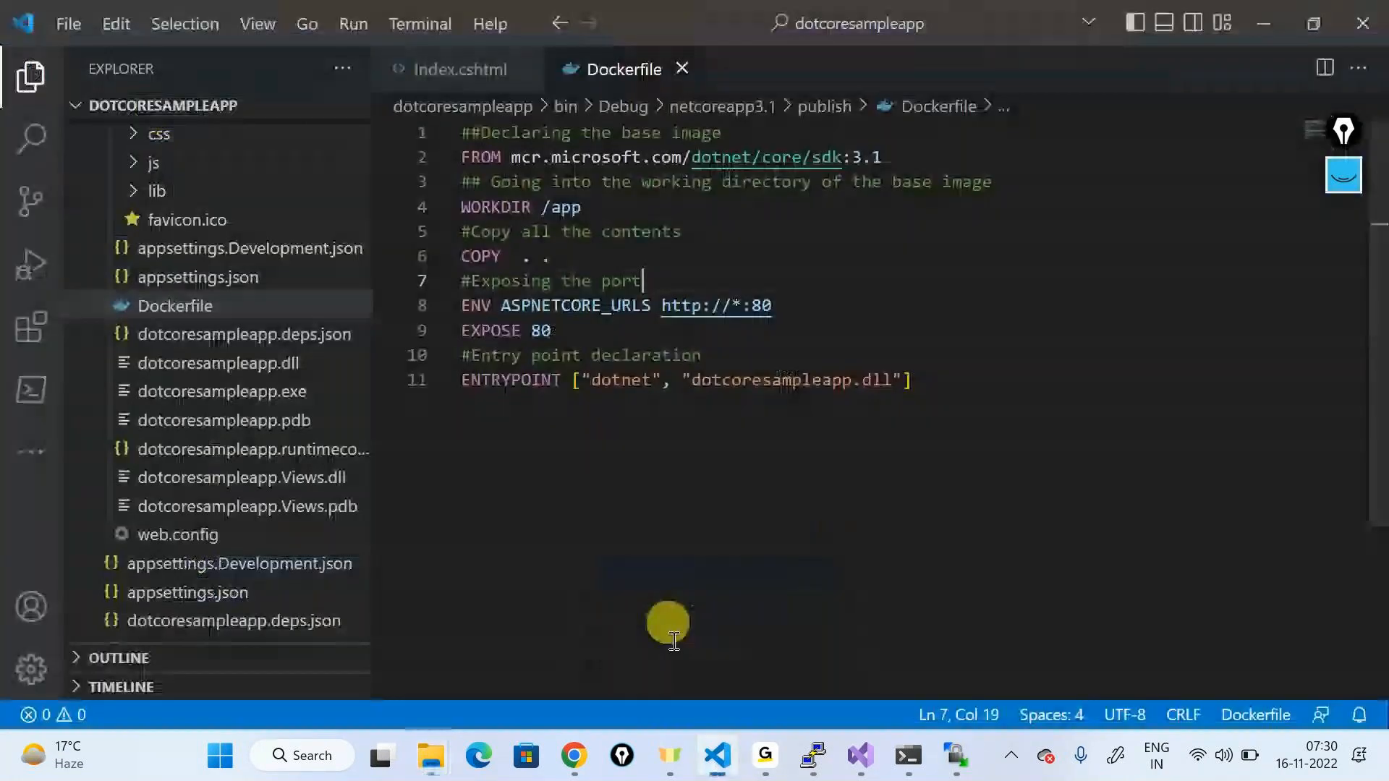
left_click_drag(1145, 480, 621, 66)
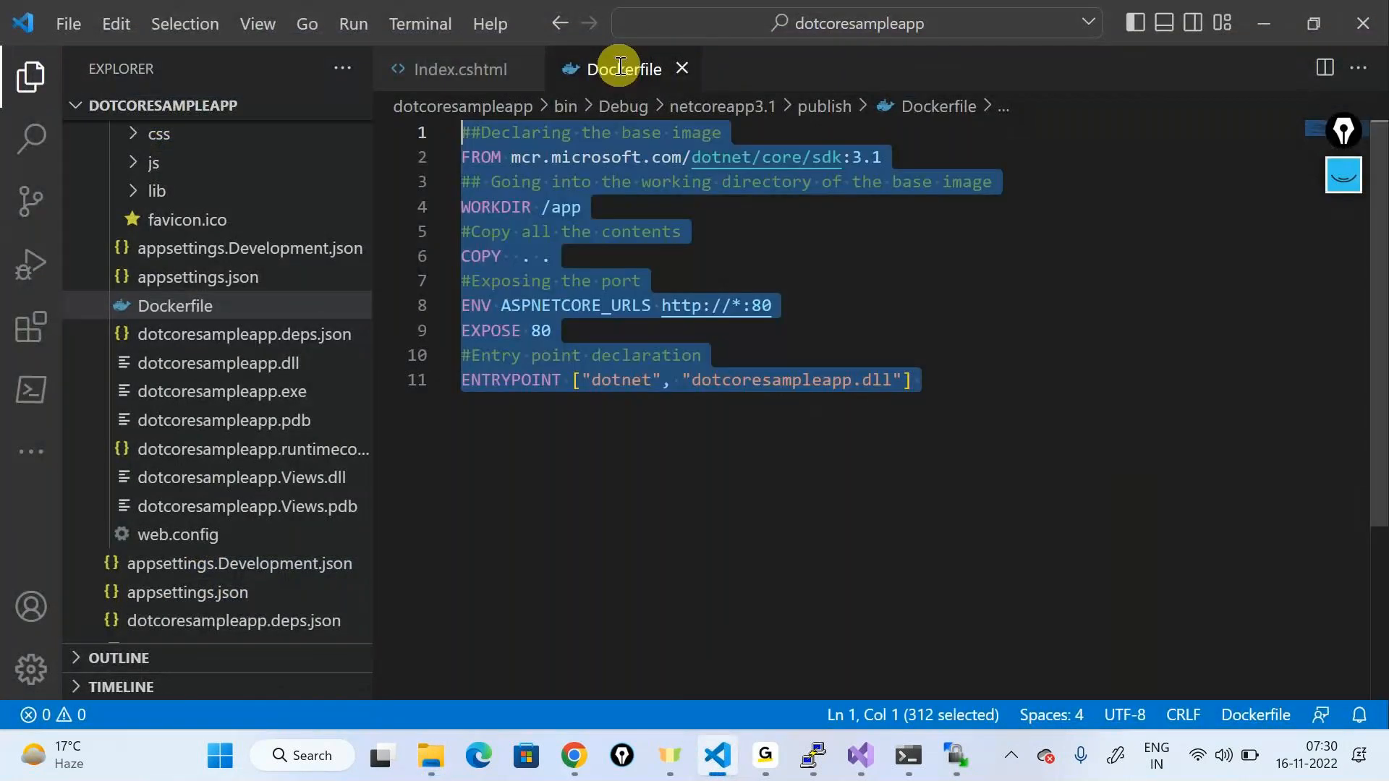
left_click(917, 334)
double_click(828, 379)
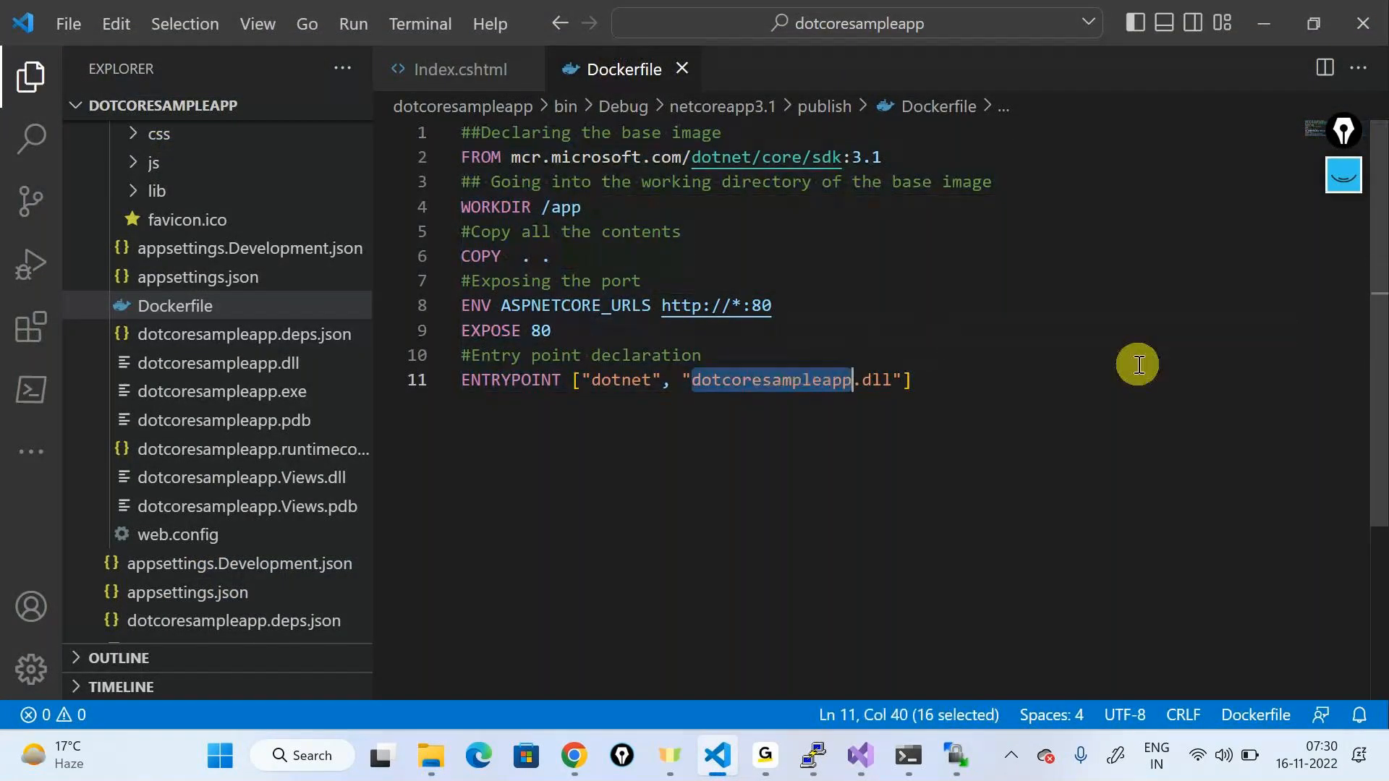
double_click(474, 381)
left_click(30, 76)
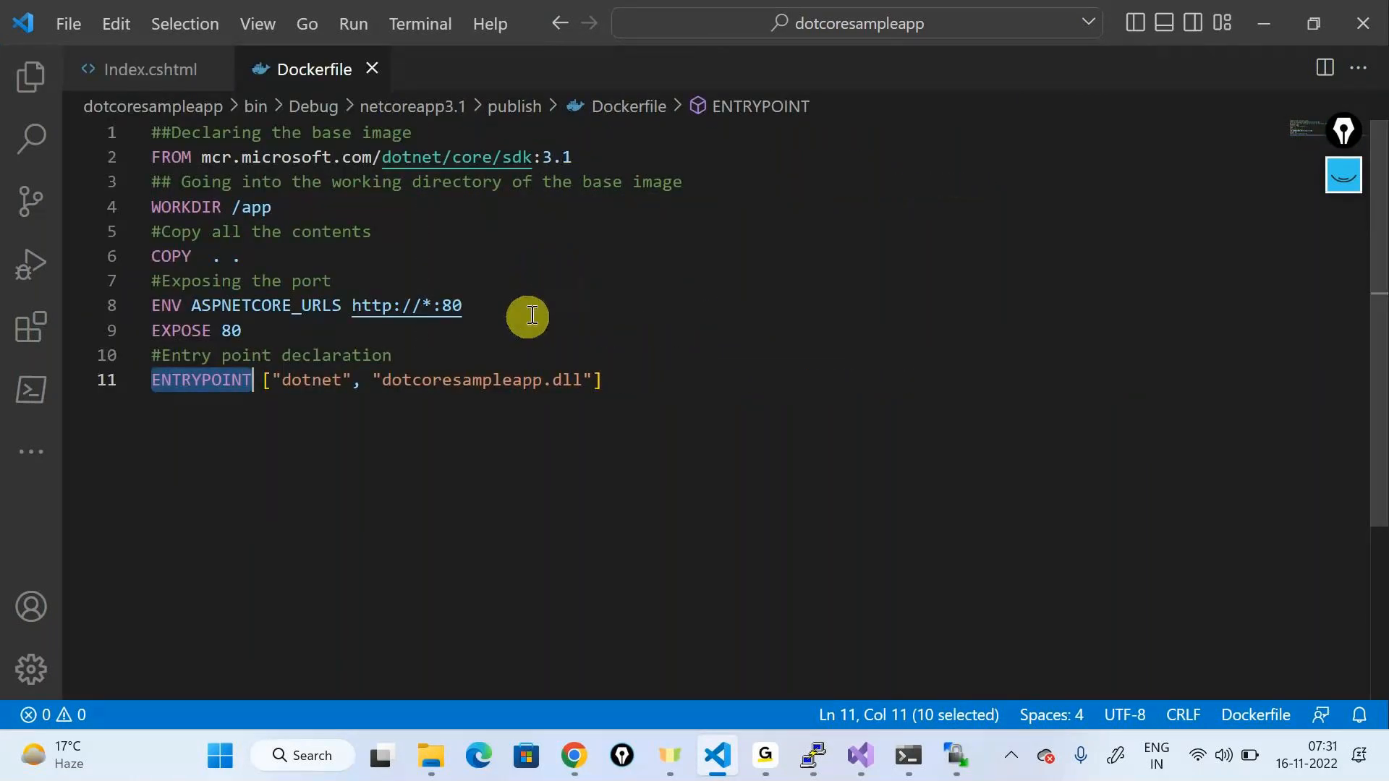
left_click(291, 391)
double_click(300, 391)
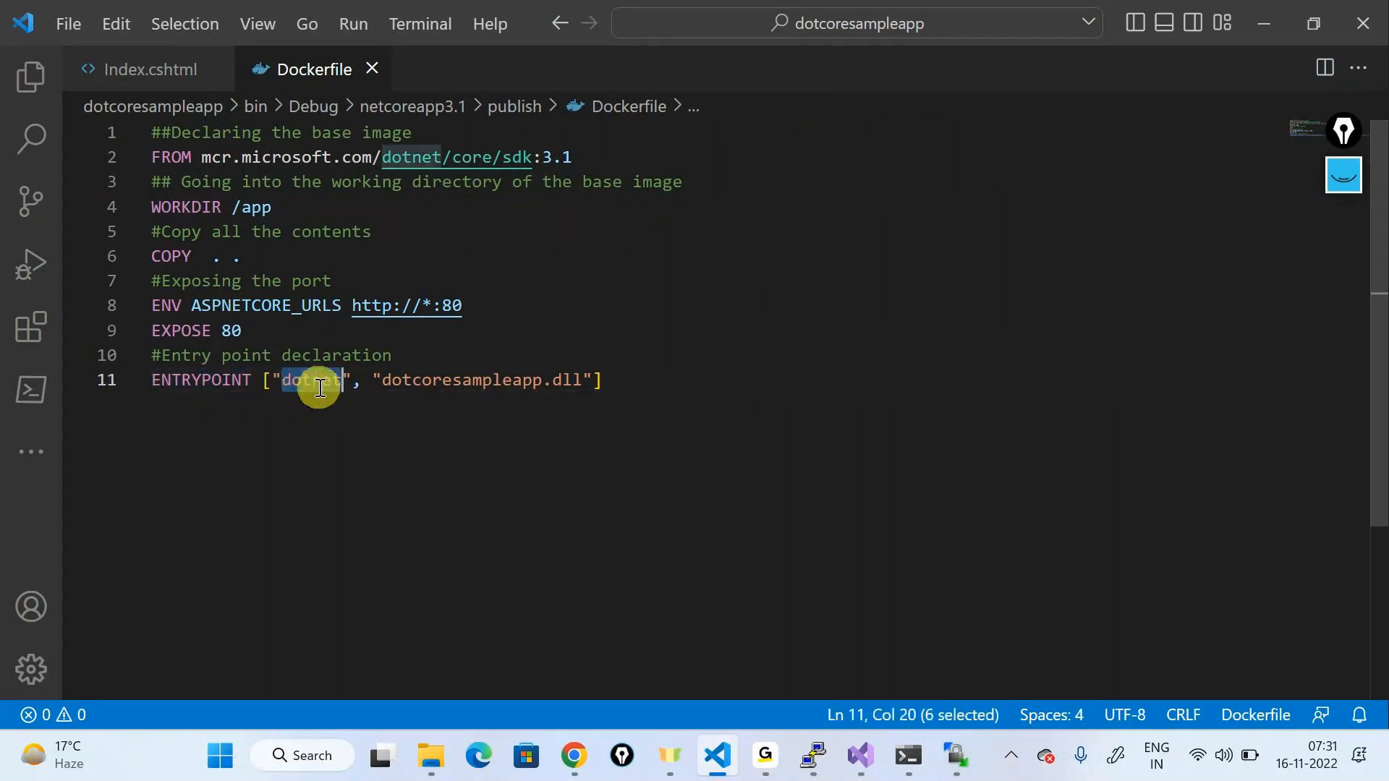
double_click(463, 382)
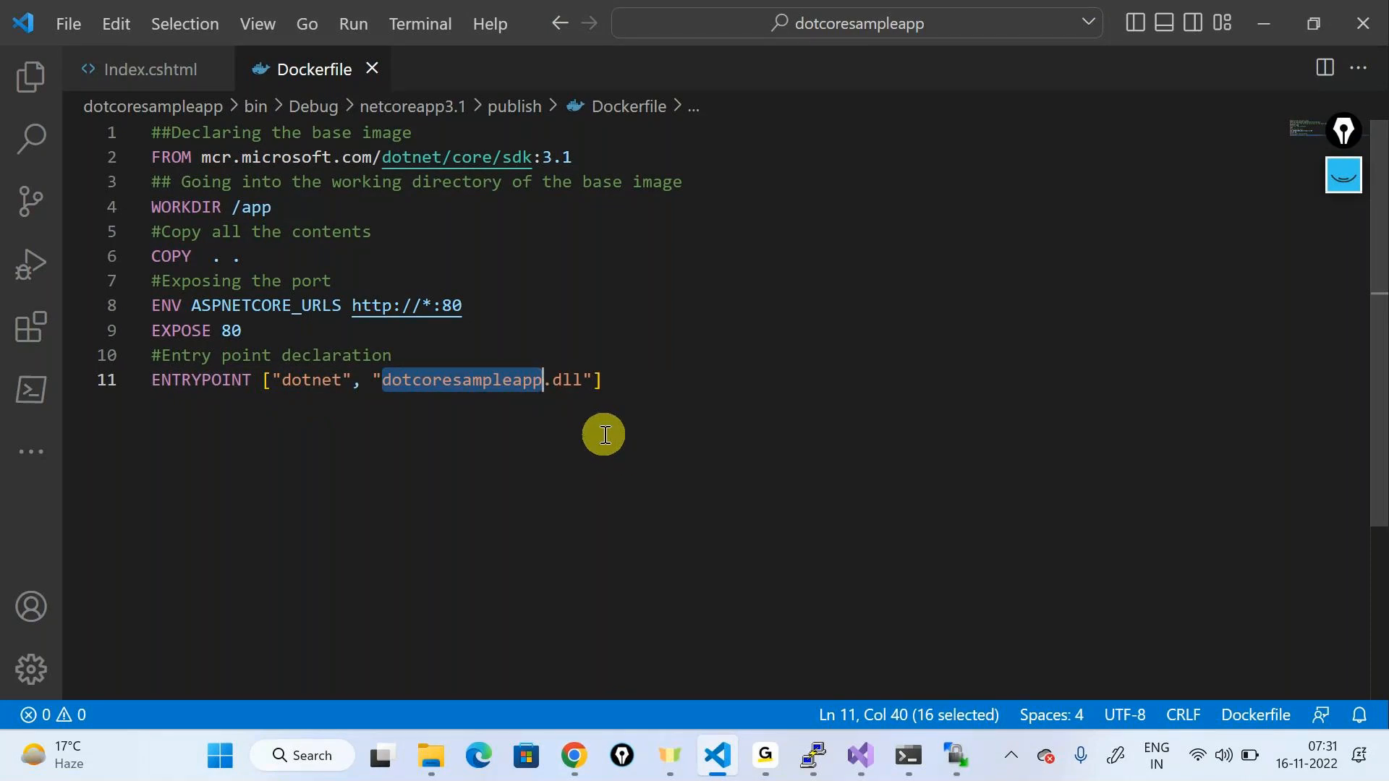
left_click(1262, 23)
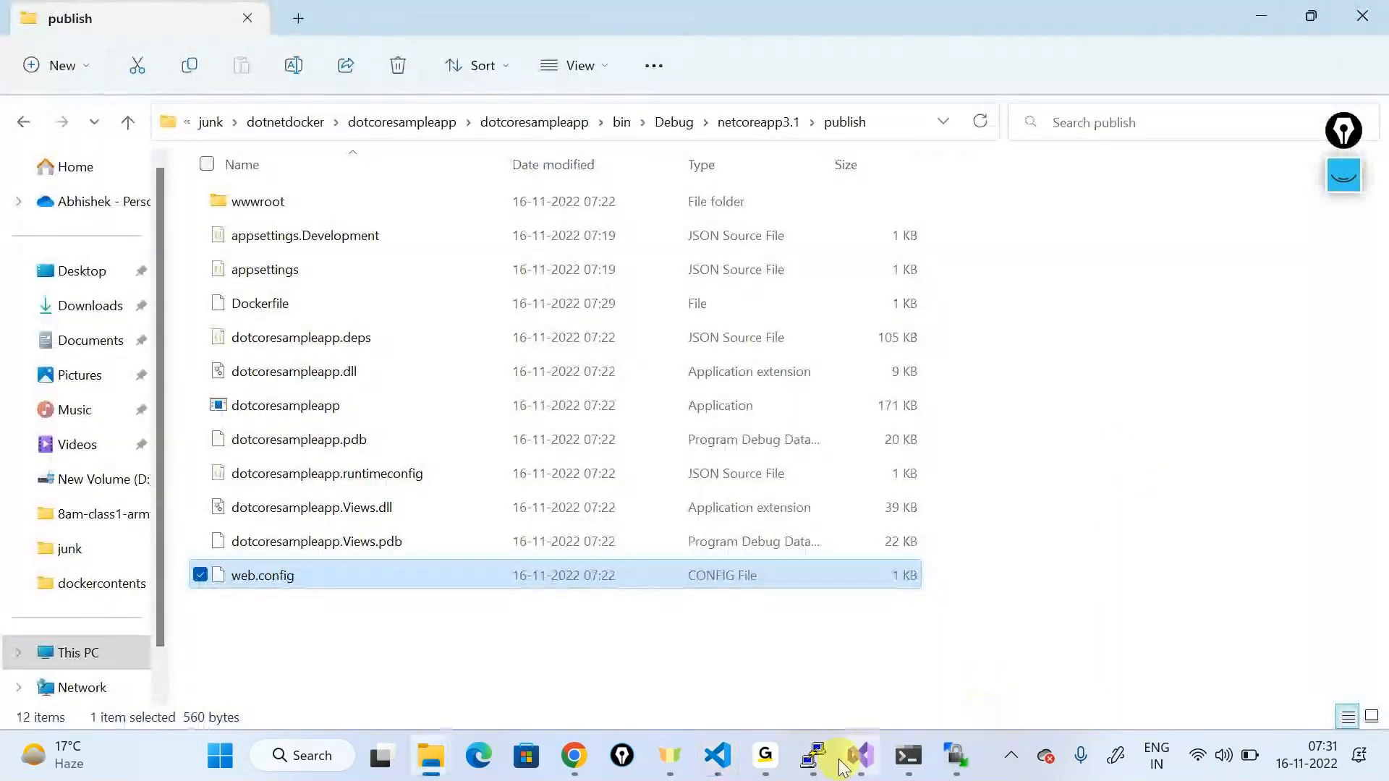
Step: Look over the PuTTY and WinSCP sessions, then return to the publish folder window
left_click(813, 756)
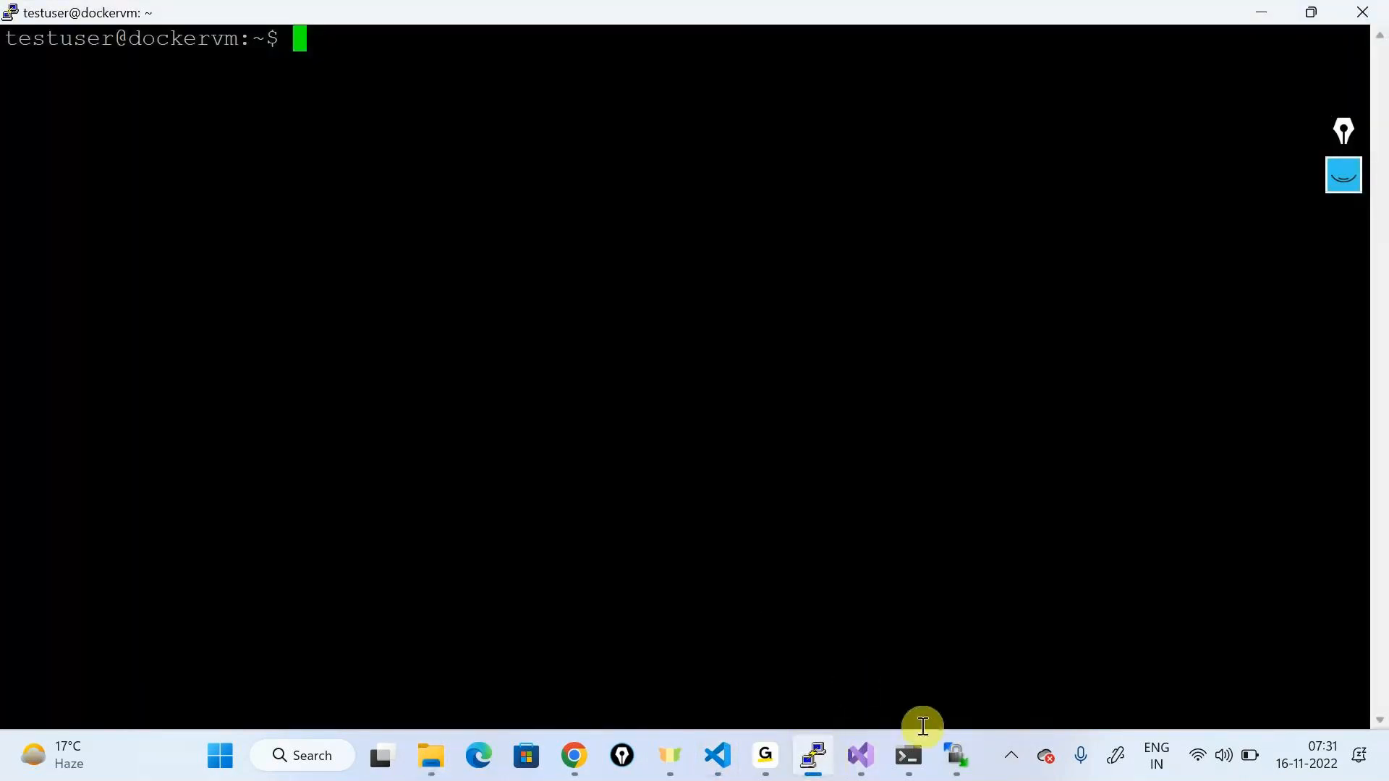
left_click(956, 755)
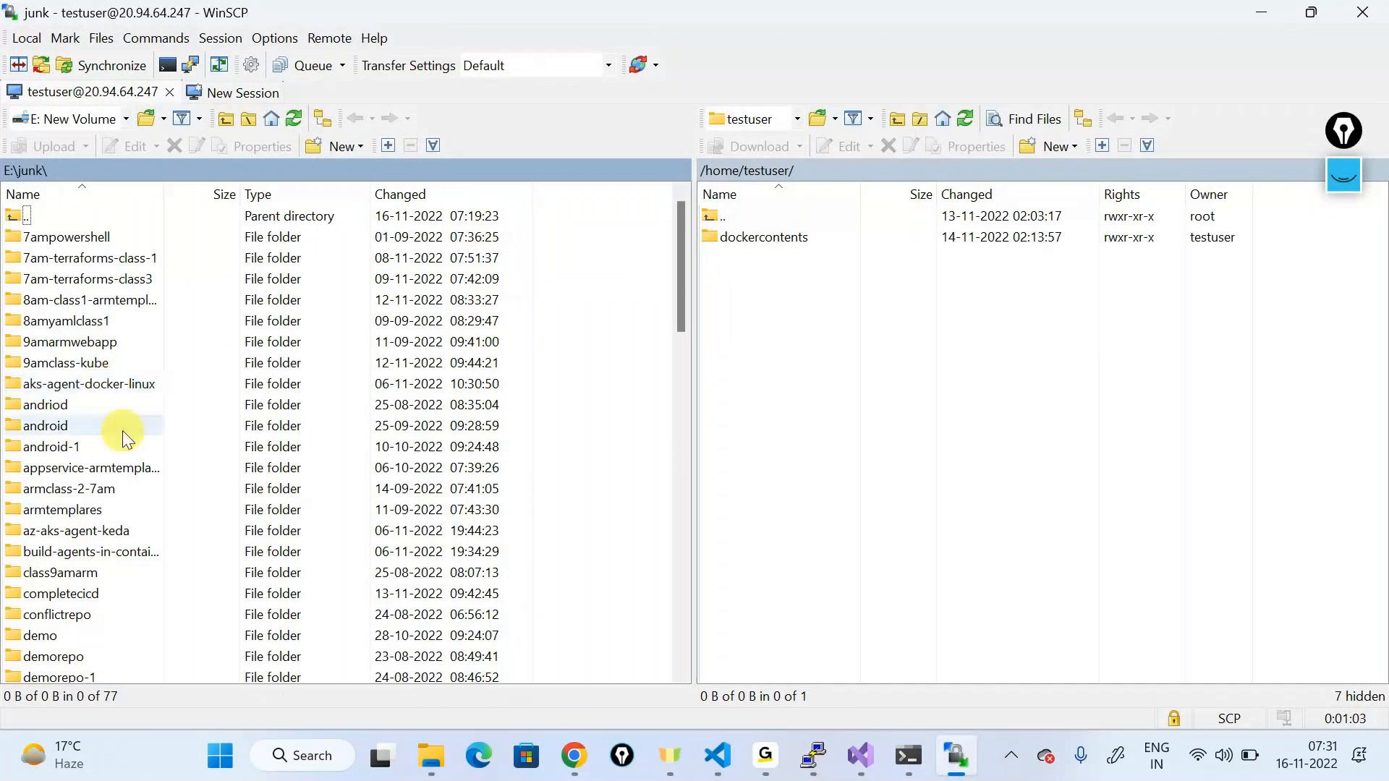
left_click(90, 443)
key("d")
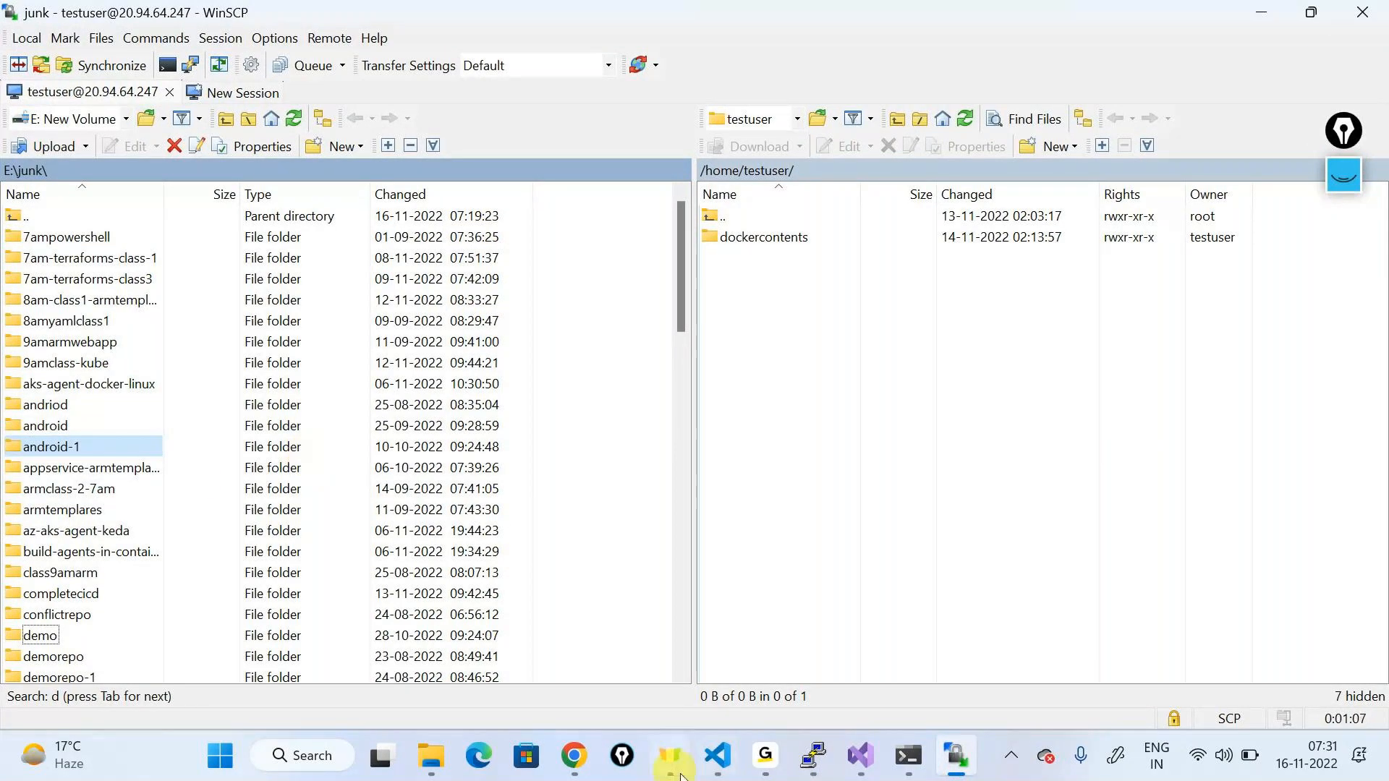
left_click(431, 755)
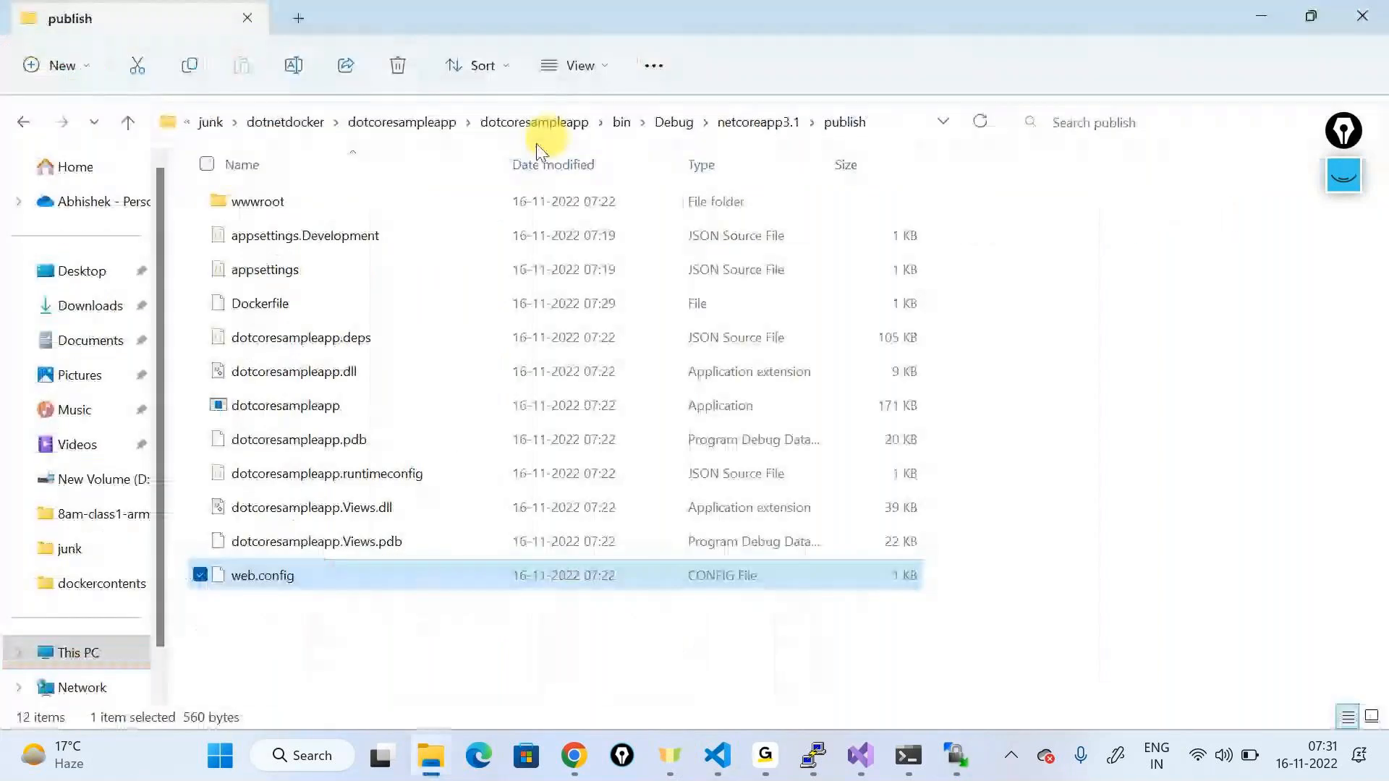
Step: Copy the netcoreapp3.1 folder path and open it as WinSCP's local directory
left_click(724, 122)
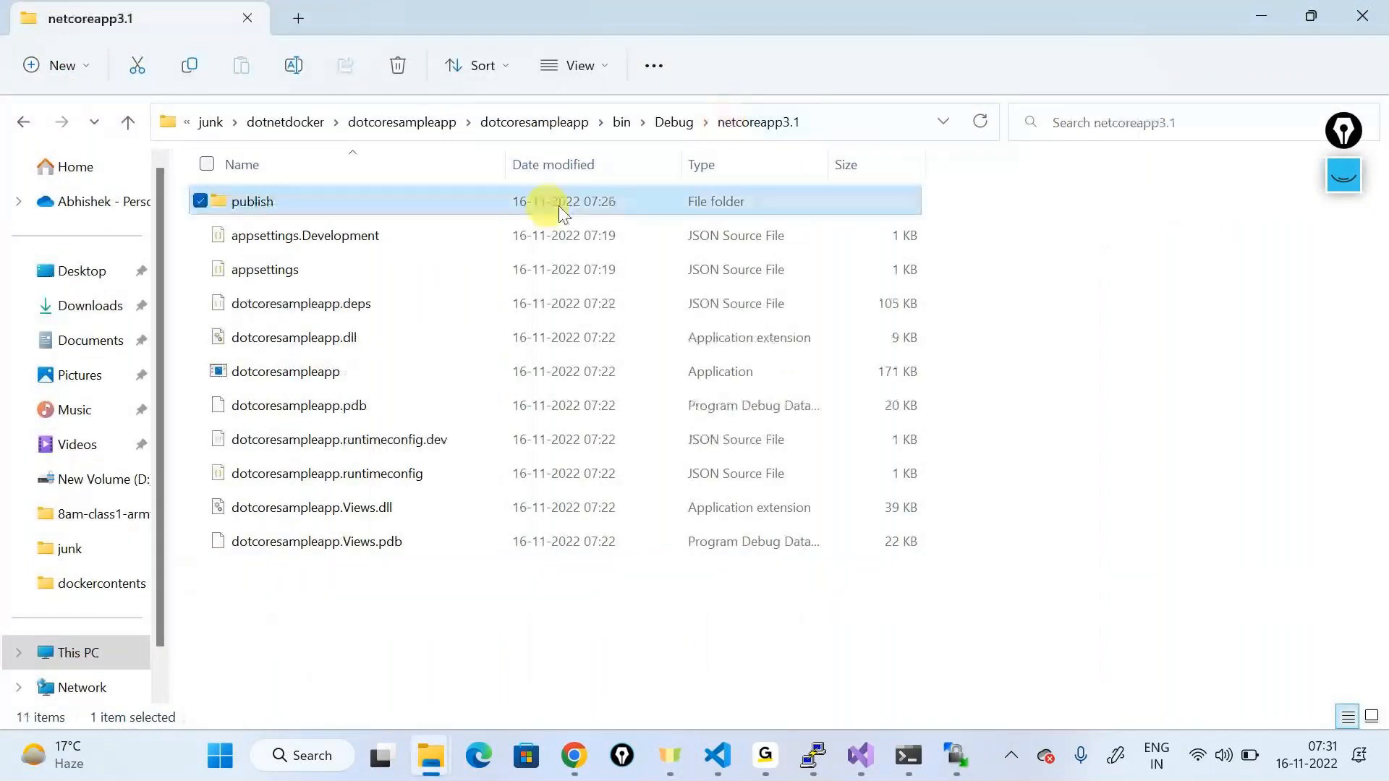
left_click(841, 119)
key("BackSpace")
key("alt+Tab")
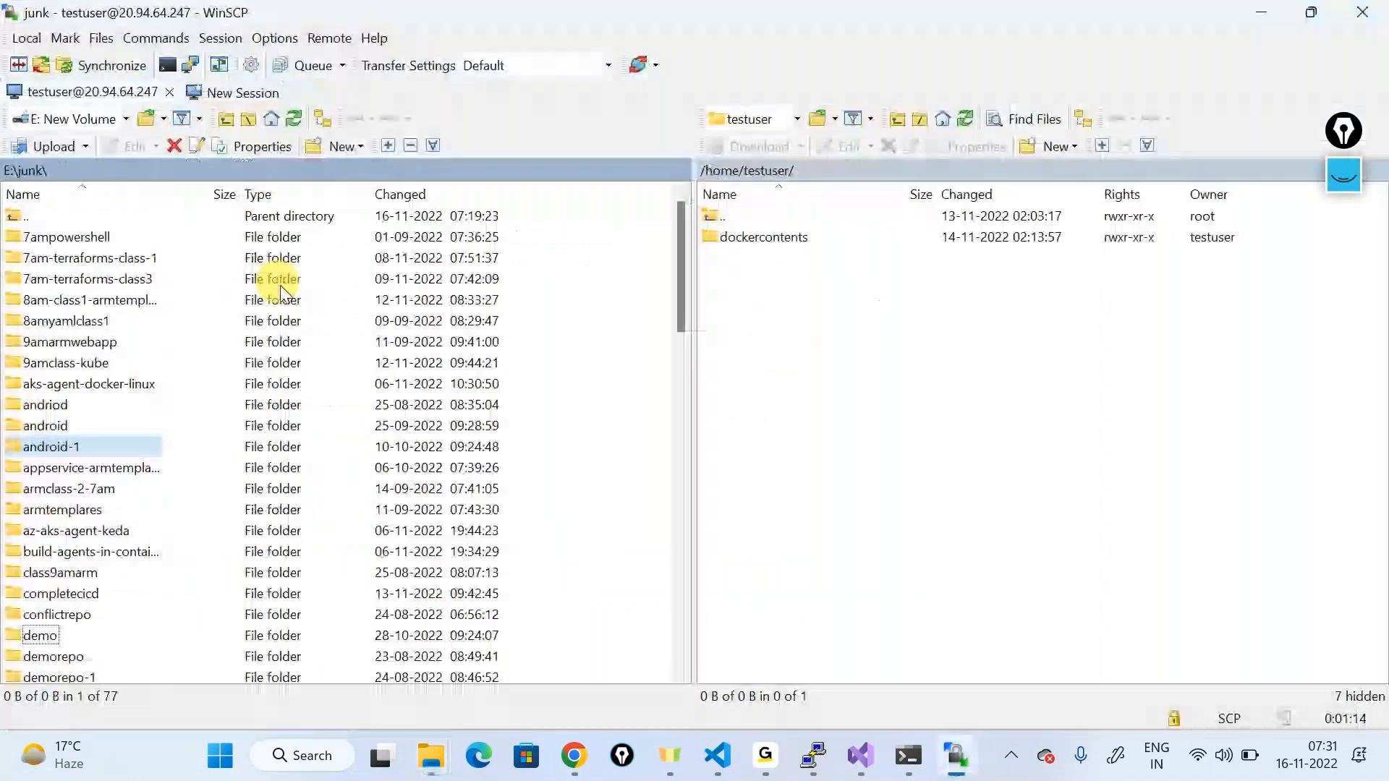
left_click(102, 172)
type("leapp\\dotcoresampleapp\\bin\\Debug\\netcoreapp3.1")
key("Return")
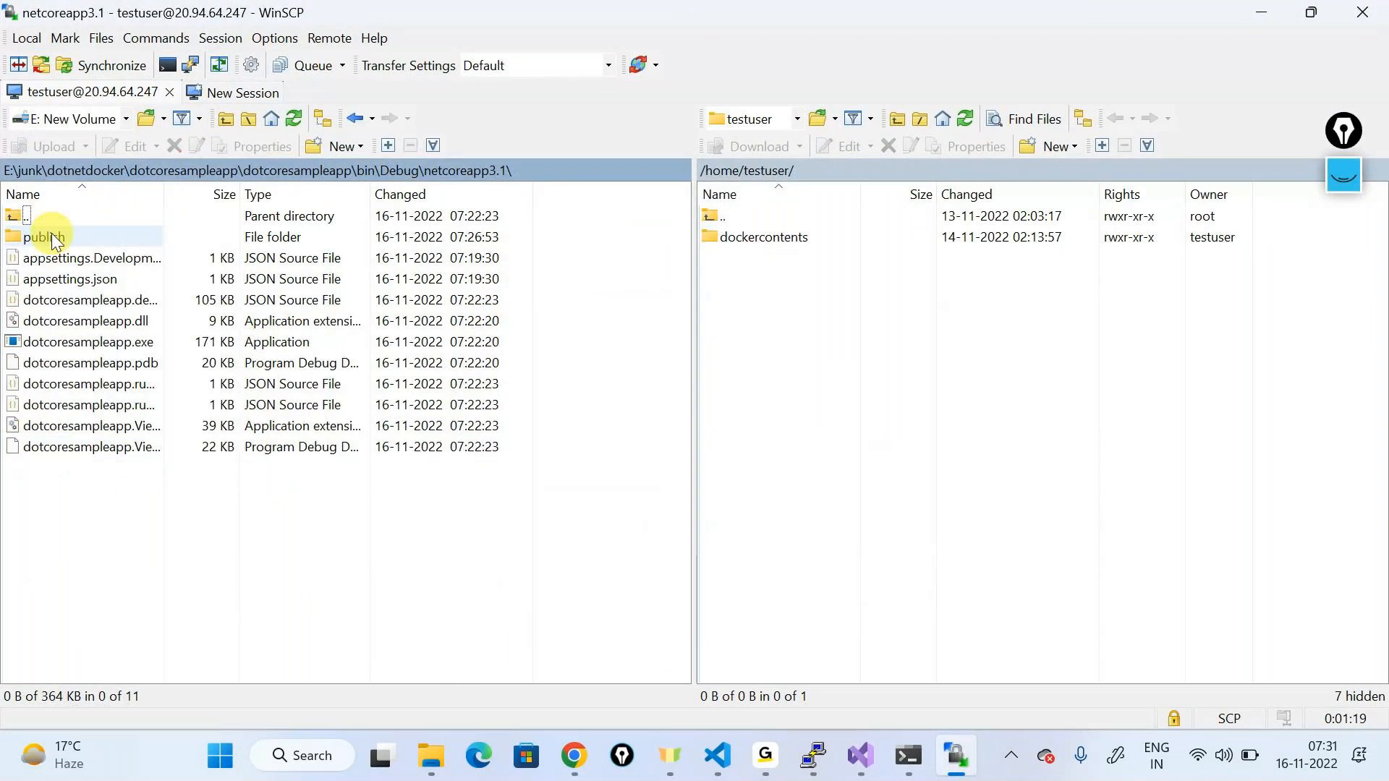
Step: Upload the publish folder to /home/testuser on the Docker VM with F5
left_click(53, 239)
key("F5")
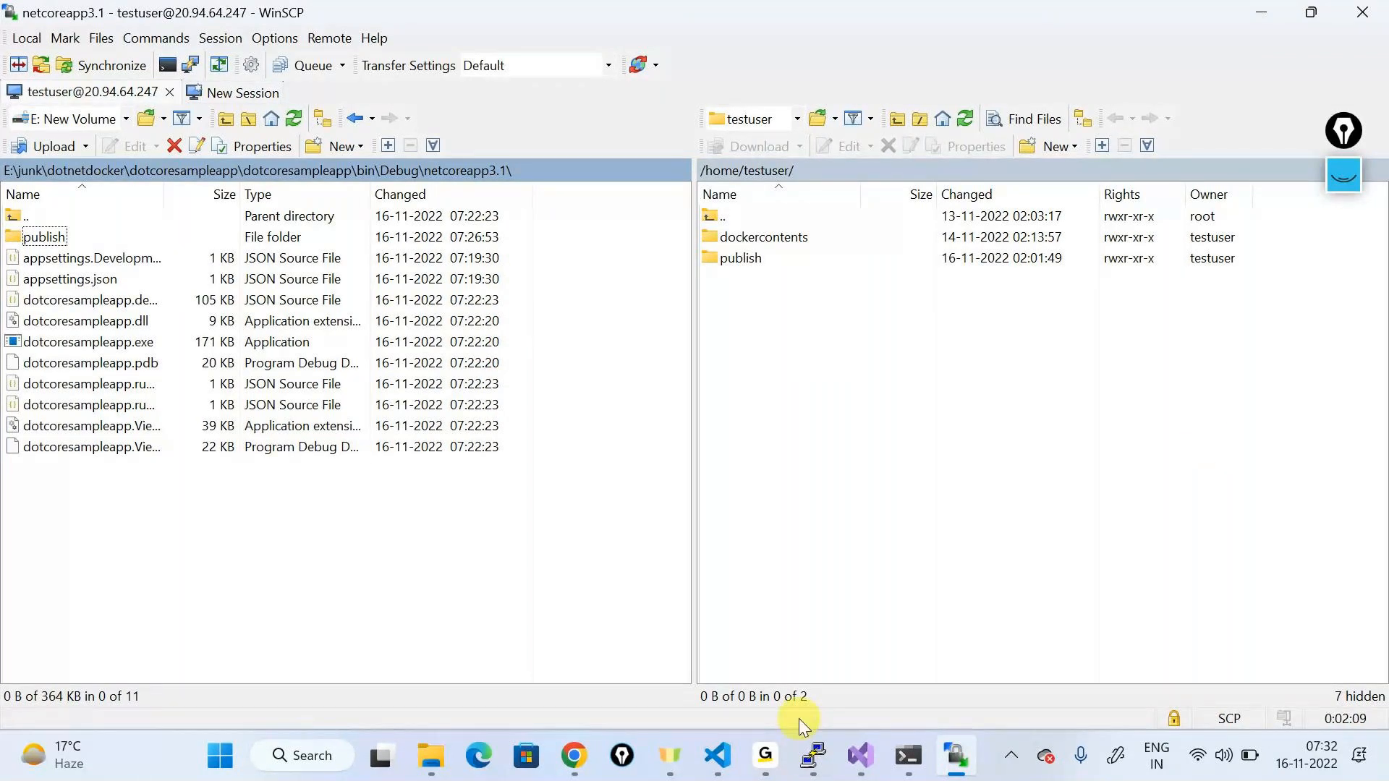
left_click(813, 755)
Step: Move into the uploaded publish folder and list its files, including the Dockerfile
type("ls")
key("Return")
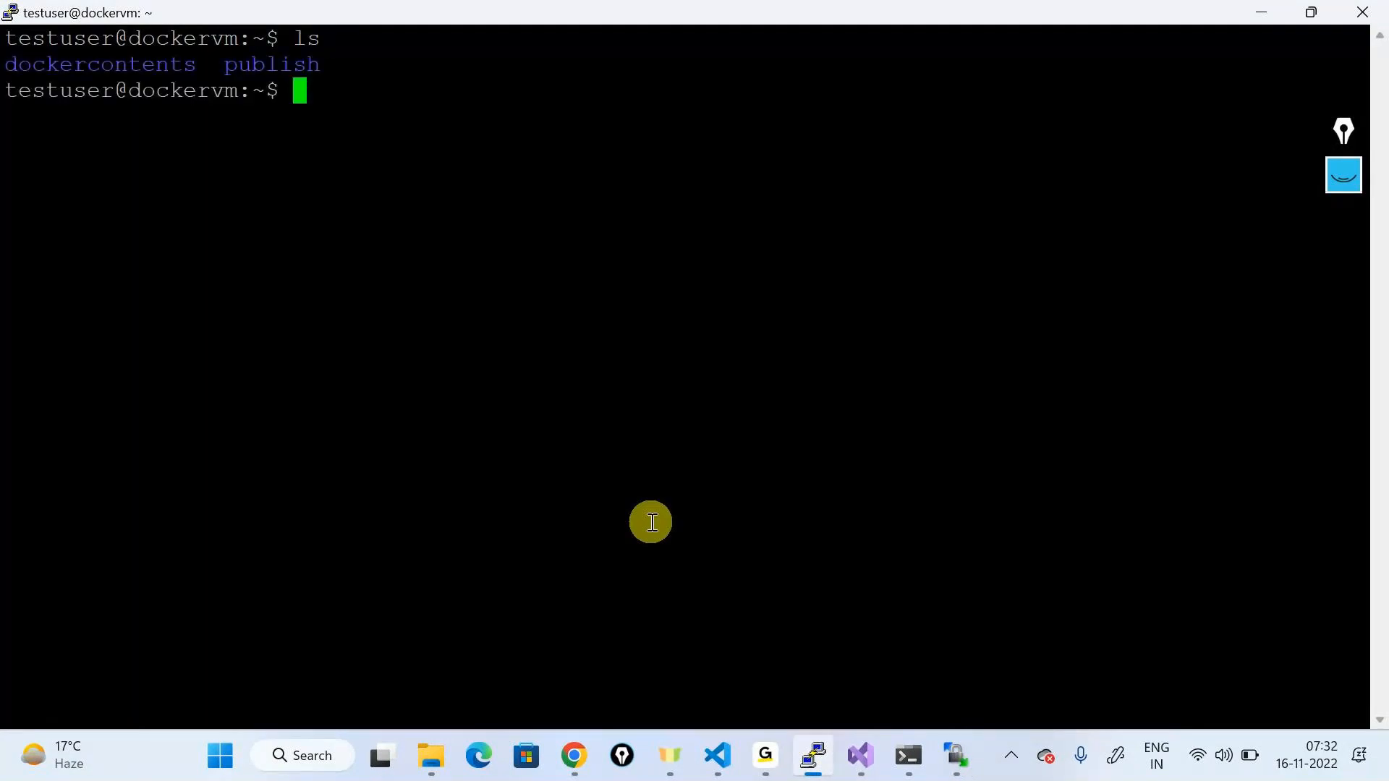
type("cd ")
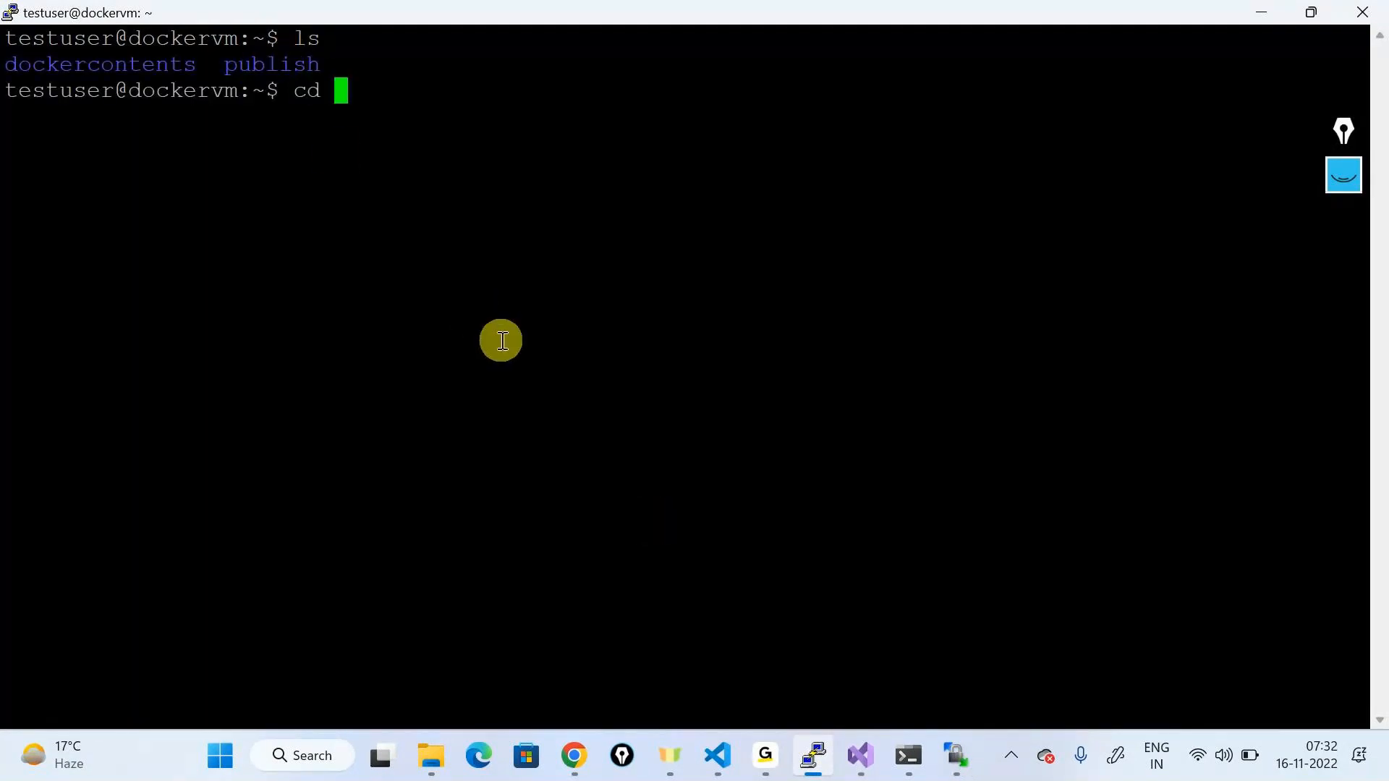
type("publish")
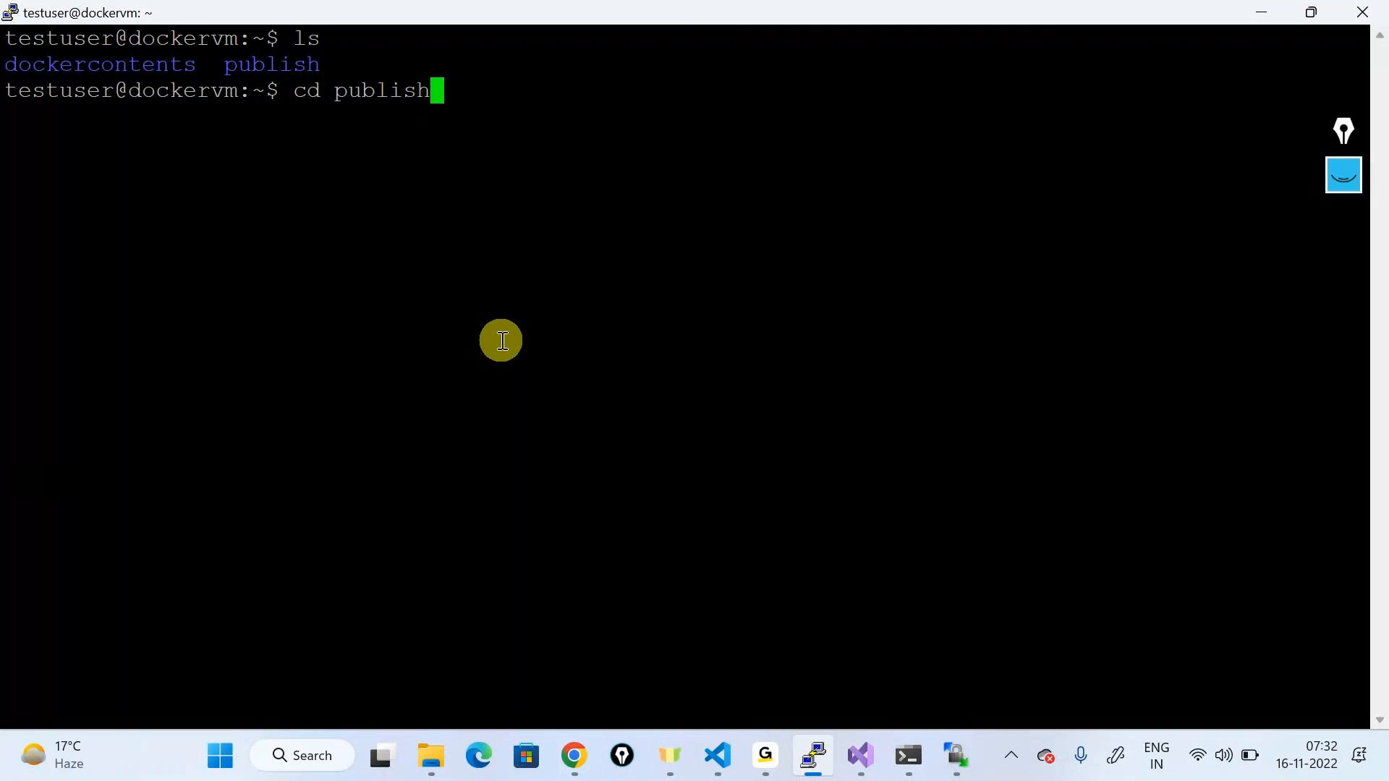
key("Return")
type("ls")
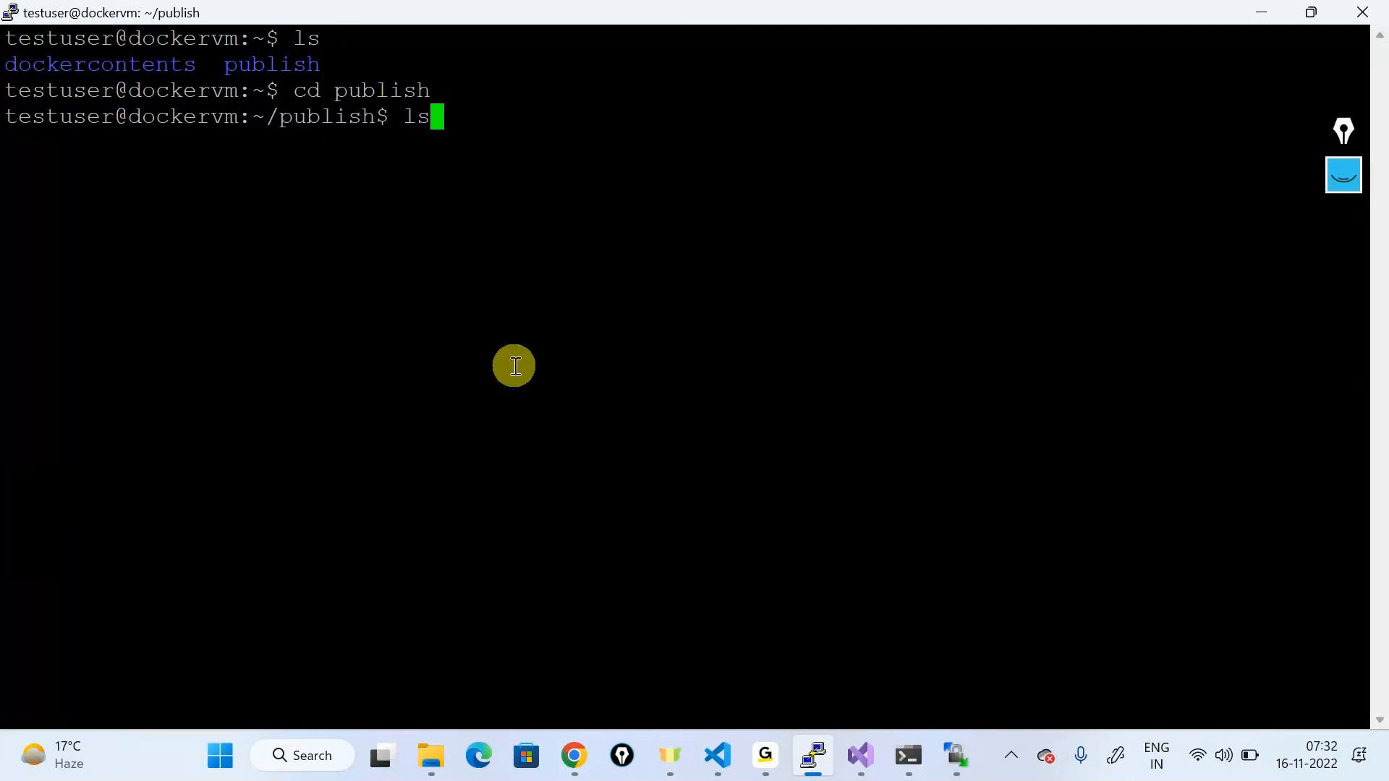
key("Return")
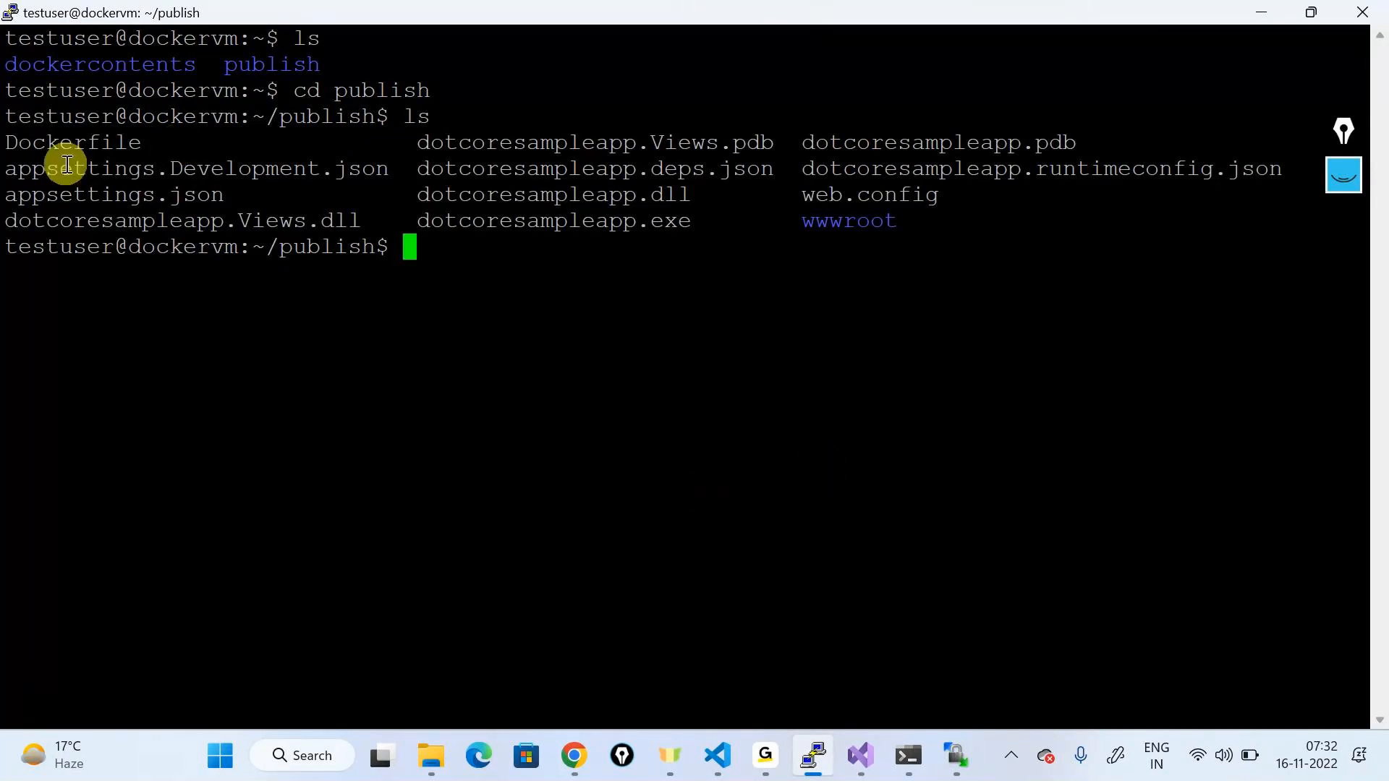
double_click(43, 142)
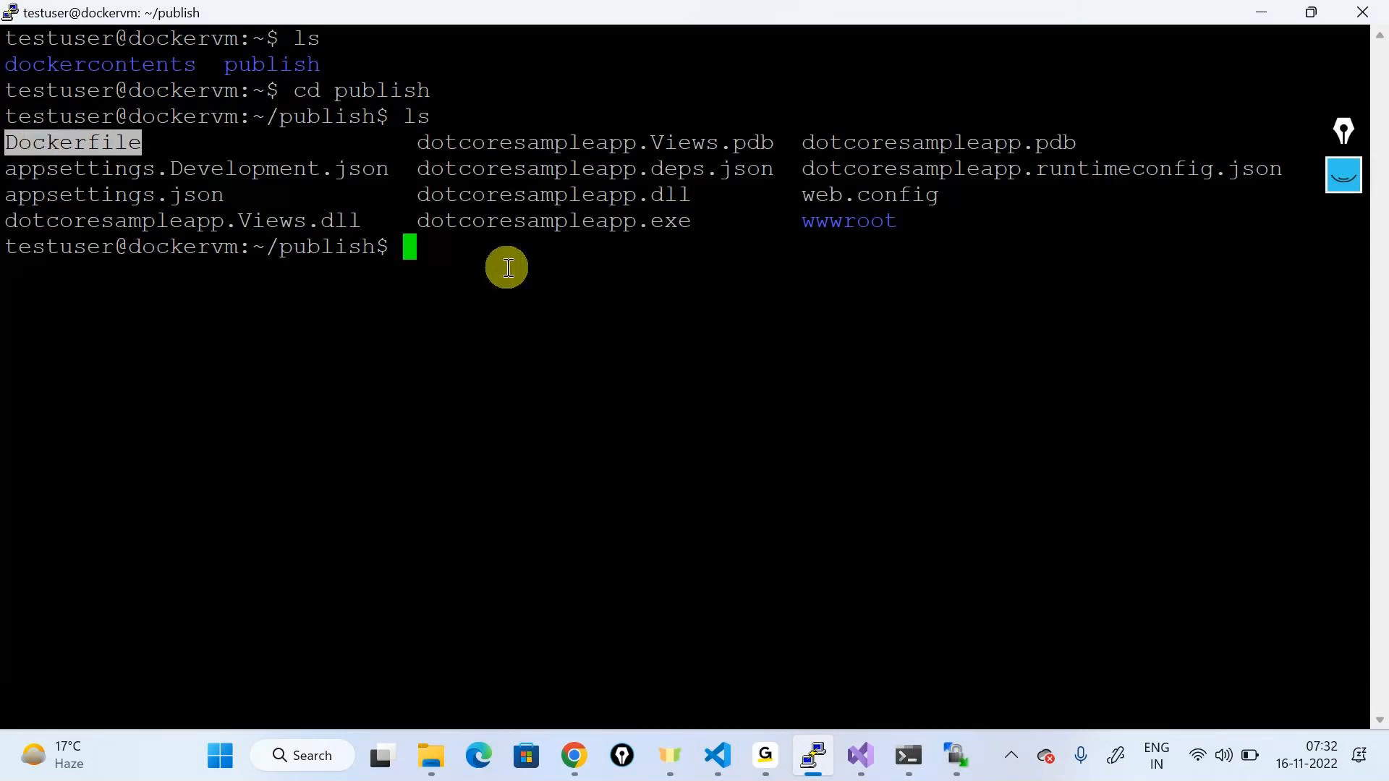
left_click(403, 245)
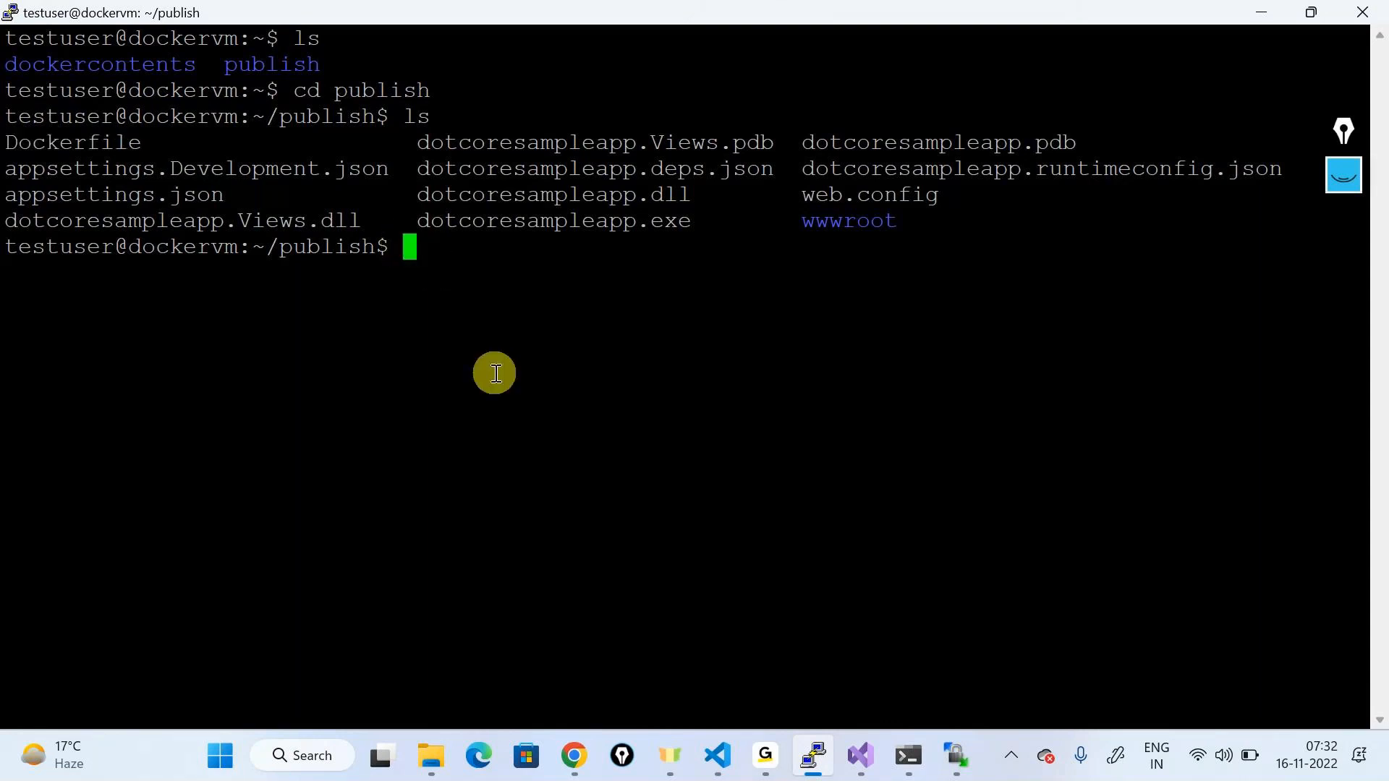
Step: Run sudo docker build -t dotnetimage . and confirm all 6 build steps complete
type("sudo docker ")
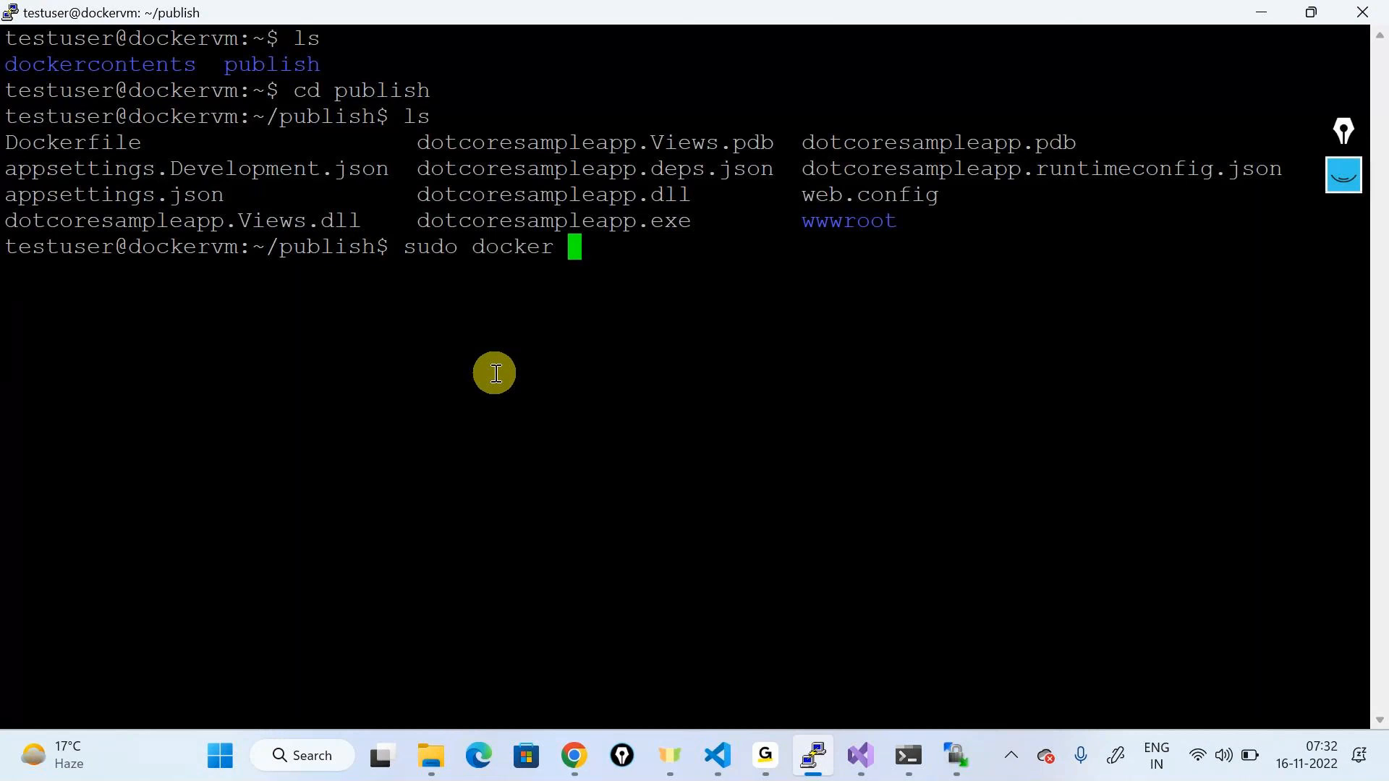
type("build -t ")
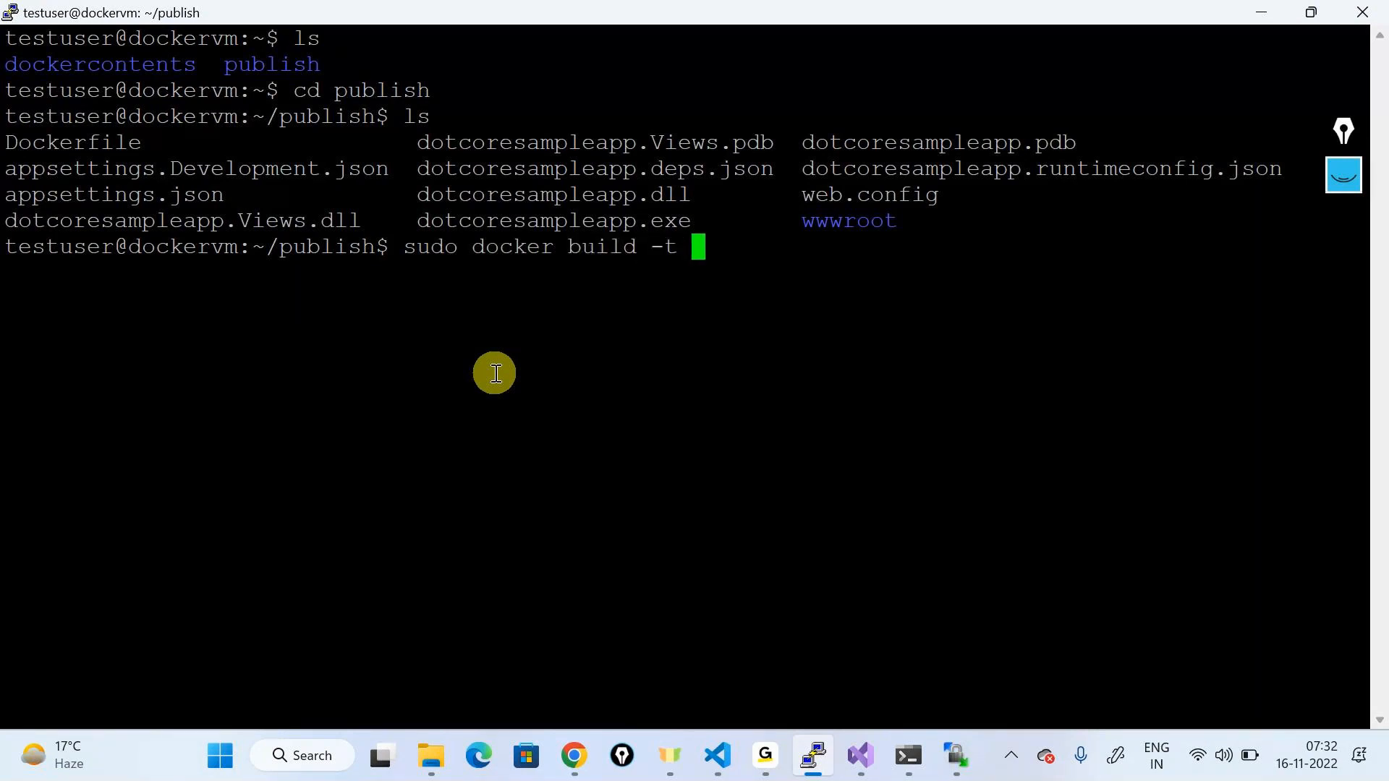
type("dotnetimage .")
key("Return")
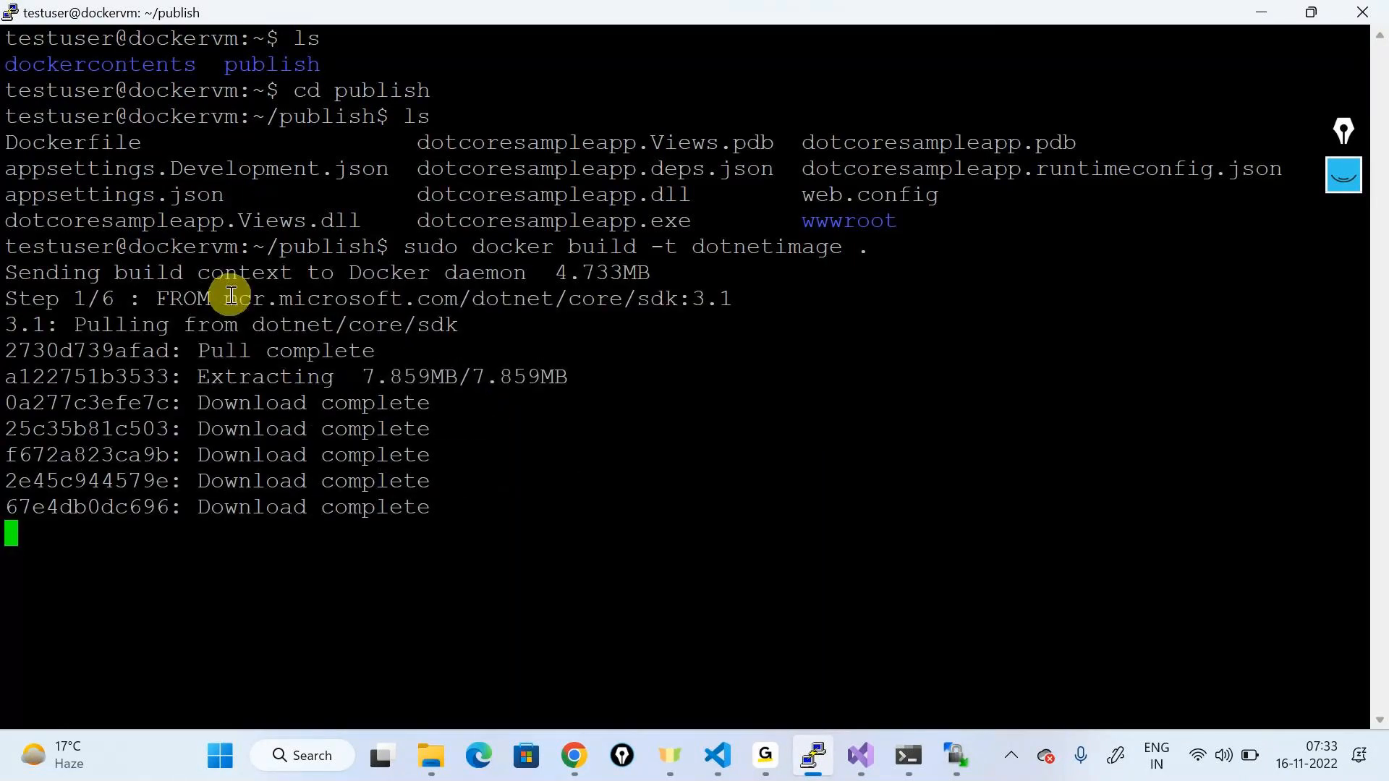
left_click_drag(230, 303, 744, 301)
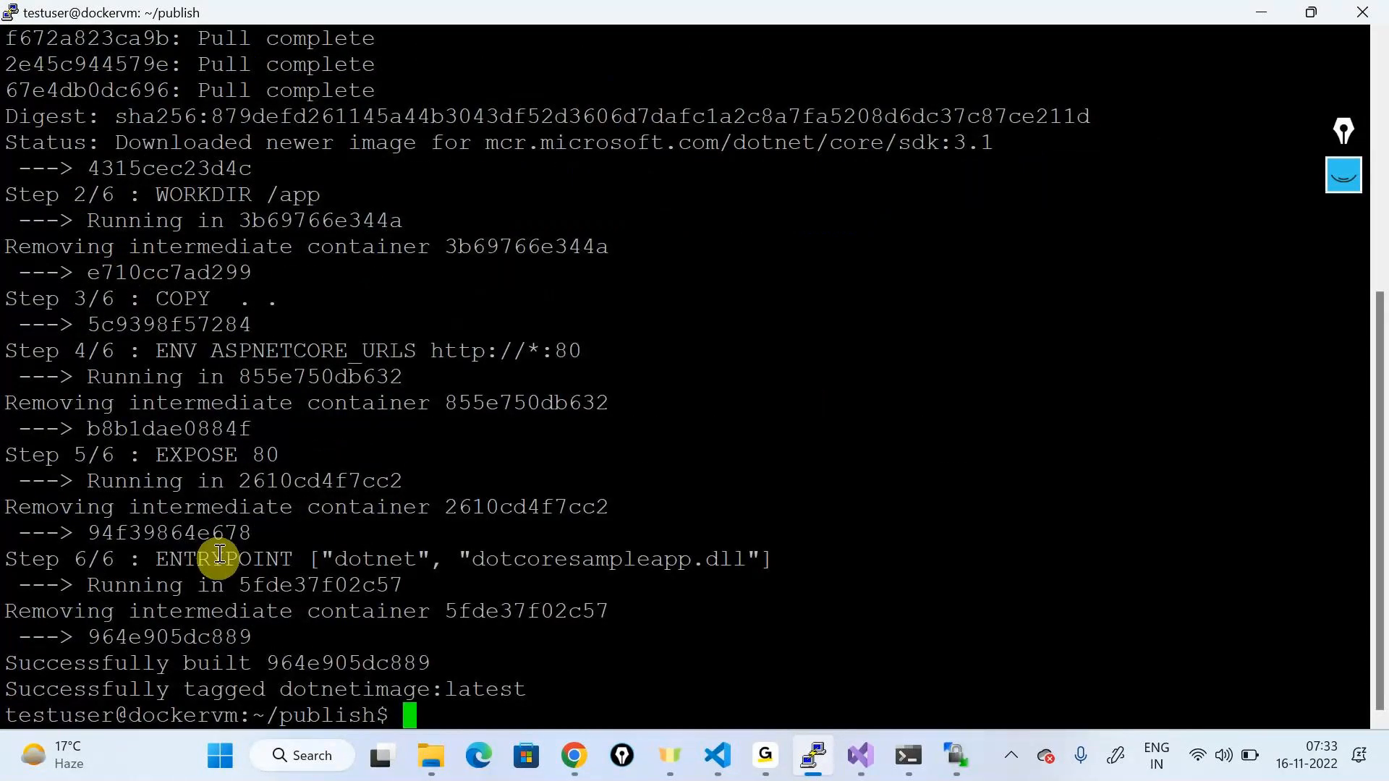
left_click_drag(11, 165, 682, 689)
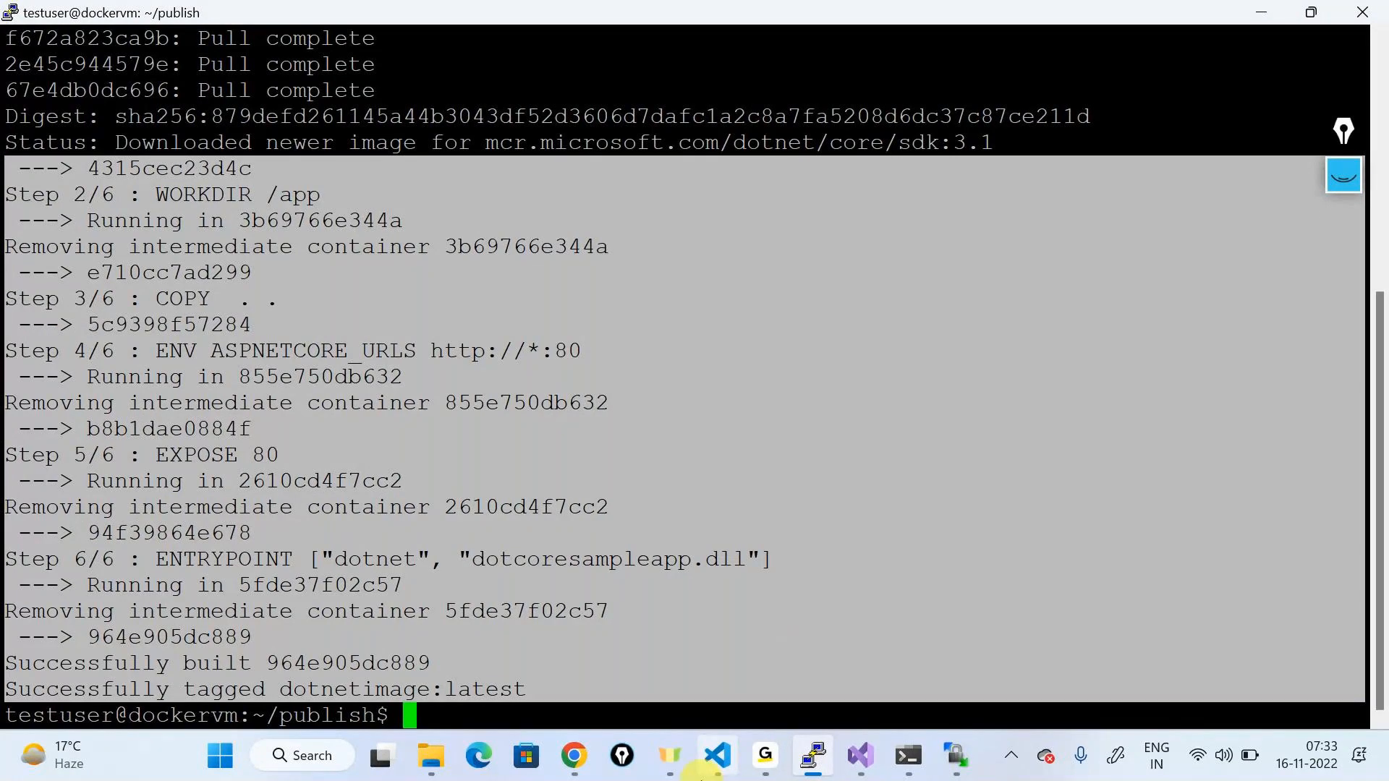
left_click(700, 773)
left_click(760, 477)
key("ctrl+shift+Home")
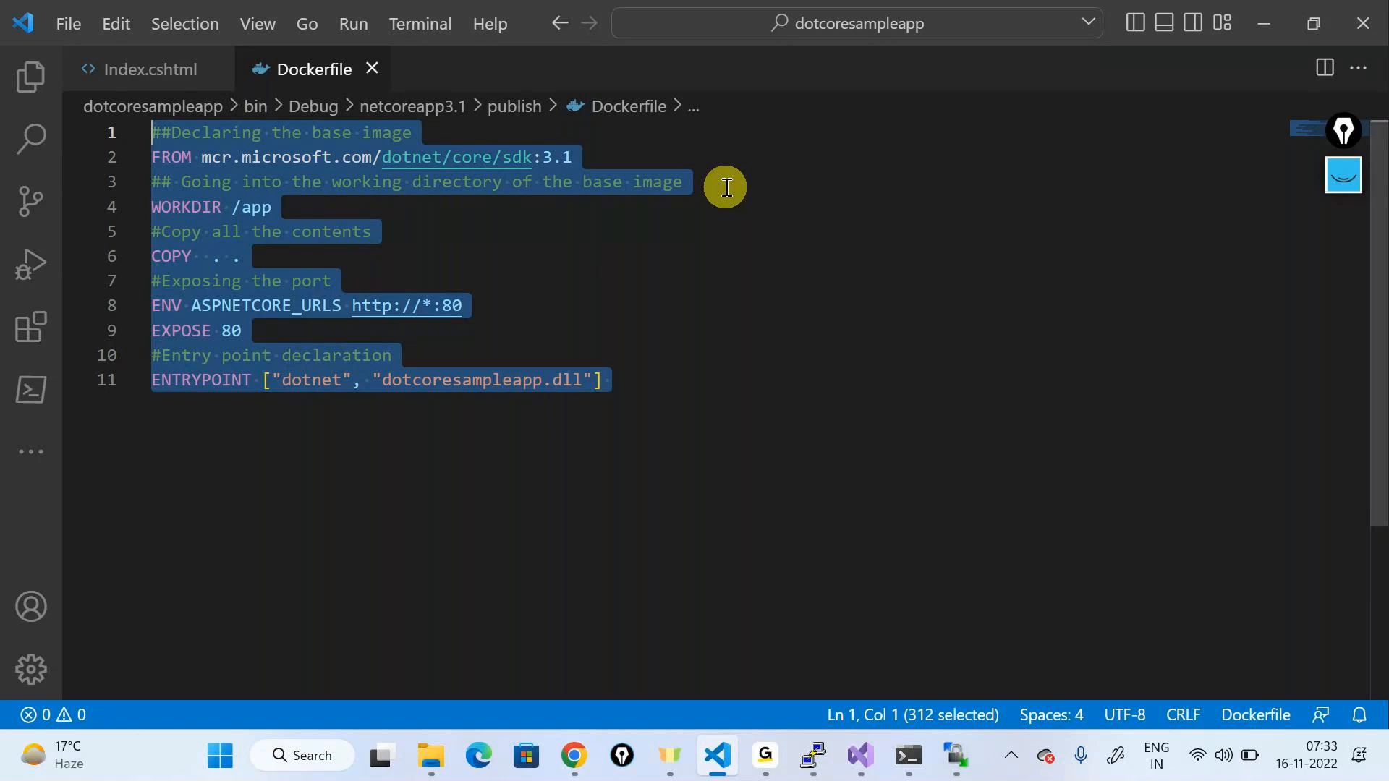
double_click(1250, 27)
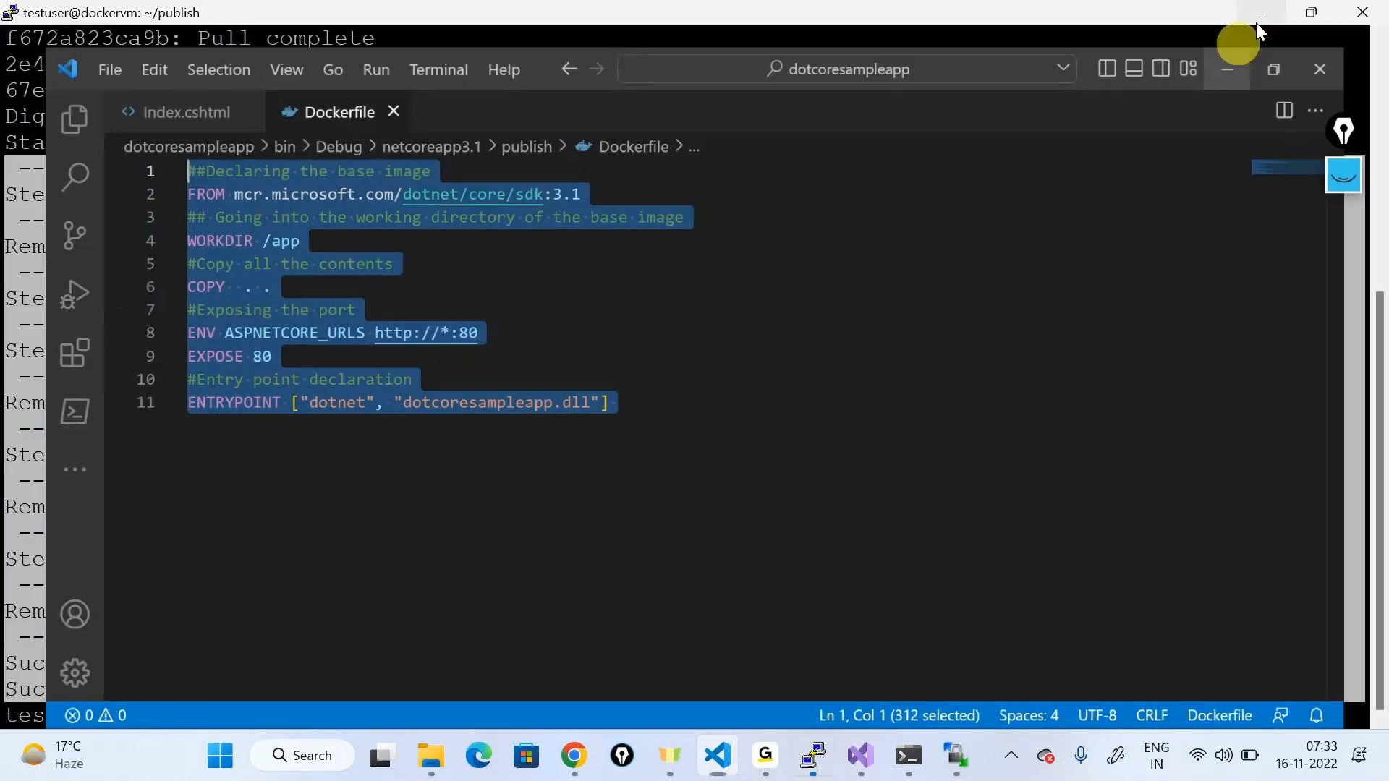
left_click(1228, 69)
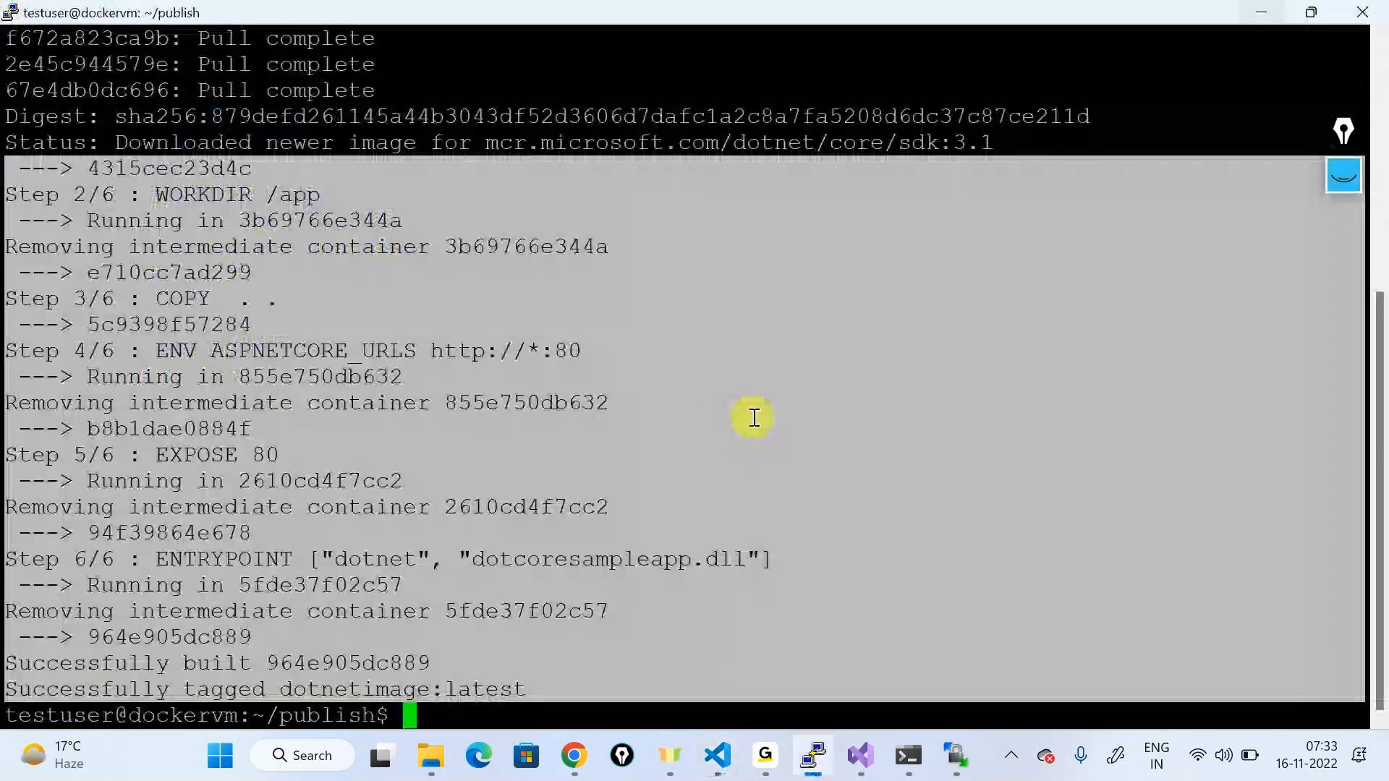
Step: Clear the screen and list Docker images, confirming dotnetimage and the .NET Core SDK base image
type("s")
key("ctrl+l")
type("udo docker imahes")
key("BackSpace")
key("BackSpace")
key("BackSpace")
type("ges")
key("Return")
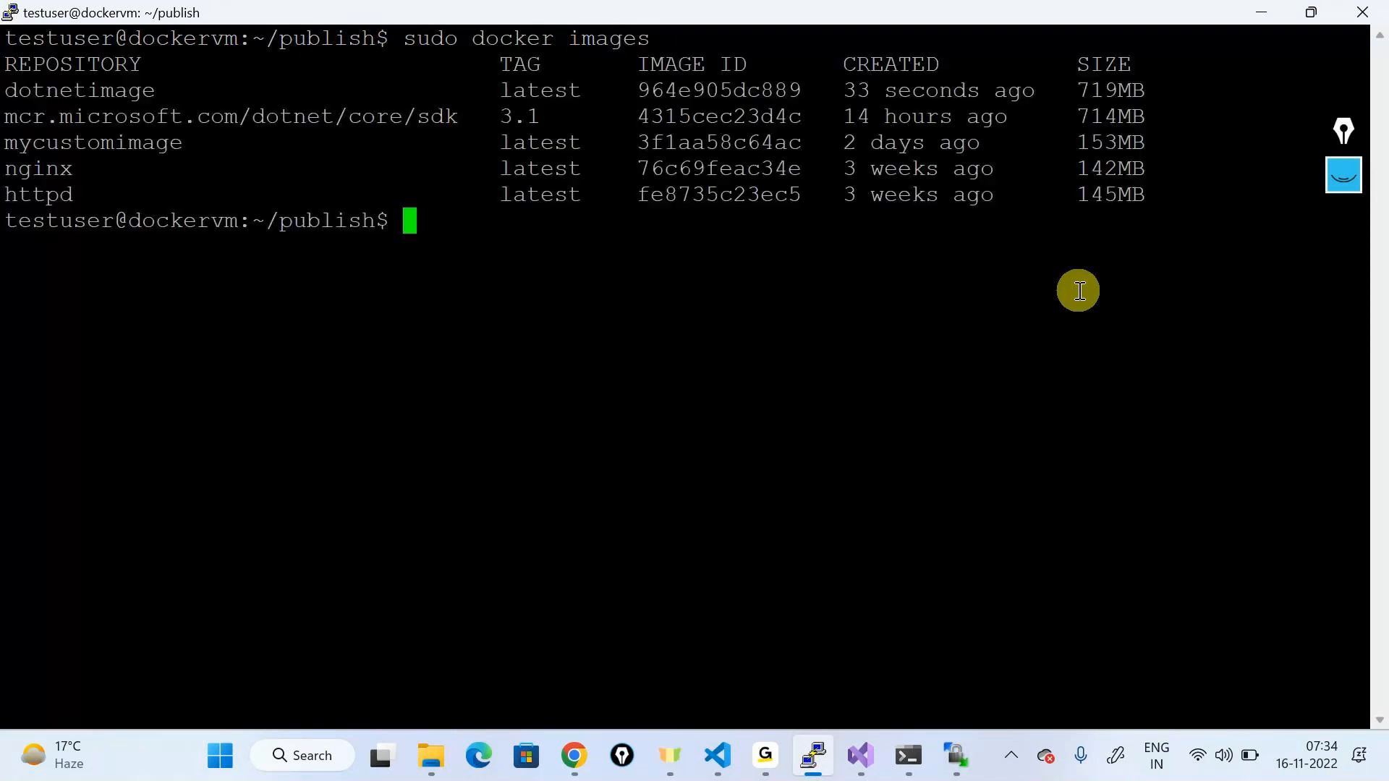
double_click(68, 97)
key("super+c")
left_click_drag(452, 115, 6, 139)
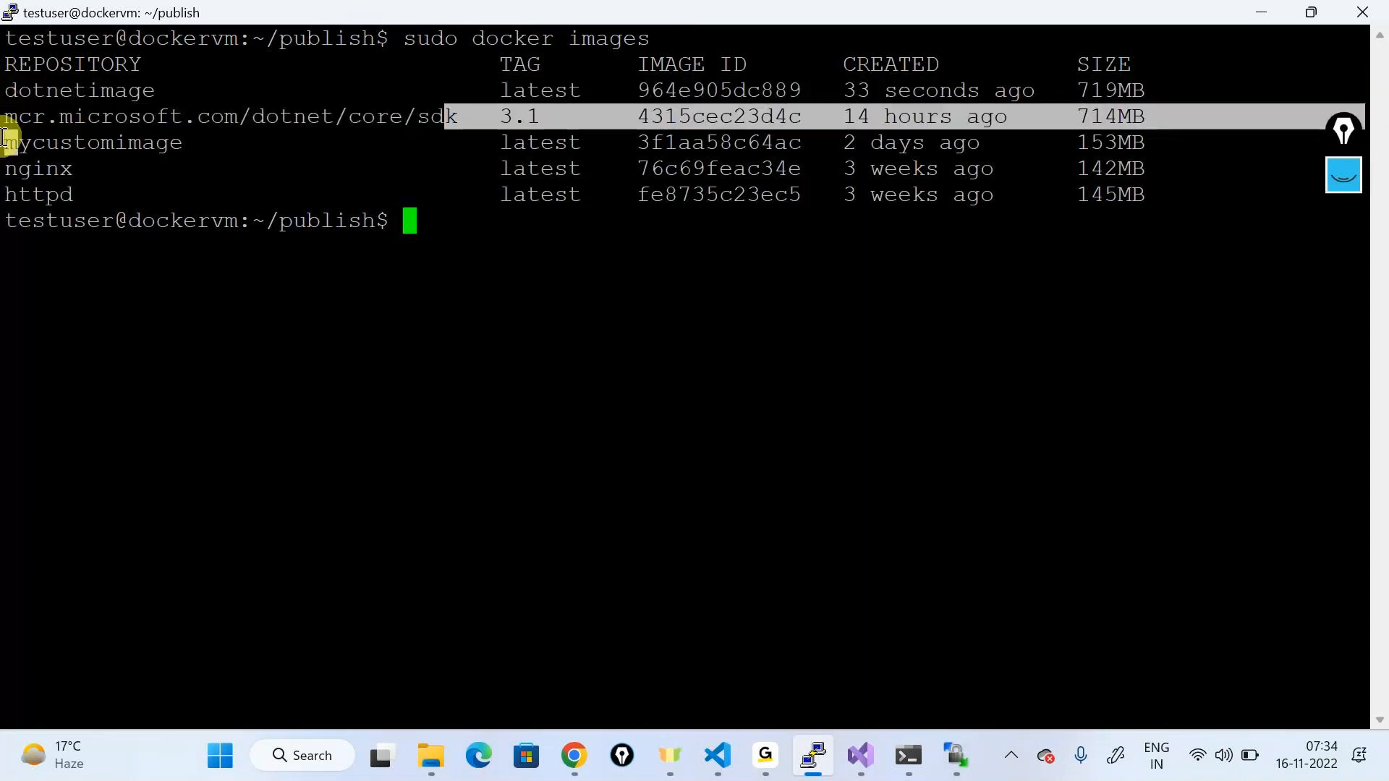
double_click(68, 94)
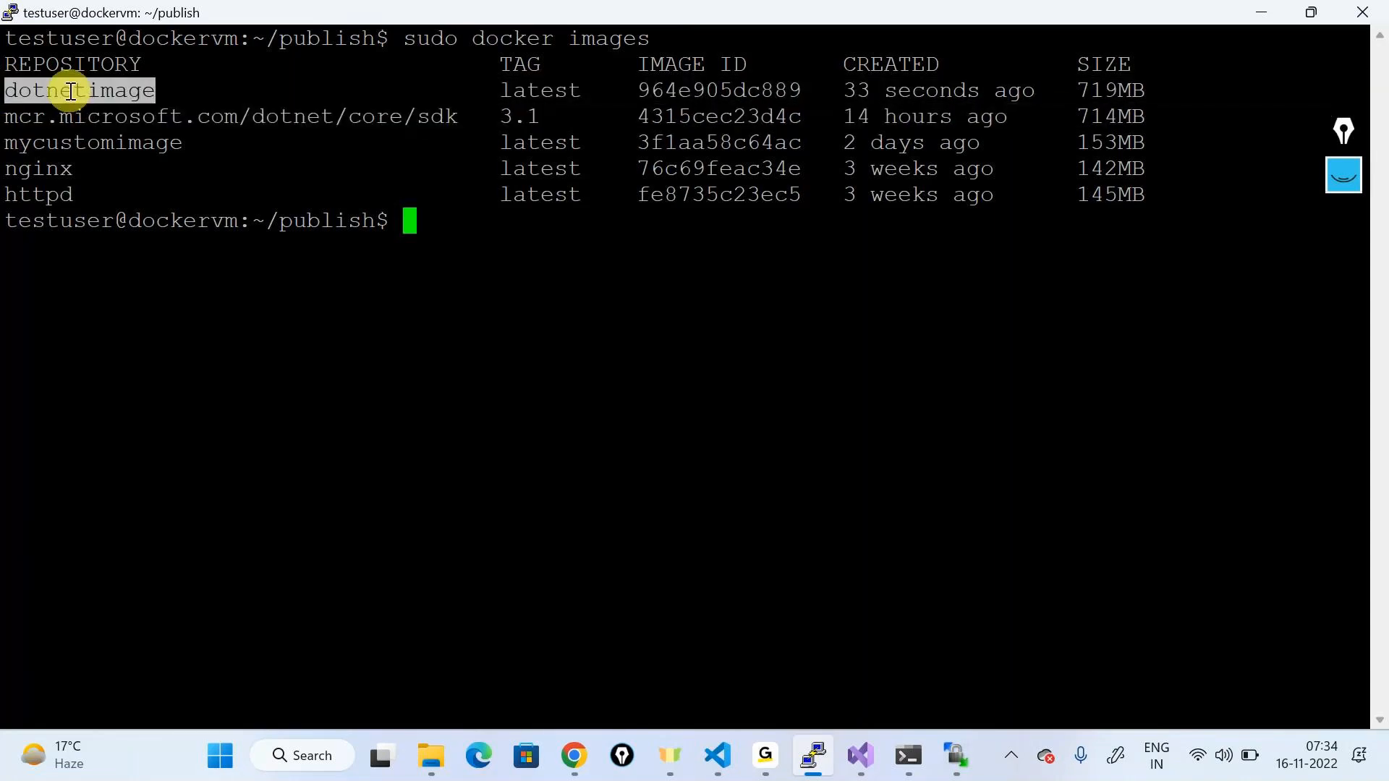
left_click(477, 259)
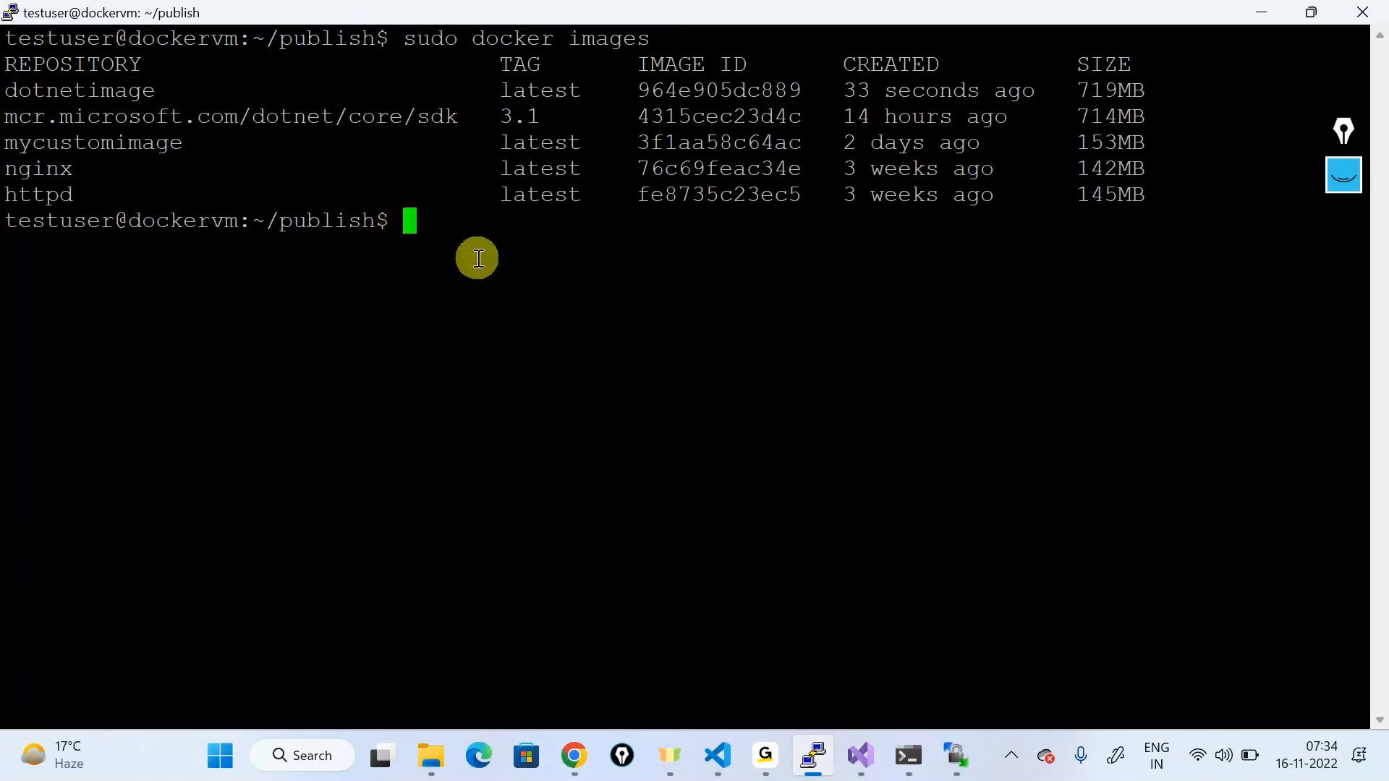
Step: Start detached container dotnetcontainer from dotnetimage, mapping host port 9091 to 80
type("sudo dok")
key("BackSpace")
type("cker run ")
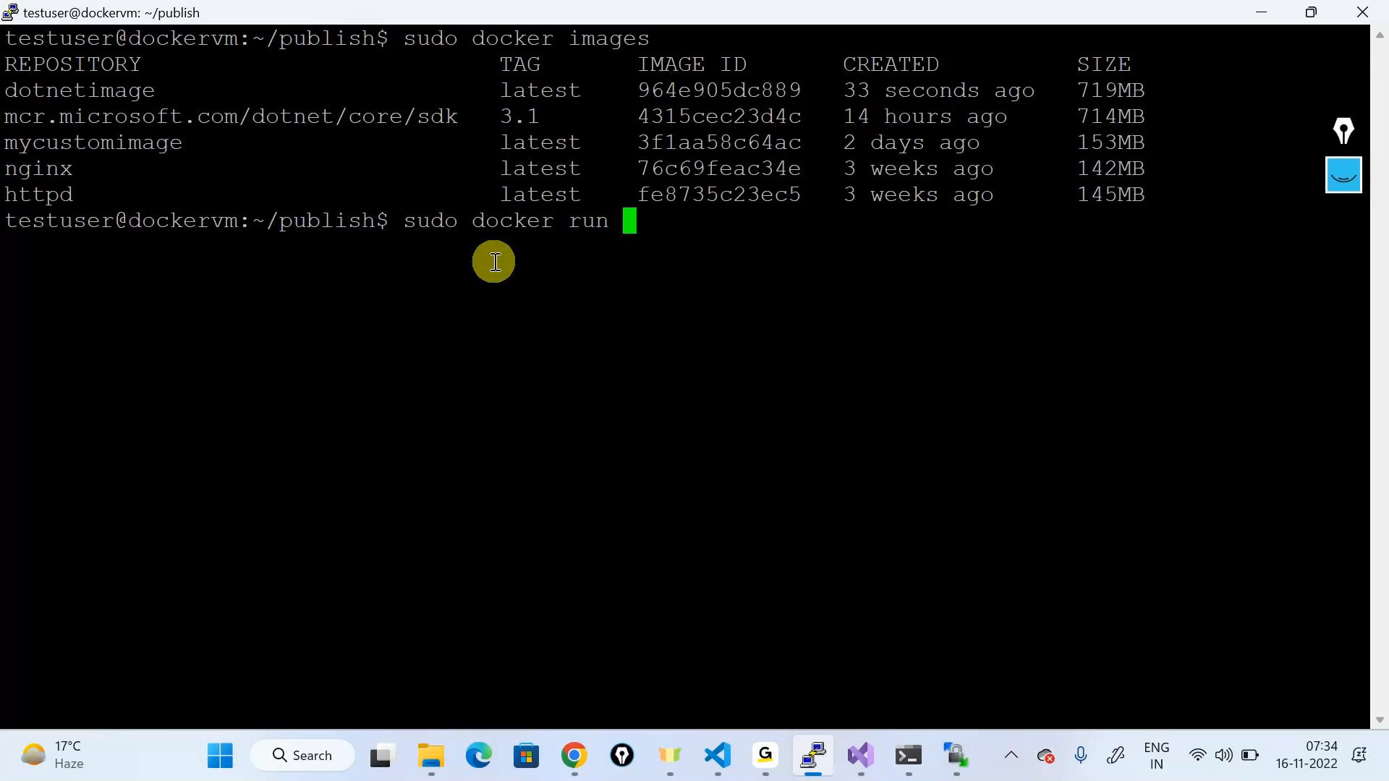
type("--name dotc")
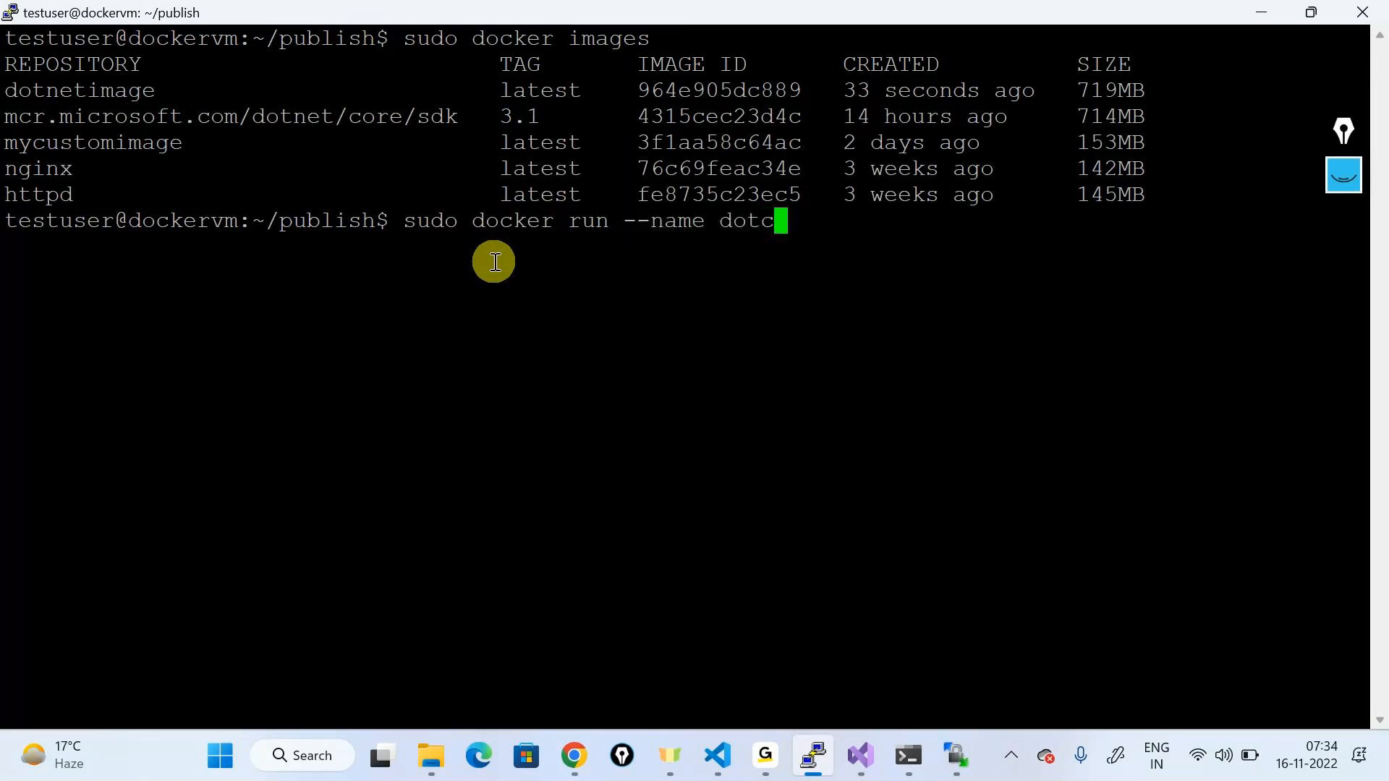
type("etcontainer =")
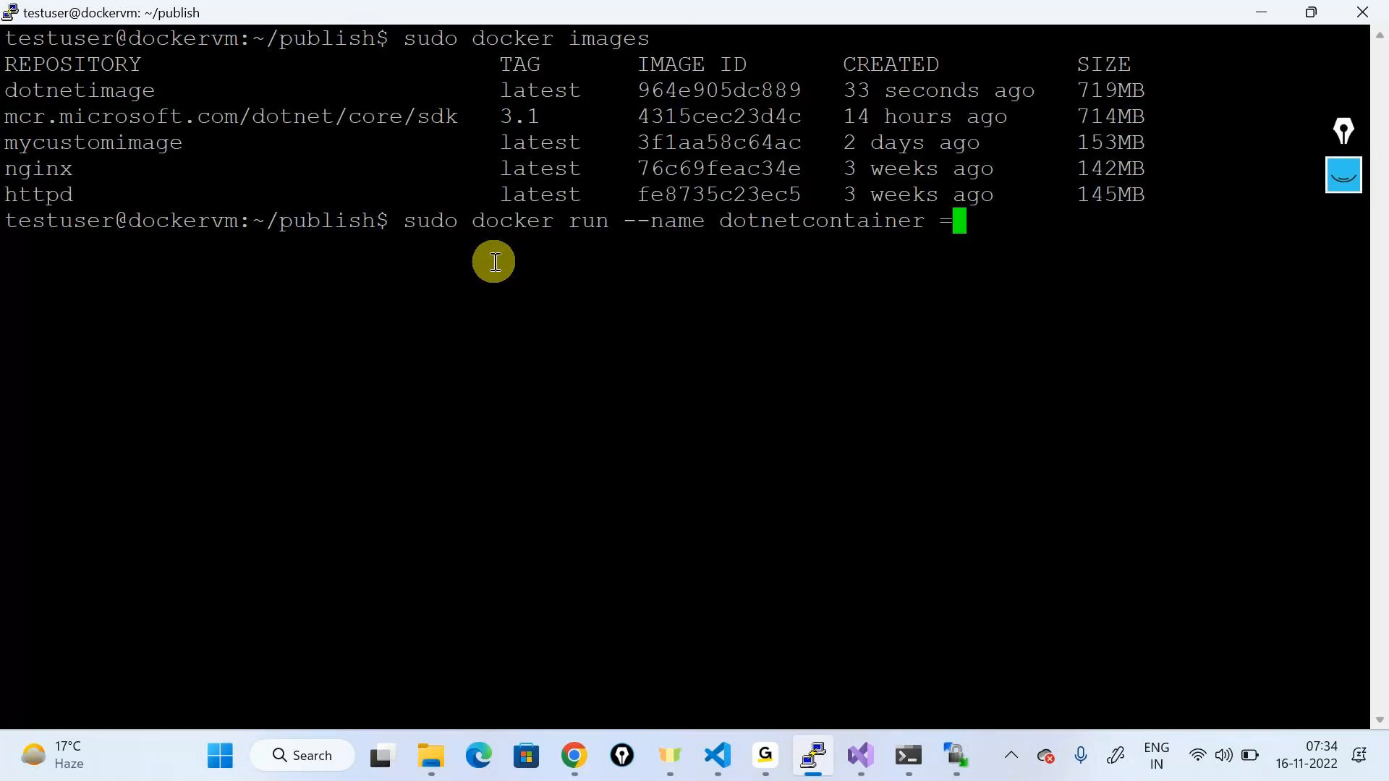
key("BackSpace")
type("-p 9091:")
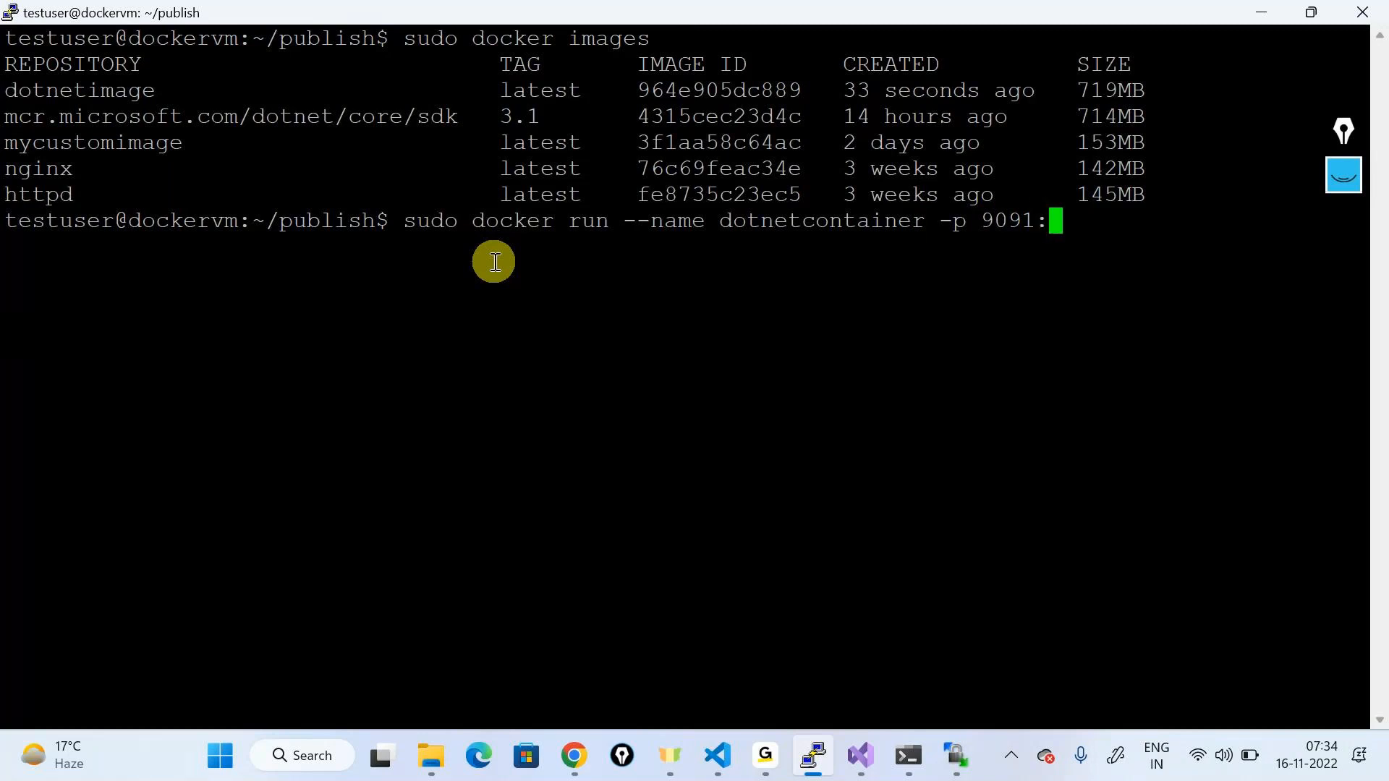
type("80 -d")
double_click(98, 90)
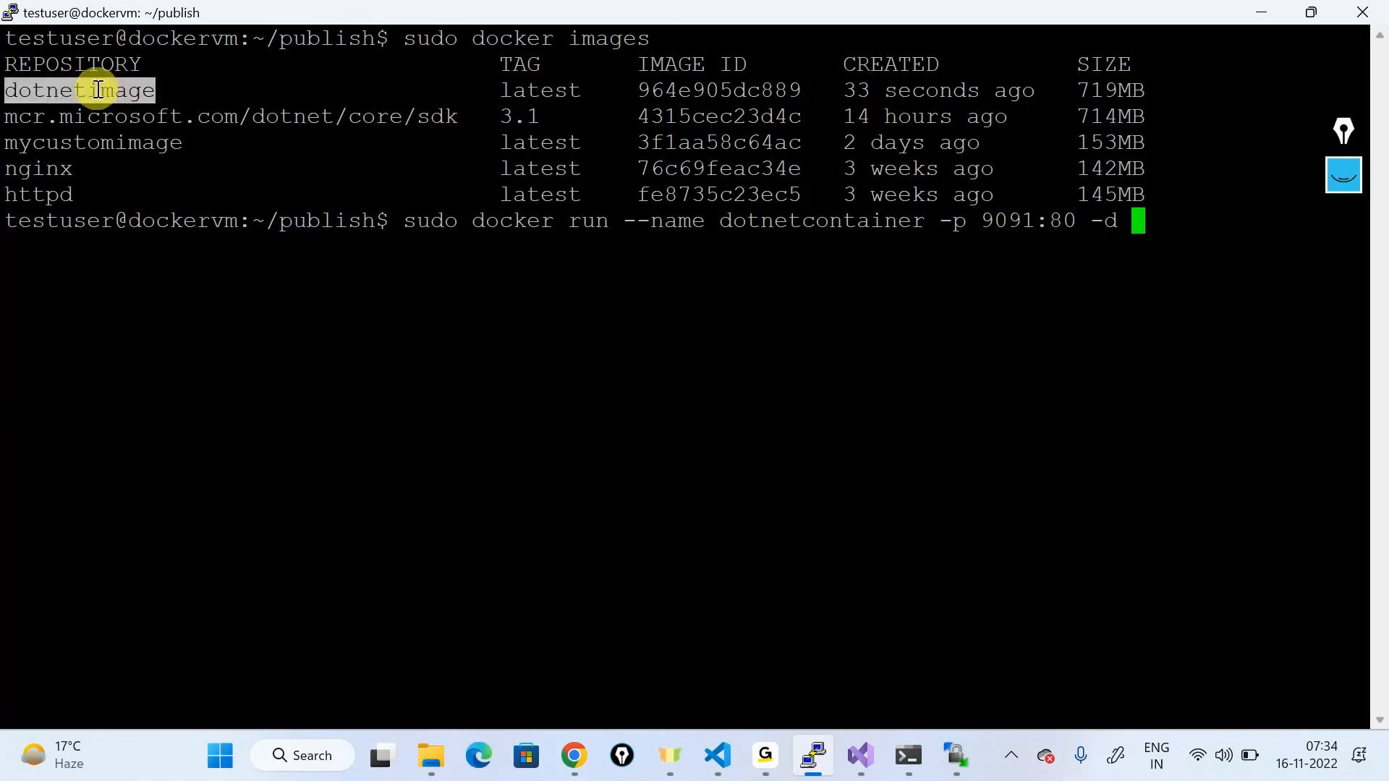
right_click(628, 393)
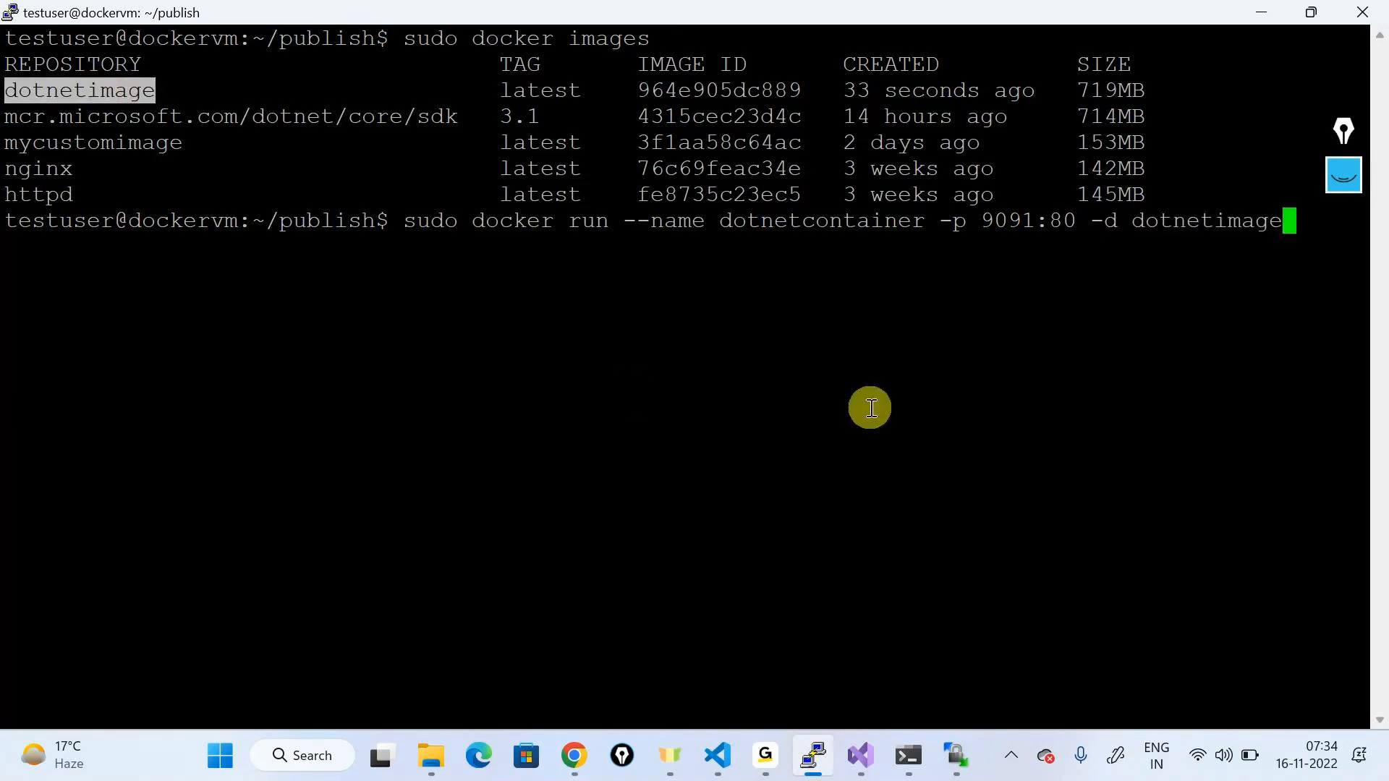
key("Return")
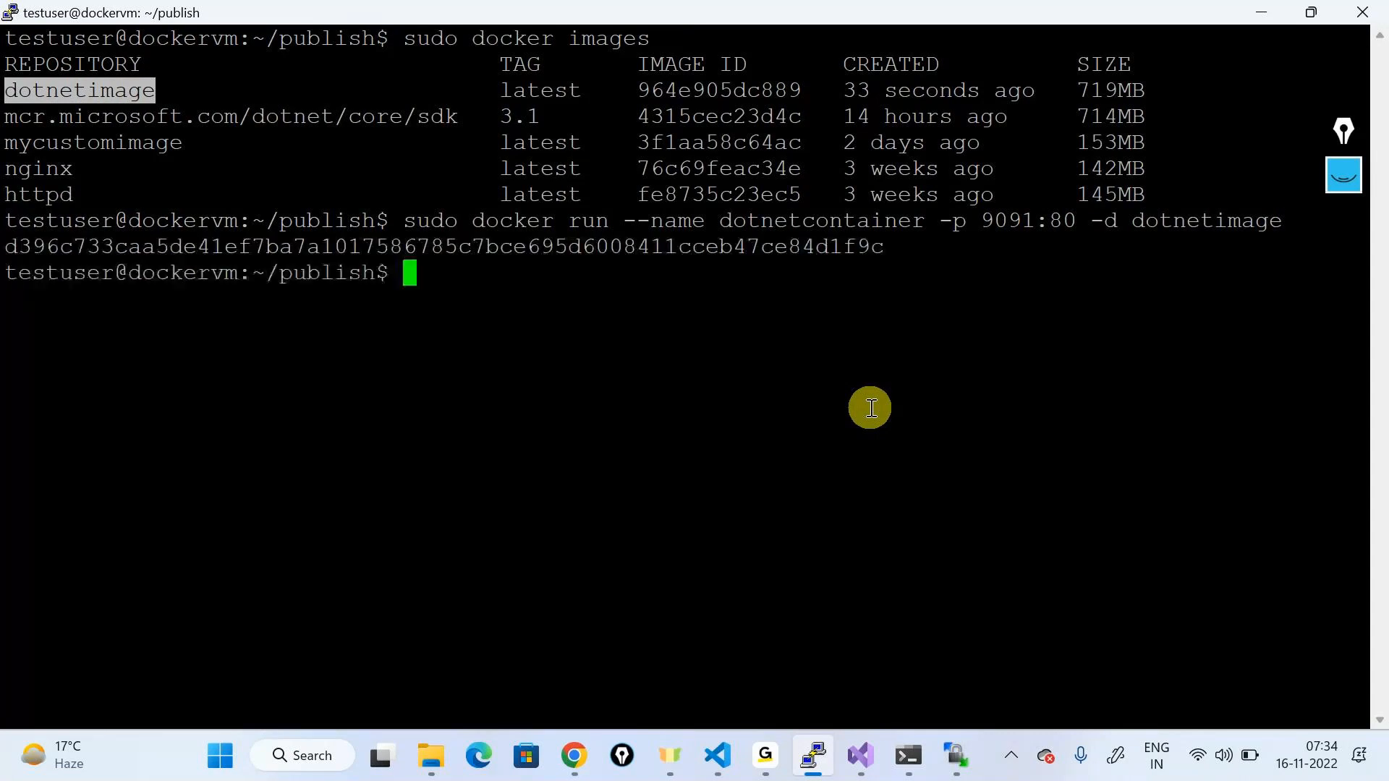
Step: Confirm with sudo docker ps that dotnetcontainer is running on port 9091
type("sudo docker p")
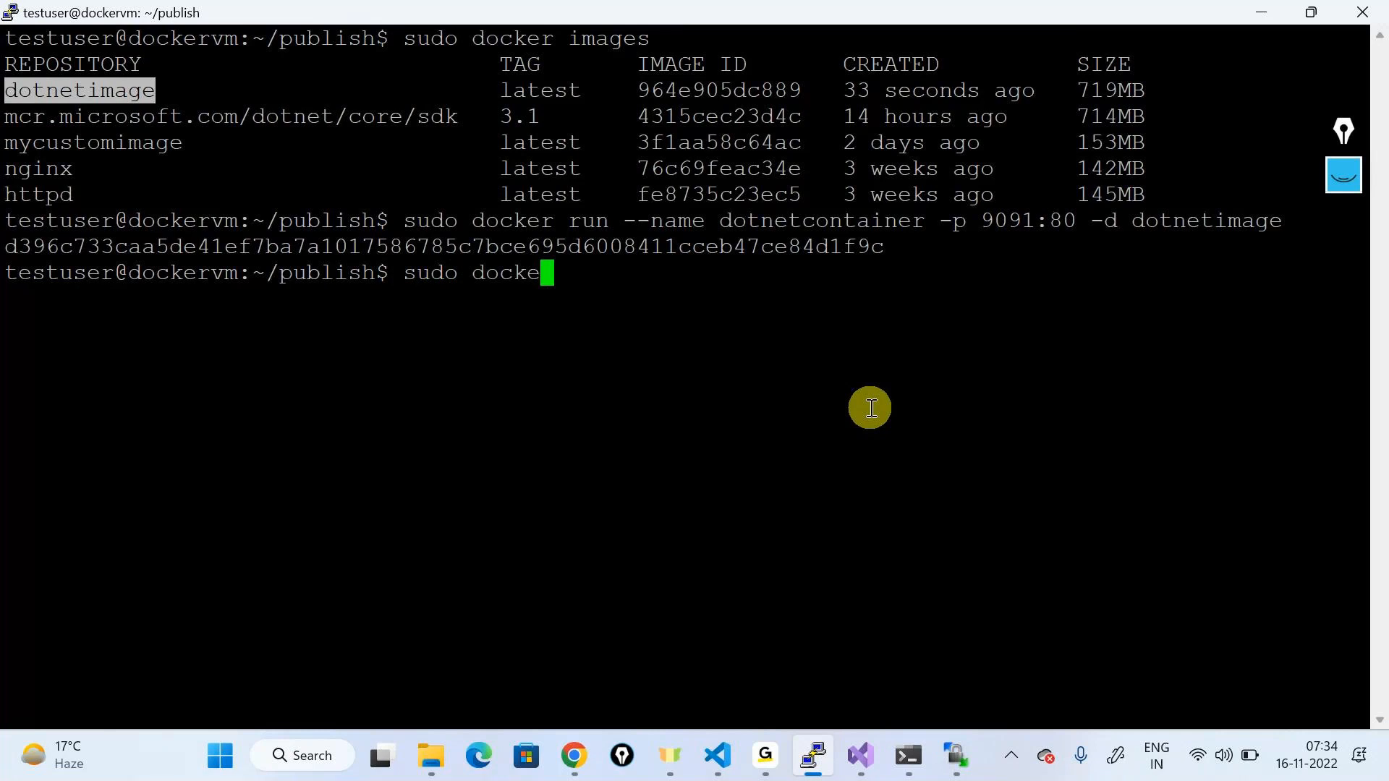
type("s")
key("Return")
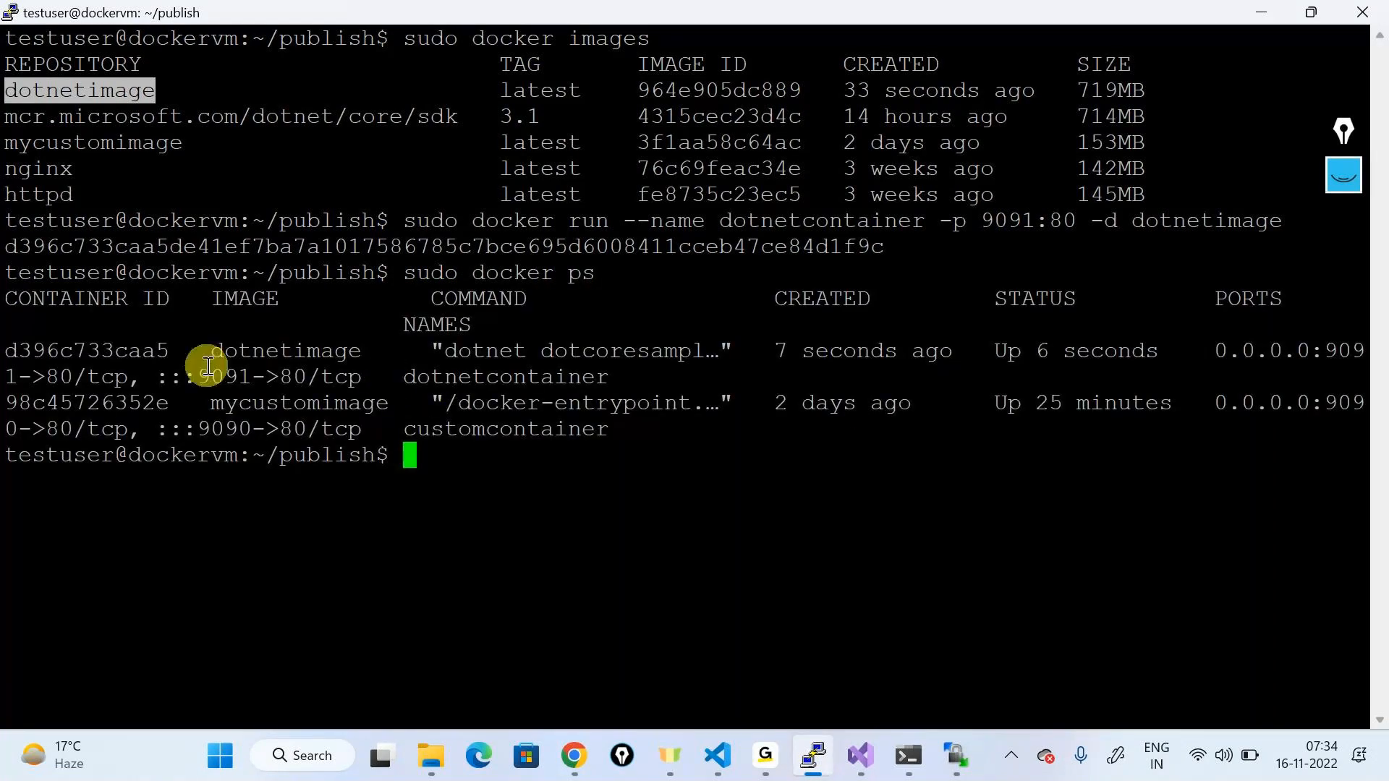
left_click_drag(198, 377, 491, 404)
double_click(285, 351)
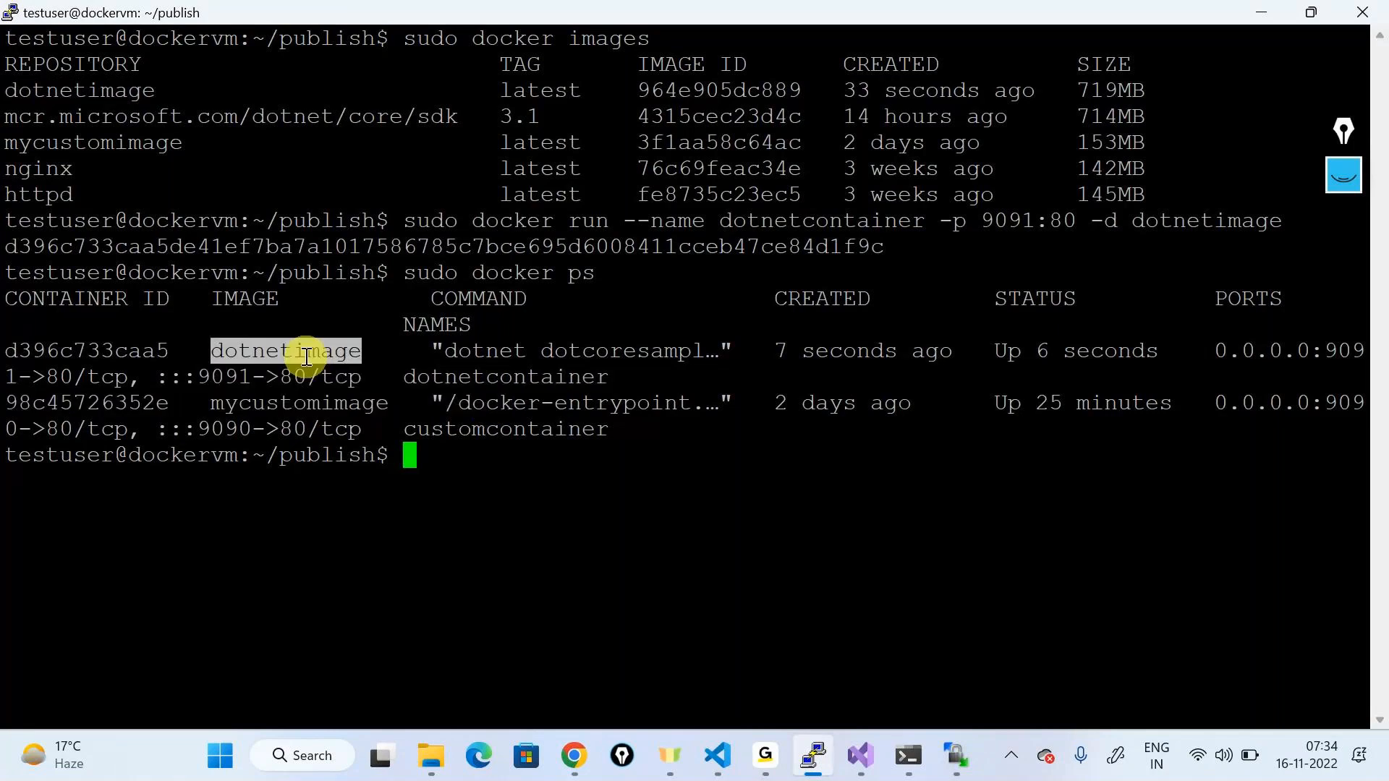
left_click(580, 752)
Step: Add an inbound port rule on dockervm allowing destination port 9091
scroll(149, 398, "down", 1)
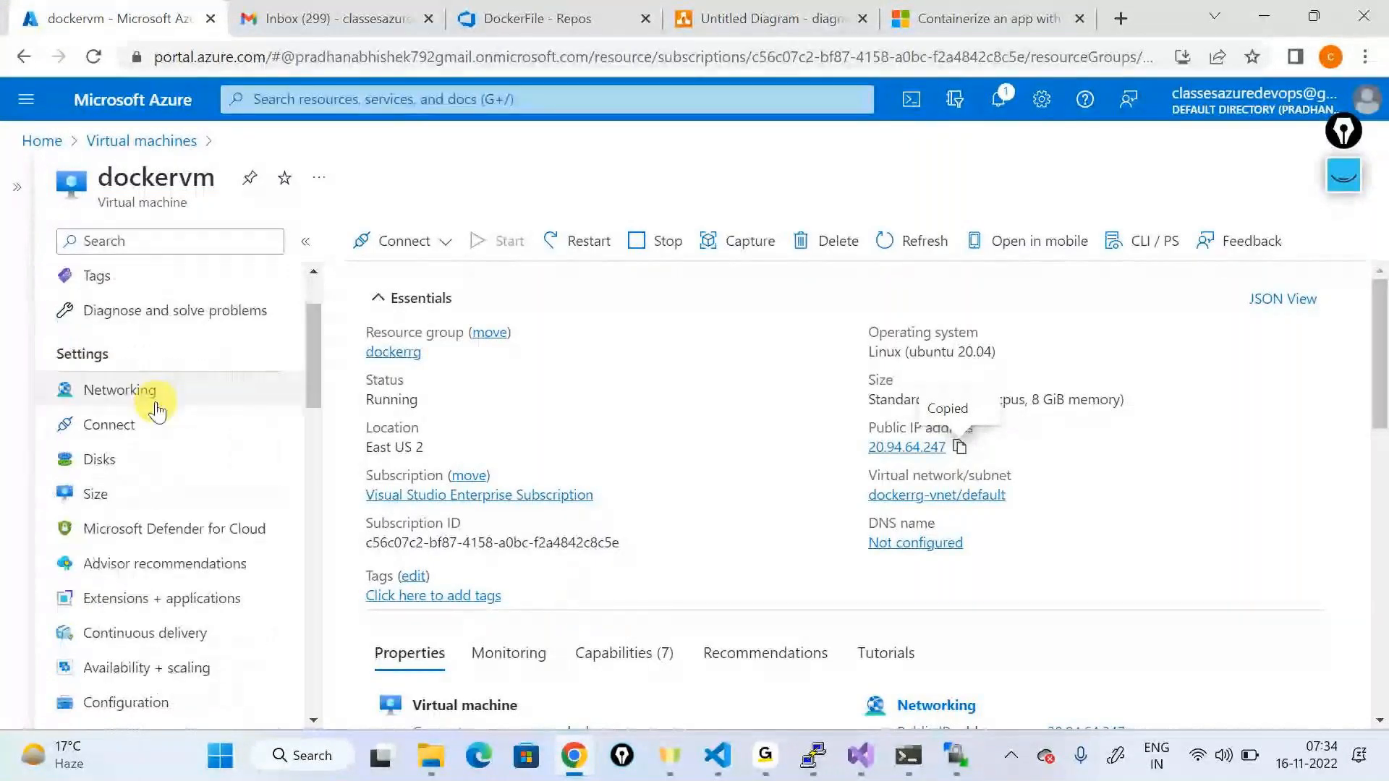
left_click(149, 395)
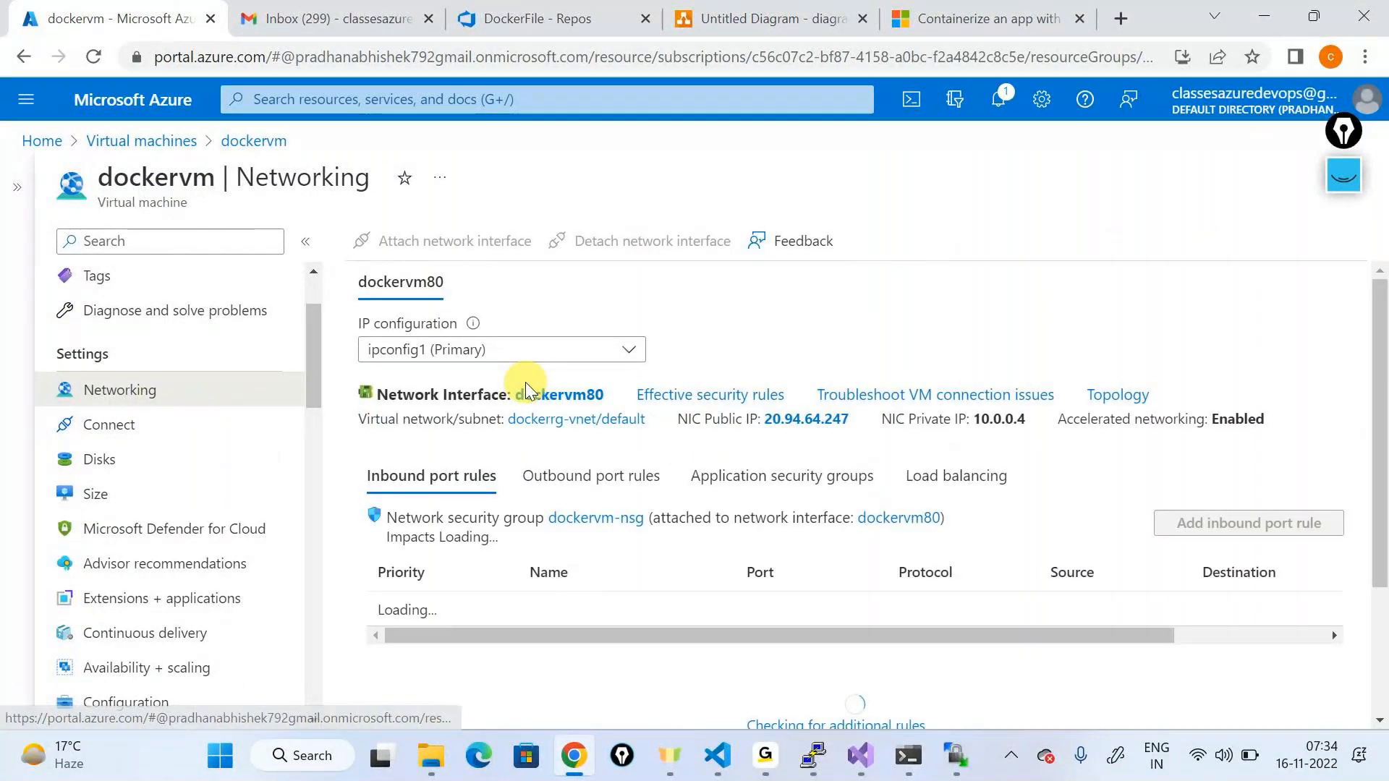
left_click(1188, 535)
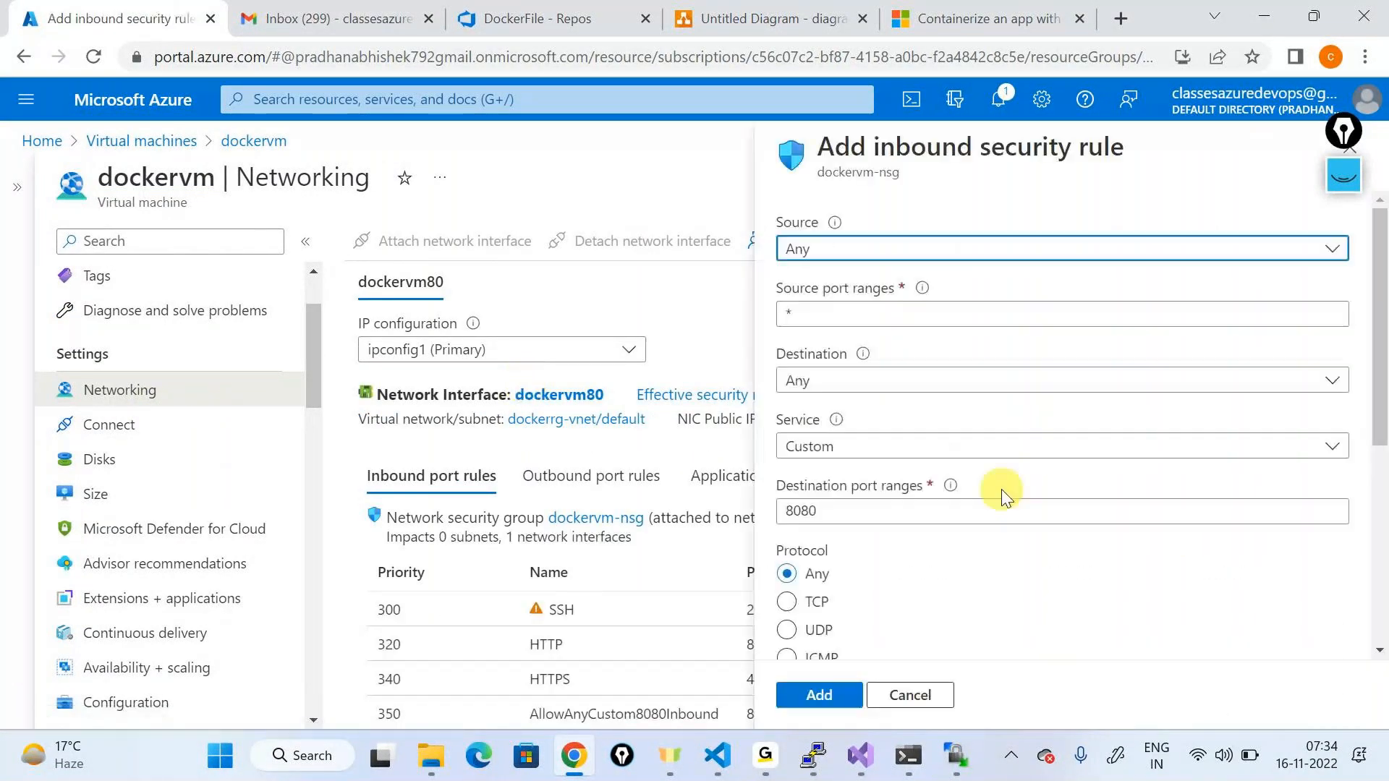
double_click(905, 510)
type("9091")
scroll(893, 550, "down", 5)
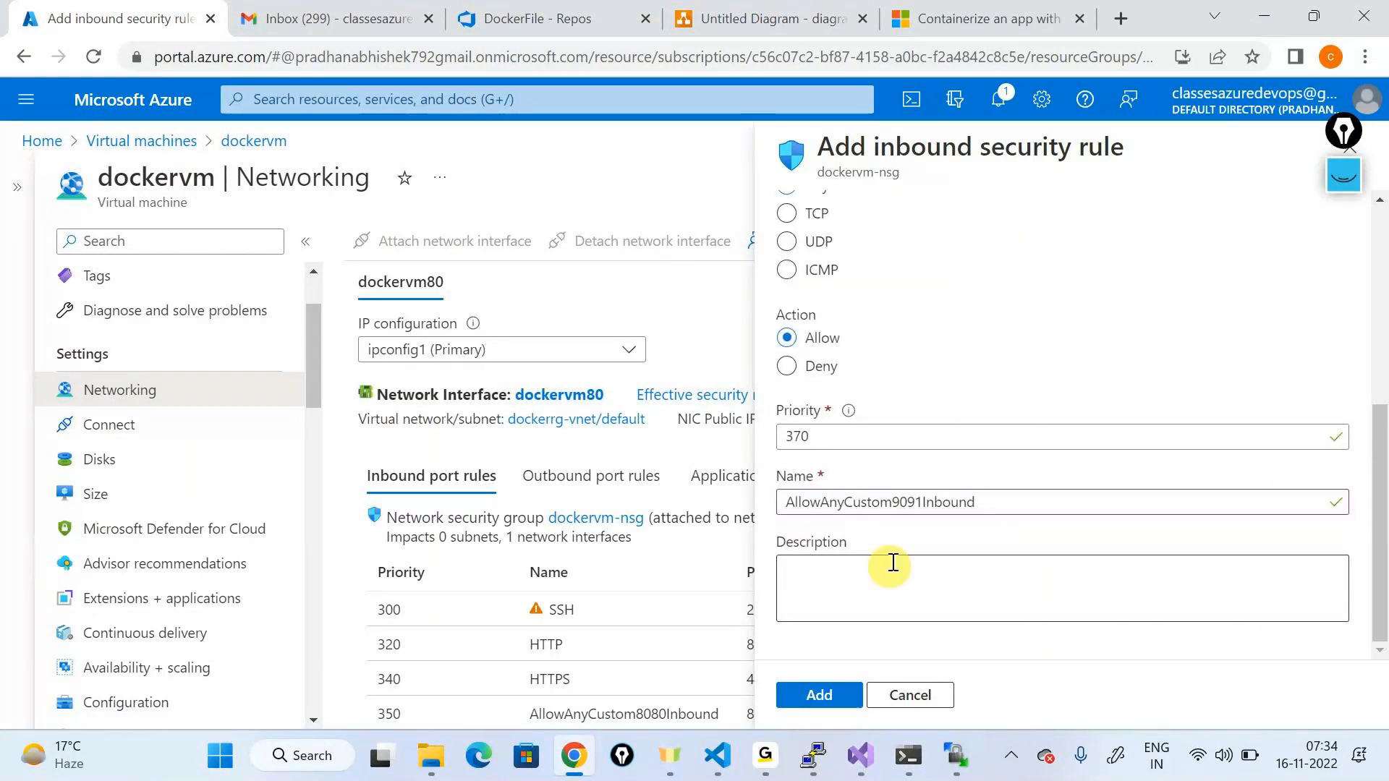
left_click(818, 683)
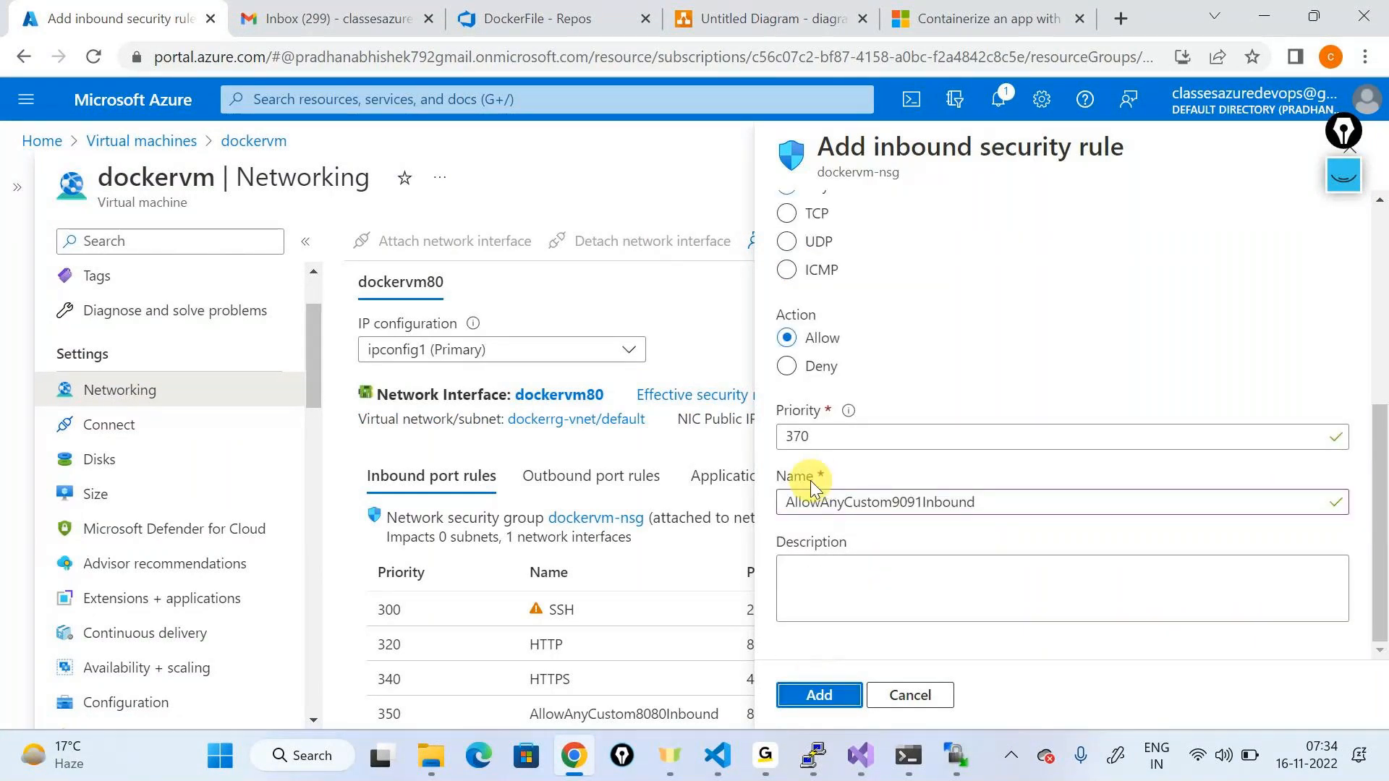
Step: Copy the public IP address 20.94.64.247 from the dockervm overview
scroll(760, 610, "down", 3)
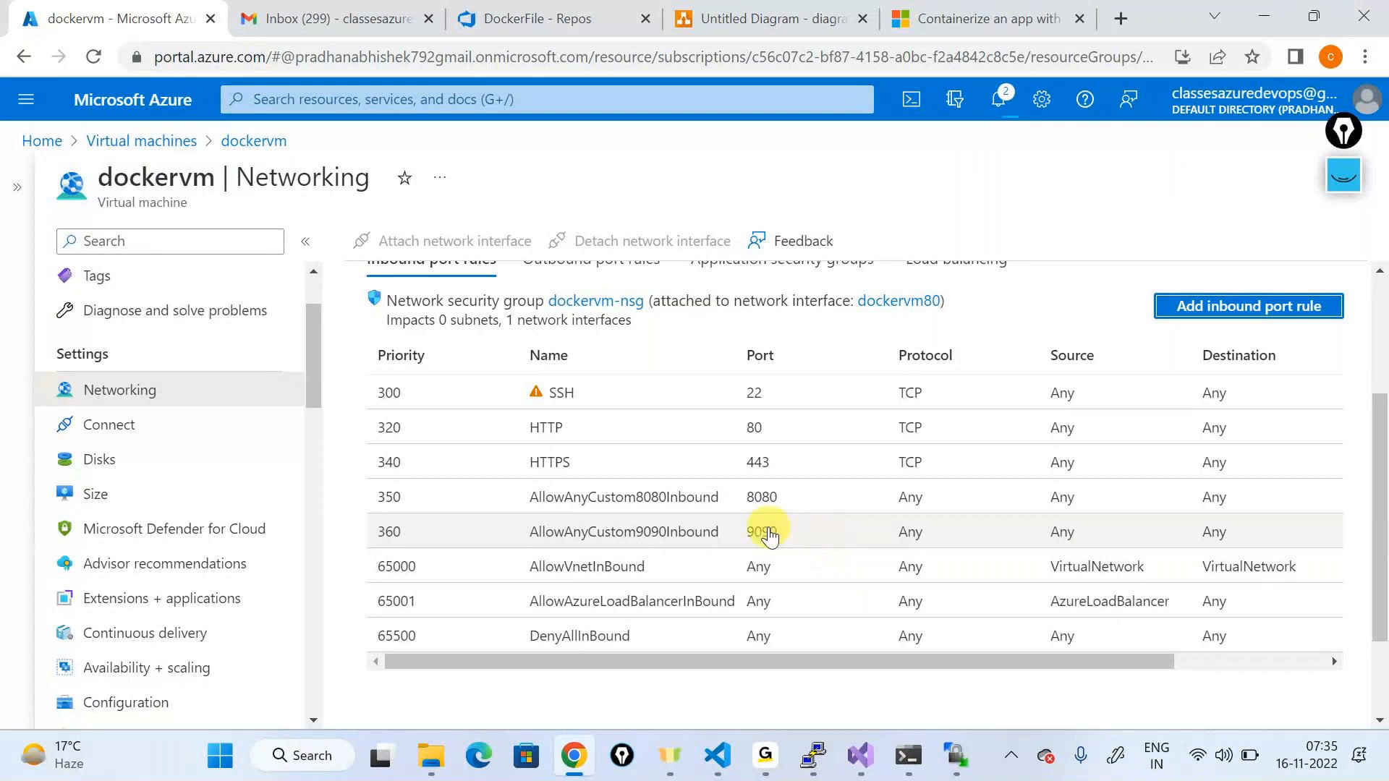
scroll(263, 457, "up", 2)
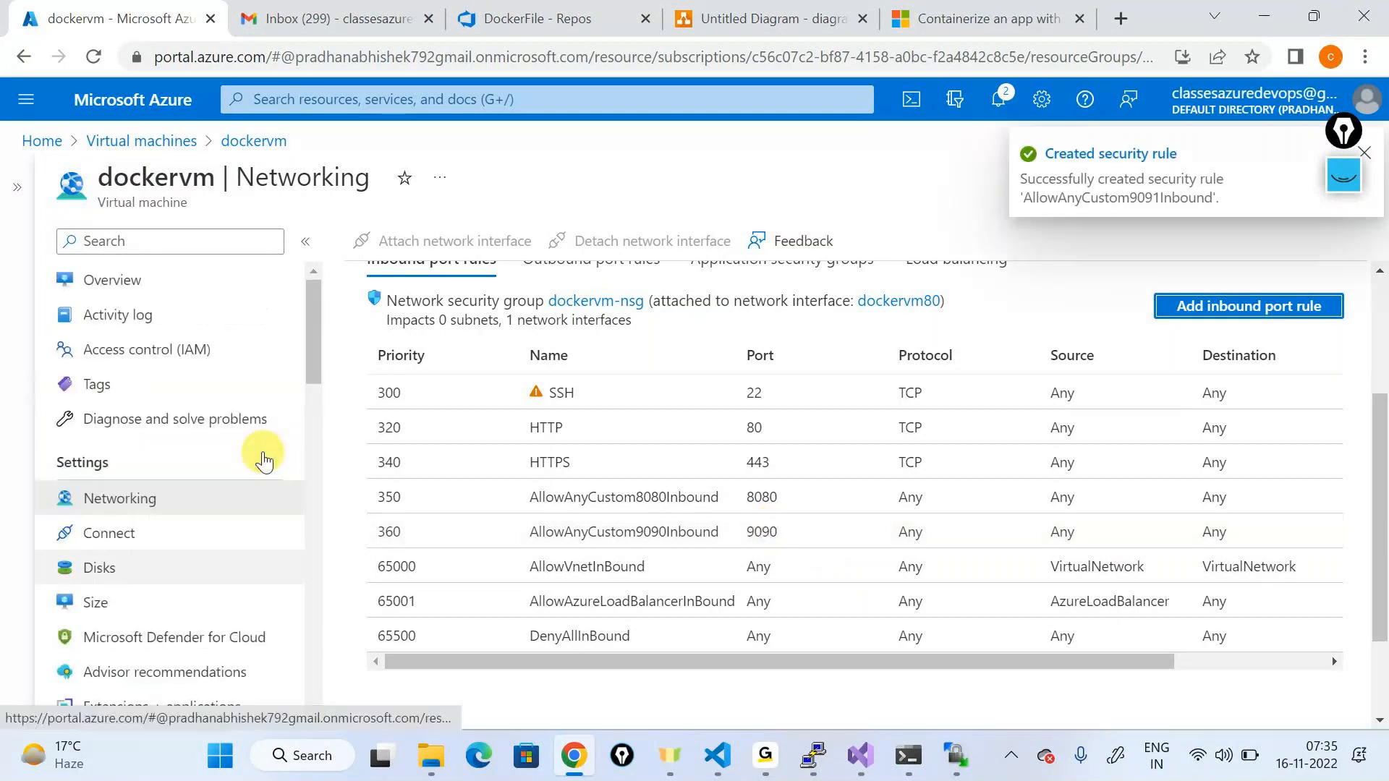
left_click(107, 293)
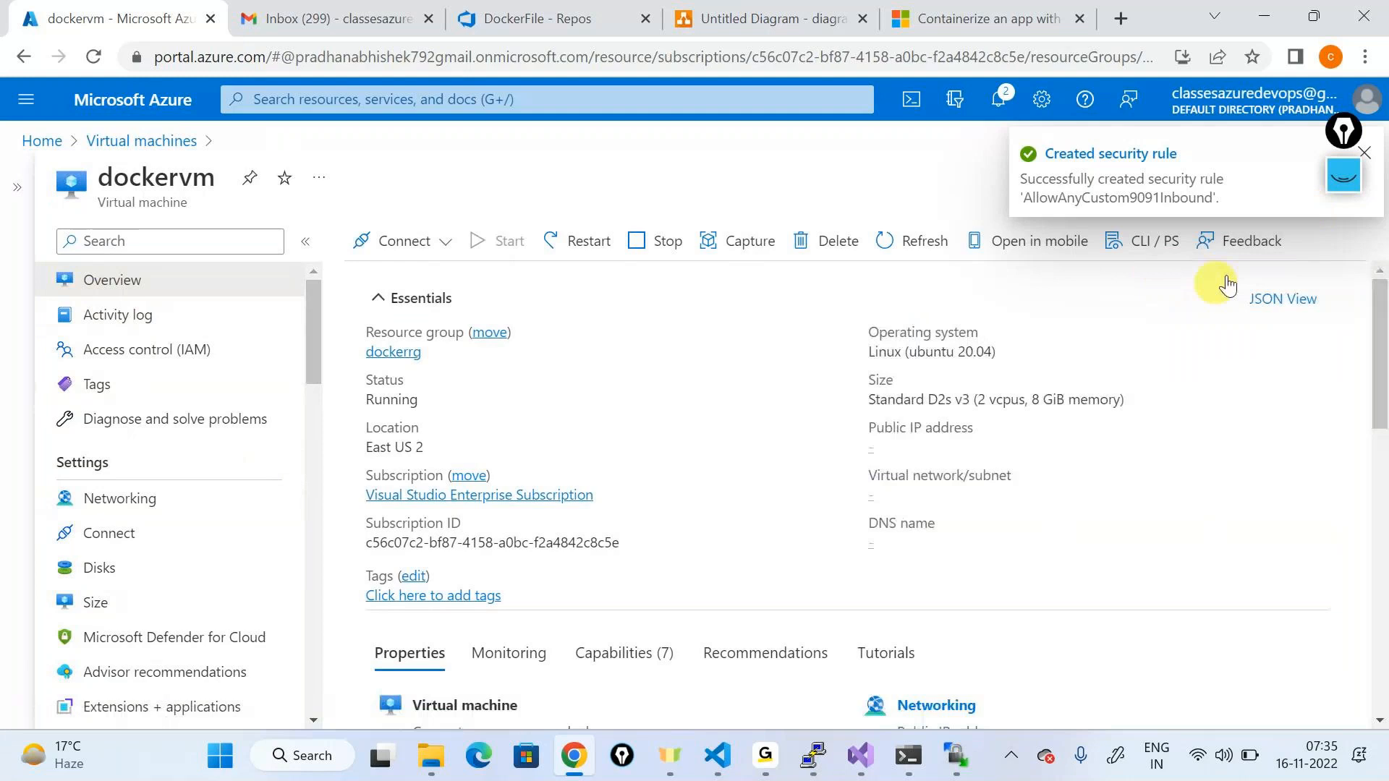
left_click(960, 447)
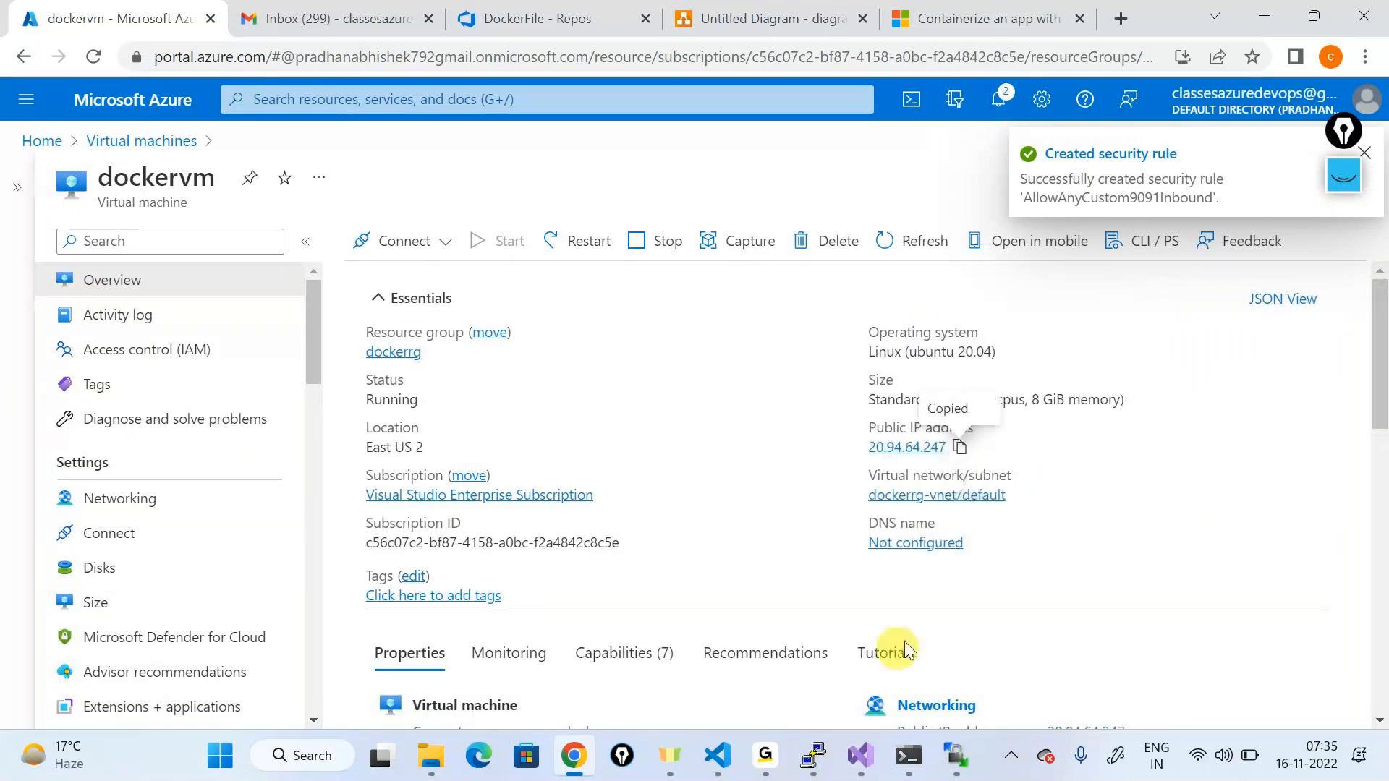
Step: Load 20.94.64.247:9091 in a new incognito window
left_click(1365, 57)
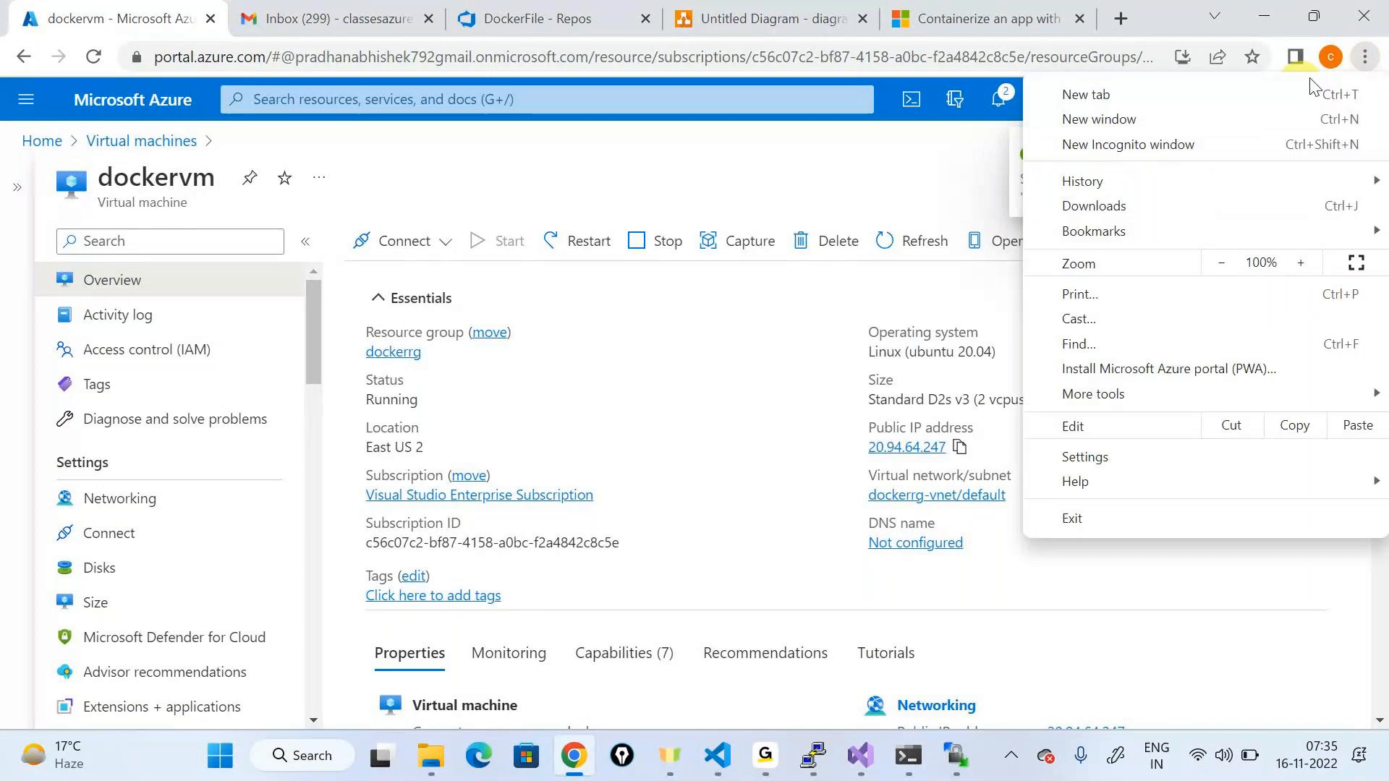
left_click(1129, 153)
key("ctrl+v")
type(":900")
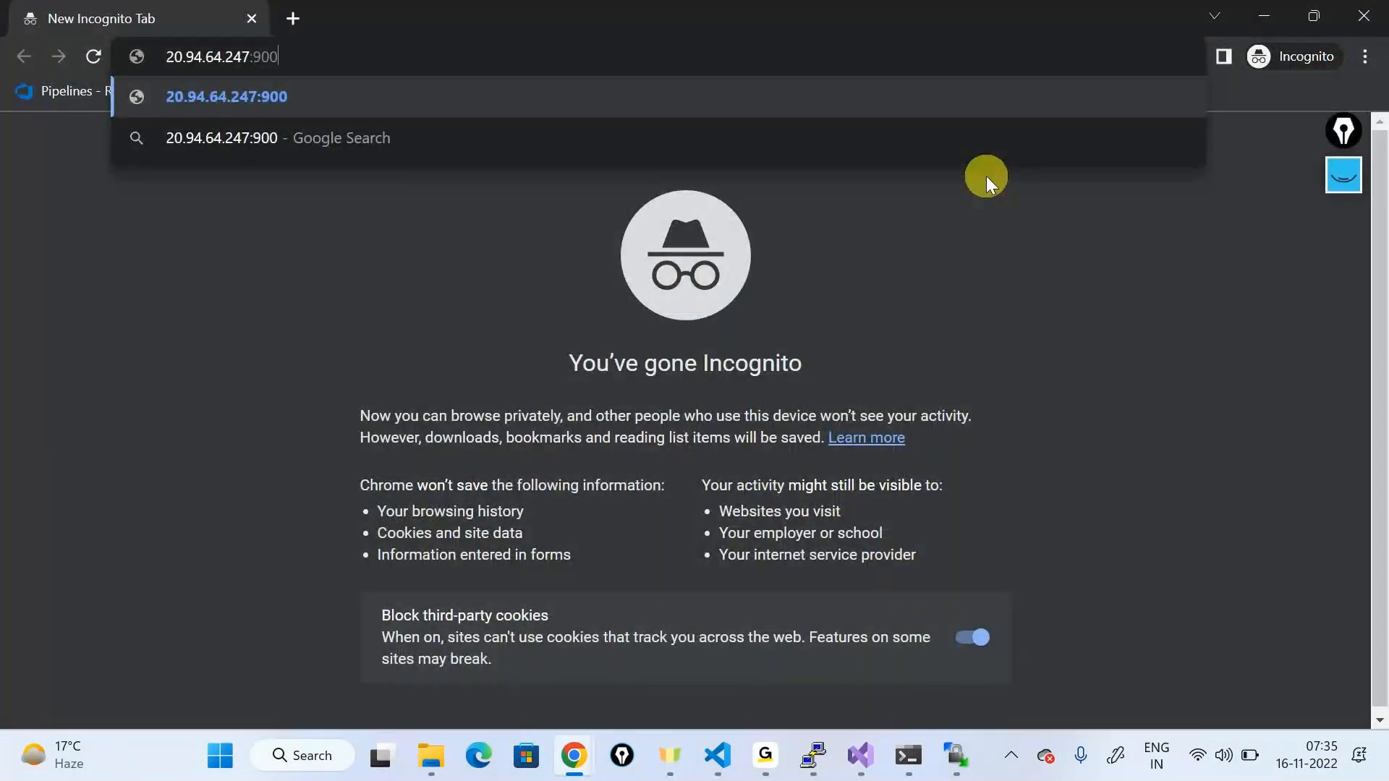
key("BackSpace")
type("91")
key("Return")
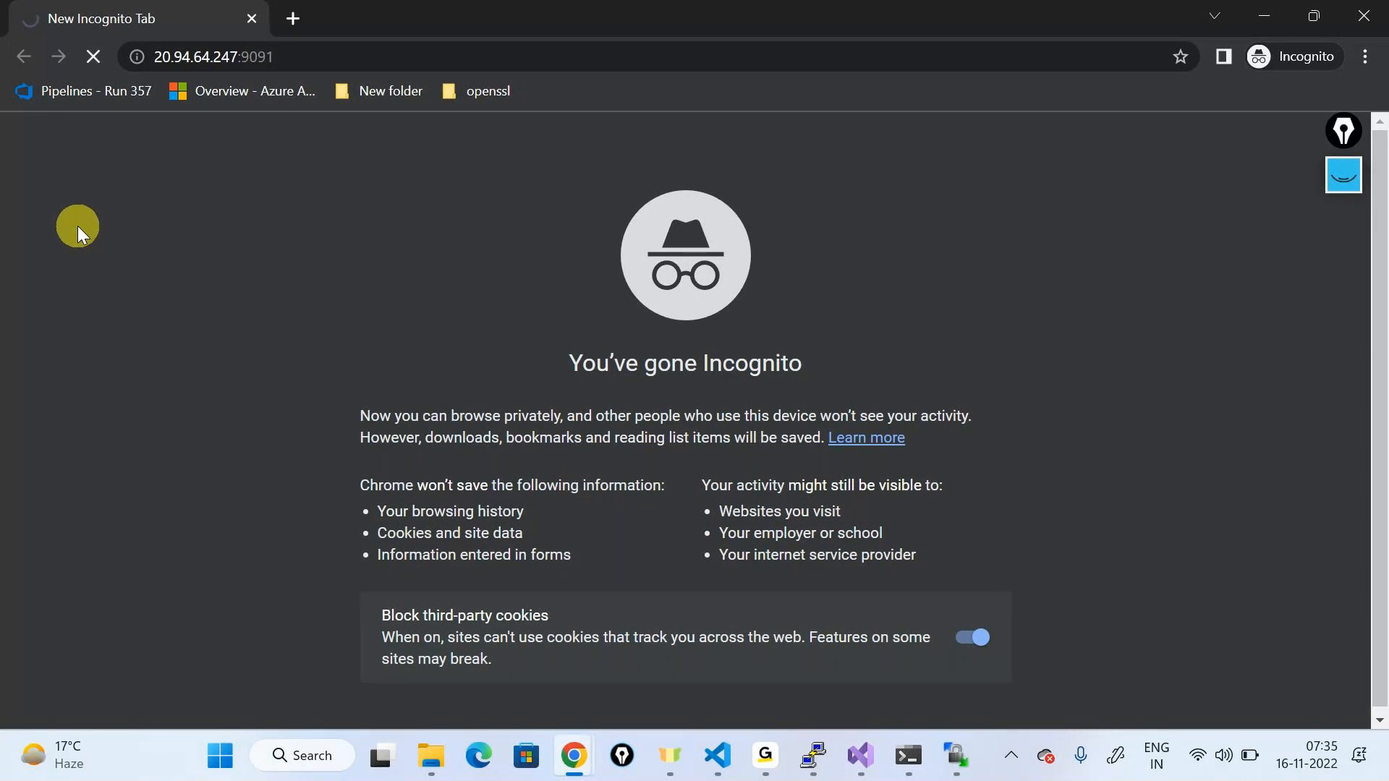
Step: Review the app's This is DOTNET Core heading and the containerized-app line
mouse_move(779, 745)
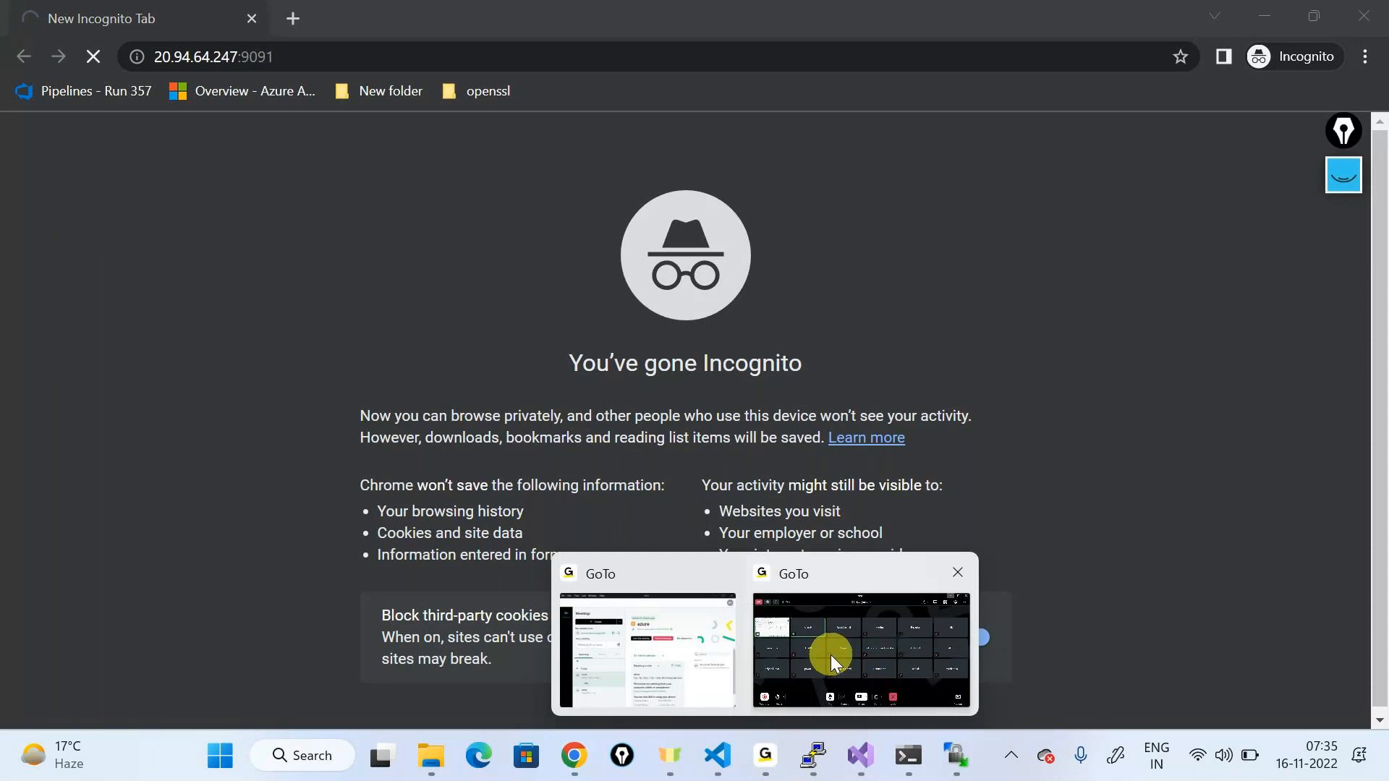
left_click(832, 643)
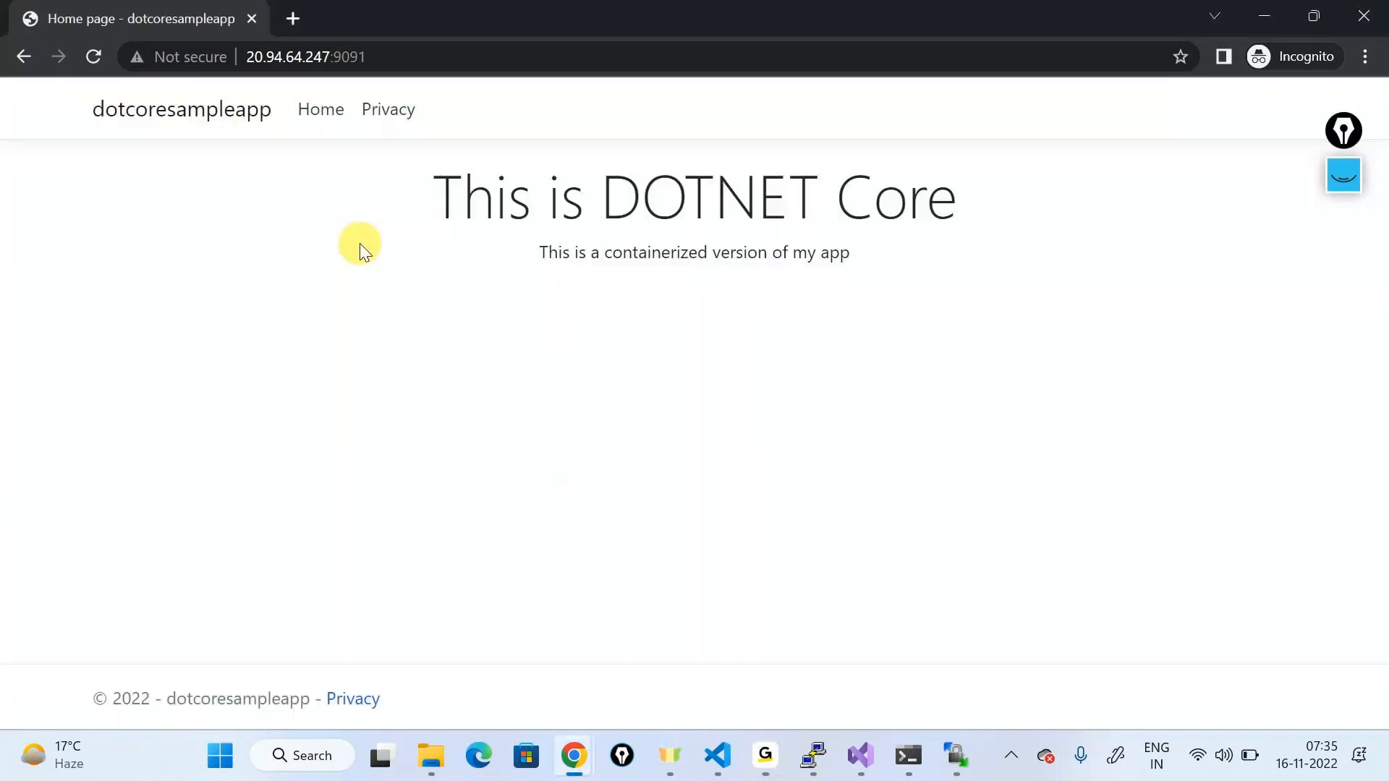
left_click_drag(78, 114, 1165, 344)
left_click(1168, 352)
left_click_drag(541, 254, 951, 275)
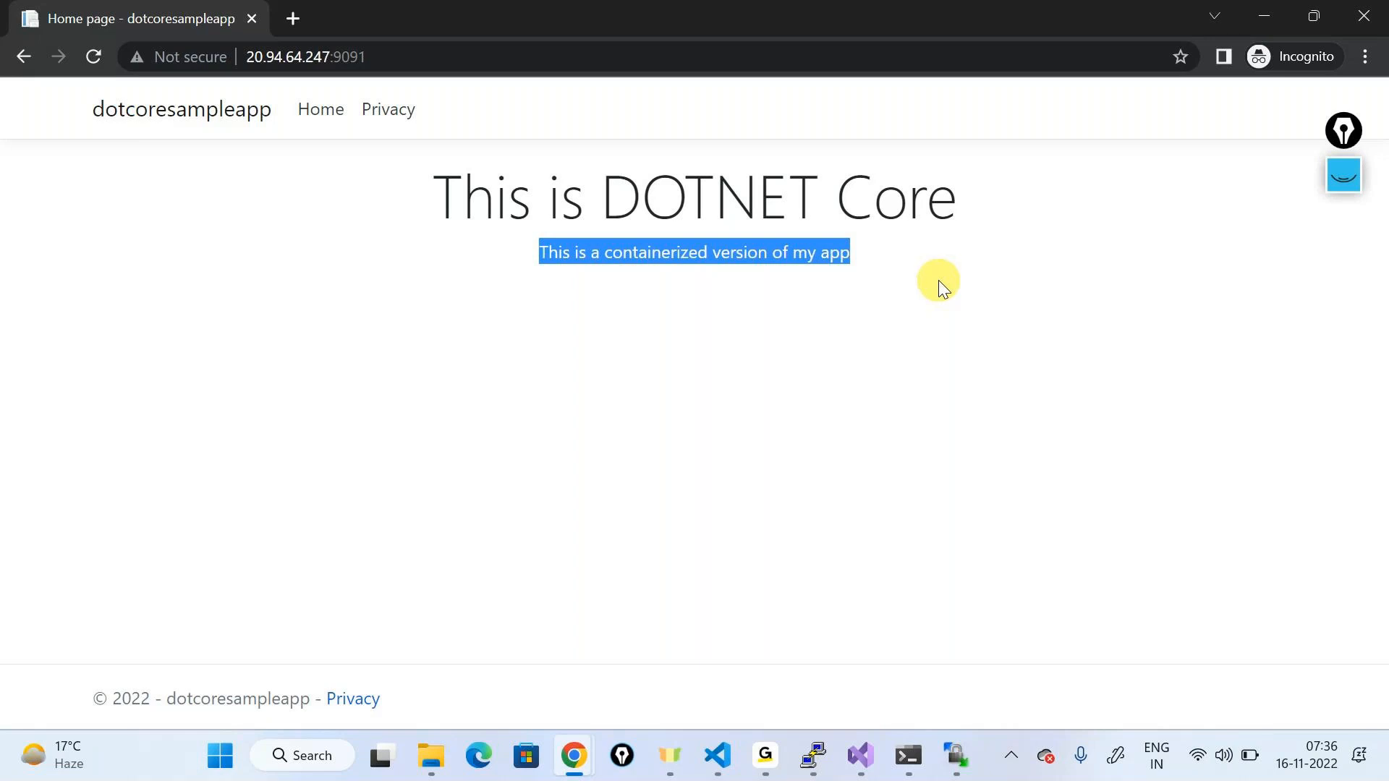
left_click(727, 758)
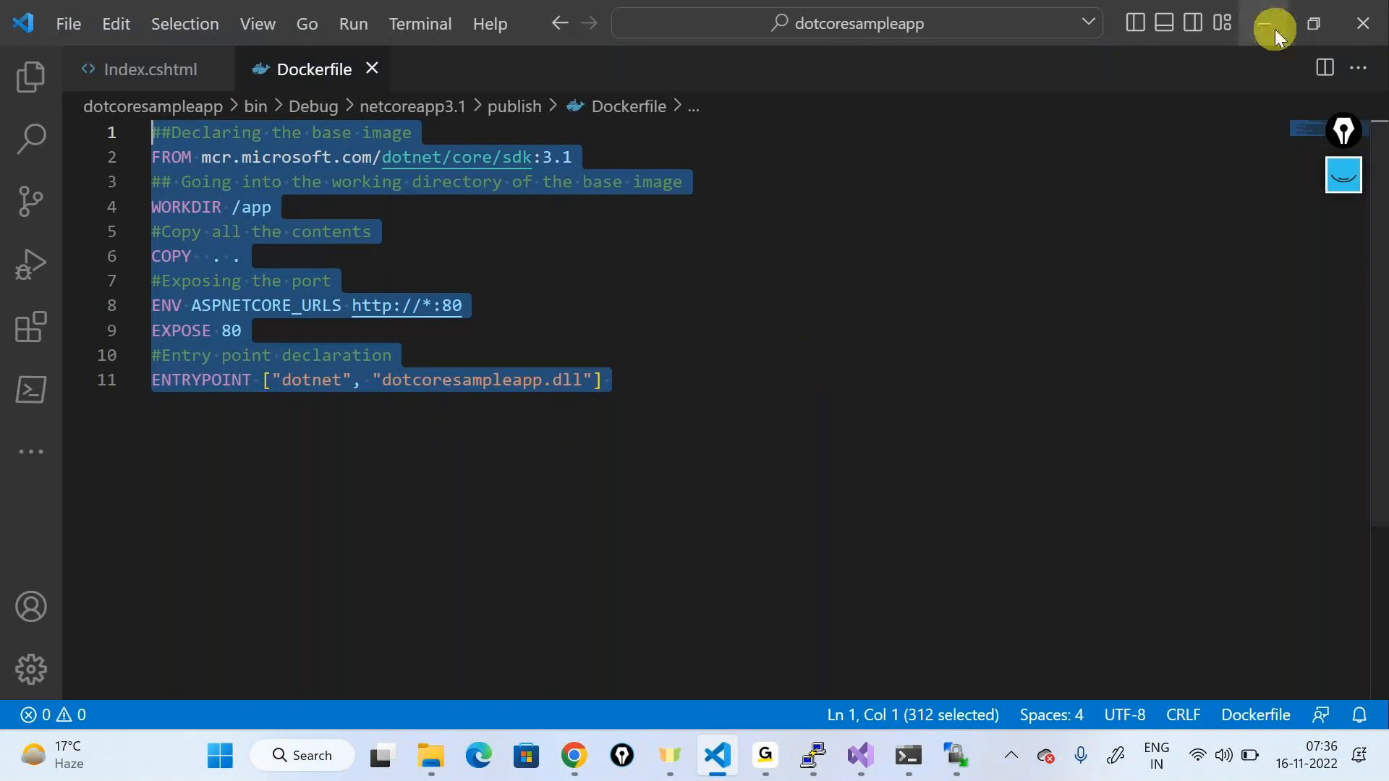
key("alt+Tab")
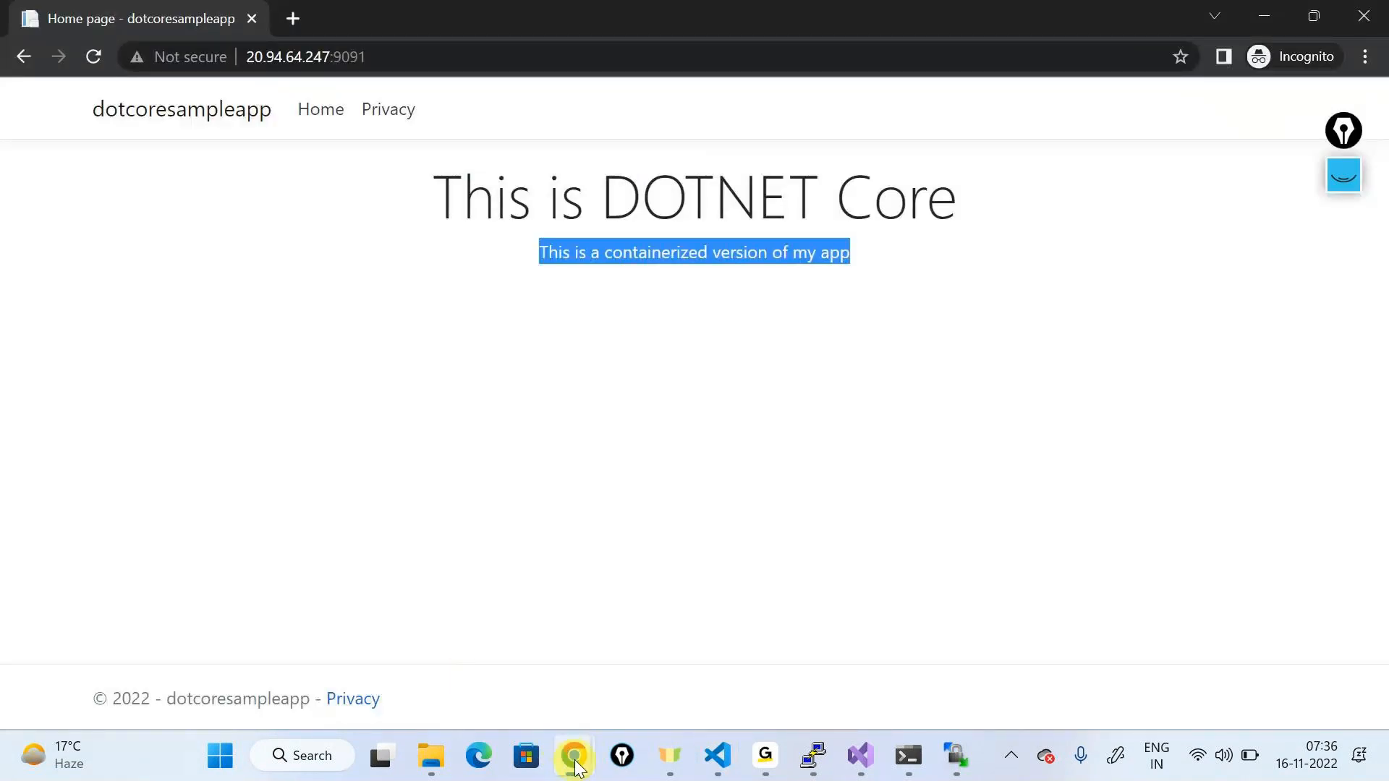
left_click(510, 653)
key("alt+Tab")
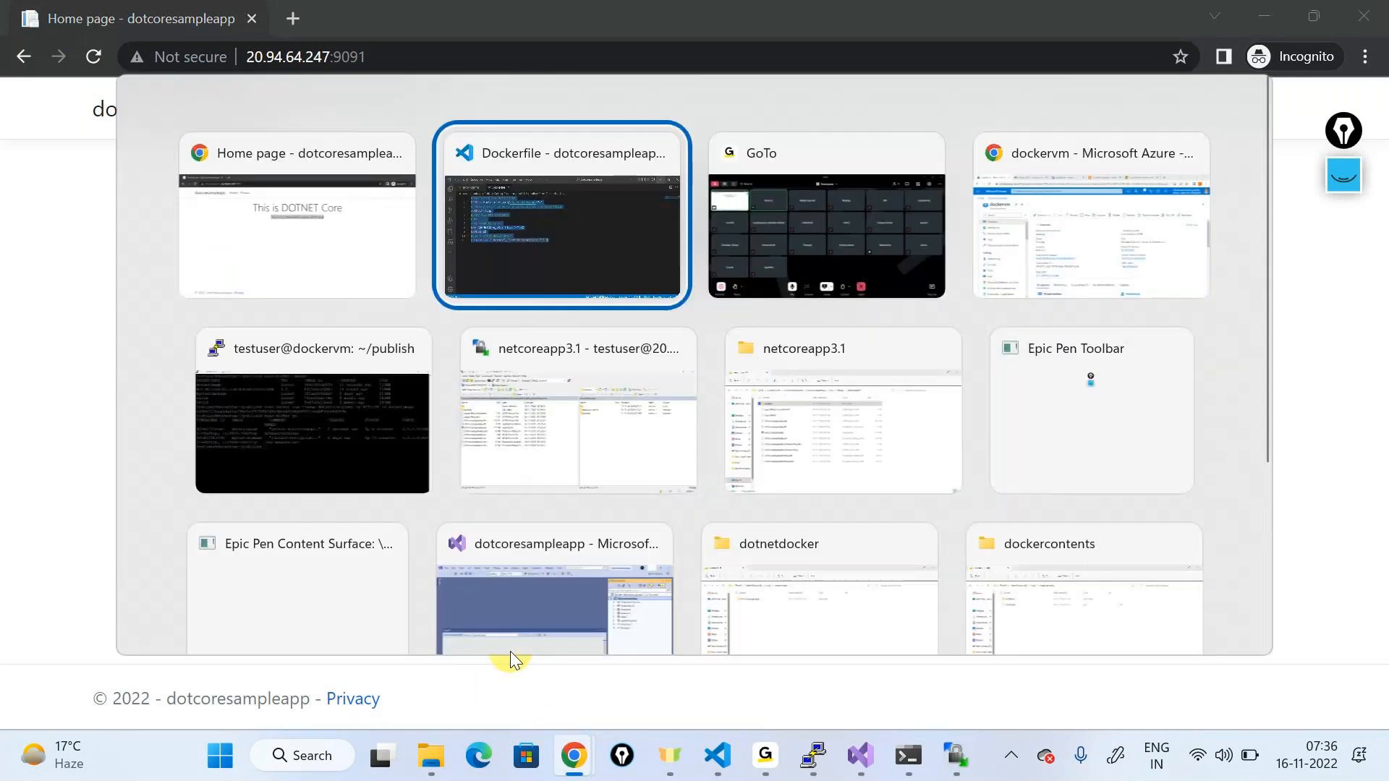
key("alt+Tab")
key("alt+Tab")
Step: Add a file shape and a gear image to the diagram, each followed by an arrow
left_click(709, 15)
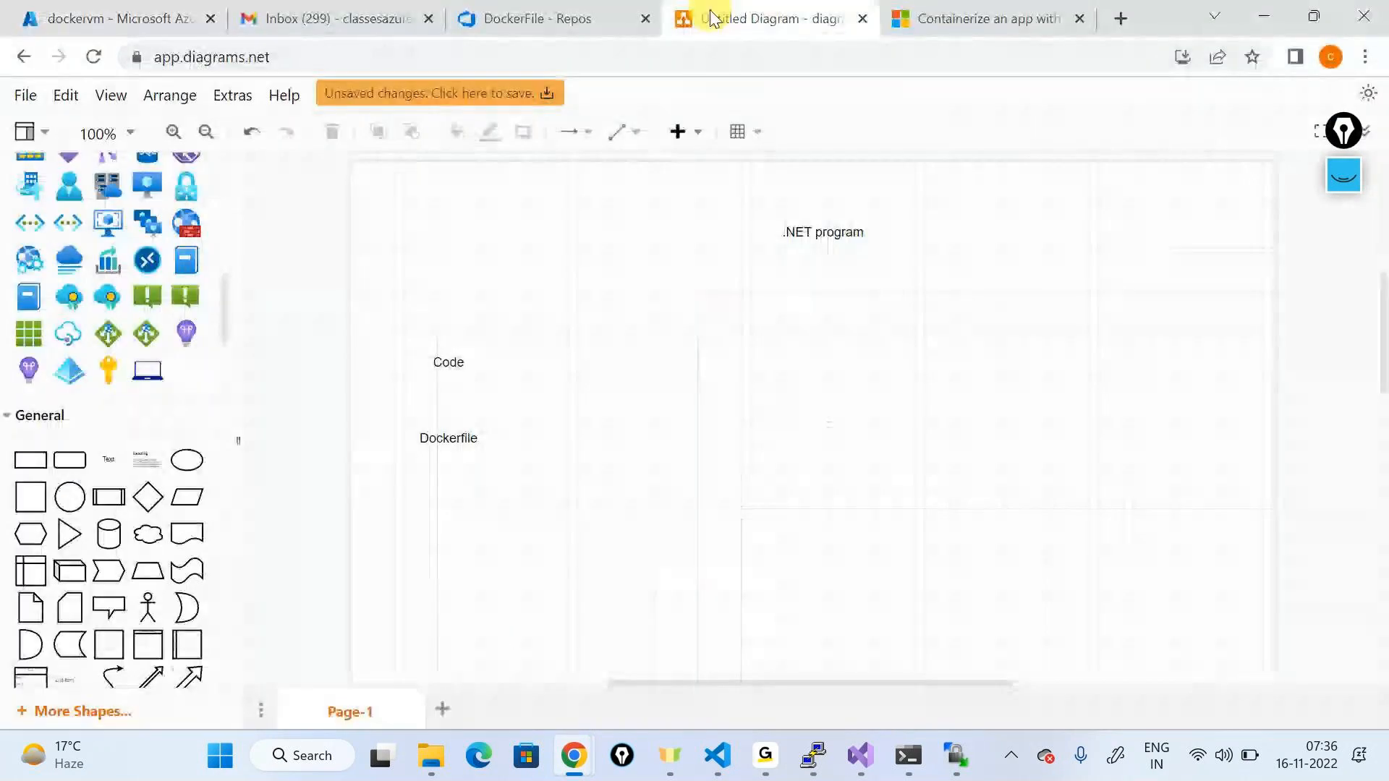
scroll(123, 298, "up", 10)
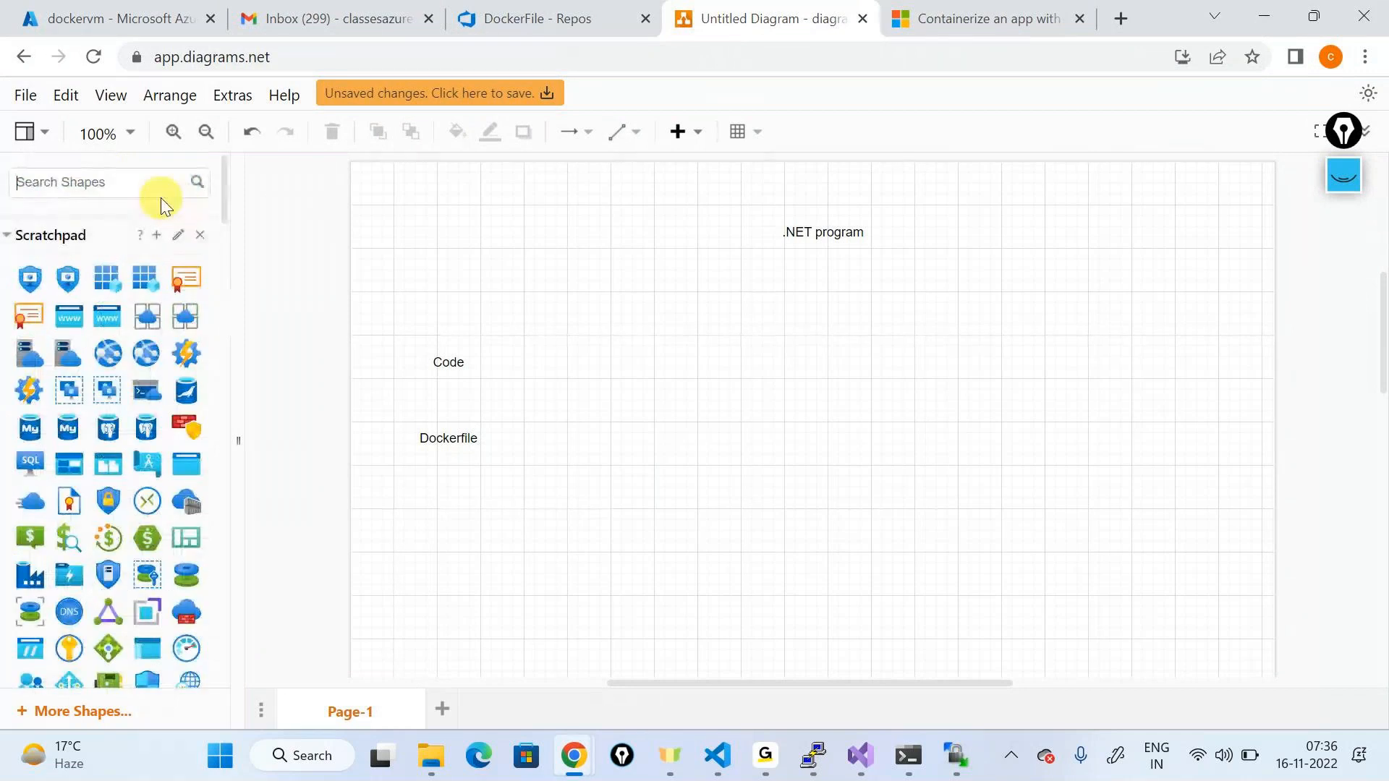
type("file")
key("Return")
left_click_drag(52, 205, 546, 403)
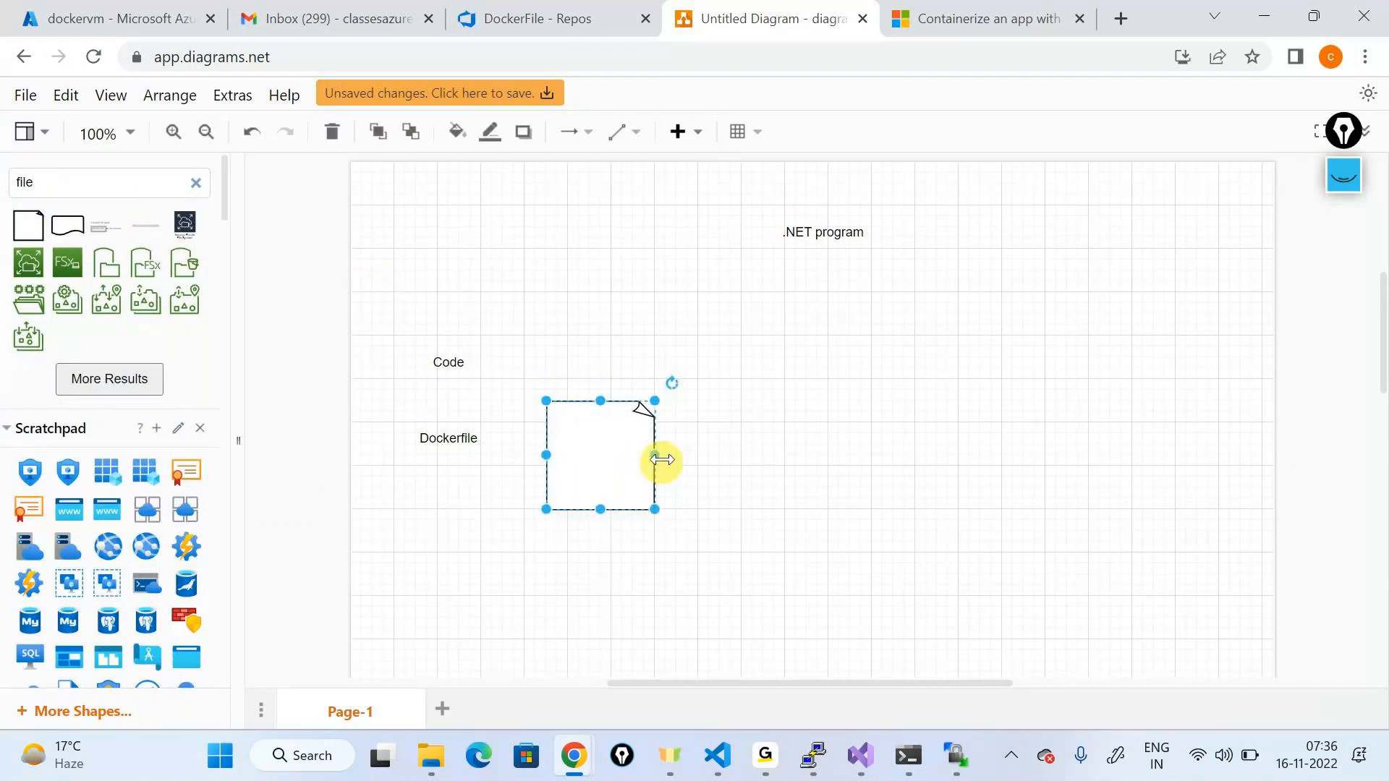
left_click_drag(671, 465, 785, 455)
left_click(136, 194)
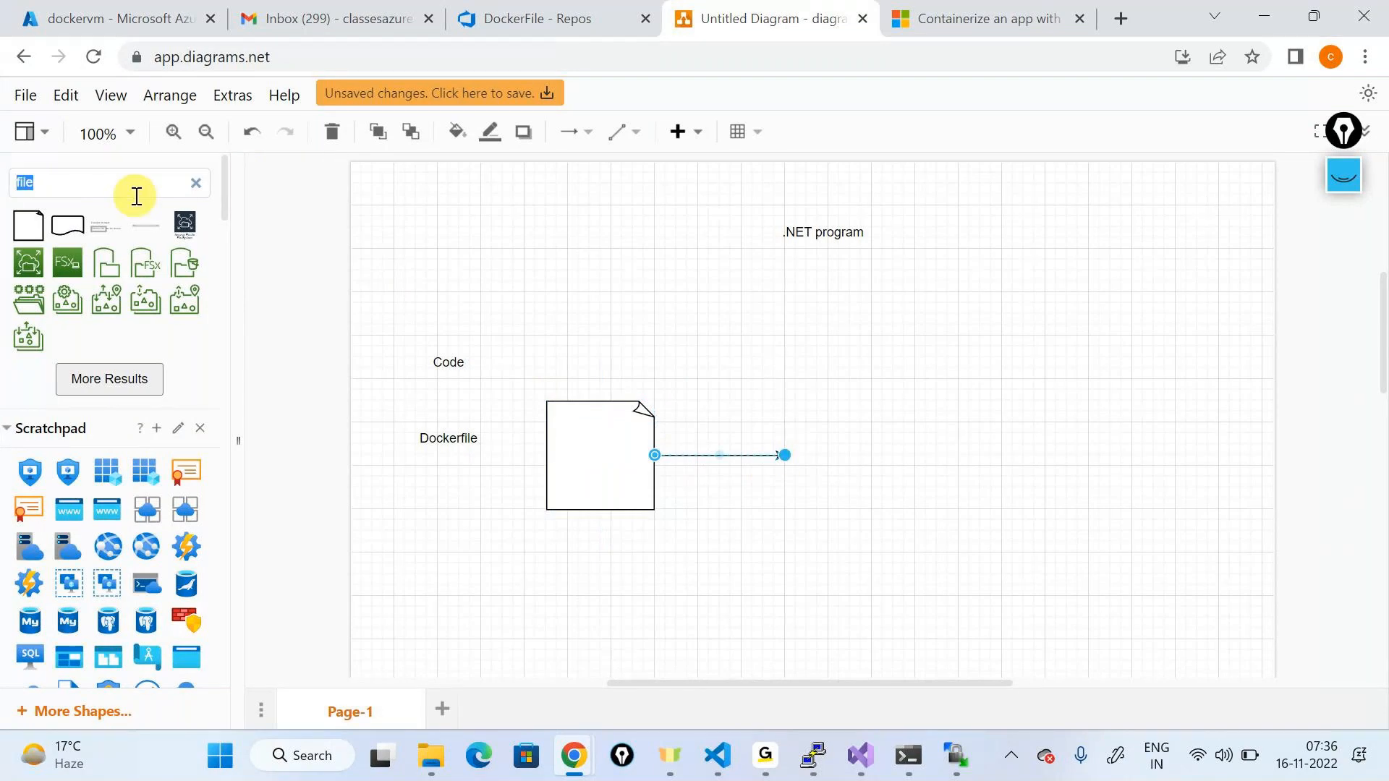
type("image")
key("Return")
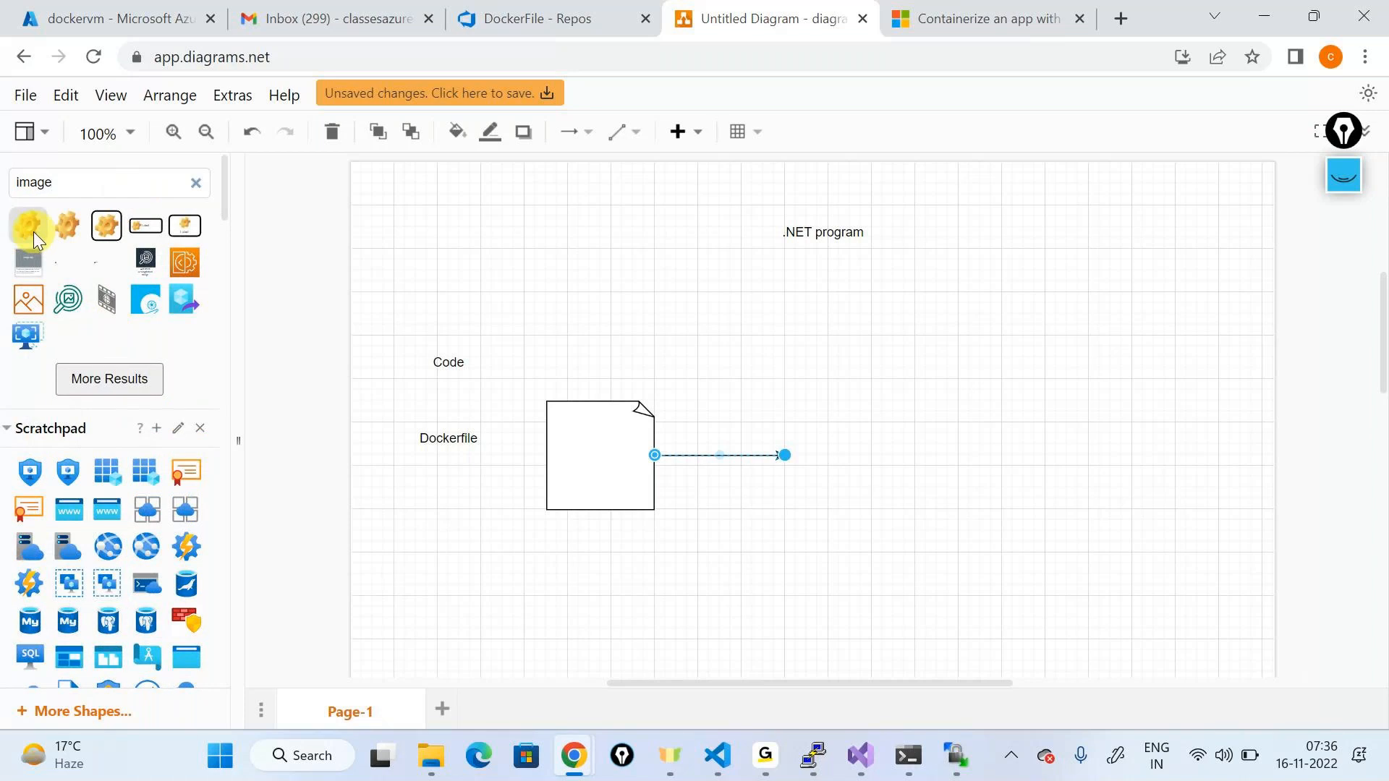
left_click_drag(33, 232, 809, 426)
left_click_drag(897, 455, 1022, 455)
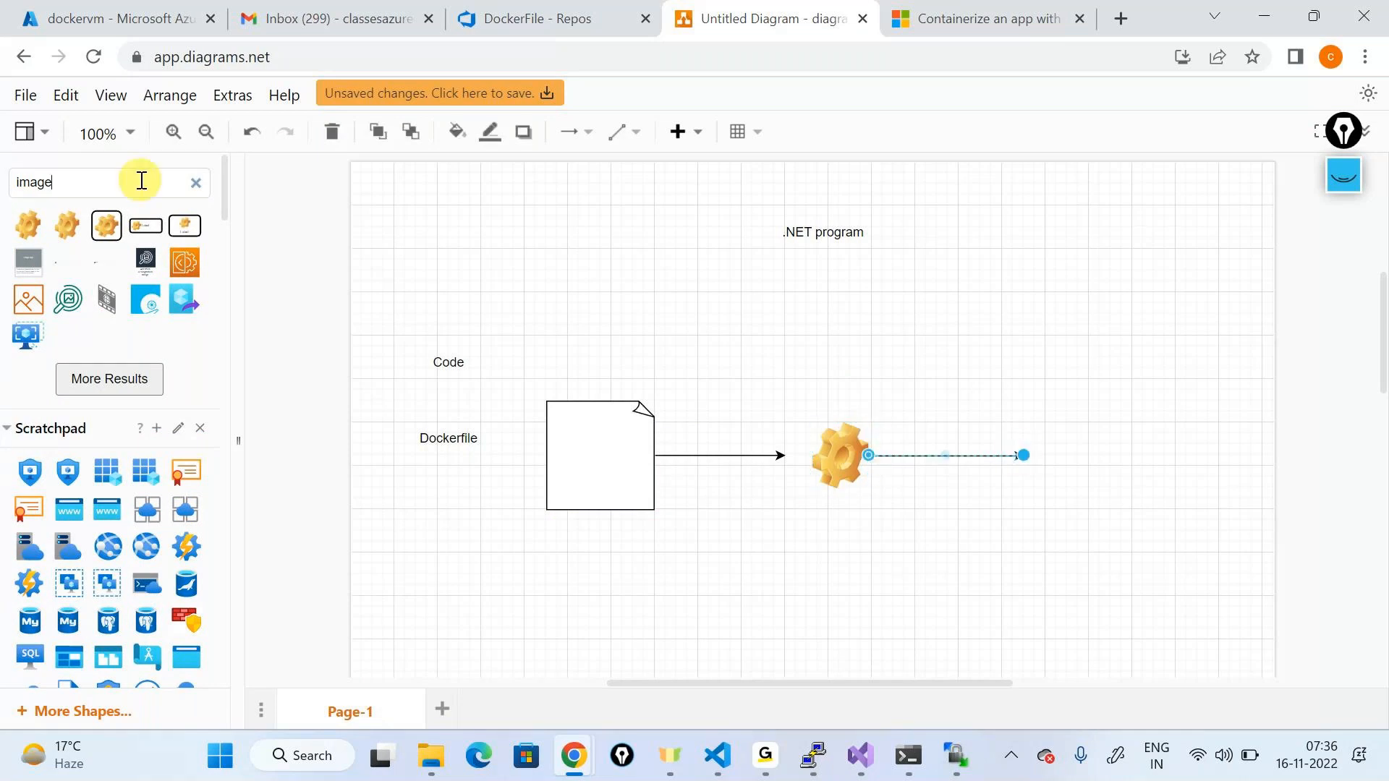
Step: Place a container shape and connect a virtual machine icon up into it
double_click(141, 180)
type("container")
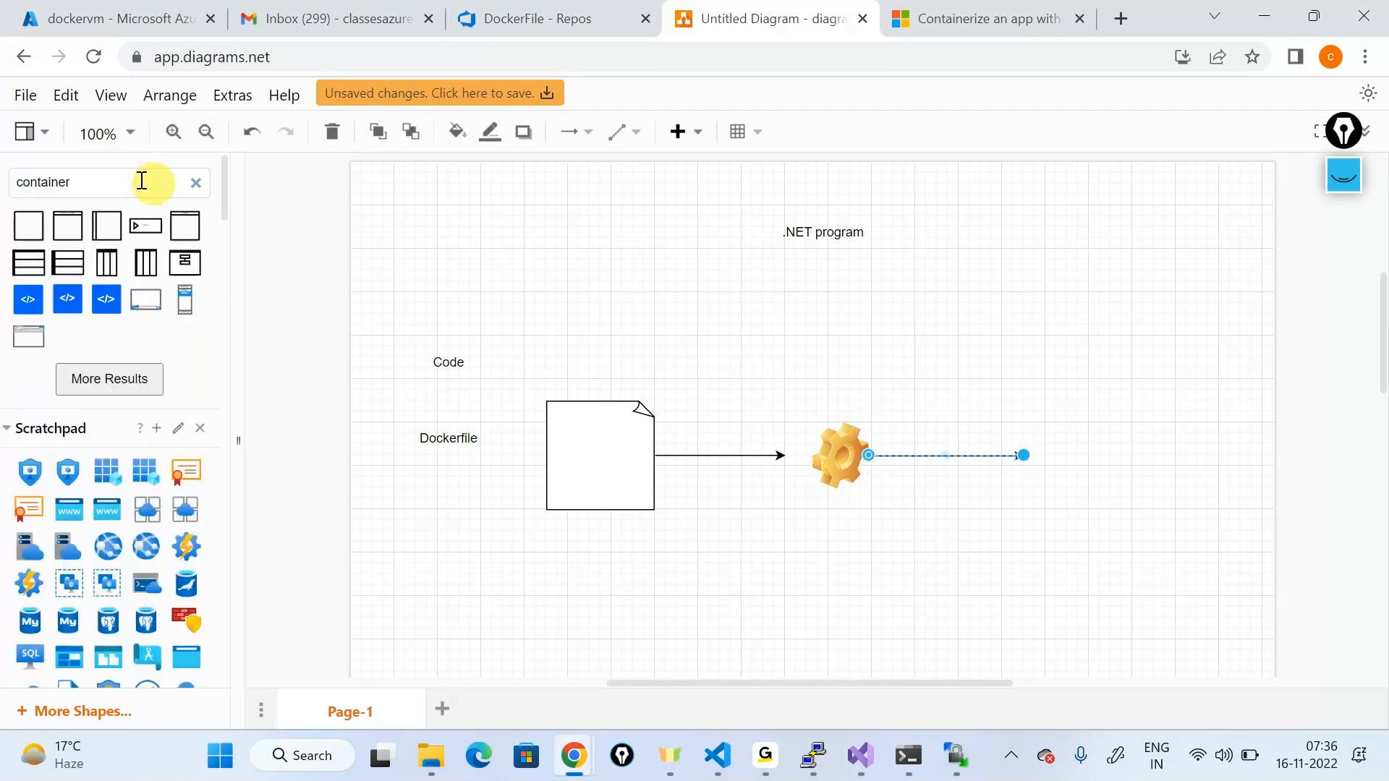
left_click(150, 376)
left_click_drag(195, 380, 1039, 450)
scroll(162, 349, "down", 5)
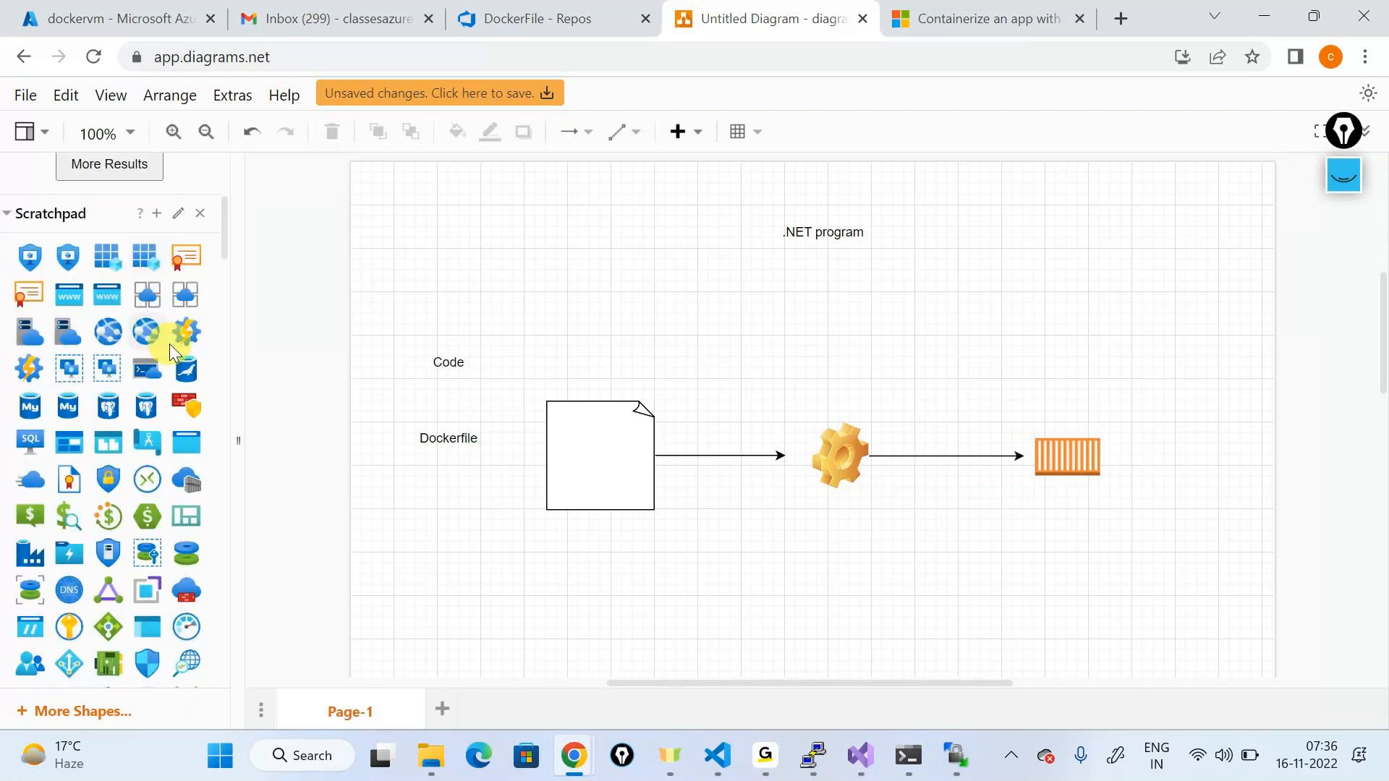
scroll(174, 347, "down", 3)
scroll(178, 350, "down", 5)
scroll(180, 349, "down", 3)
left_click_drag(180, 348, 1009, 589)
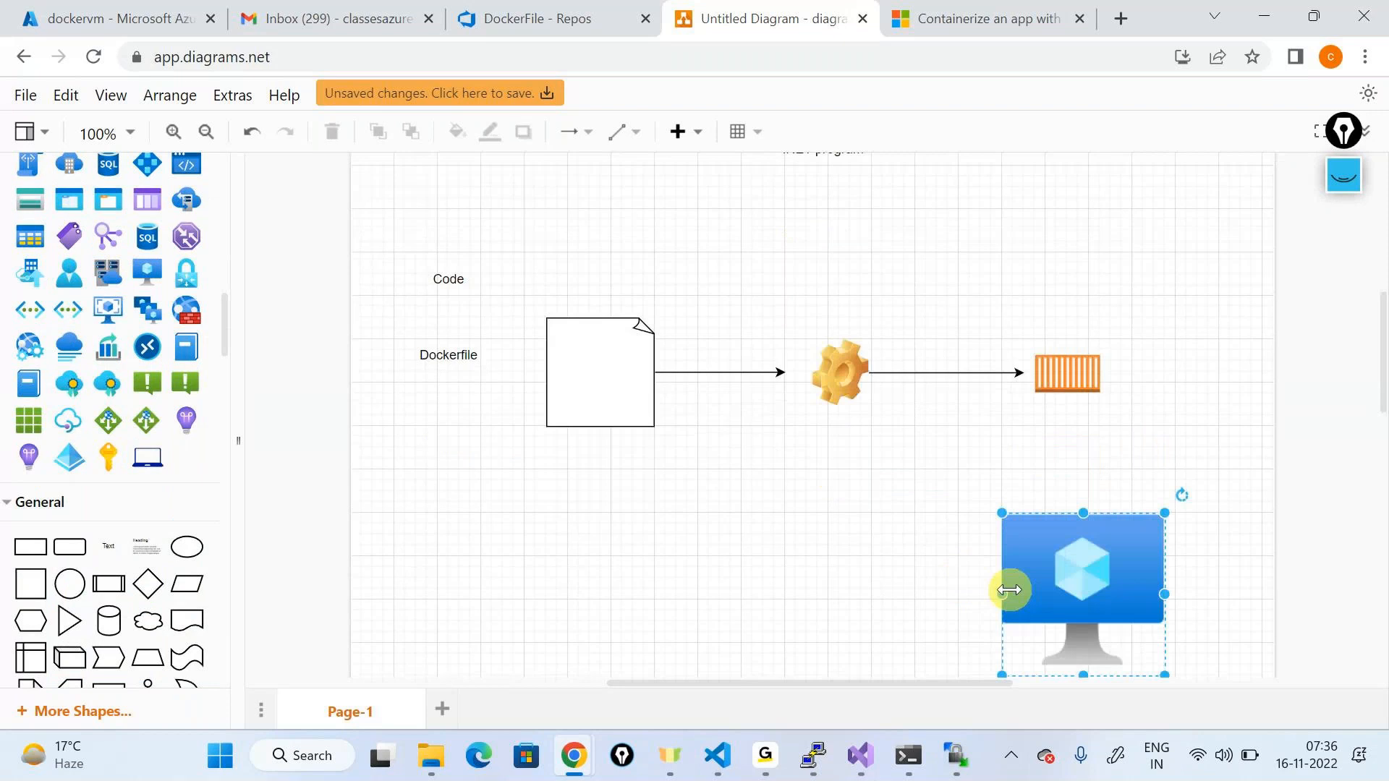
left_click_drag(1078, 479, 1086, 394)
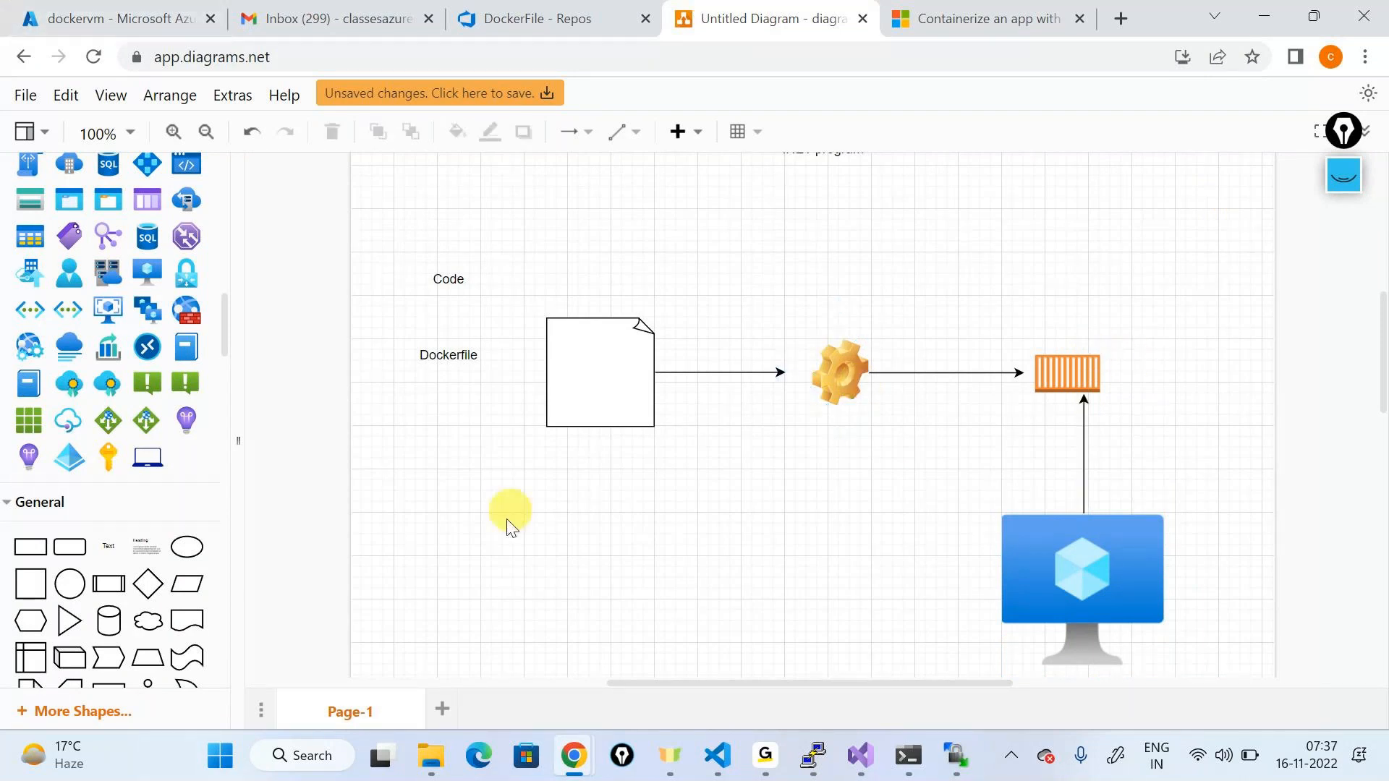
left_click(538, 19)
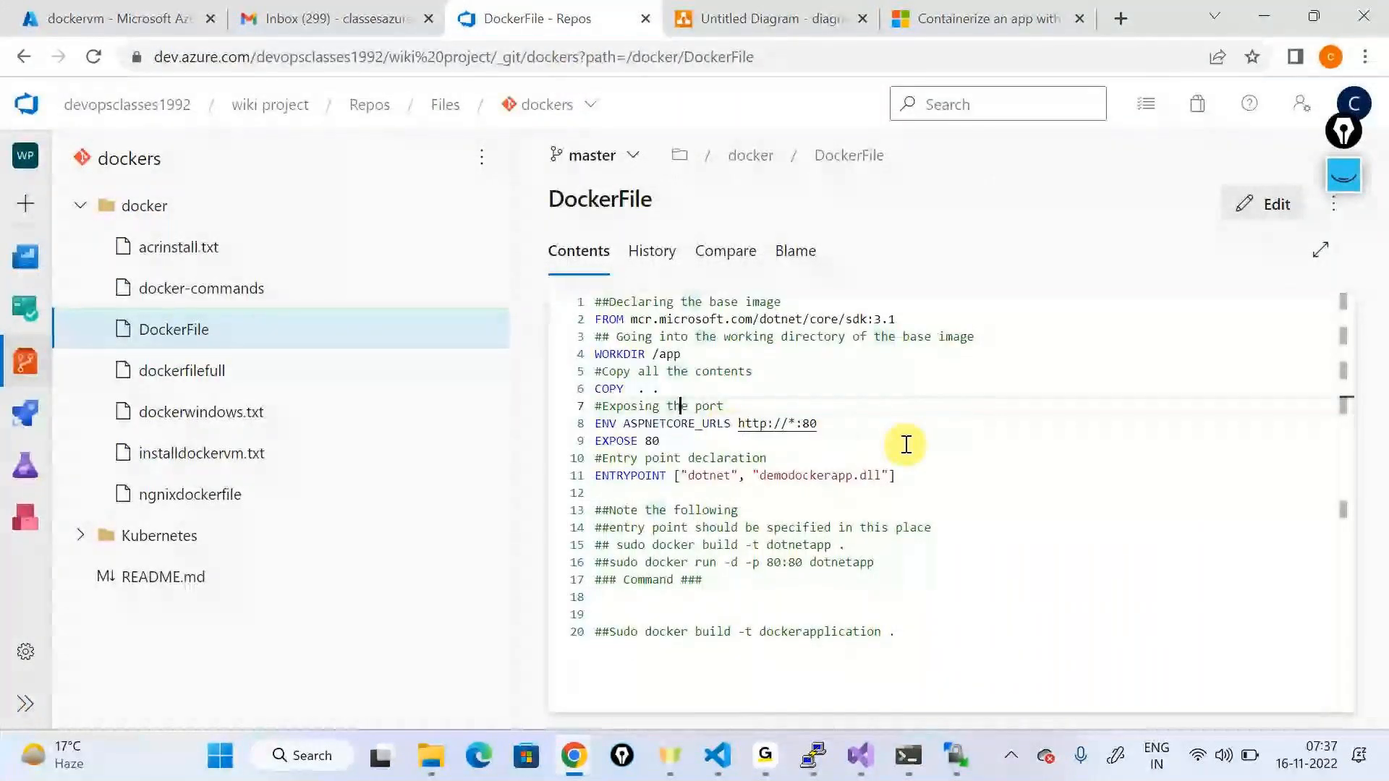
left_click_drag(901, 475, 600, 298)
left_click(797, 381)
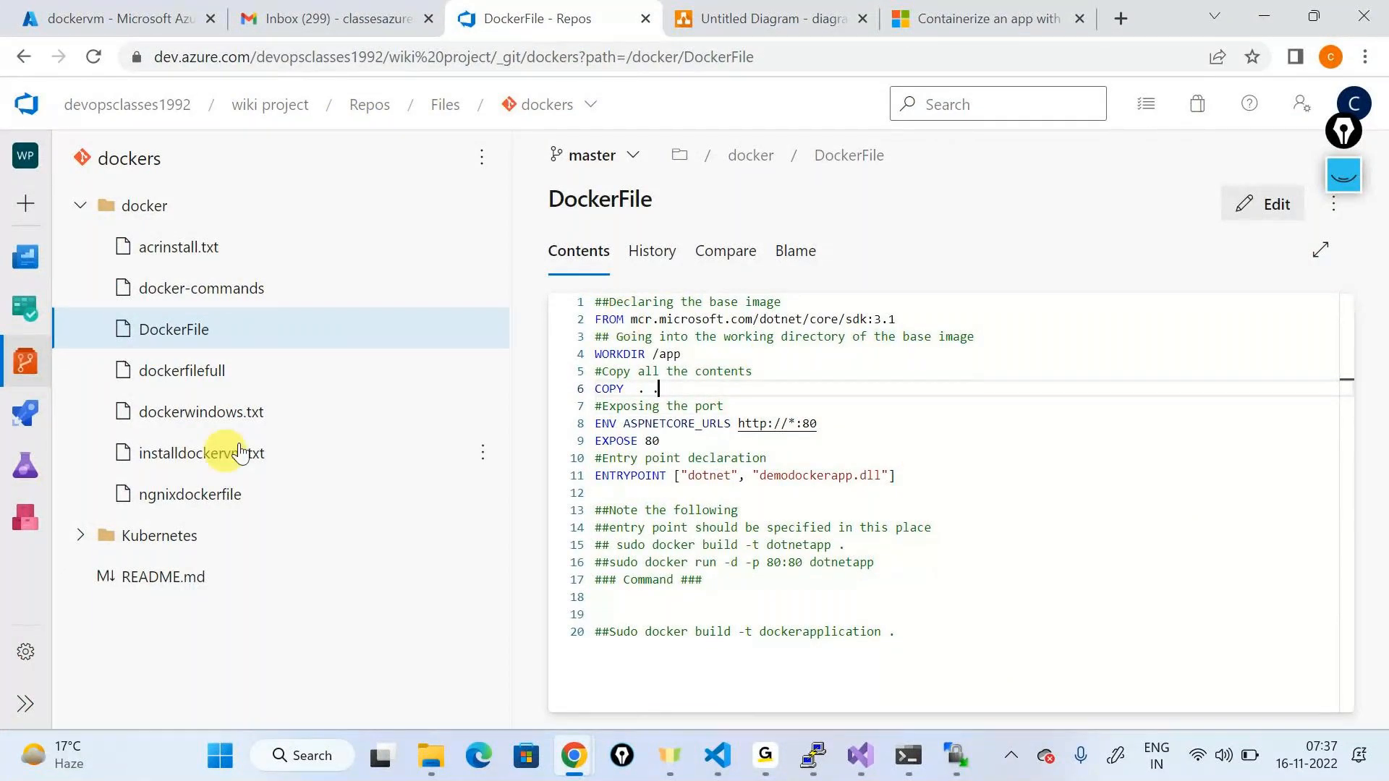
left_click(174, 499)
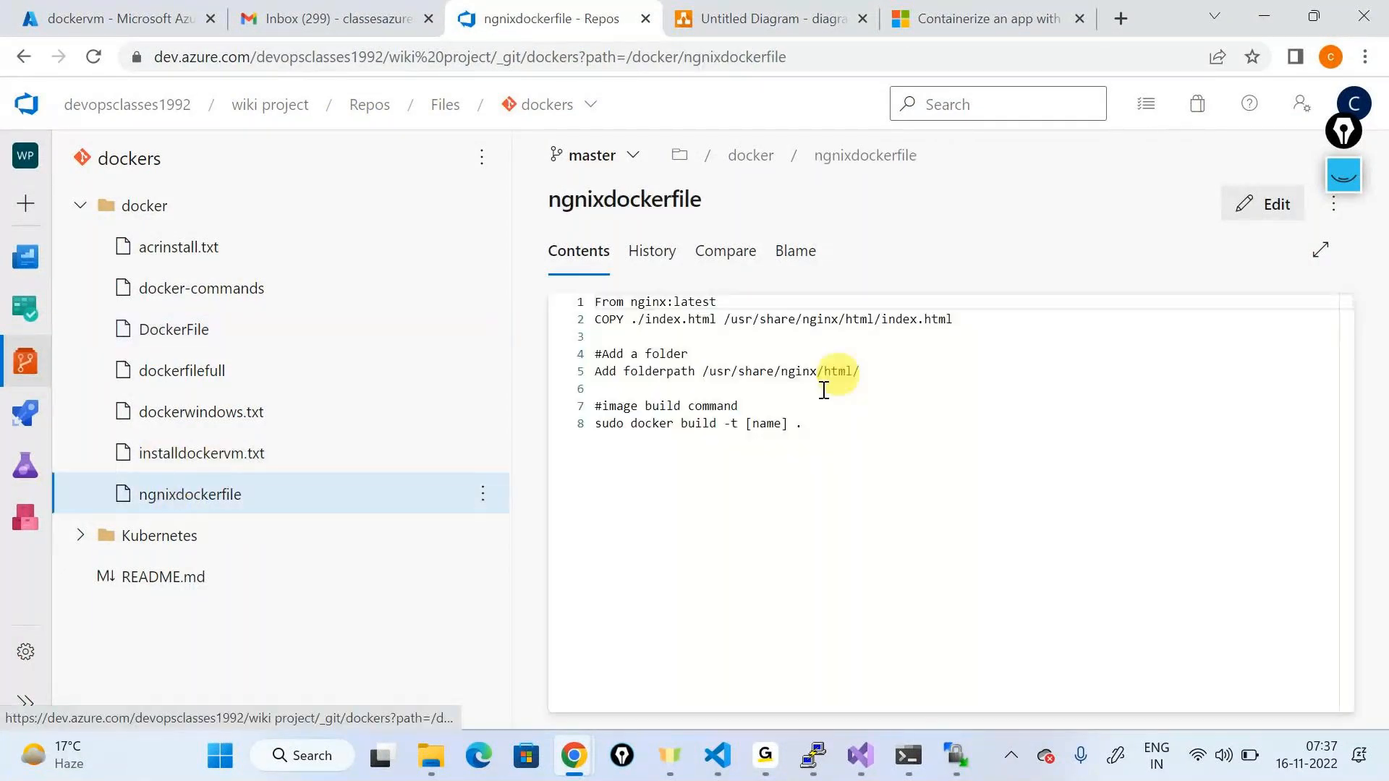
left_click_drag(595, 302, 726, 319)
left_click(988, 335)
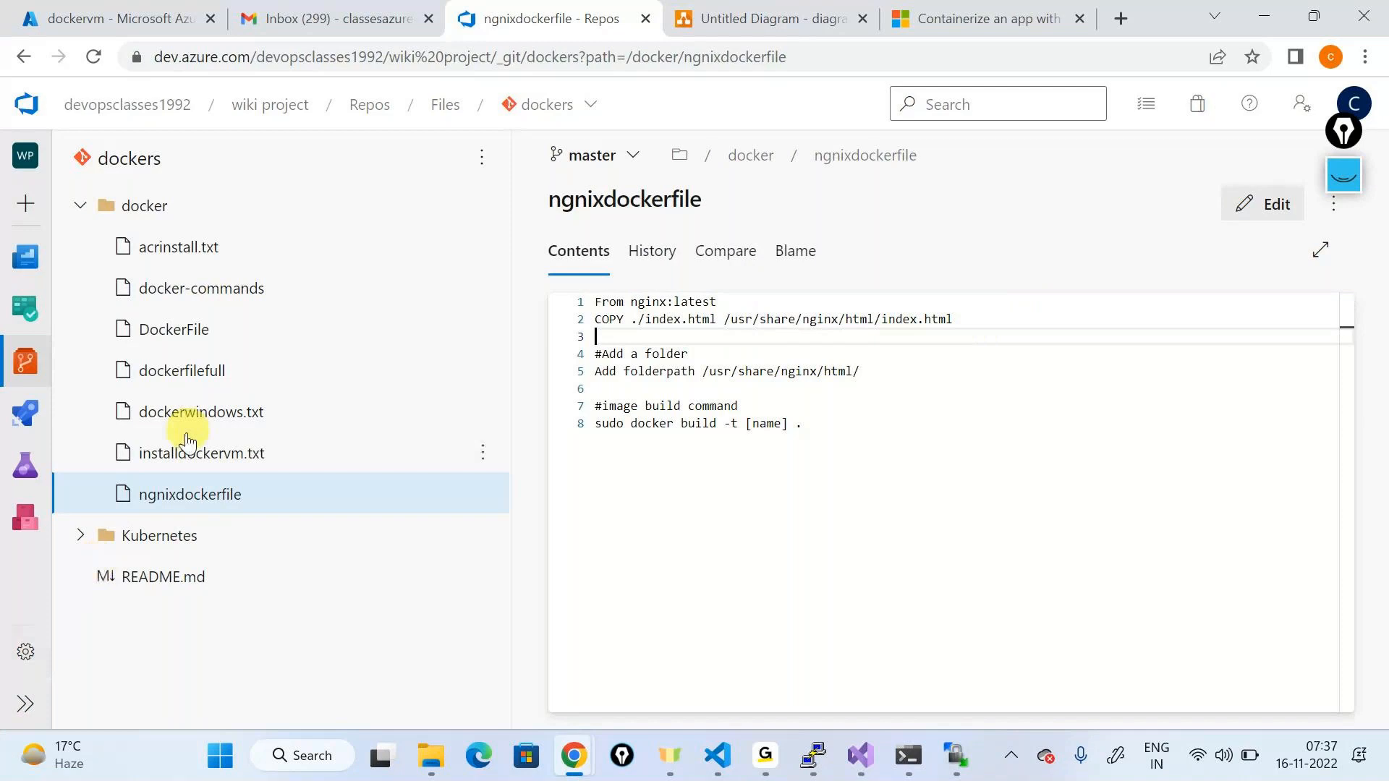
left_click(174, 329)
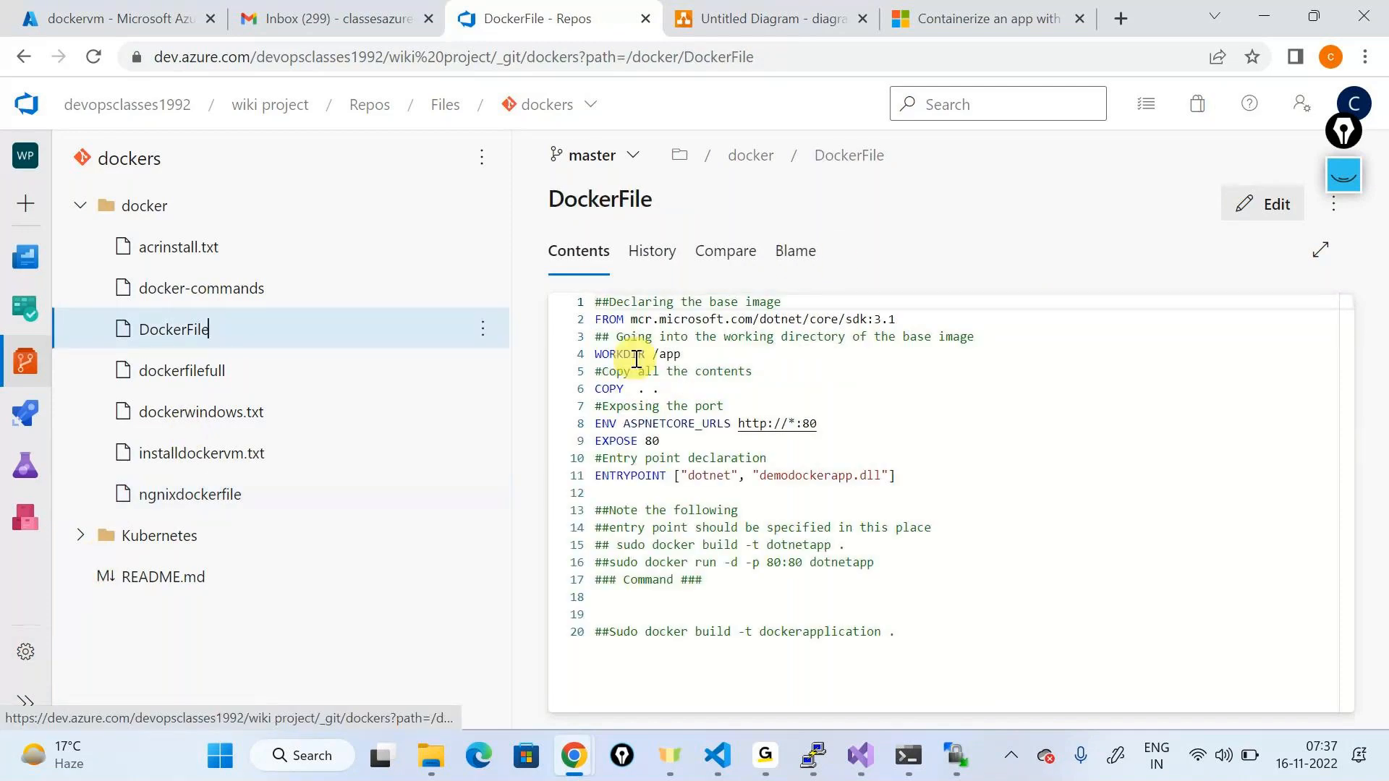
left_click(929, 481)
left_click_drag(930, 481, 596, 301)
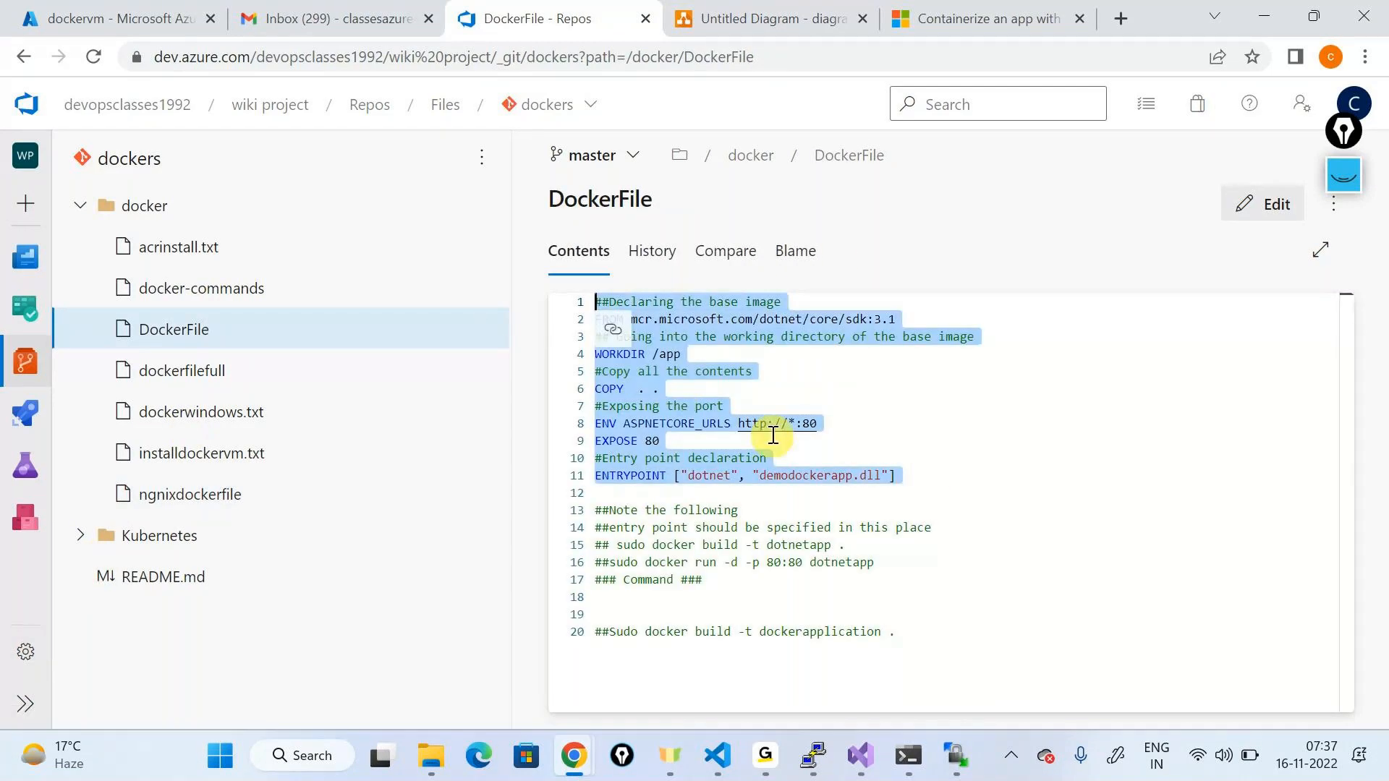
double_click(822, 470)
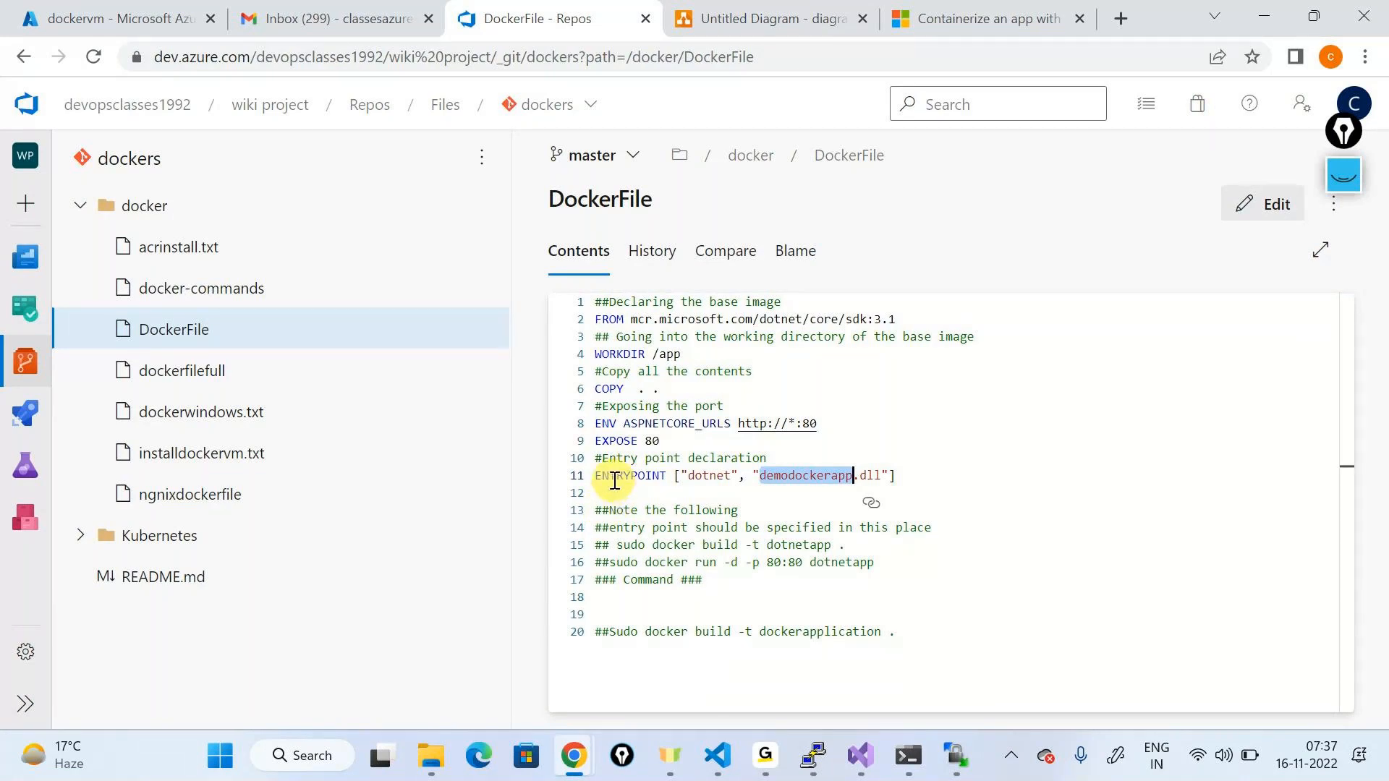
left_click(217, 496)
left_click_drag(881, 319, 960, 317)
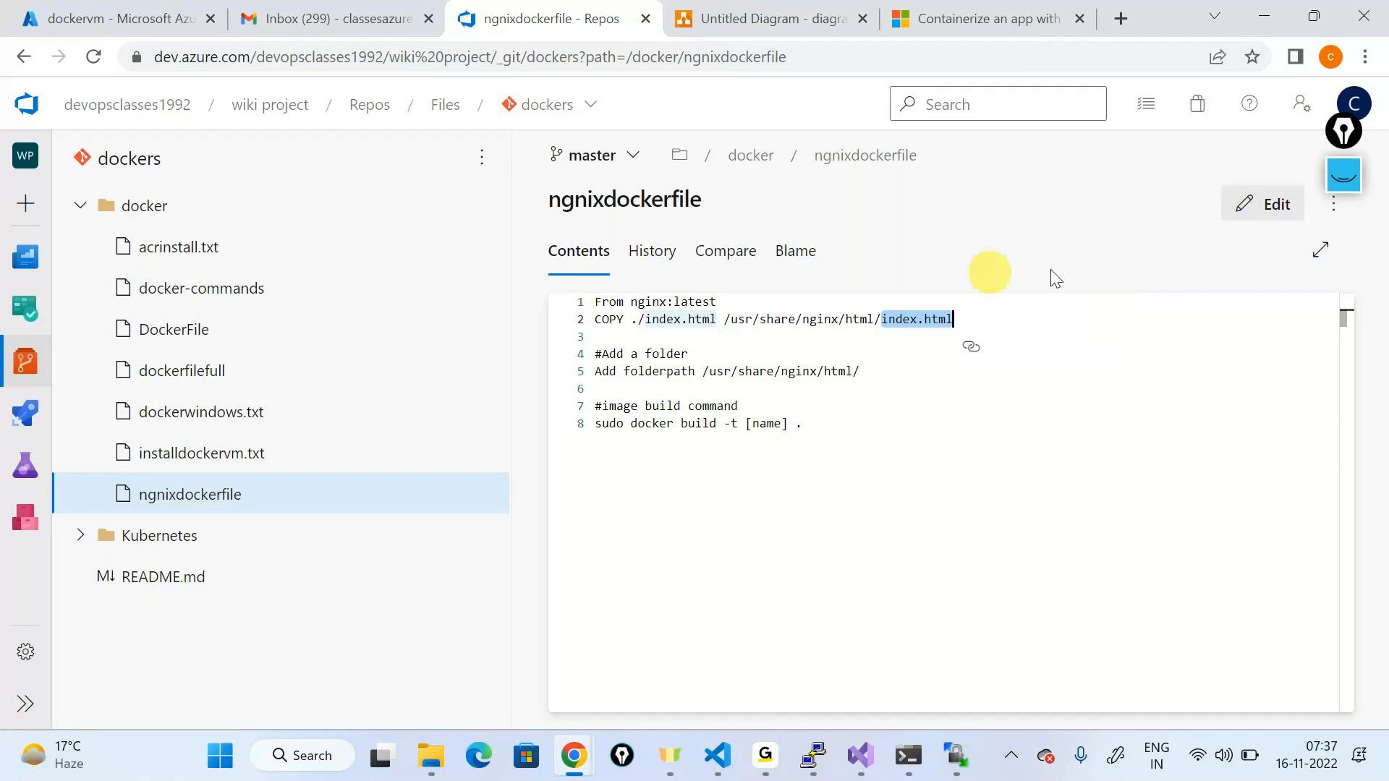
left_click(198, 345)
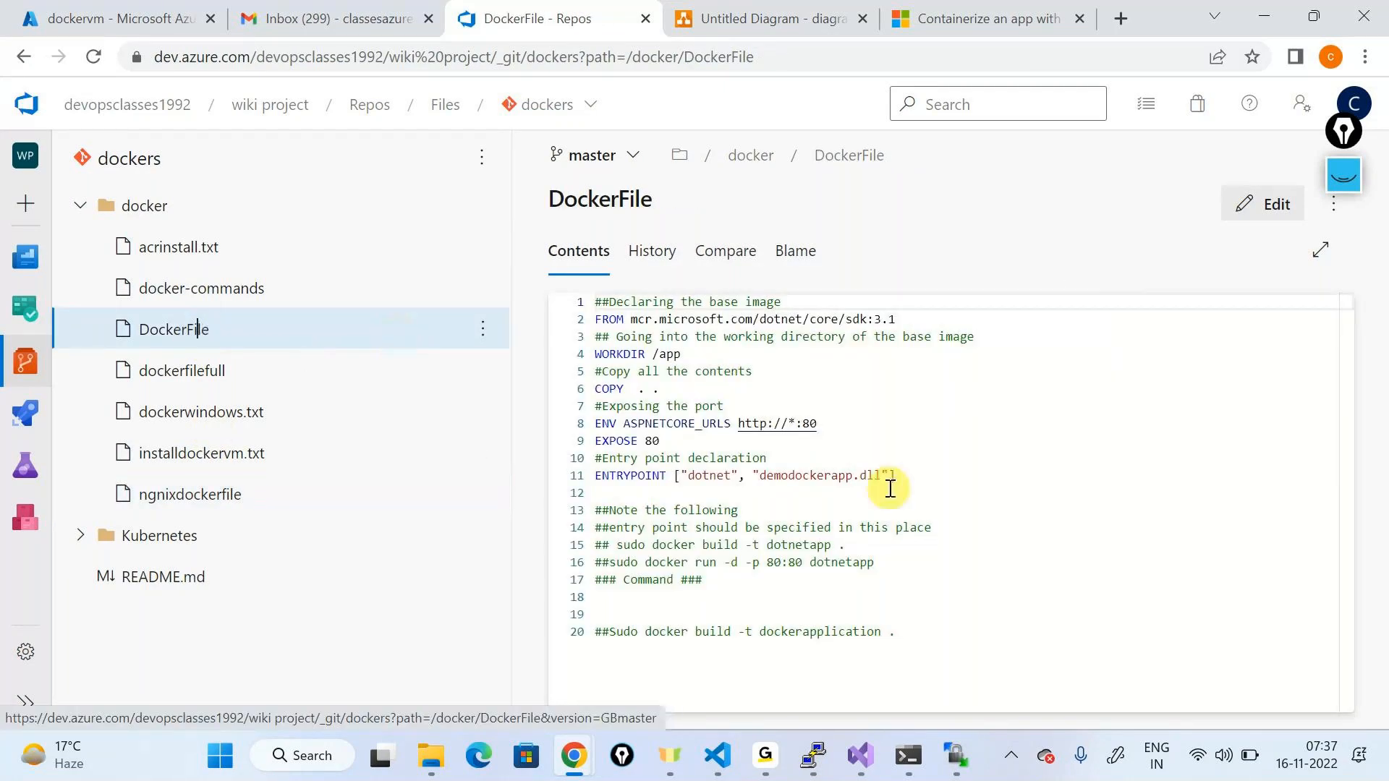
left_click_drag(661, 497, 688, 475)
double_click(695, 475)
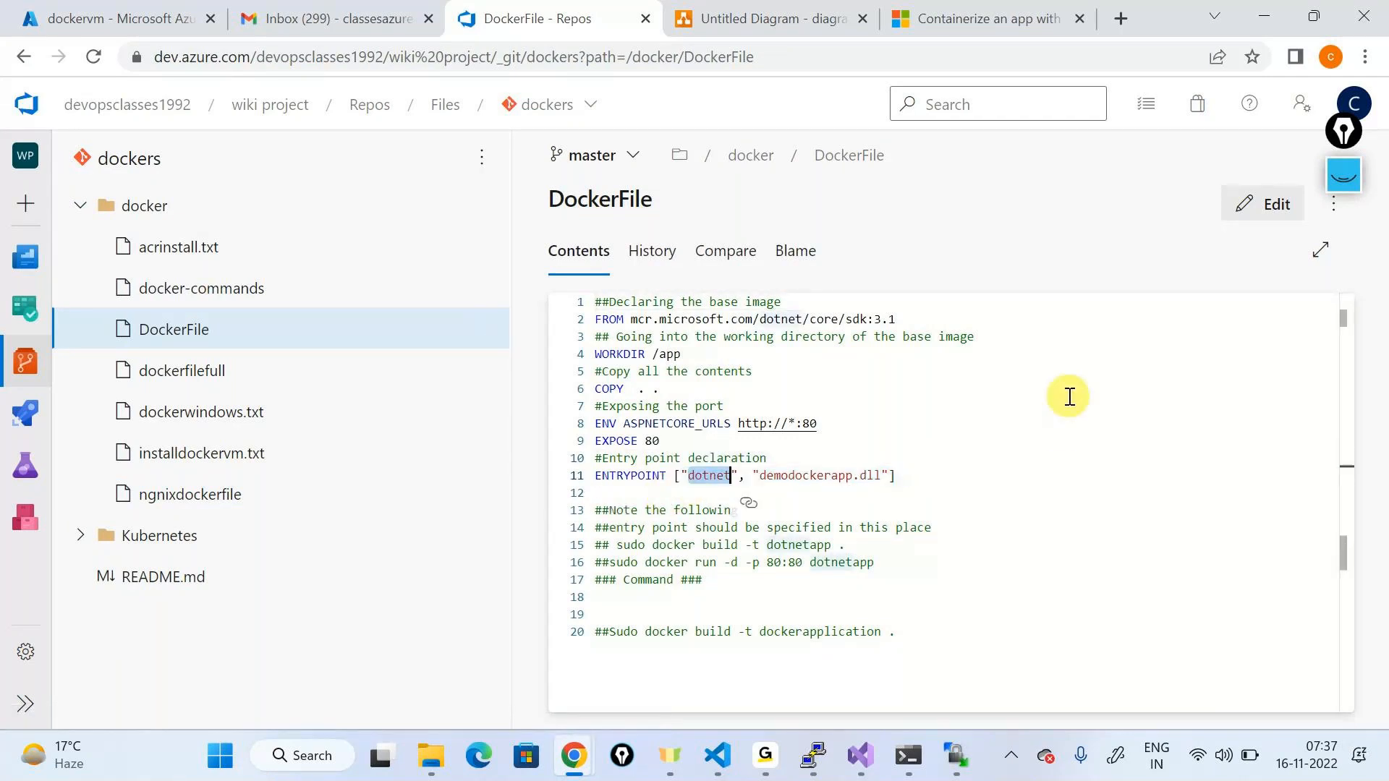
left_click(702, 474)
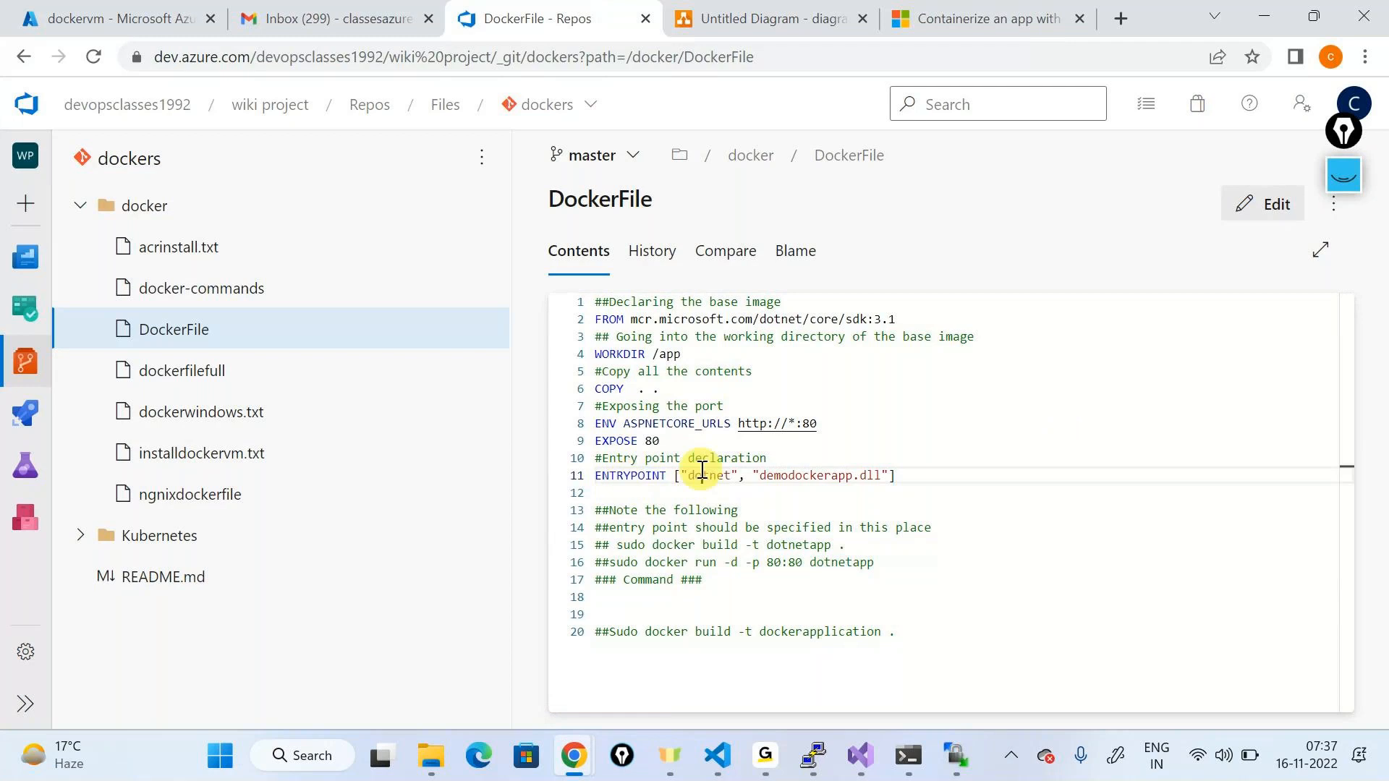
double_click(805, 475)
mouse_move(852, 488)
left_mouse_down()
mouse_move(813, 409)
mouse_move(576, 319)
left_mouse_up()
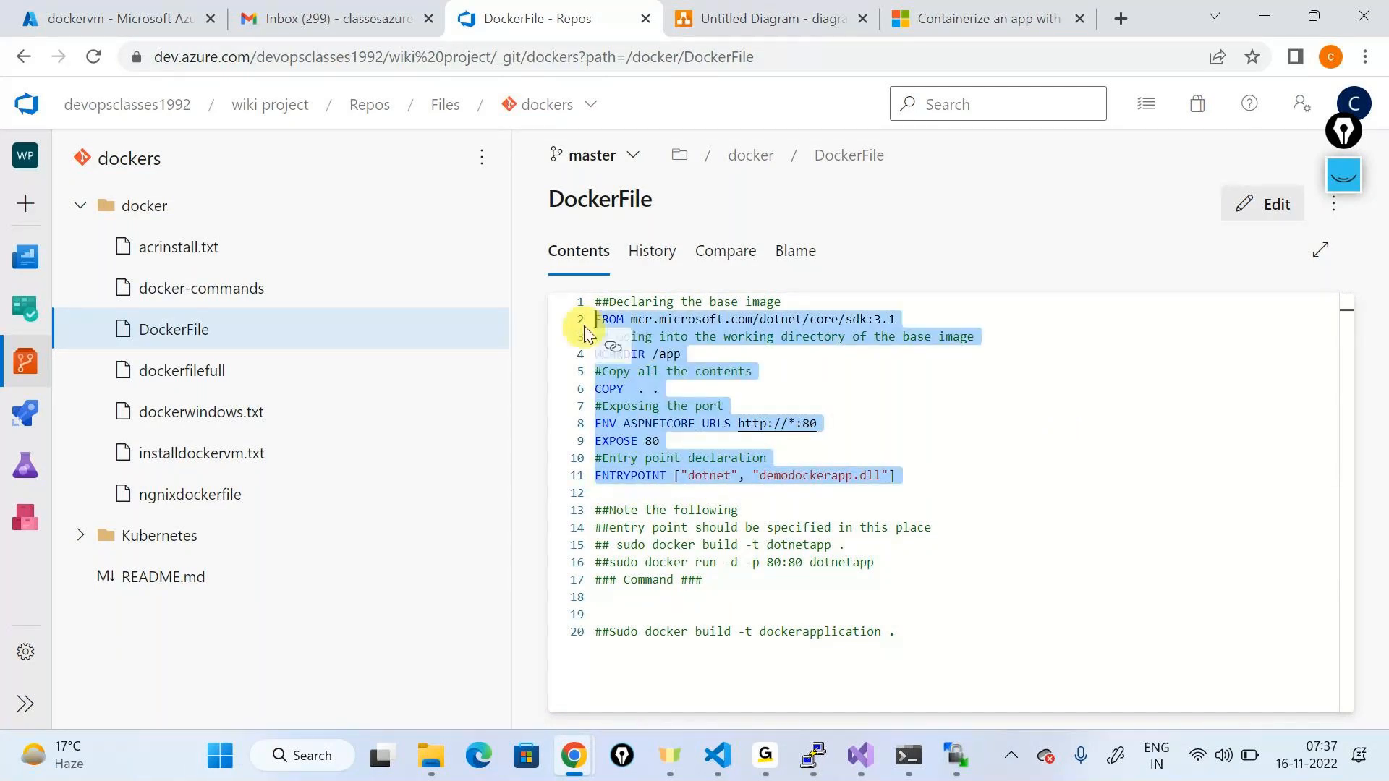
left_click(1344, 174)
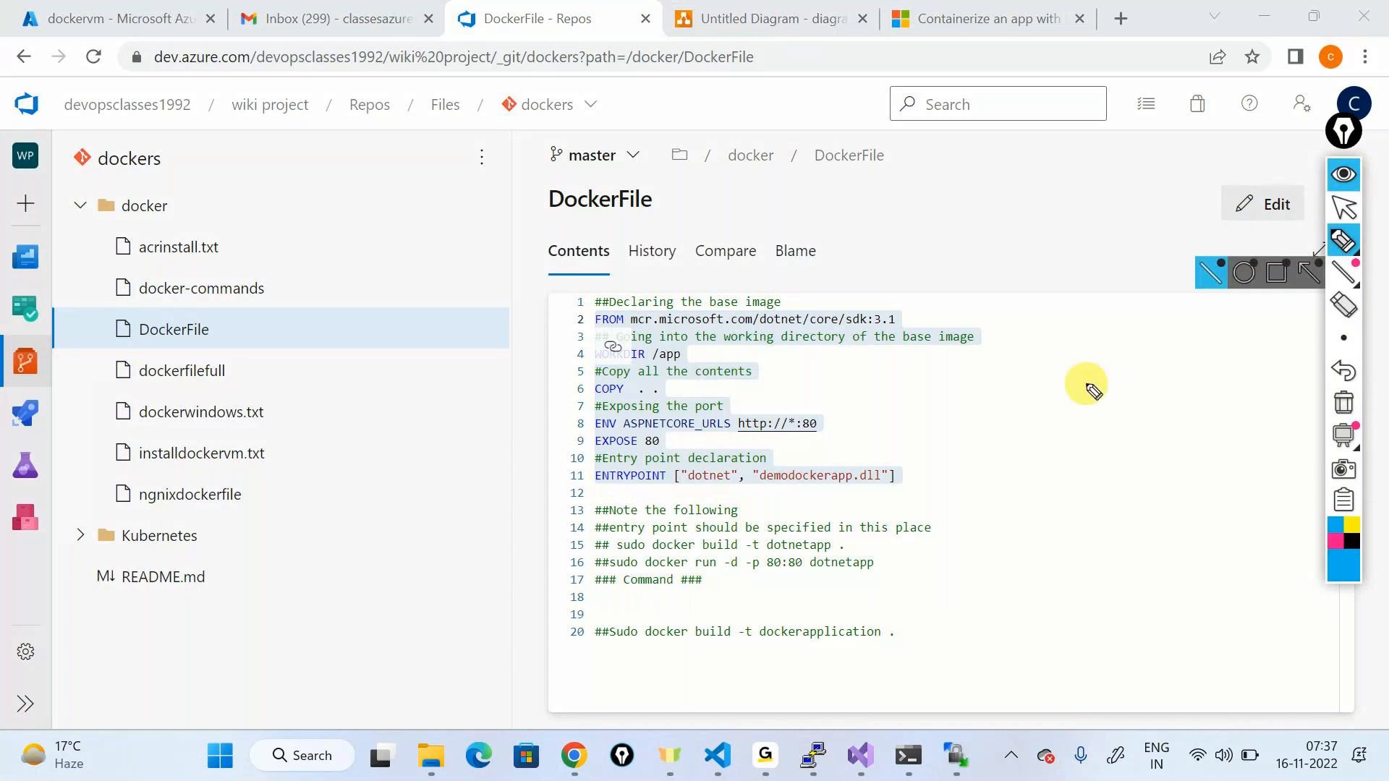
left_click_drag(917, 312, 958, 295)
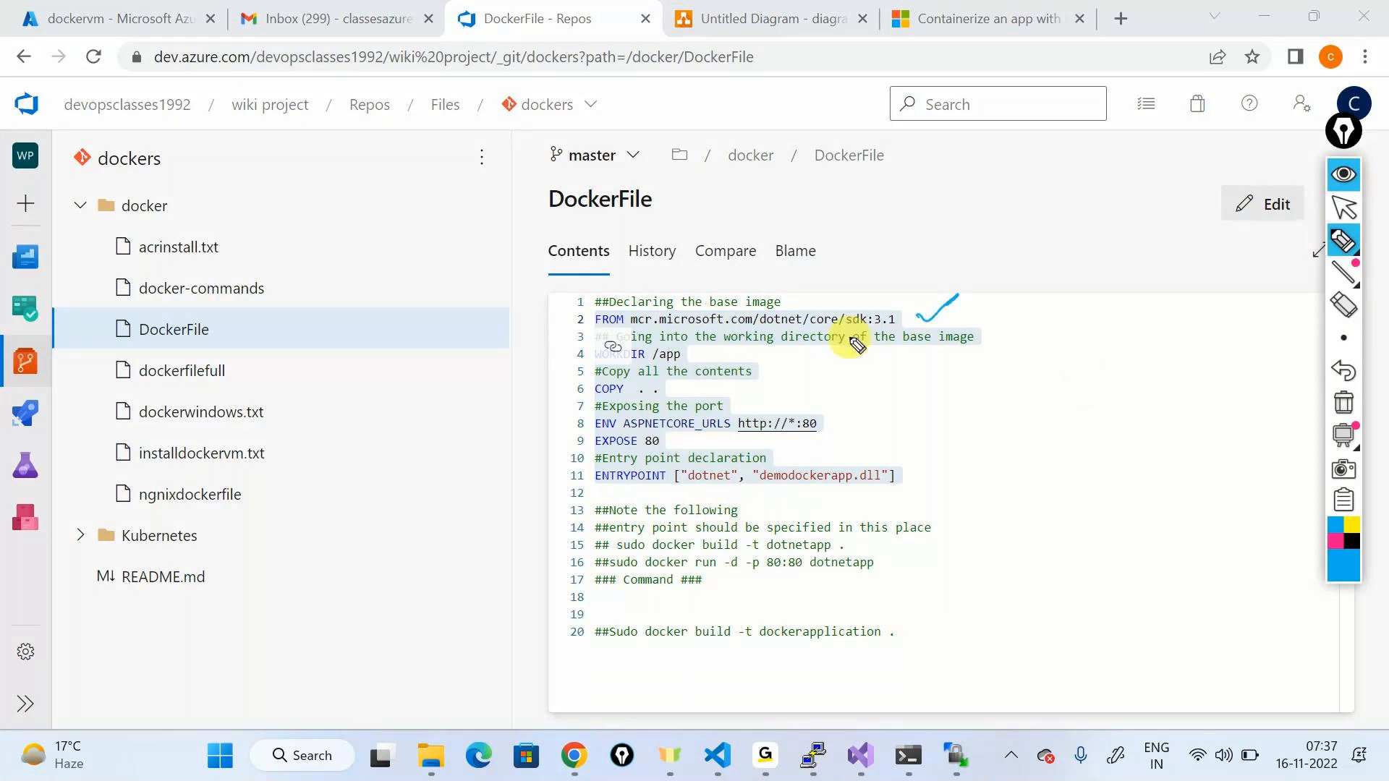
mouse_move(637, 373)
left_mouse_down()
mouse_move(558, 388)
mouse_move(578, 406)
mouse_move(680, 387)
mouse_move(955, 376)
left_mouse_up()
left_click_drag(966, 374, 978, 353)
left_click_drag(835, 414, 989, 377)
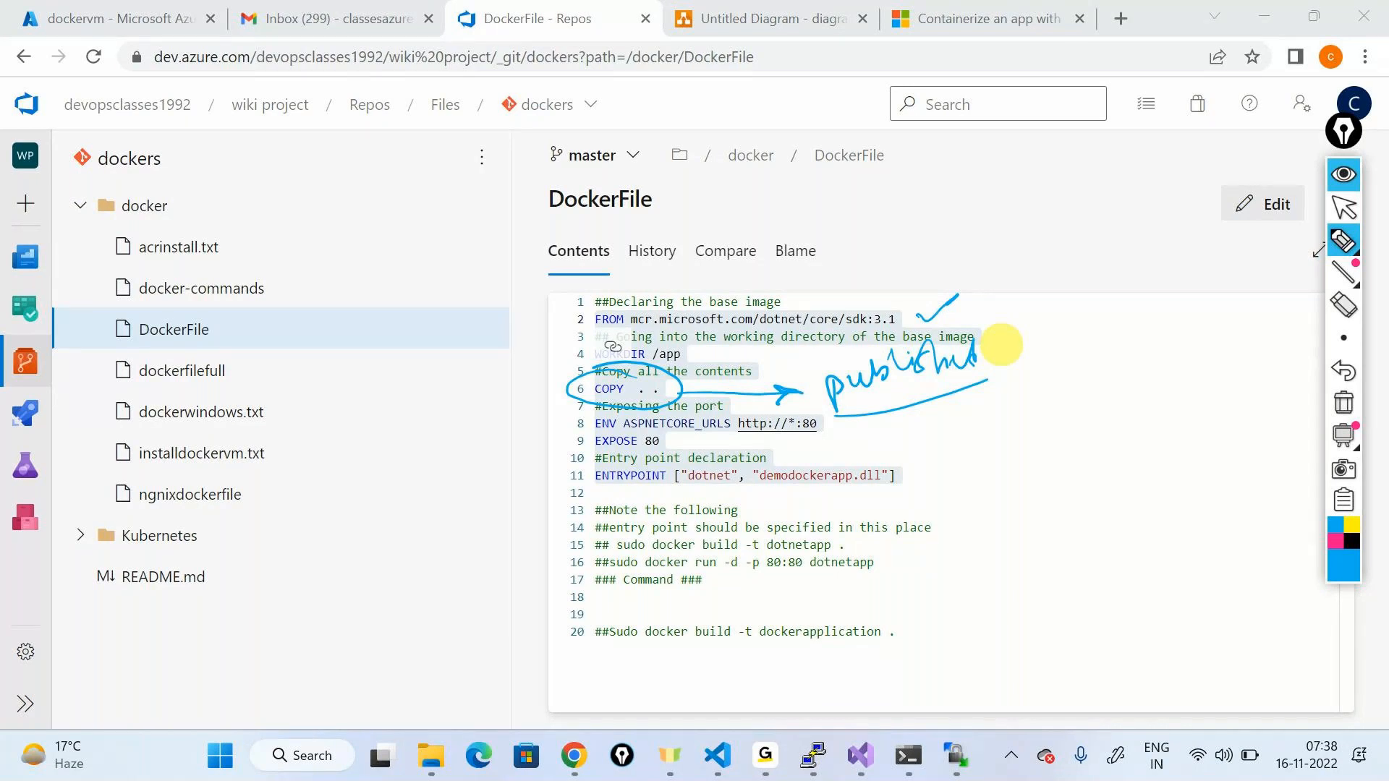
left_click_drag(841, 425, 883, 421)
left_click_drag(915, 471, 958, 452)
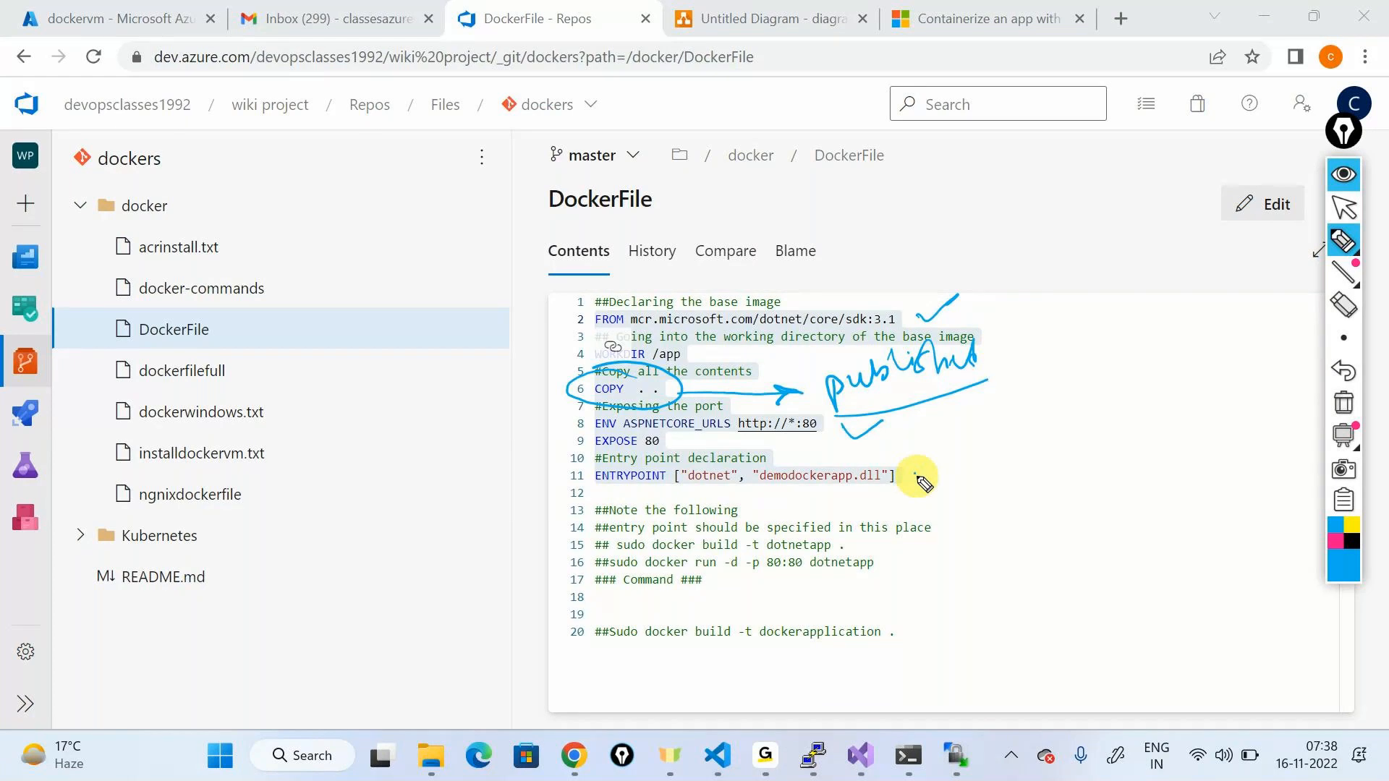
mouse_move(761, 492)
left_mouse_down()
mouse_move(888, 496)
mouse_move(746, 481)
left_mouse_up()
mouse_move(833, 479)
left_mouse_down()
mouse_move(997, 493)
mouse_move(984, 476)
left_mouse_up()
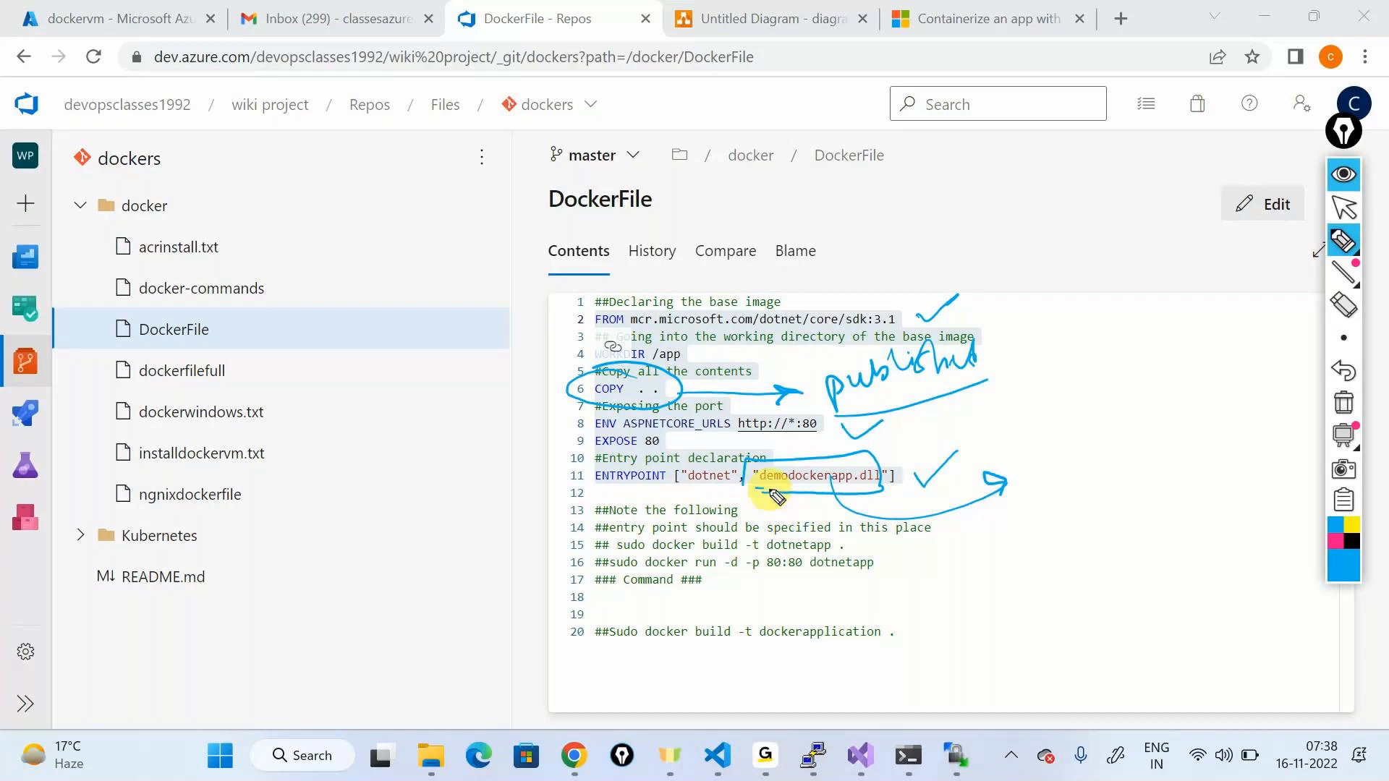
left_click_drag(769, 470, 764, 465)
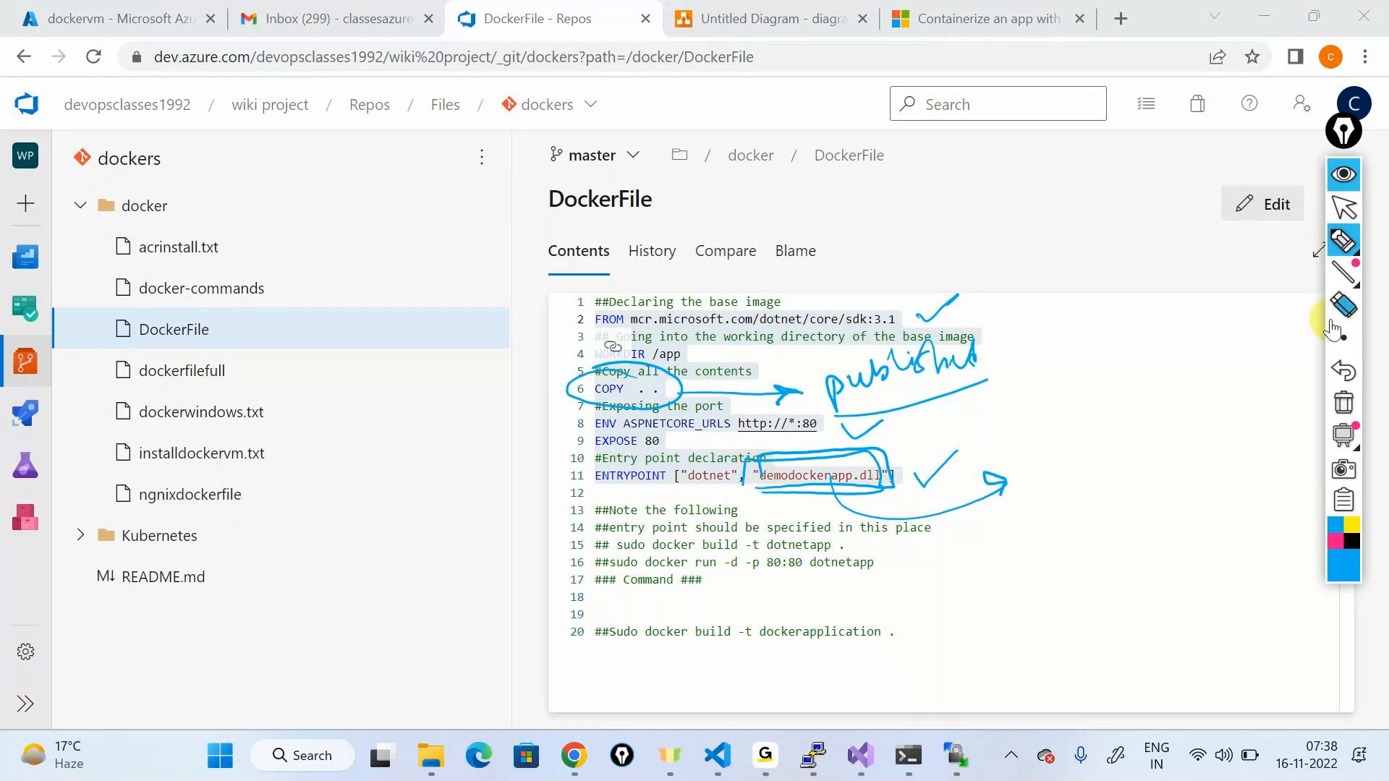
left_click(1343, 174)
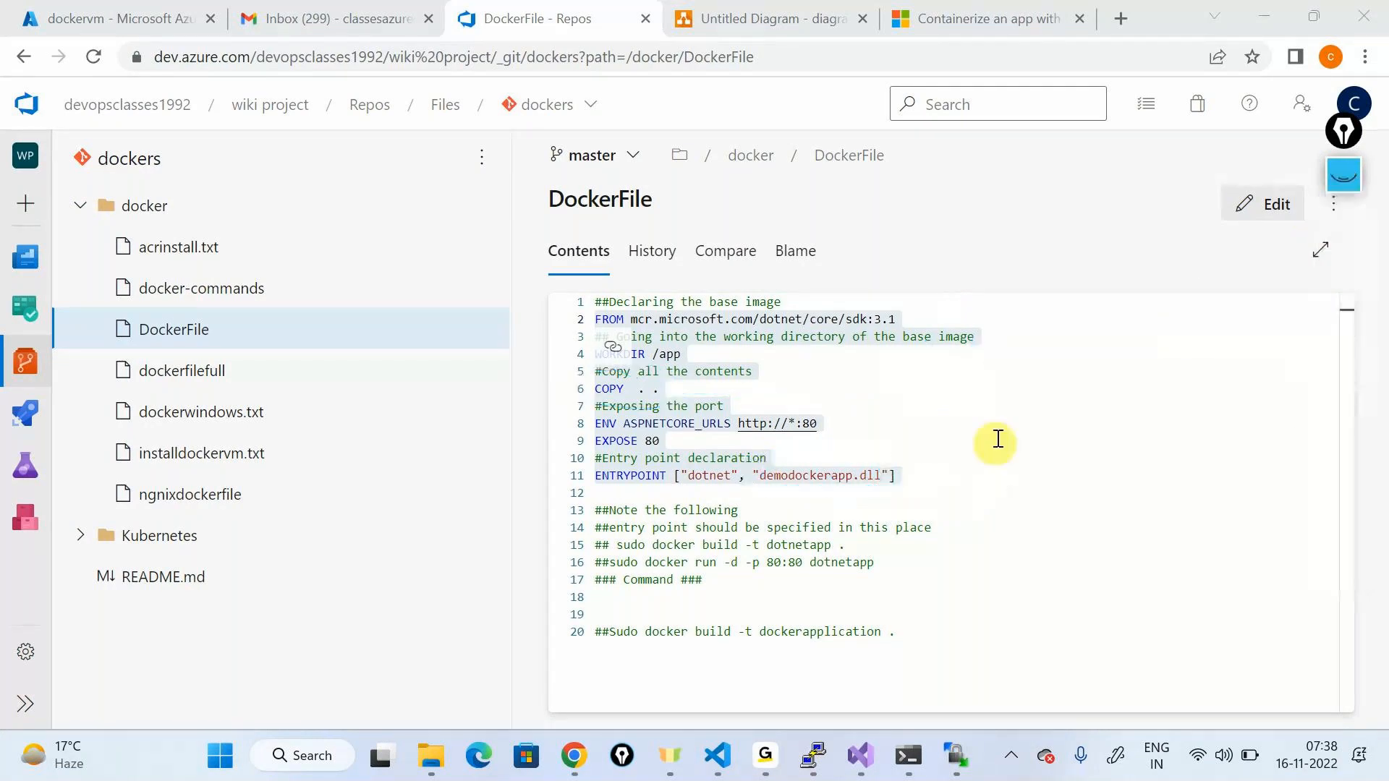
key("alt+Tab")
key("Down")
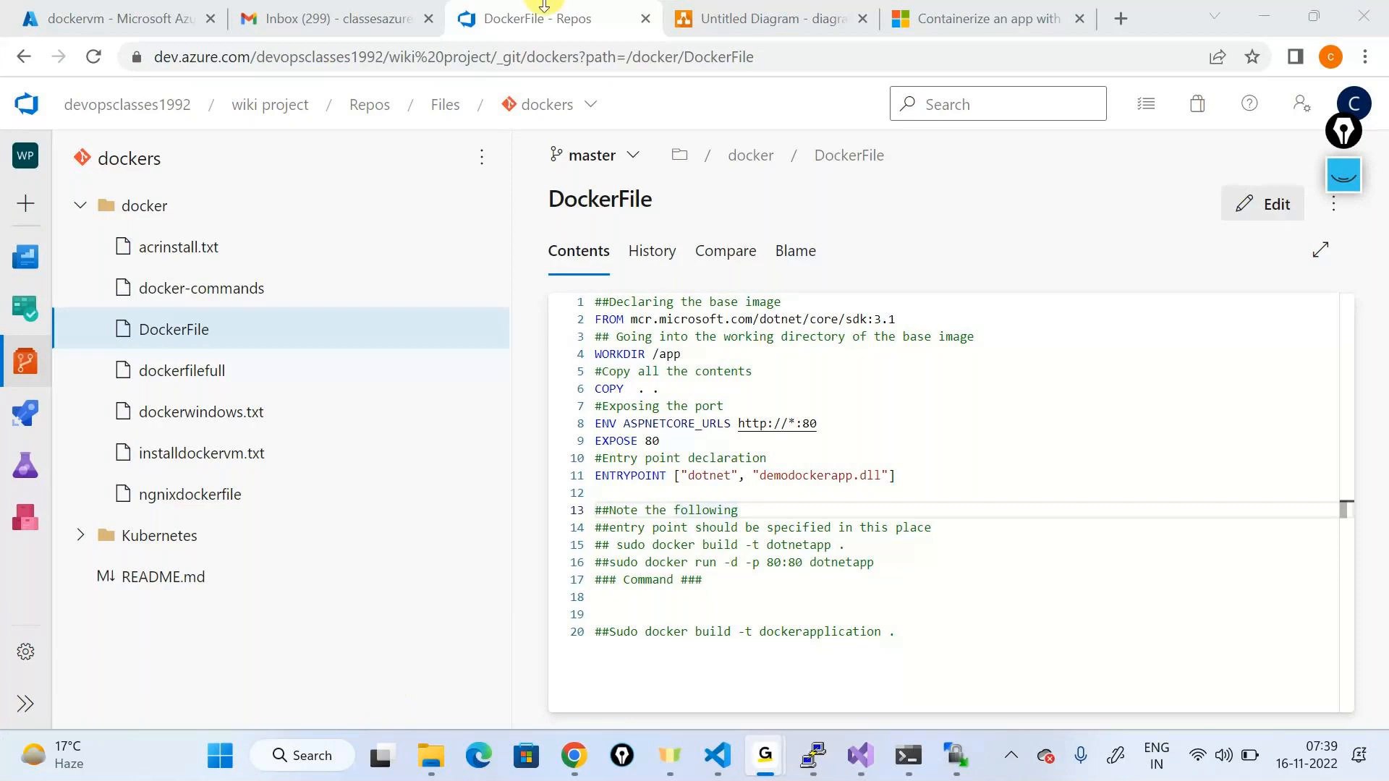
left_click(581, 6)
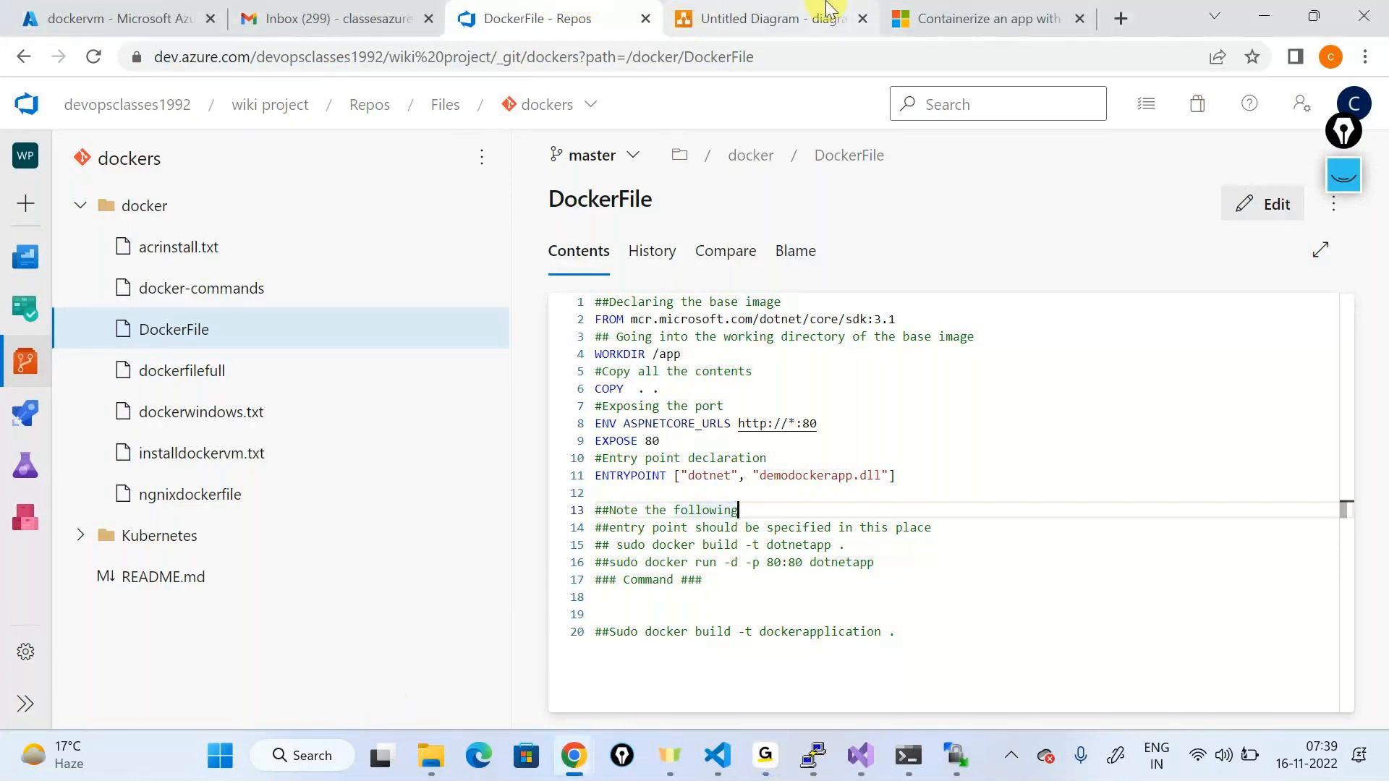
Step: Read the Containerize a .NET app article's Dockerfile section, then return to the Untitled Diagram
left_click(939, 9)
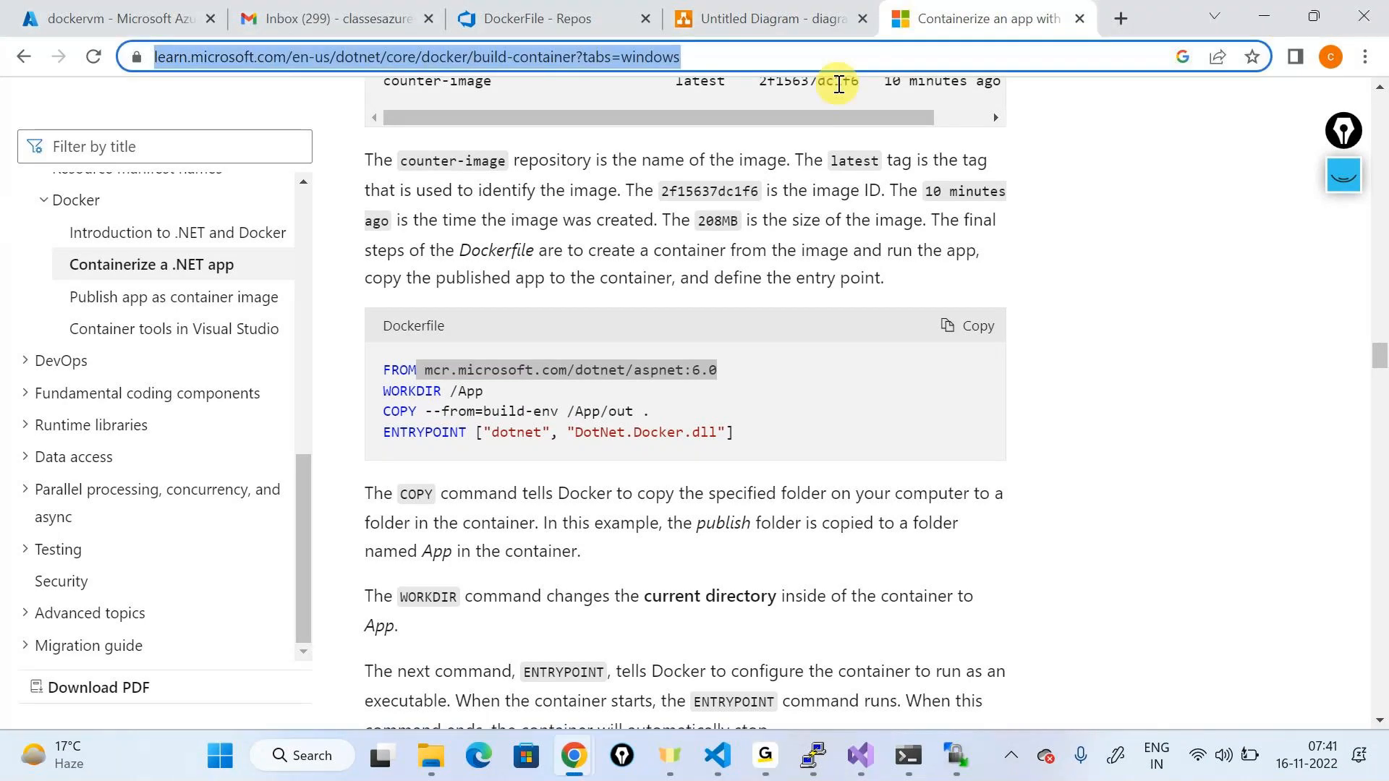
left_click(748, 22)
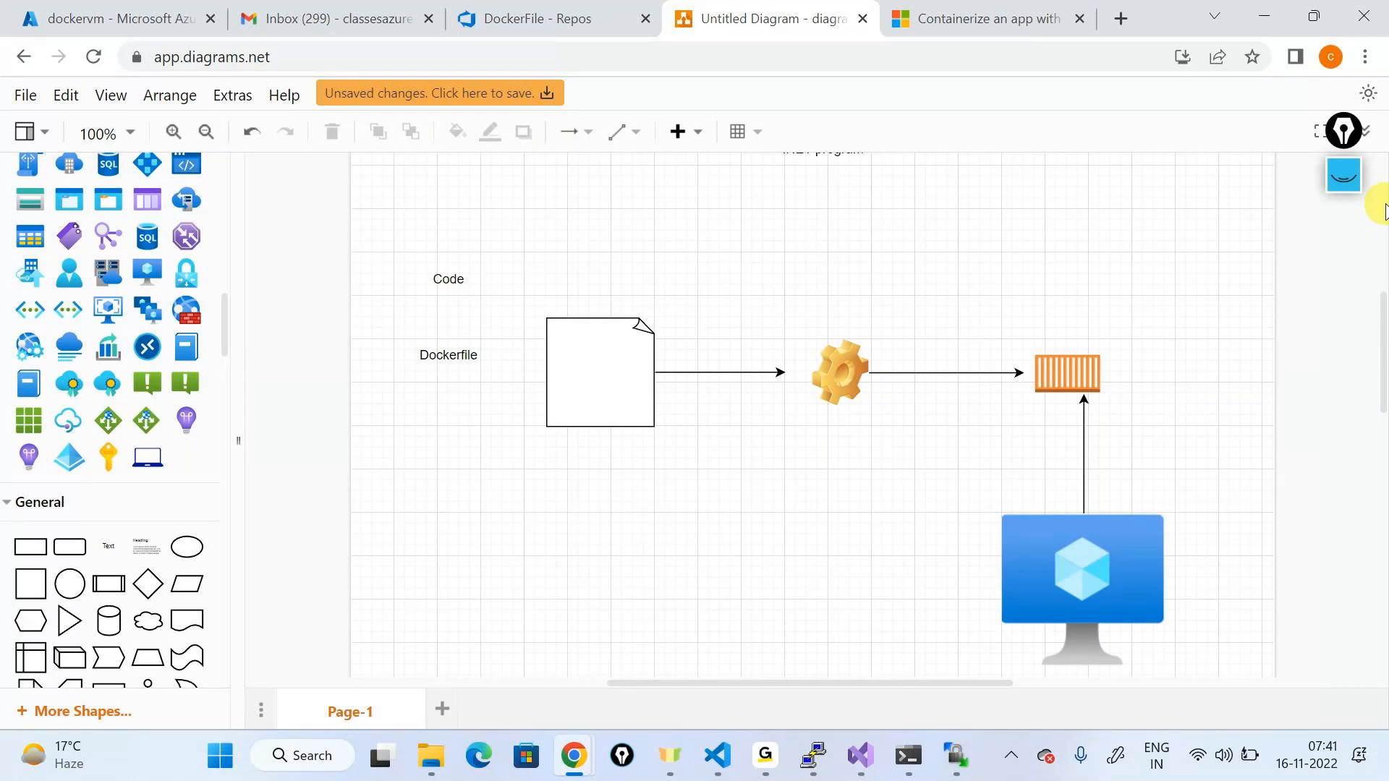
key("alt+Tab")
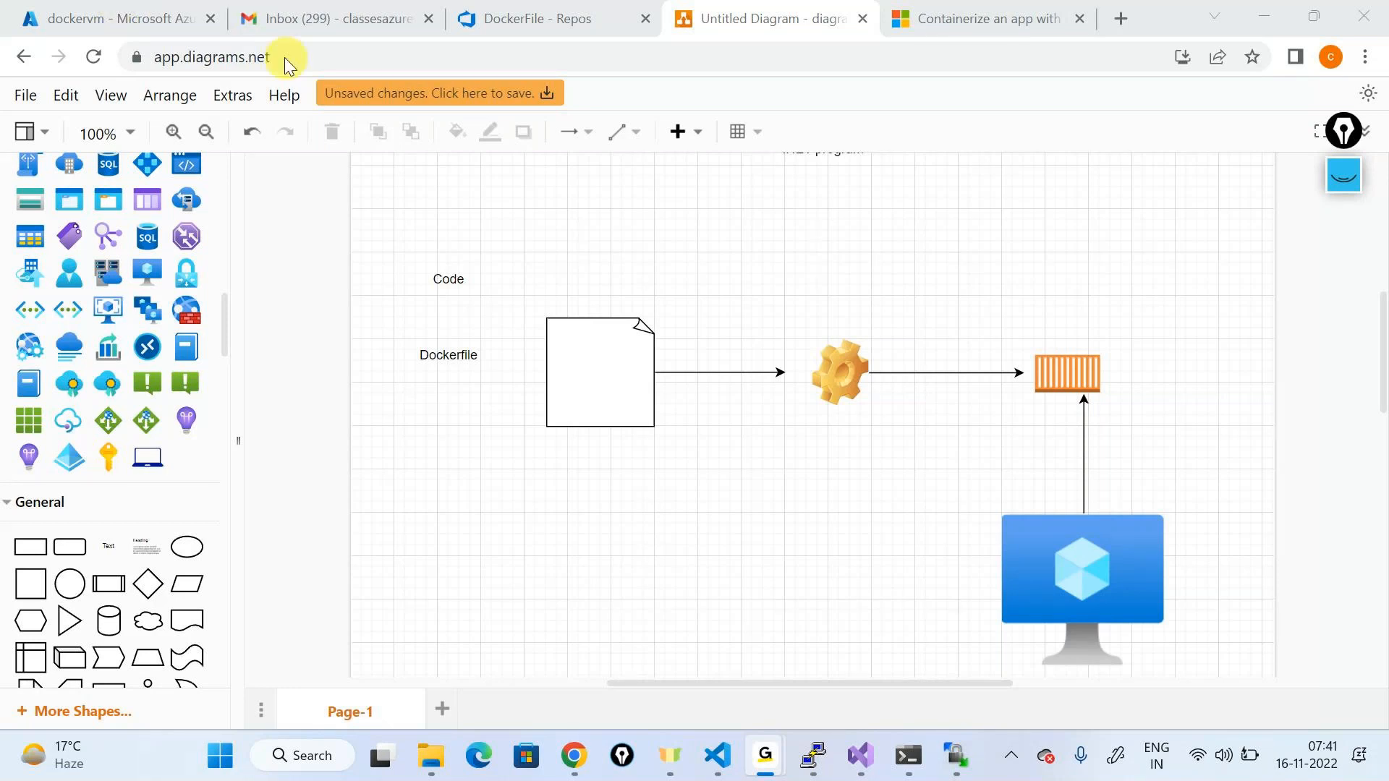
left_click(1269, 18)
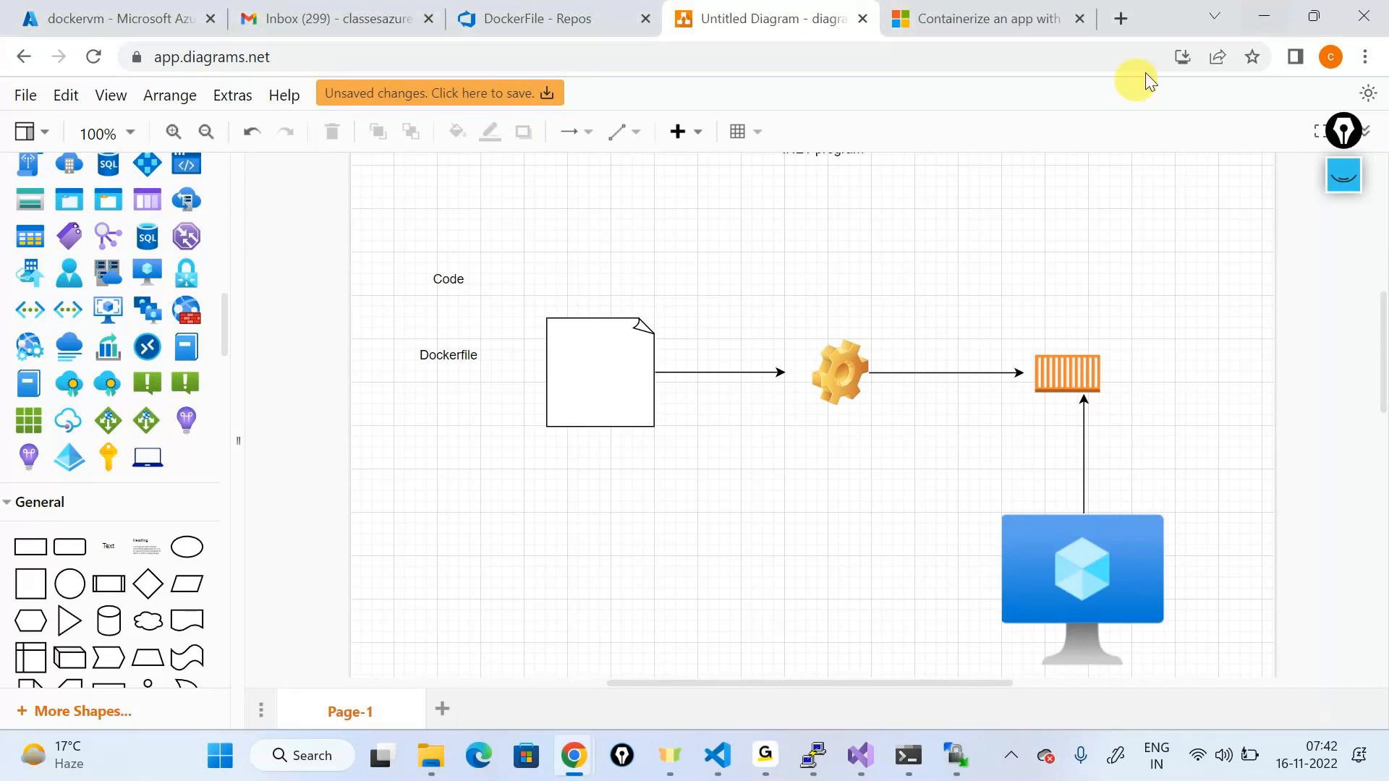
left_click(431, 755)
Step: Match dotcoresampleapp.dll in netcoreapp3.1 to the app name on Dockerfile line 11
left_click(601, 610)
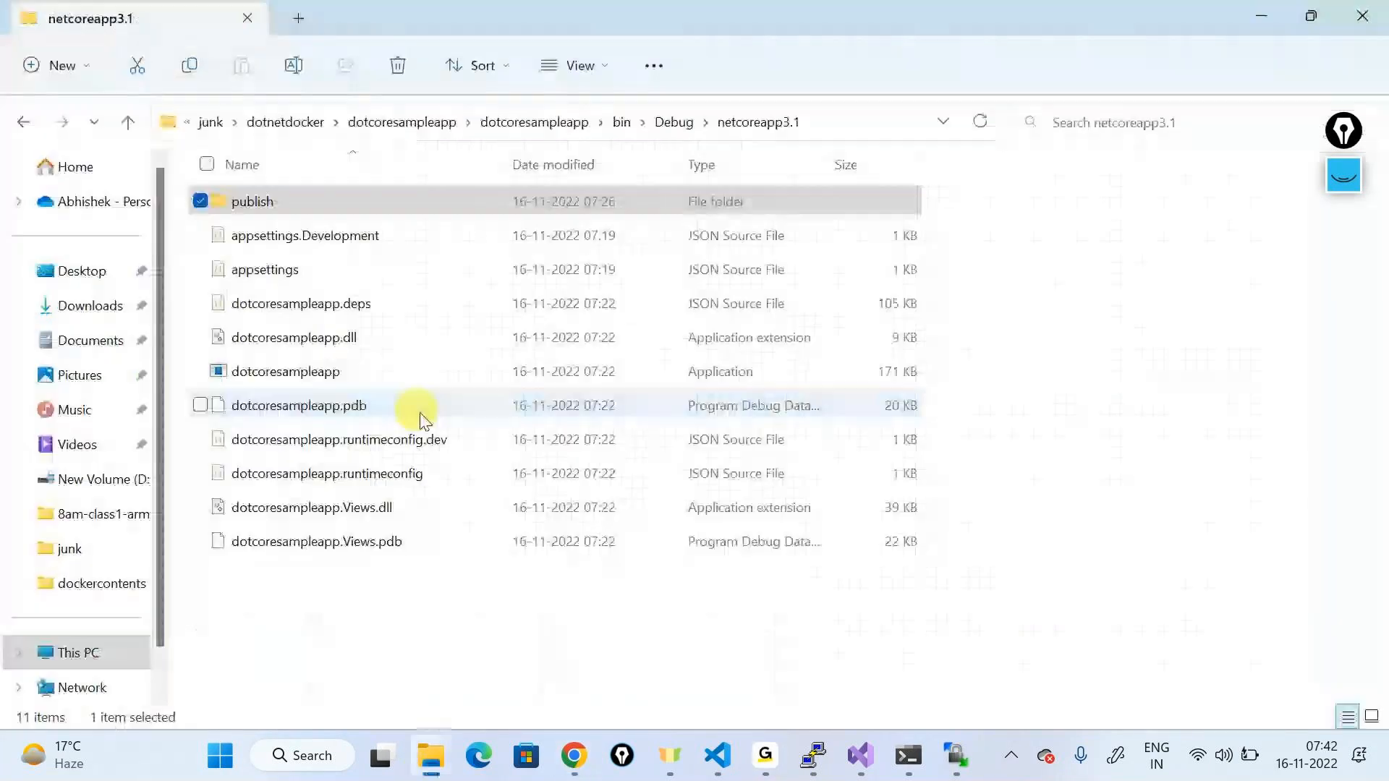
left_click(358, 348)
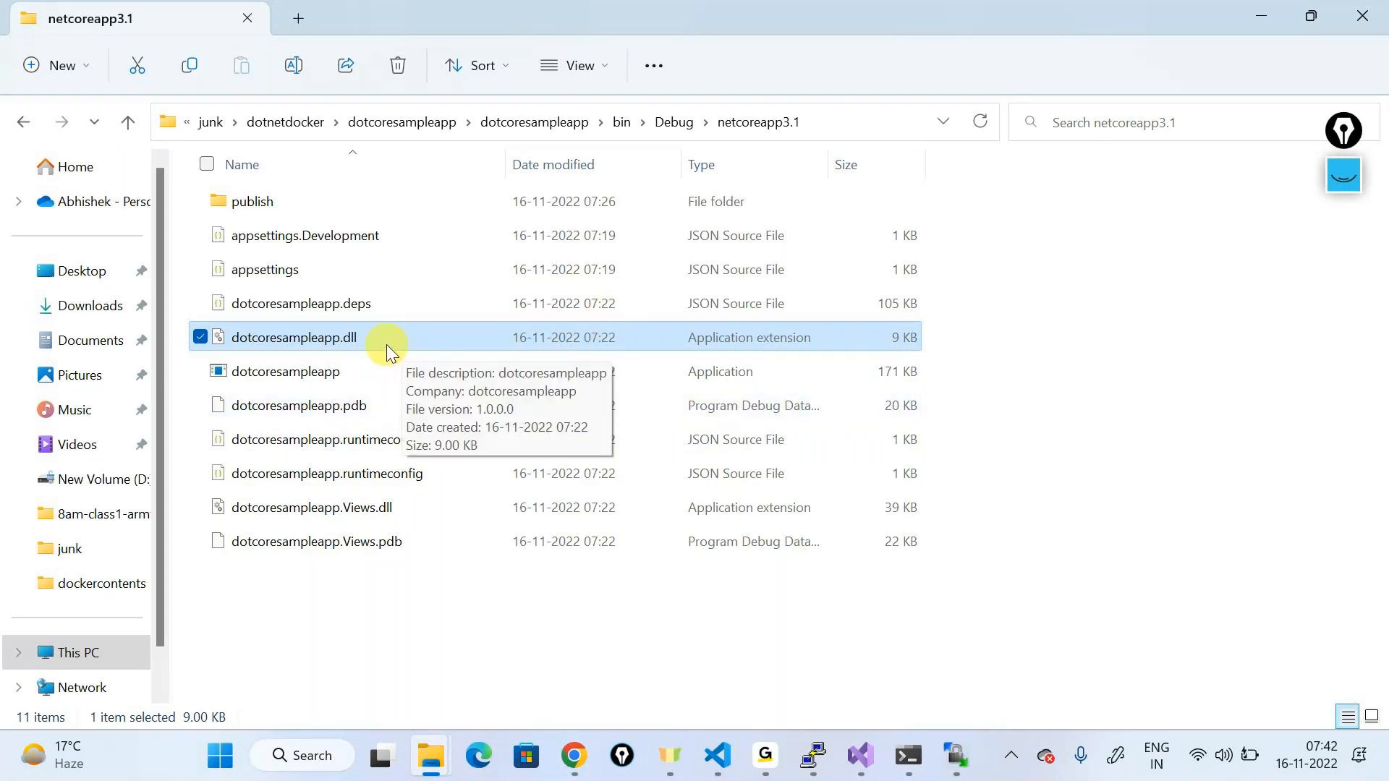
left_click(366, 372)
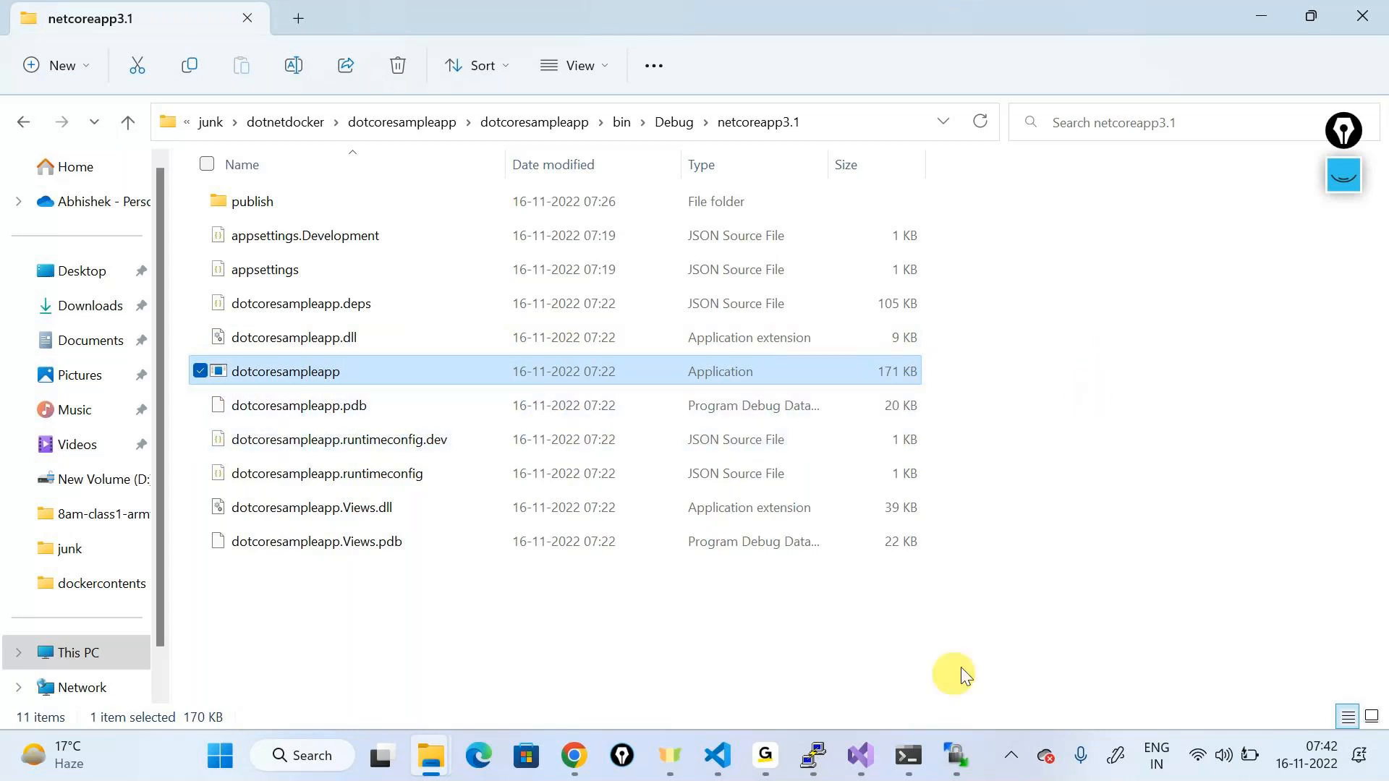
left_click(753, 567)
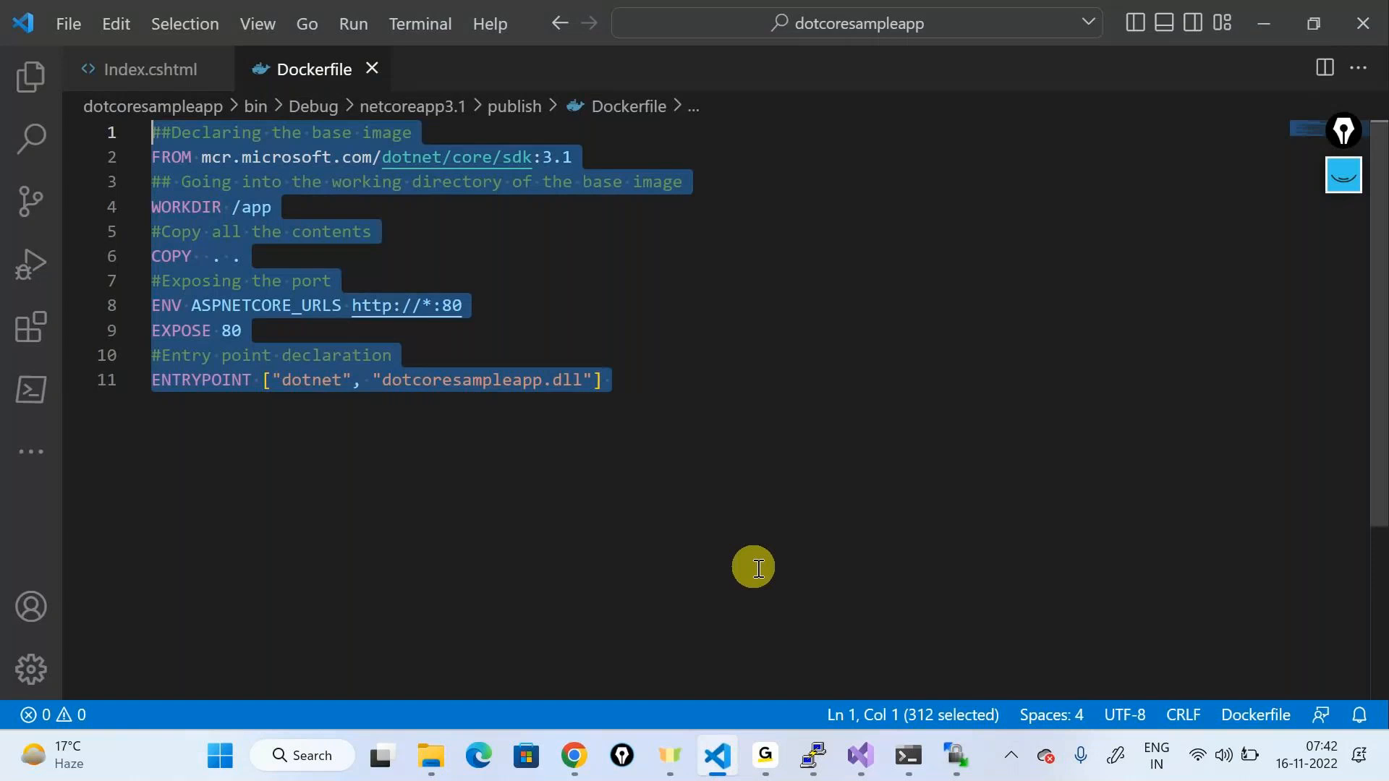
left_click(557, 492)
double_click(506, 380)
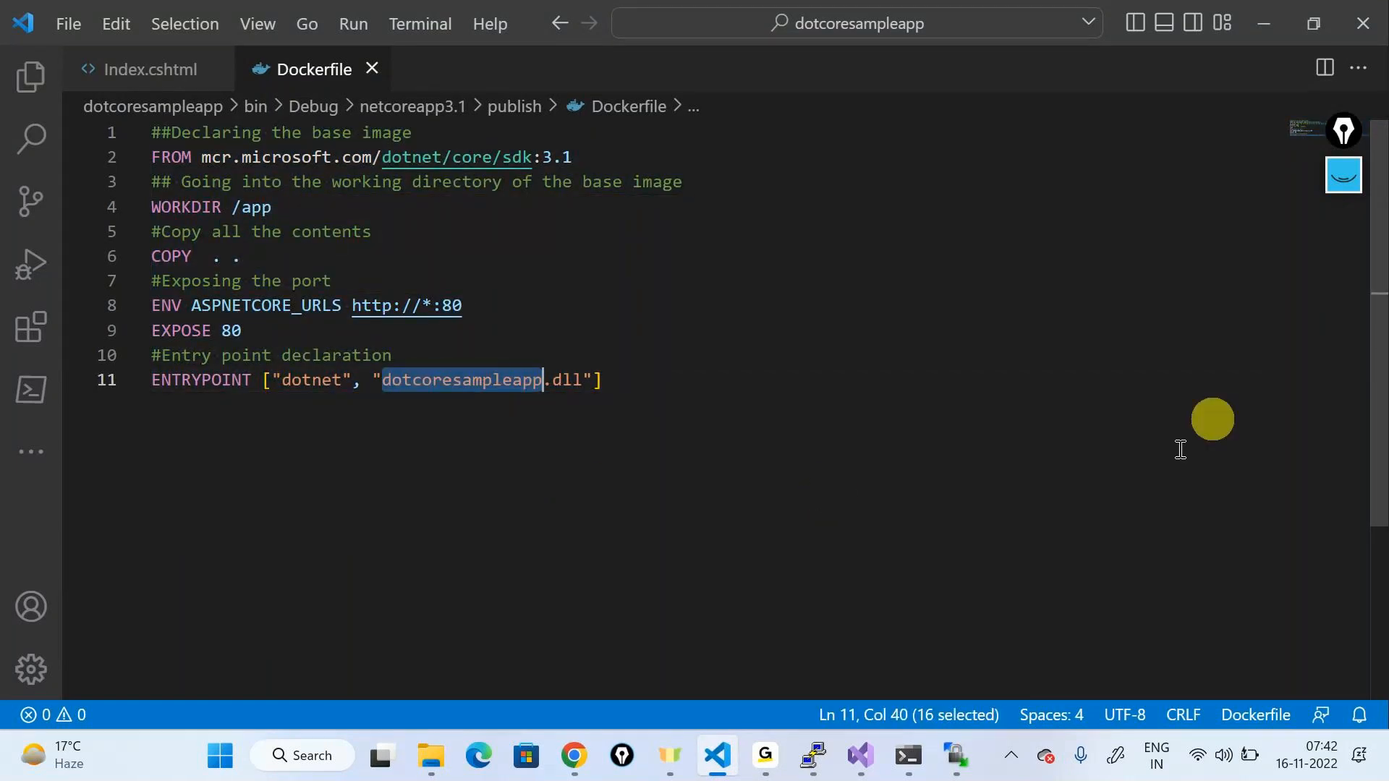
Step: Highlight dotnet in the ENTRYPOINT line, then bring the Docker VM's PuTTY session forward
left_click(1274, 42)
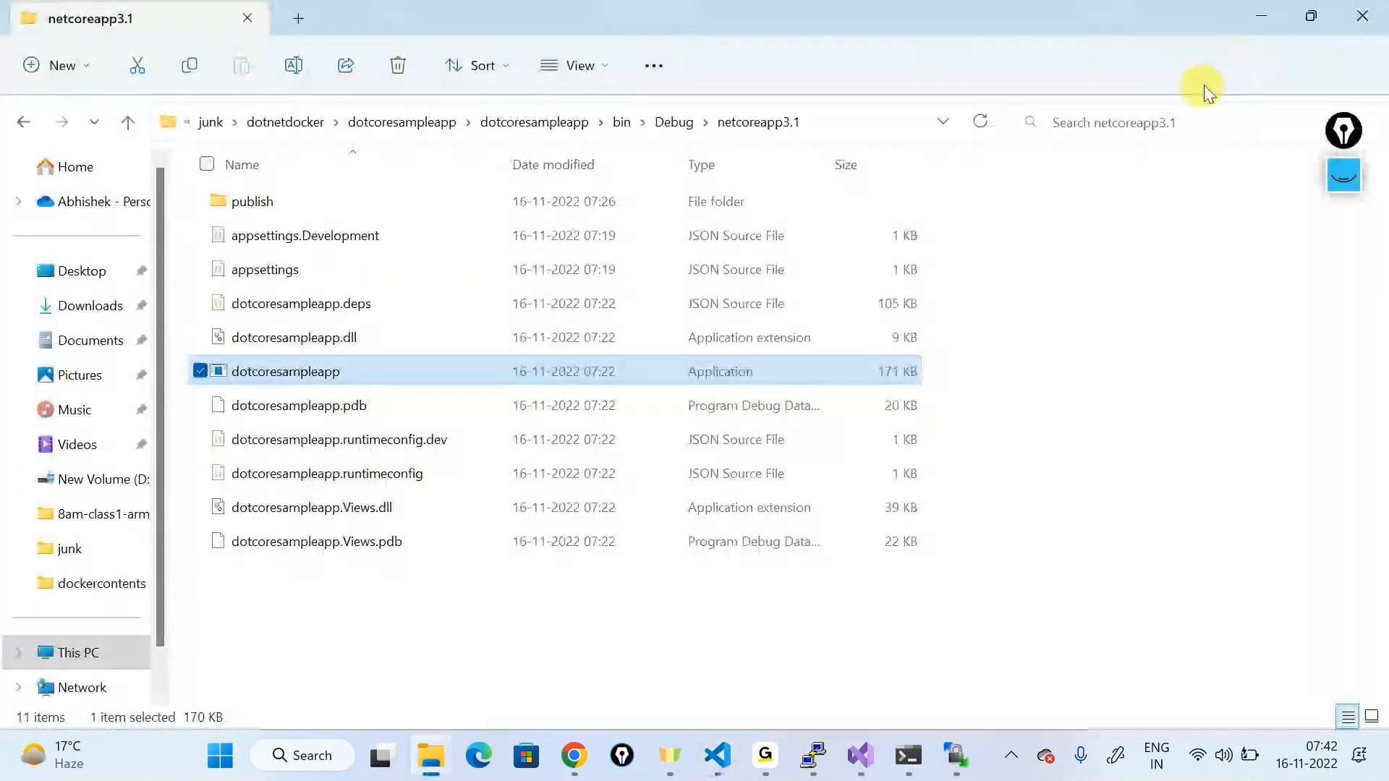
key("alt+Tab")
double_click(311, 379)
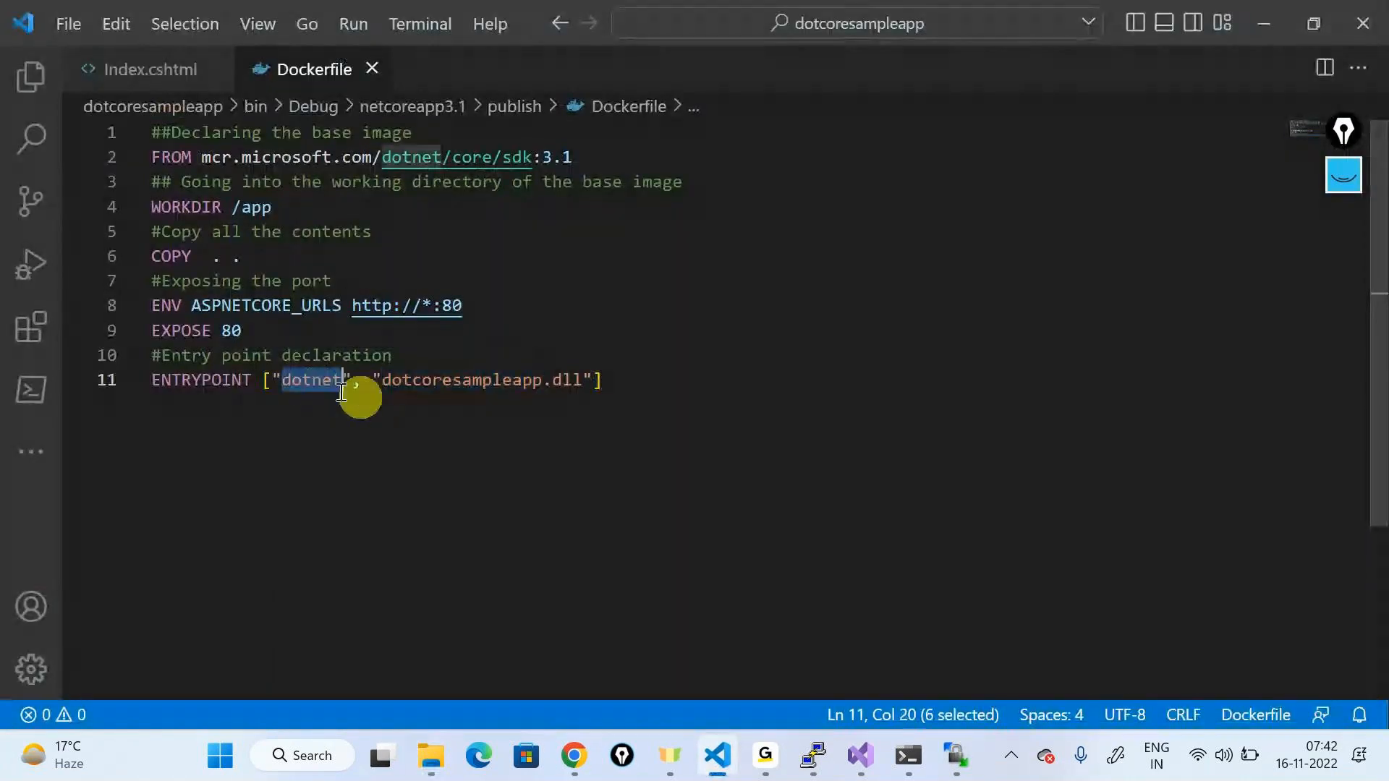
left_click(936, 338)
key("alt+Tab")
key("alt+Tab")
key("alt+Tab")
key("alt+Tab")
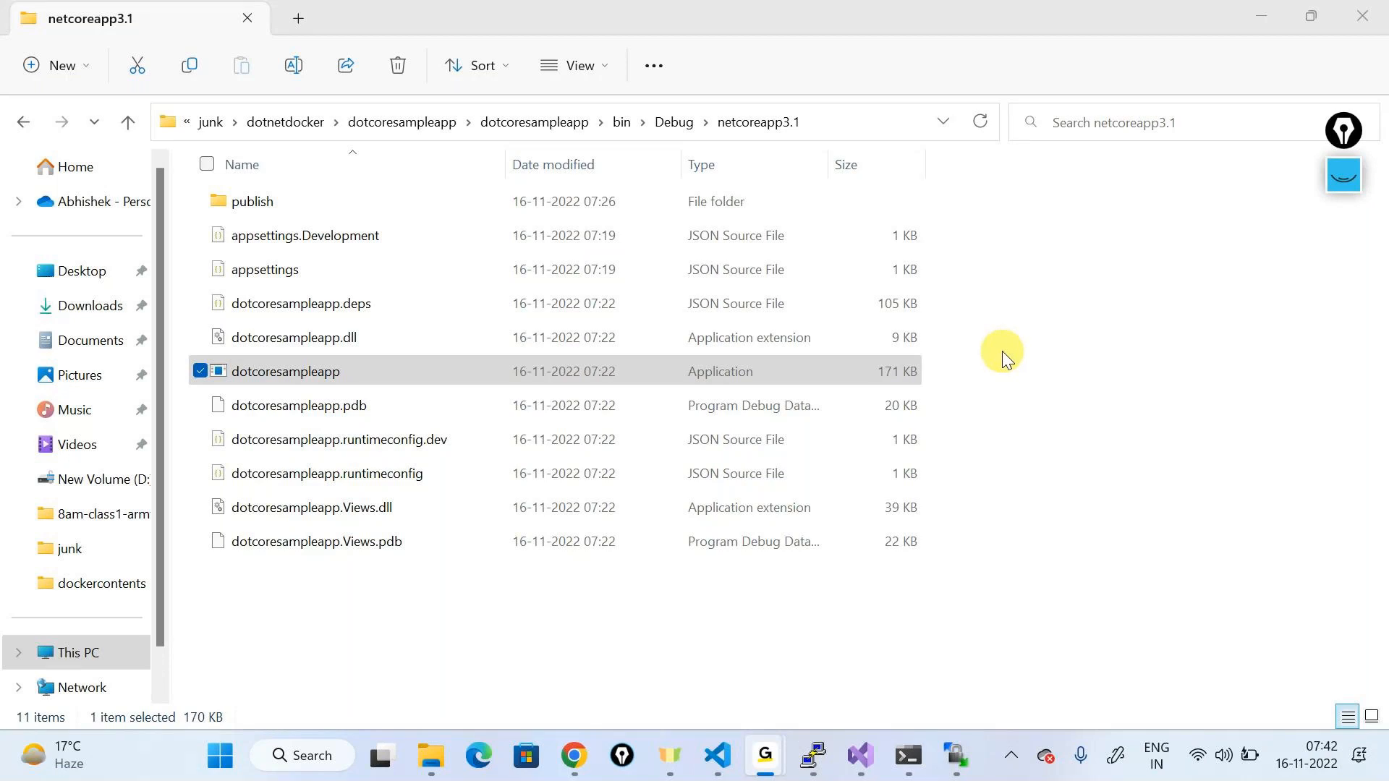
left_click(1271, 6)
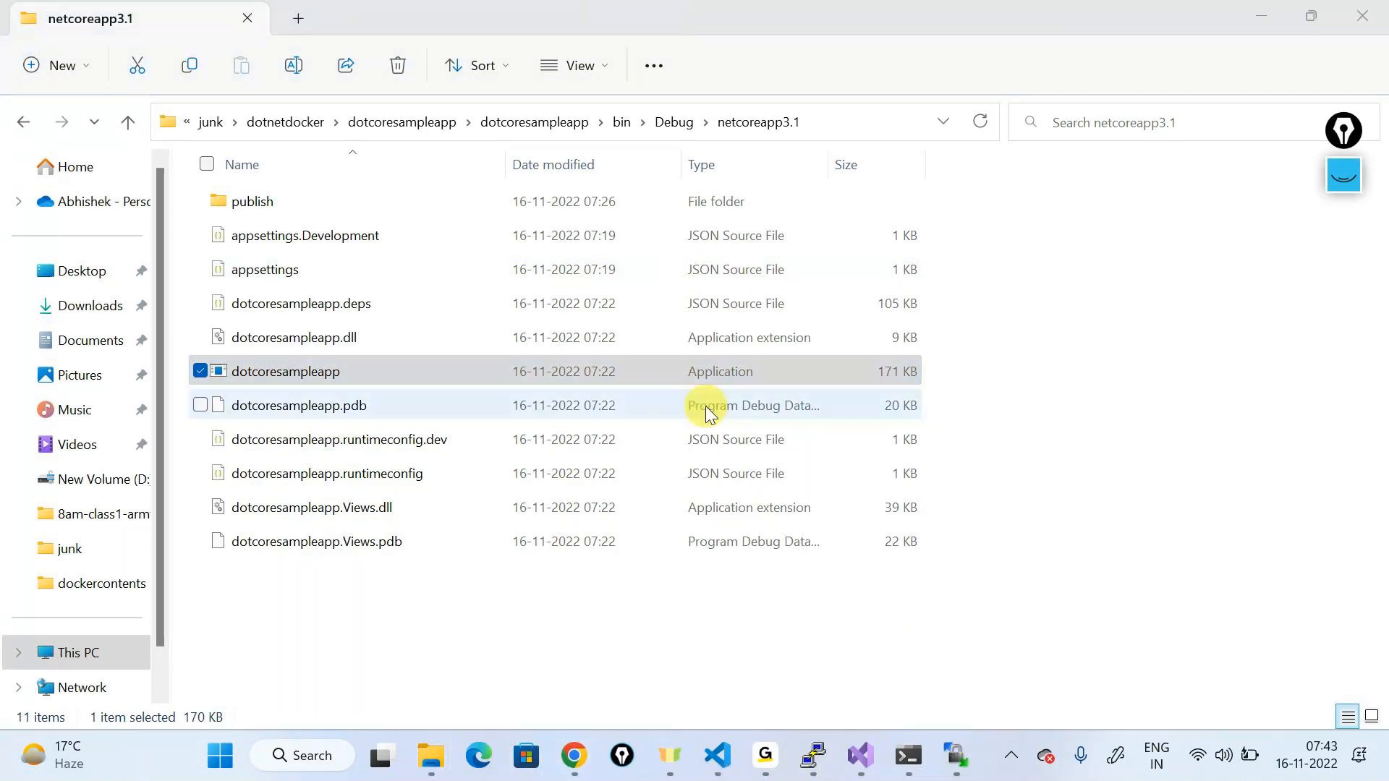
left_click(813, 756)
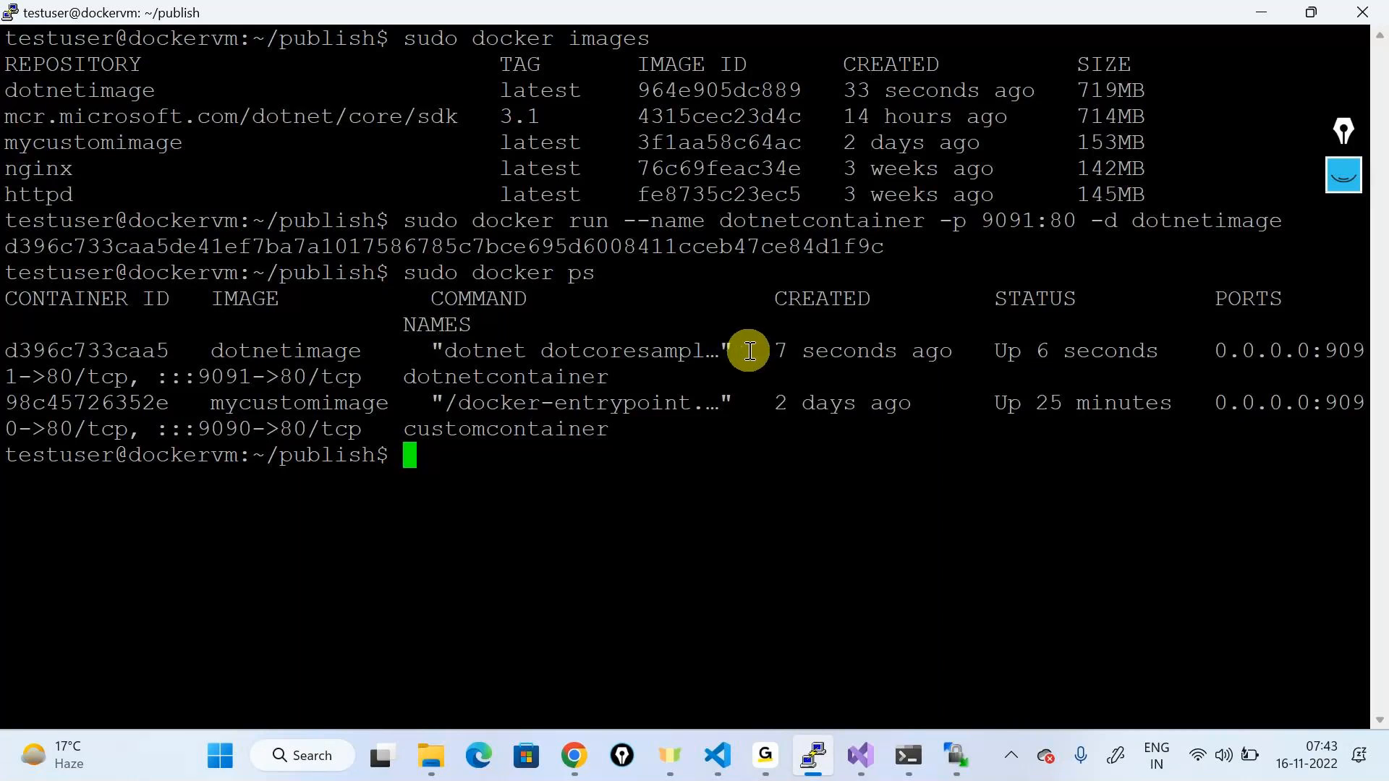
Step: Hide PuTTY and bring up the dockervm page in the Azure portal in Chrome
left_click(1262, 13)
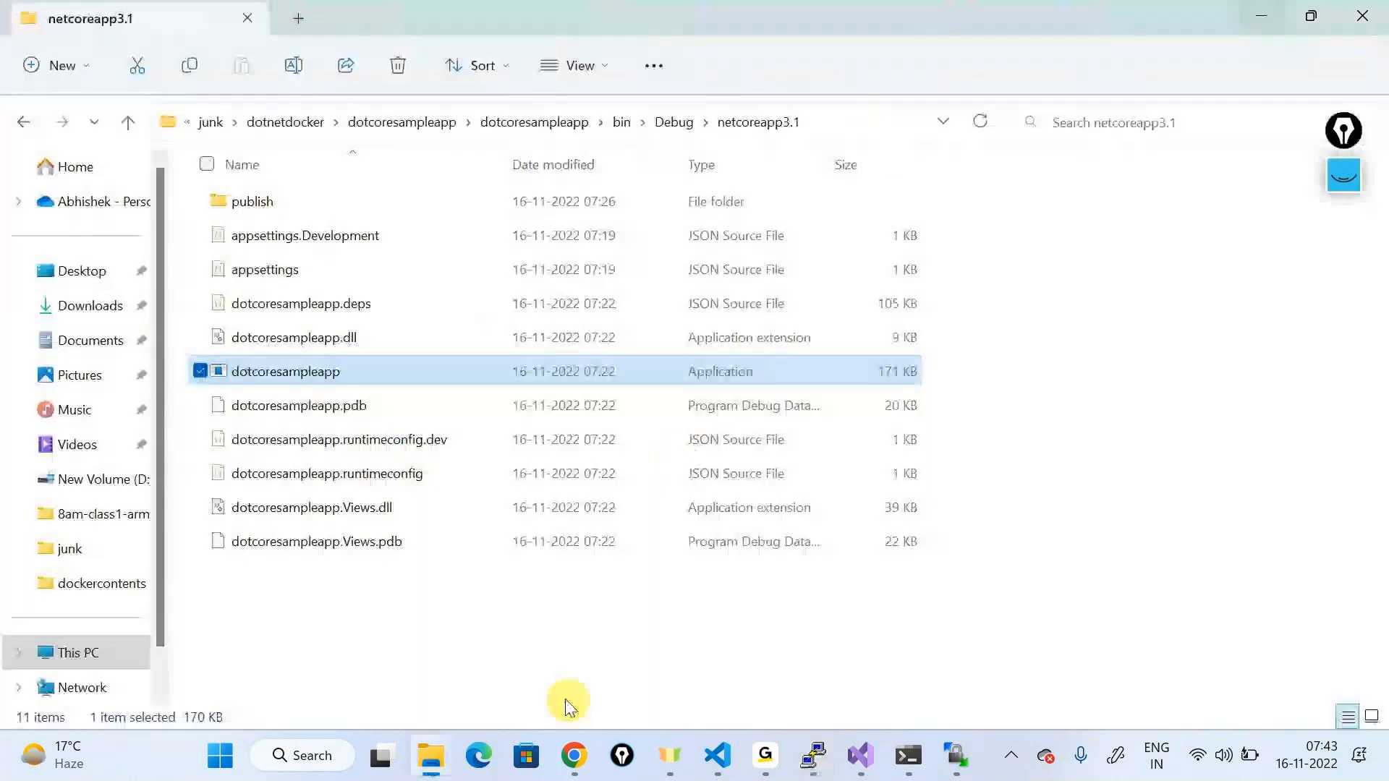
mouse_move(559, 738)
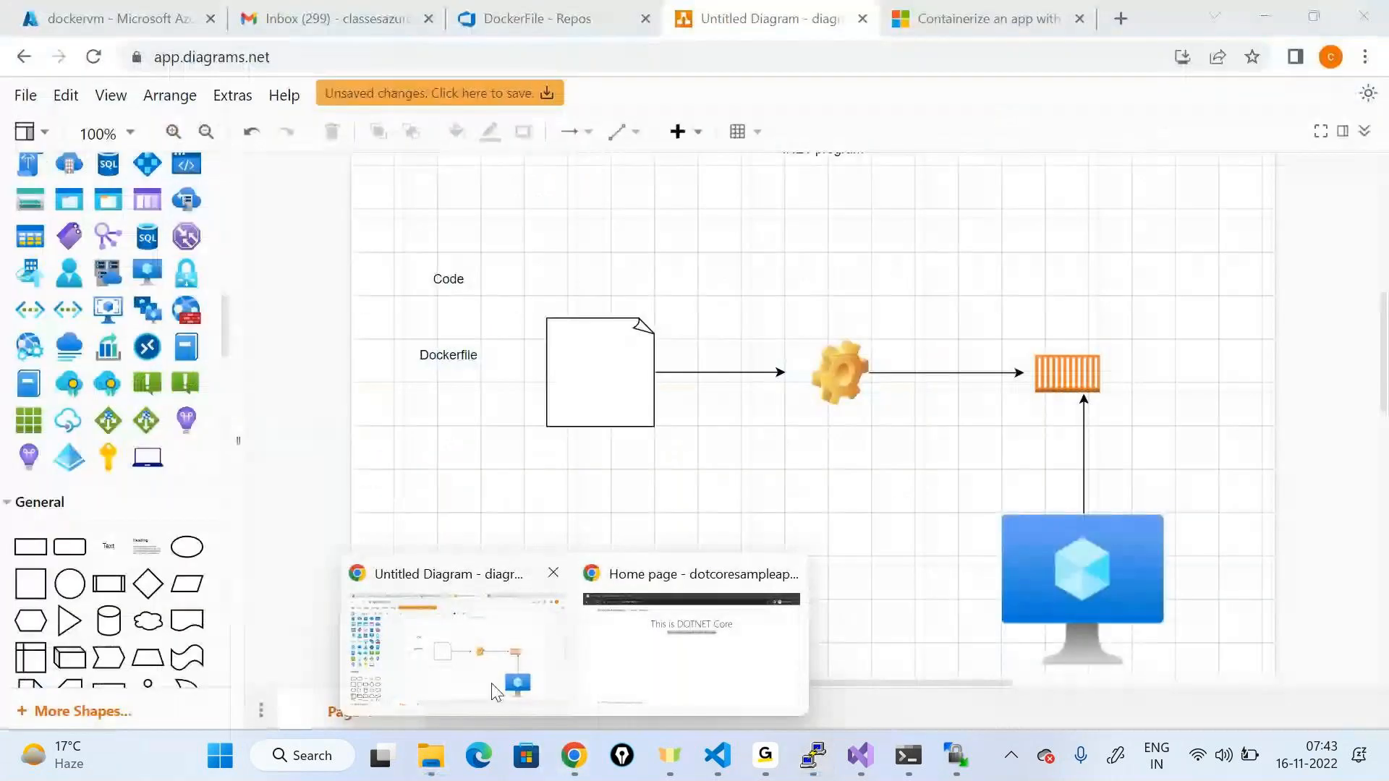
left_click(494, 690)
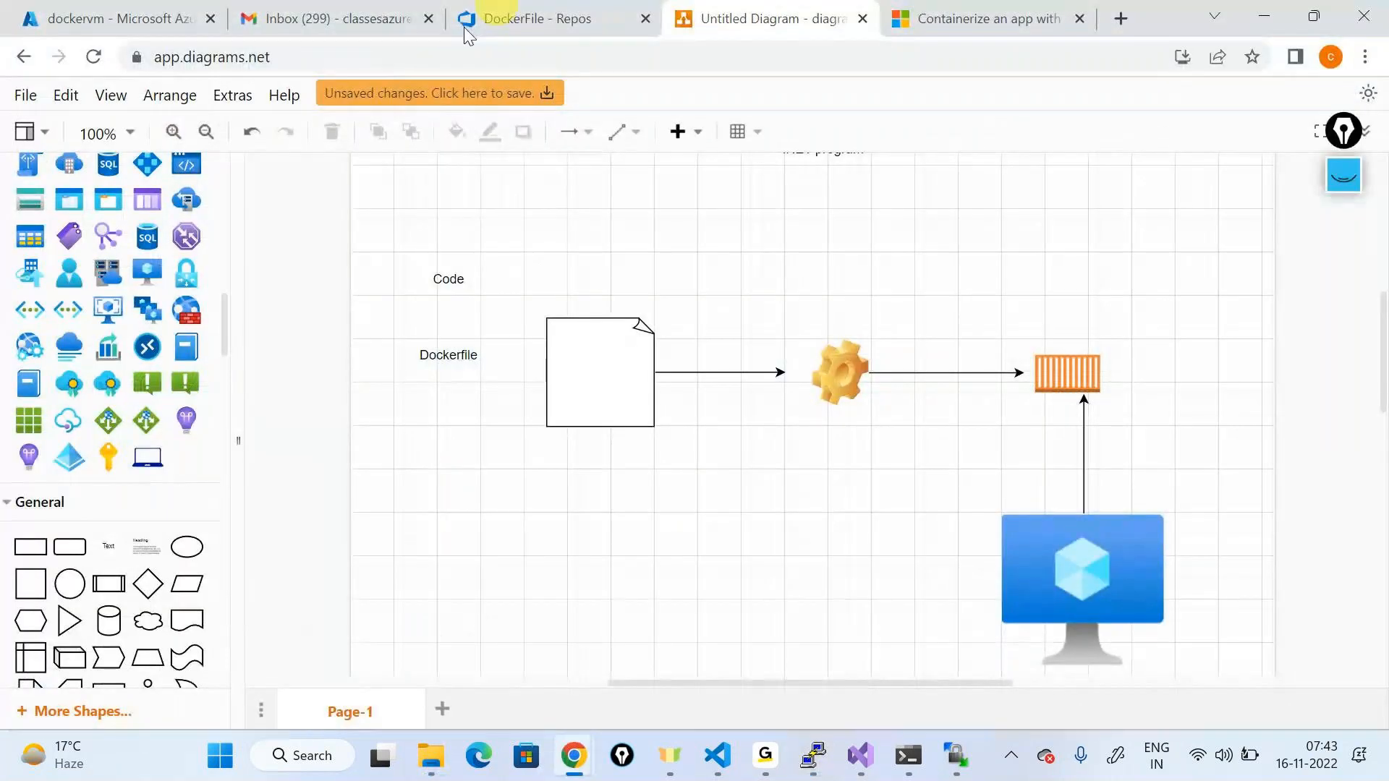
left_click(182, 22)
Step: Open the dockervm Monitoring > Insights page and scroll through it
scroll(107, 561, "down", 5)
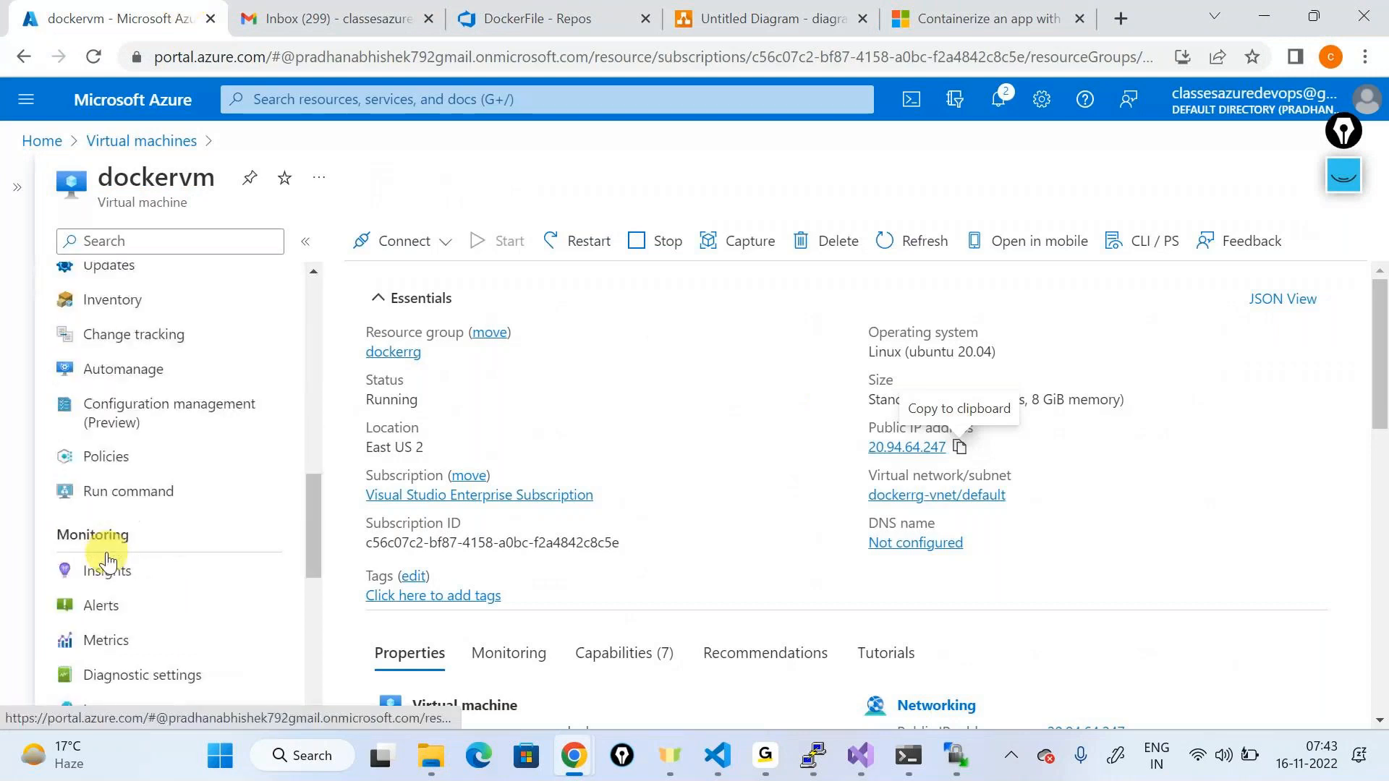
left_click(107, 463)
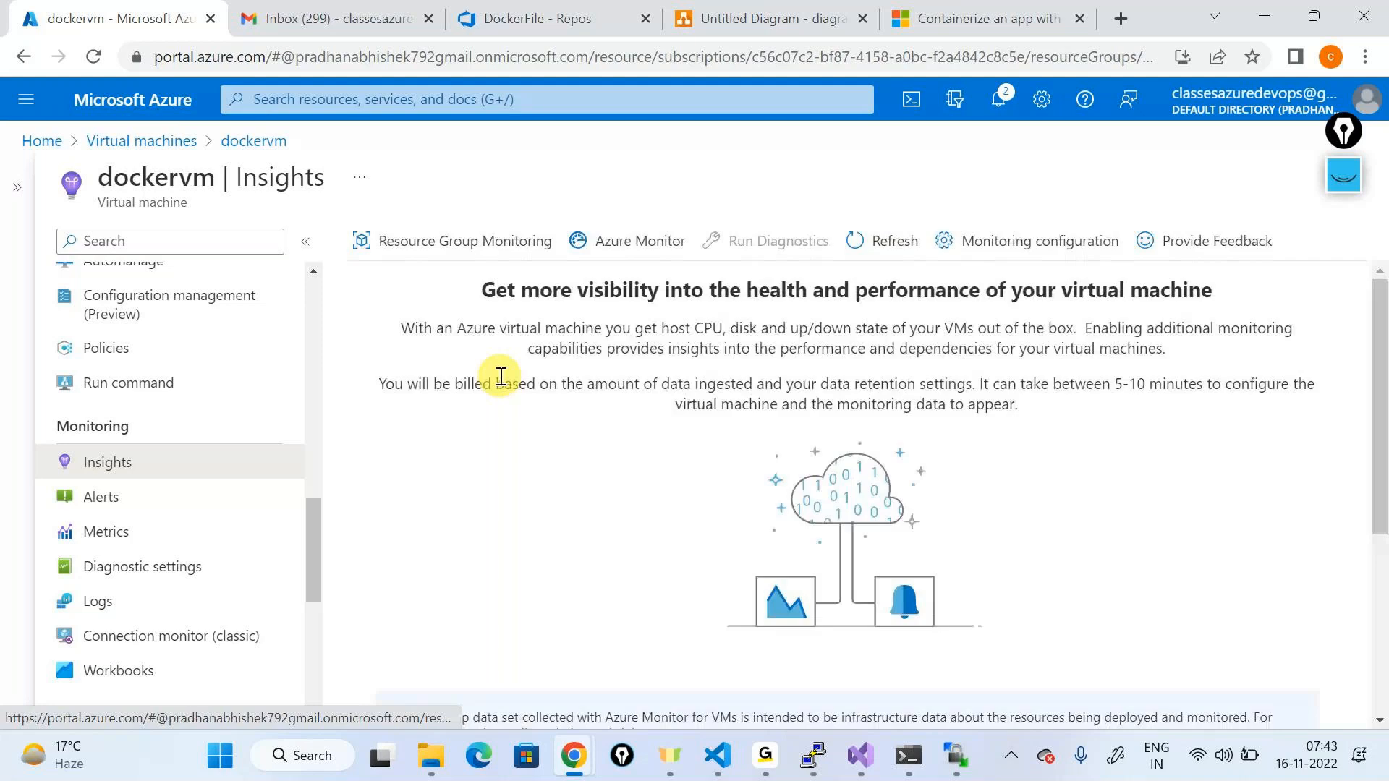
scroll(705, 432, "down", 1)
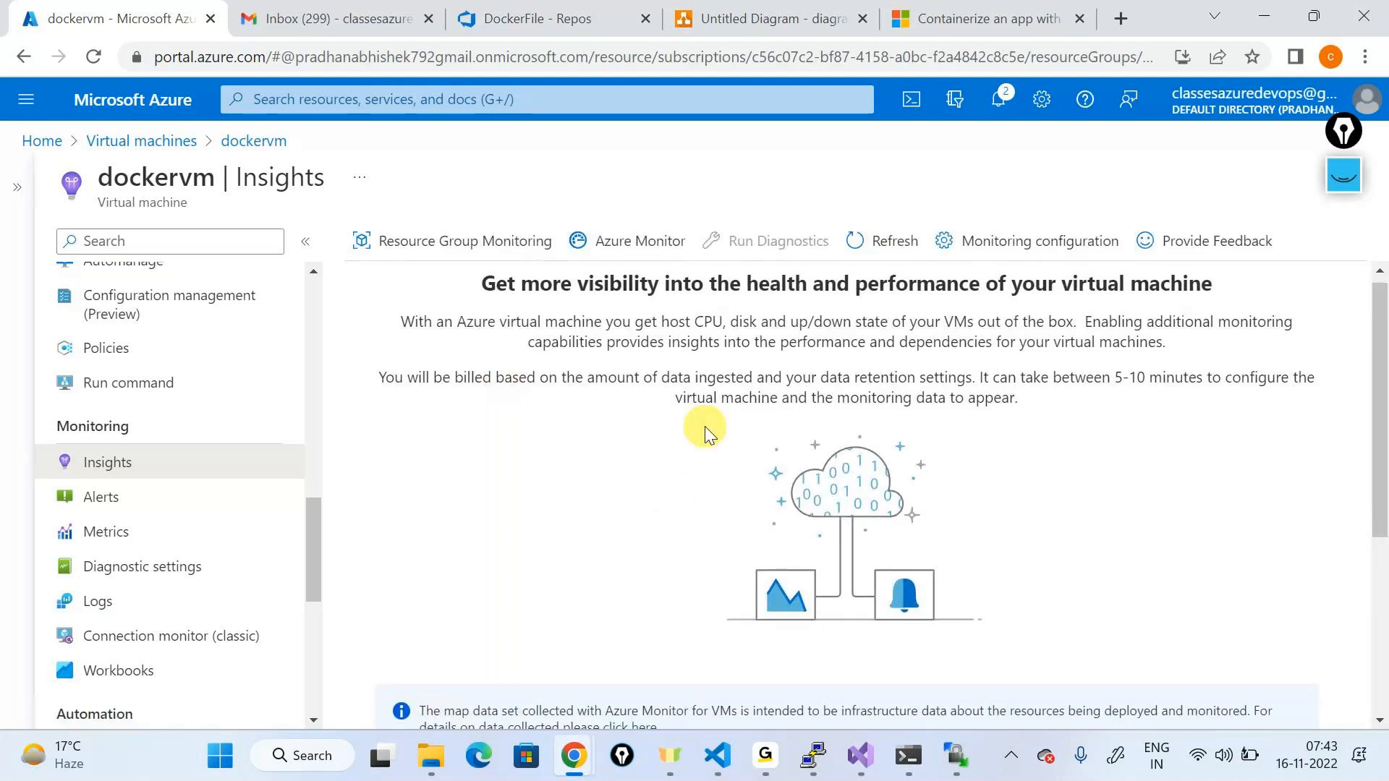
scroll(705, 432, "down", 4)
scroll(687, 516, "up", 2)
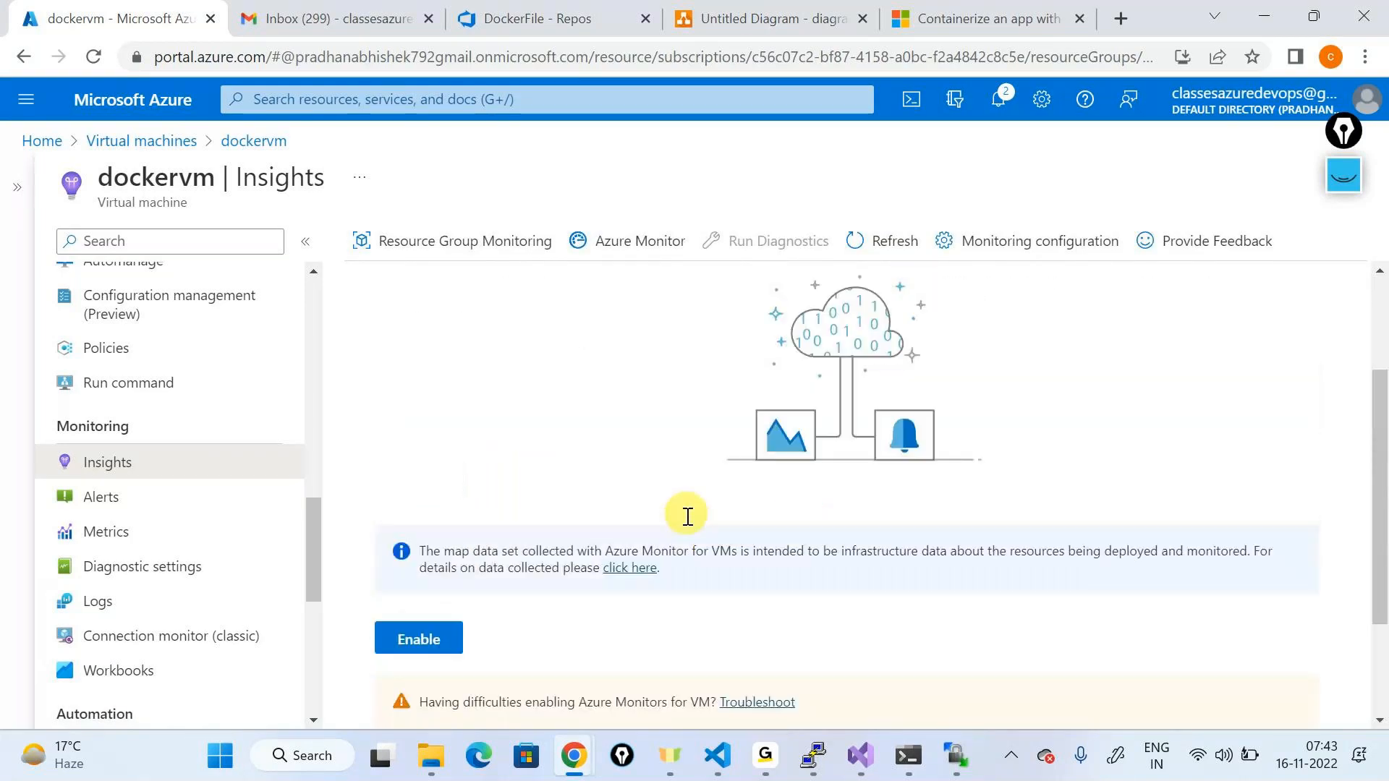
scroll(687, 516, "up", 2)
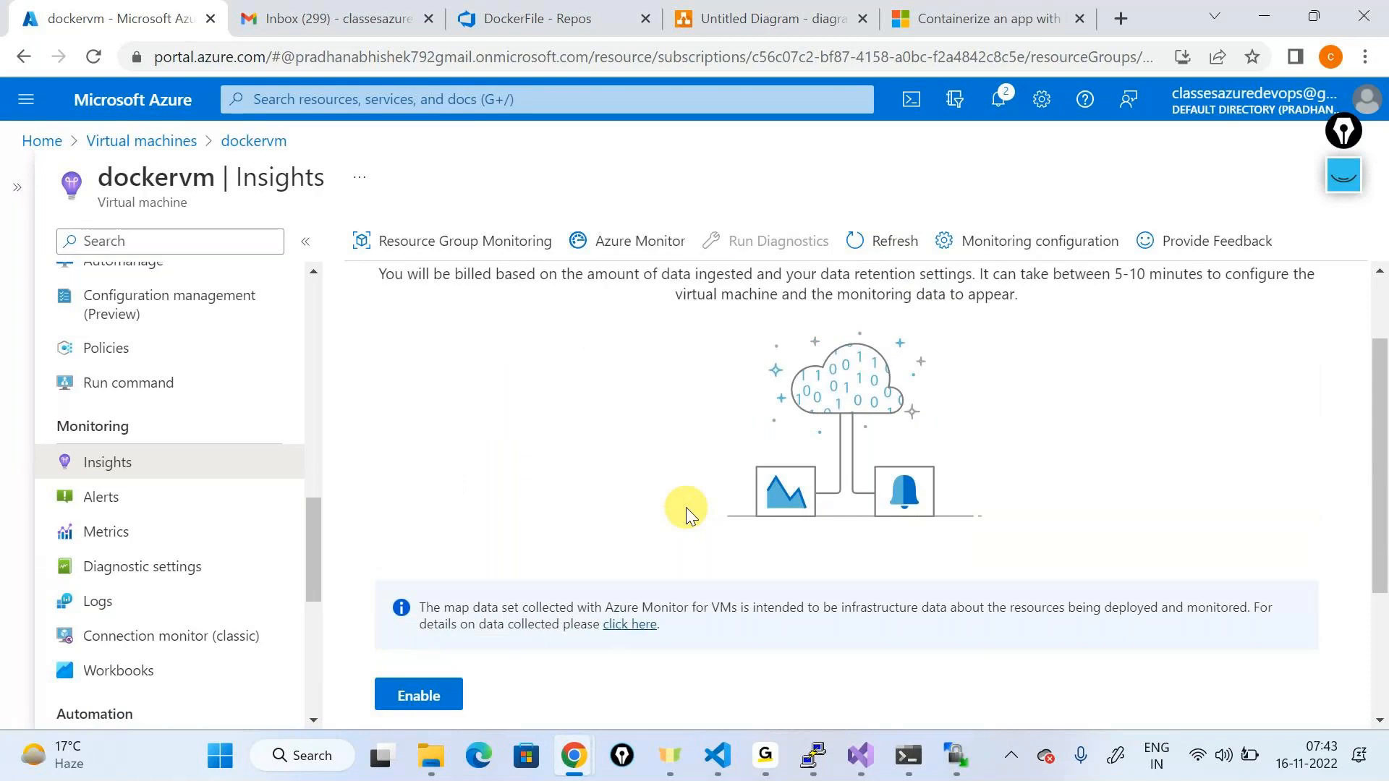
scroll(687, 513, "up", 2)
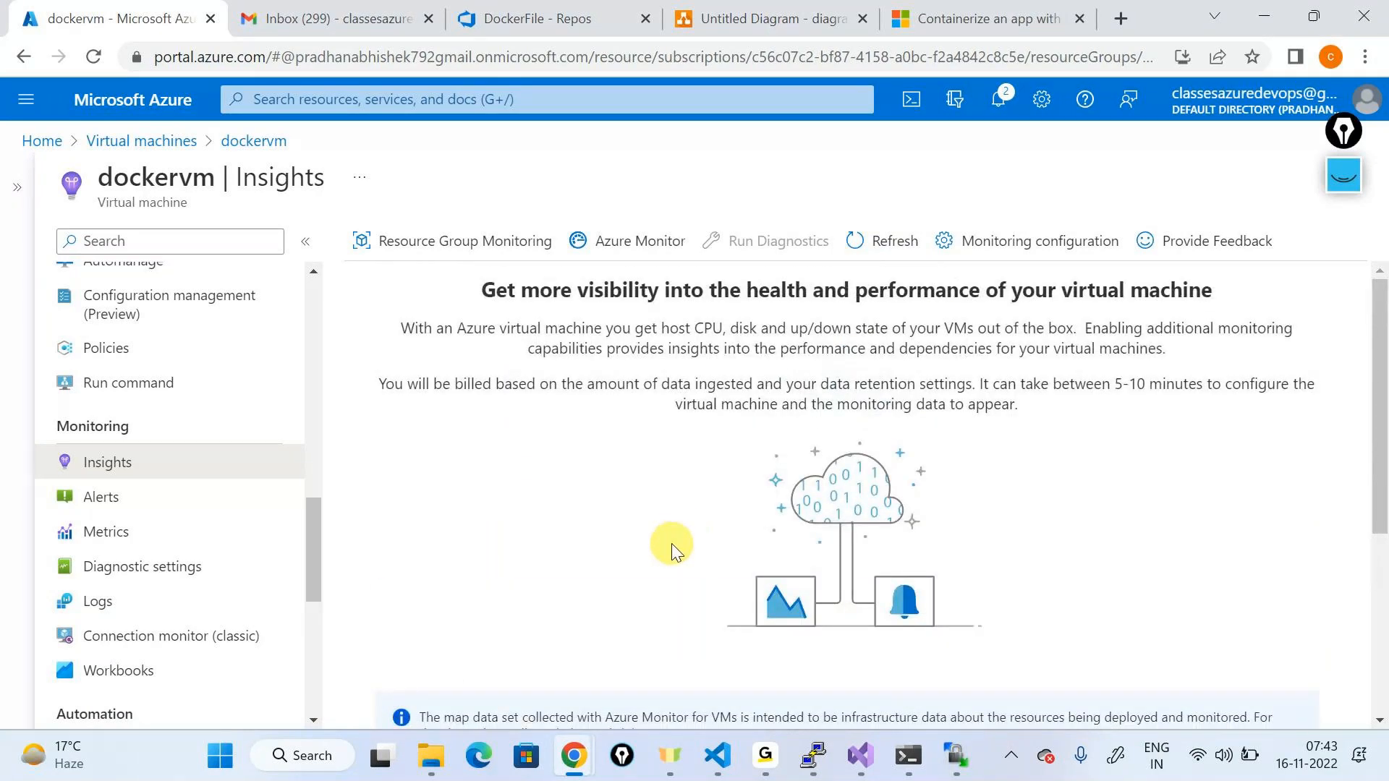
key("XF86AudioLowerVolume")
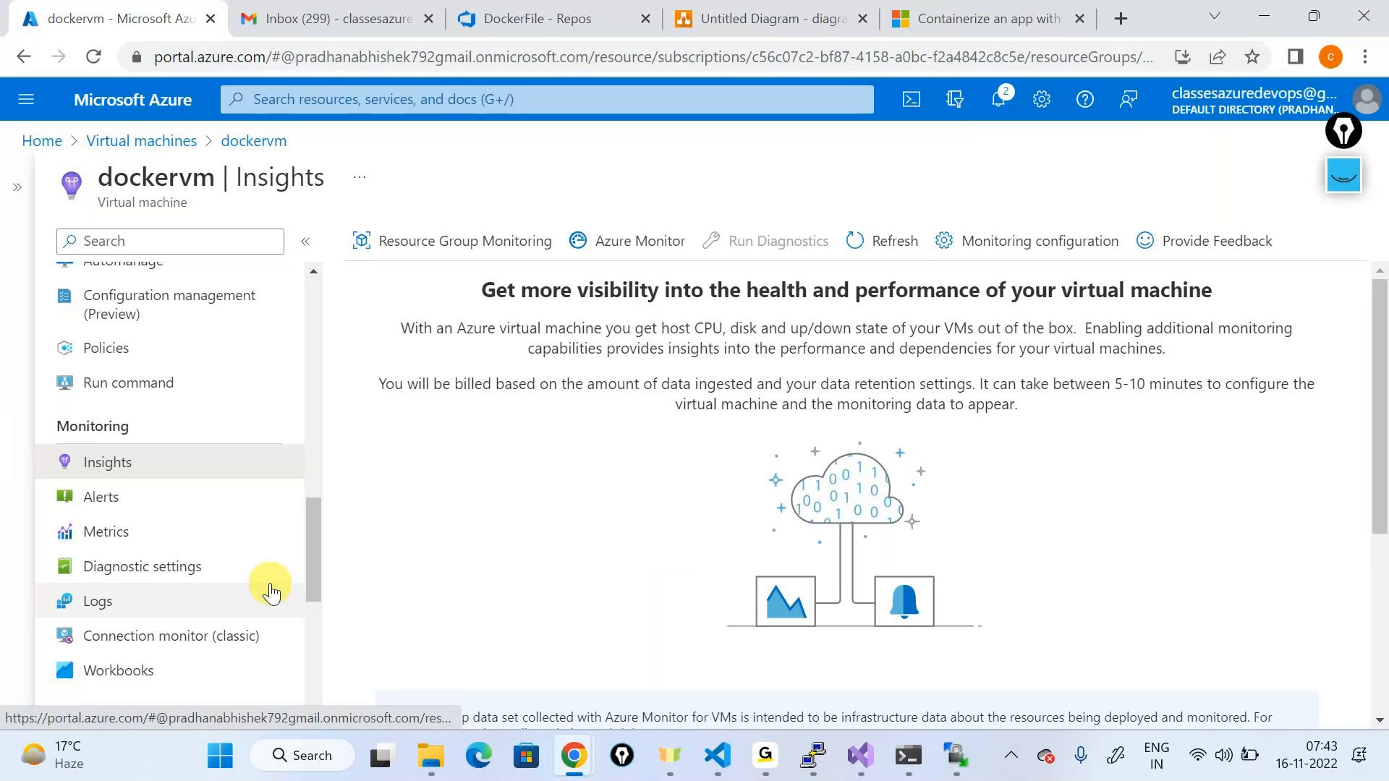
Step: Go back to the dockervm Overview page
scroll(271, 591, "up", 10)
scroll(271, 591, "up", 3)
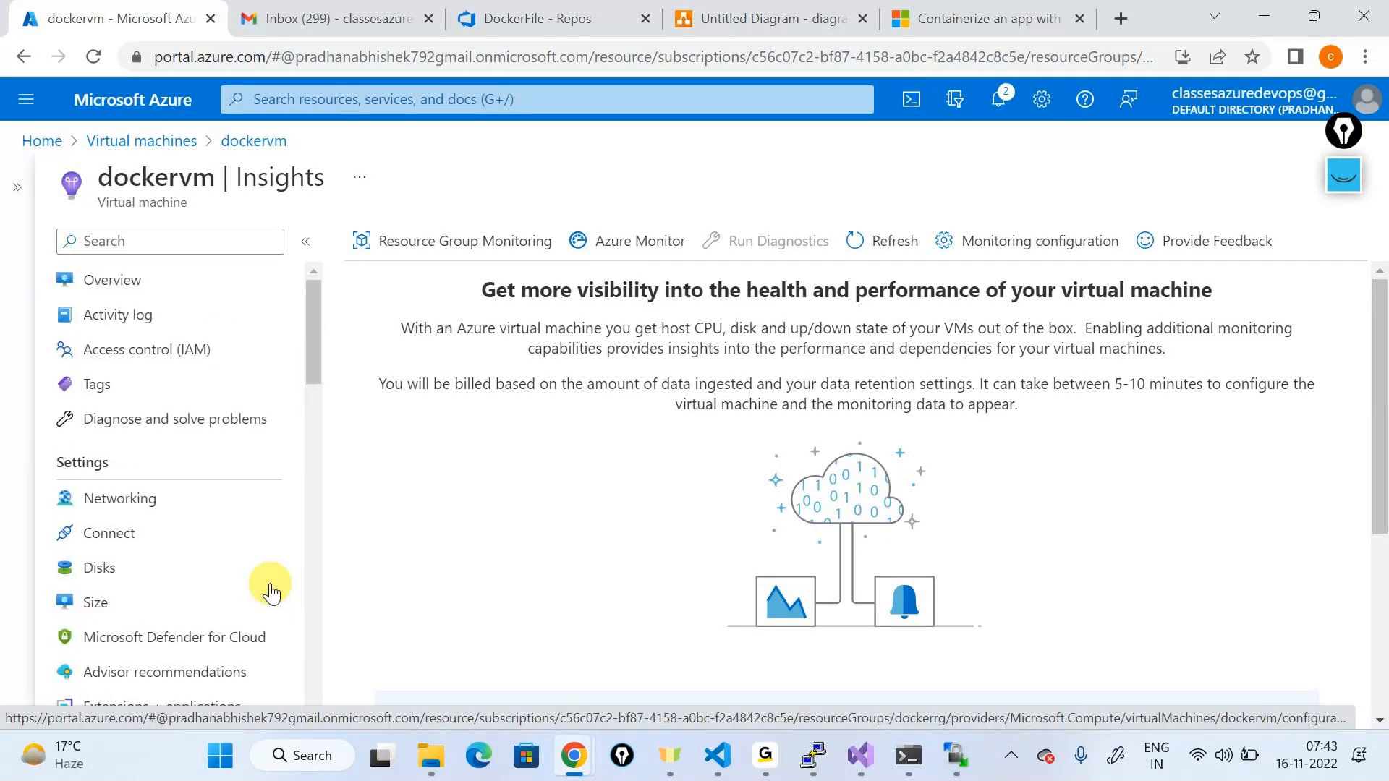
left_click(186, 297)
Step: Back in PuTTY, list the publish folder's files with ls
key("alt+Tab")
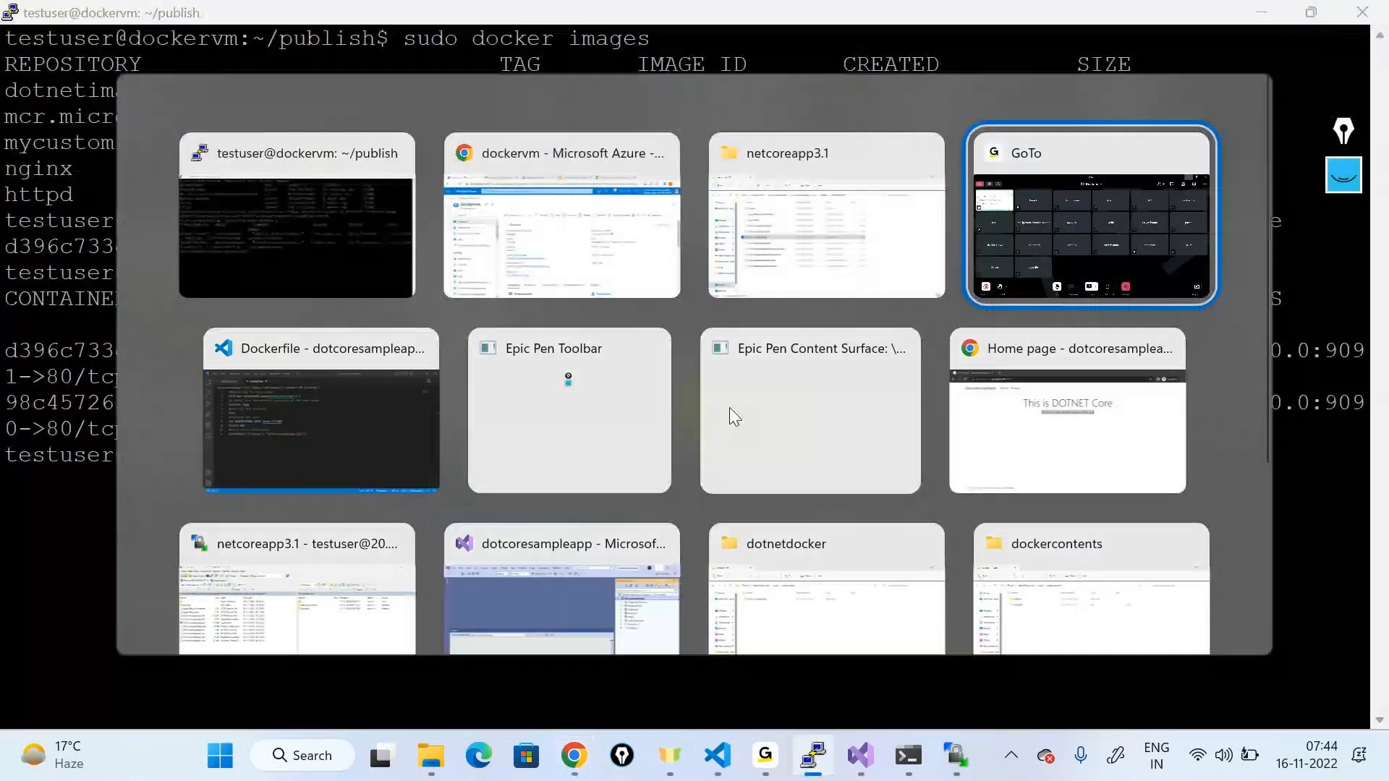
key("alt+Tab")
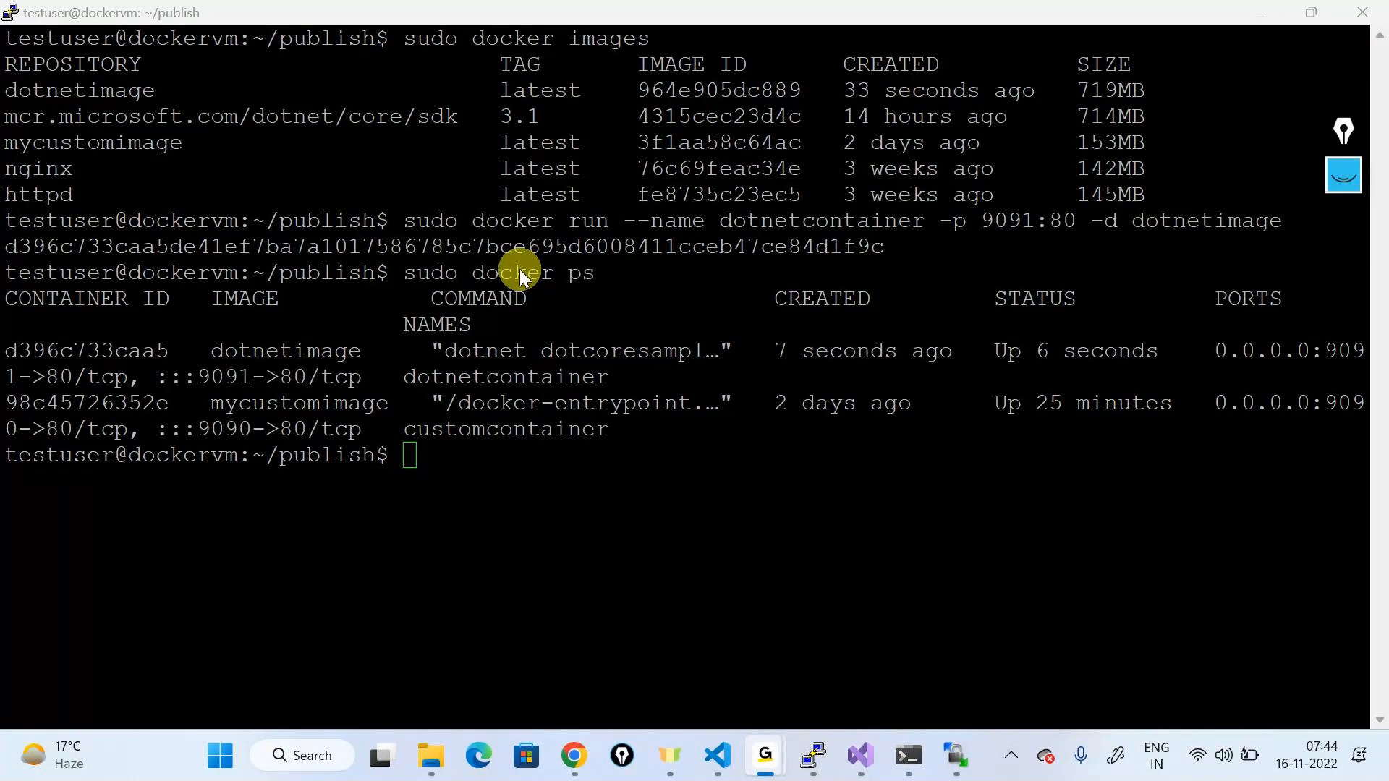
key("alt+Tab")
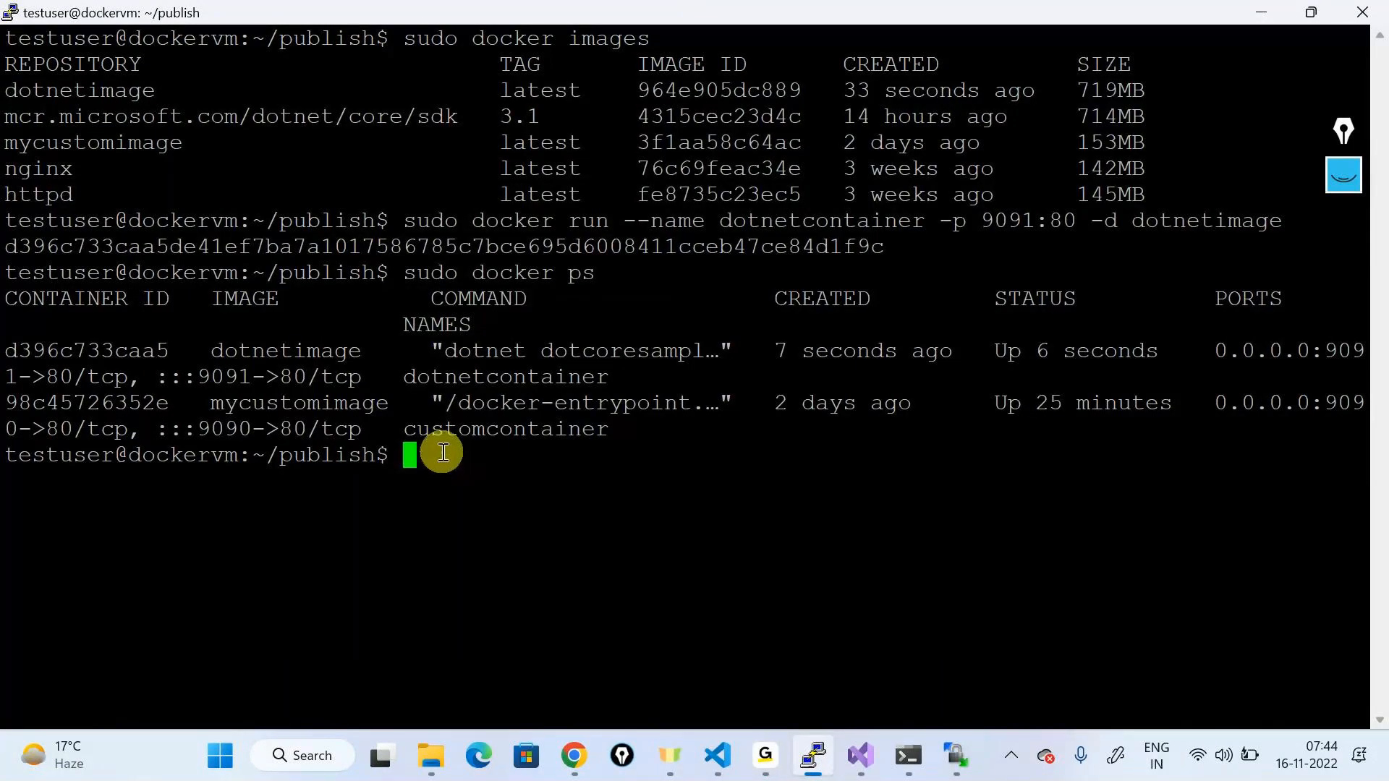
type("ls")
key("Return")
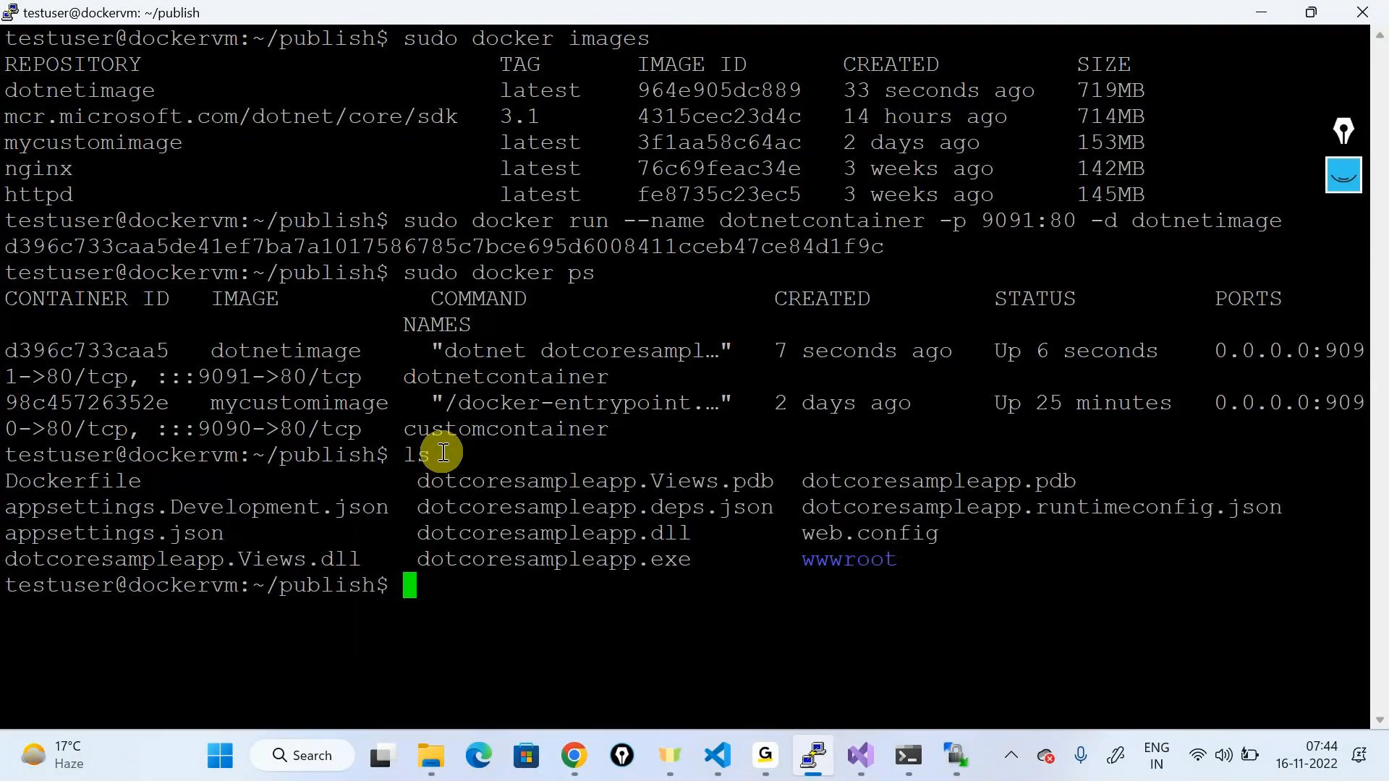
Step: Print the Dockerfile with cat Dockerfile, highlight its instructions, then clear the terminal
type("cat Docker")
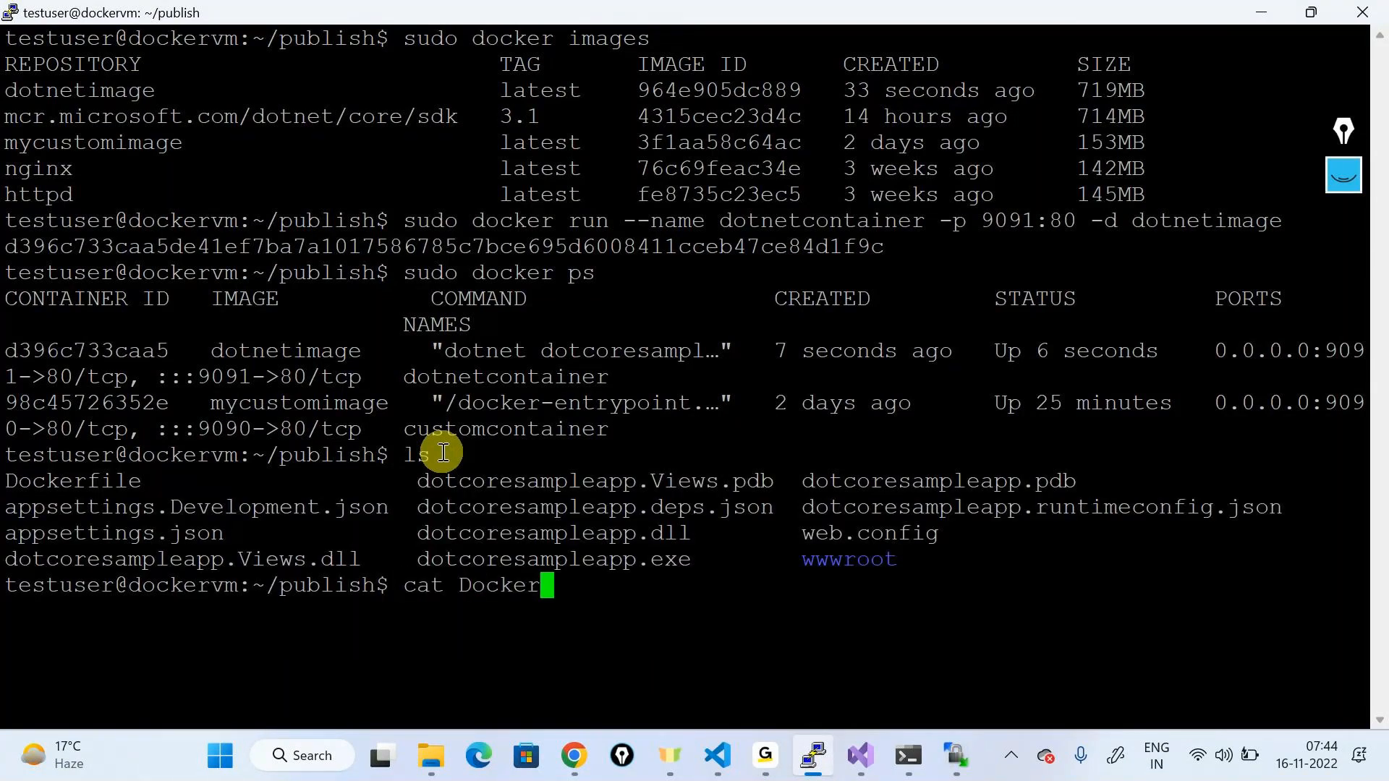
type("file")
key("Return")
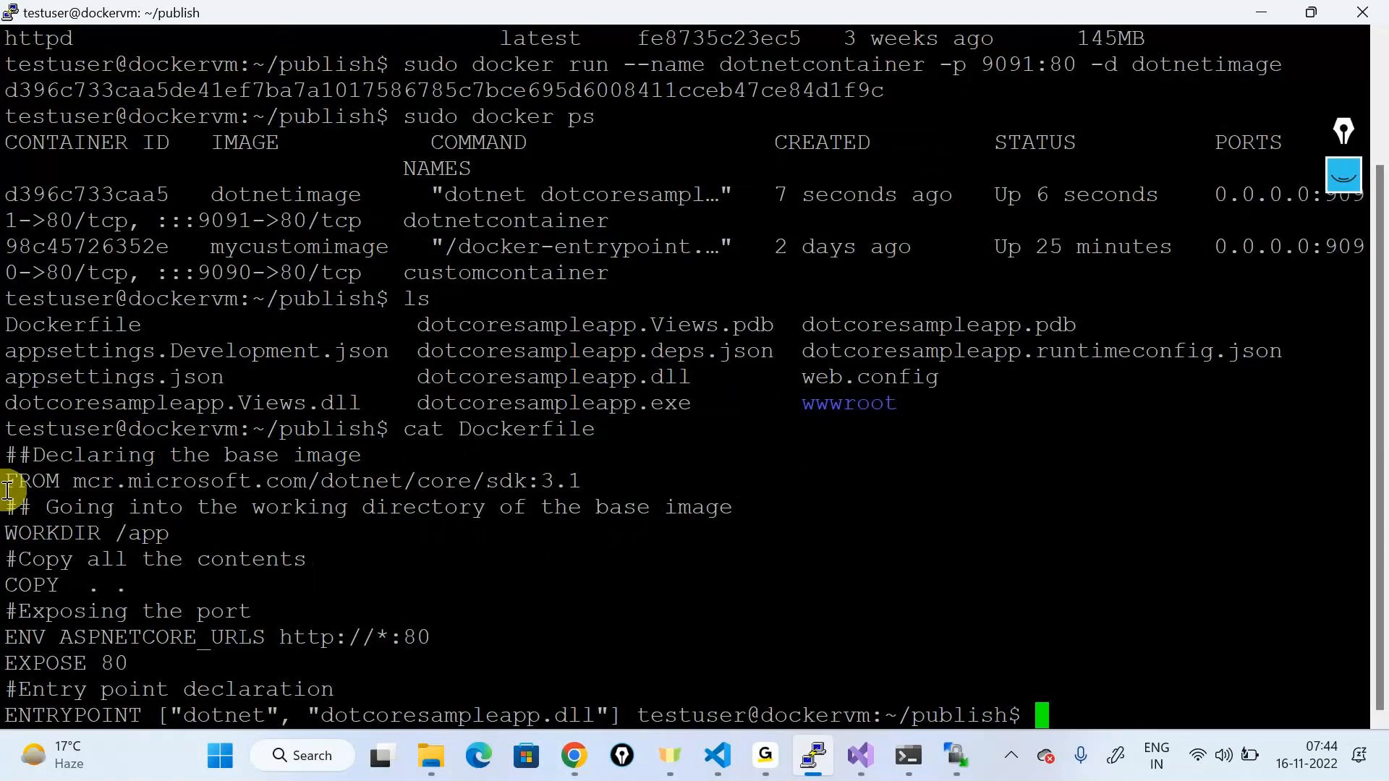
left_click_drag(6, 491, 636, 718)
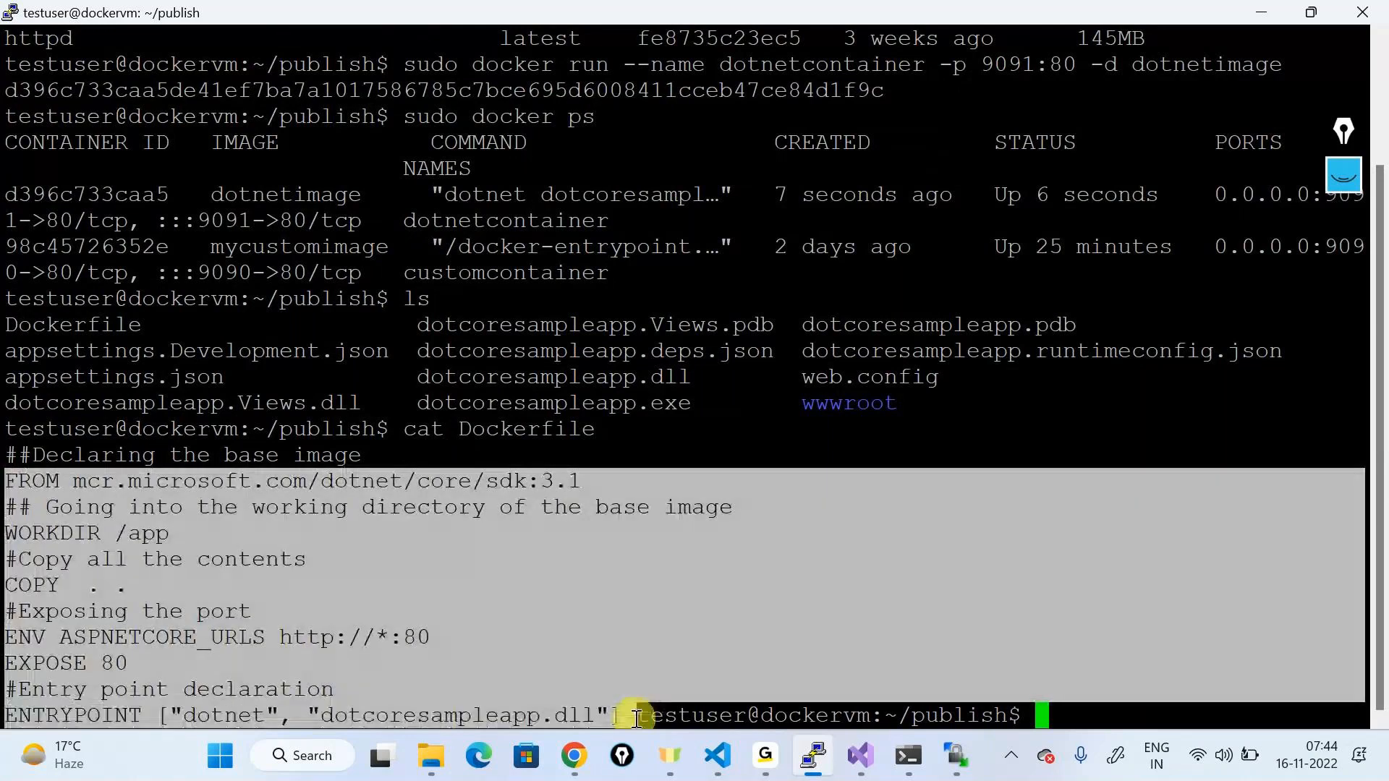
left_click(466, 621)
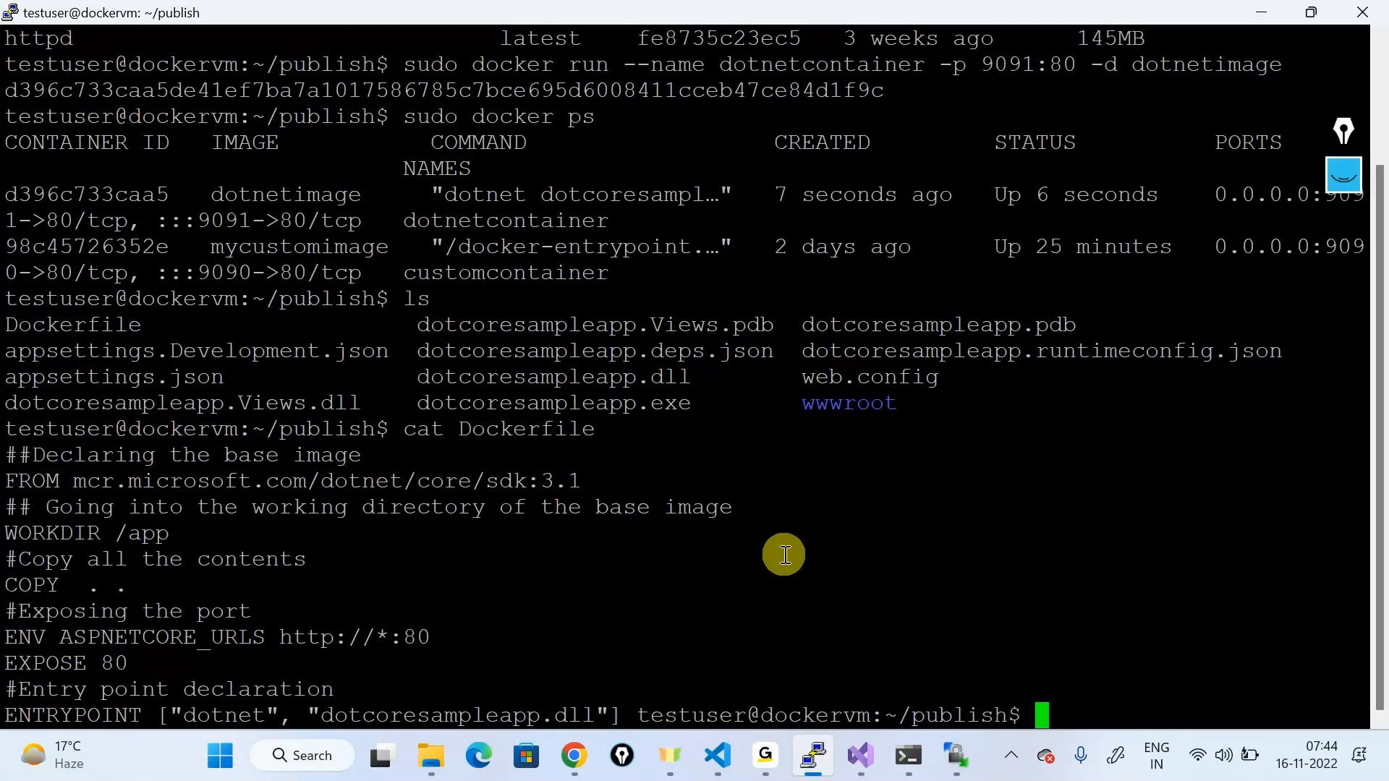
type("clear")
key("Return")
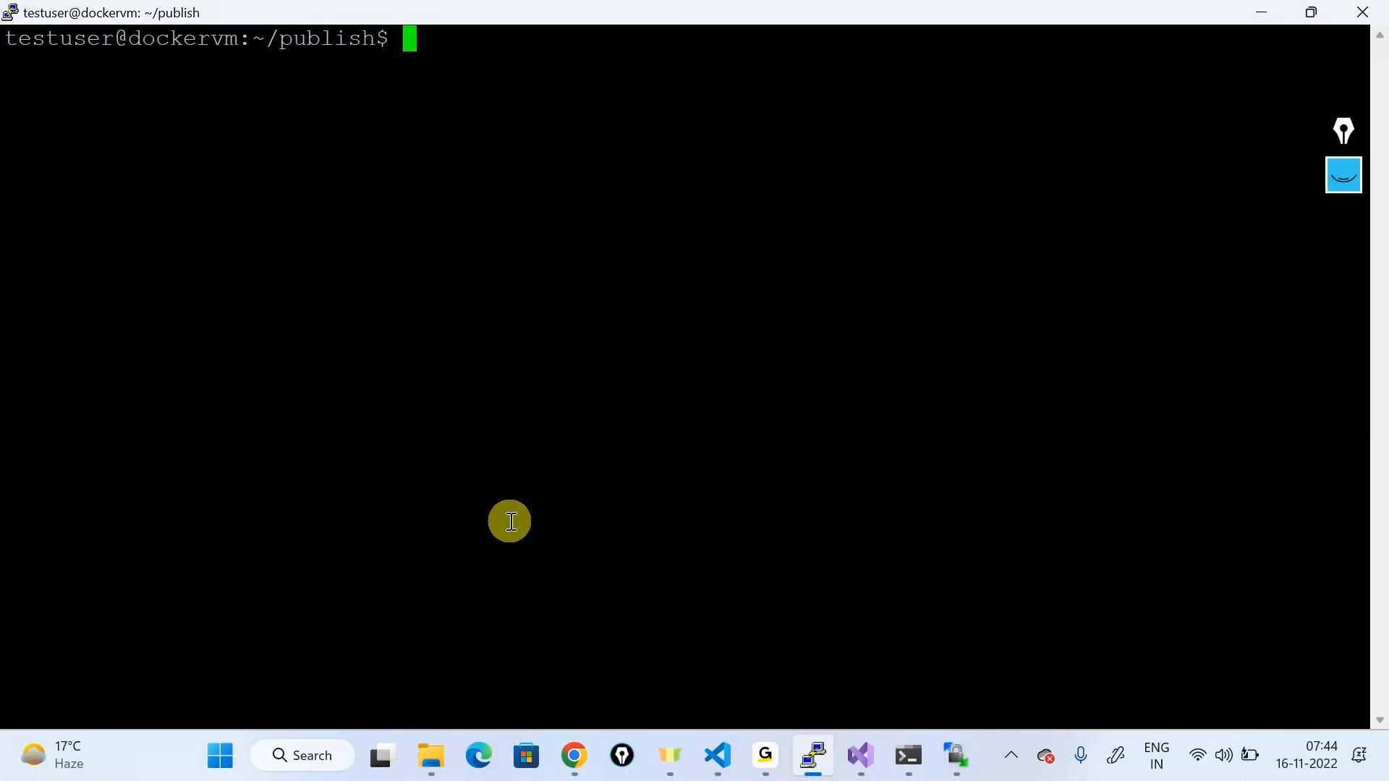
Step: Run sudo docker ps to list dotnetcontainer (9091) and customcontainer (9090), then start a sudo docker rm command
key("alt+Tab")
key("alt+Tab")
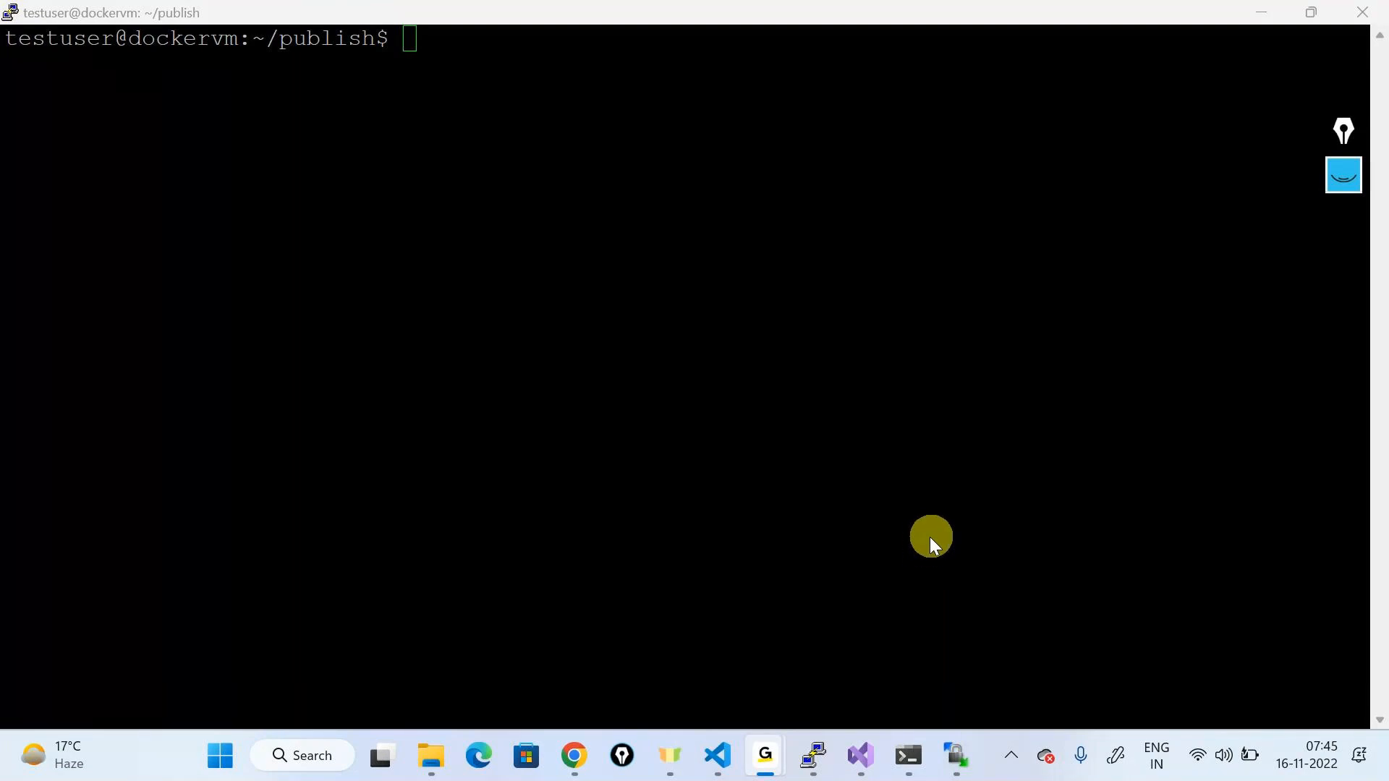
left_click(933, 541)
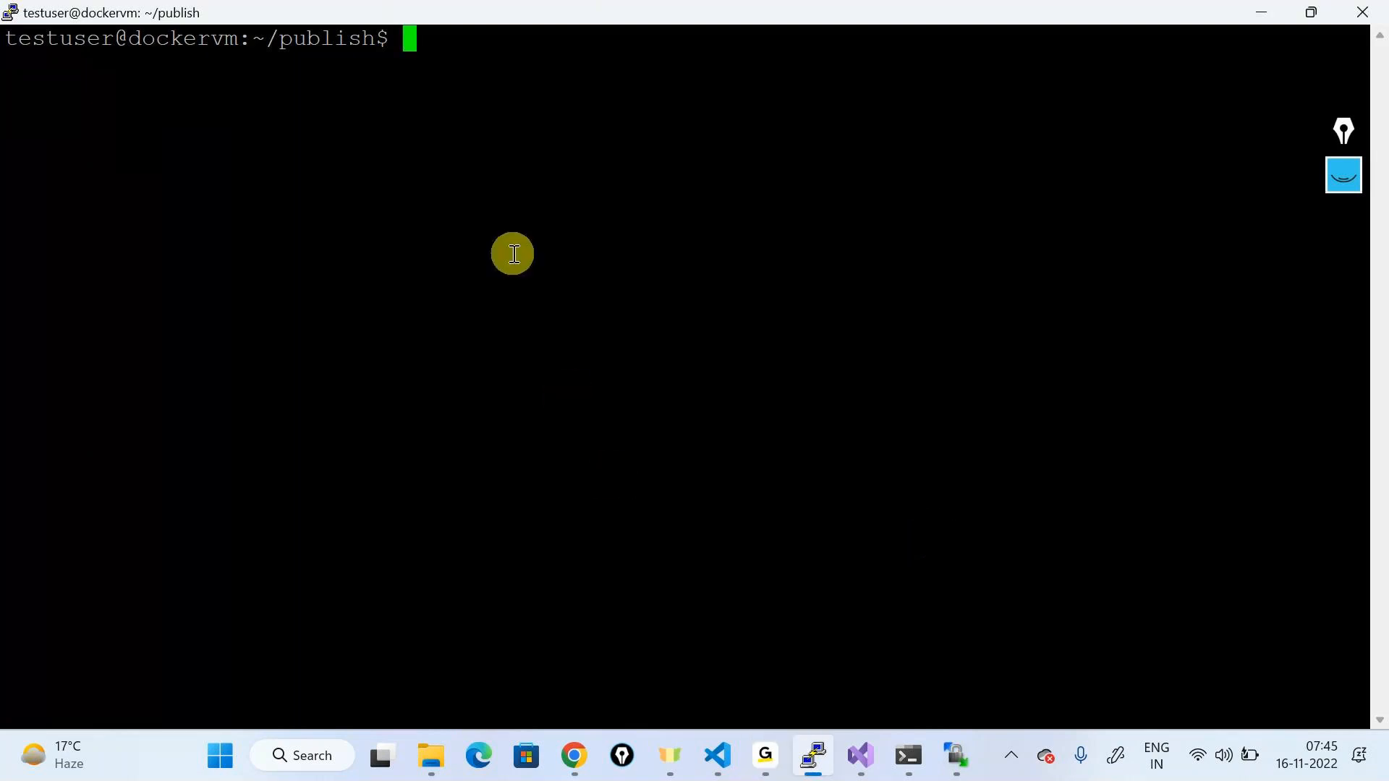
type("sudo comn")
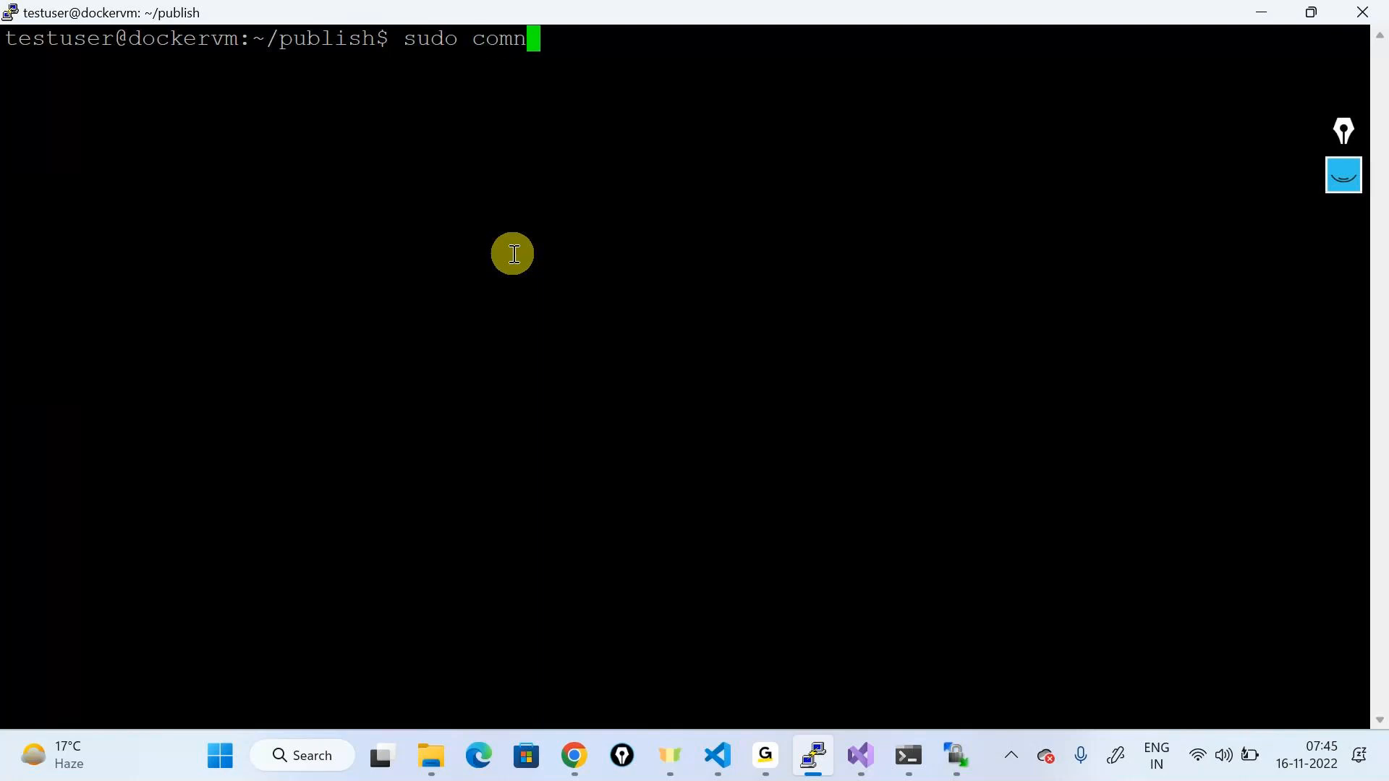
key("BackSpace")
key("BackSpace")
key("BackSpace")
key("BackSpace")
type("docker ps")
key("Return")
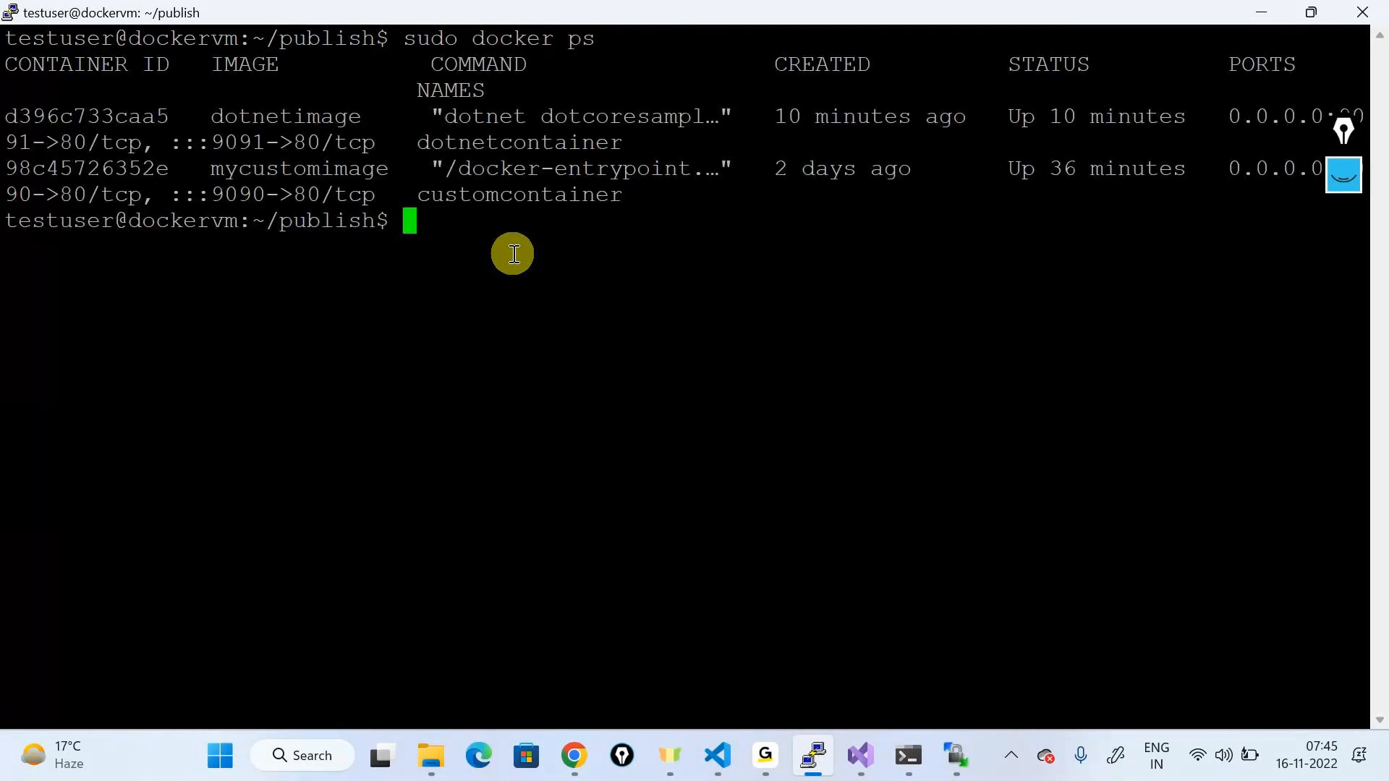
double_click(316, 170)
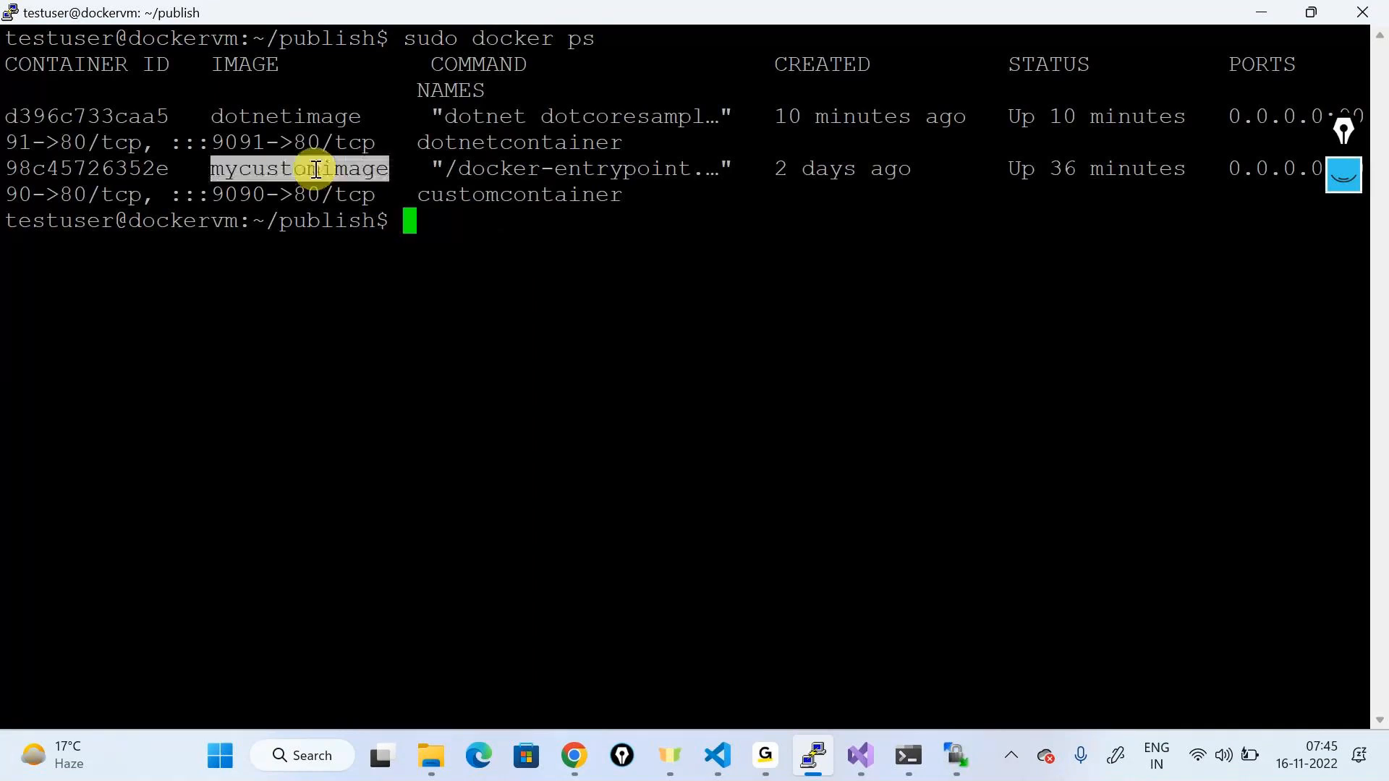
left_click(394, 222)
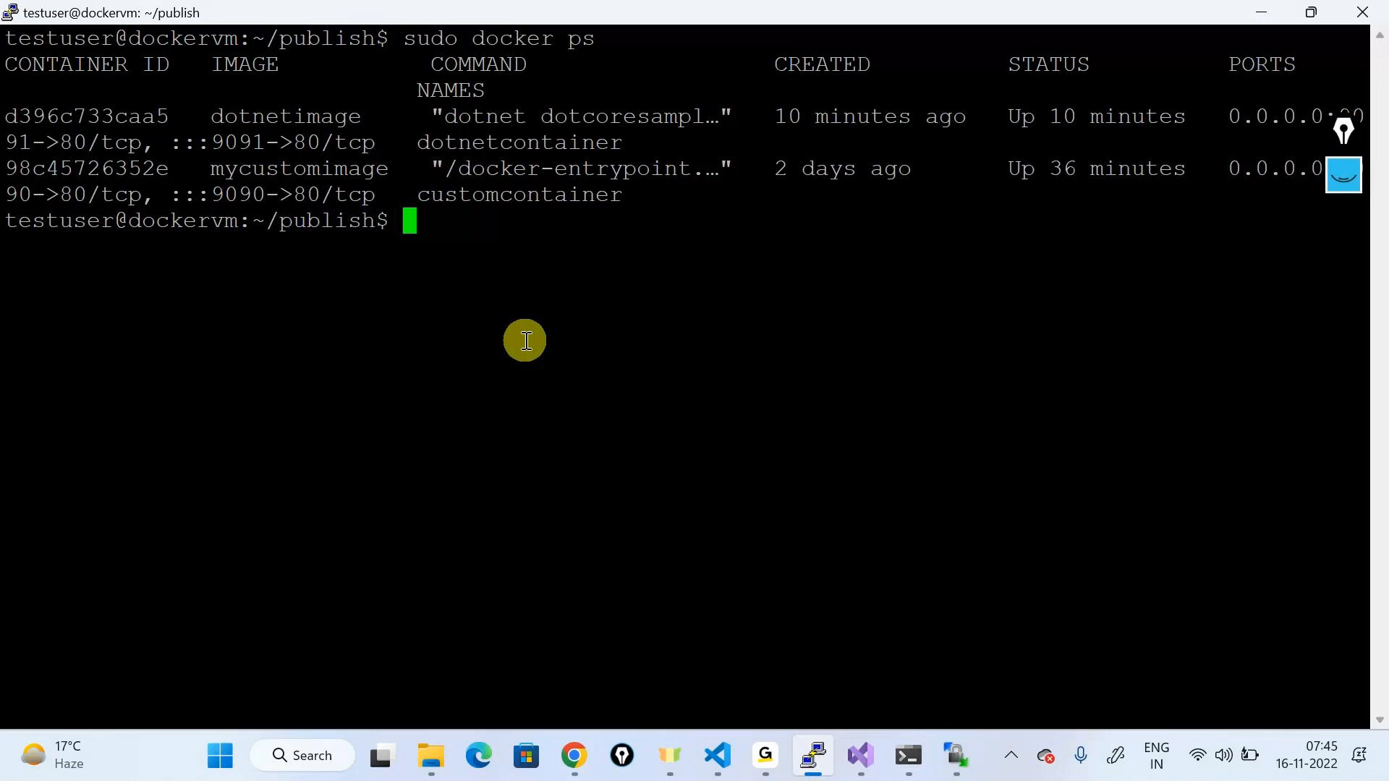
type("sudo dock")
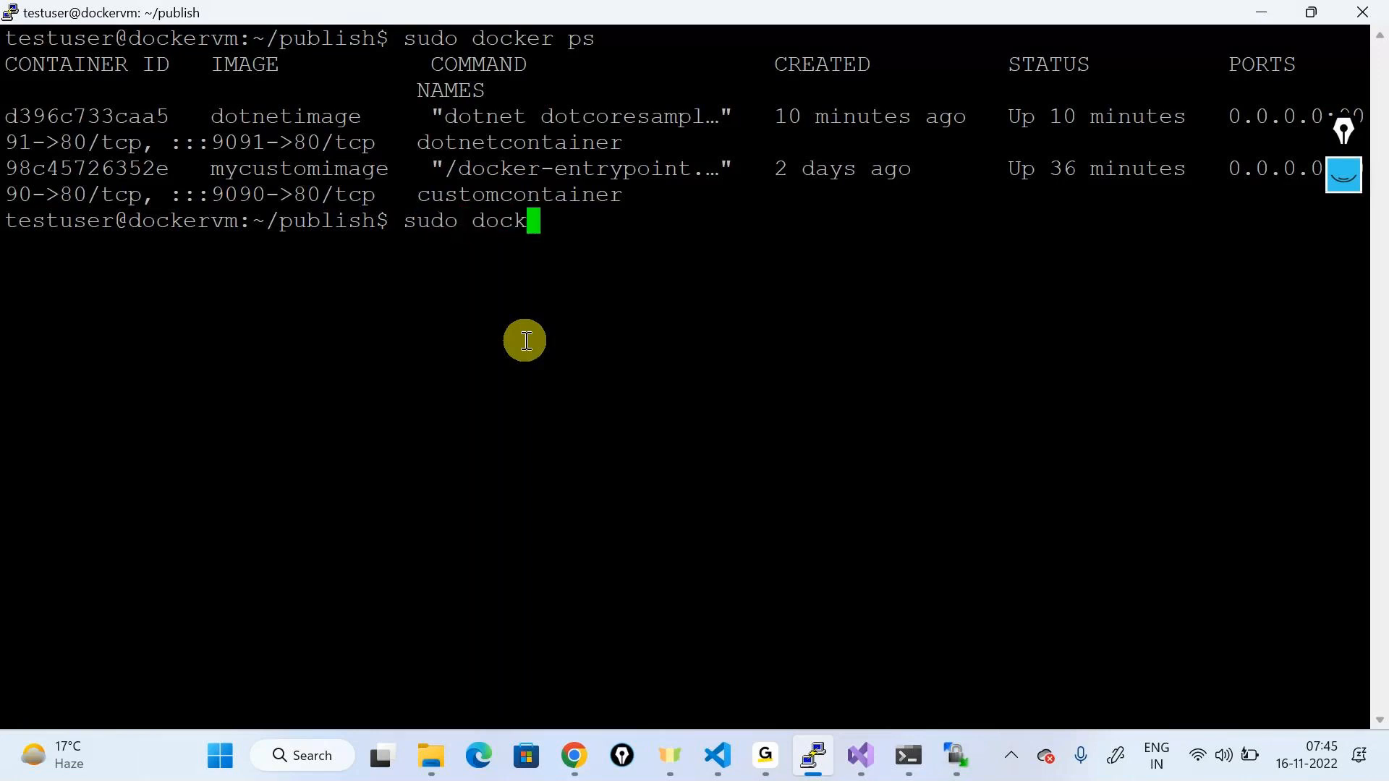
type("er rm")
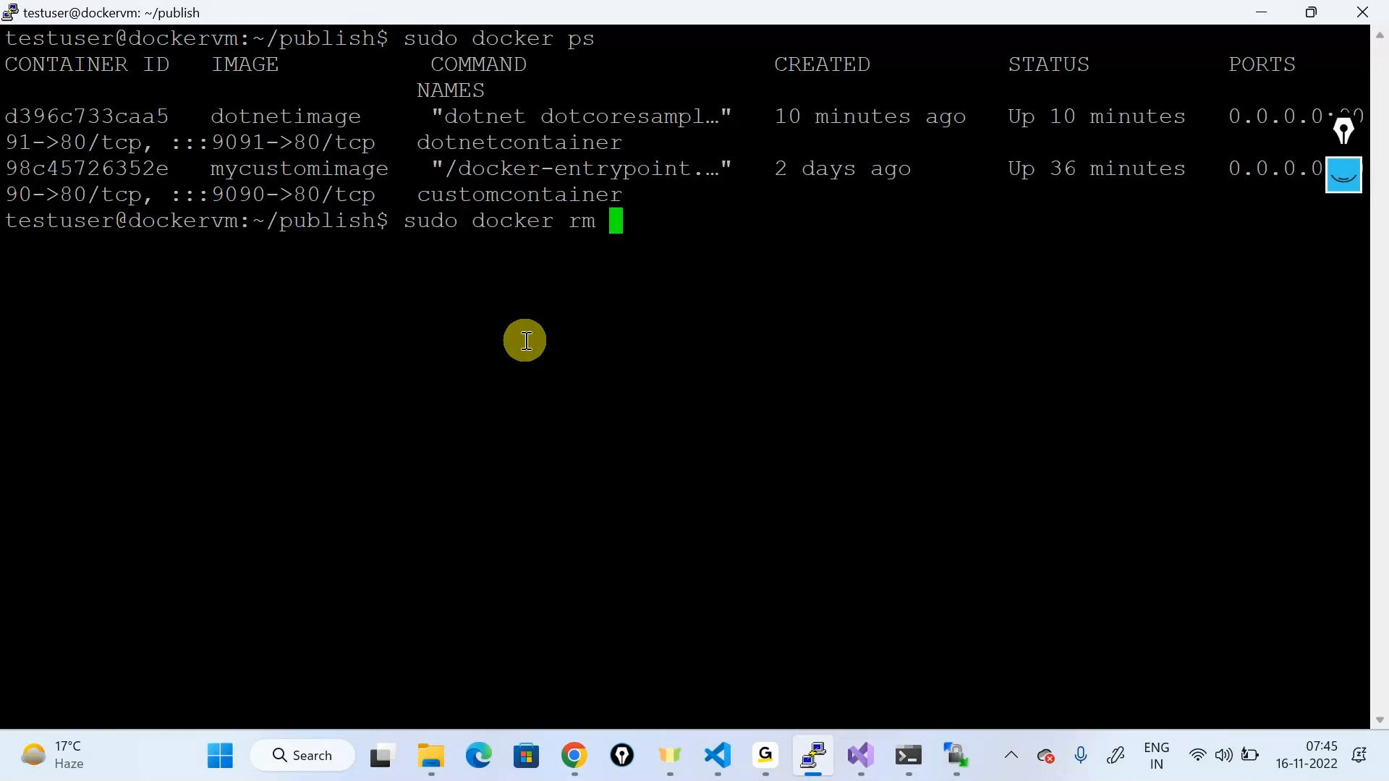
Step: Try removing customcontainer 98c45726352e with sudo docker rm; it is refused because it is running
double_click(95, 169)
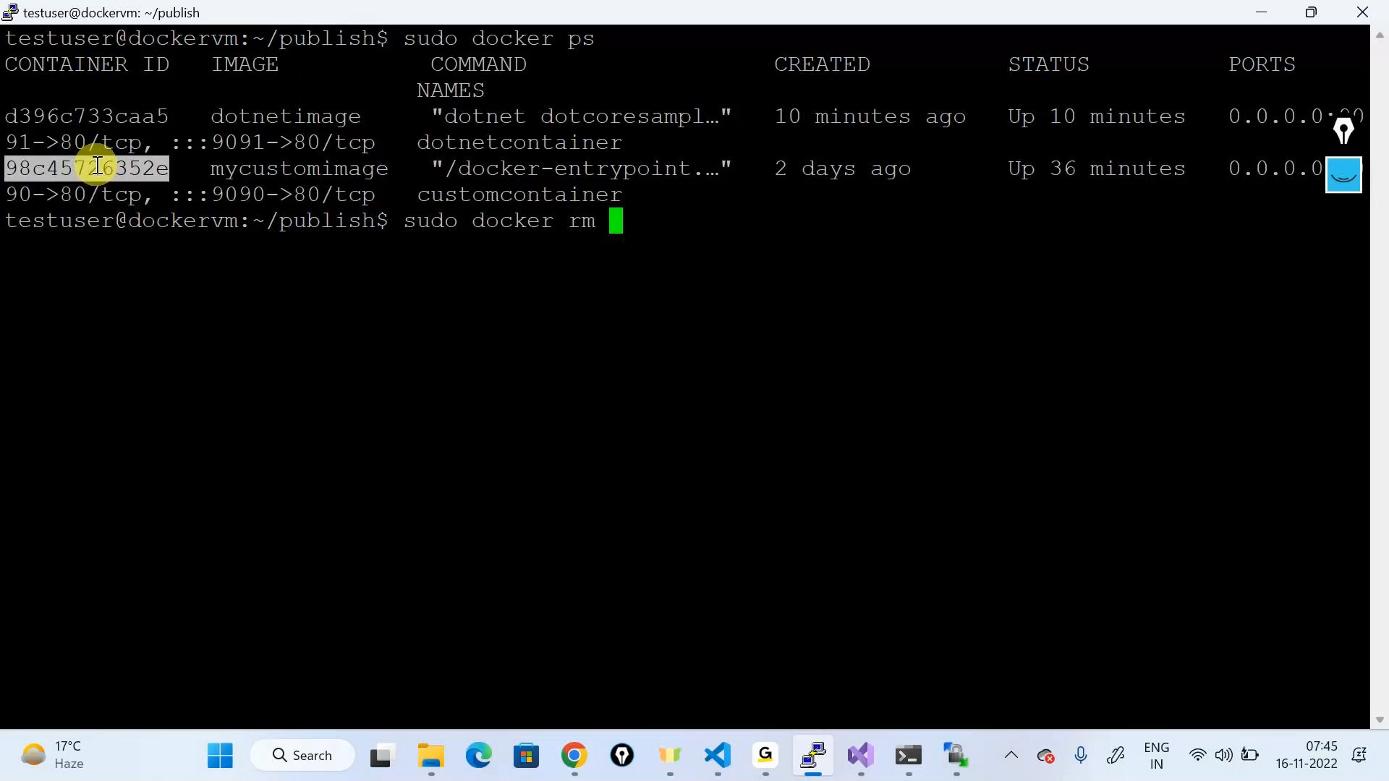
right_click(185, 226)
key("Return")
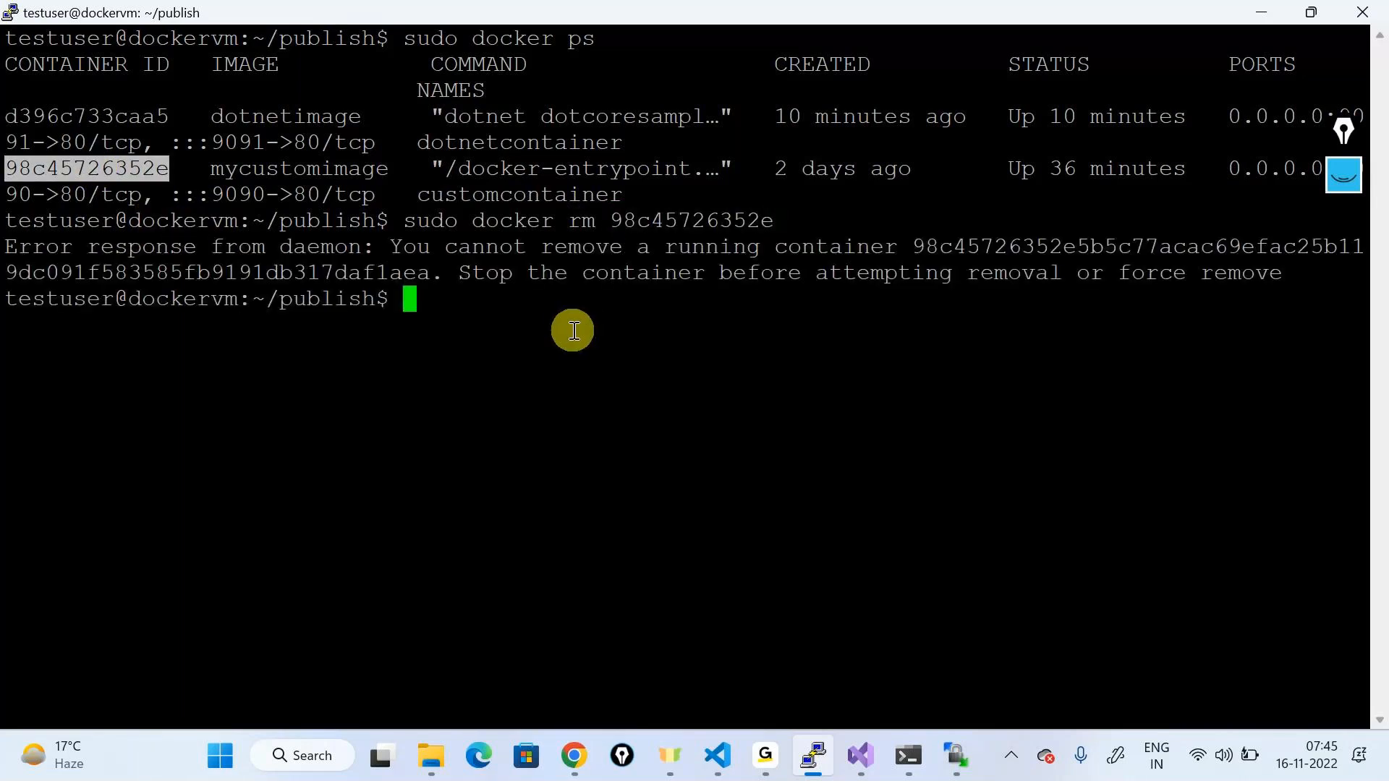
left_click_drag(397, 238, 1065, 243)
double_click(621, 272)
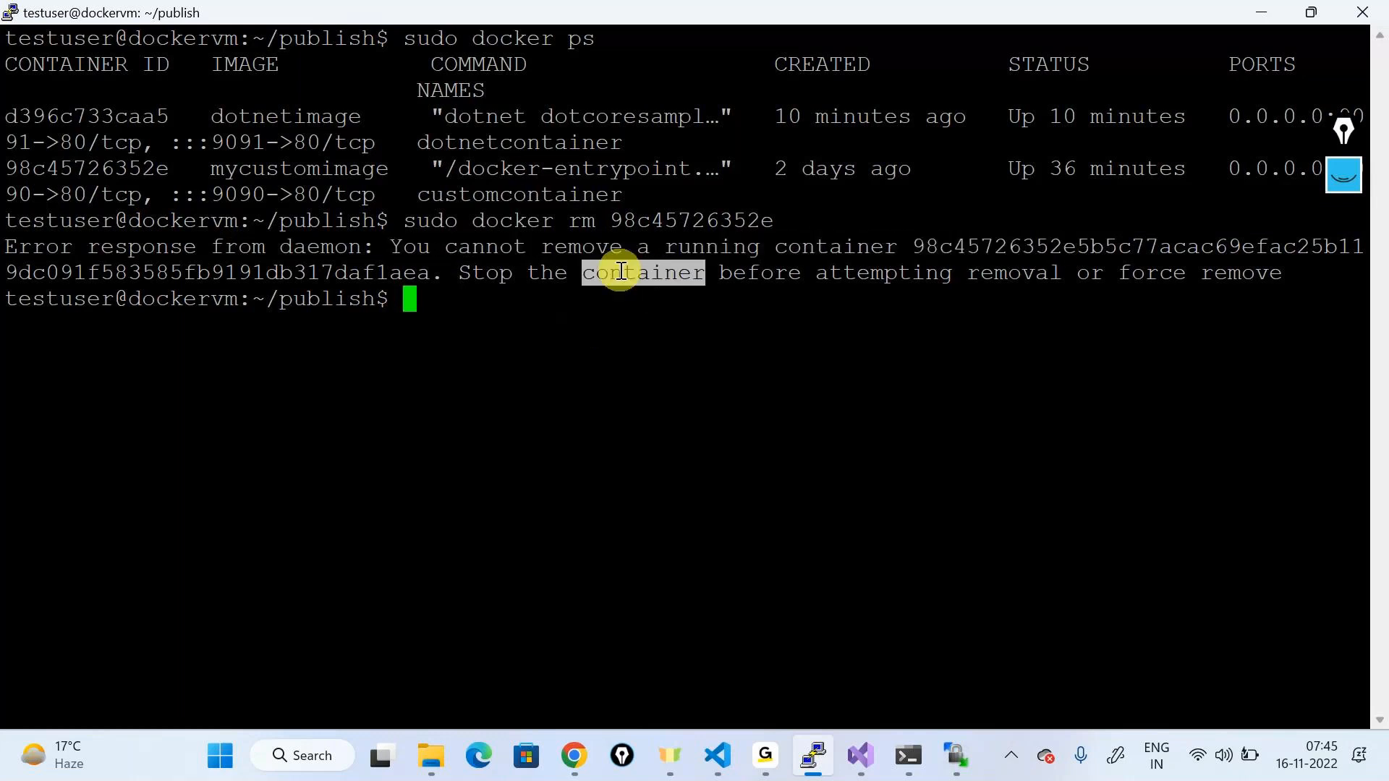
left_click(436, 303)
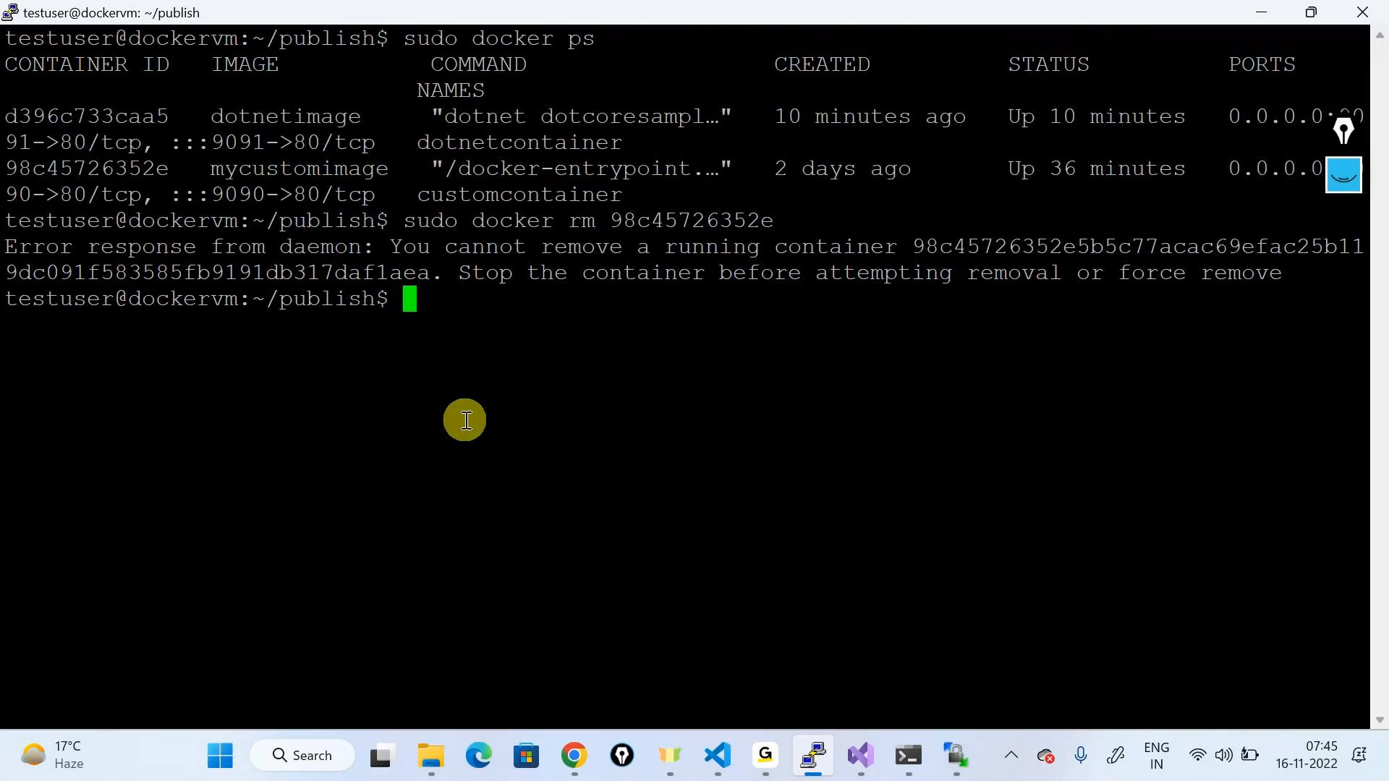
Step: Force-remove the container with sudo docker rm -f 98c45726352e
key("Up")
key("Left")
key("Left")
key("Left")
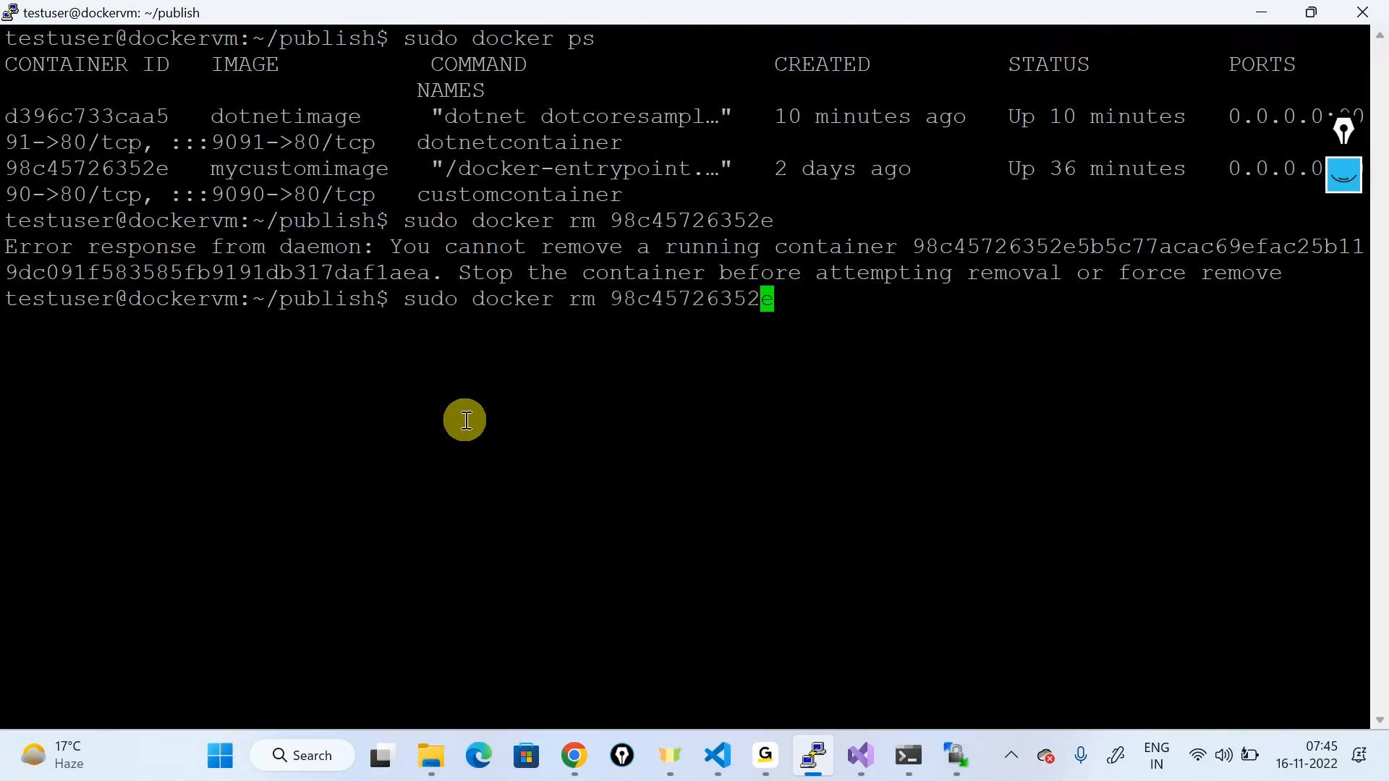
key("Left")
key("Left")
key("Left")
key("Left")
key("Left")
key("Left")
key("Left")
key("Left")
key("Left")
type("-f")
key("Right")
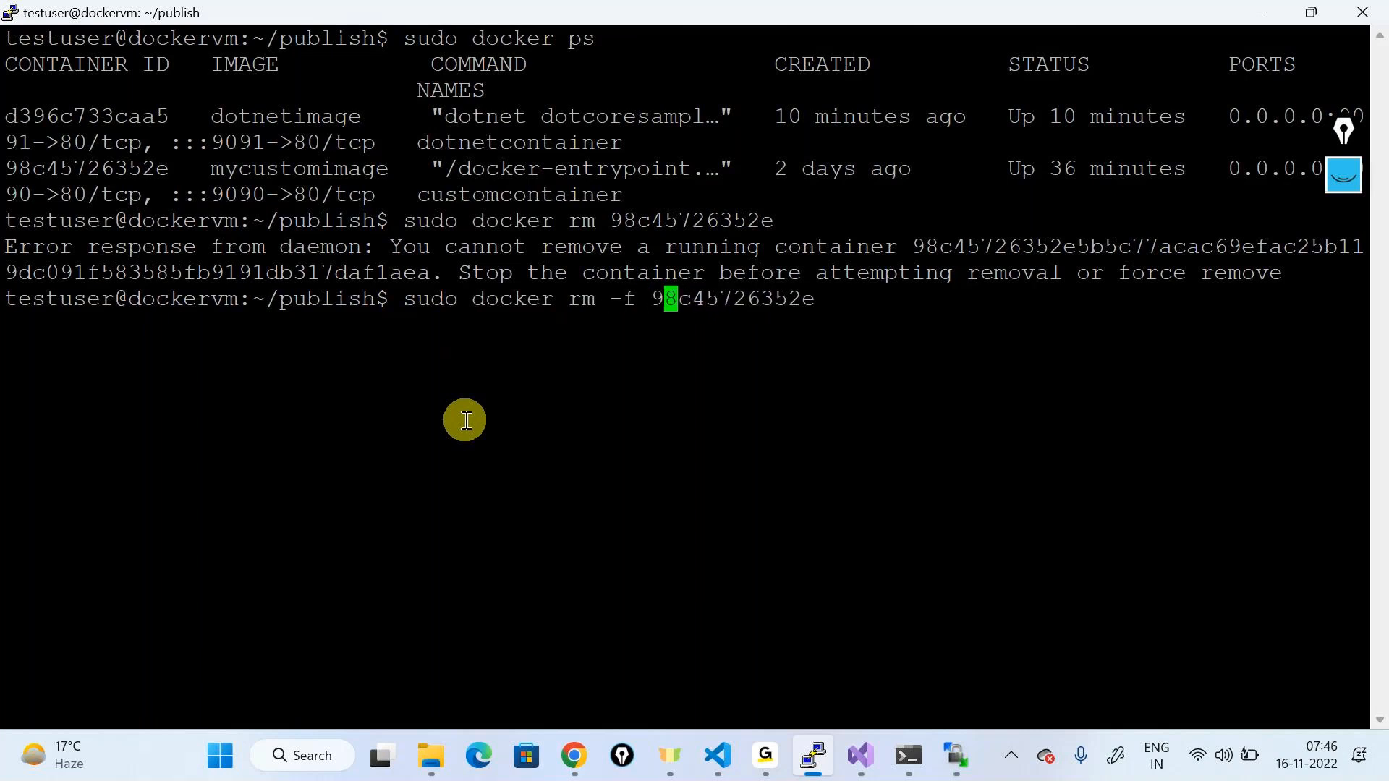
key("End")
key("Return")
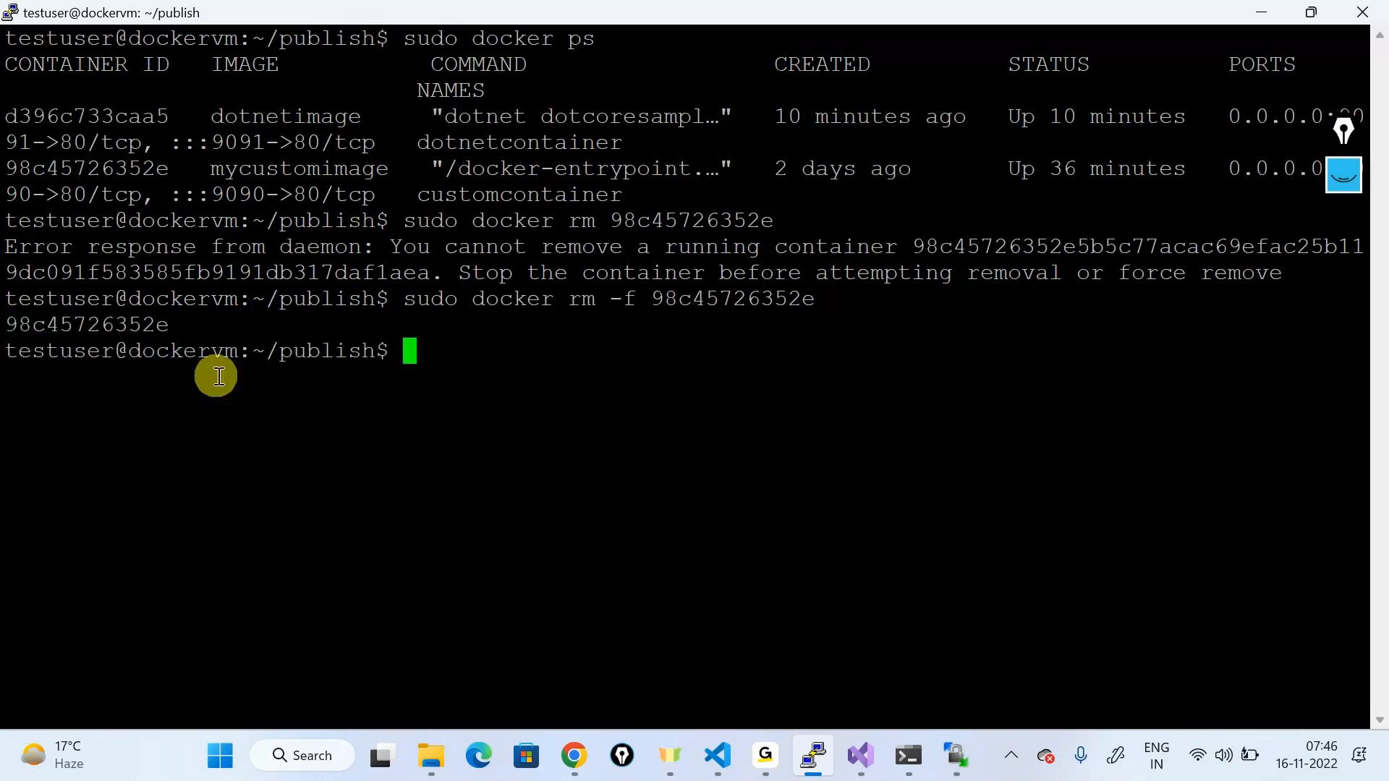
Step: Highlight the -f option, the error explanation and the force-remove suggestion, then switch to Chrome
left_click_drag(611, 298, 650, 299)
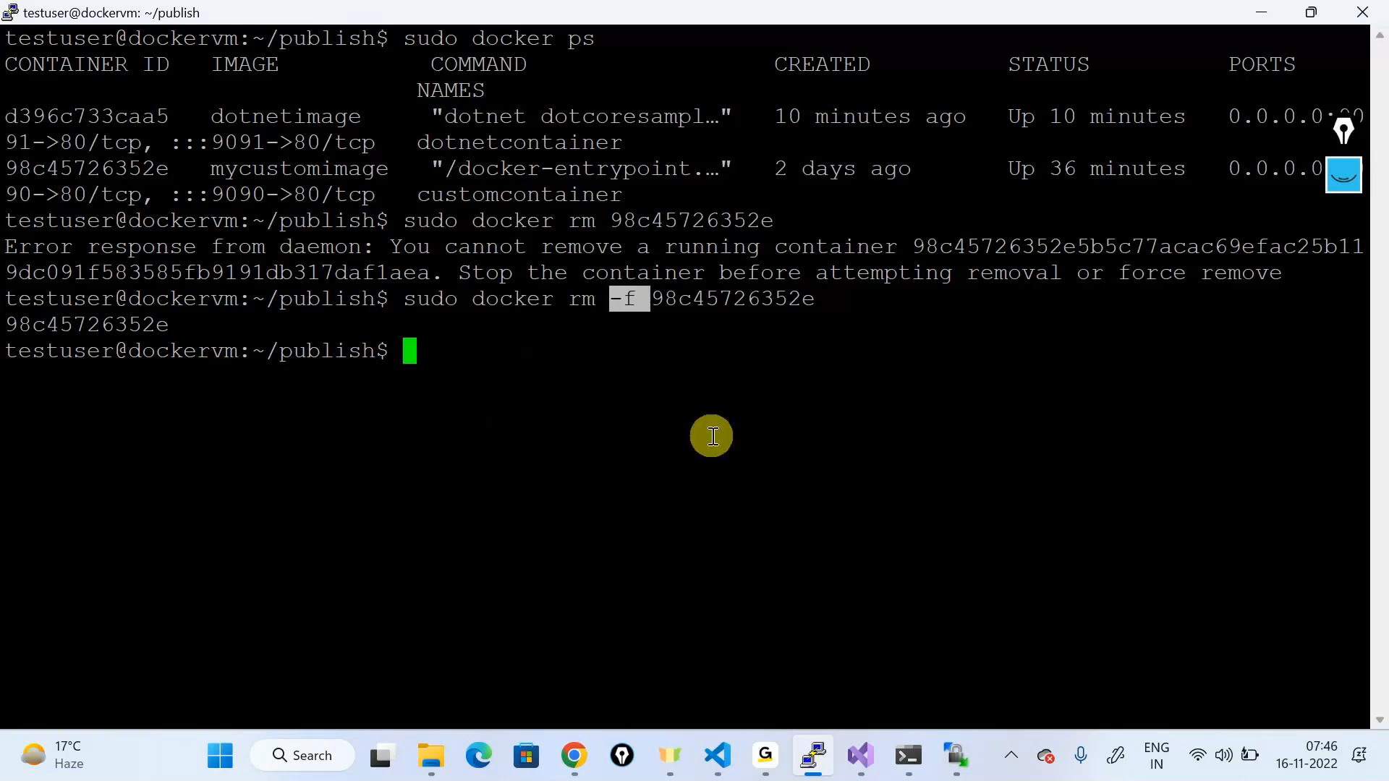
left_click(654, 332)
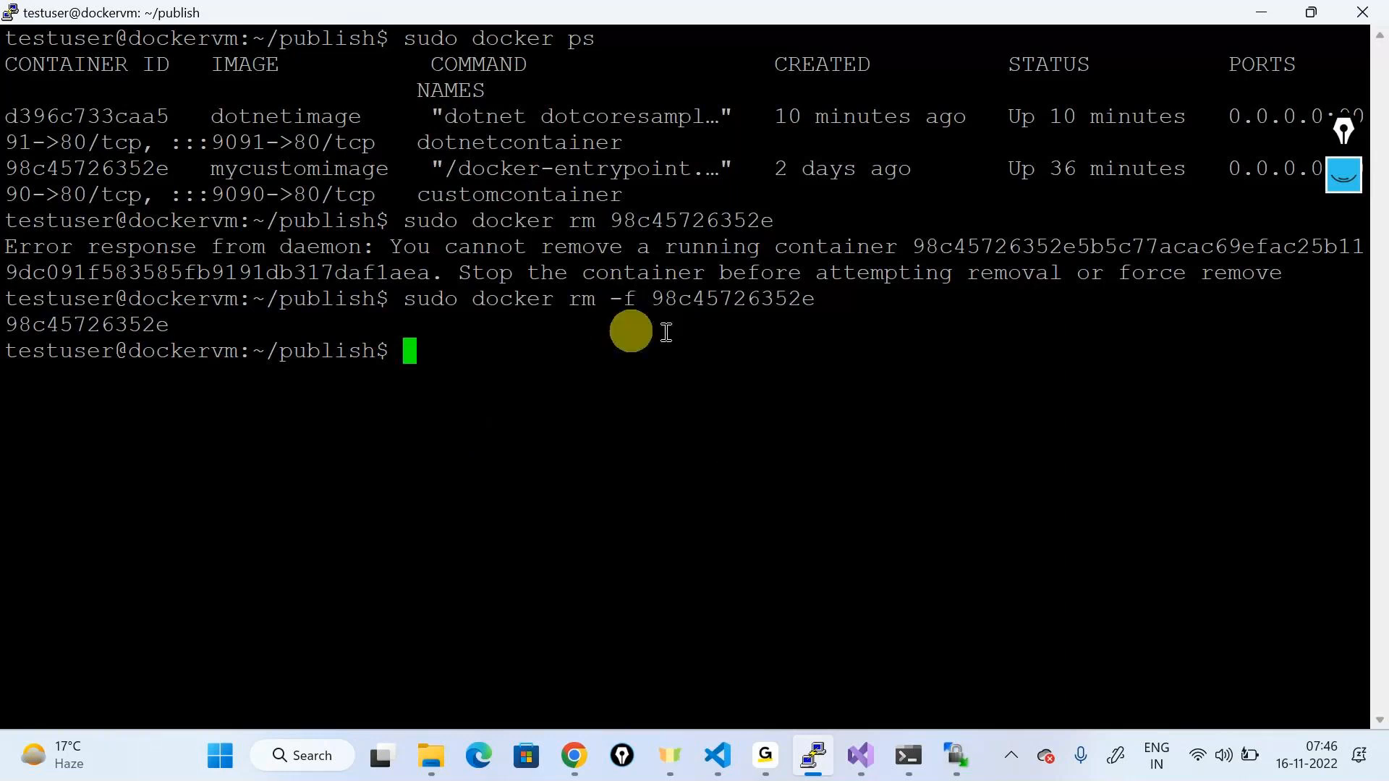
left_click_drag(394, 250, 575, 273)
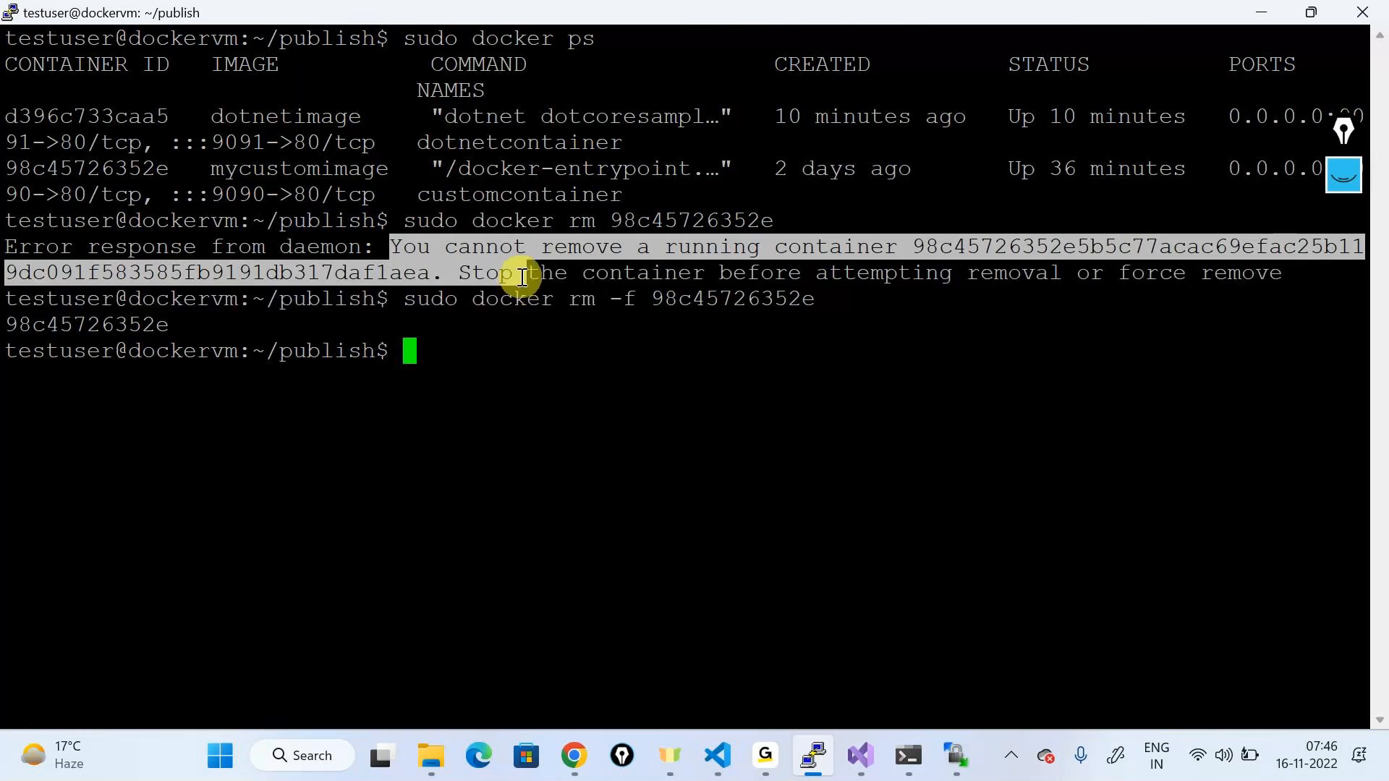
left_click(964, 273)
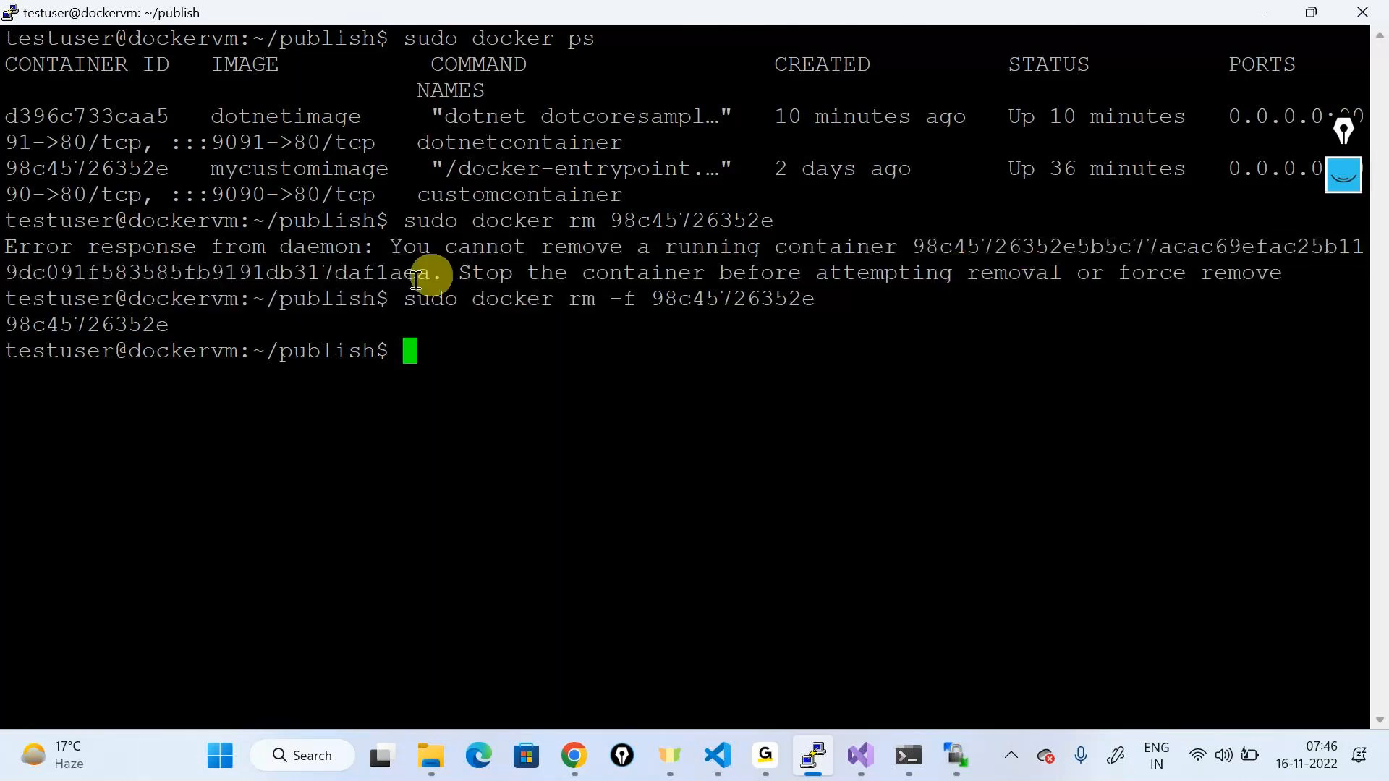
left_click_drag(1118, 273, 1364, 274)
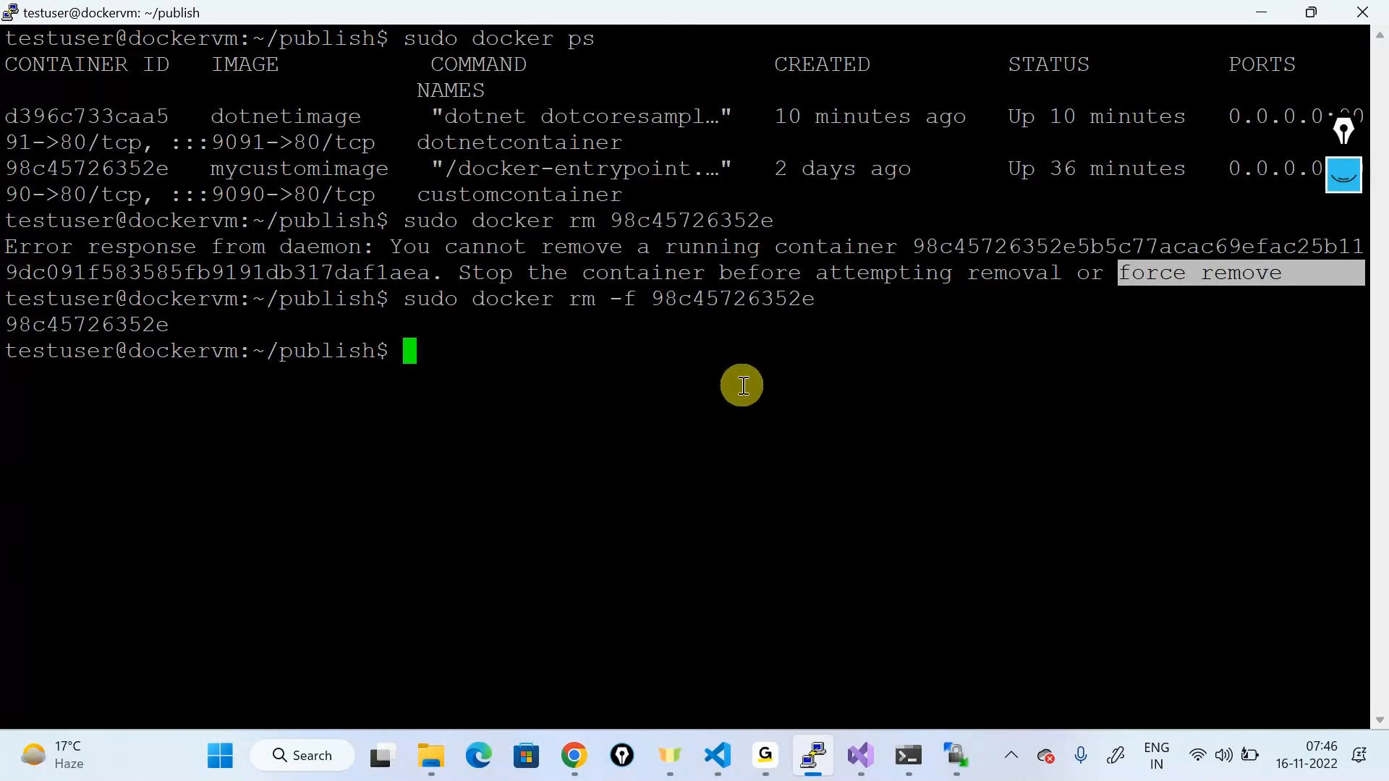
key("alt+Tab")
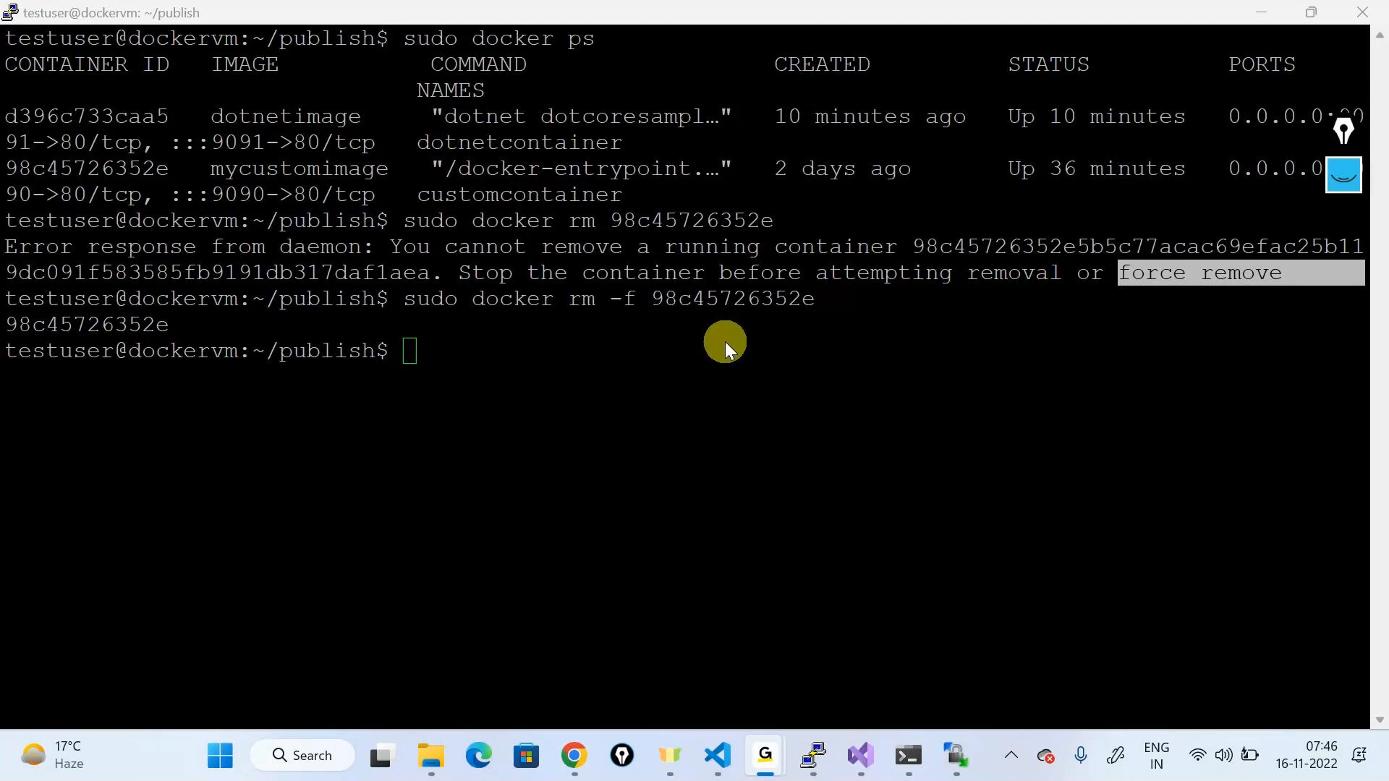
key("alt+Tab")
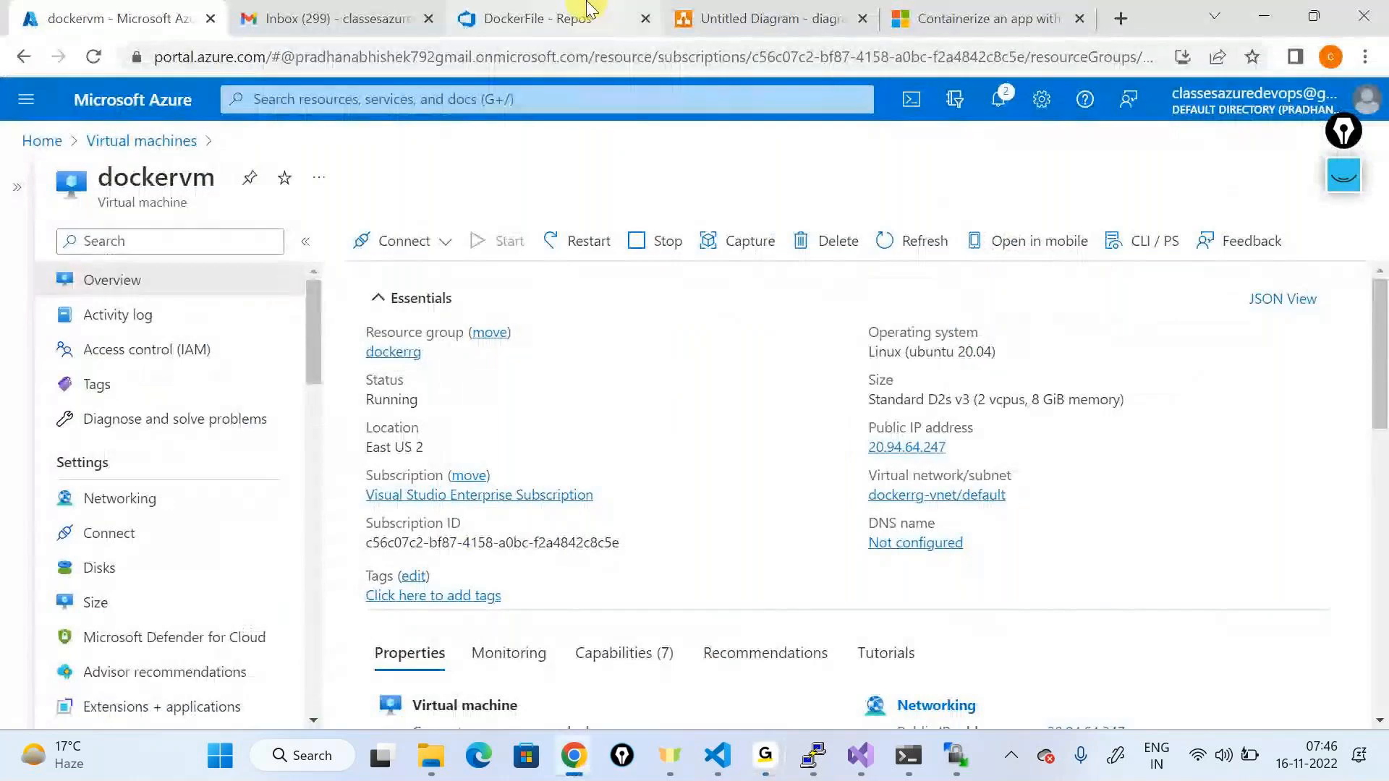
Step: Edit docker-commands in the DockerFile repo, deleting 'image' from the line 35 build command
left_click(572, 18)
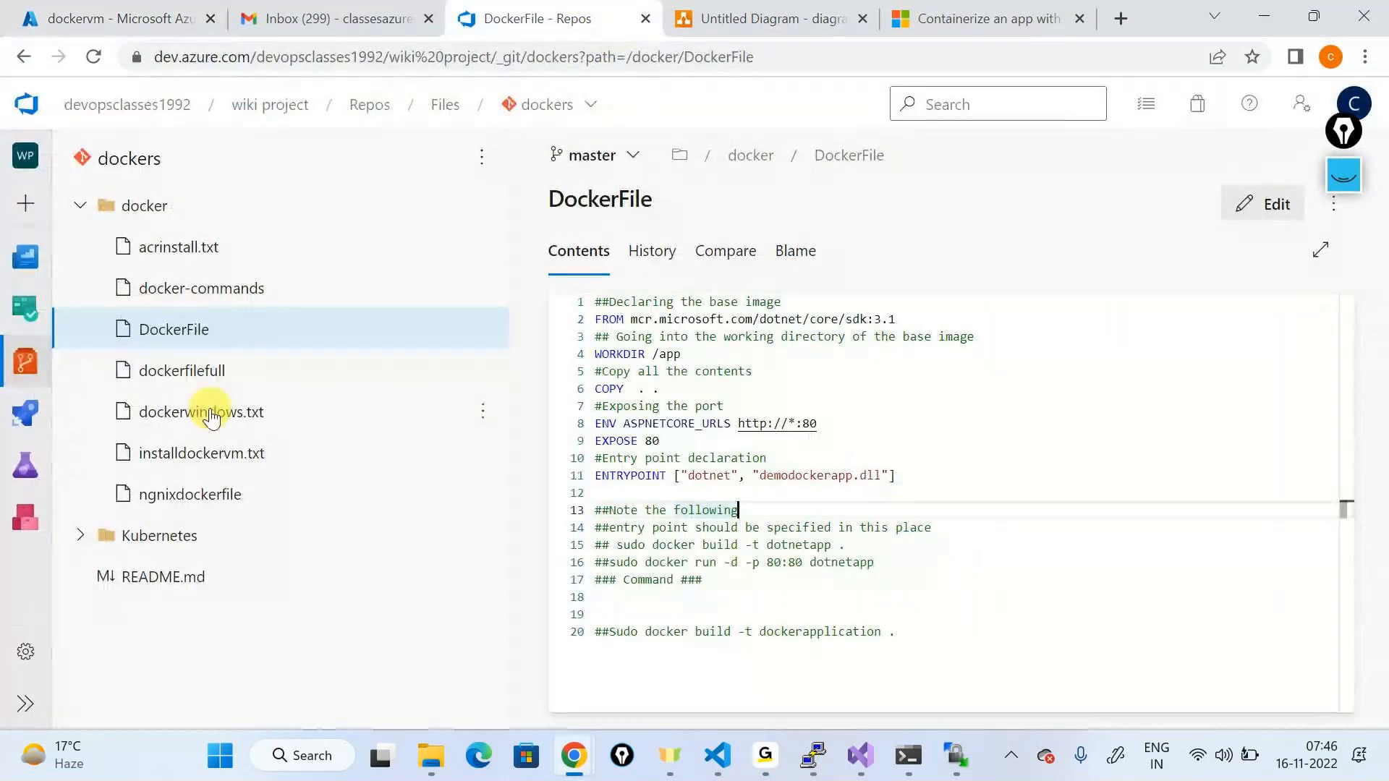
left_click(196, 288)
scroll(709, 498, "down", 3)
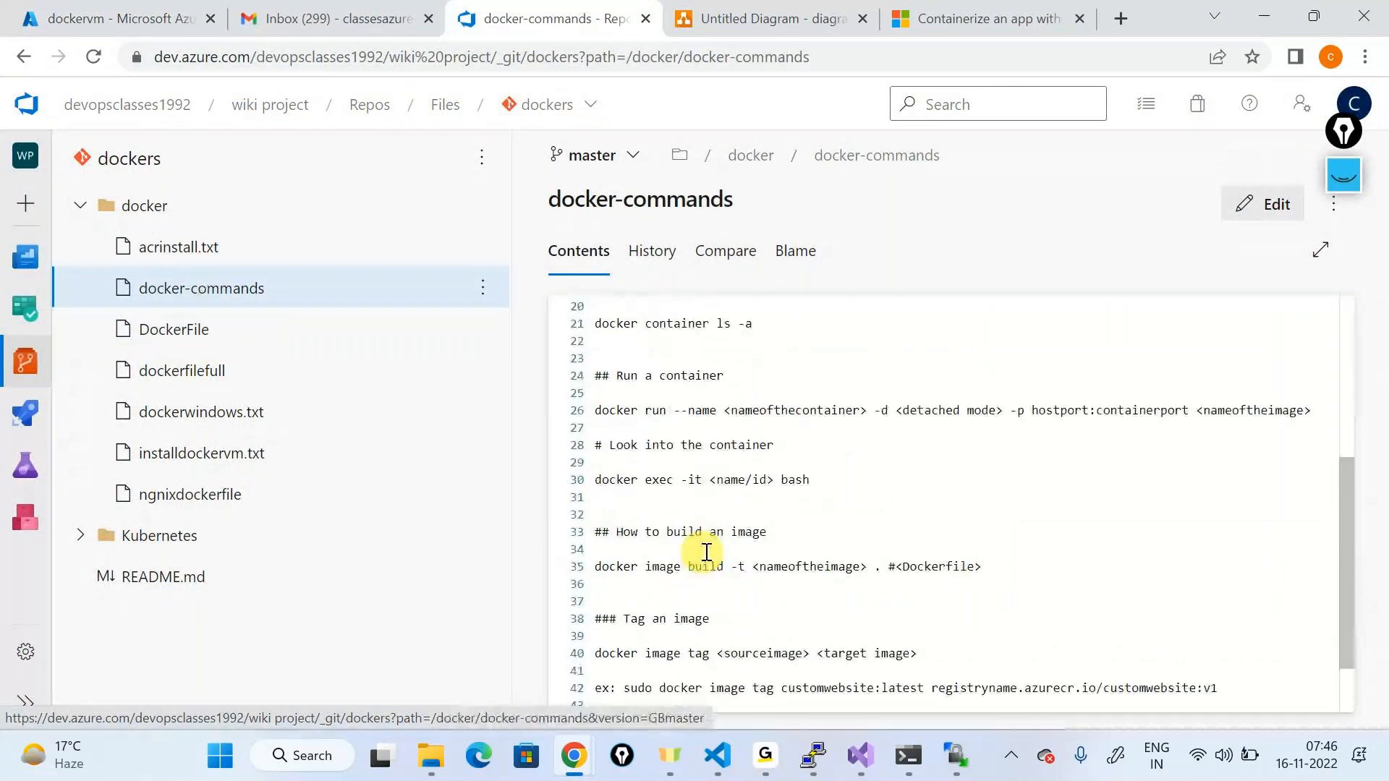
left_click(1278, 205)
left_click(667, 566)
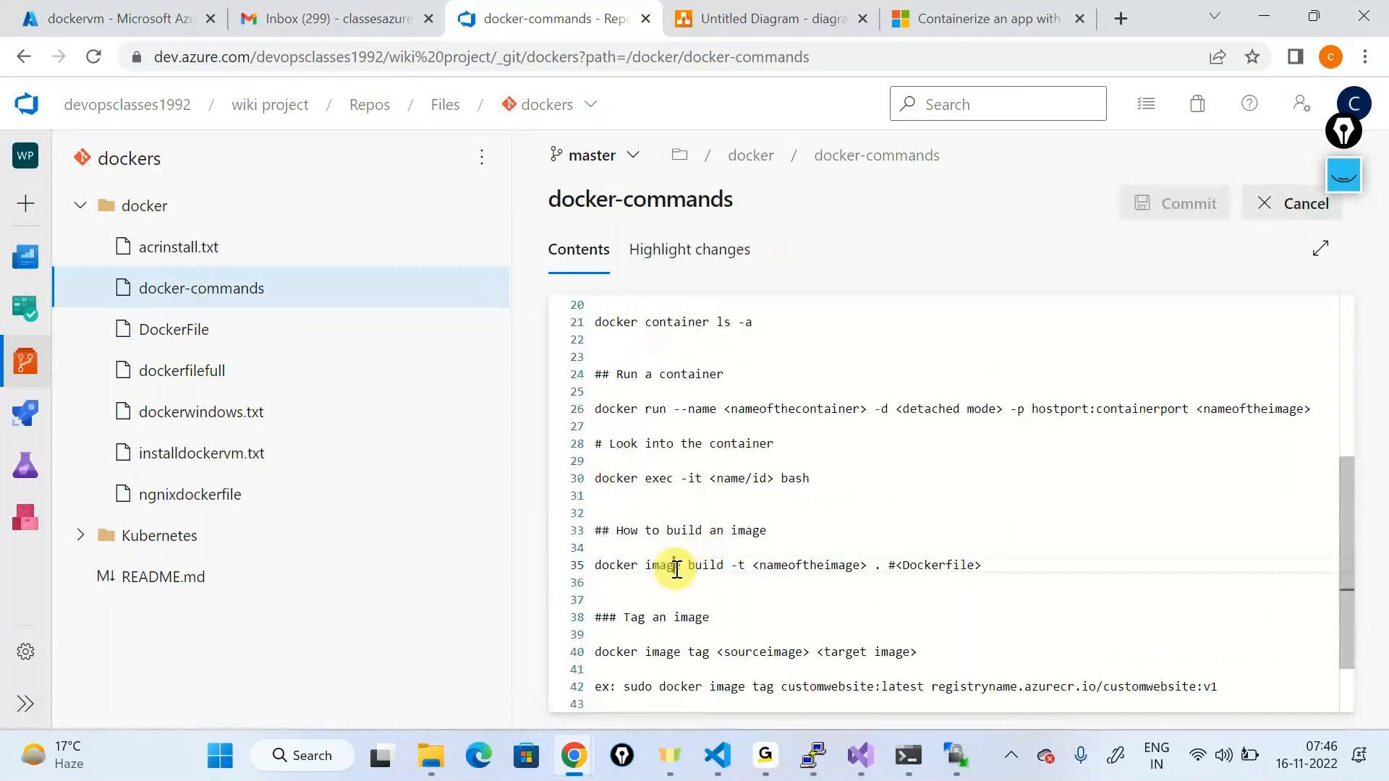
double_click(670, 571)
key("BackSpace")
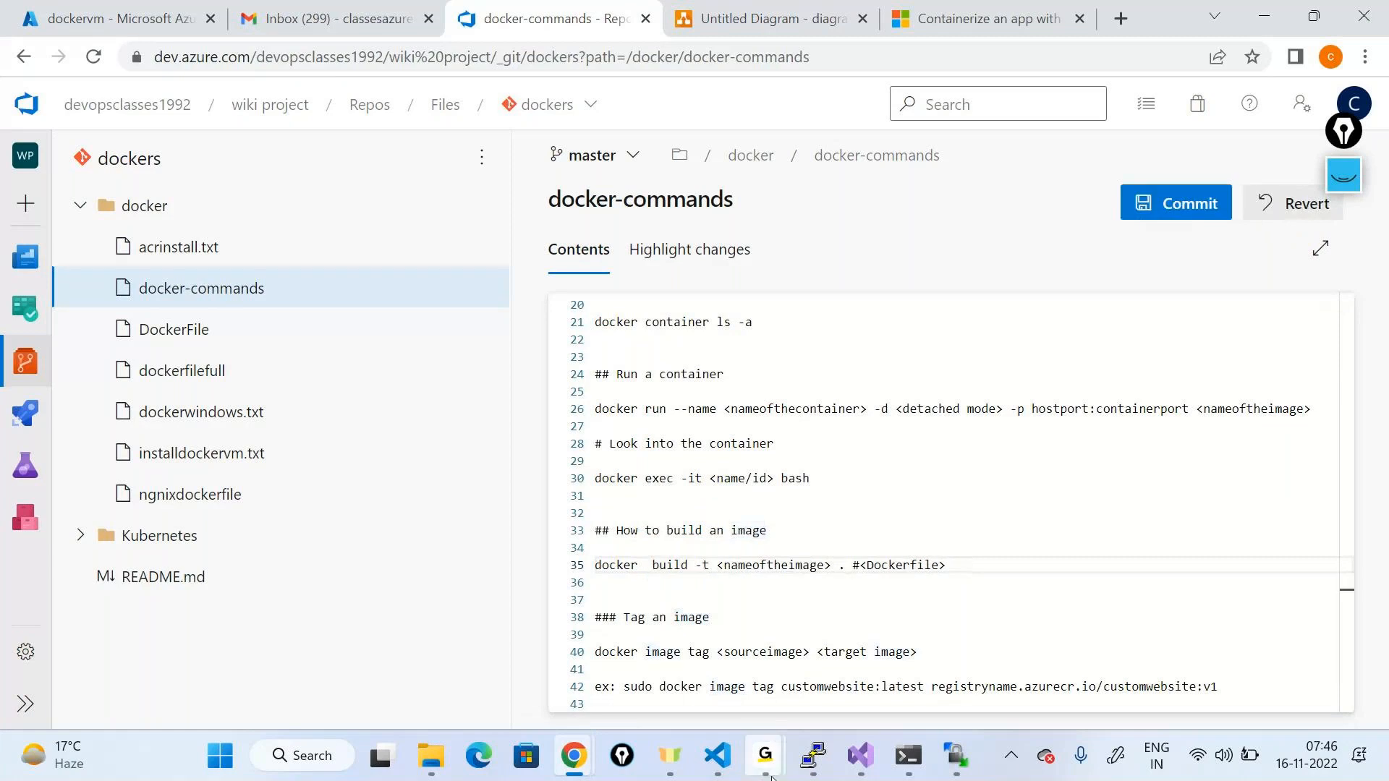
key("BackSpace")
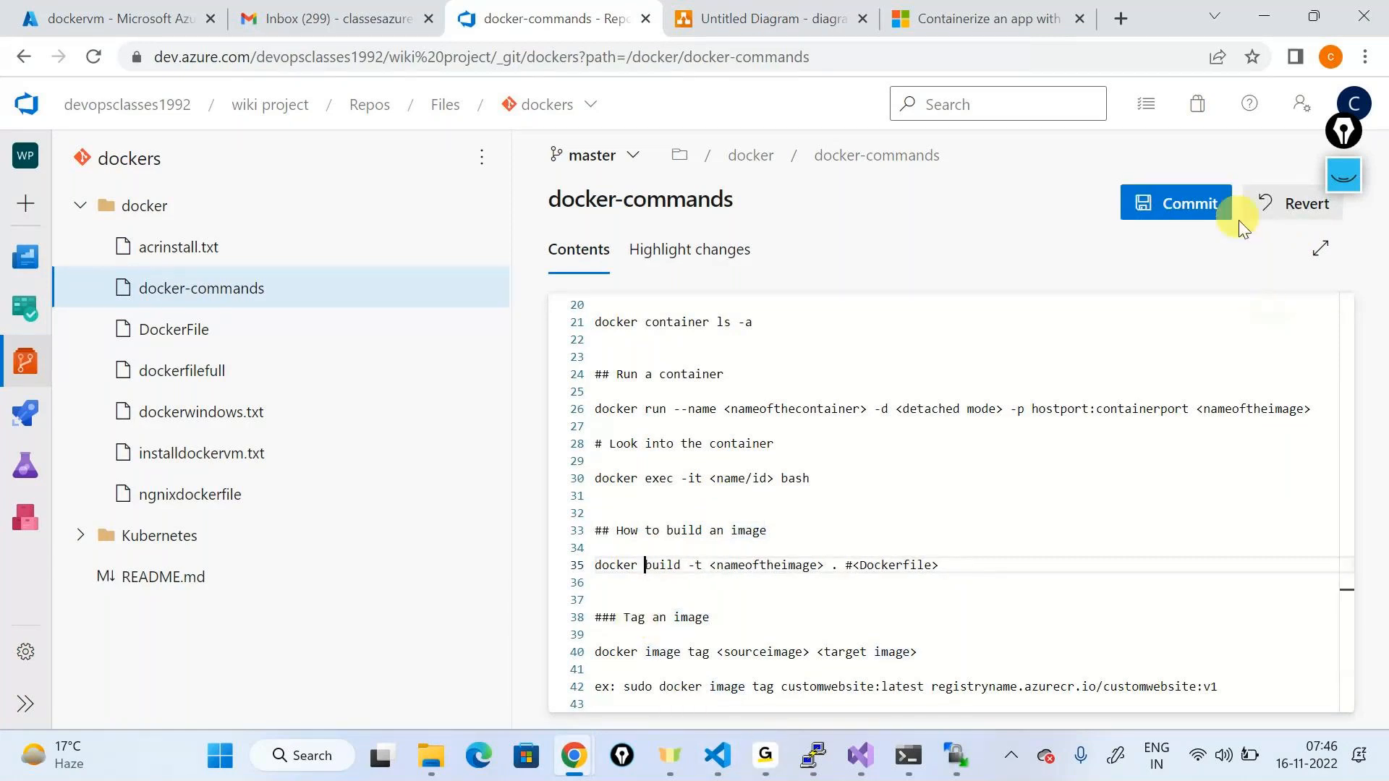
Step: Commit the edit to master and highlight the updated build command lines
left_click(1203, 215)
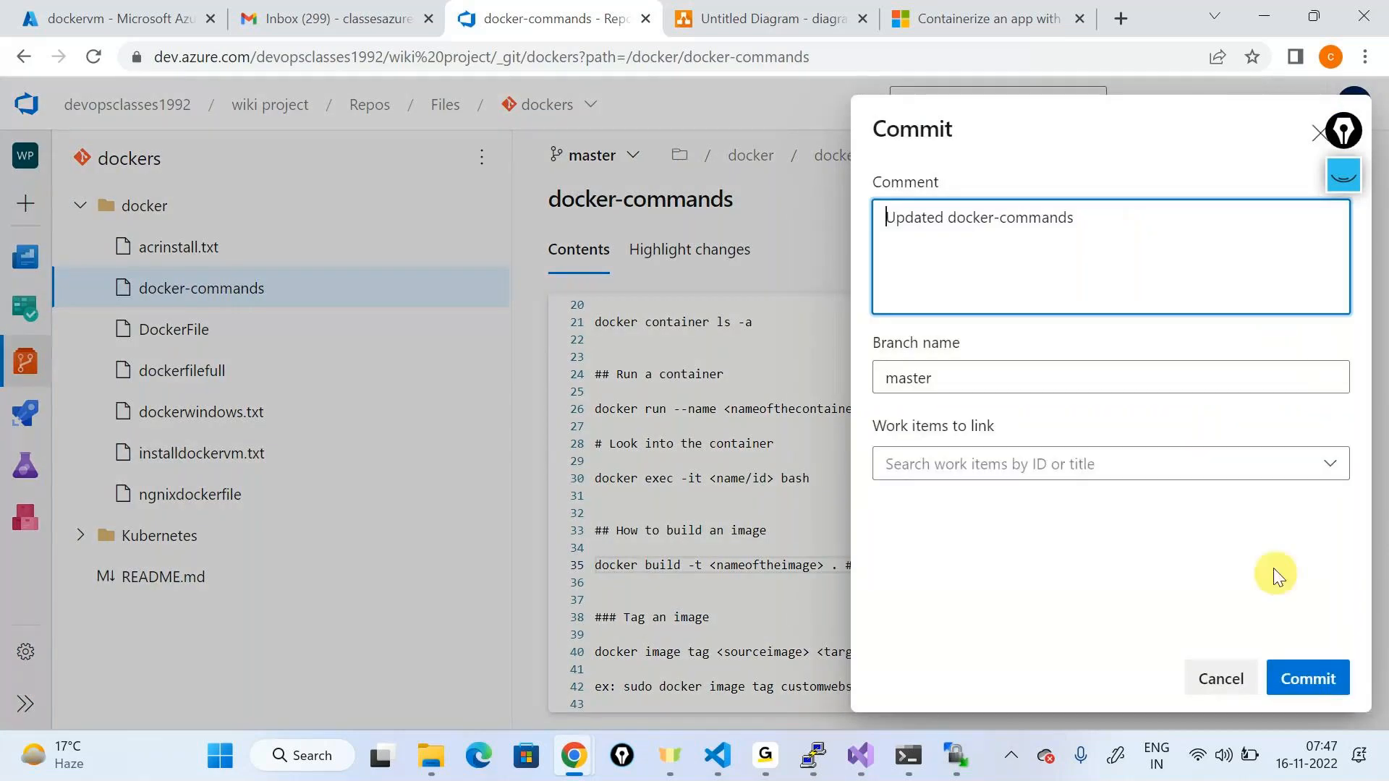
left_click(1299, 671)
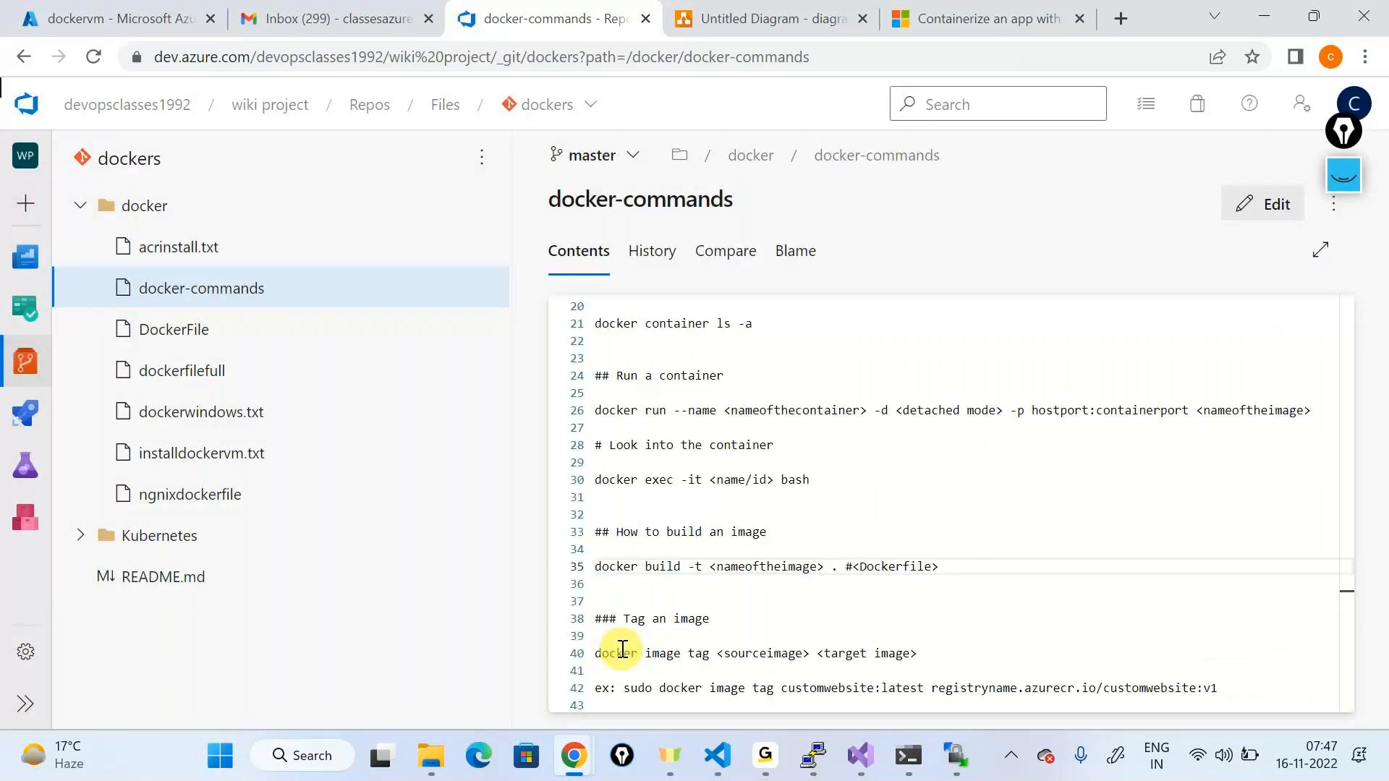
scroll(709, 560, "down", 2)
scroll(709, 563, "up", 2)
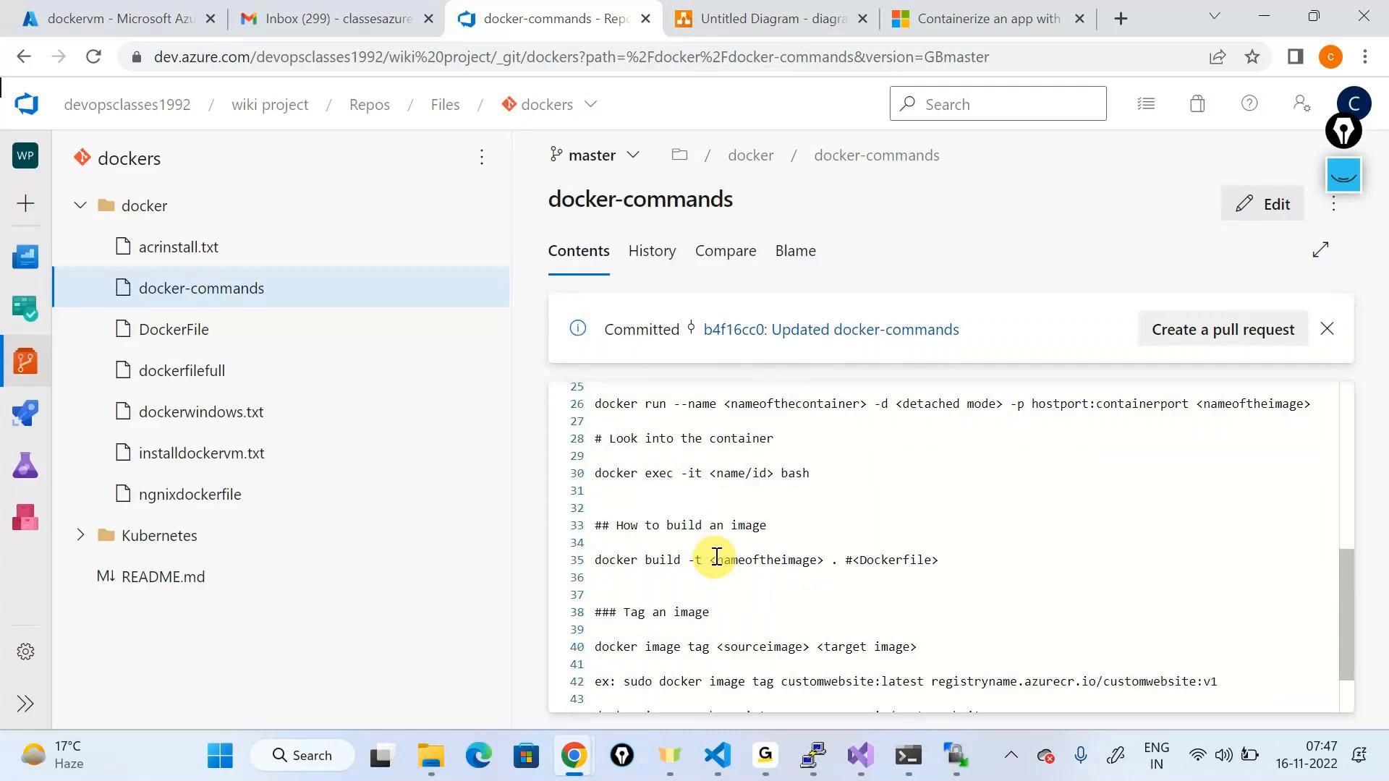
left_click_drag(861, 544, 541, 621)
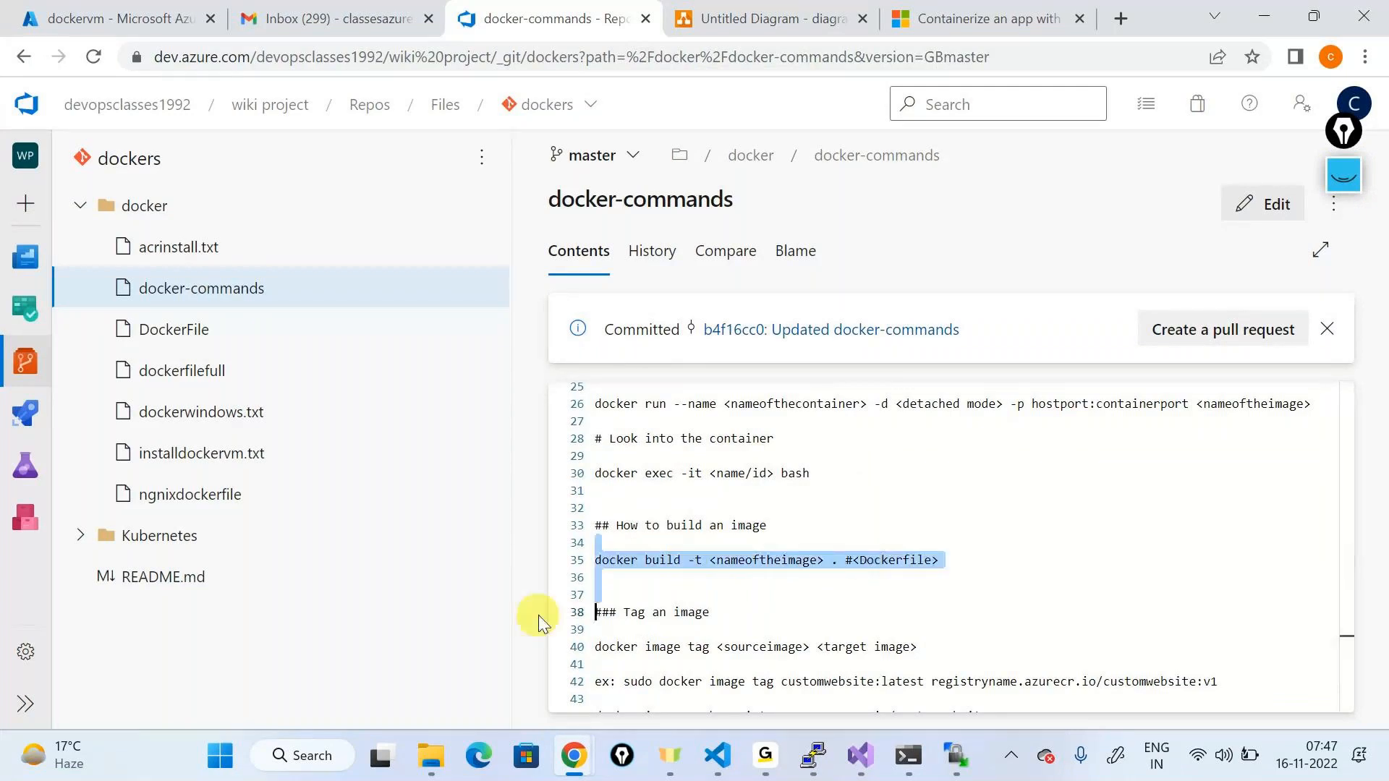
left_click(996, 486)
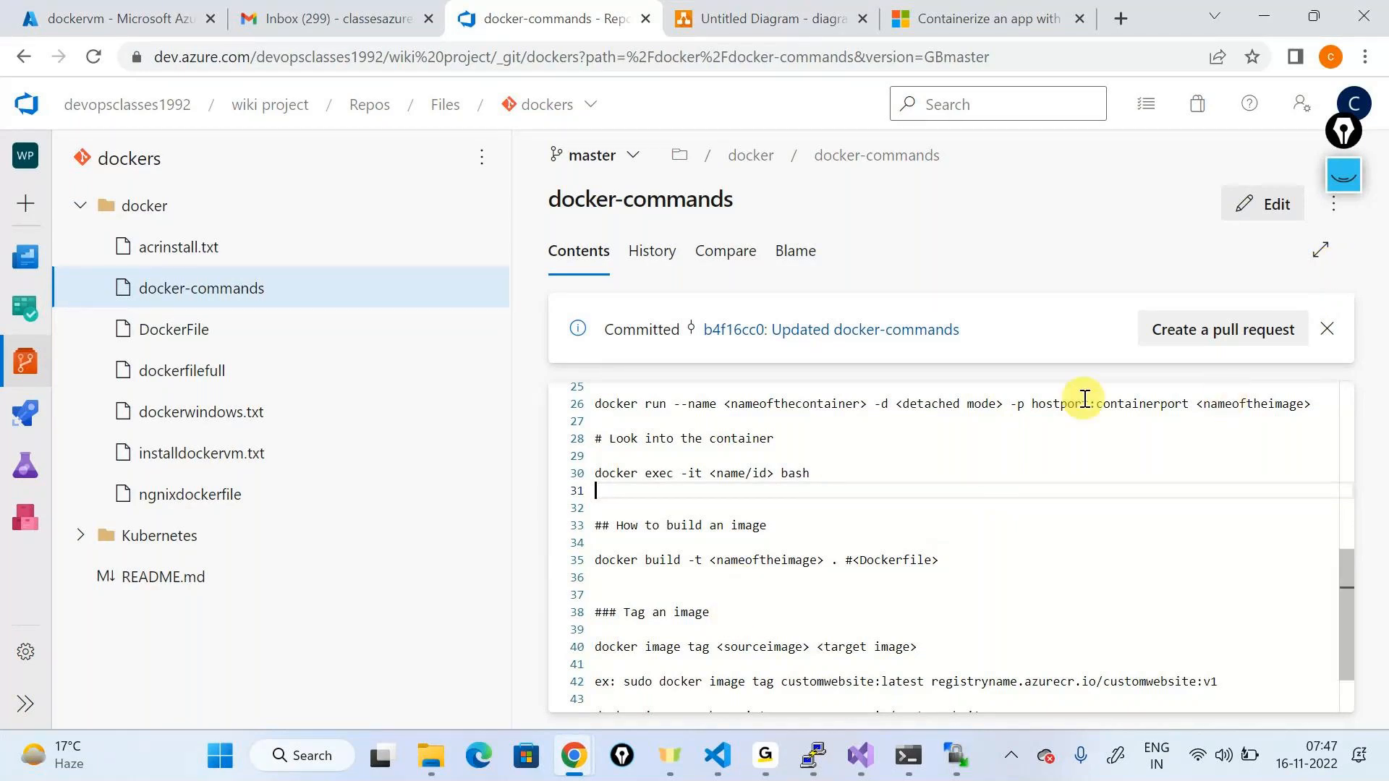
key("alt+Tab")
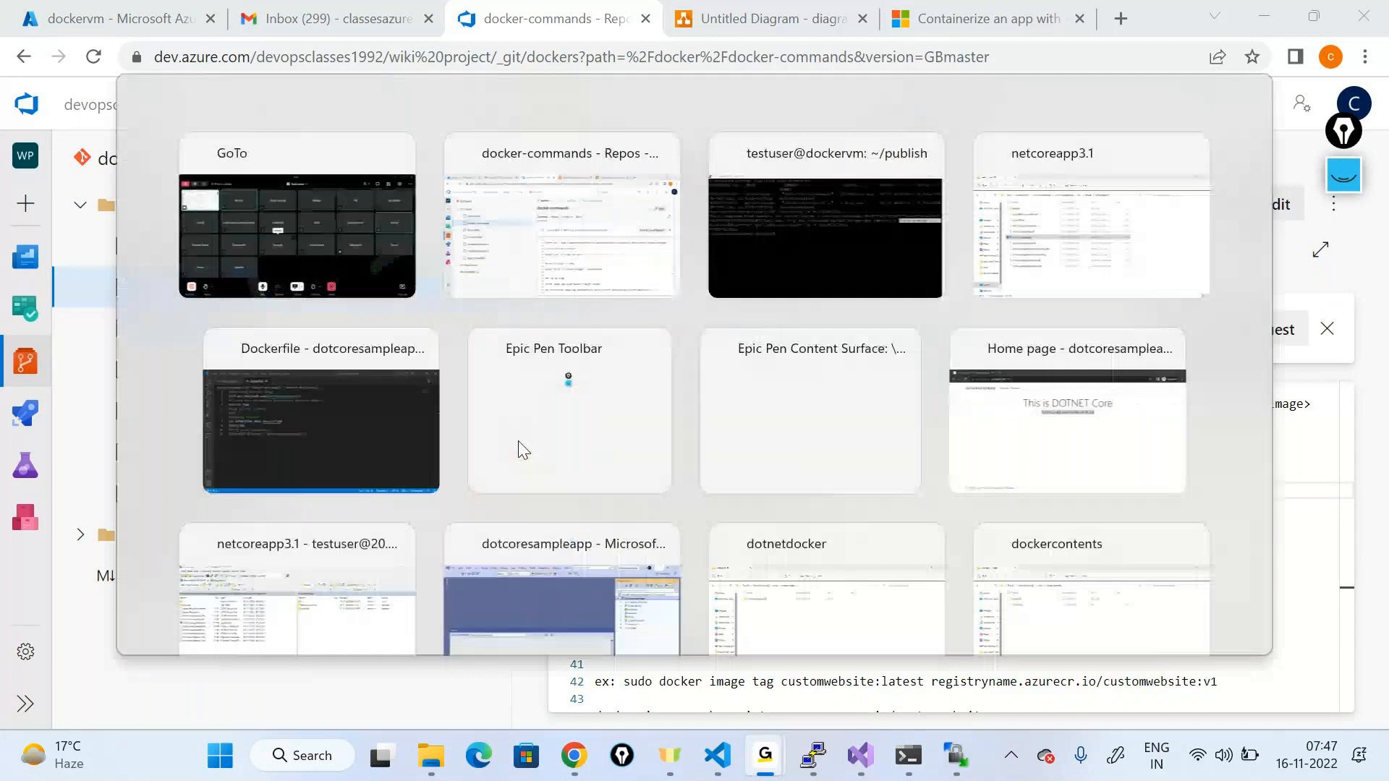
Step: In PuTTY, clear the terminal and list Docker images with sudo docker images
key("alt+Tab")
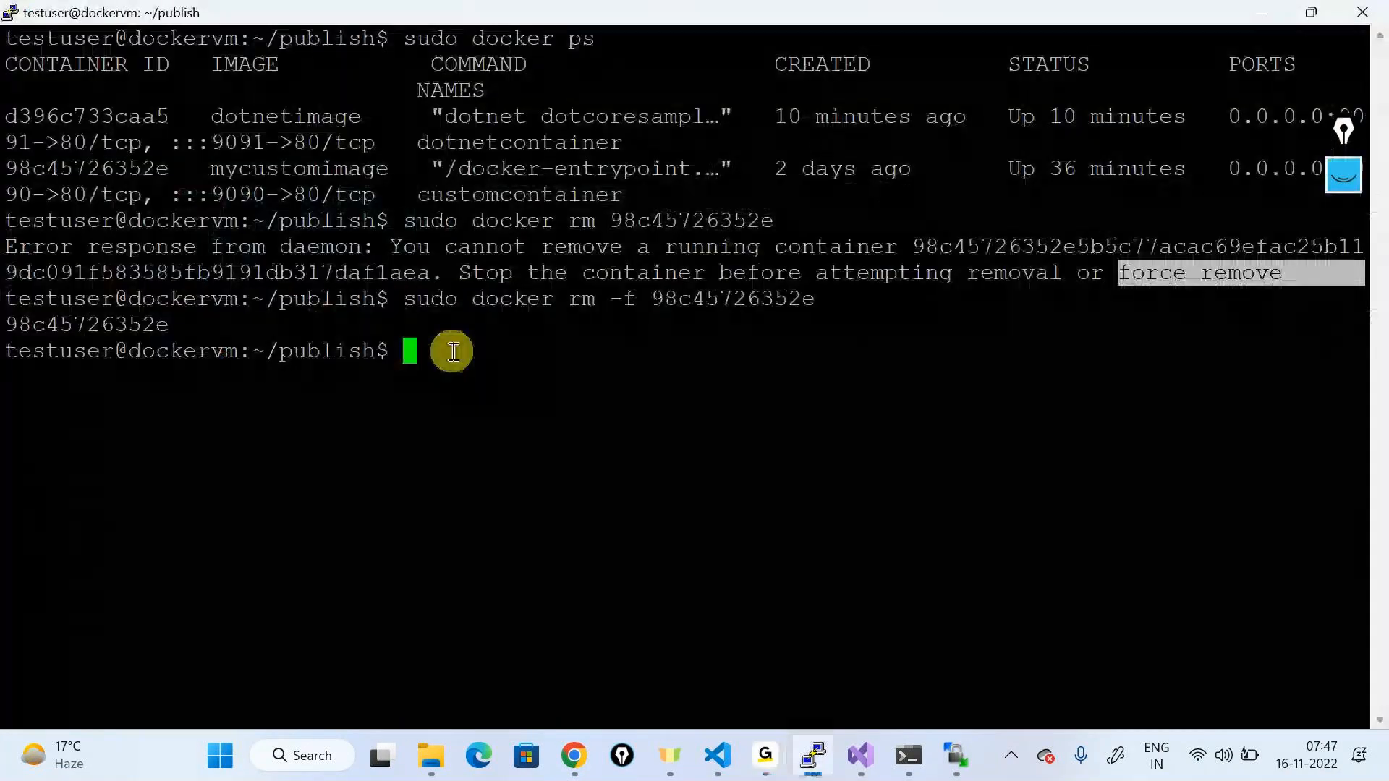
type("clear")
key("Return")
type("sudo docker ")
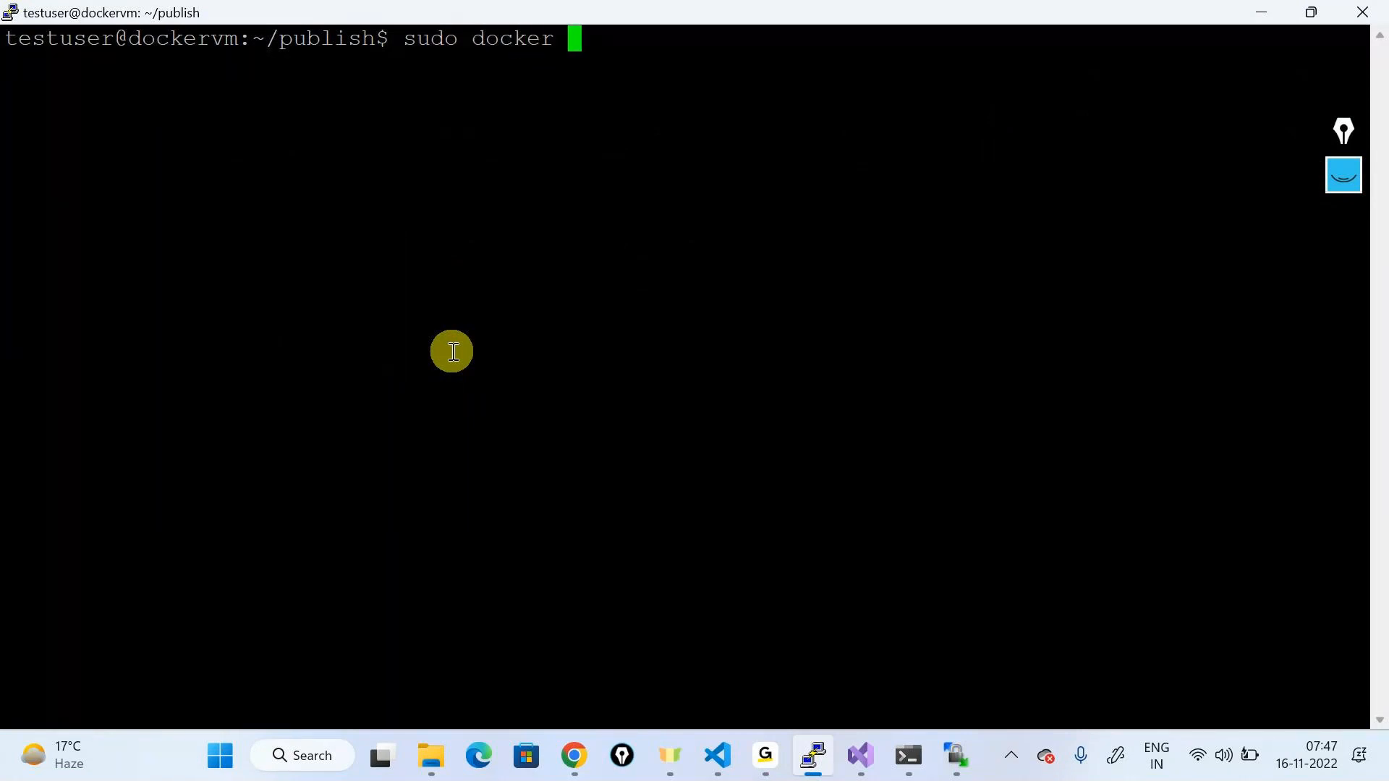
type("imae")
type("ges")
key("BackSpace")
key("BackSpace")
key("BackSpace")
key("BackSpace")
type("ges")
key("Return")
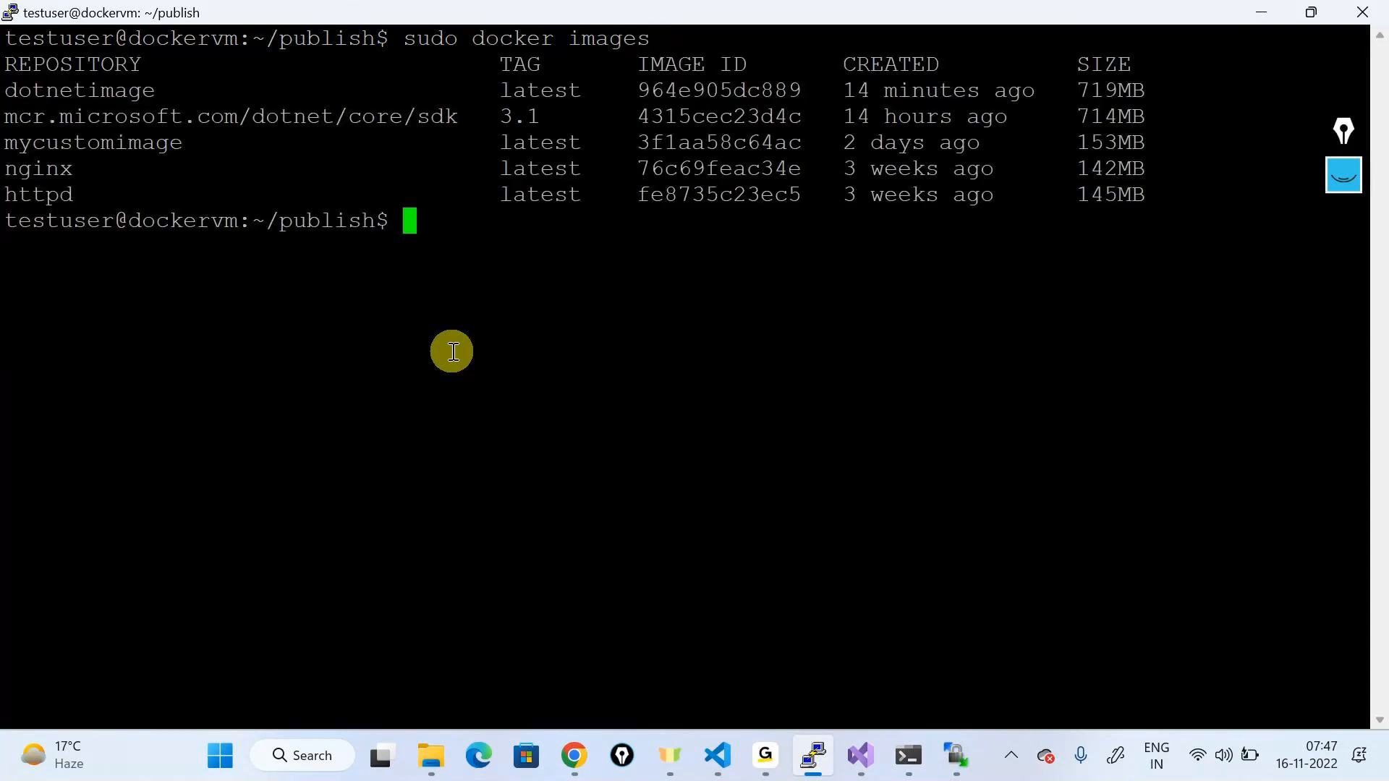
double_click(102, 89)
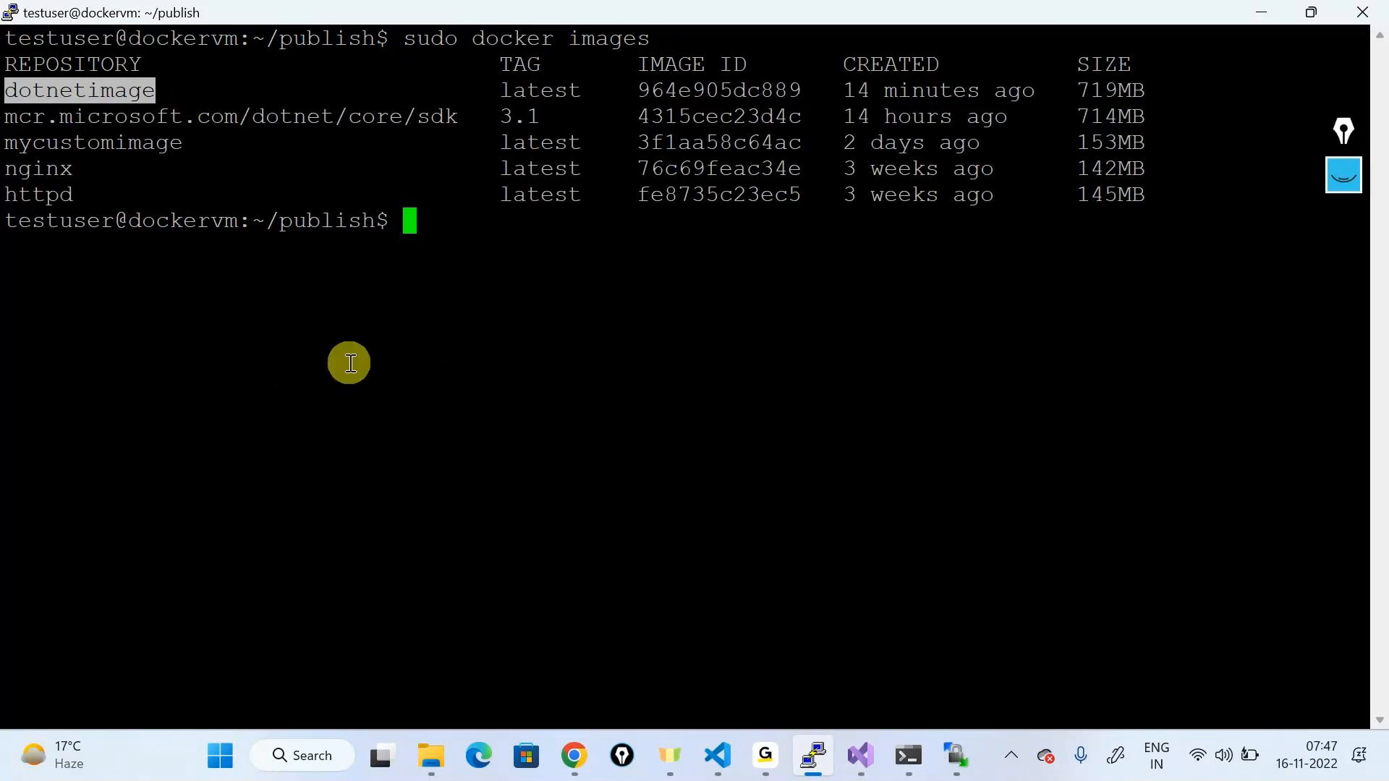
double_click(118, 99)
key("super+c")
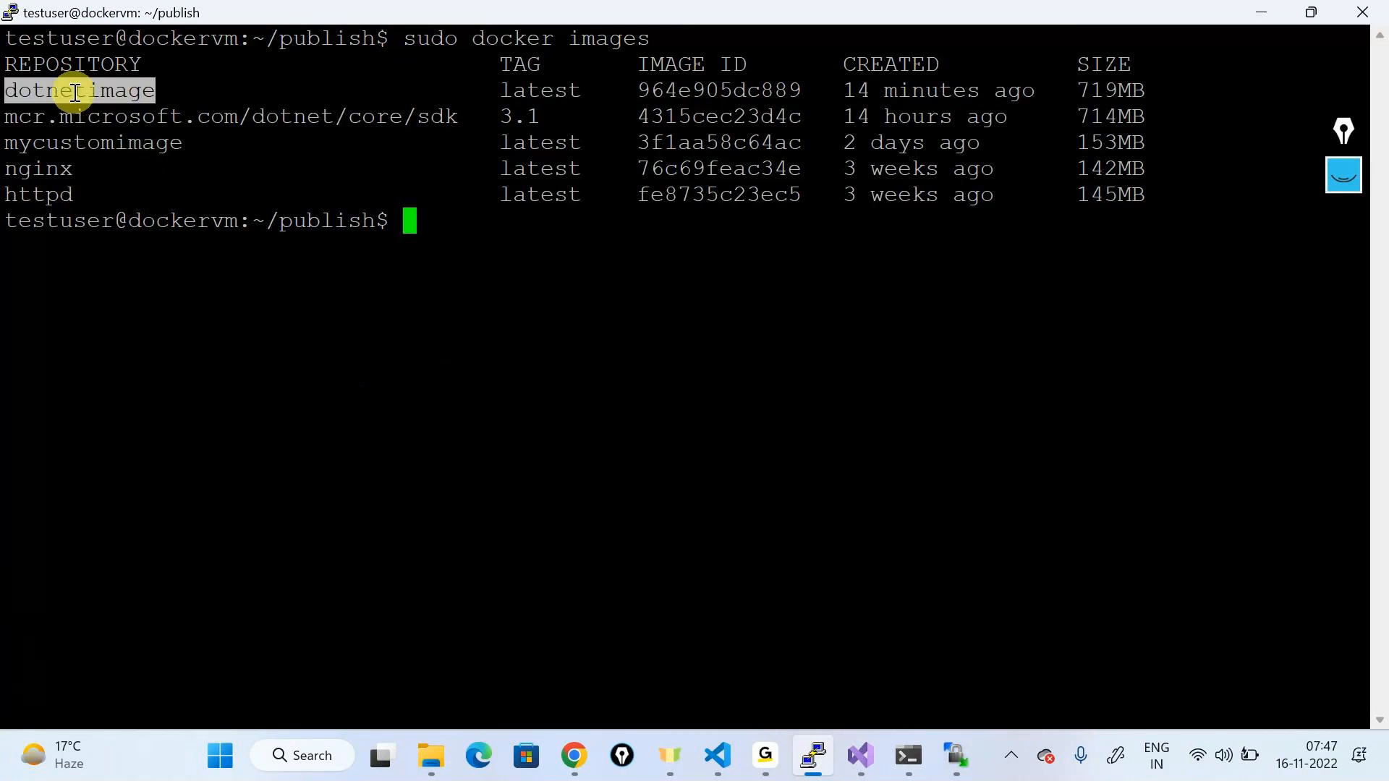
left_click(407, 221)
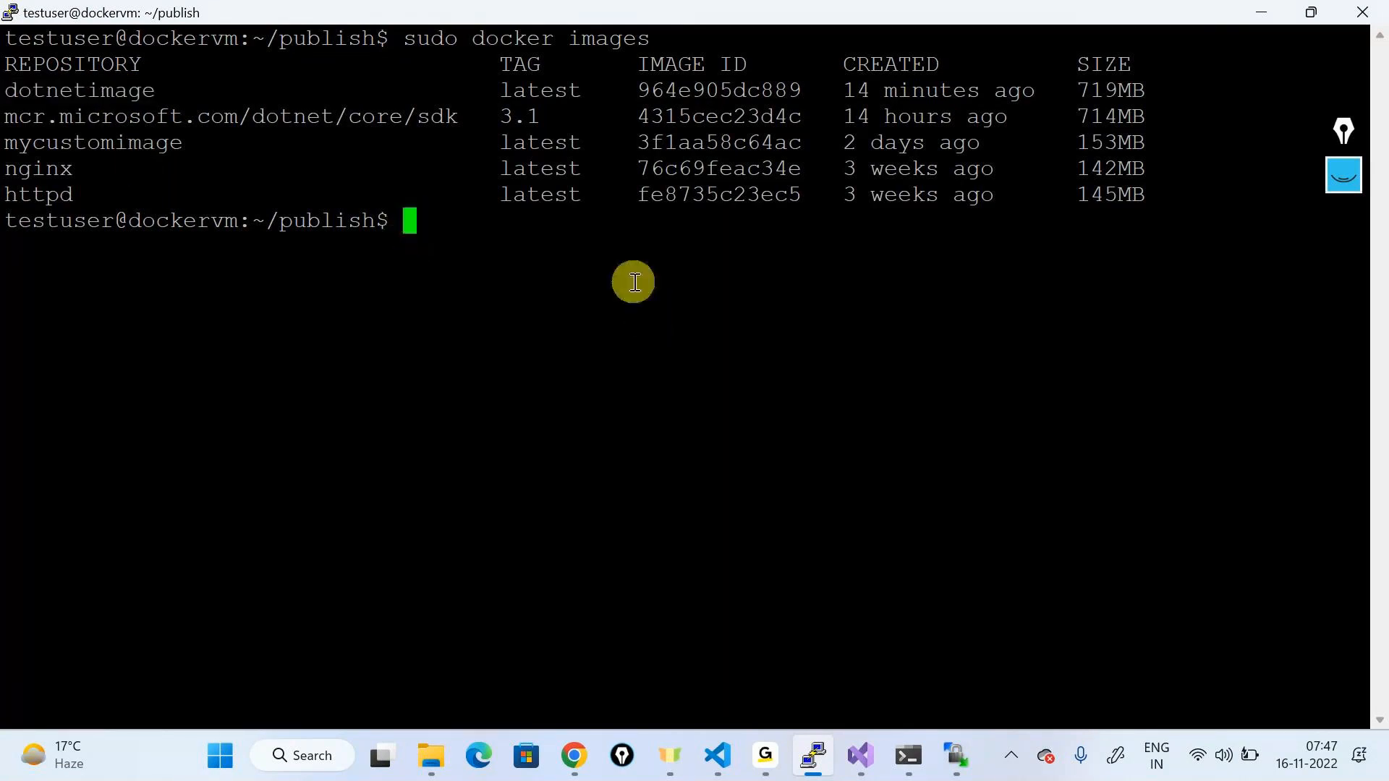
Step: Tag dotnetimage as funnyimahes with sudo docker image tag
type("sudo doc")
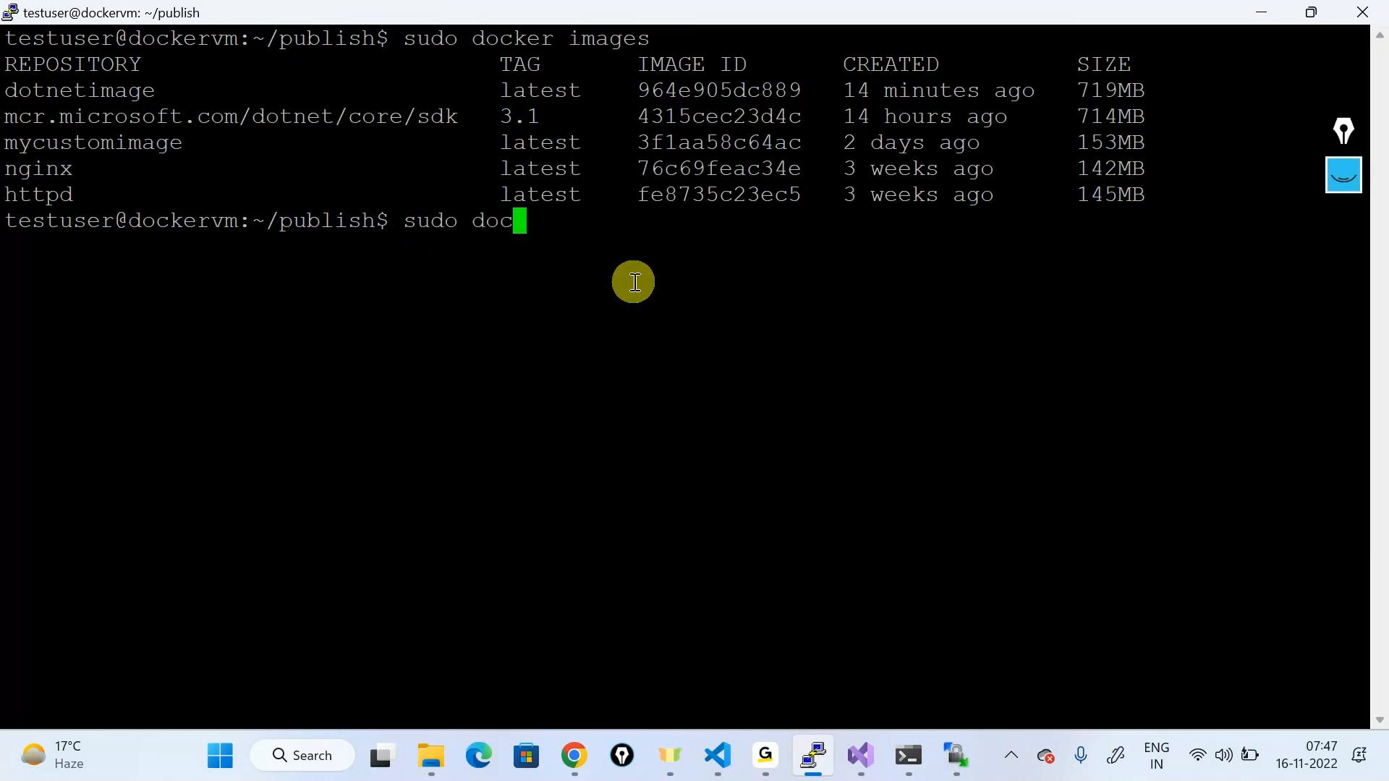
type("ker ima")
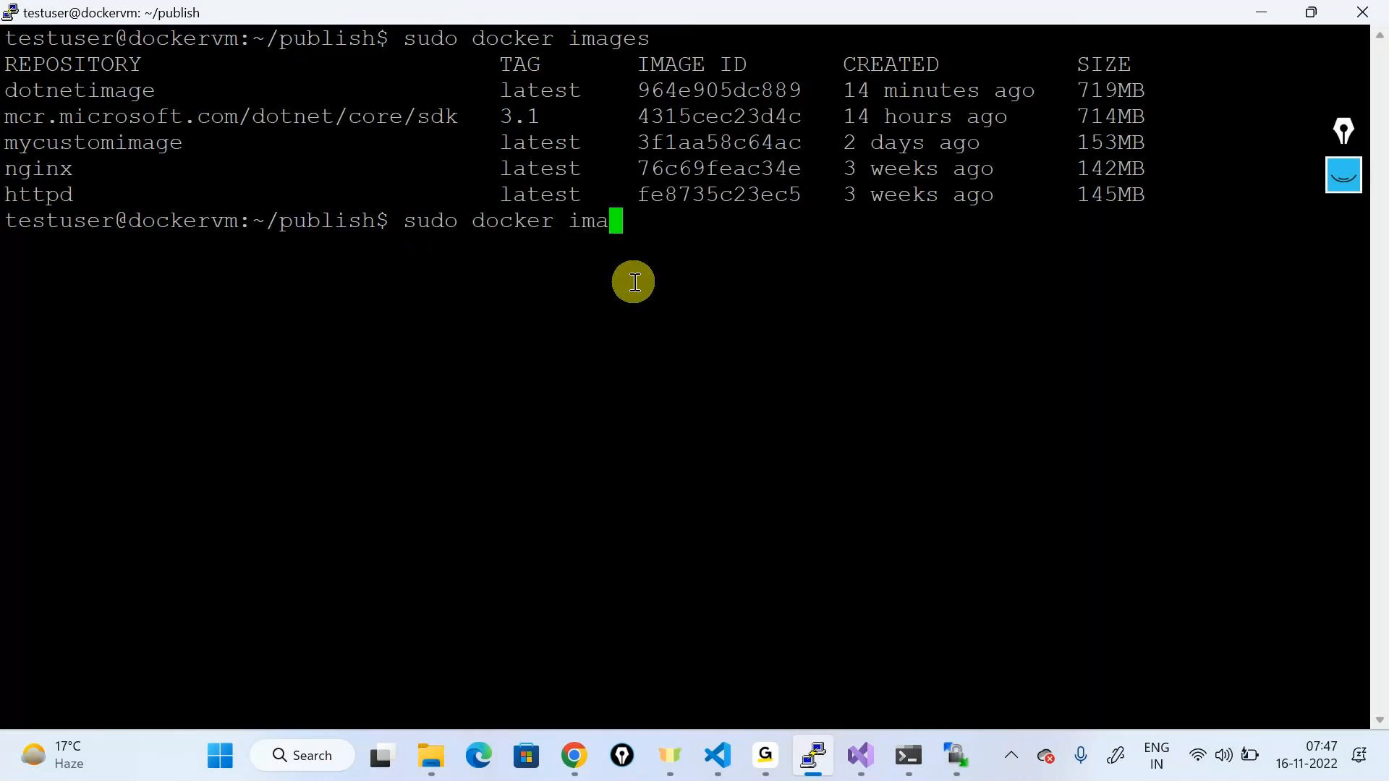
type("ge tag")
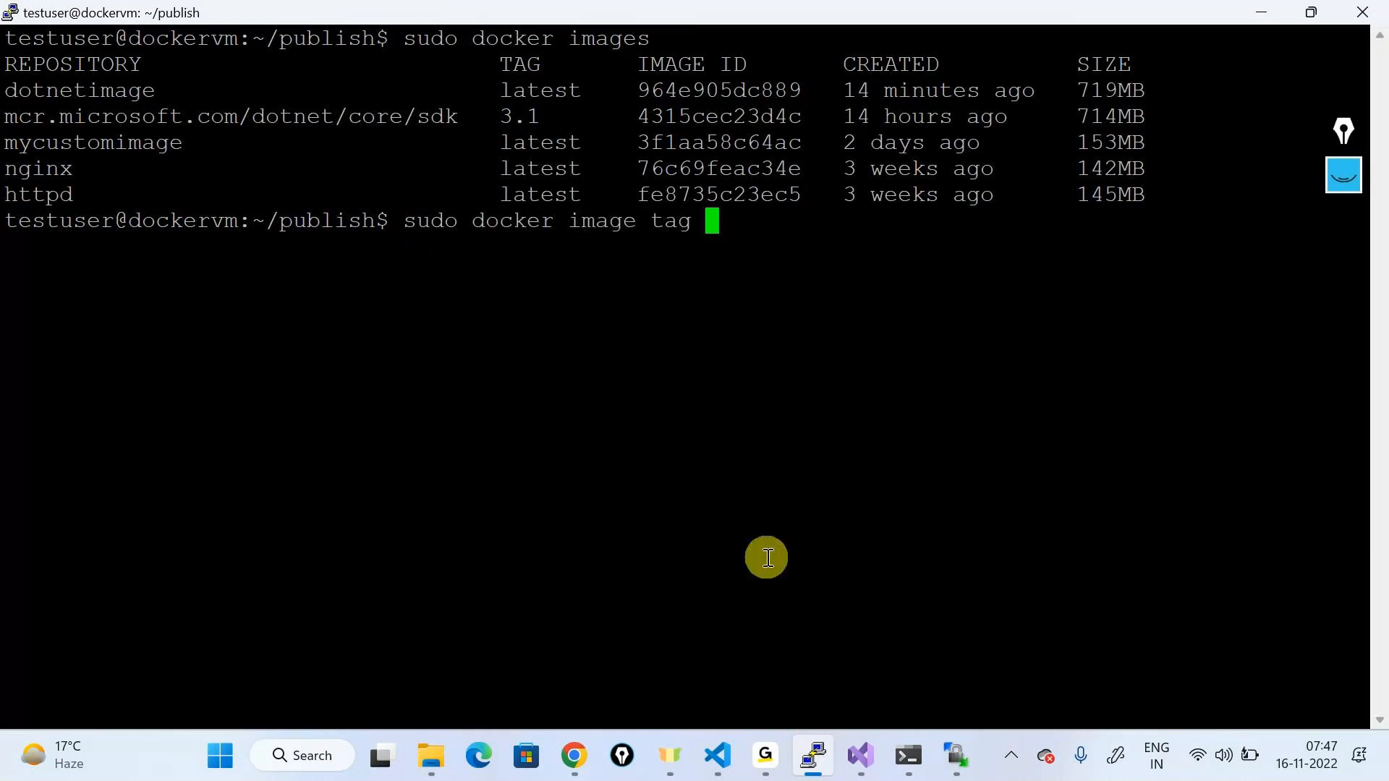
double_click(102, 101)
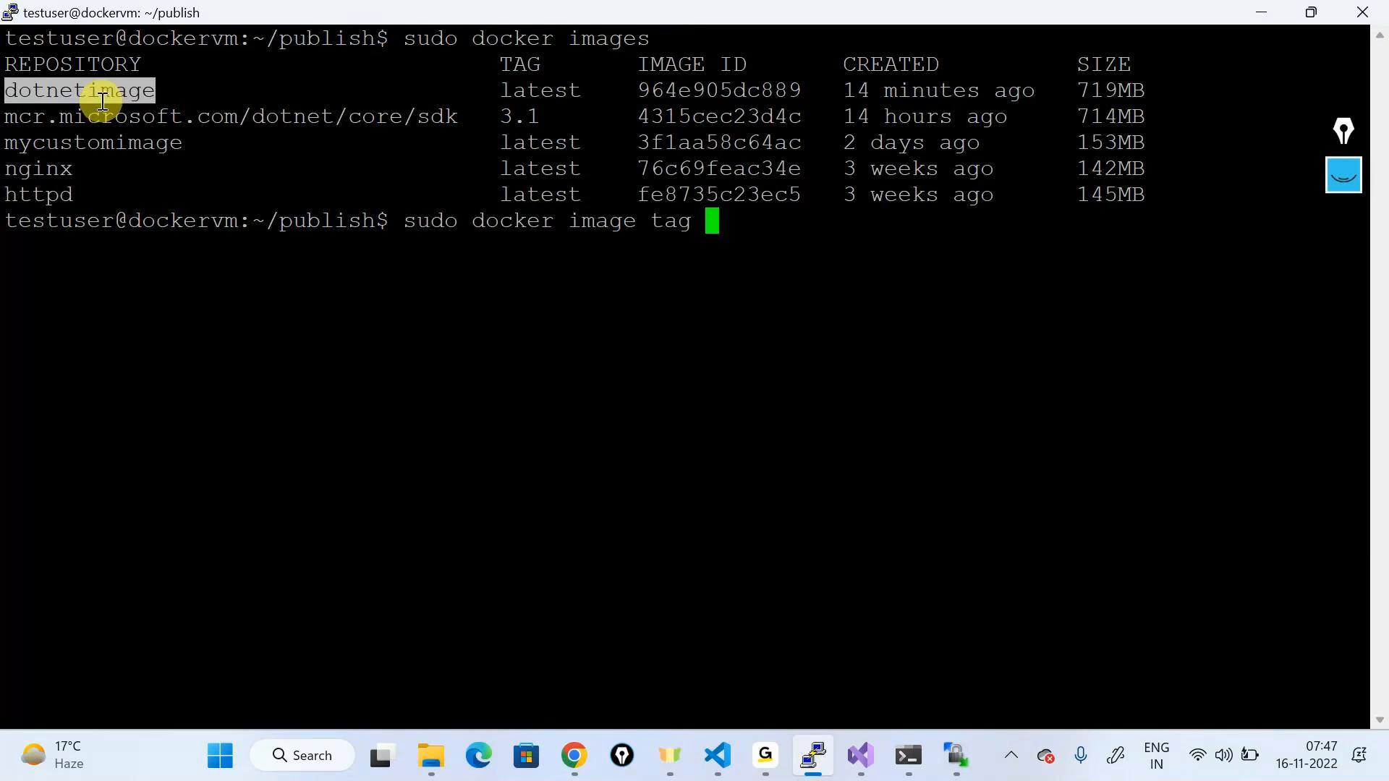
right_click(319, 185)
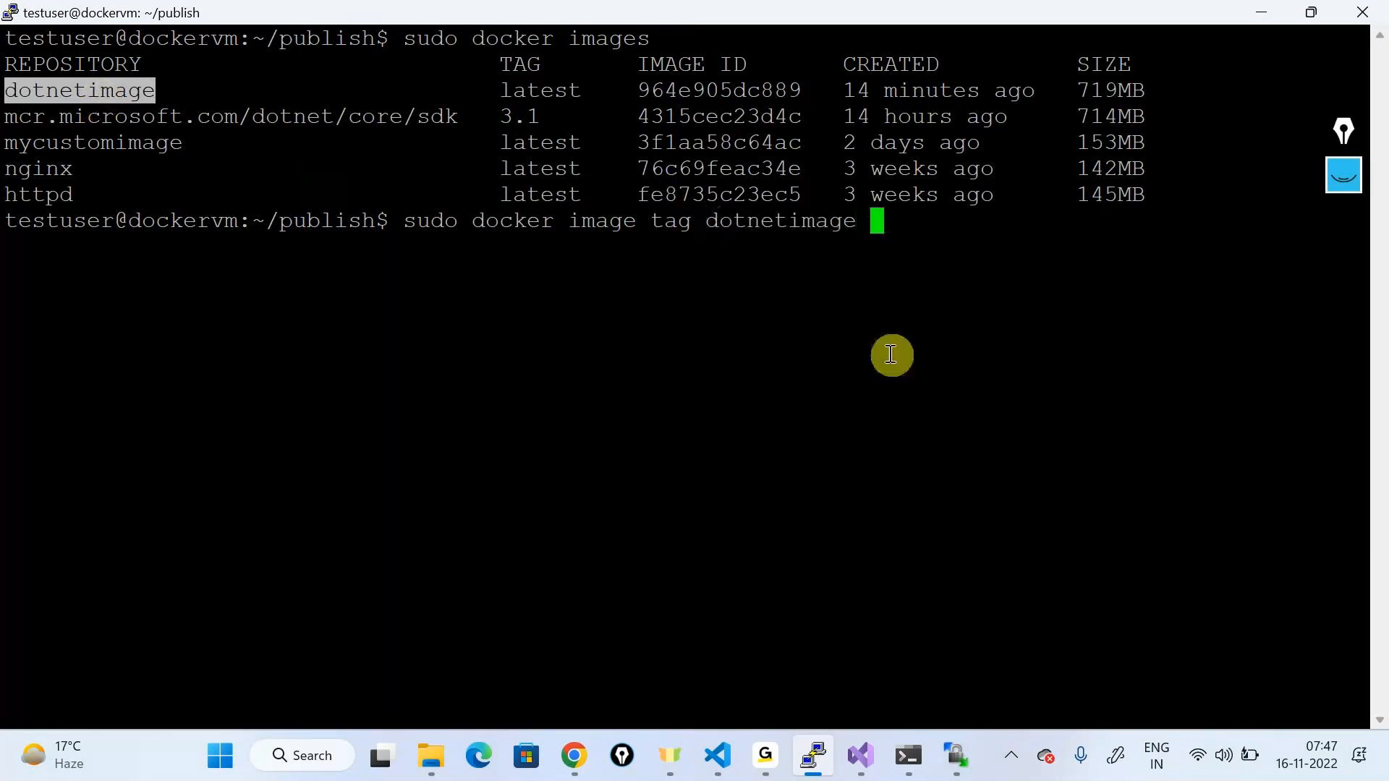
type("funnyimahes")
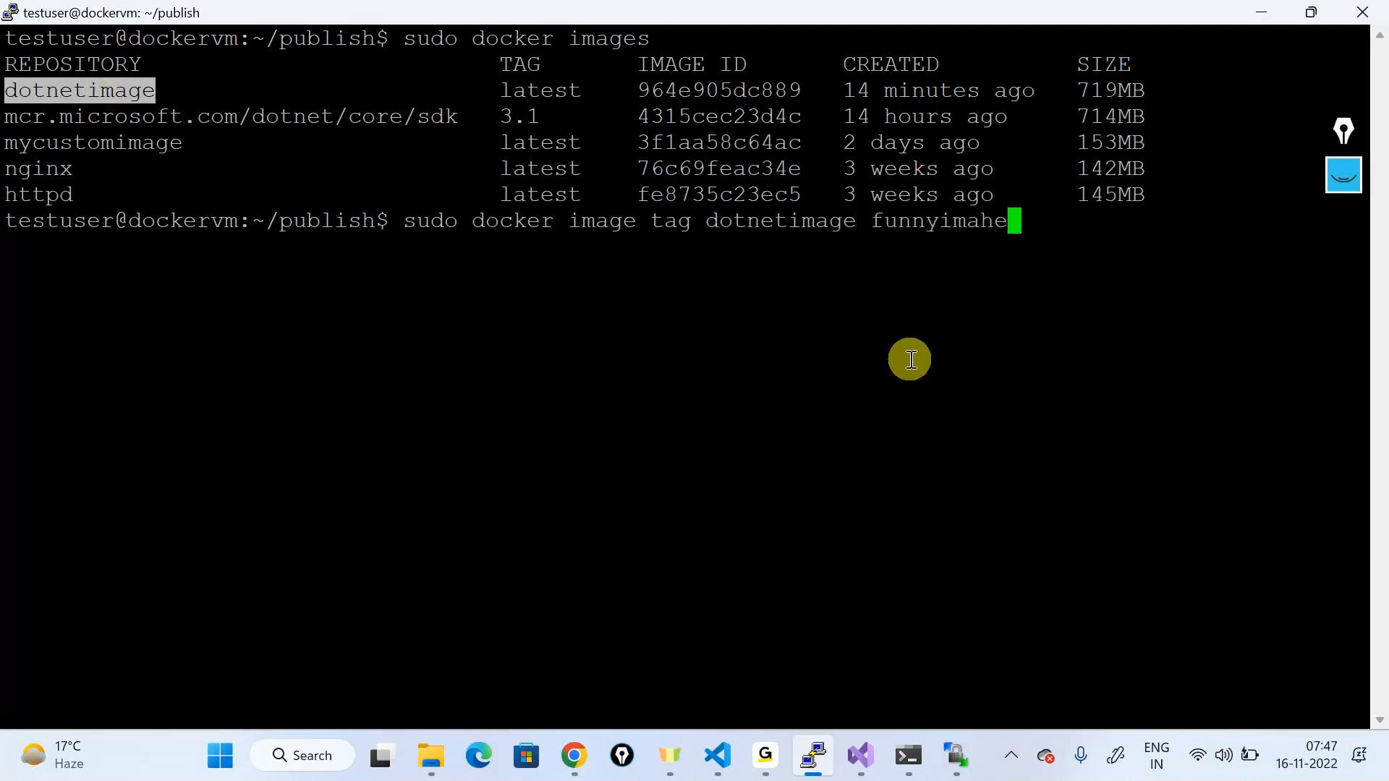
key("Return")
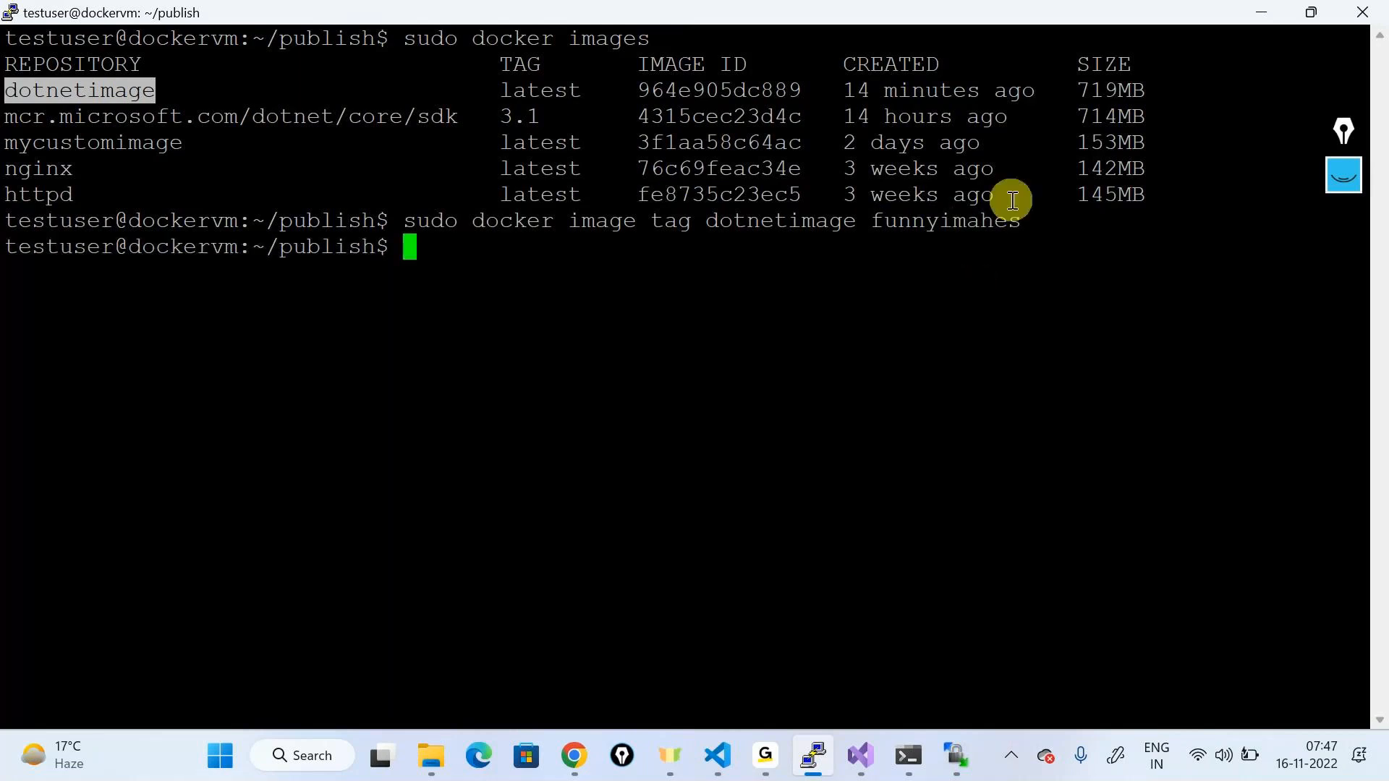
double_click(980, 220)
left_click(533, 287)
Step: List images again to confirm funnyimahes shares ID 964e905dc889 with dotnetimage
type("sudo docker ")
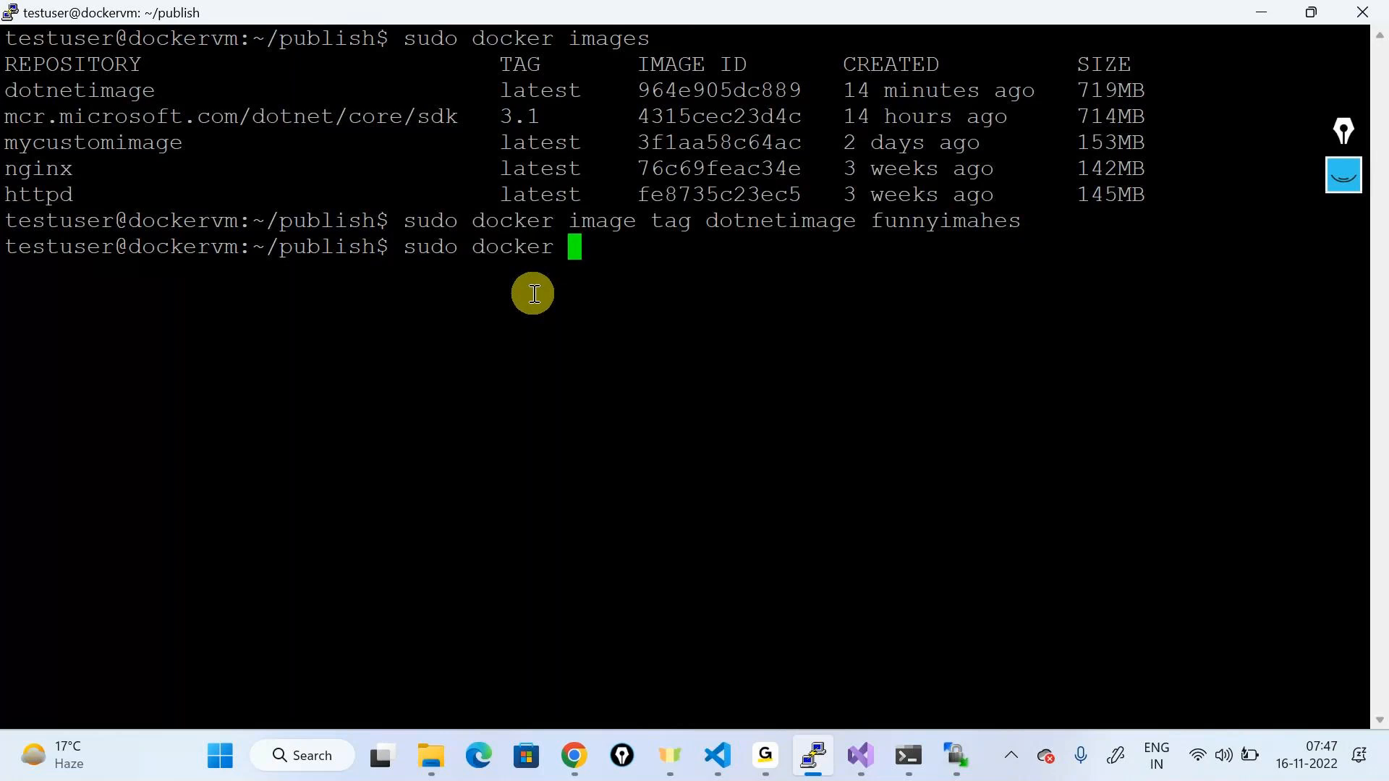
type("images")
key("Return")
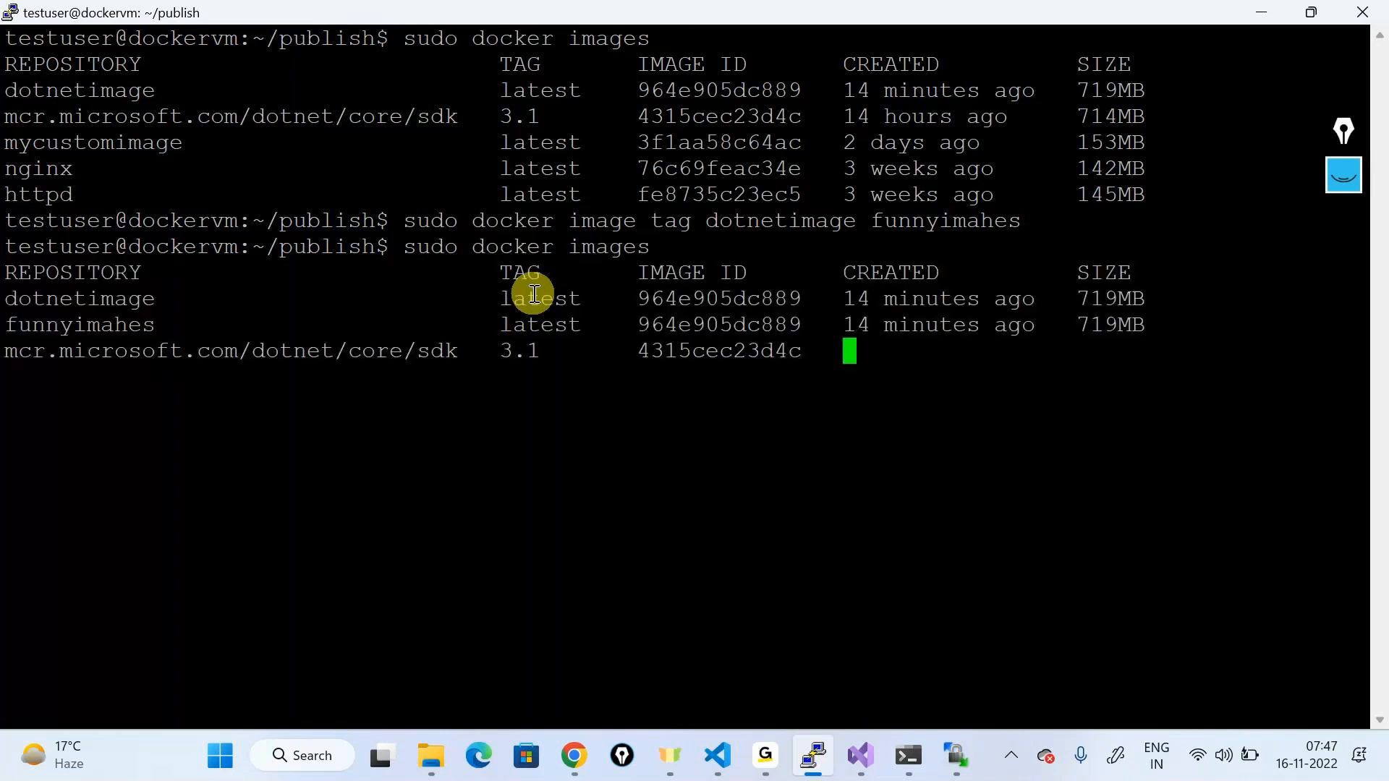
triple_click(108, 301)
double_click(109, 302)
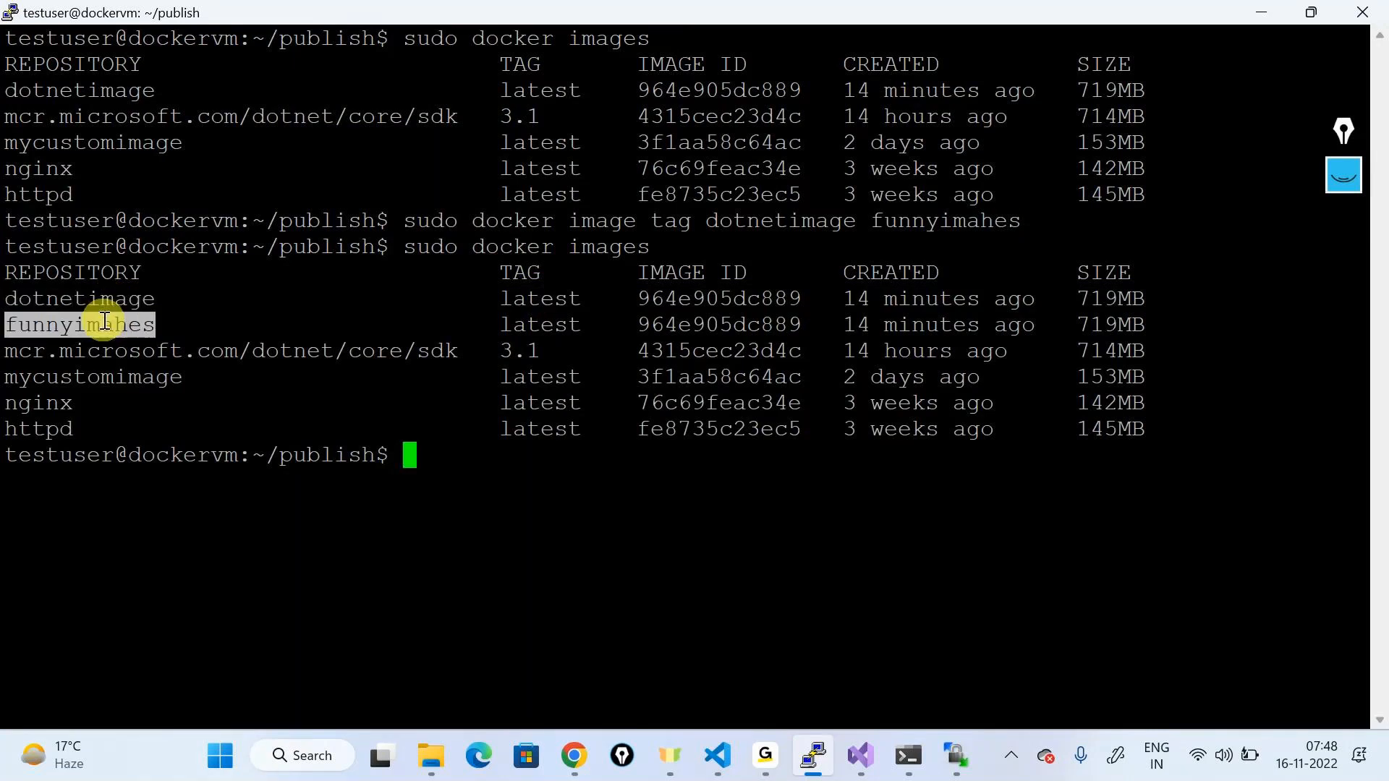
triple_click(109, 296)
left_click(114, 296)
double_click(128, 296)
left_click(128, 297)
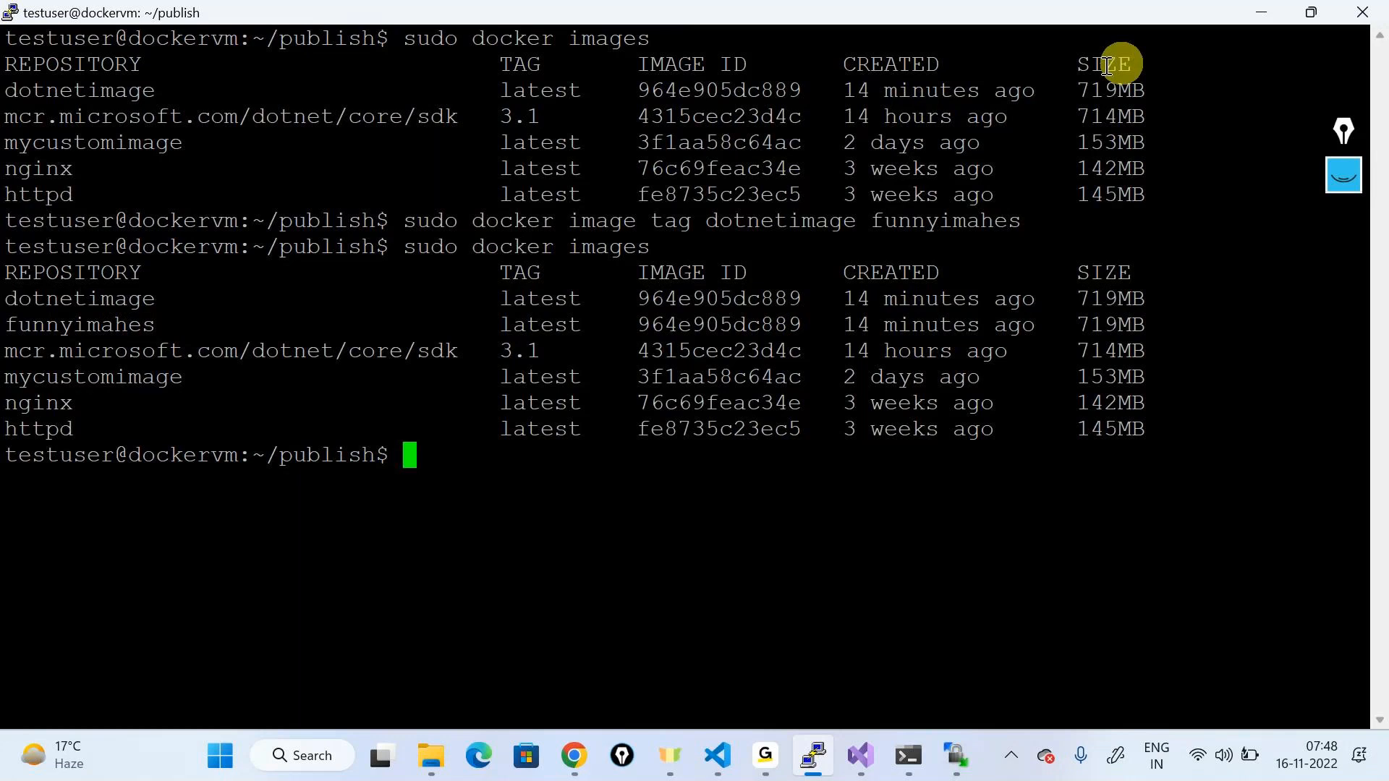
left_click(1343, 173)
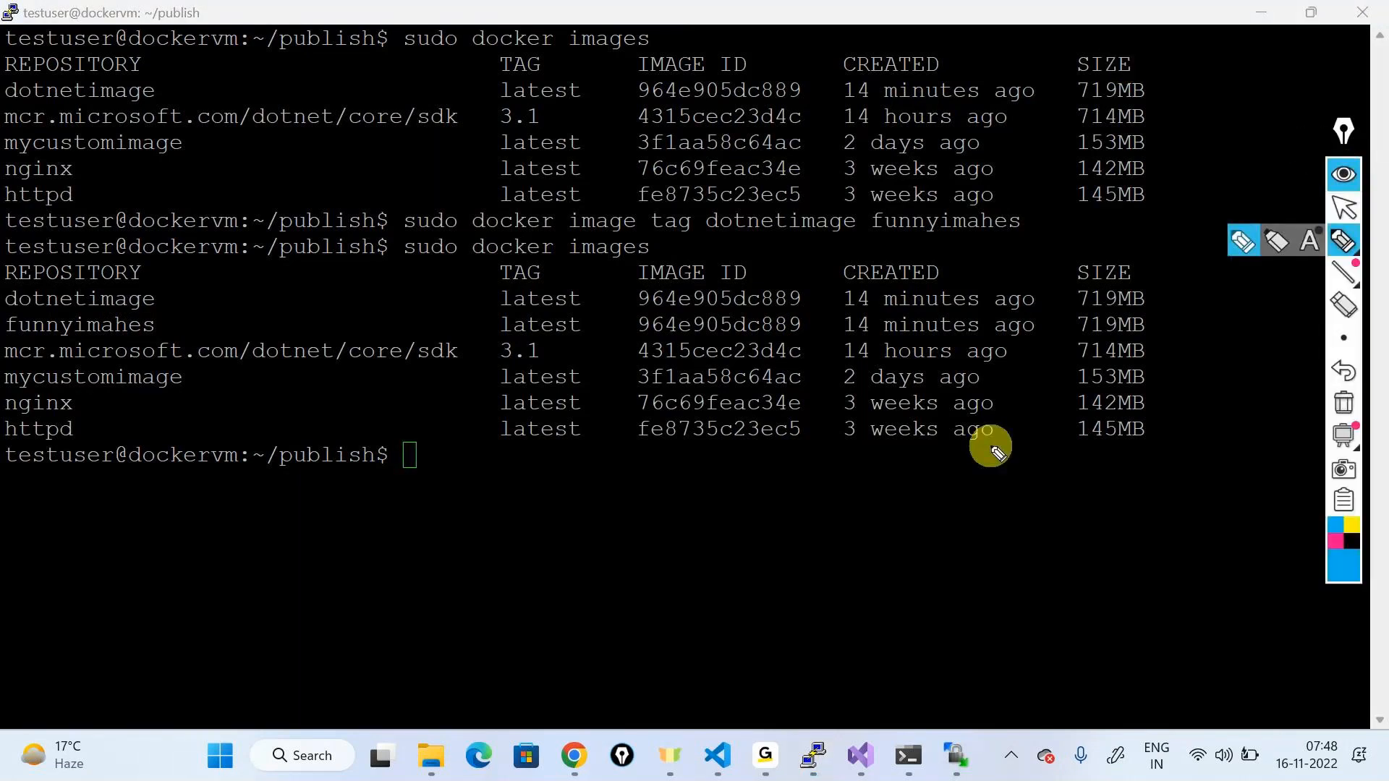
left_click_drag(159, 293, 189, 327)
mouse_move(238, 289)
left_mouse_down()
mouse_move(282, 311)
mouse_move(252, 271)
left_mouse_up()
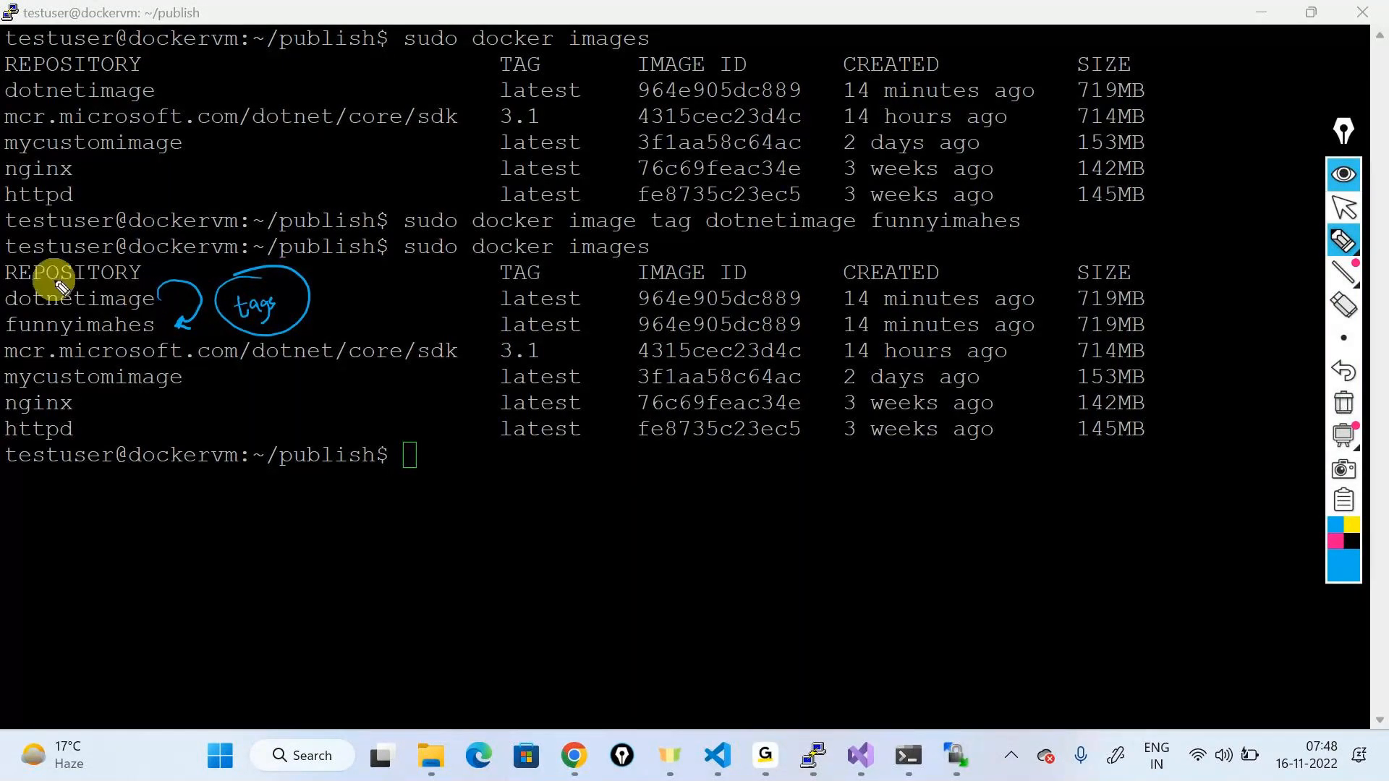
mouse_move(61, 288)
left_mouse_down()
mouse_move(55, 260)
mouse_move(7, 274)
left_mouse_up()
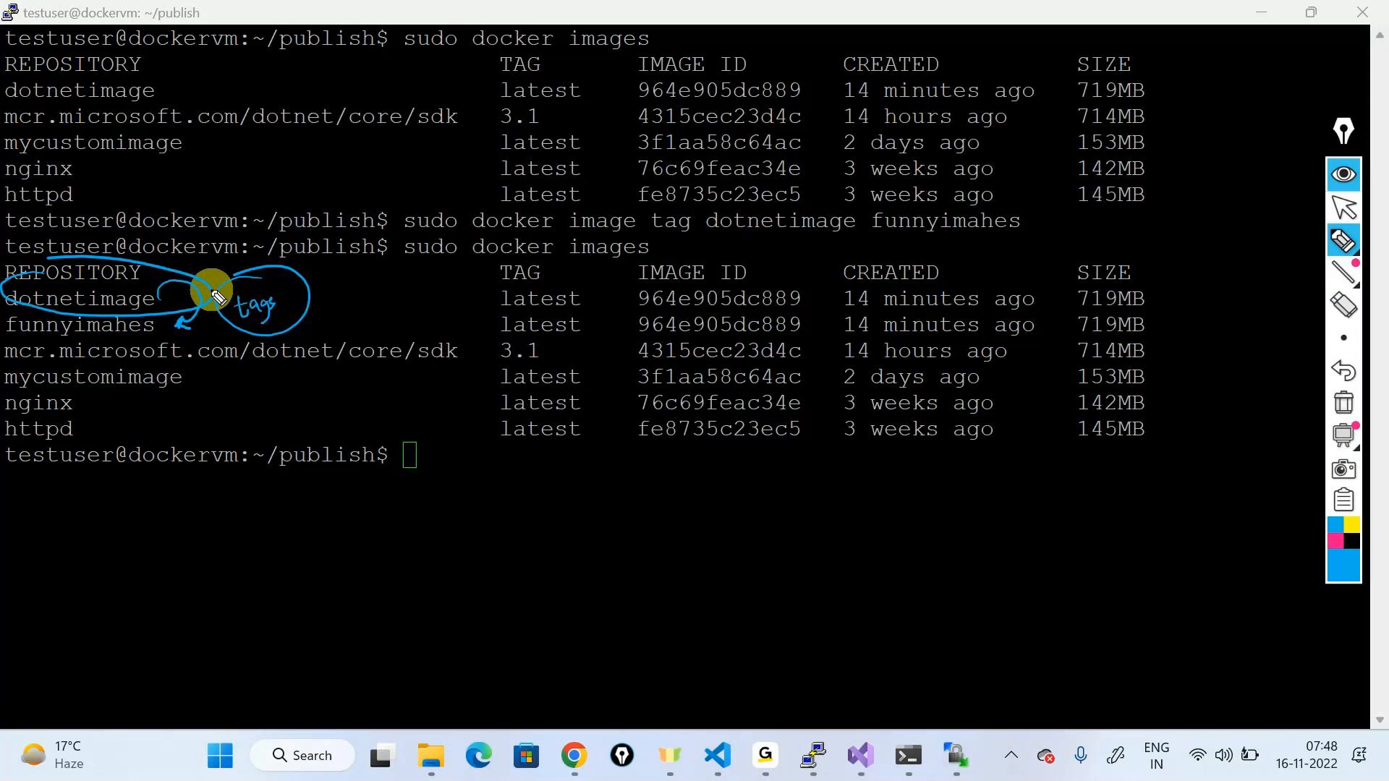
mouse_move(208, 281)
left_mouse_down()
mouse_move(760, 555)
mouse_move(780, 520)
left_mouse_up()
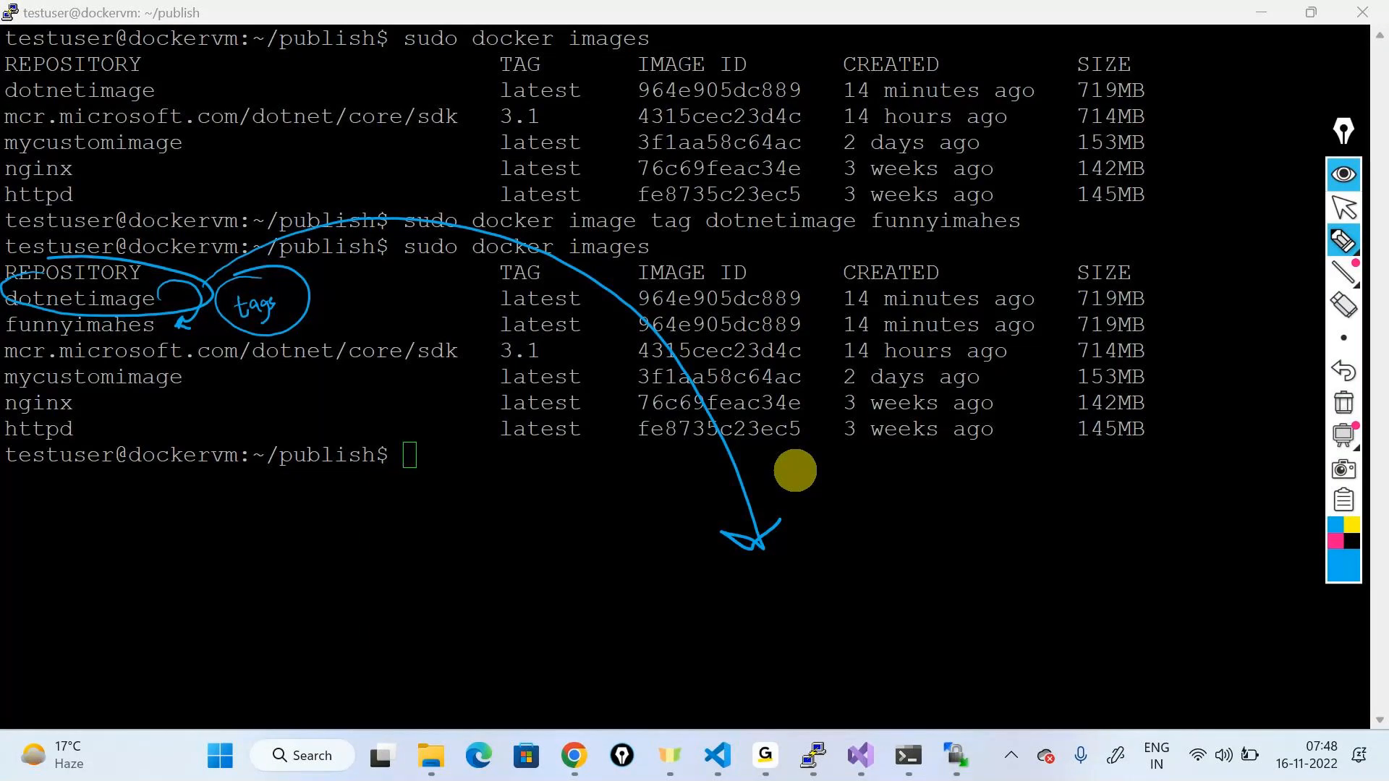
mouse_move(738, 602)
left_mouse_down()
mouse_move(772, 615)
mouse_move(793, 583)
mouse_move(824, 592)
mouse_move(859, 552)
mouse_move(1049, 466)
left_mouse_up()
mouse_move(868, 586)
left_mouse_down()
mouse_move(999, 596)
mouse_move(984, 587)
mouse_move(1125, 583)
left_mouse_up()
mouse_move(1054, 528)
left_mouse_down()
mouse_move(1070, 636)
mouse_move(1052, 526)
left_mouse_up()
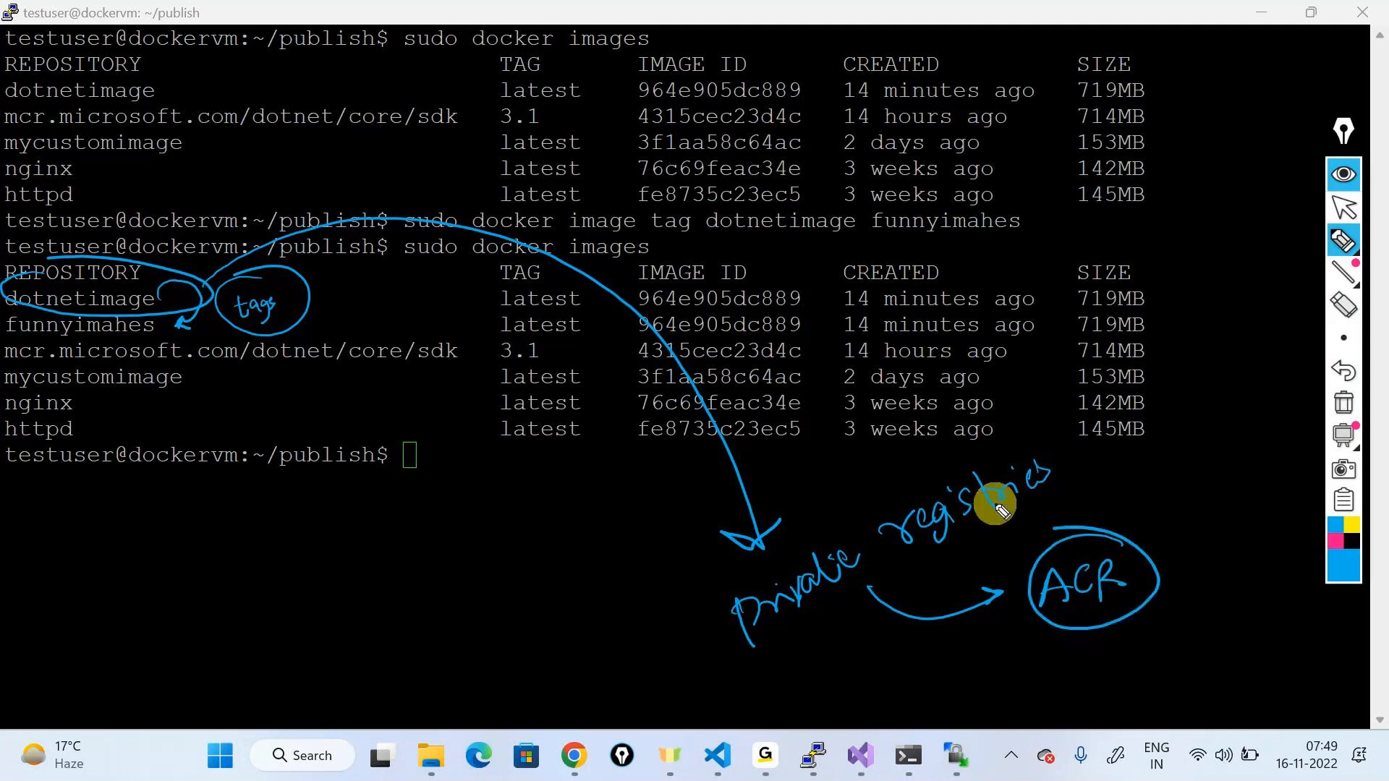
left_click(1359, 180)
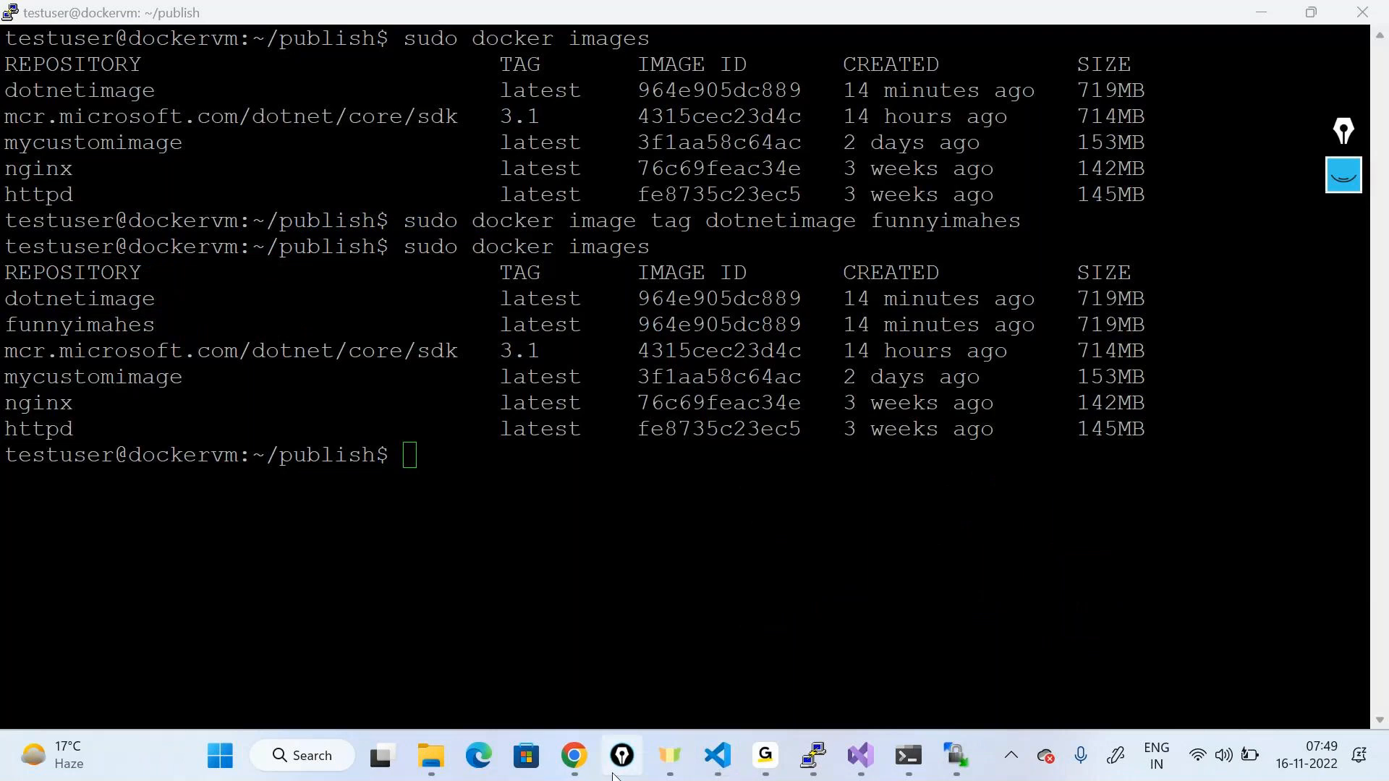
Step: In the Azure portal, search 'container' and open the Container registries service
left_click(576, 756)
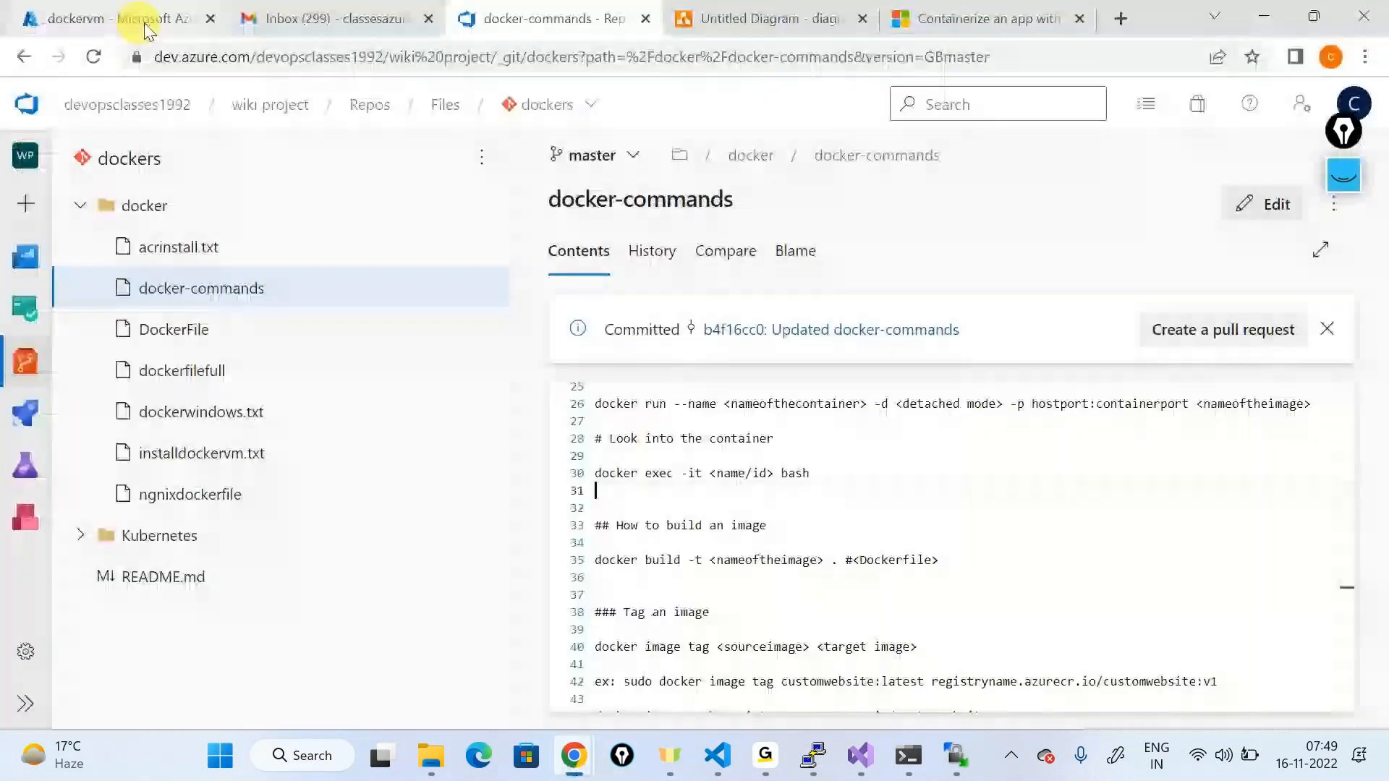
left_click(128, 22)
left_click(415, 97)
type("container")
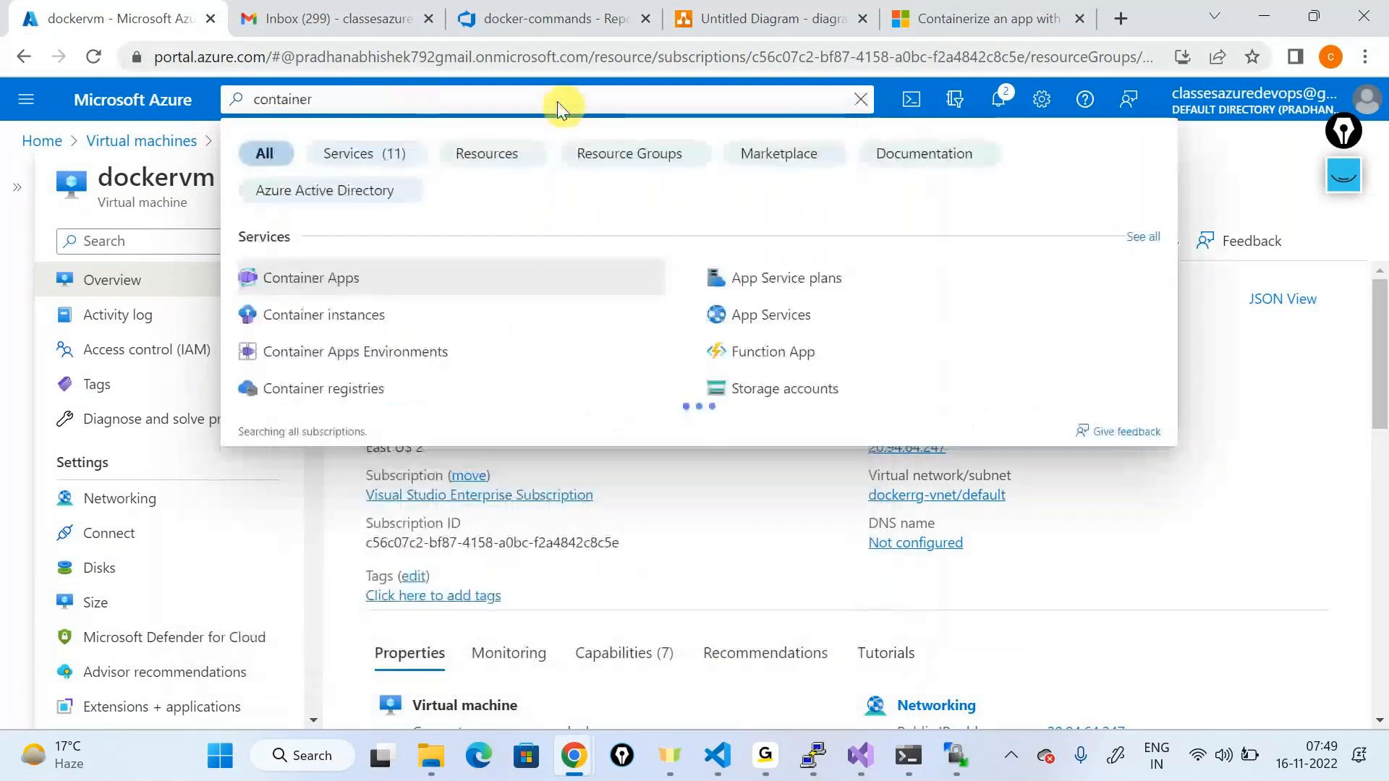
left_click(290, 390)
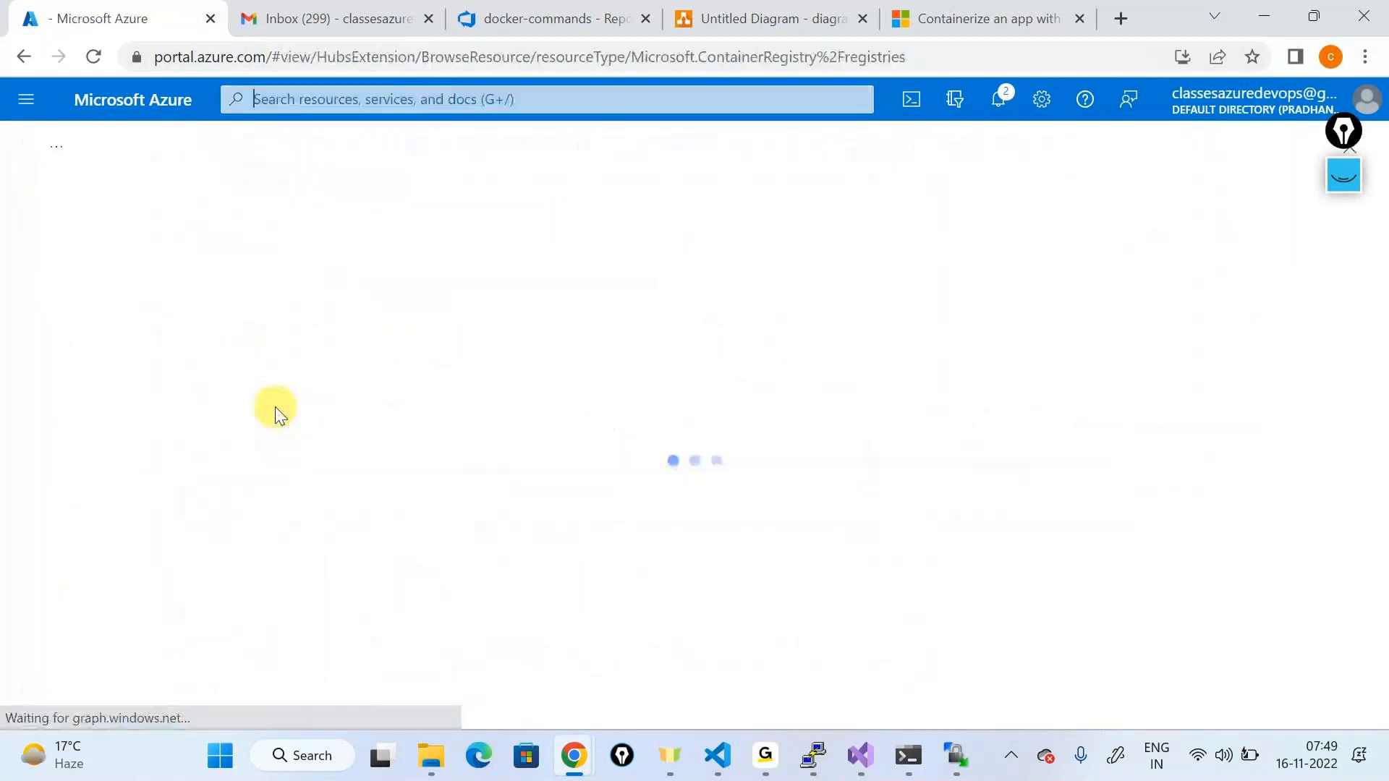
Step: Highlight the Container registries heading on the empty registries page
triple_click(185, 175)
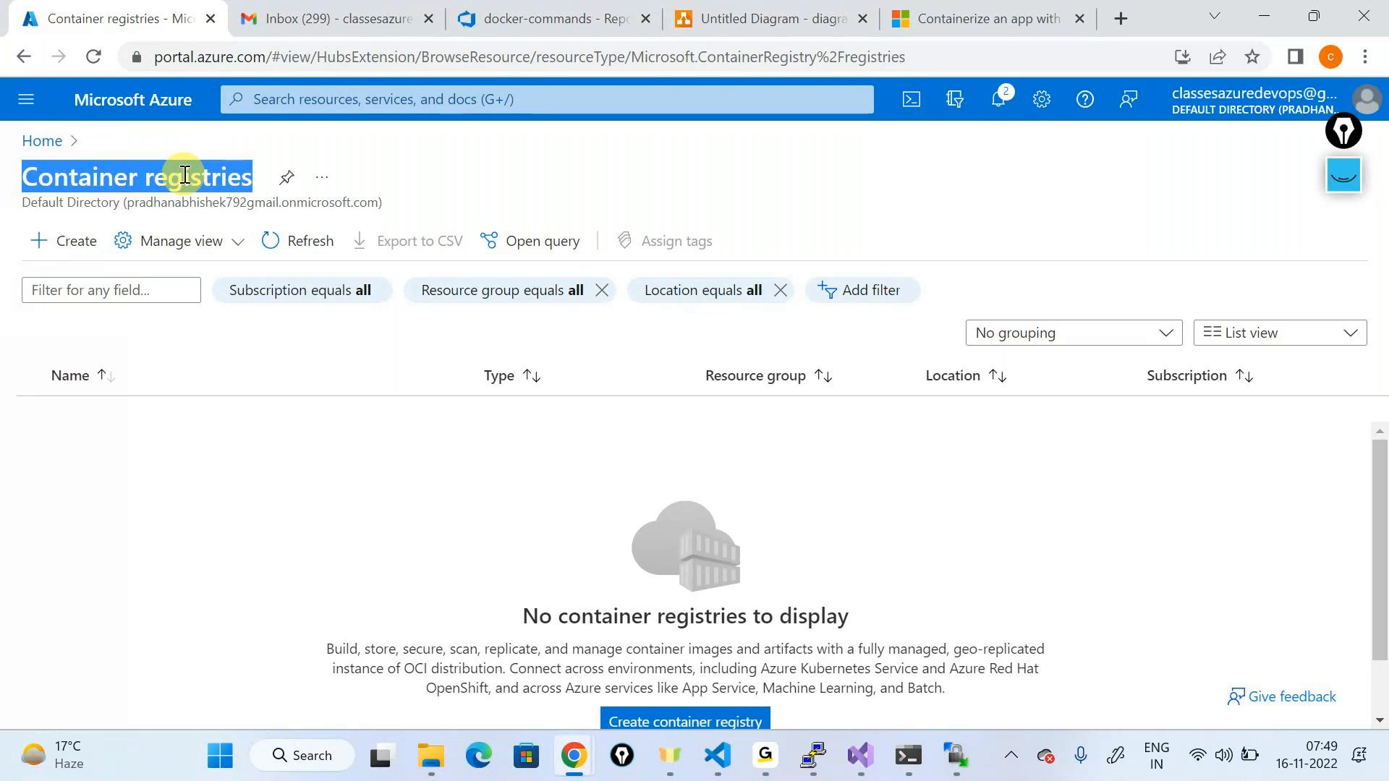
triple_click(185, 175)
double_click(185, 175)
triple_click(185, 175)
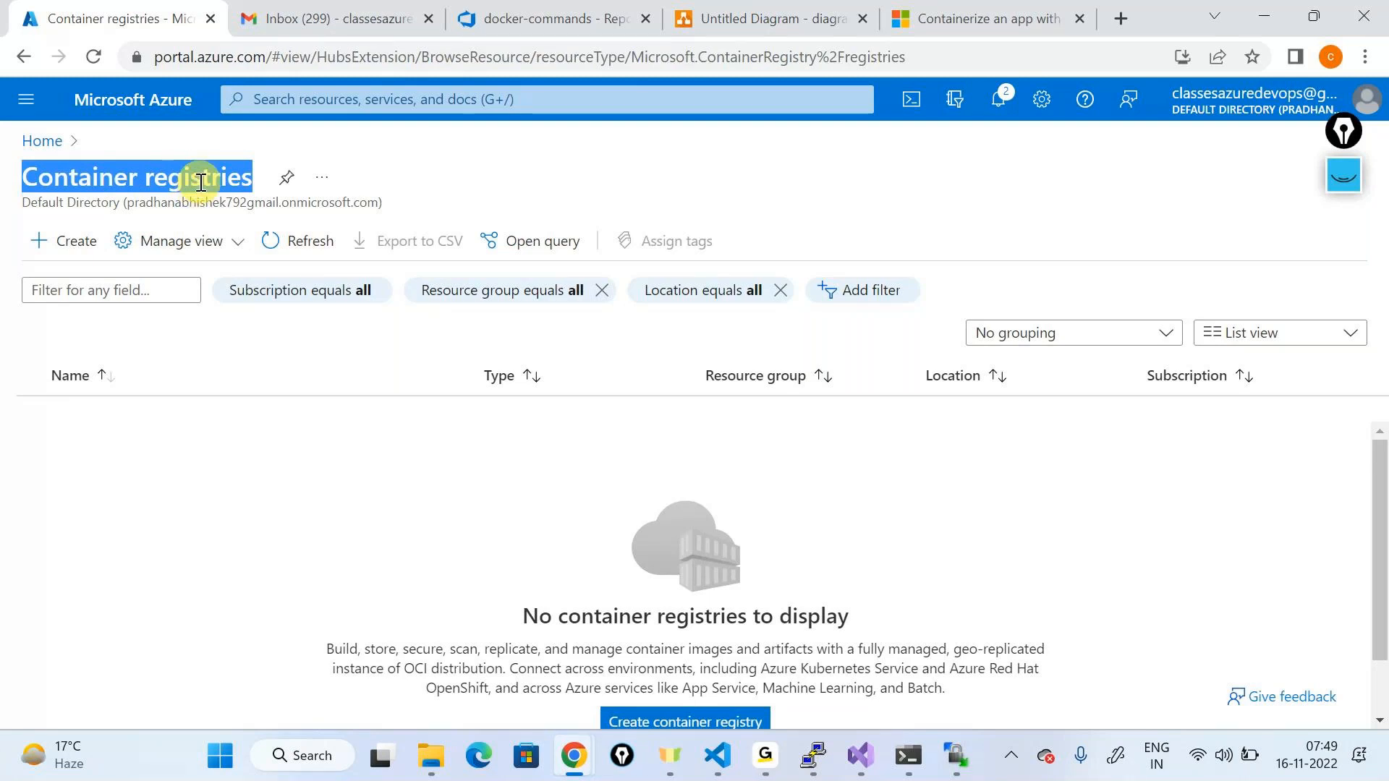
left_click(203, 182)
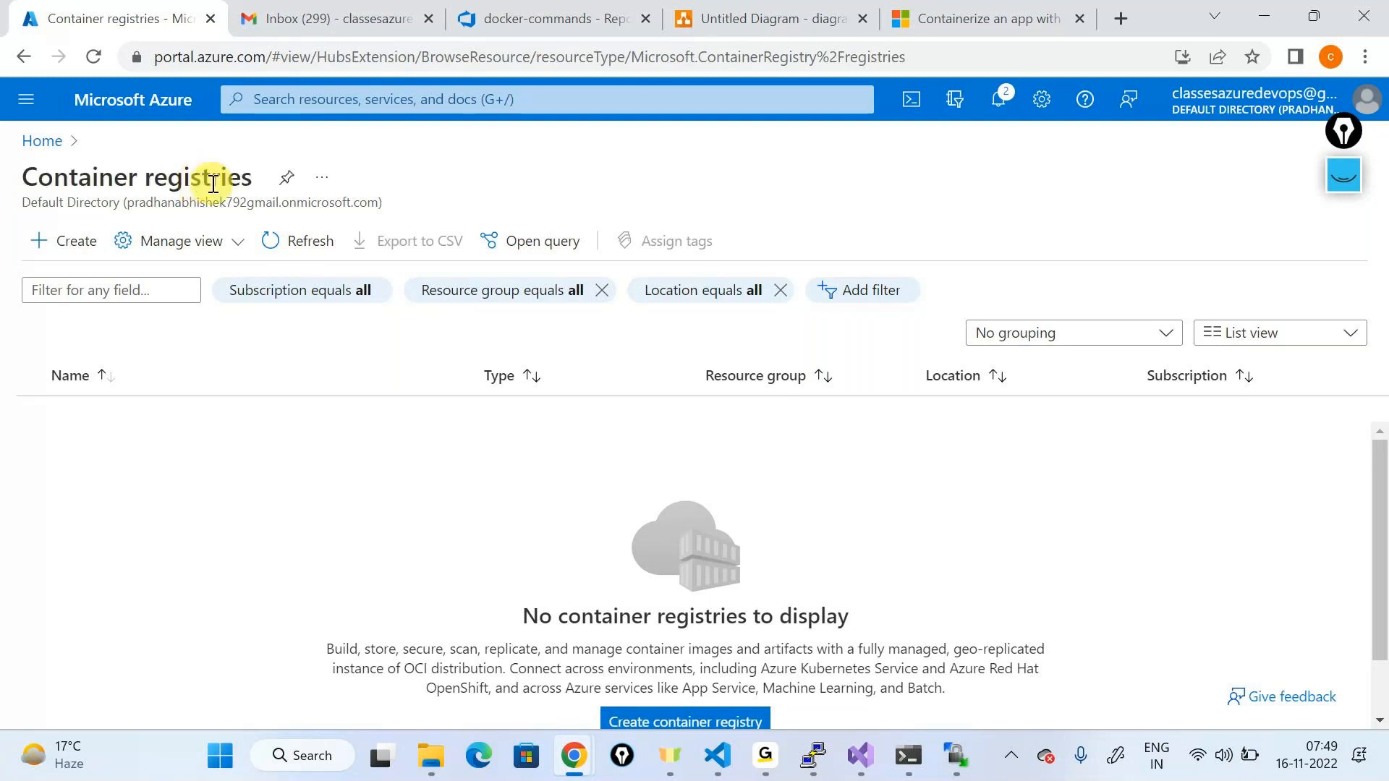
key("alt+Tab")
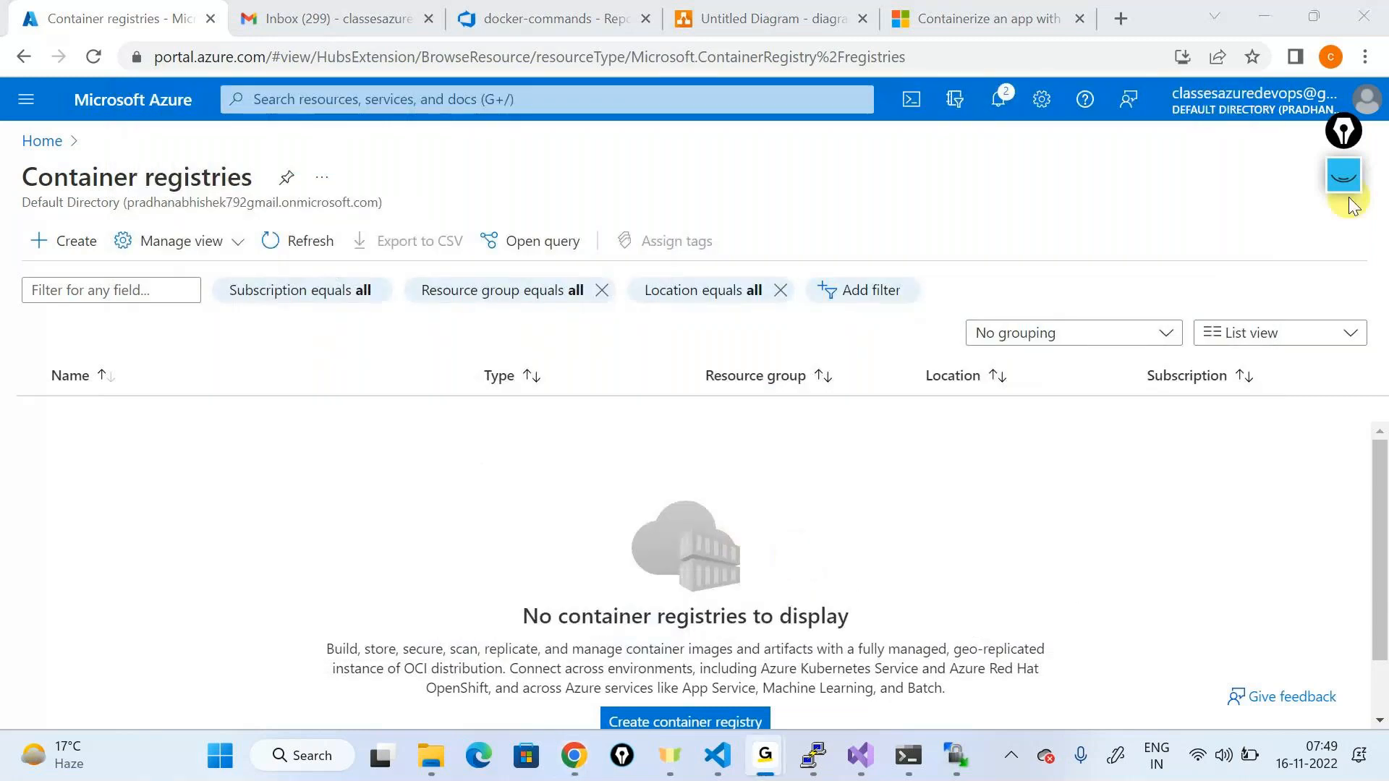
left_click_drag(1355, 155, 1378, 221)
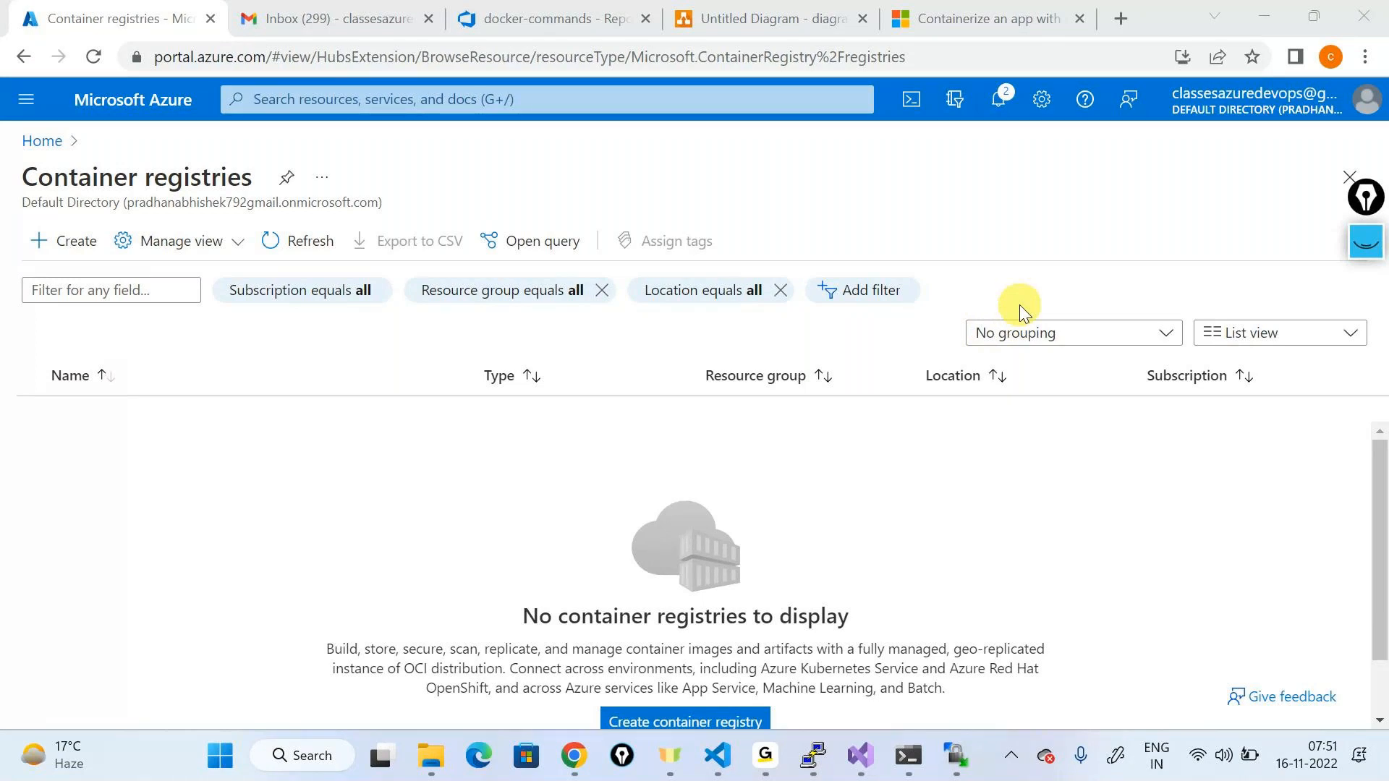
left_click(814, 756)
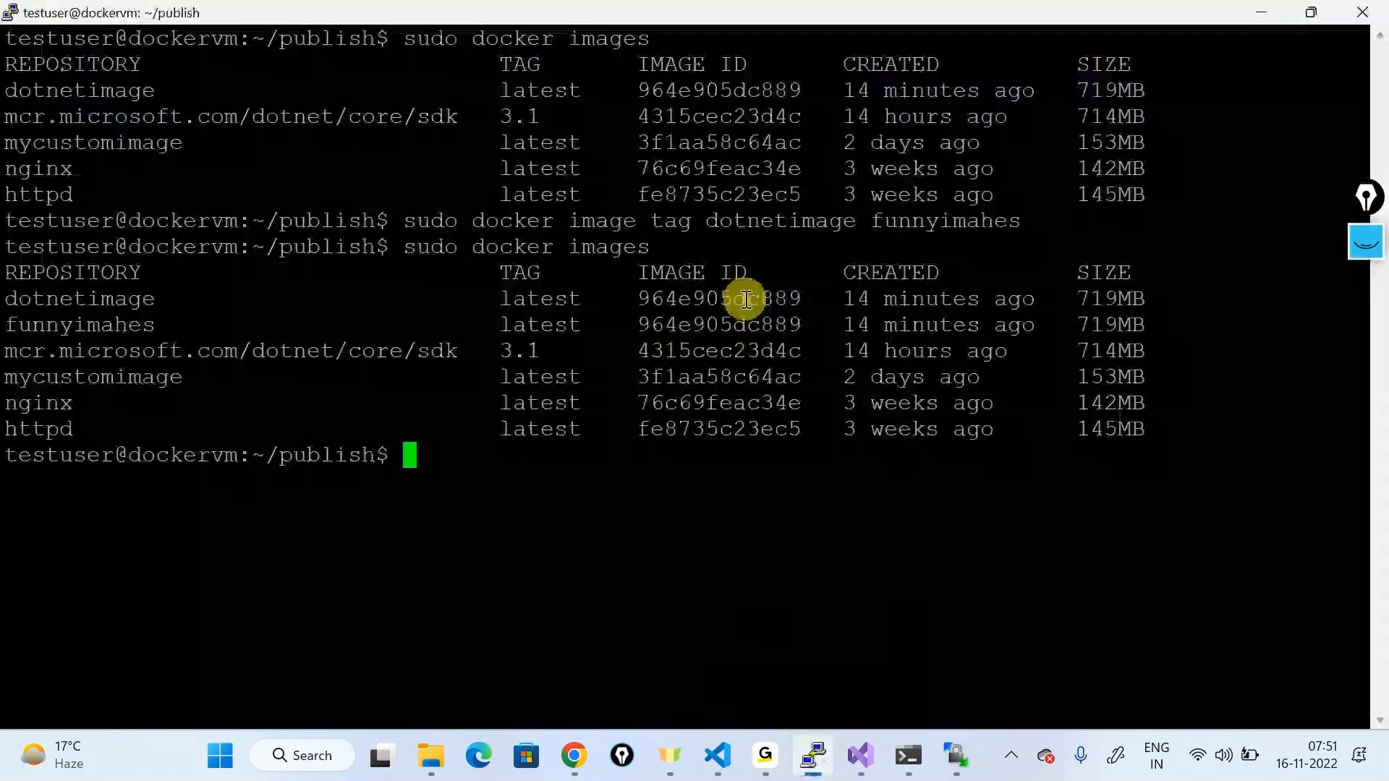
left_click(1266, 6)
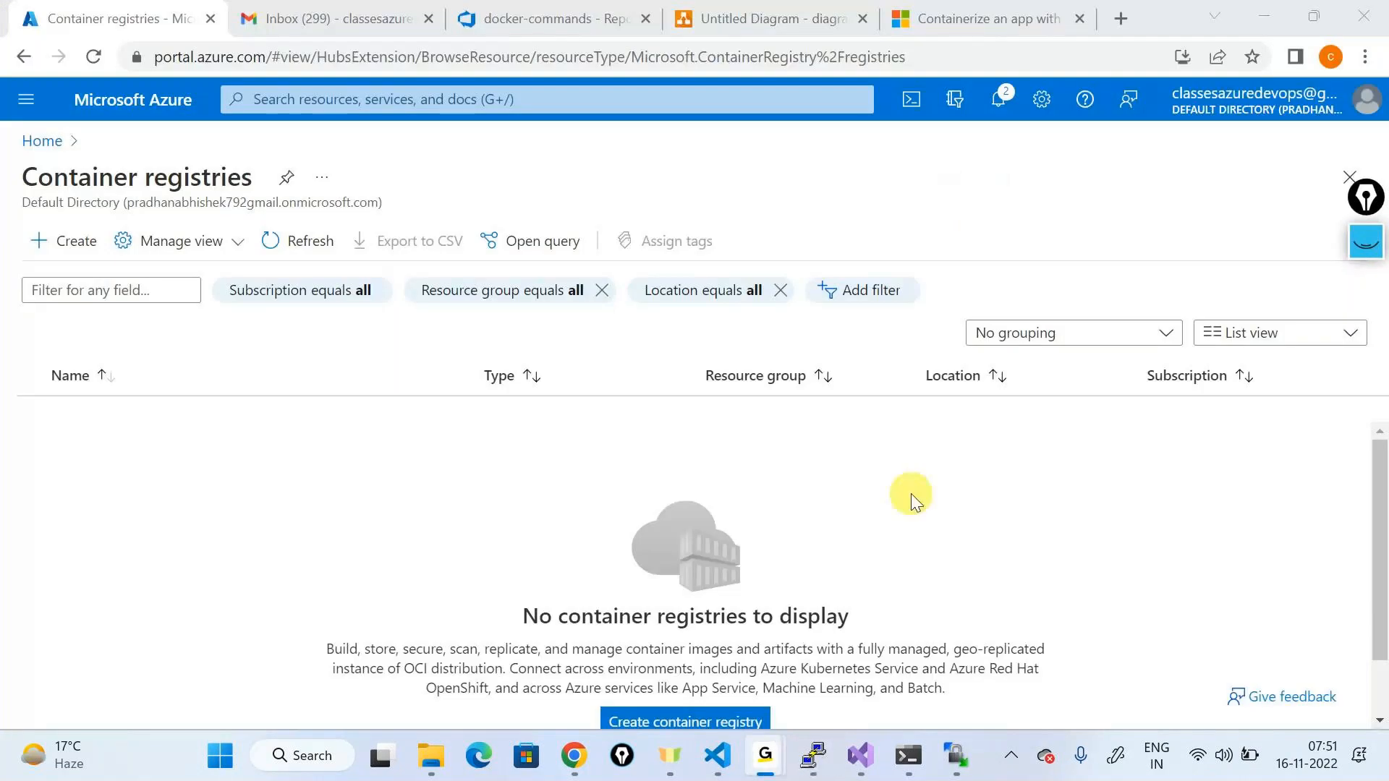